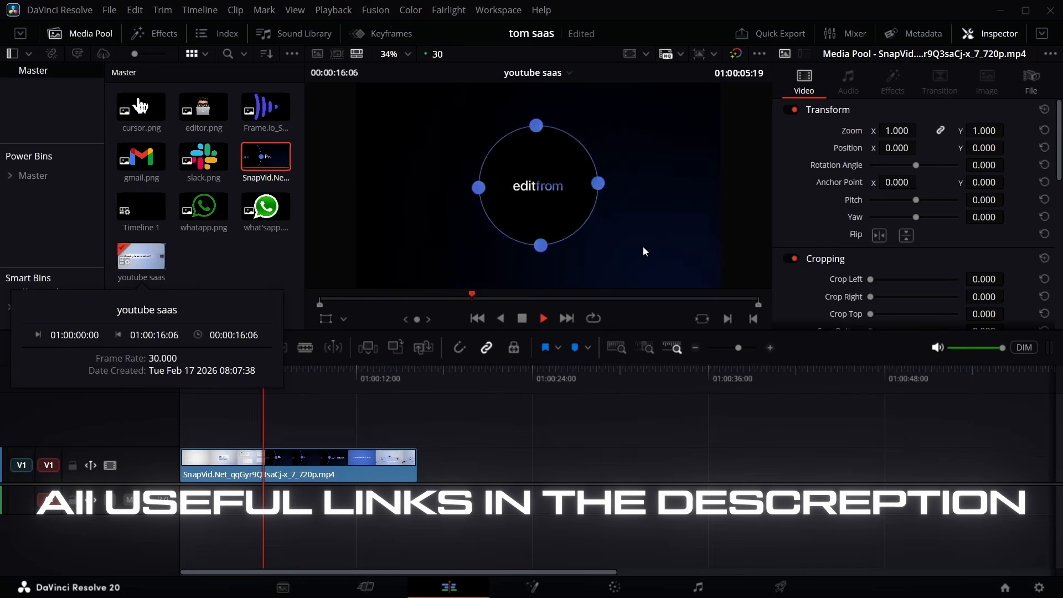
Place a Fusion Composition on track V2 above the start of the video clip and open it on the Fusion page
left_click(158, 30)
left_click_drag(166, 126, 197, 422)
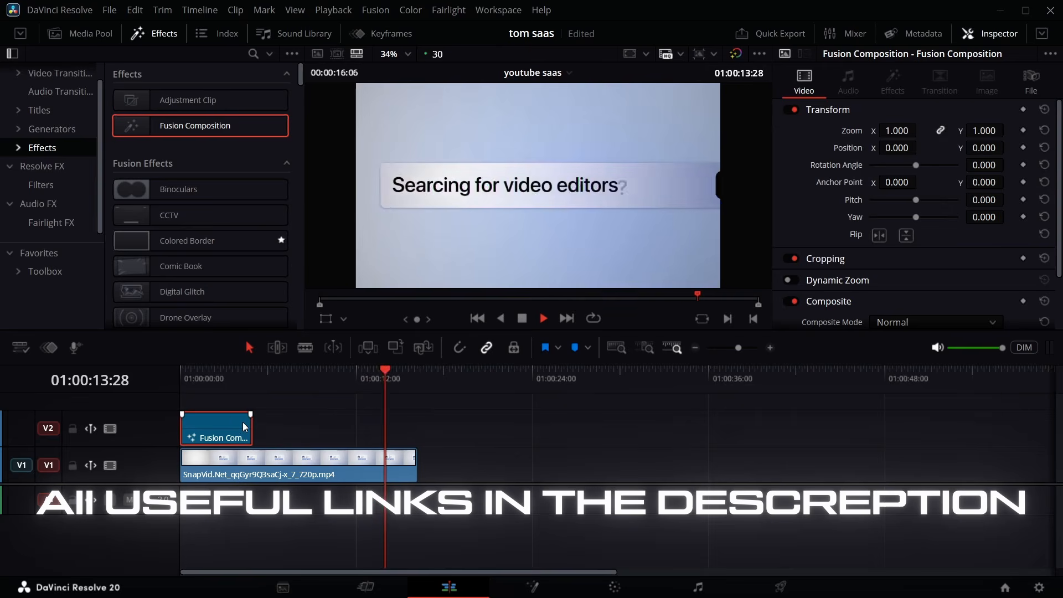
left_click(206, 394)
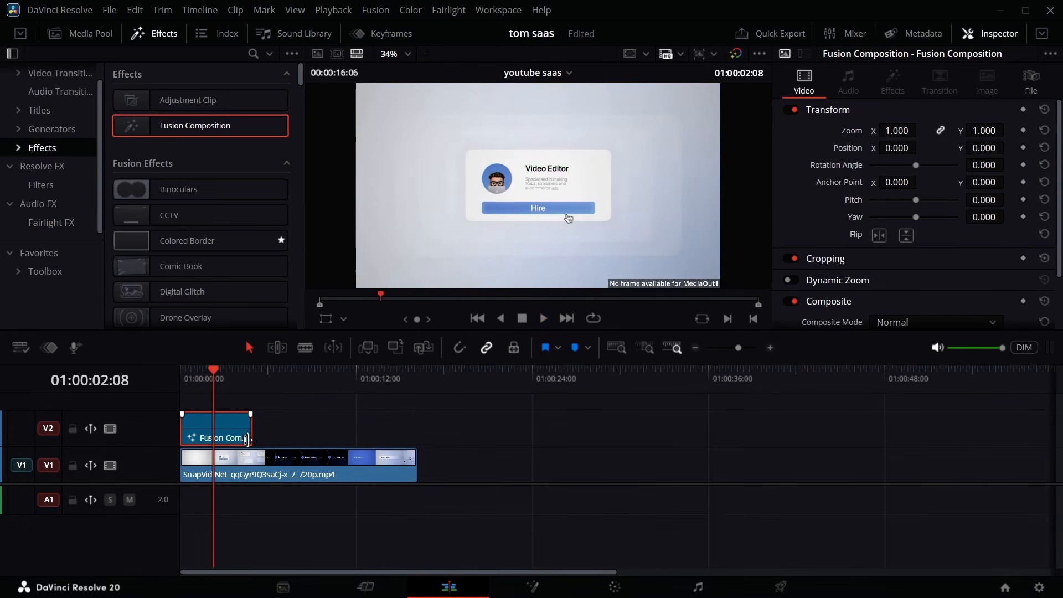
left_click(520, 594)
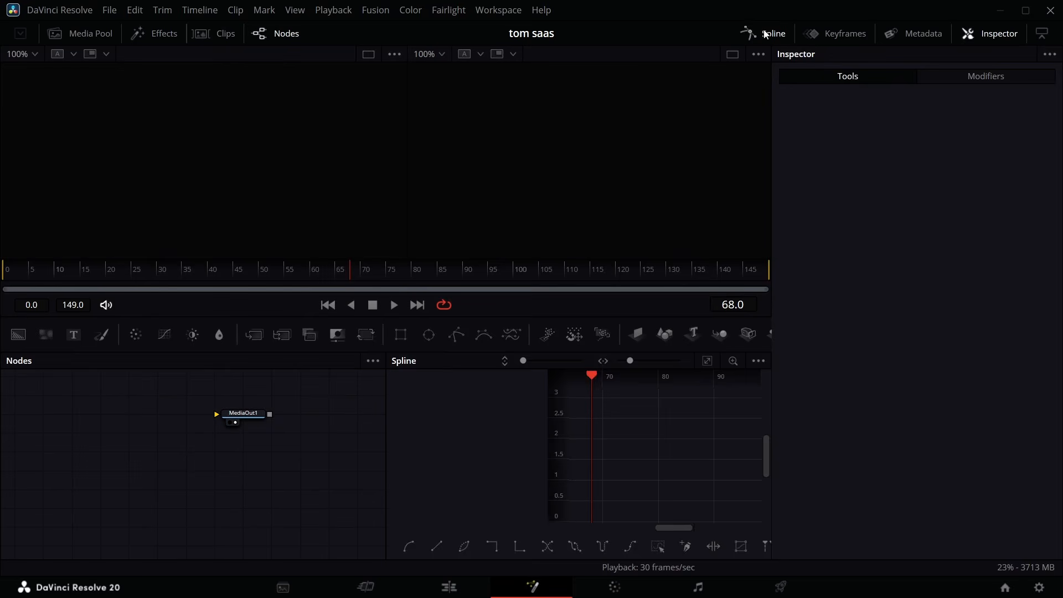
Move the MediaOut1 node to the far end of the node graph and add a MediaIn node showing the reference clip
left_click(765, 35)
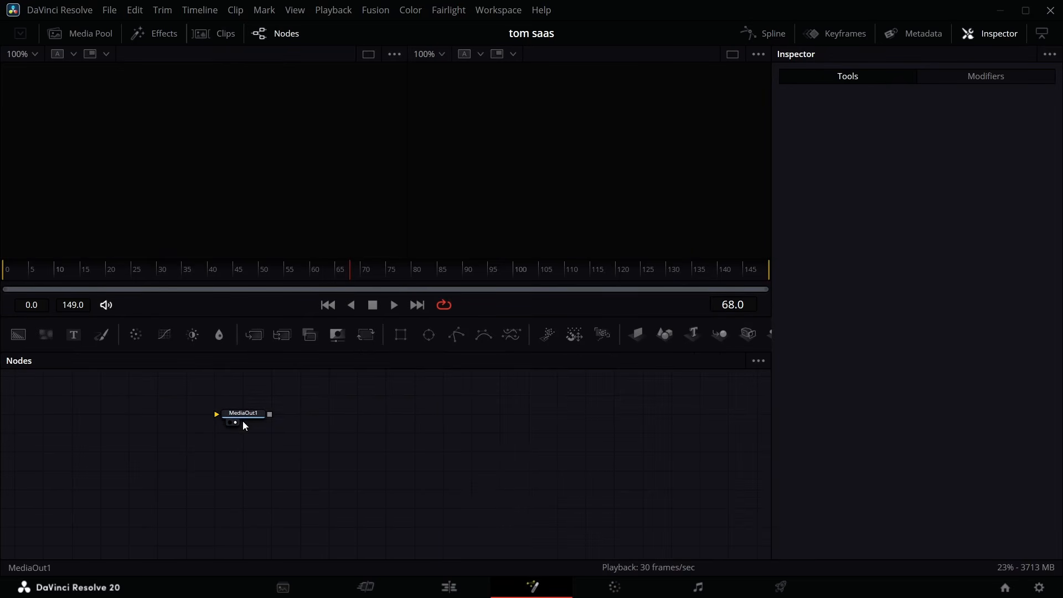
left_click_drag(243, 421, 614, 533)
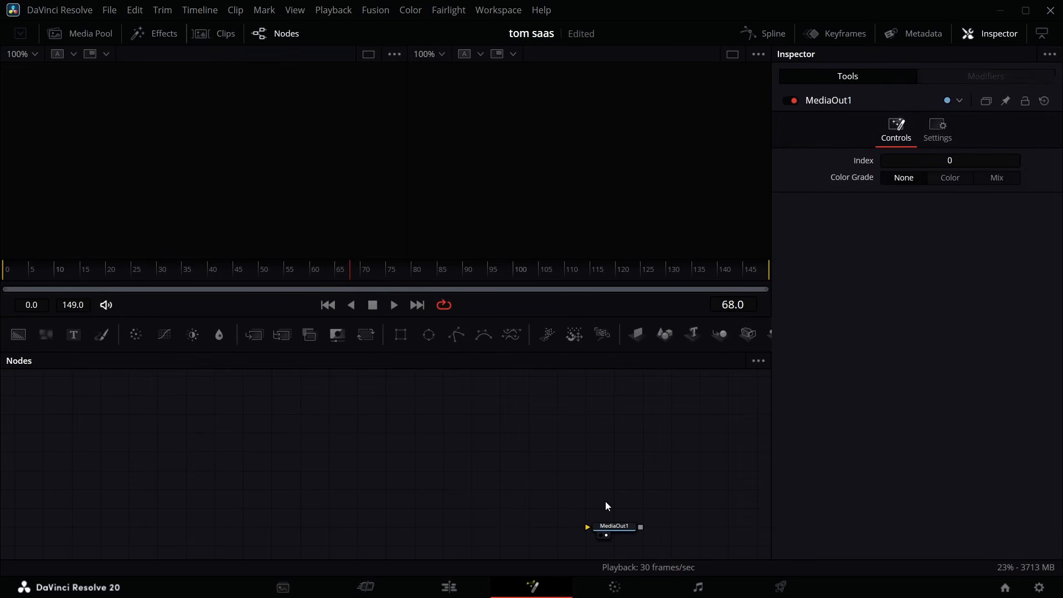
key("shift+space")
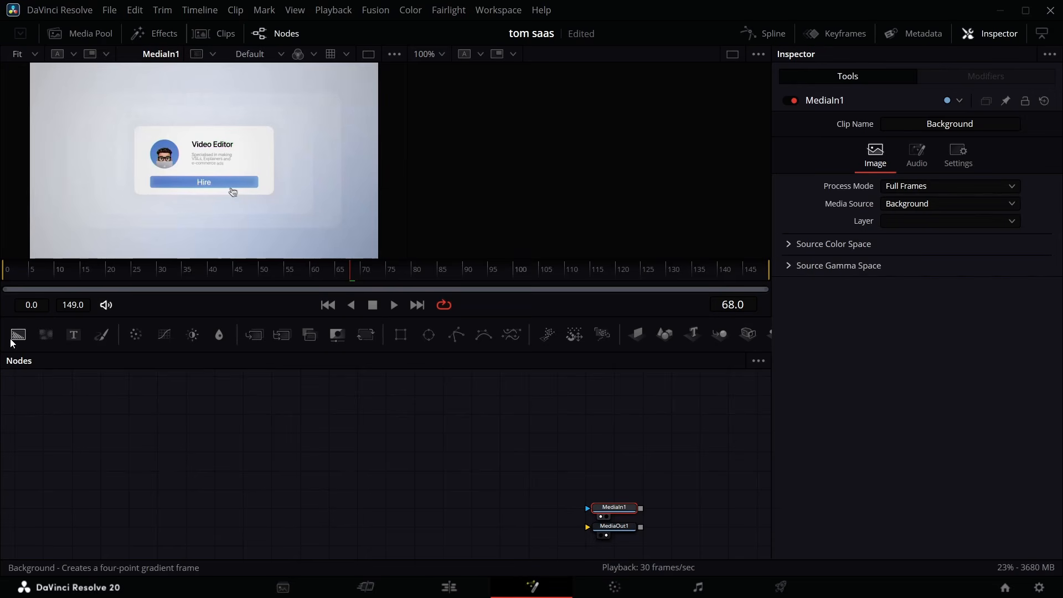
Add a Background node connected to MediaOut1 and set its type to Four Corner
left_click_drag(16, 336, 649, 530)
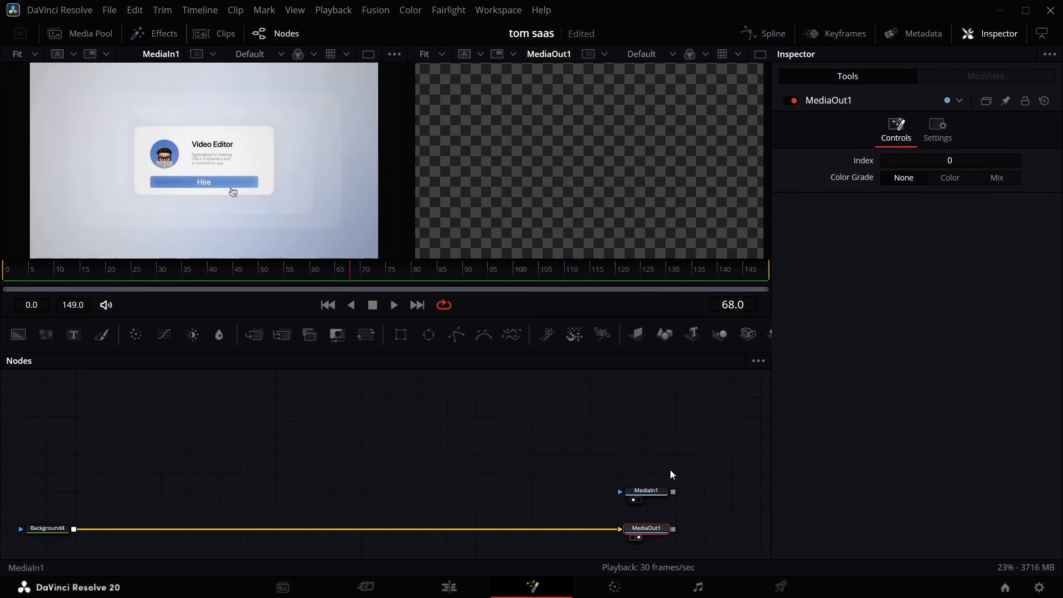
left_click(52, 529)
left_click(939, 202)
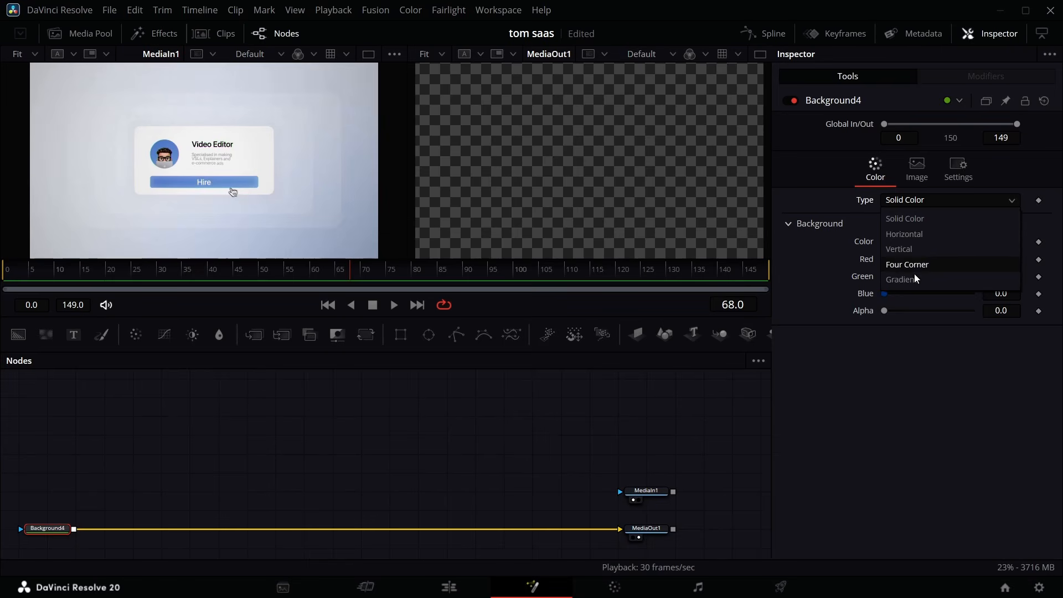
left_click(912, 263)
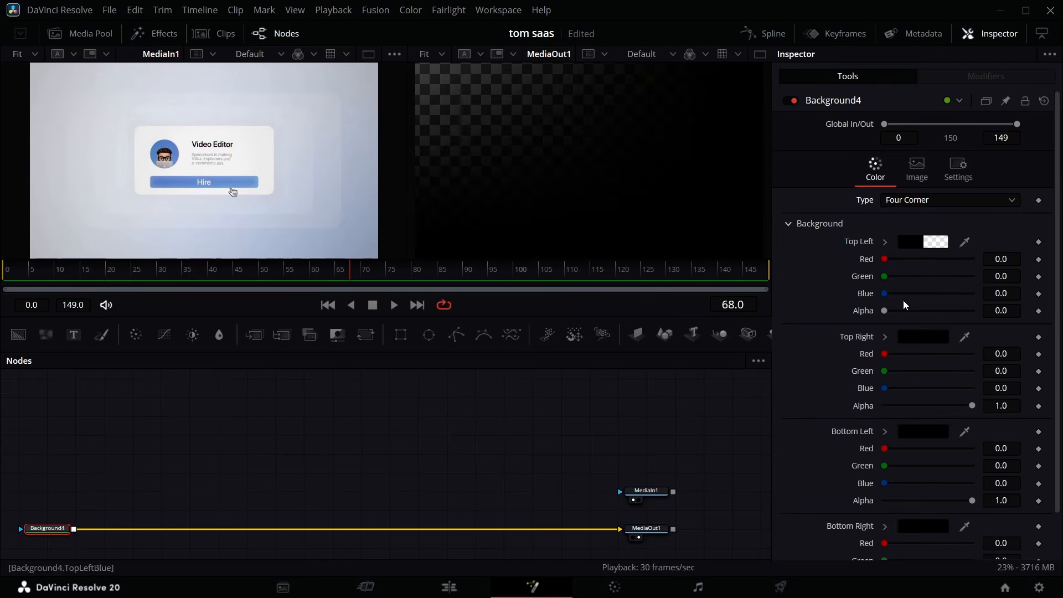
Set the top-left alpha to 1.0 and sample the background's four corner colours from the matching areas of the reference image
left_click_drag(884, 311, 1047, 314)
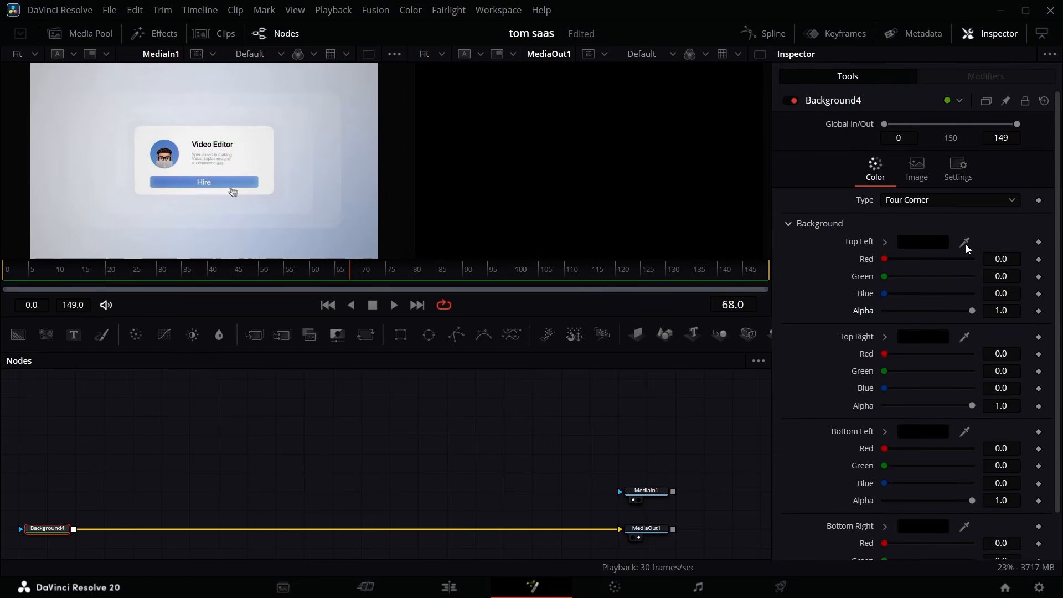
left_click_drag(965, 242, 66, 77)
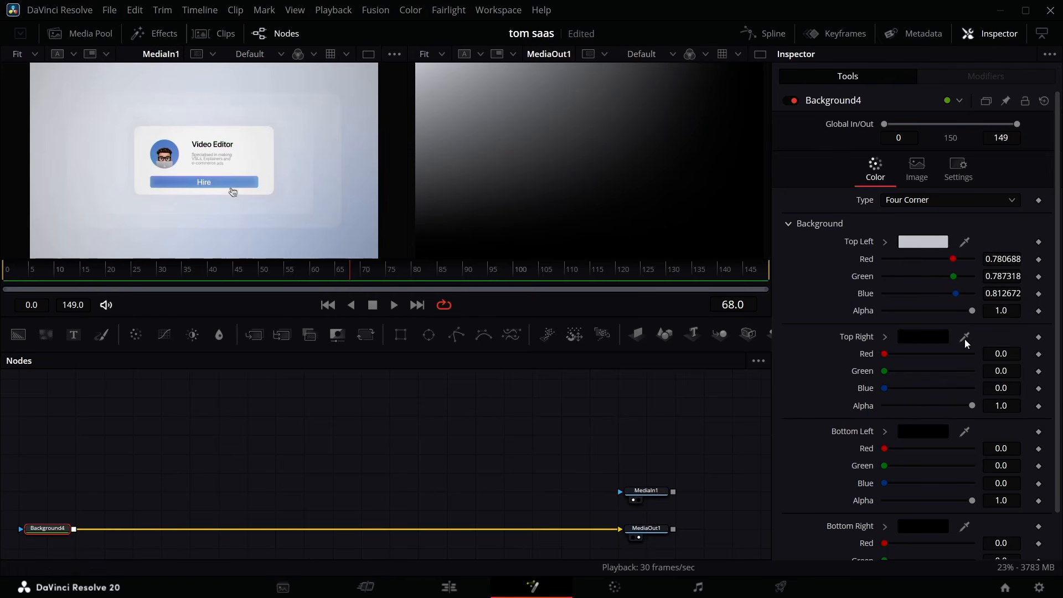
left_click_drag(964, 337, 274, 155)
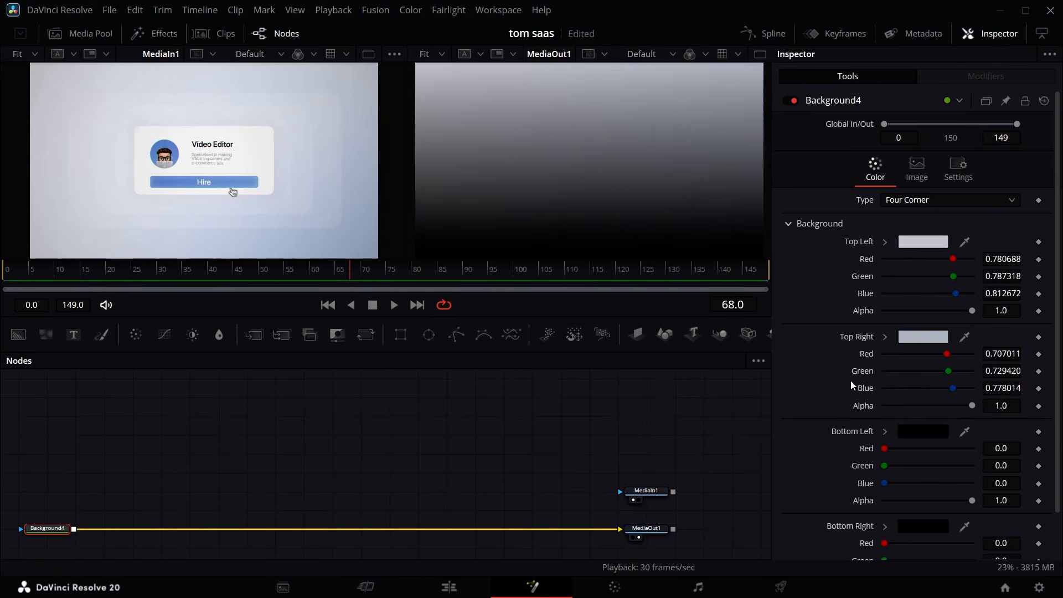
left_click_drag(964, 431, 50, 183)
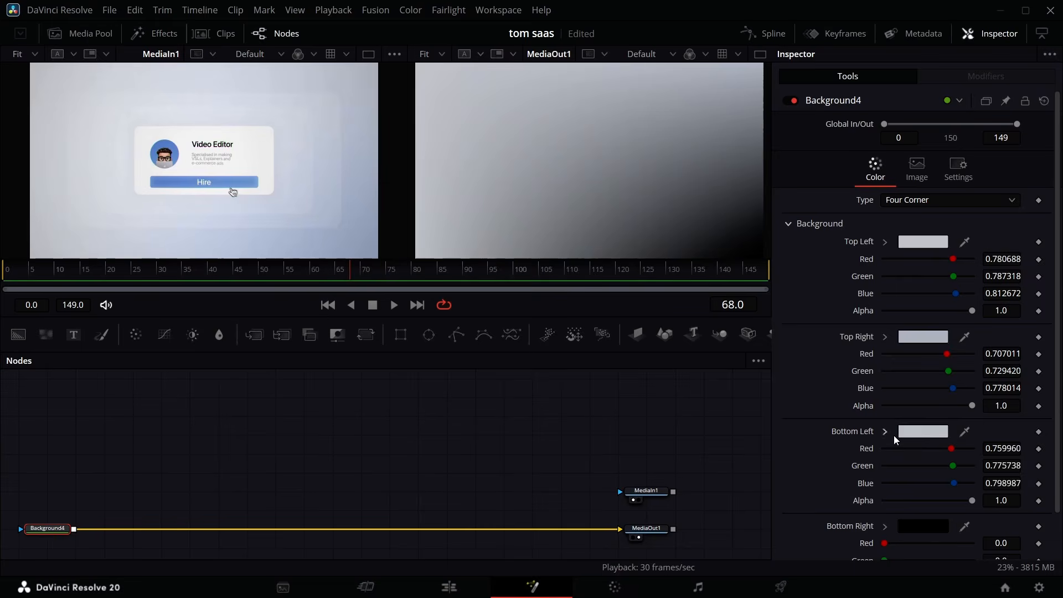
left_click_drag(965, 526, 373, 255)
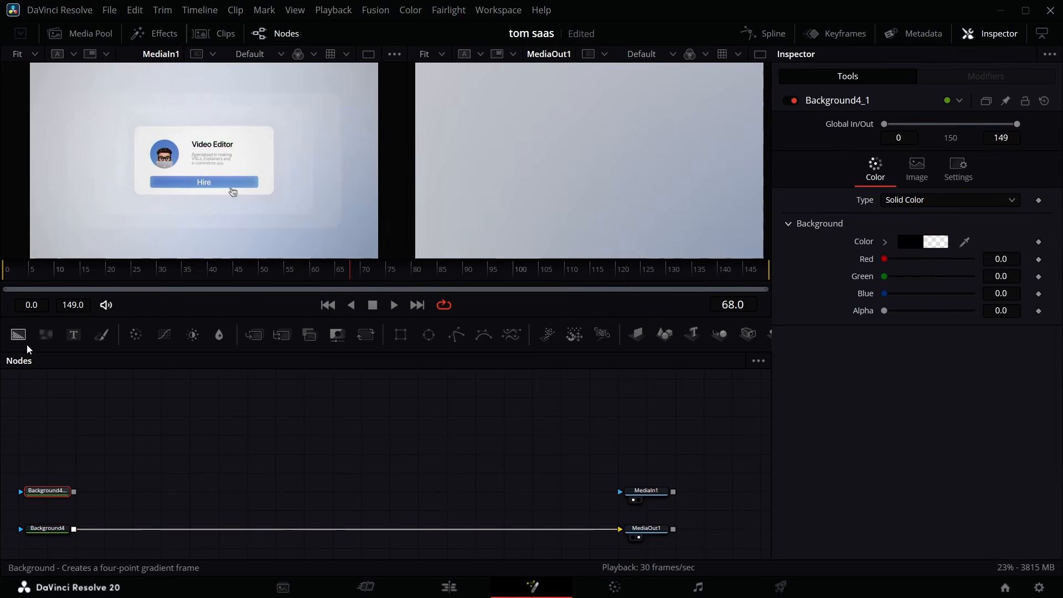
Merge two new Background nodes and attach a Rectangle mask to the foreground one
left_click_drag(25, 343, 75, 495)
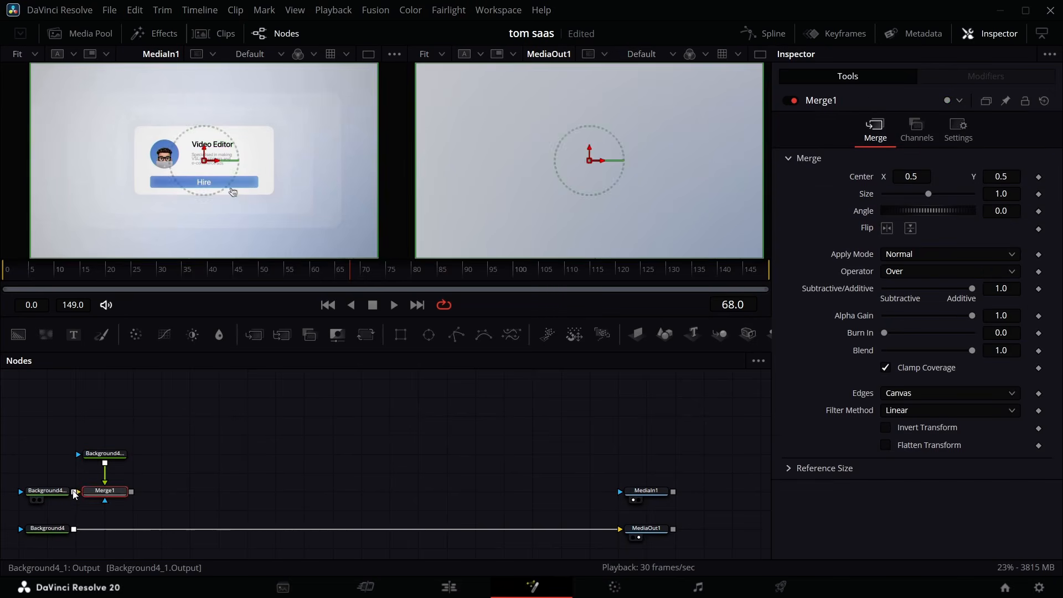
left_click_drag(400, 336, 394, 353)
left_click_drag(164, 394, 114, 424)
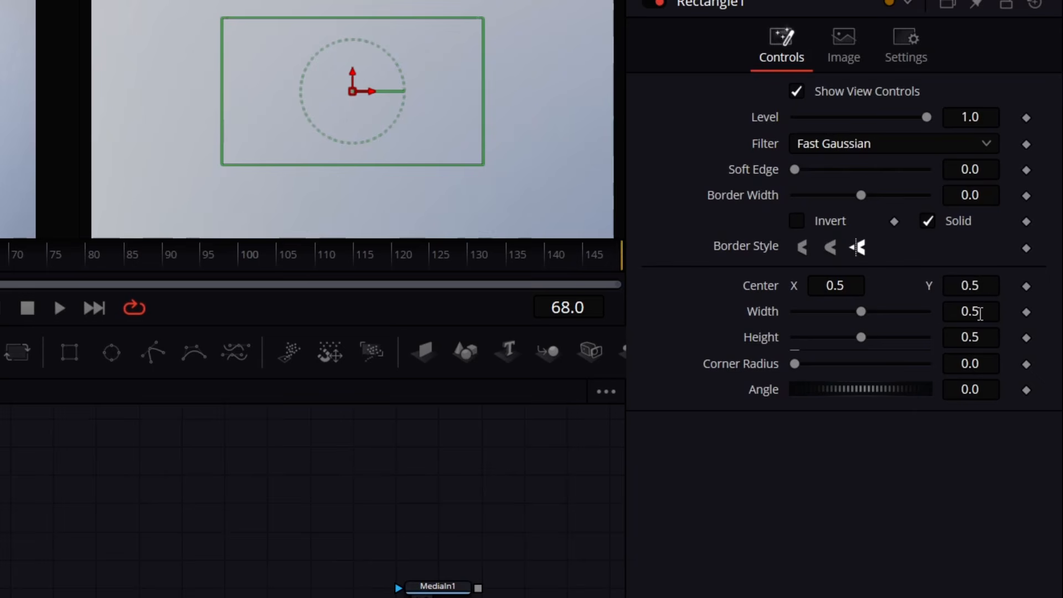
Set the Rectangle mask's width to 0.394, height to 0.38 and corner radius to 0.136
left_click(980, 313)
key("BackSpace")
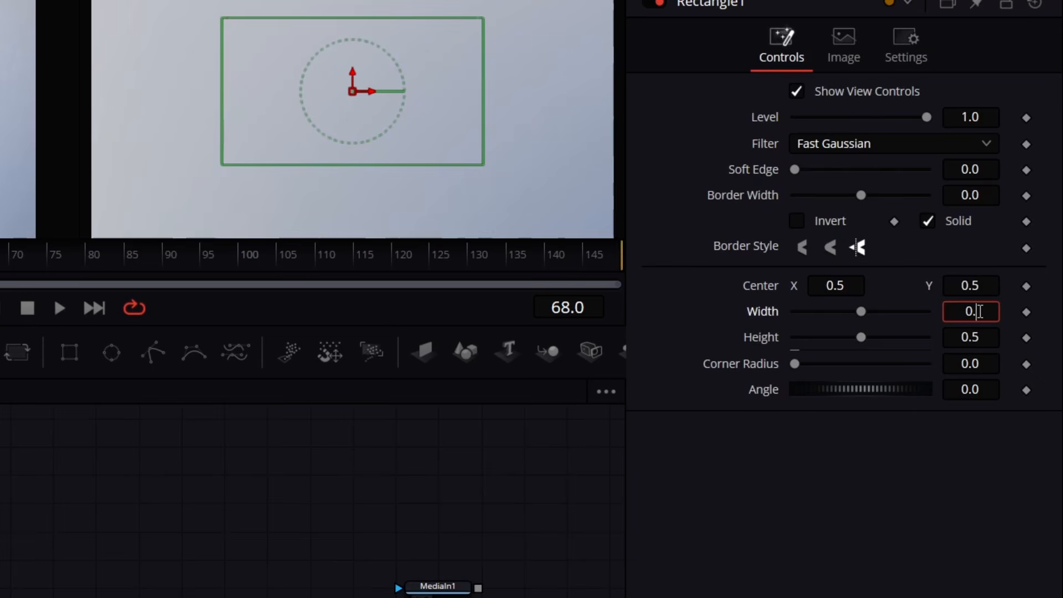
type("398")
key("Tab")
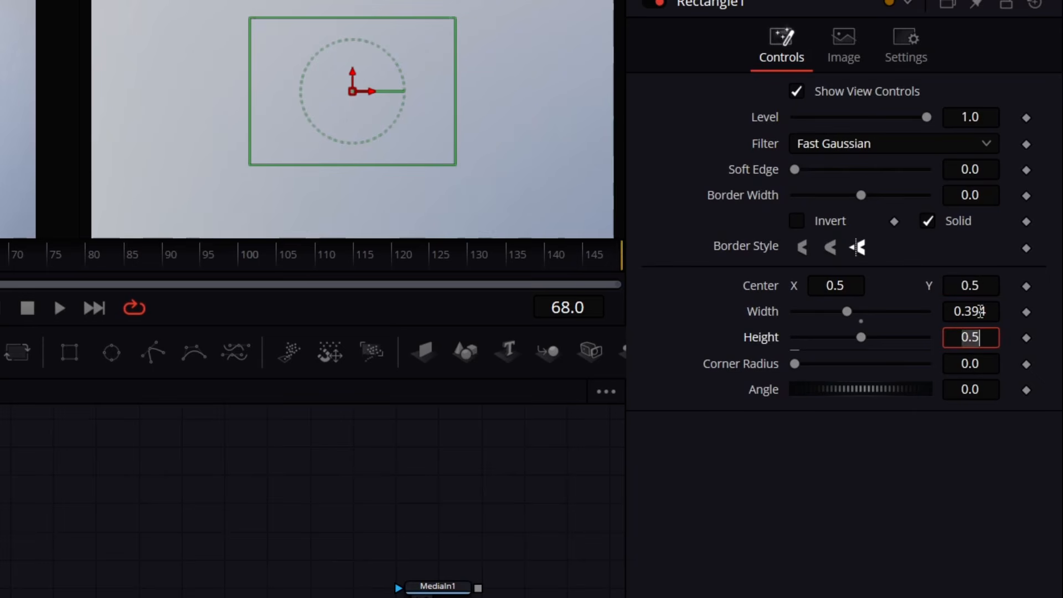
key("BackSpace")
type(".38")
key("Tab")
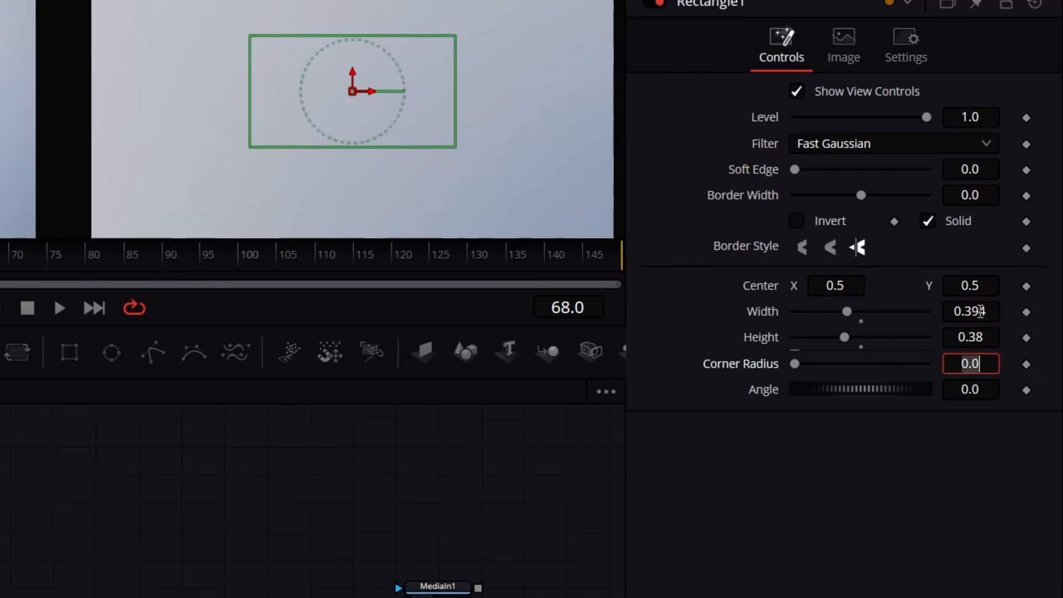
type(".136")
key("Return")
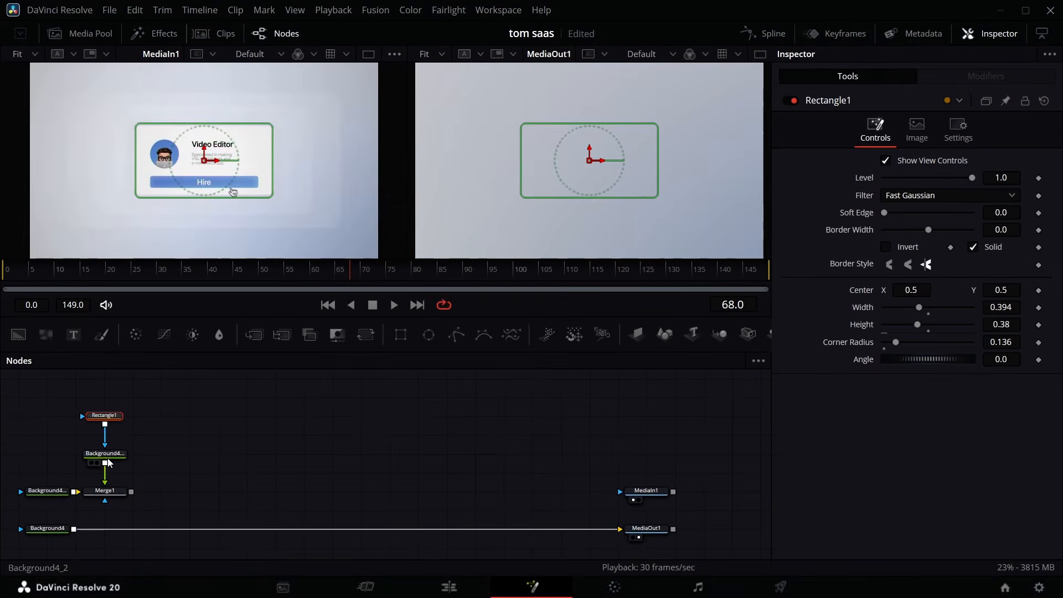
Colour the masked background near-white with RGB 0.980392 and full alpha, and show Merge1 in the second viewer
left_click(108, 457)
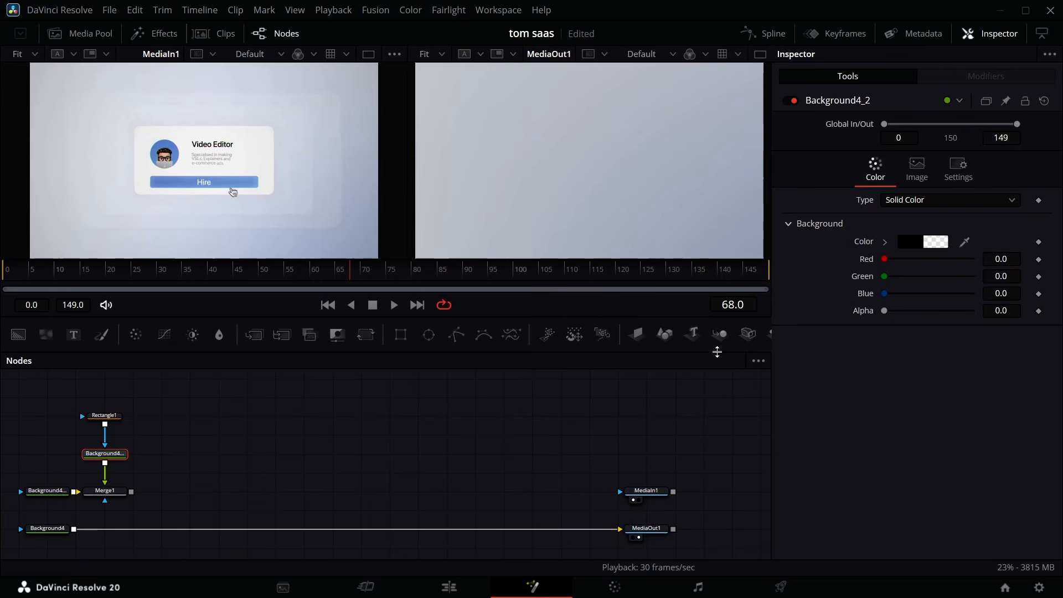
left_click(940, 243)
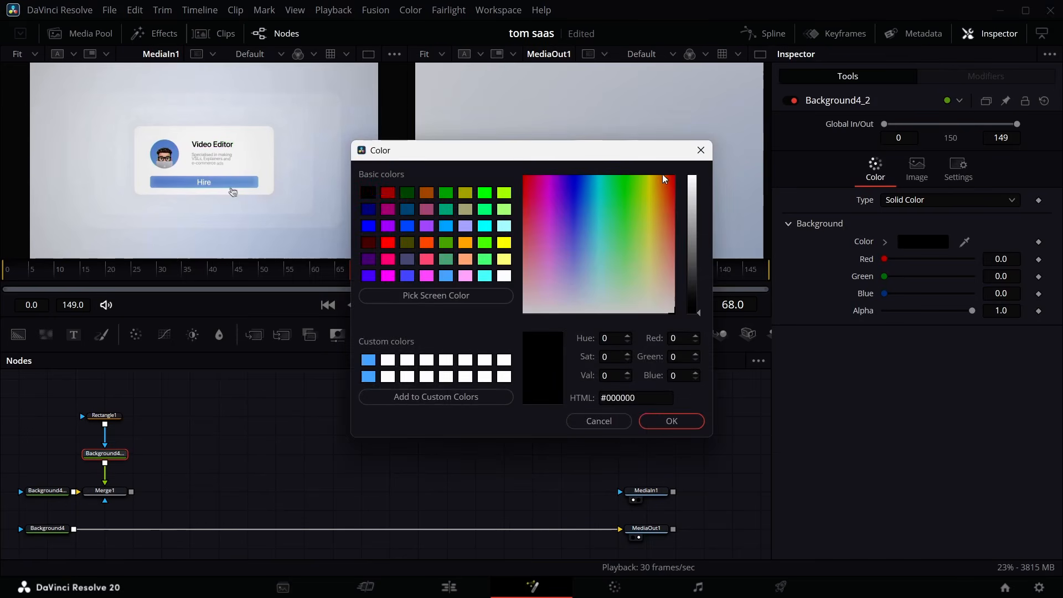
left_click(692, 182)
left_click(671, 421)
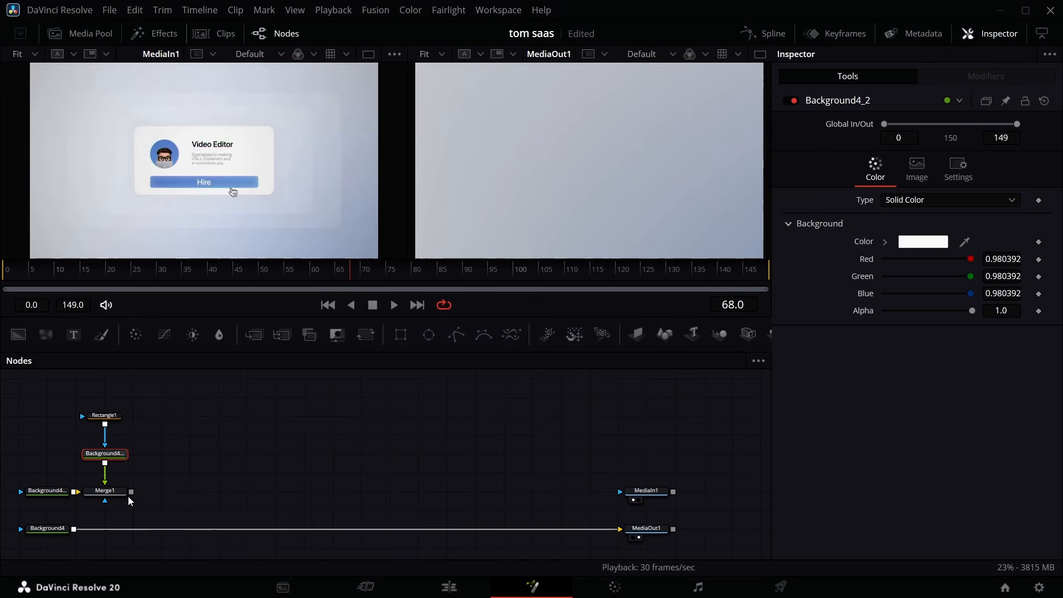
left_click(97, 500)
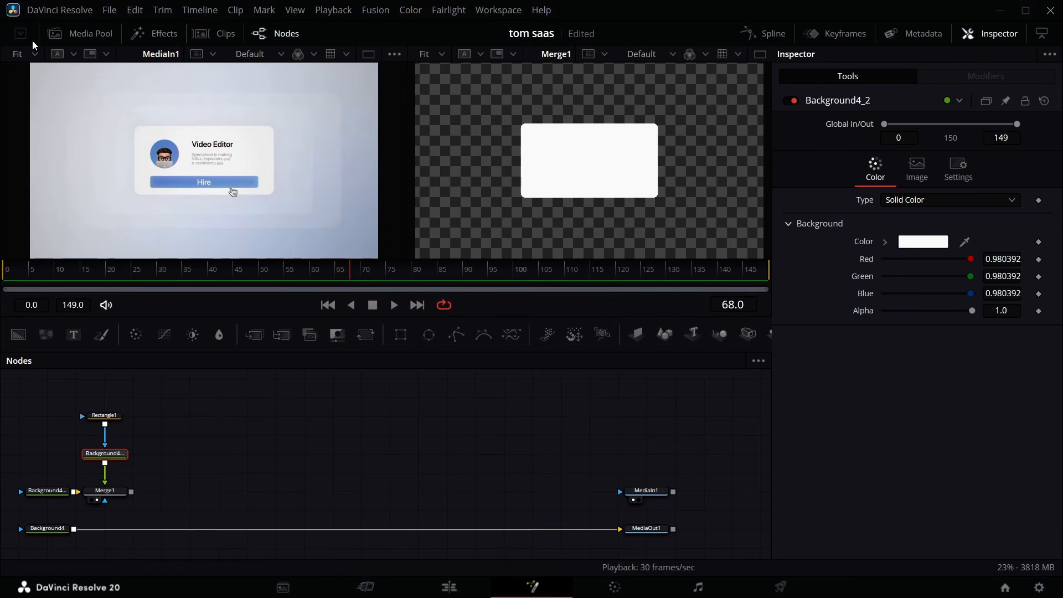
Add the wbw follower text template from the prinsedits Edit templates to the node graph
left_click(165, 34)
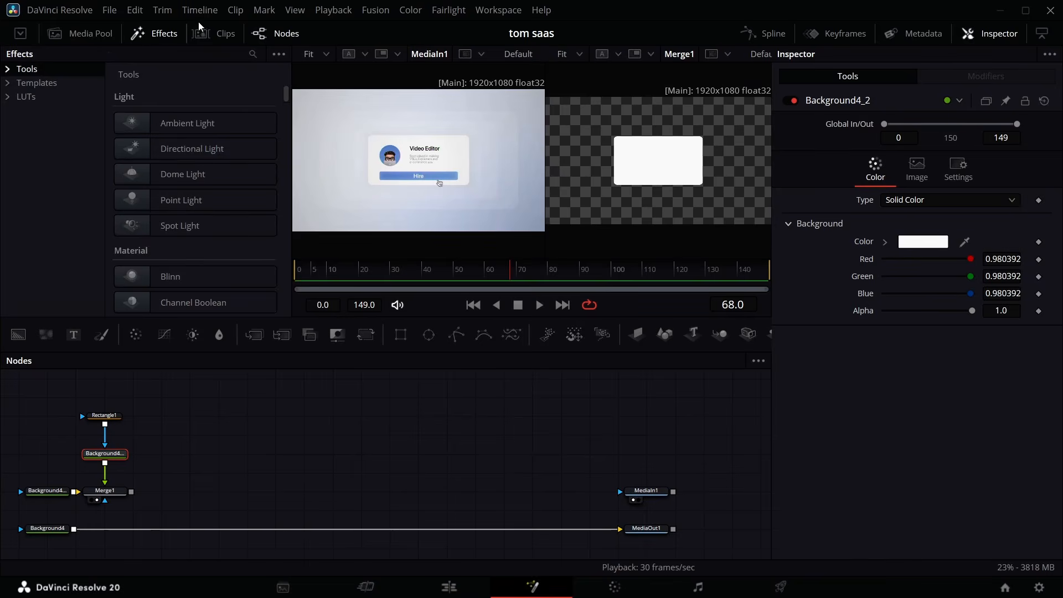
left_click(166, 34)
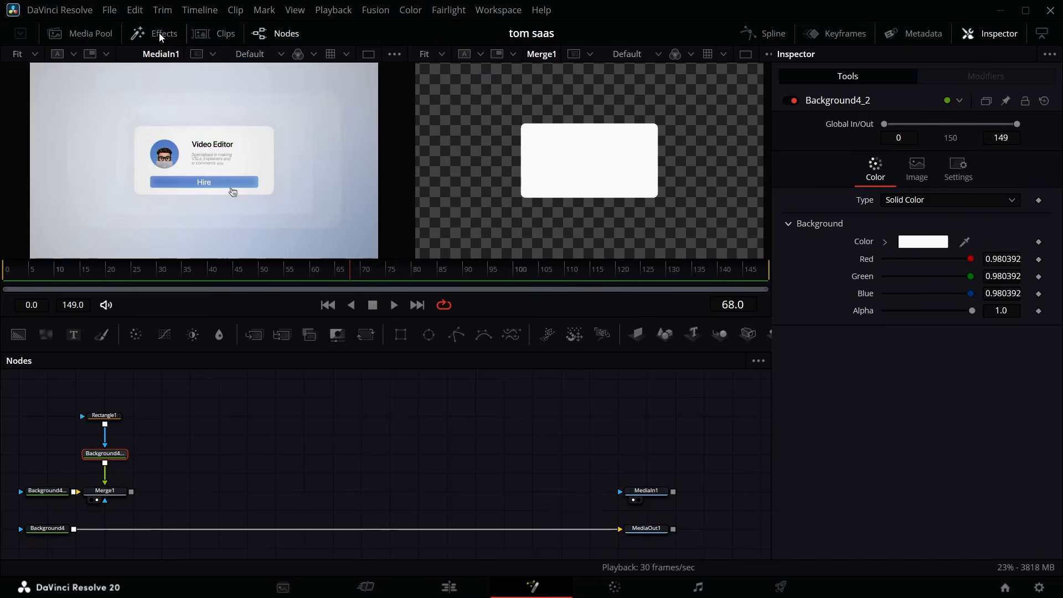
left_click(161, 37)
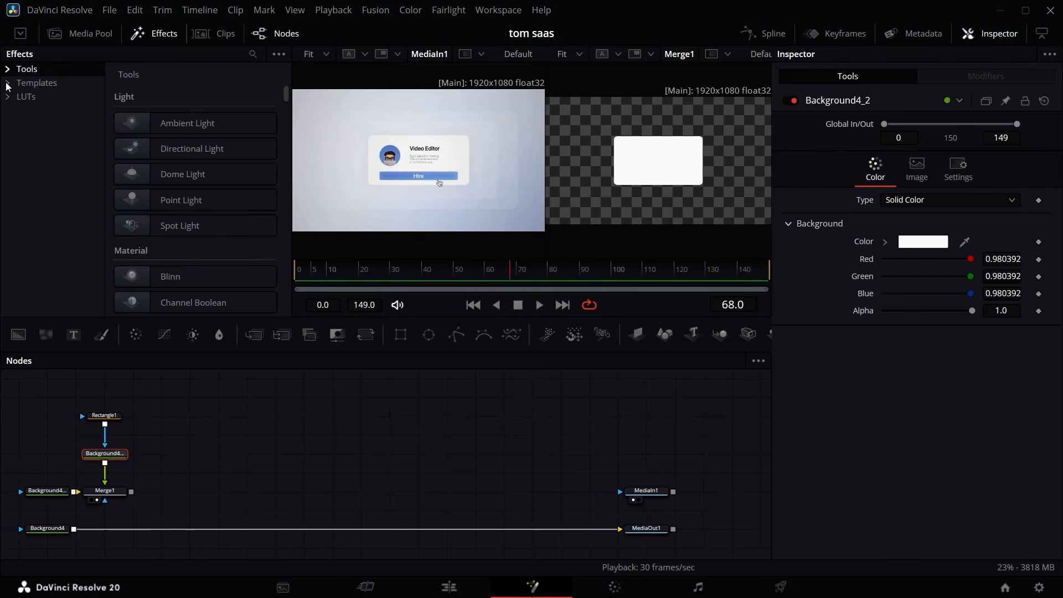
left_click(24, 98)
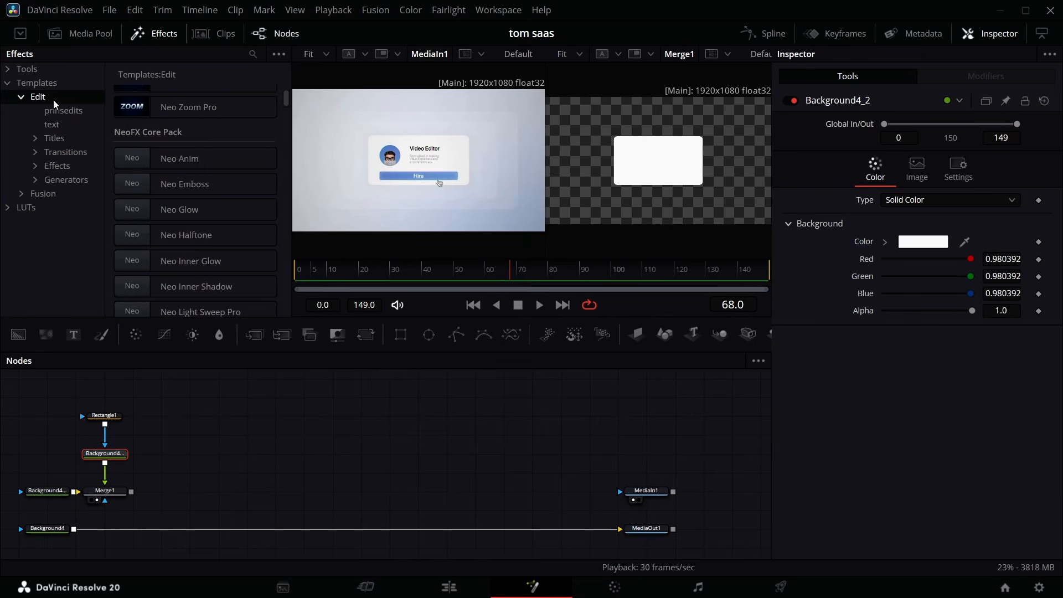
left_click(60, 111)
left_click(186, 252)
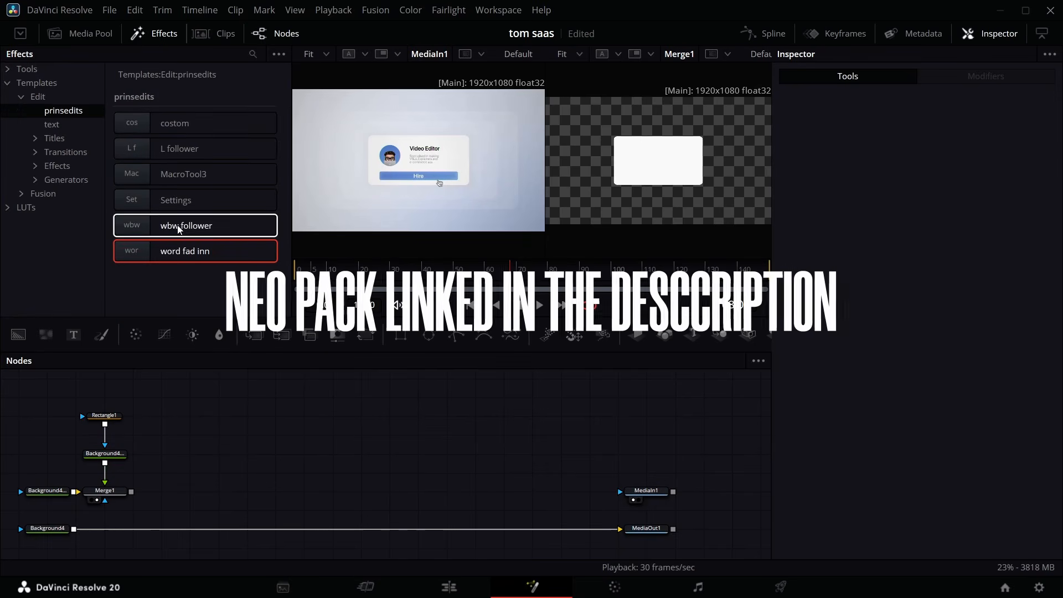
left_click_drag(179, 229, 188, 453)
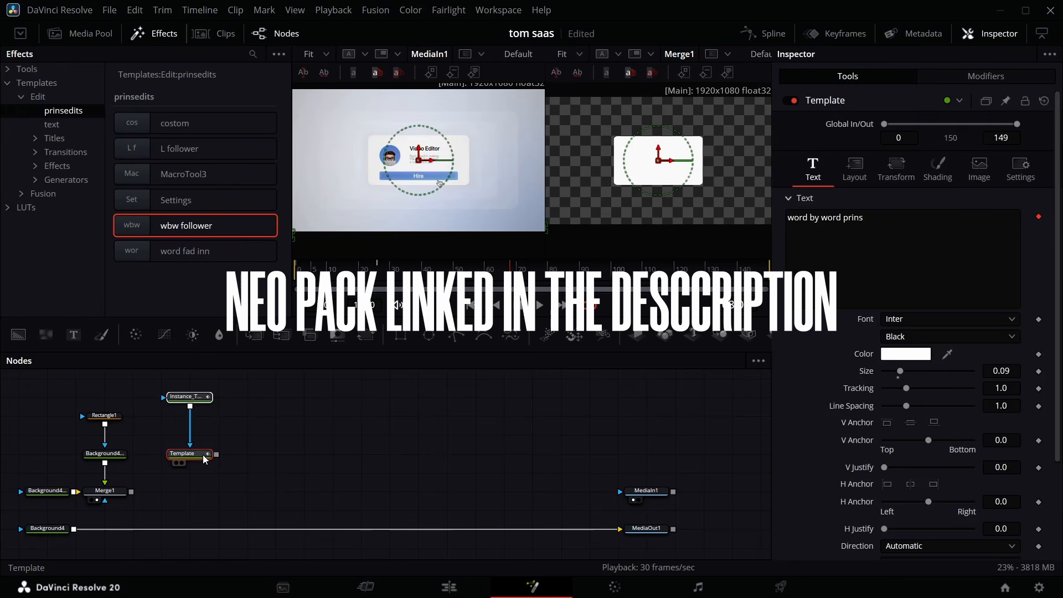
left_click(154, 33)
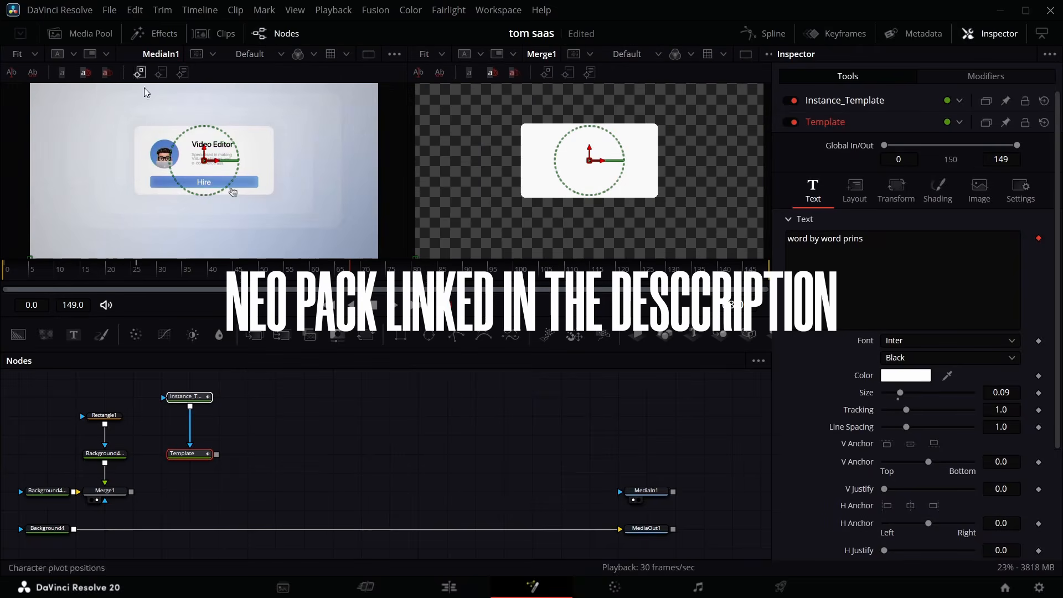
Merge the Template text node over Merge1 and change its text to "Video Editor"
left_click_drag(217, 454, 132, 492)
left_click(186, 457)
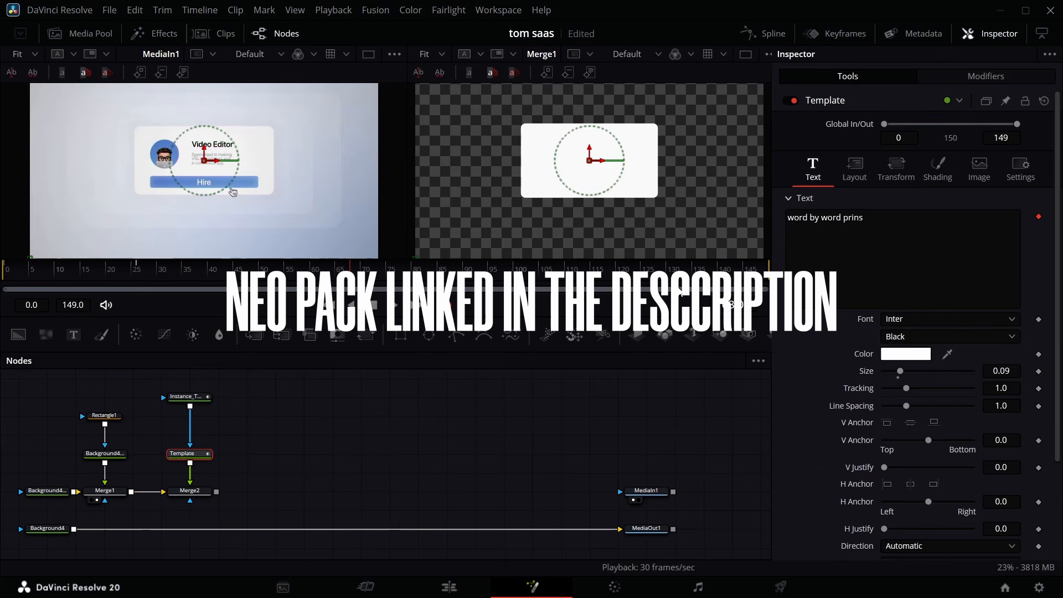
left_click(881, 220)
key("BackSpace")
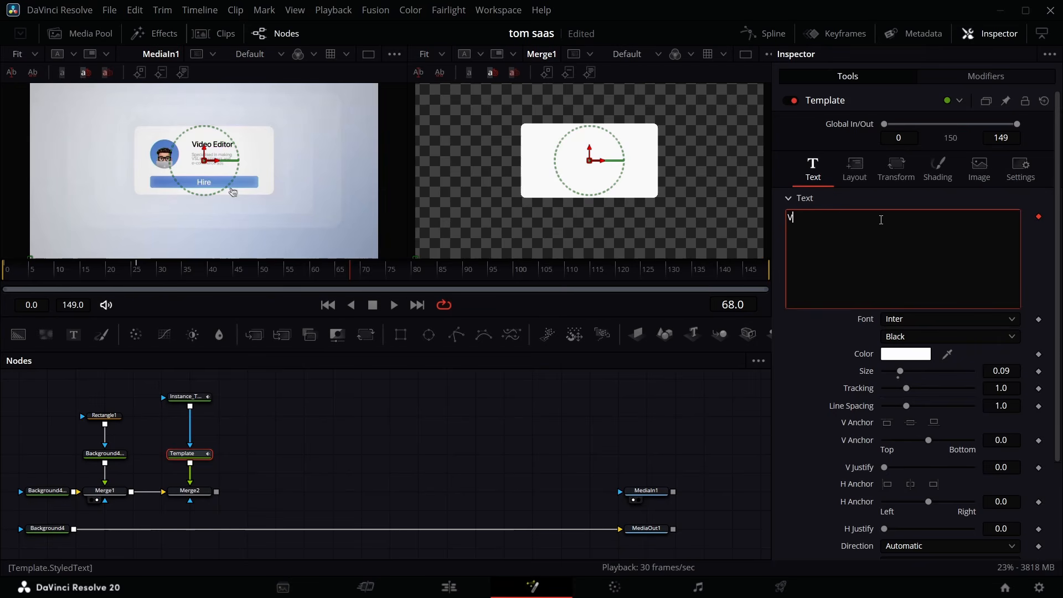
type("Video Editor")
Set the "Video Editor" text to SF Pro Display Medium in black and show Merge2 in the second viewer
left_click(950, 318)
scroll(929, 237, "down", 15)
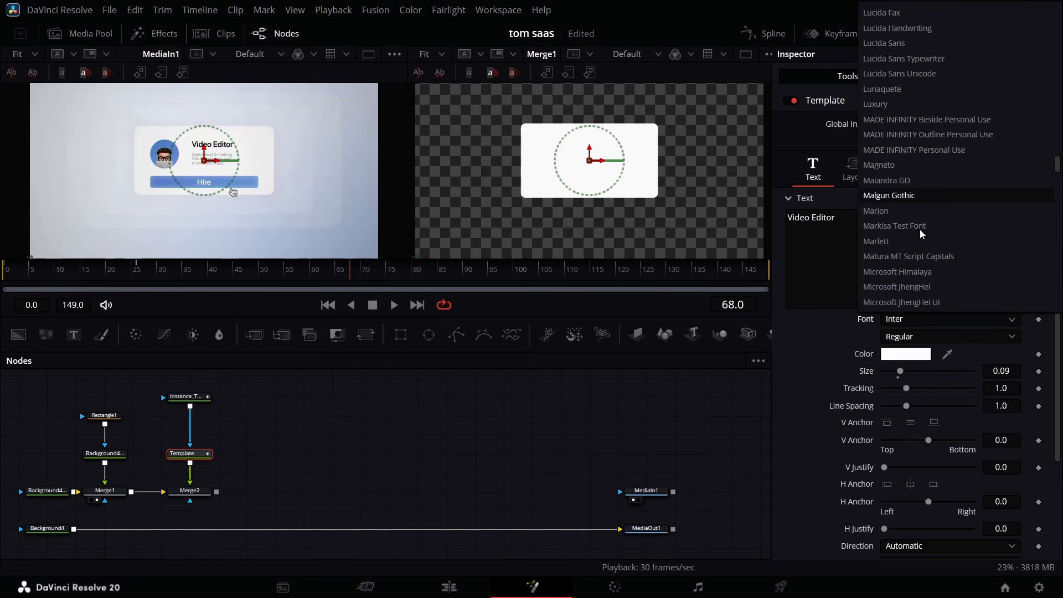
scroll(929, 237, "down", 20)
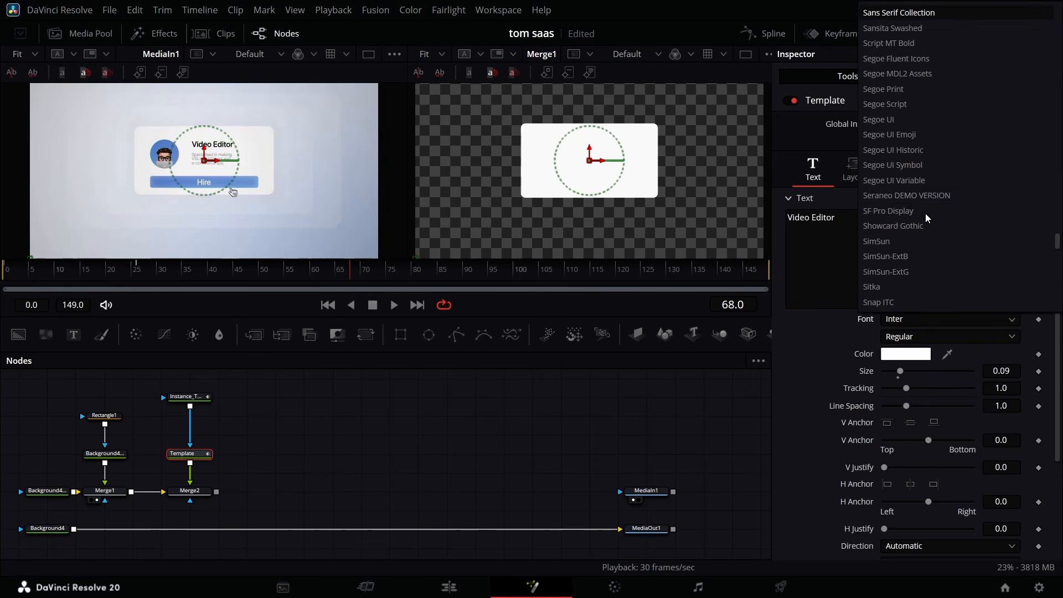
left_click(926, 211)
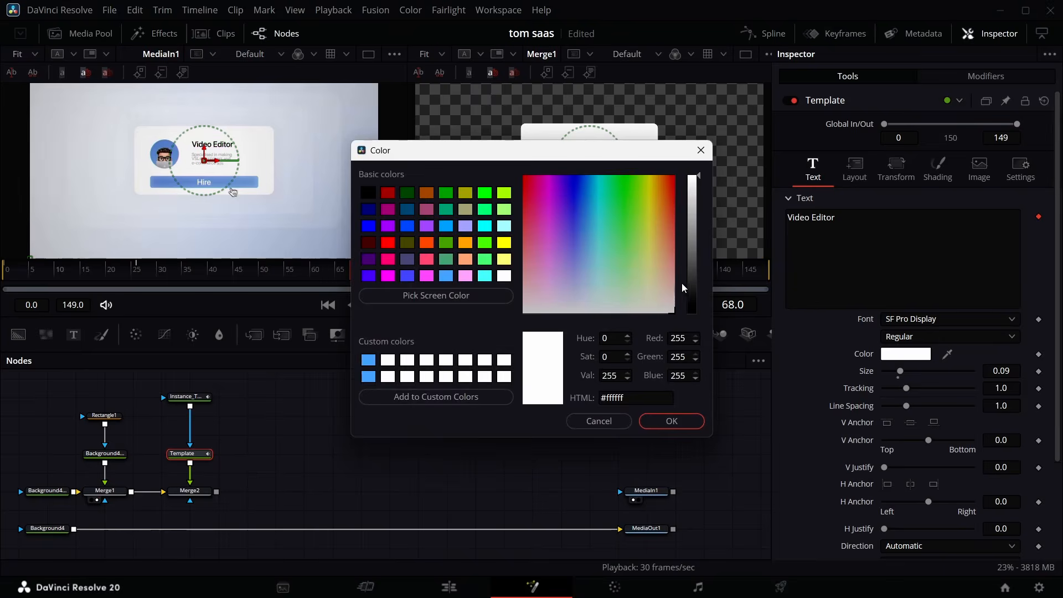
left_click_drag(683, 287, 690, 320)
left_click(672, 421)
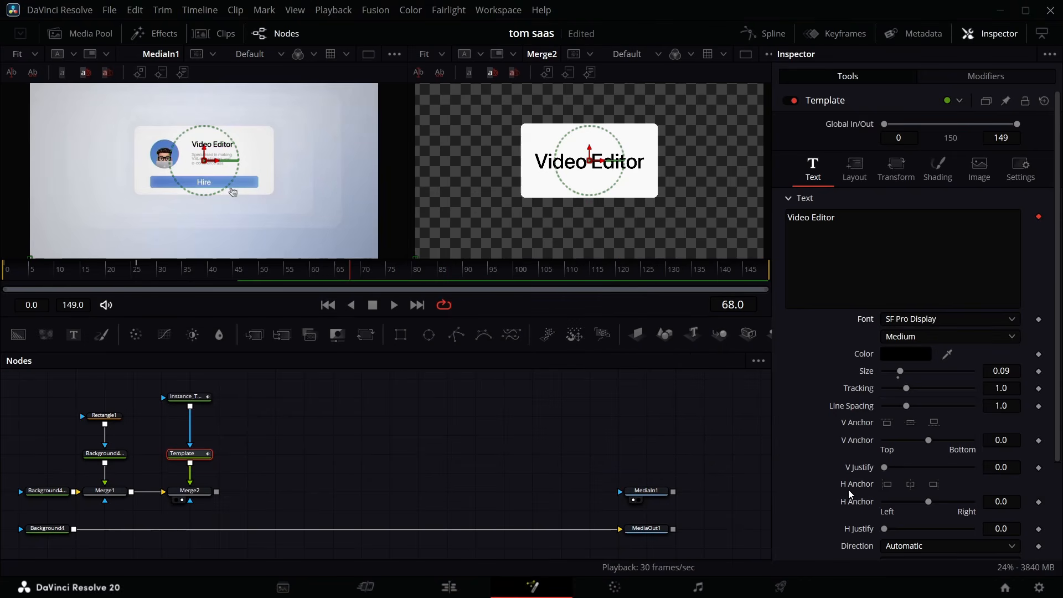
Anchor the text horizontally to the left and set its layout center to X 0.457, Y 0.583
left_click(886, 485)
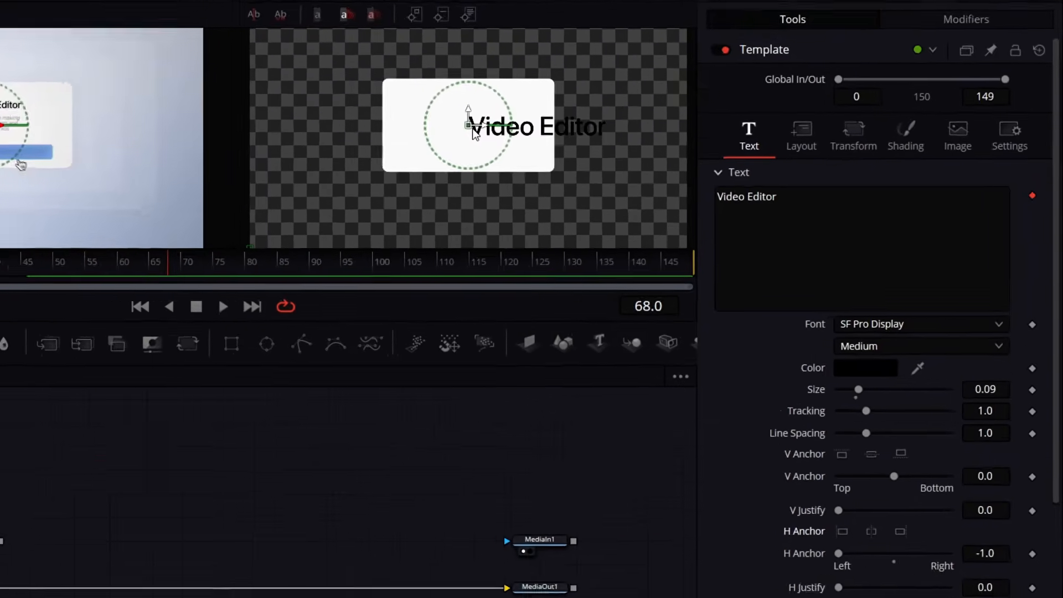
left_click_drag(473, 129, 418, 101)
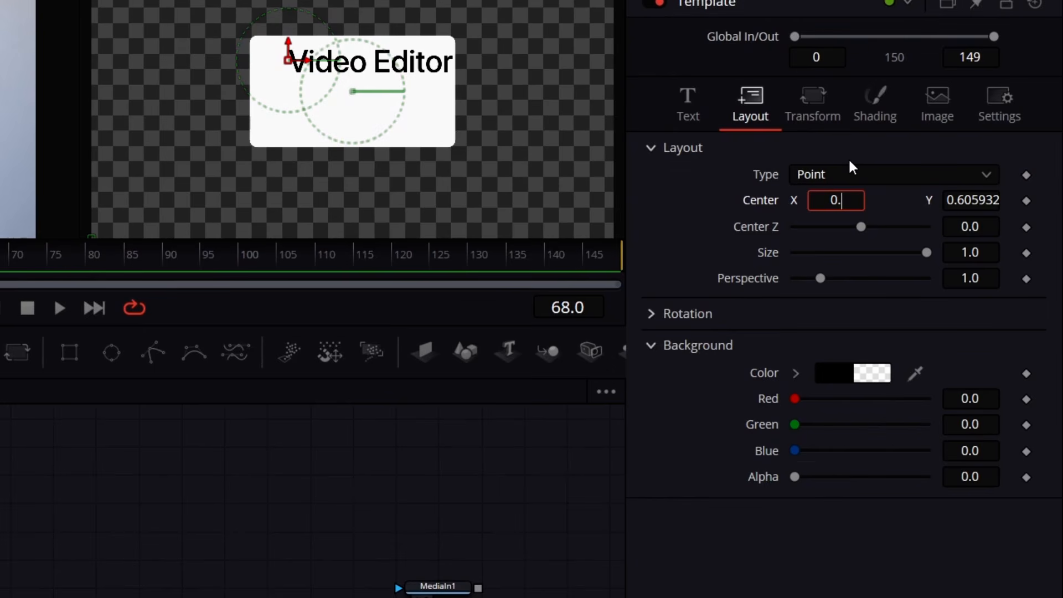
type("457")
left_click(988, 199)
type("0.")
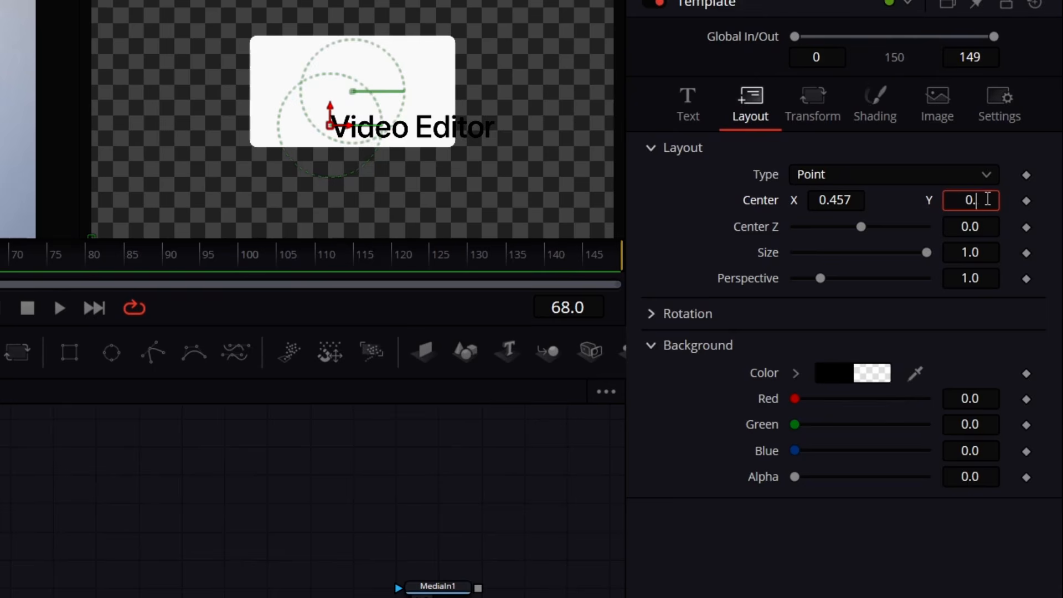
type("583")
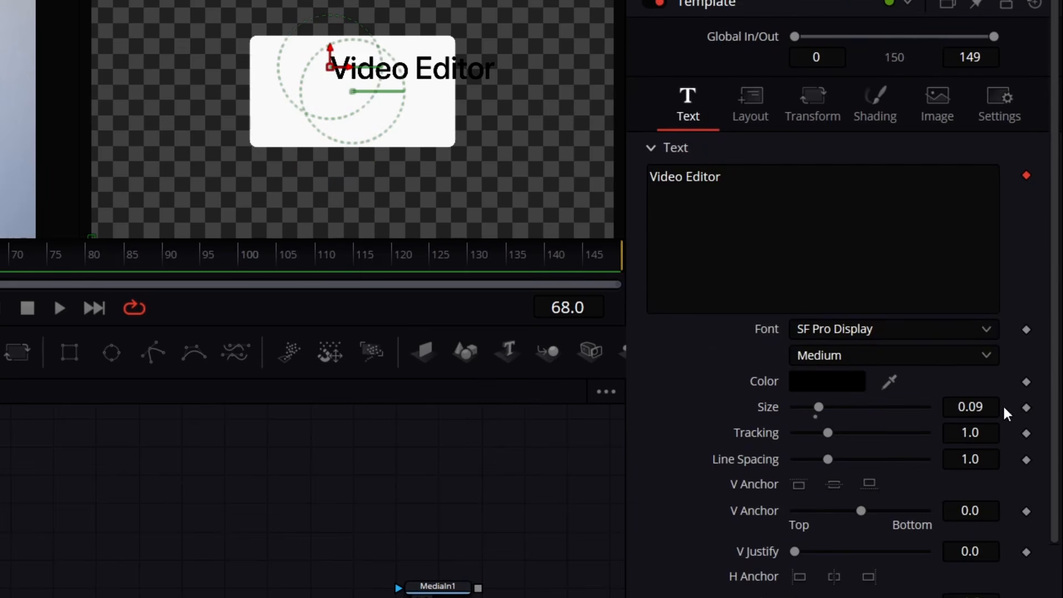
Set the "Video Editor" text size to 0.0384
left_click(983, 406)
key("BackSpace")
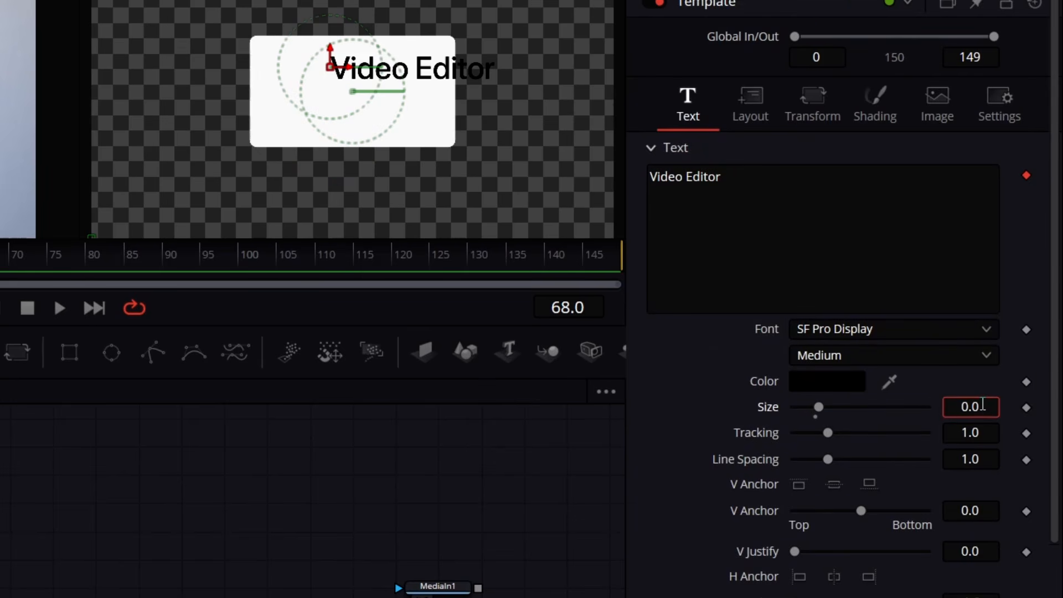
type("384")
key("Tab")
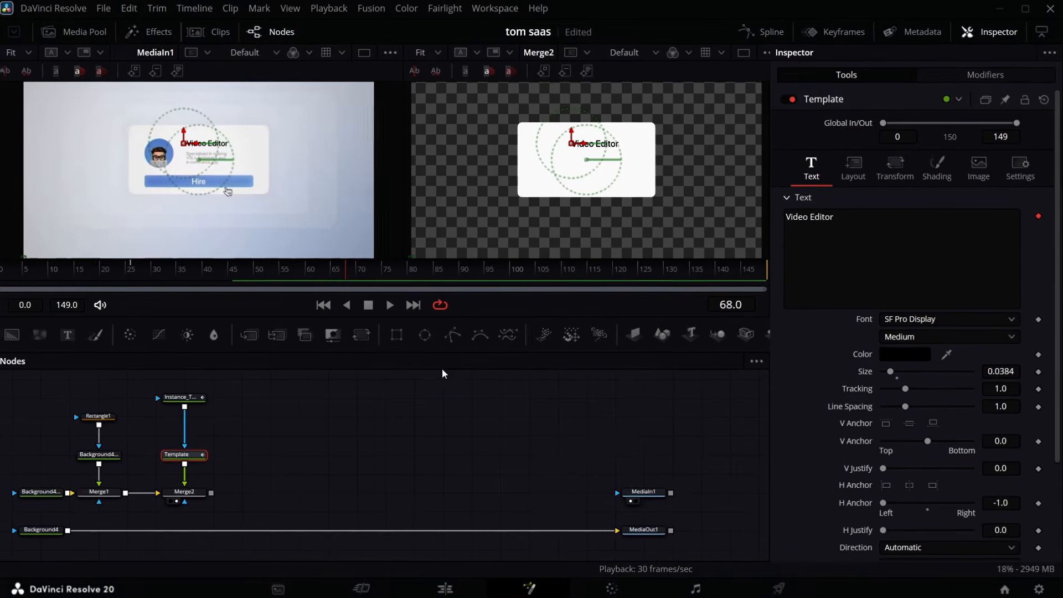
Set the Follower modifier's word offset Y to -0.027 at its first keyframe on frame 0
left_click_drag(349, 268, 128, 327)
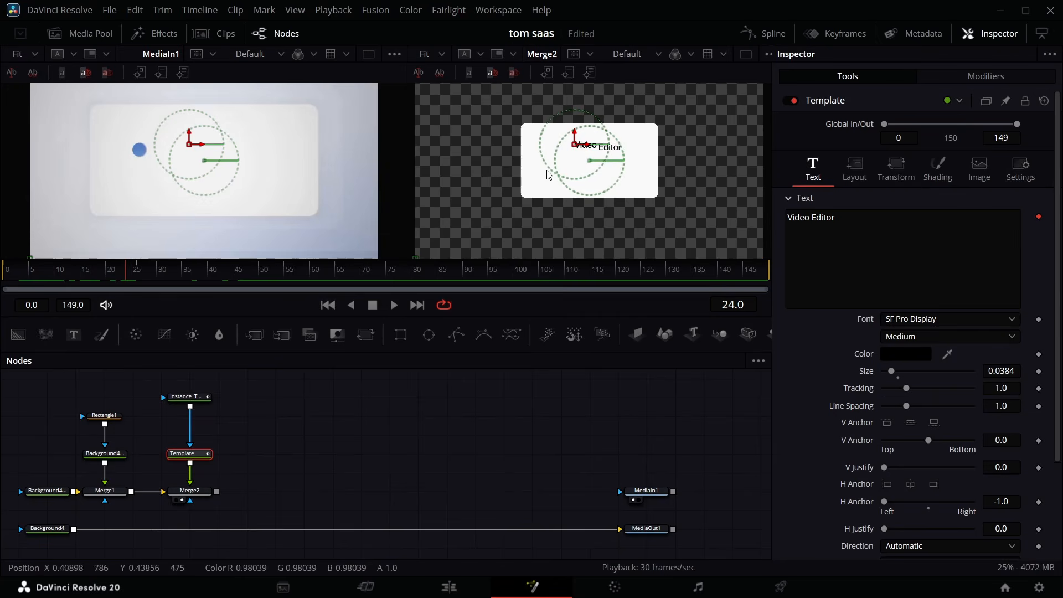
left_click(968, 82)
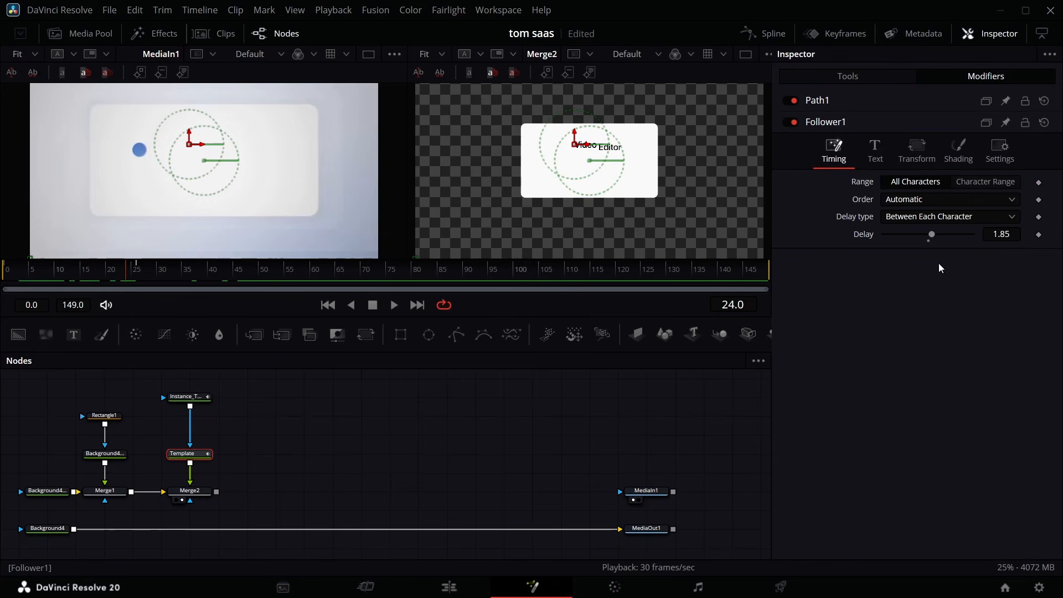
left_click(917, 151)
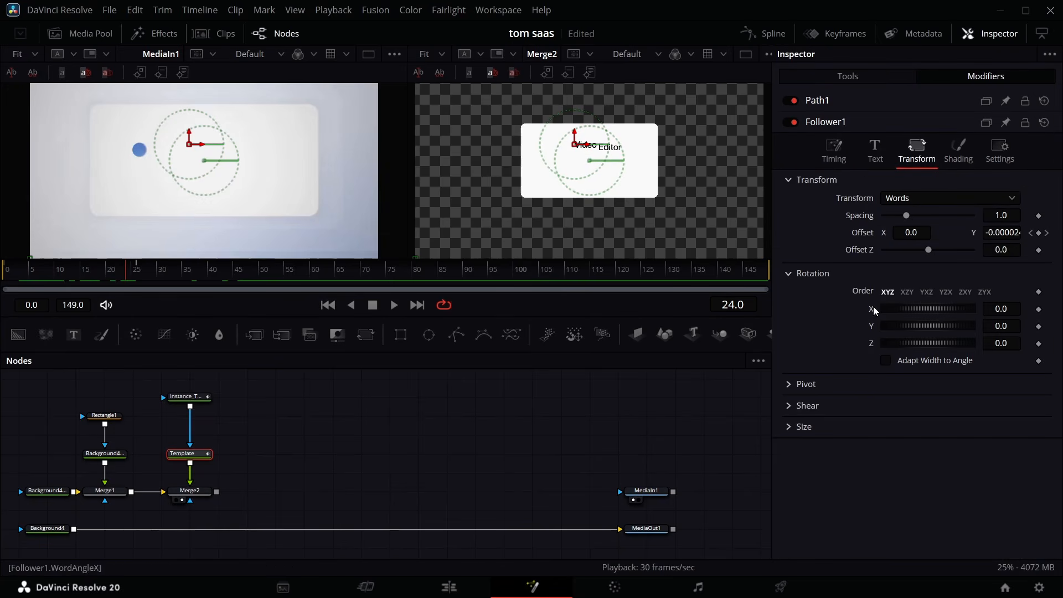
left_click(1028, 234)
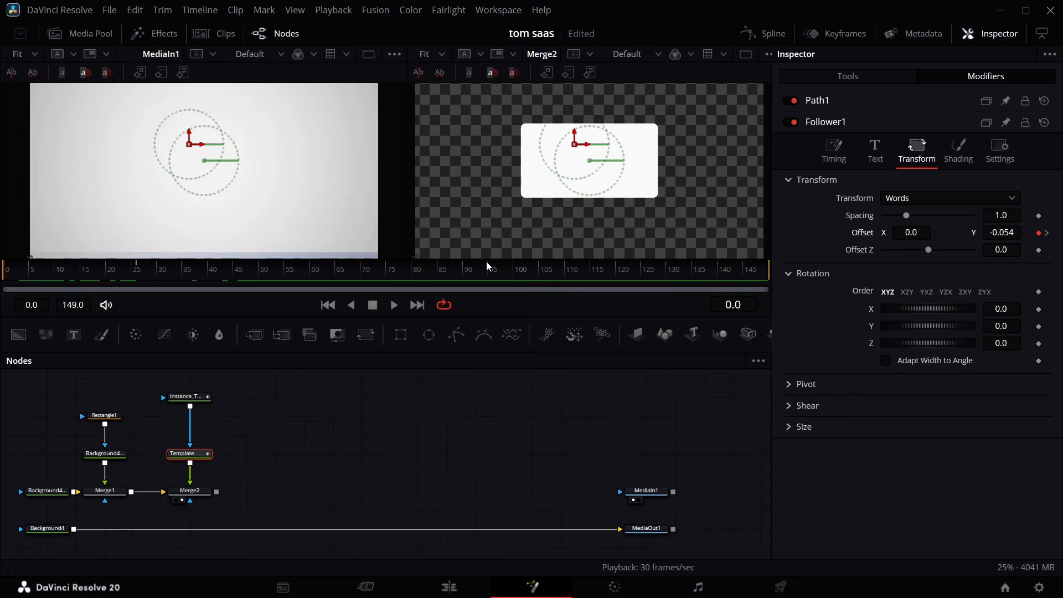
left_click_drag(1001, 232, 1003, 233)
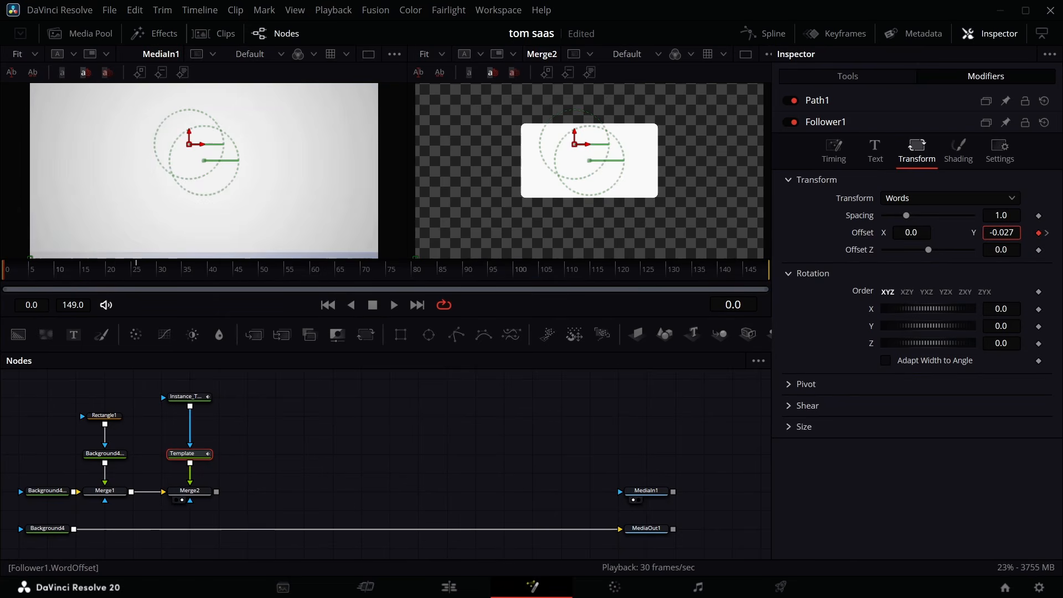
left_click_drag(1001, 233, 991, 246)
left_click(1046, 233)
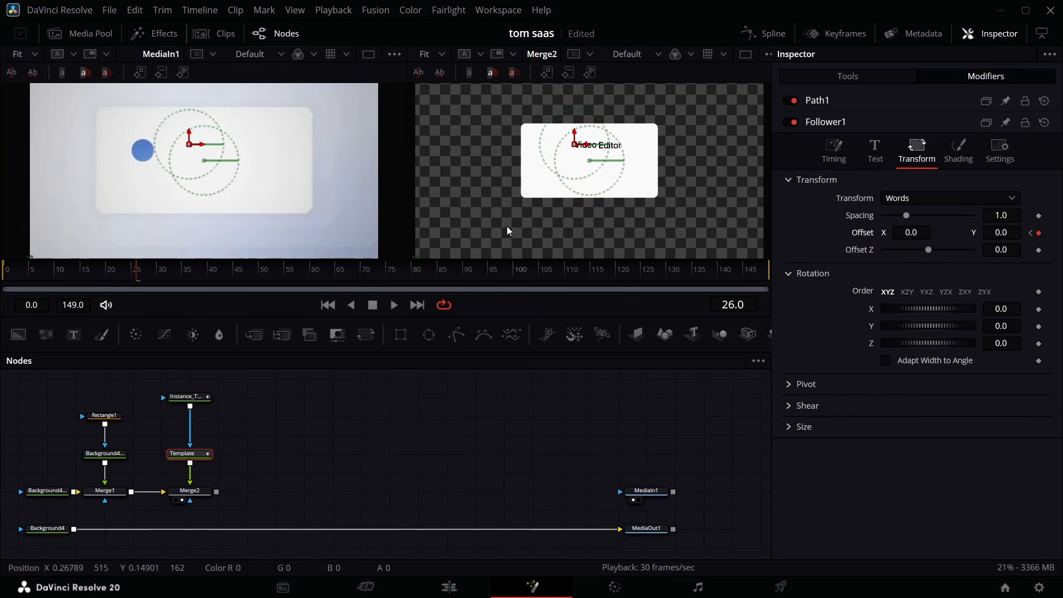
Set the Follower's delay between characters to 1.0 and preview the word animation
mouse_move(135, 282)
left_mouse_down()
mouse_move(99, 282)
mouse_move(118, 282)
left_mouse_up()
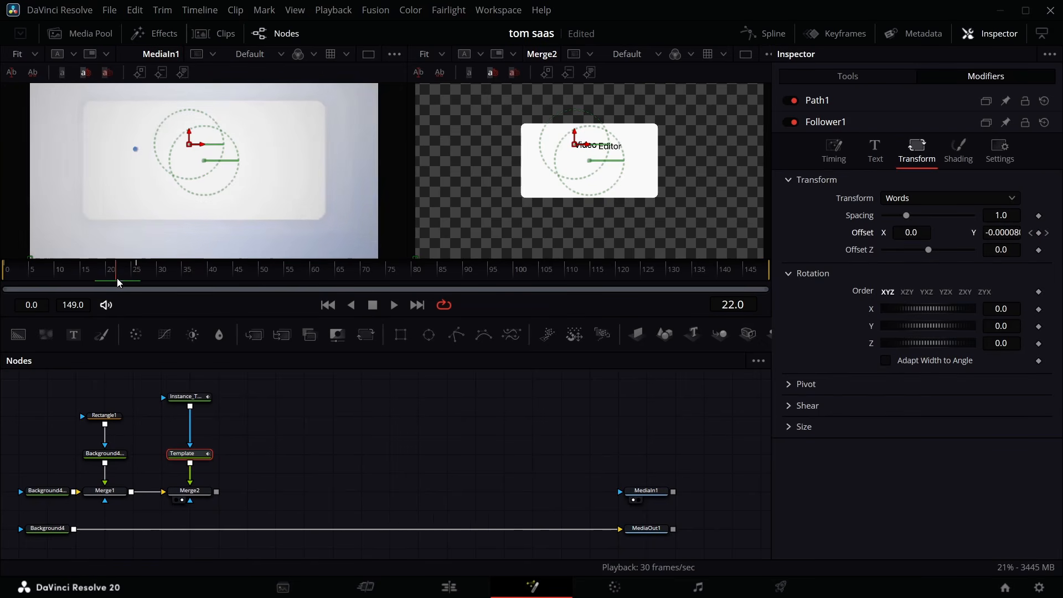
left_click(834, 150)
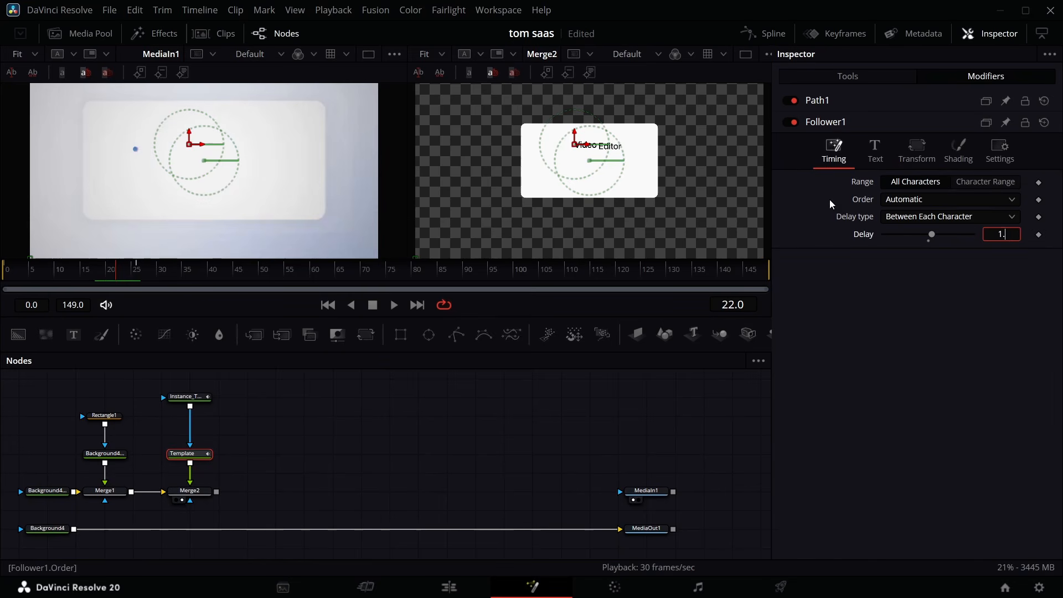
key("Return")
left_click_drag(129, 266, 187, 273)
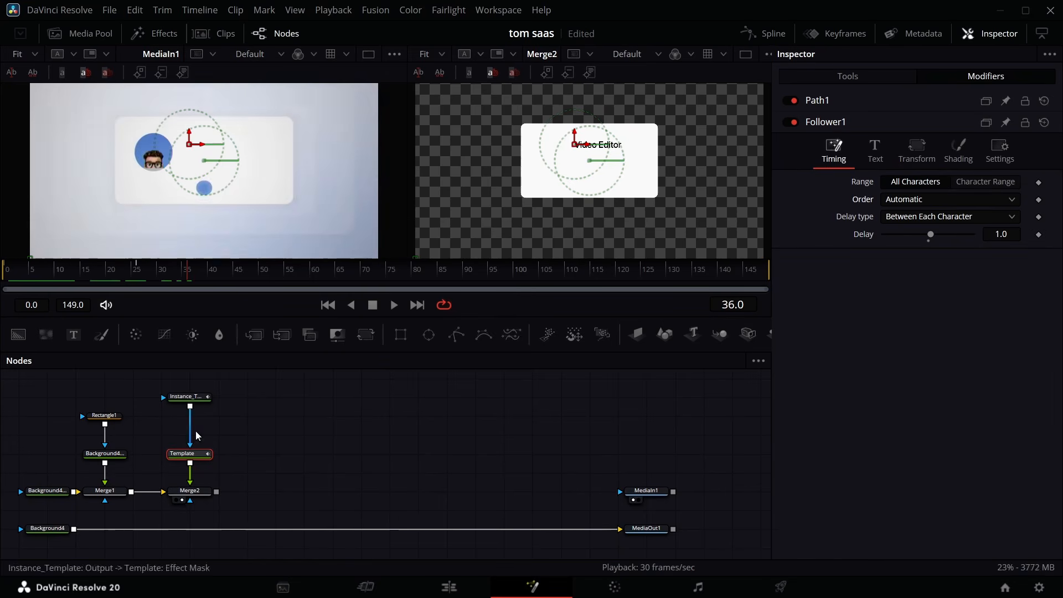
Duplicate both Template text nodes for the subtitle "Specialised in making VSLs, Explainers and e-commerce ads" in SF Pro Display Regular, size 0.0214, line spacing 0.853
left_click_drag(271, 380, 182, 462)
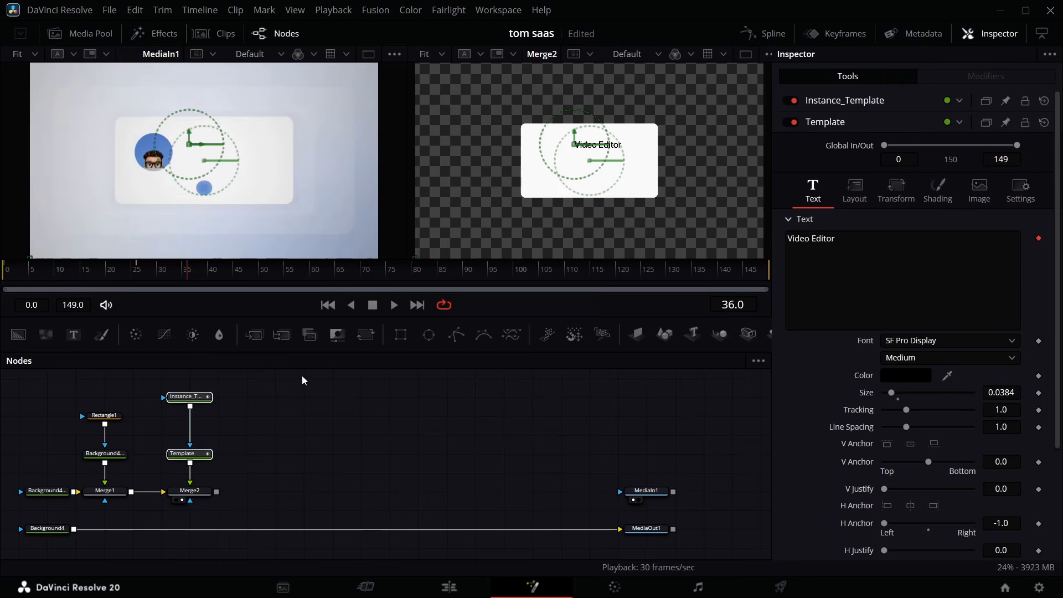
key("ctrl+c")
key("ctrl+v")
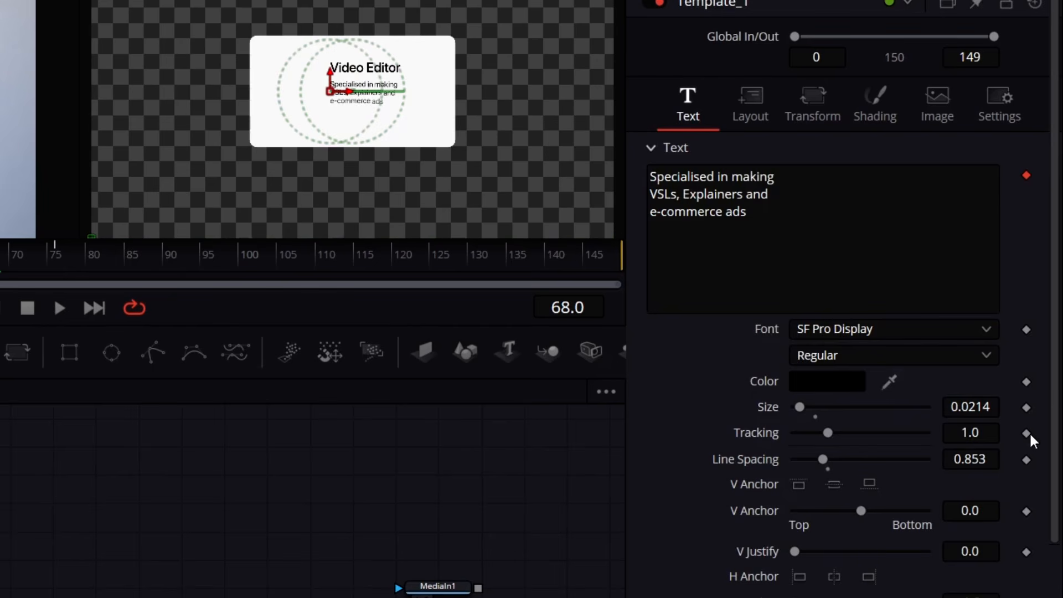
left_click(751, 108)
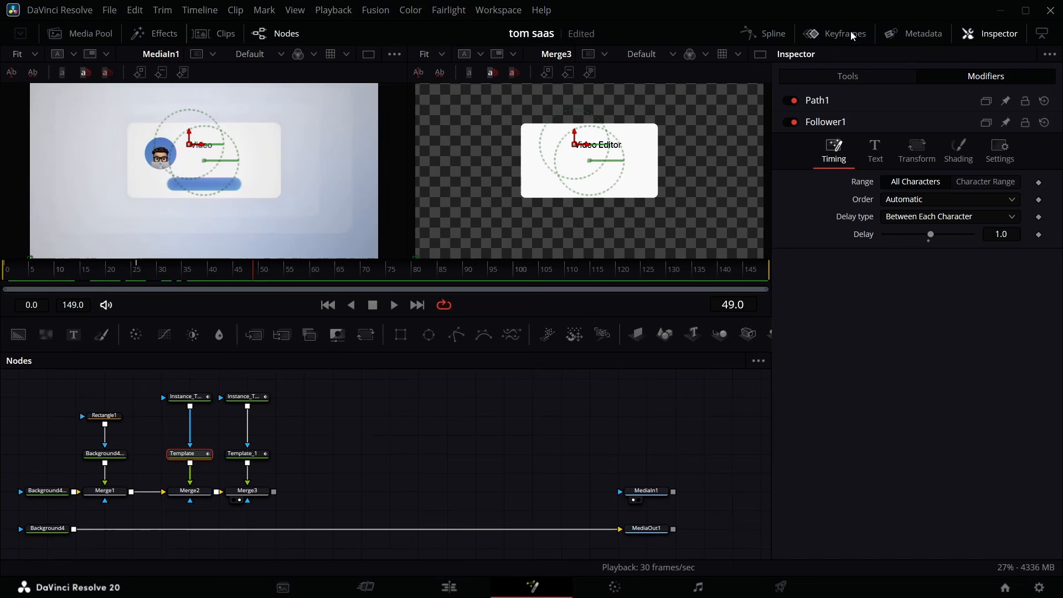
Shift all of the Template node's word offset and opacity keyframes so its animation starts at frame 45
left_click(846, 34)
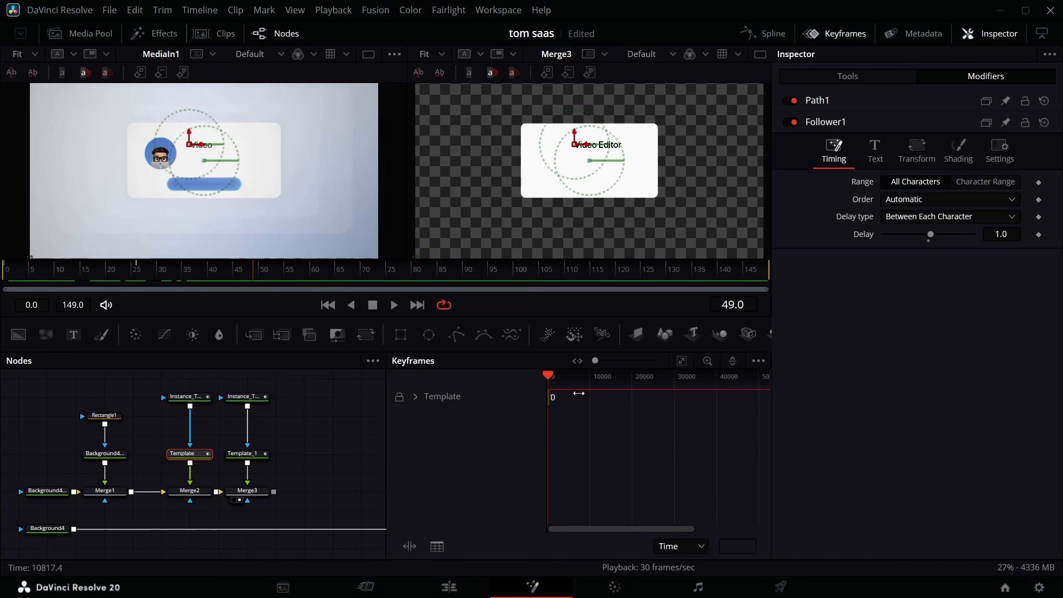
left_click(416, 396)
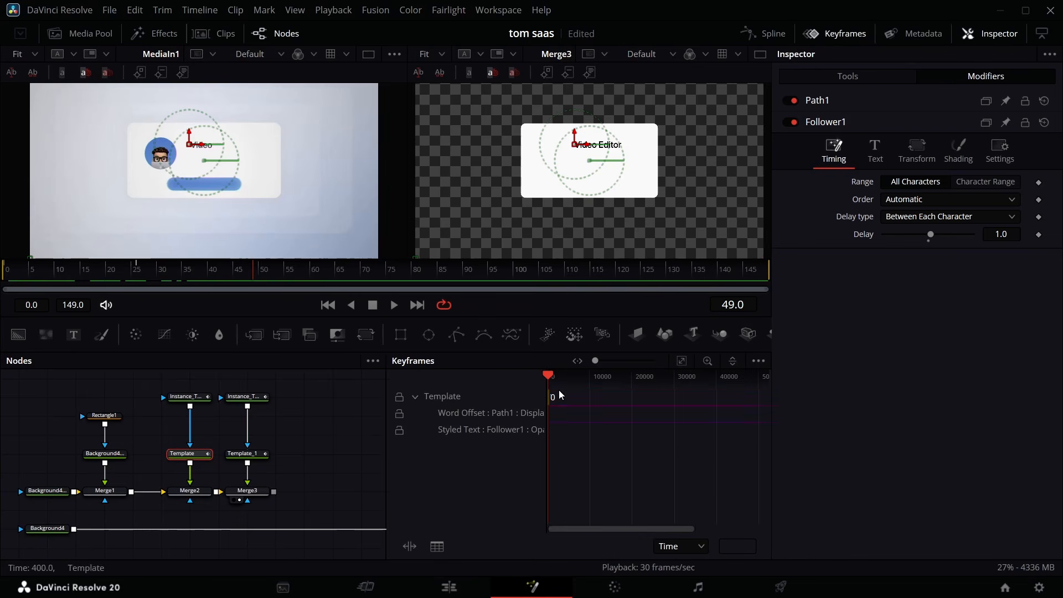
key("ctrl+f")
left_click(237, 273)
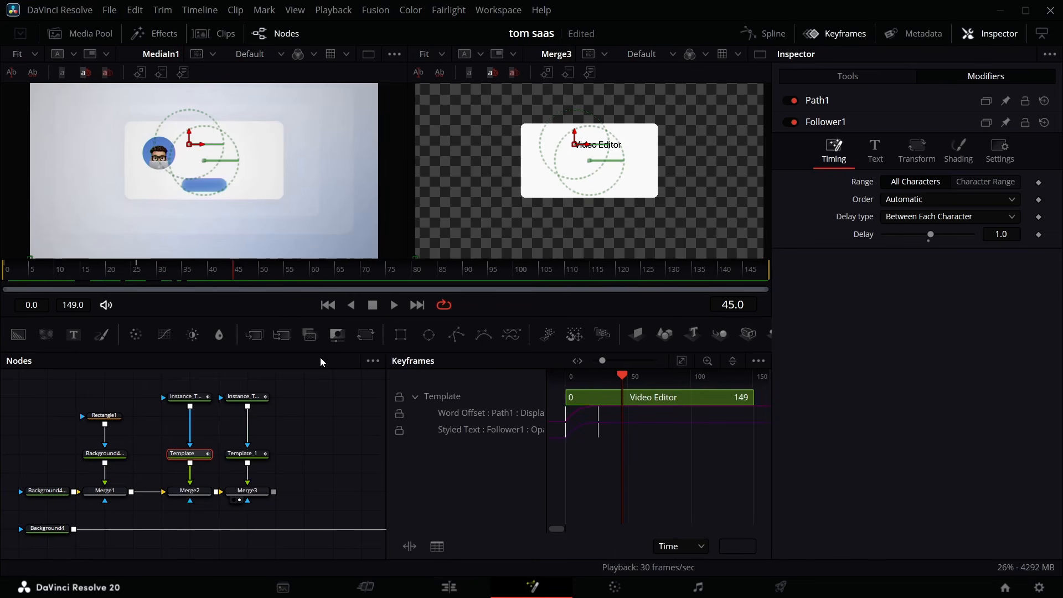
left_click_drag(559, 419, 560, 419)
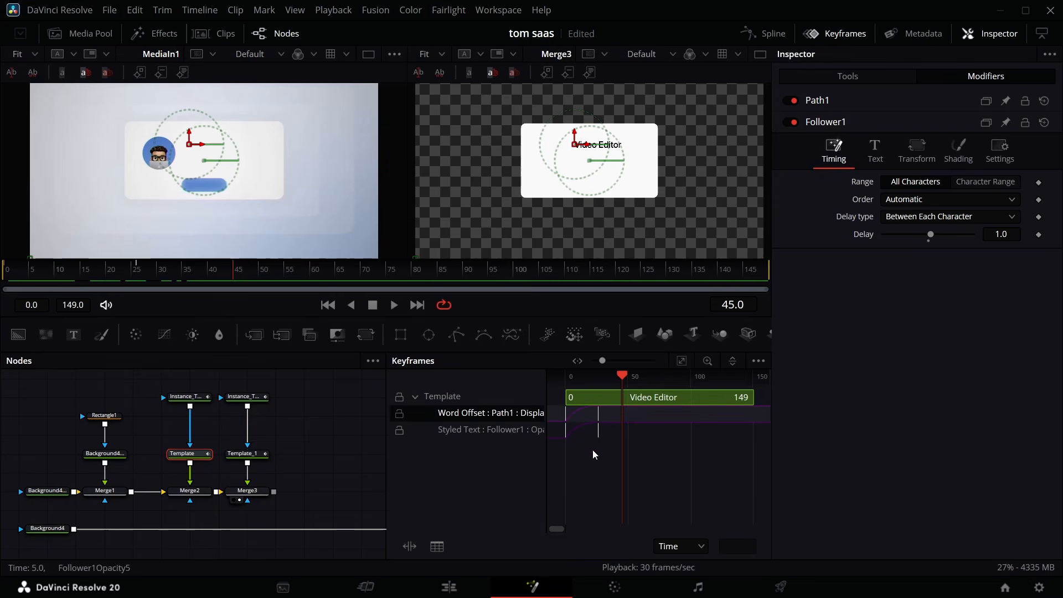
left_click_drag(601, 467, 626, 437)
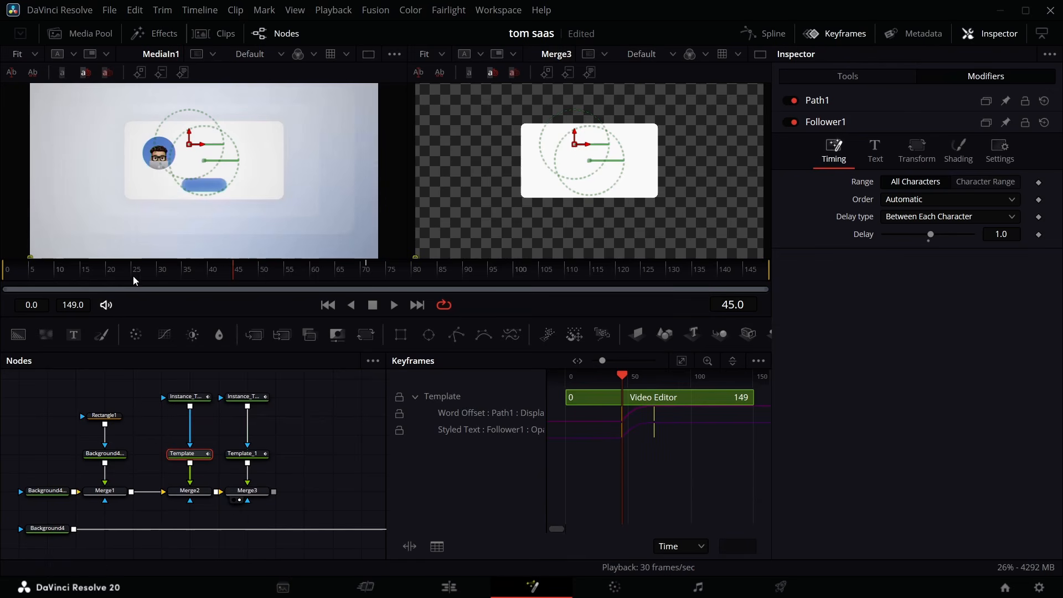
left_click(834, 33)
Shift the Template_1 subtitle's animation to start at about frame 49 and preview both texts together
left_click(249, 454)
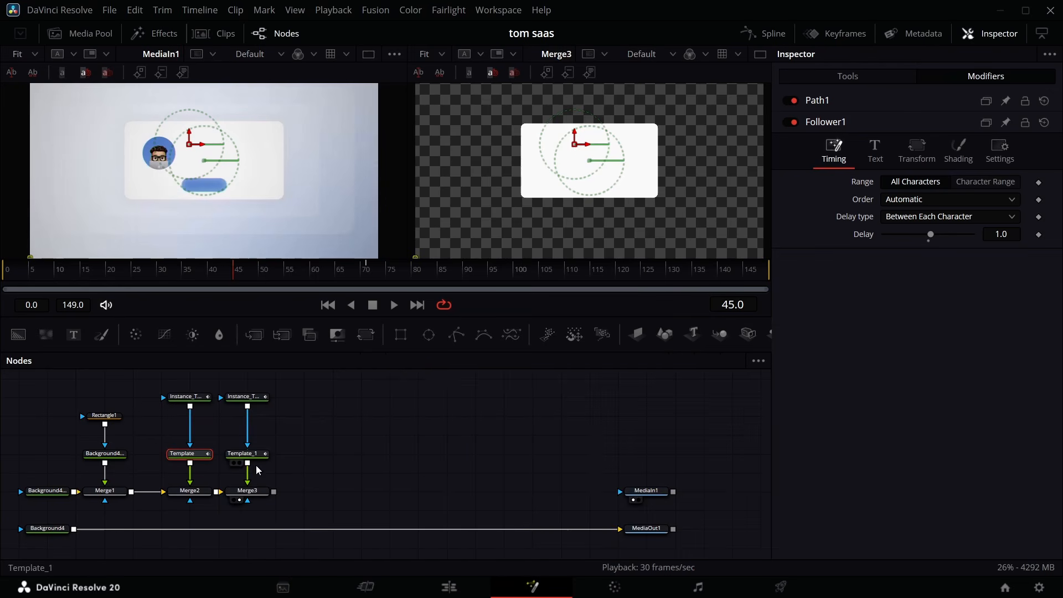
left_click_drag(256, 266, 285, 327)
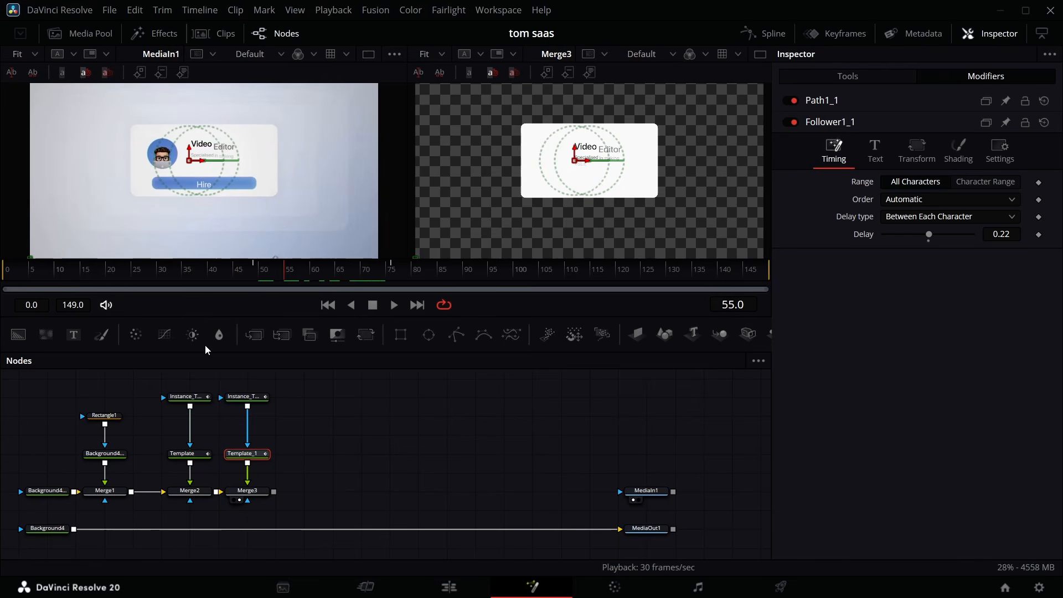
left_click(300, 460)
Add two Background nodes above the text nodes and merge the second over the first
scroll(300, 459, "up", 1)
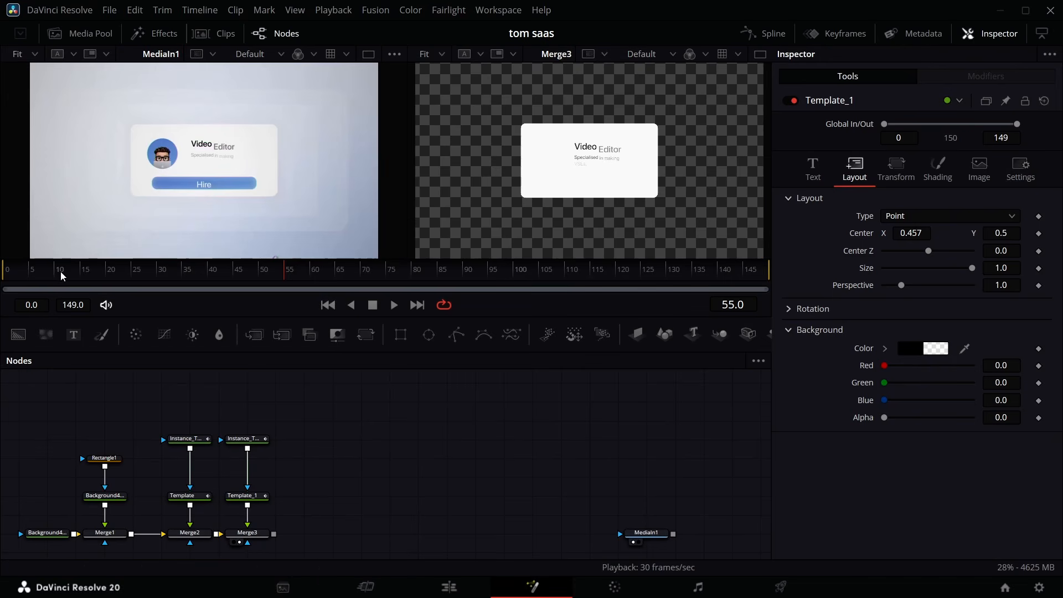
left_click_drag(16, 338, 260, 419)
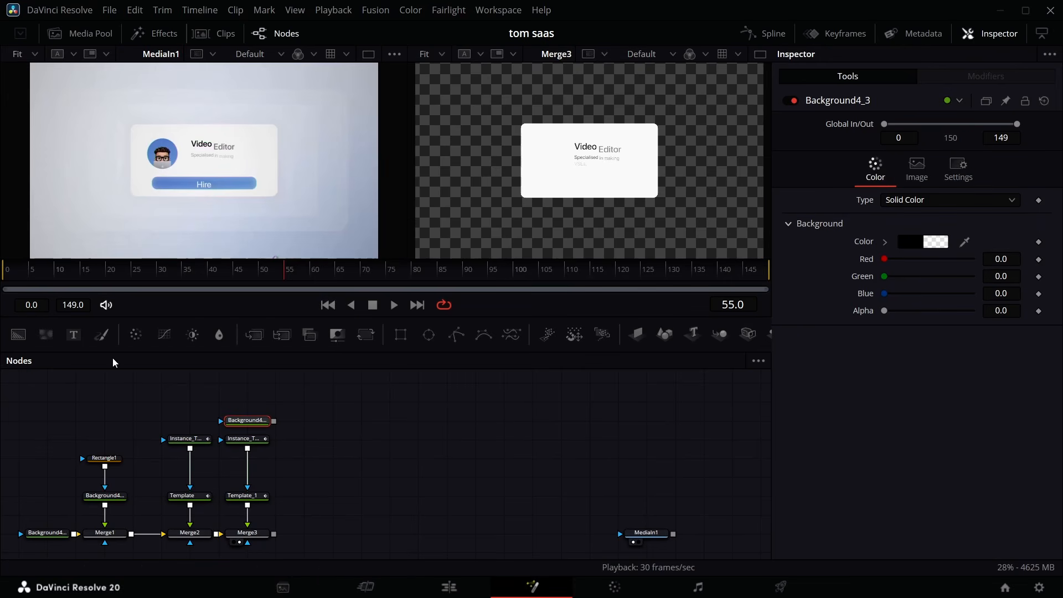
left_click_drag(17, 335, 301, 400)
scroll(302, 419, "up", 2)
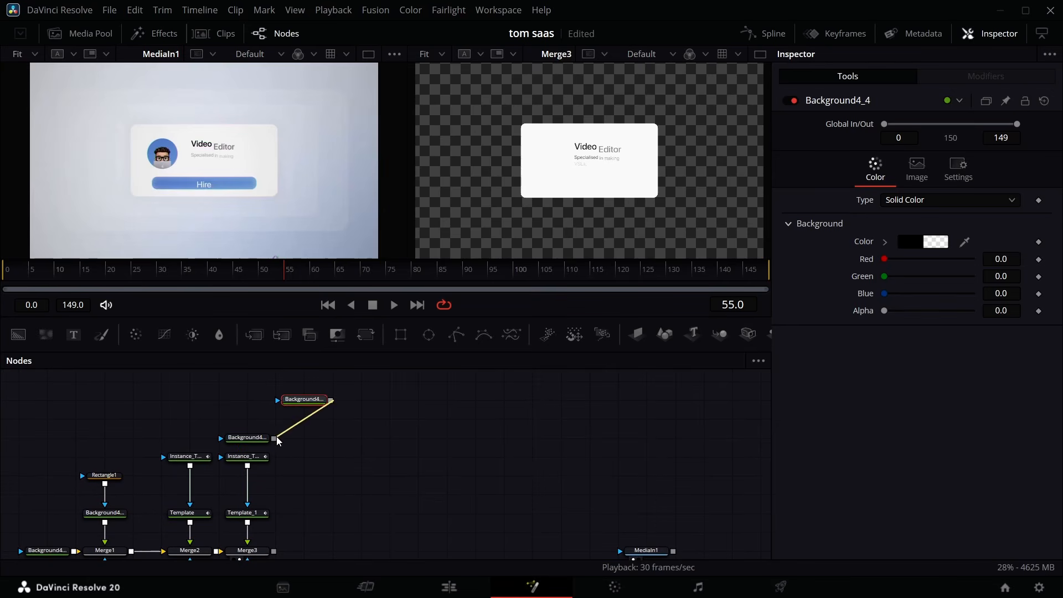
left_click_drag(277, 440, 274, 438)
scroll(278, 437, "up", 2)
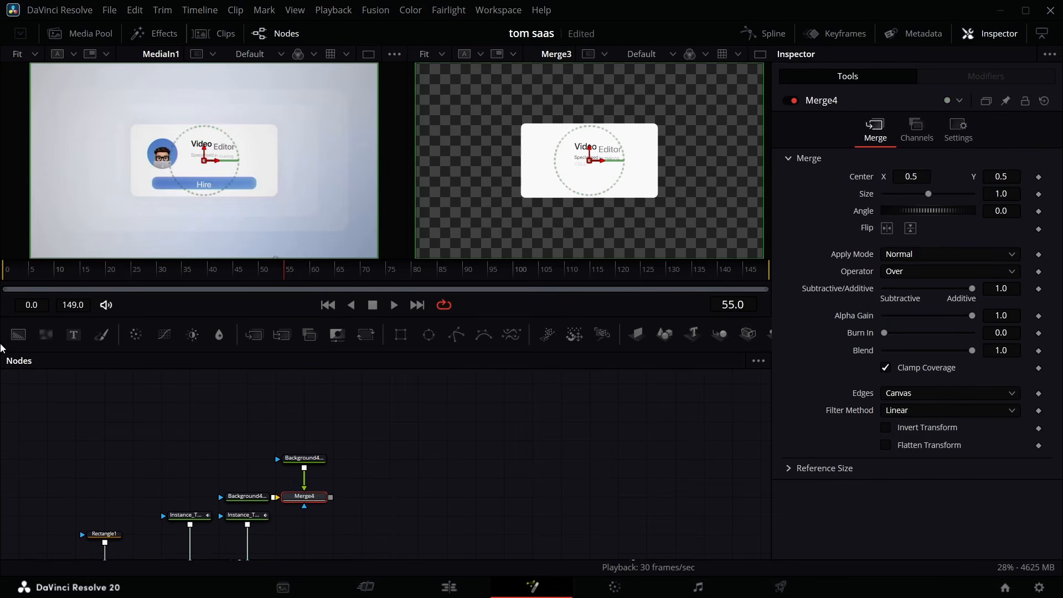
Mask the upper Background with an Ellipse, link its width to its height by expression, and set the height to 0.083
left_click_drag(437, 338, 357, 391)
left_click_drag(305, 424, 307, 424)
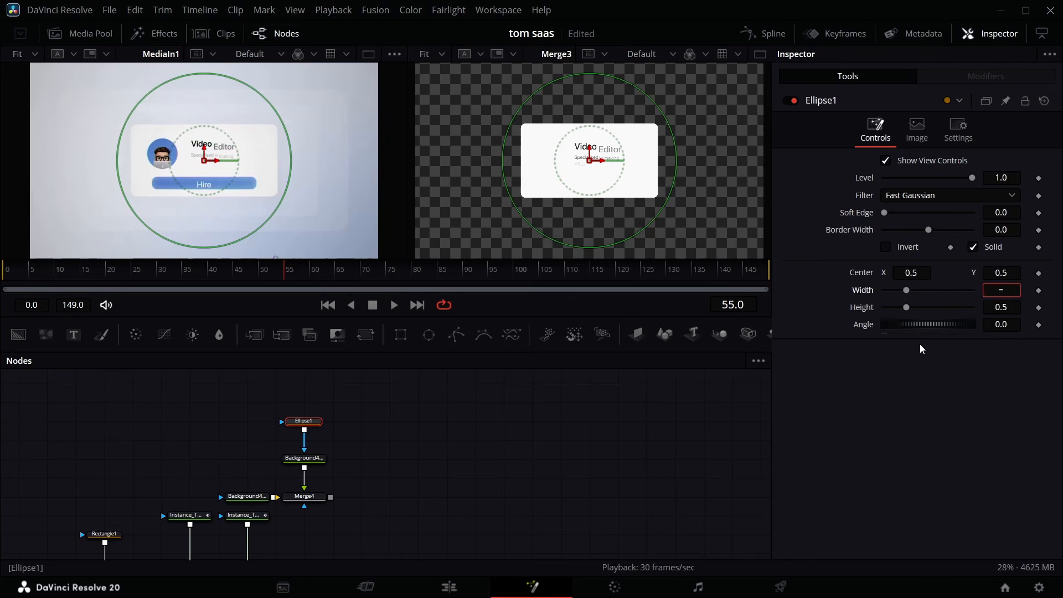
key("Return")
left_click_drag(887, 308, 863, 328)
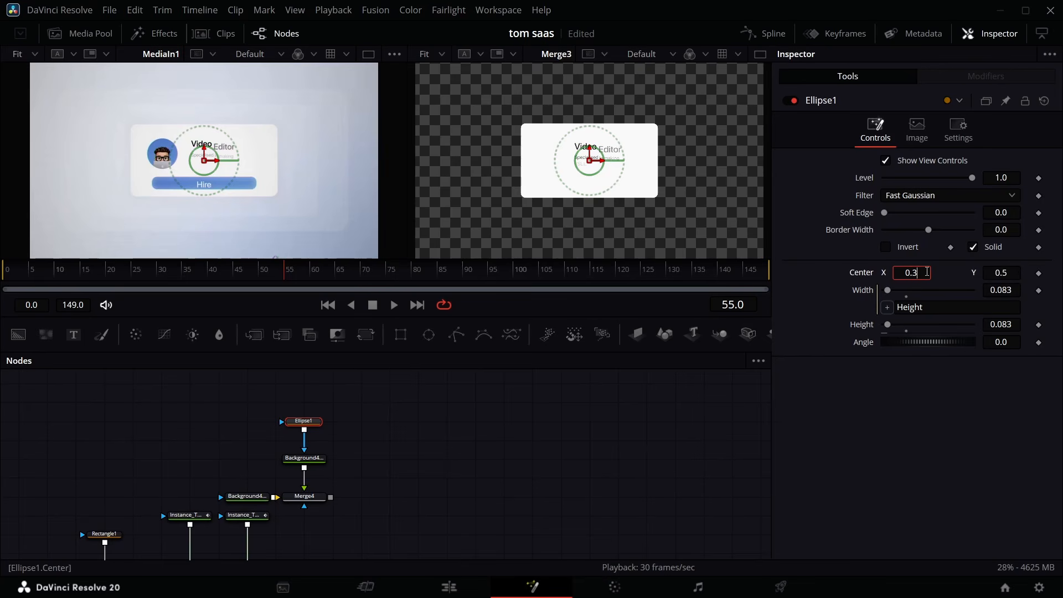
Position the Ellipse mask's center at X 0.388 and Y 0.533
left_click(1011, 272)
type("0.")
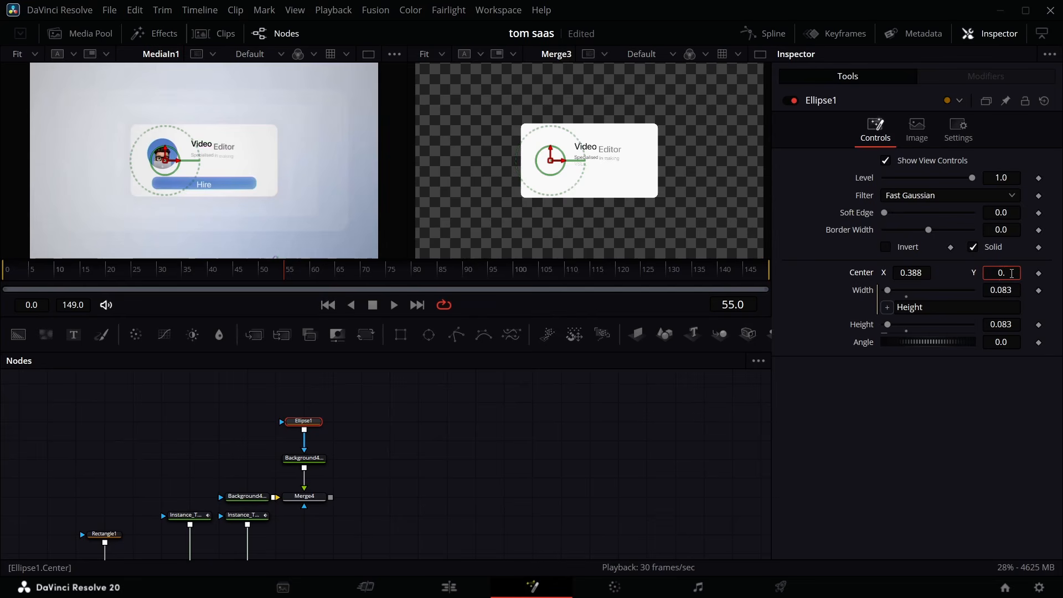
key("Return")
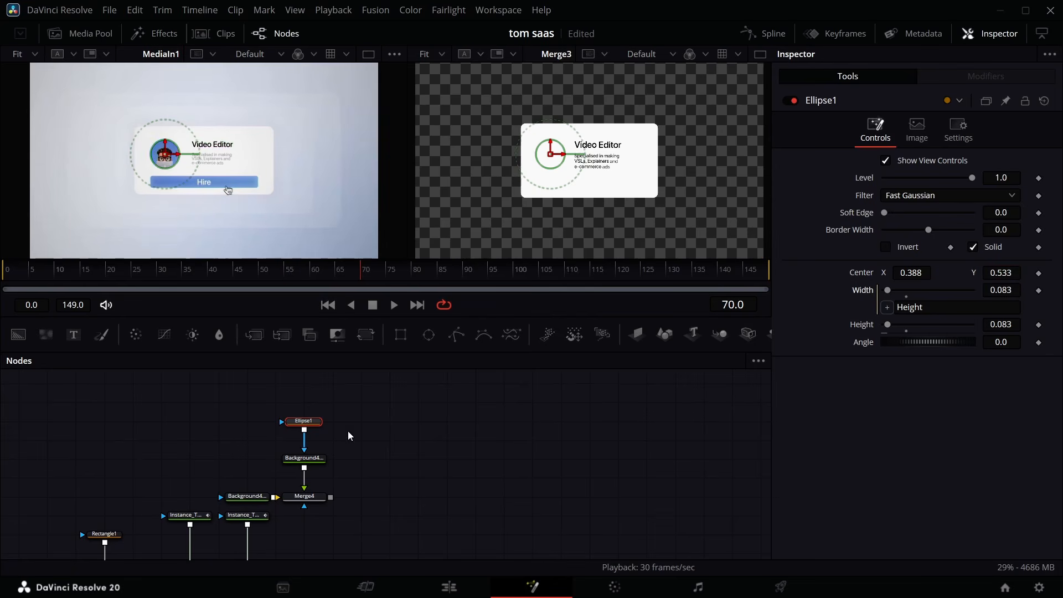
Color the ellipse-masked Background blue (#6285cb) by sampling the avatar circle in the reference image
left_click(304, 458)
left_click_drag(964, 247, 163, 147)
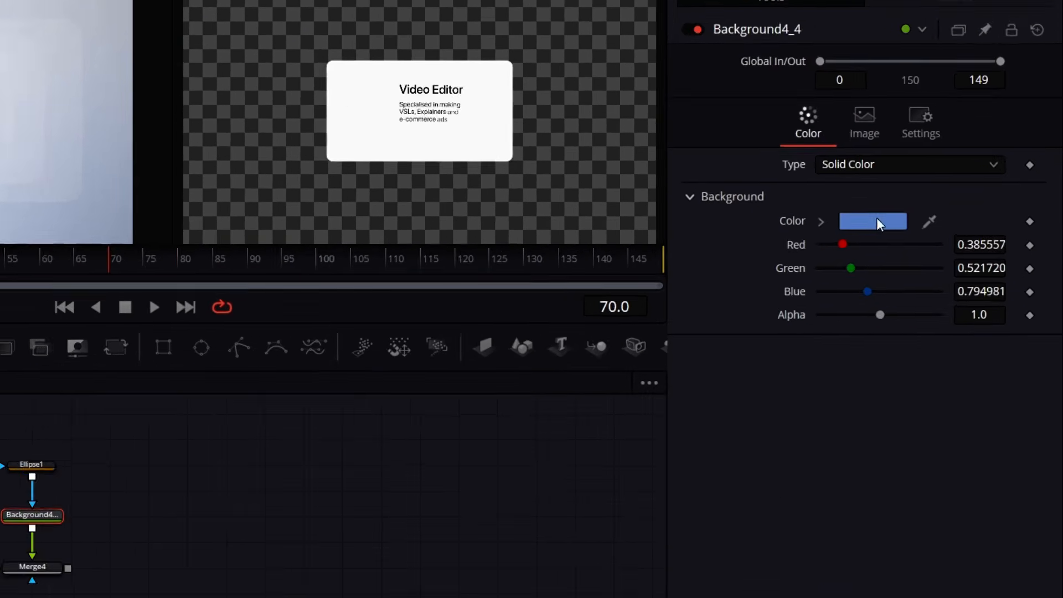
left_click(877, 220)
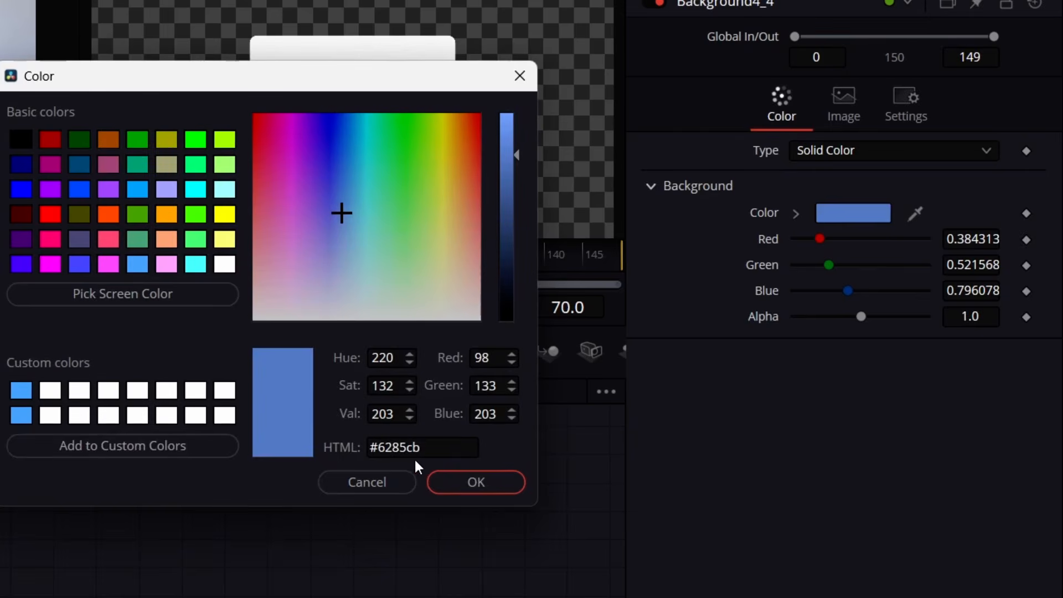
left_click(457, 478)
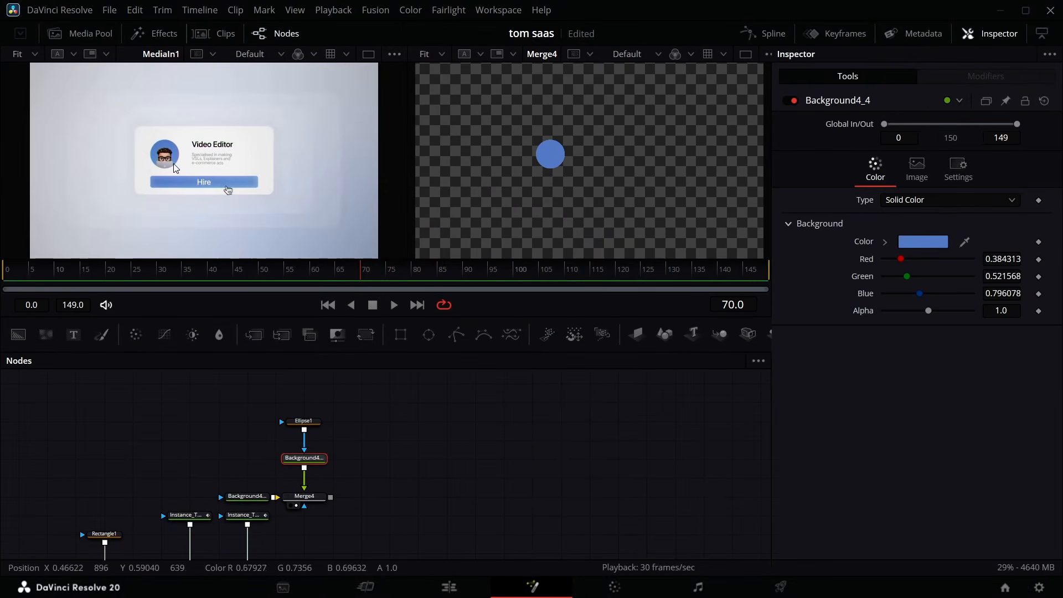
Add editor.png from the media pool to the node graph beside the Ellipse and rename its node guy
left_click(83, 34)
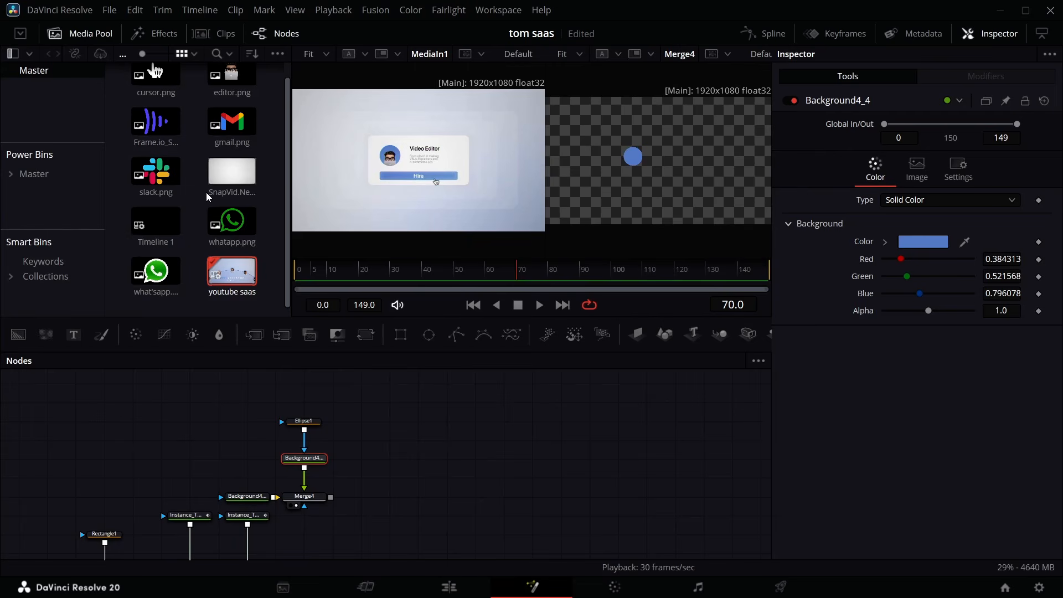
scroll(231, 107, "up", 1)
left_click_drag(232, 93, 362, 419)
key("F2")
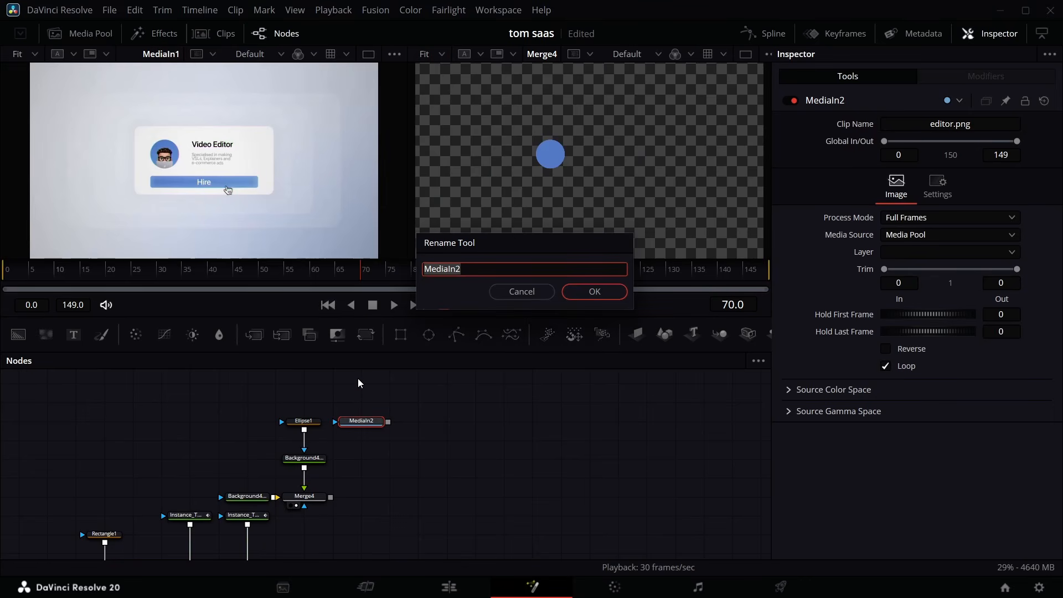
type("guy")
key("Return")
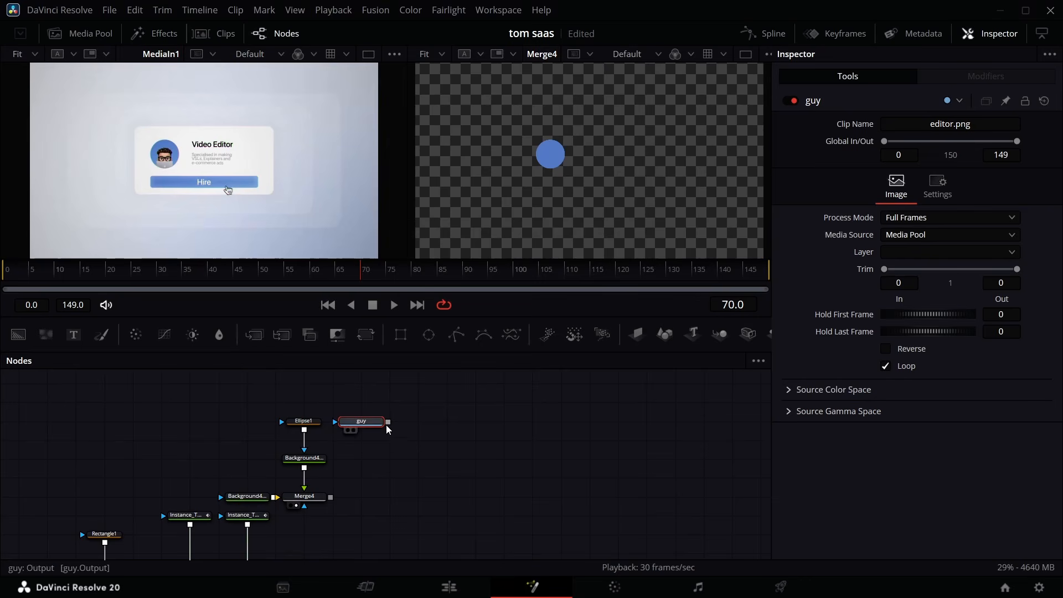
Merge the guy image over the blue circle, view the merge, and insert a Transform node after the image
left_click_drag(388, 426, 332, 497)
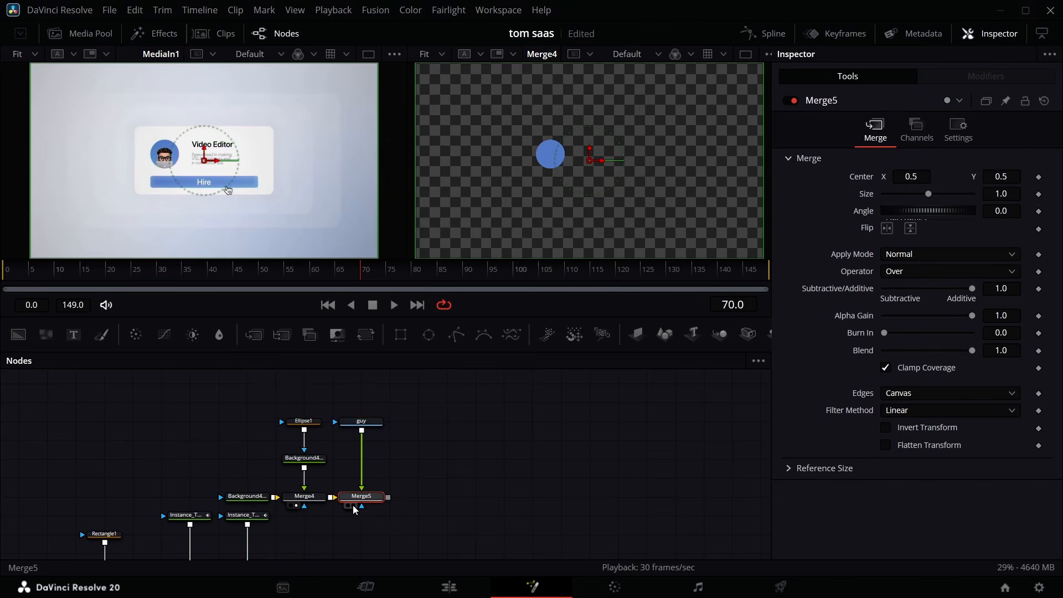
left_click(355, 506)
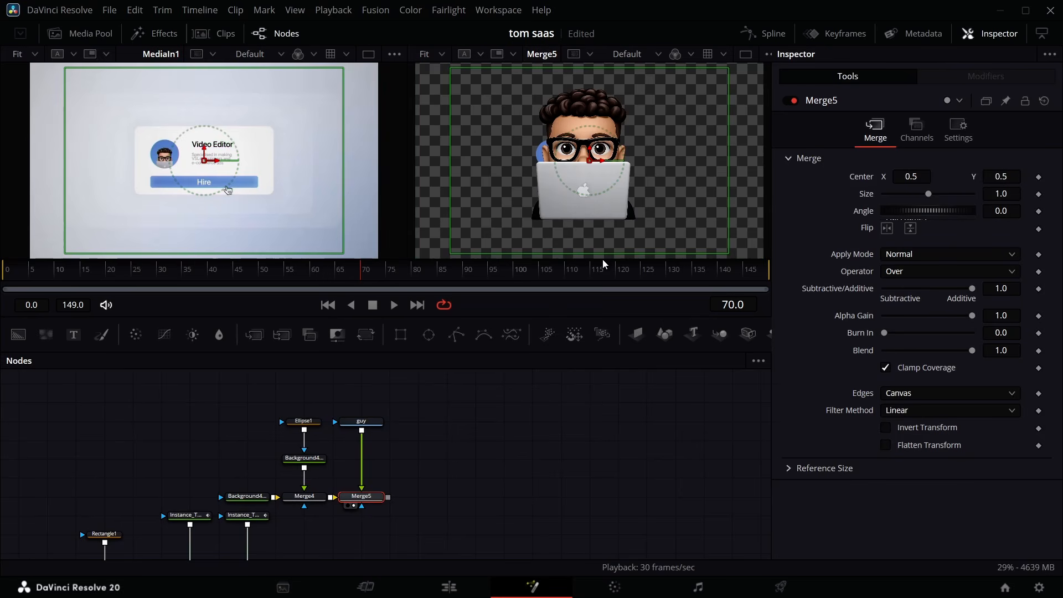
left_click(370, 422)
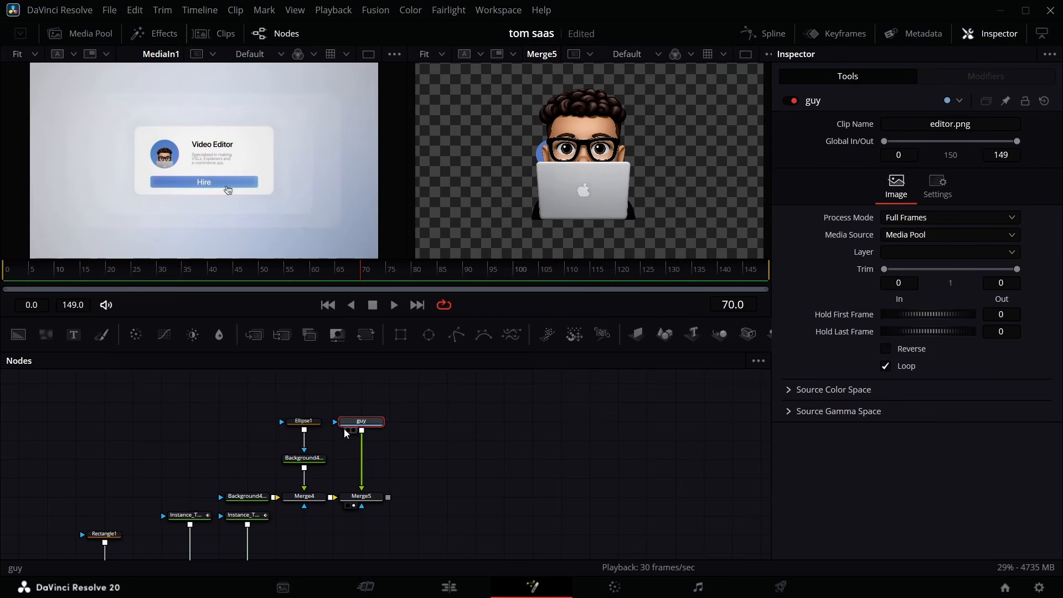
left_click(368, 337)
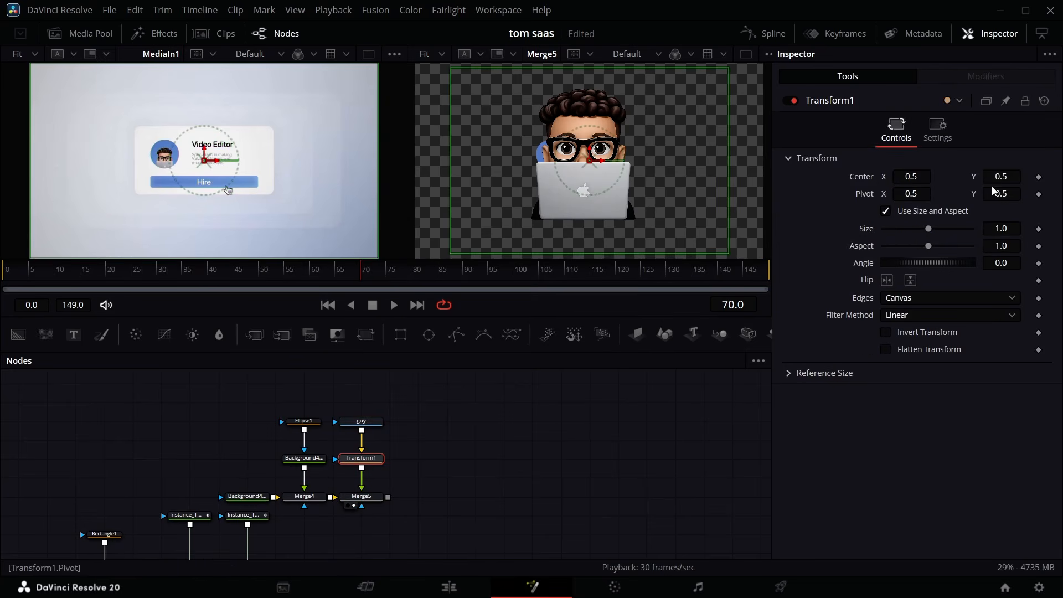
Scale the guy image to about 0.17 and move it over the blue circle, at about X 0.365, Y 0.514
left_click_drag(1001, 225, 502, 260)
left_click_drag(588, 161, 550, 151)
left_click(442, 55)
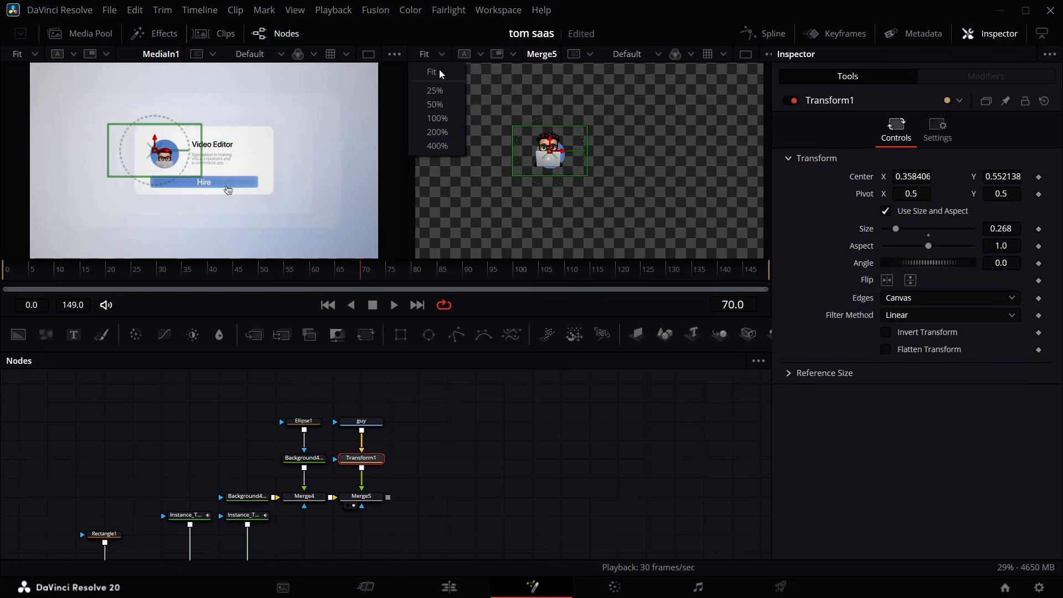
left_click(443, 108)
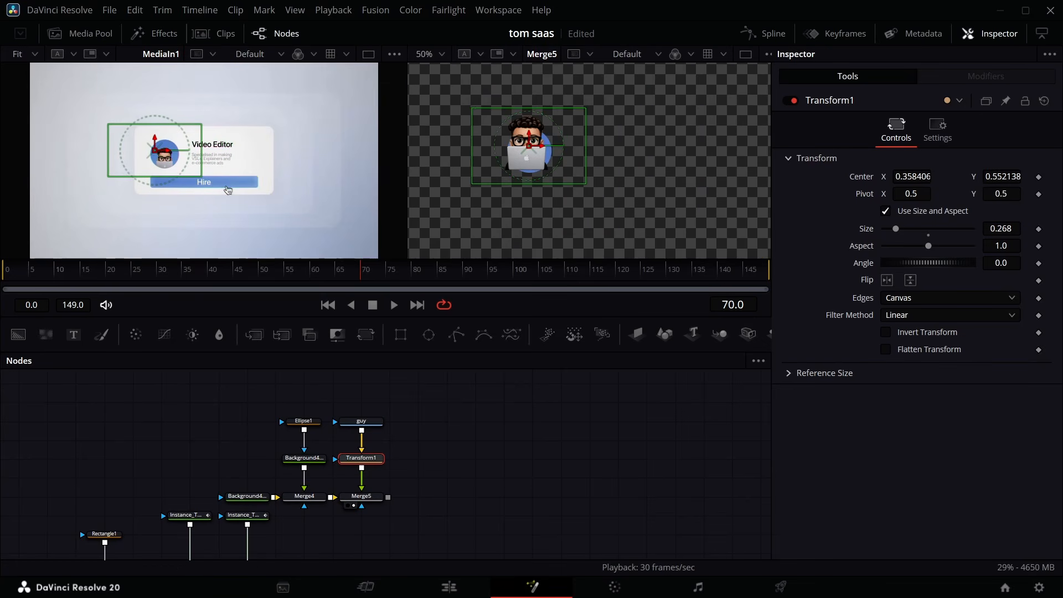
left_click_drag(1001, 229, 957, 228)
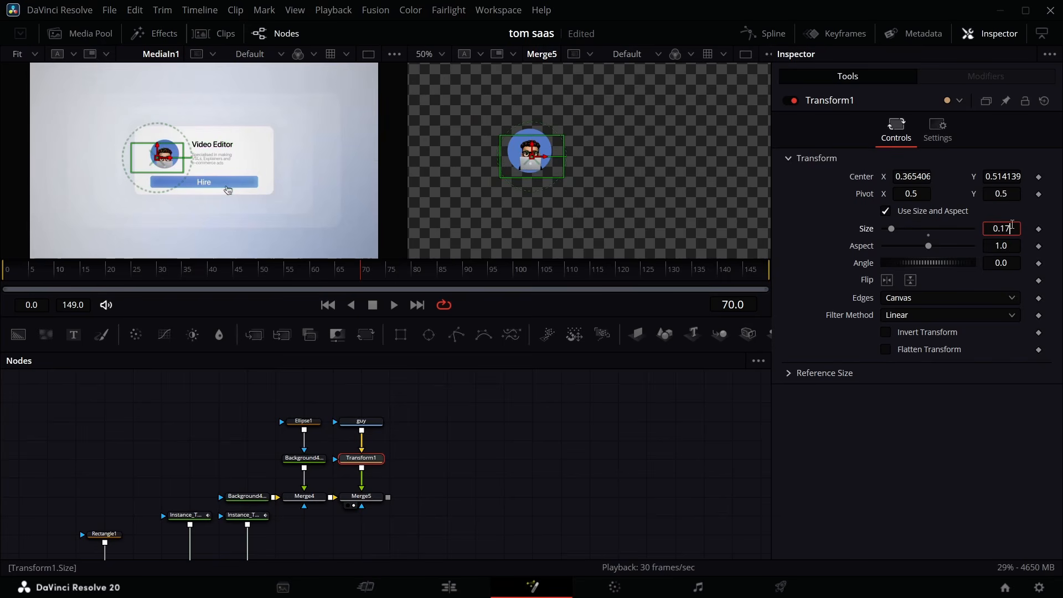
key("Return")
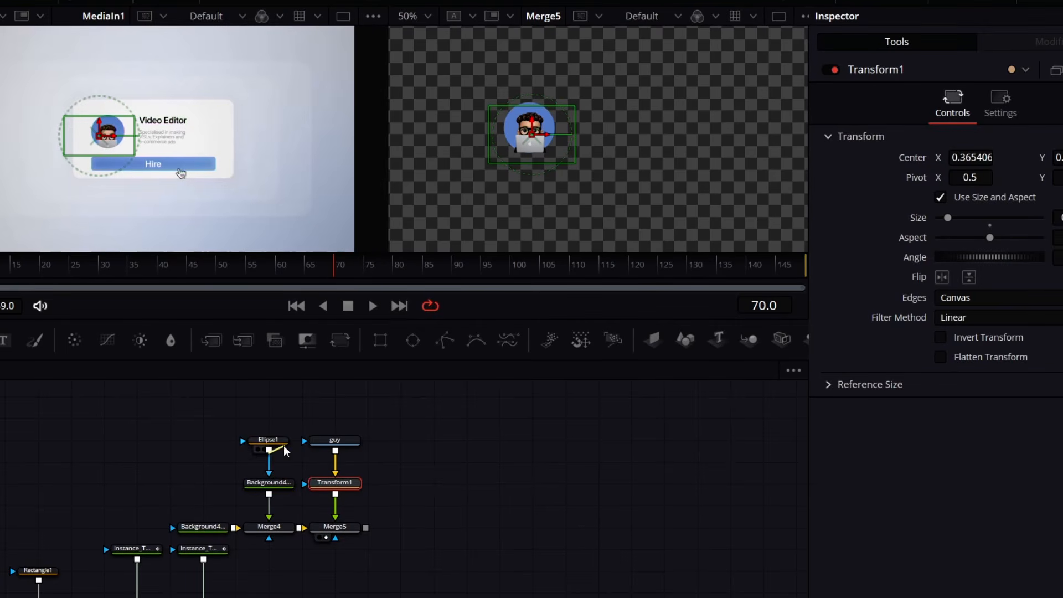
Connect the Ellipse as the mask of the image merge as well, and route the connection neatly around the nodes
left_click_drag(303, 431, 333, 531)
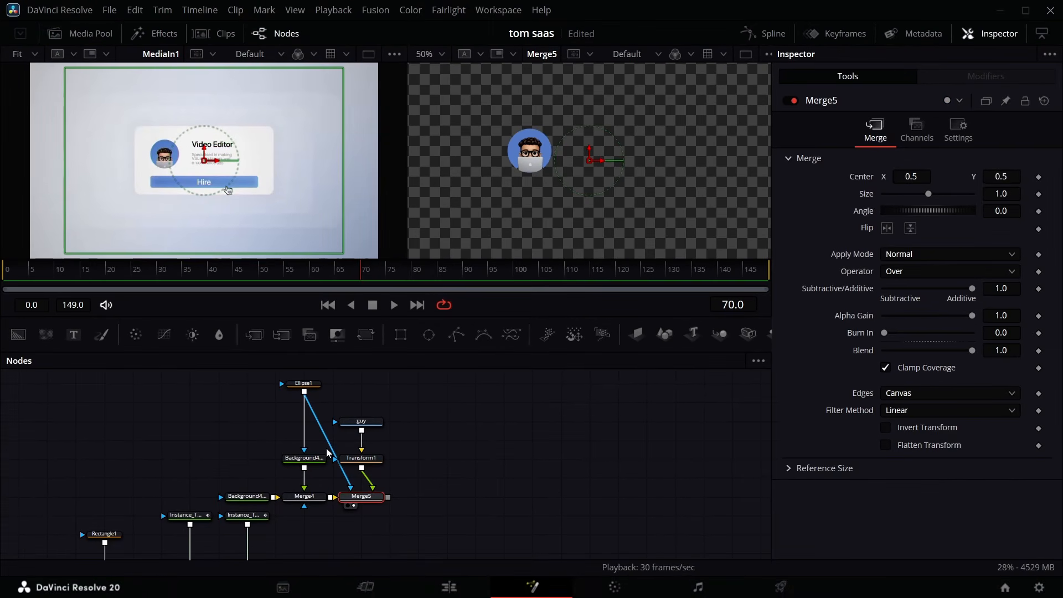
left_click(328, 443, "ctrl")
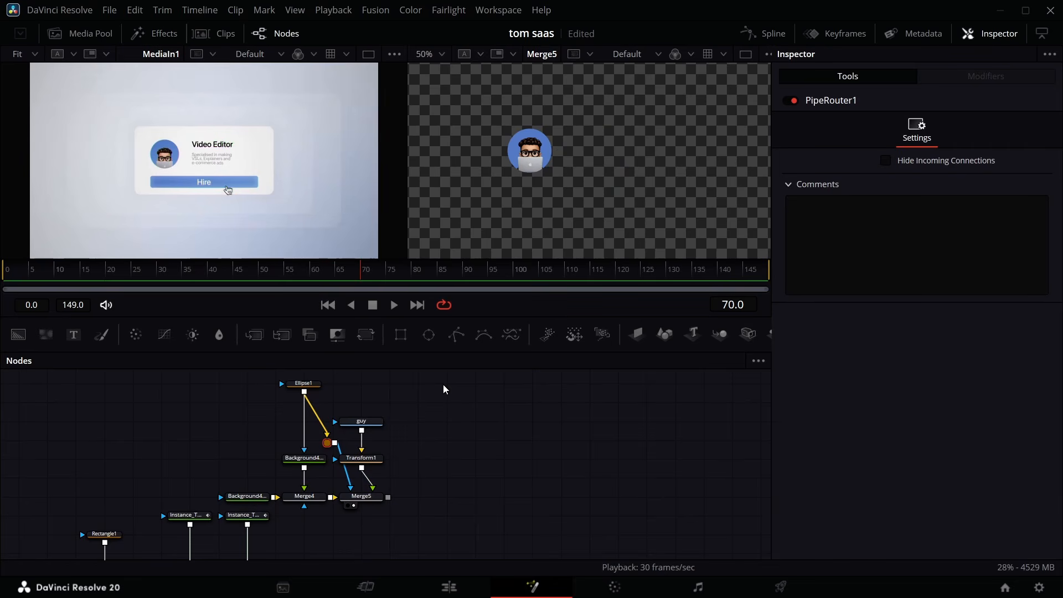
left_click_drag(327, 447, 394, 390)
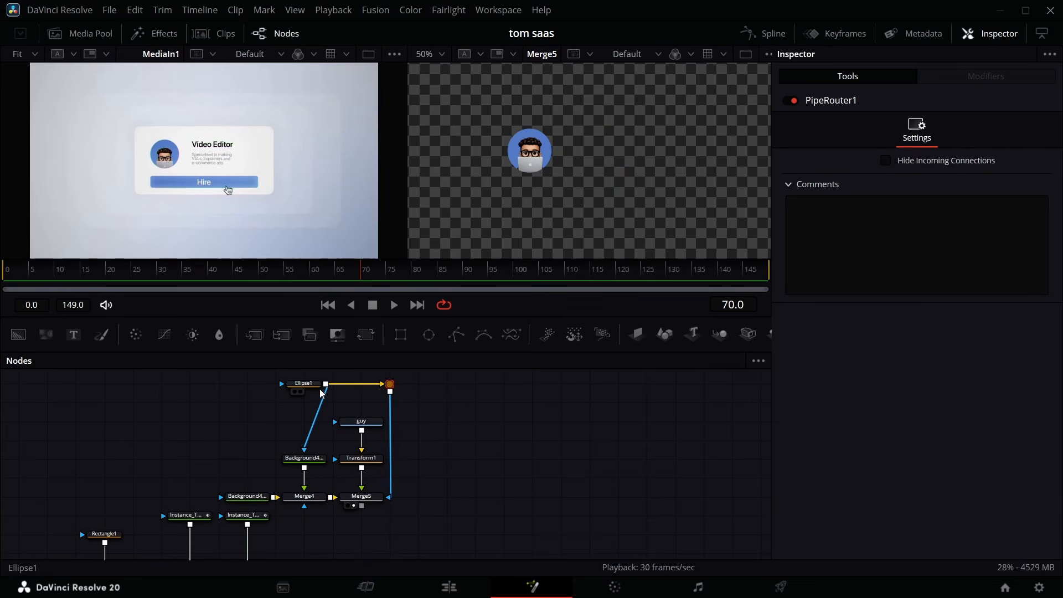
left_click_drag(314, 384, 286, 384)
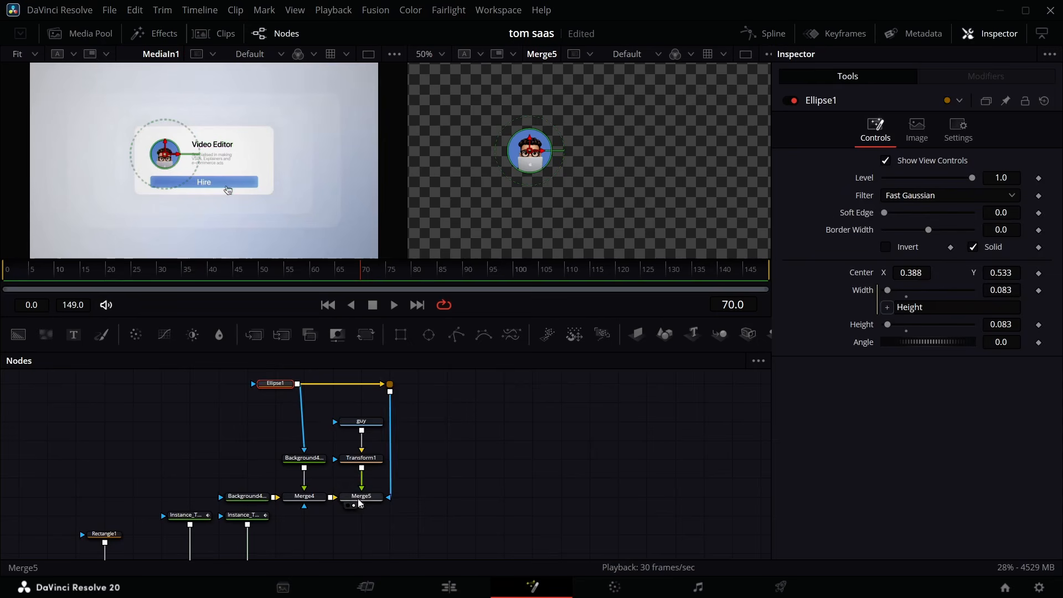
Merge the finished avatar branch over the card and text output of Merge3 and view the combined result
scroll(361, 504, "down", 2)
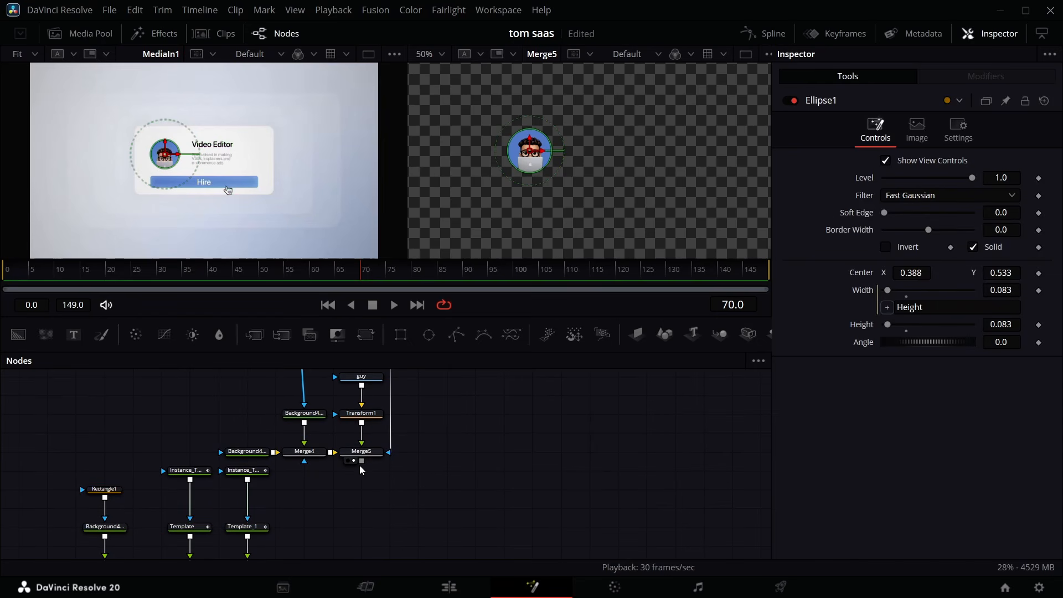
left_click_drag(361, 462, 274, 517)
key("2")
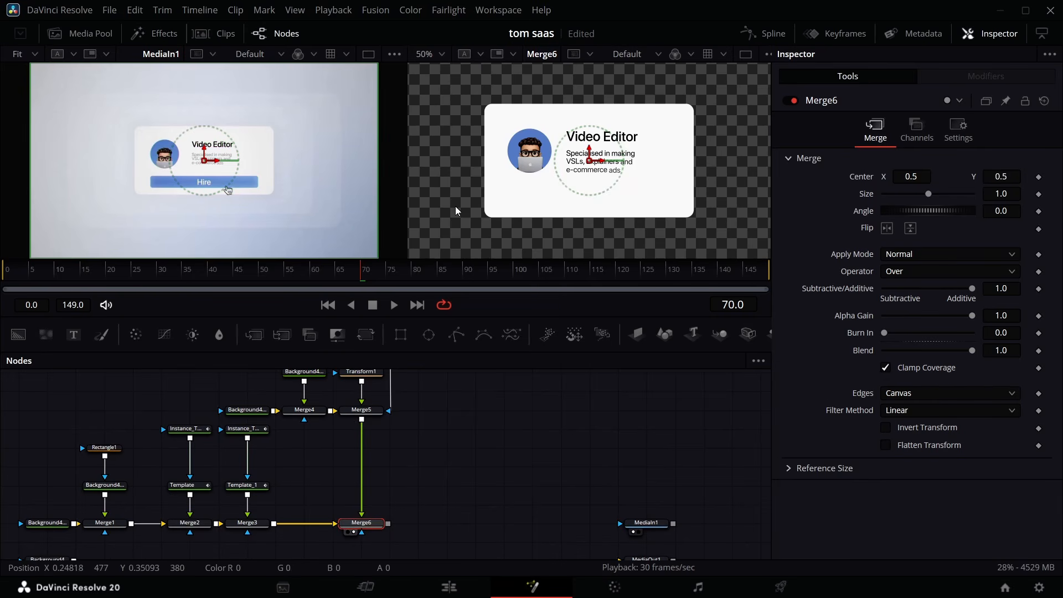
Add a transparent Background and merge a second Background over it, masked by a new Rectangle
scroll(403, 428, "up", 3)
left_click_drag(402, 428, 409, 426)
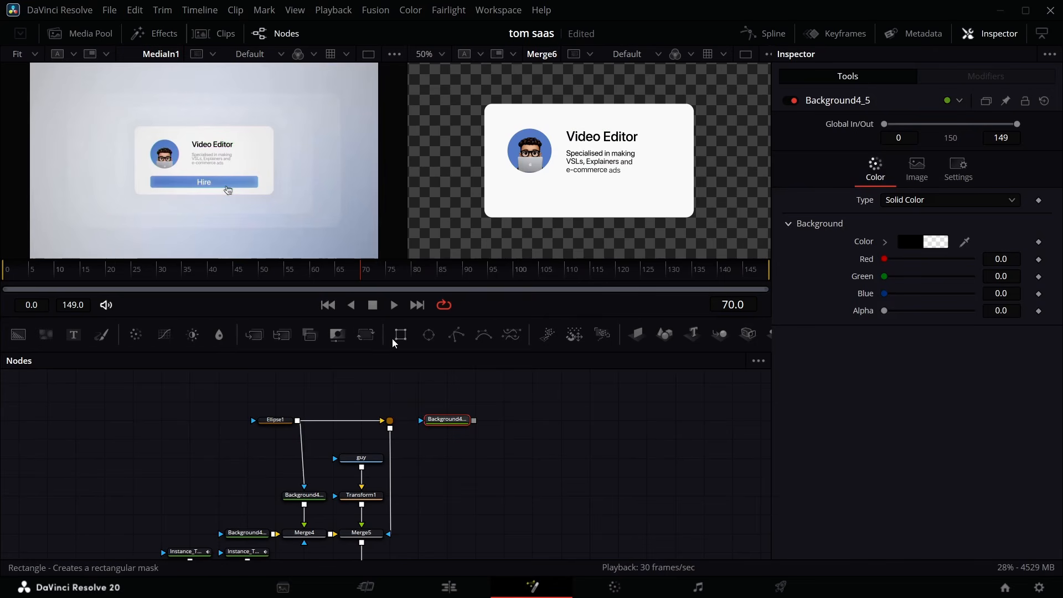
left_click_drag(400, 335, 497, 391)
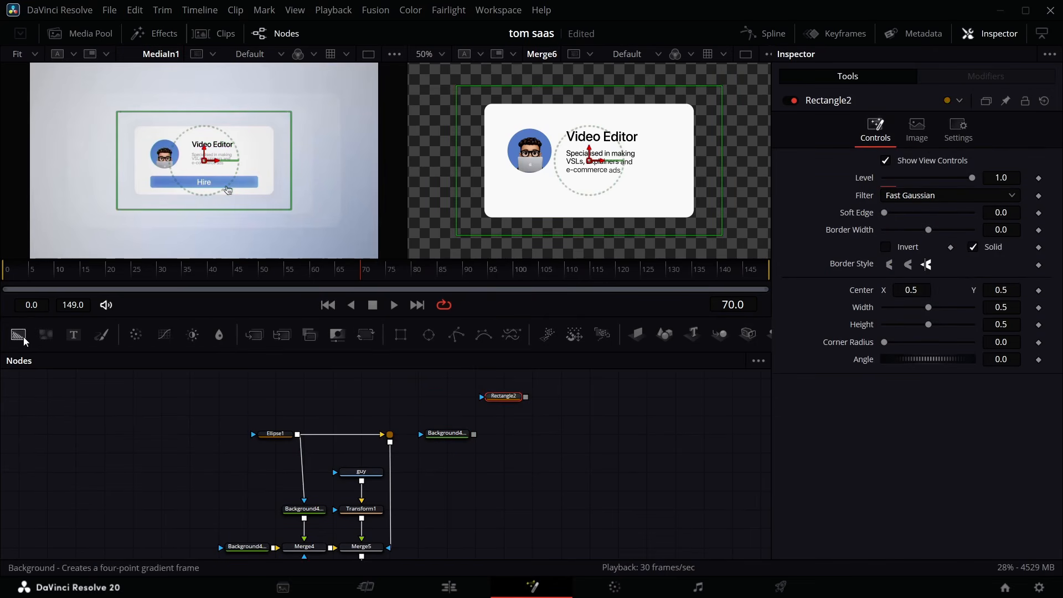
left_click_drag(18, 334, 480, 428)
left_click_drag(481, 427, 493, 427)
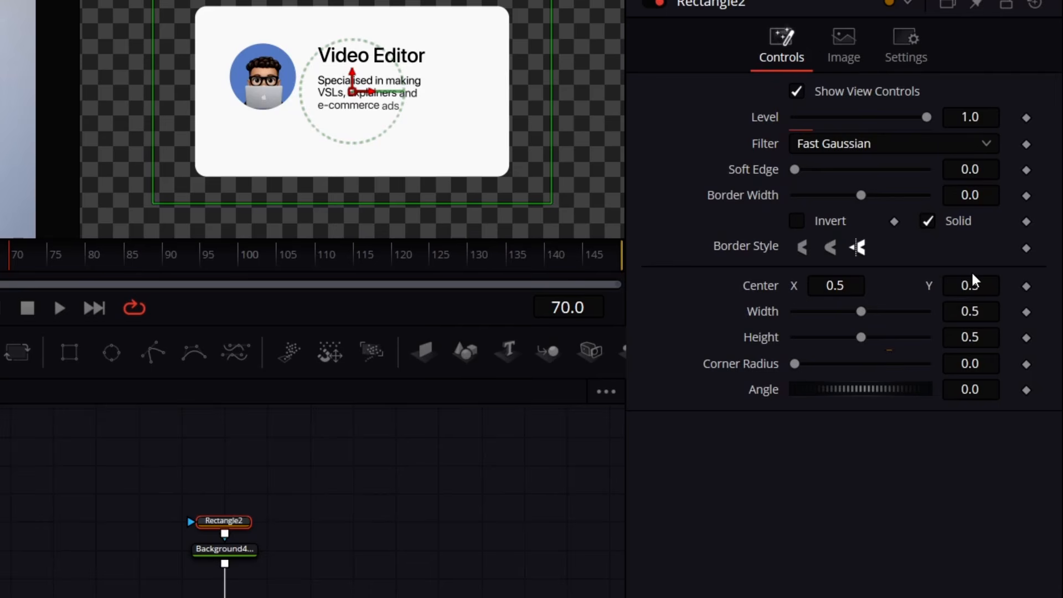
Set the new Rectangle mask's center Y to 0.391, width to 0.308, height to 0.056 and corner radius to 0.2
left_click(976, 284)
key("BackSpace")
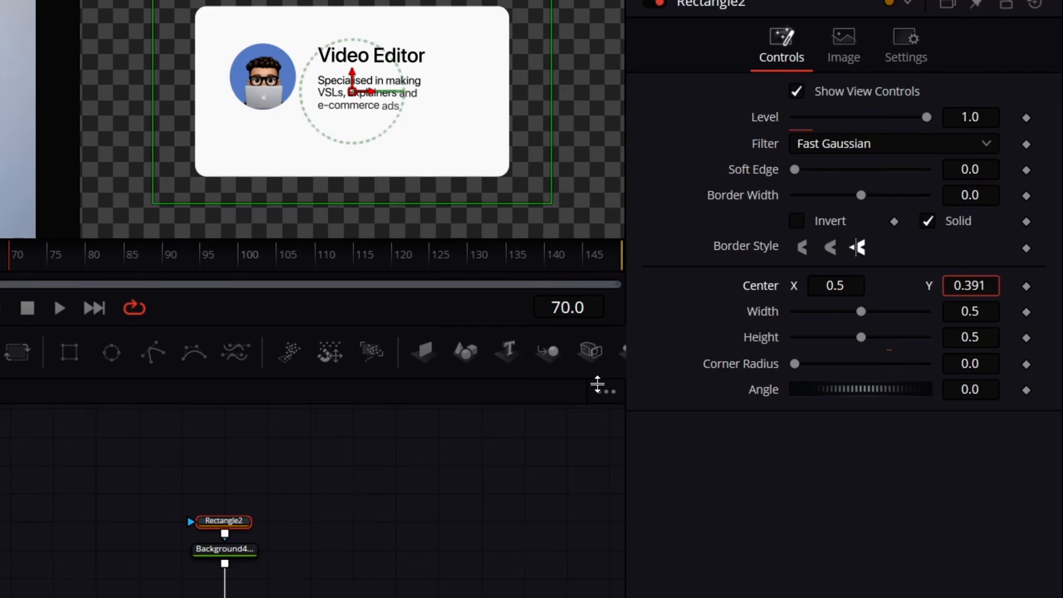
key("Tab")
left_click(983, 342)
left_click(989, 319)
key("BackSpace")
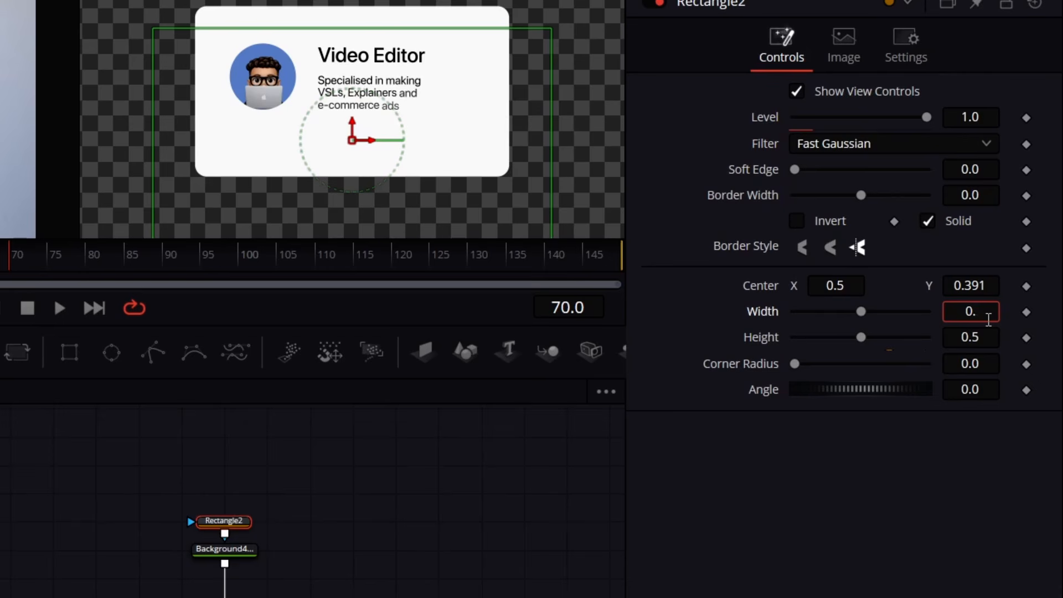
type("308")
key("Tab")
type(".05")
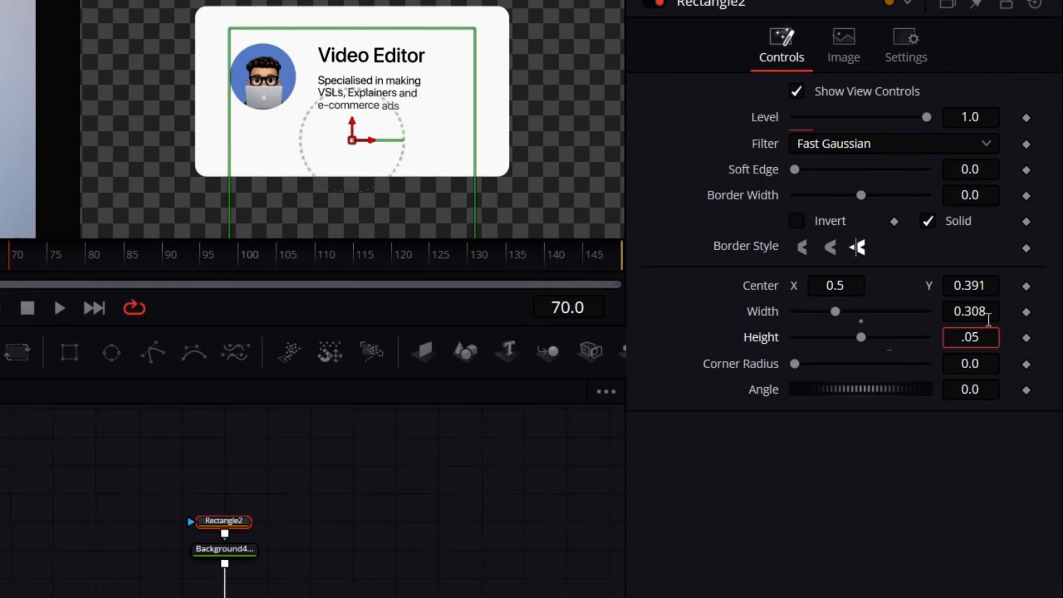
key("Tab")
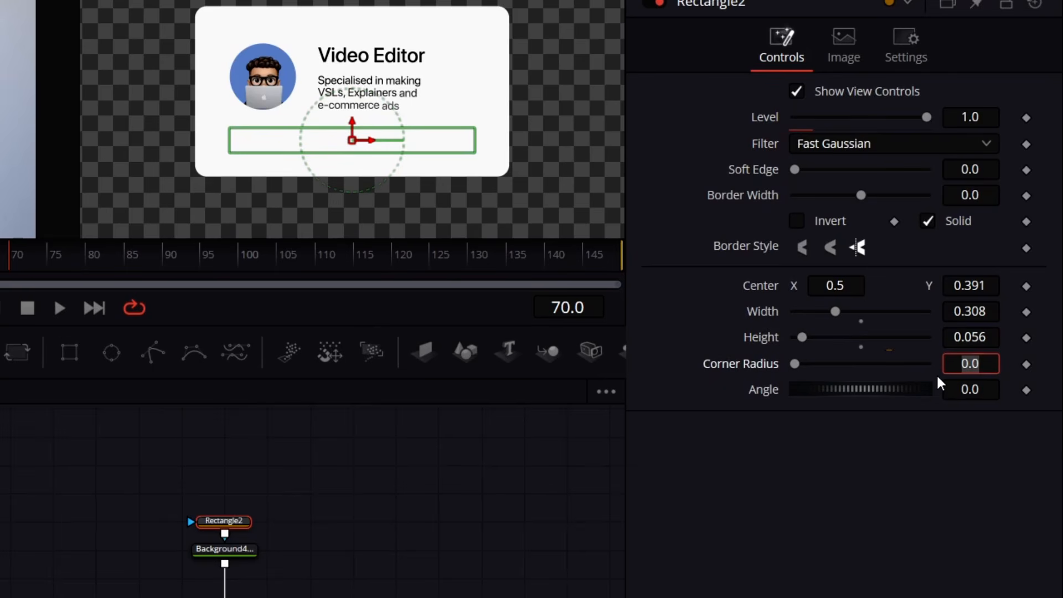
type(".2")
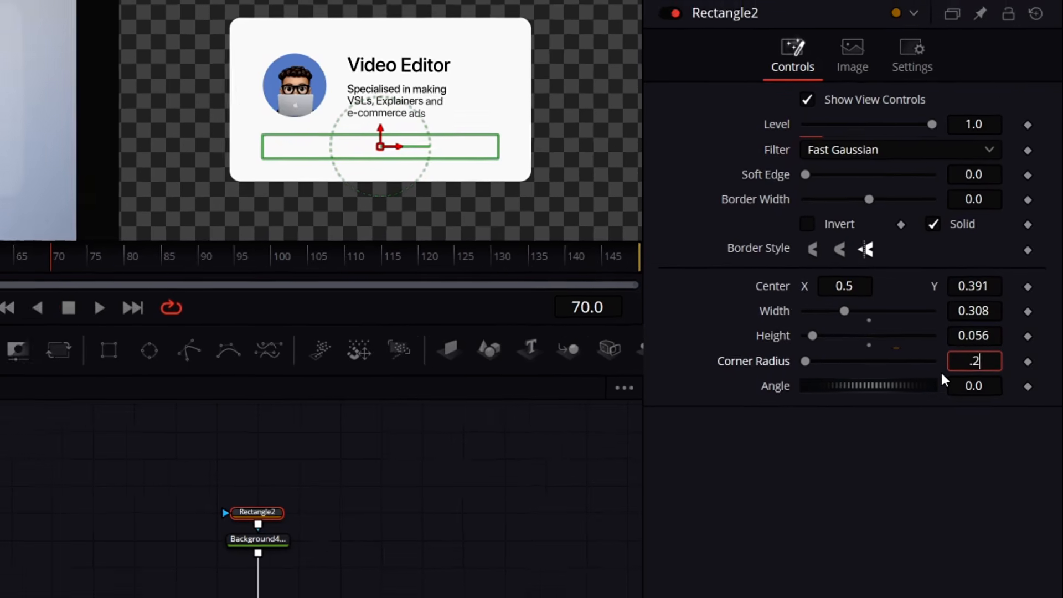
key("Return")
Color the rectangle-masked Background blue (#6285cb) by sampling the avatar circle, and view the button's merge
left_click(461, 479)
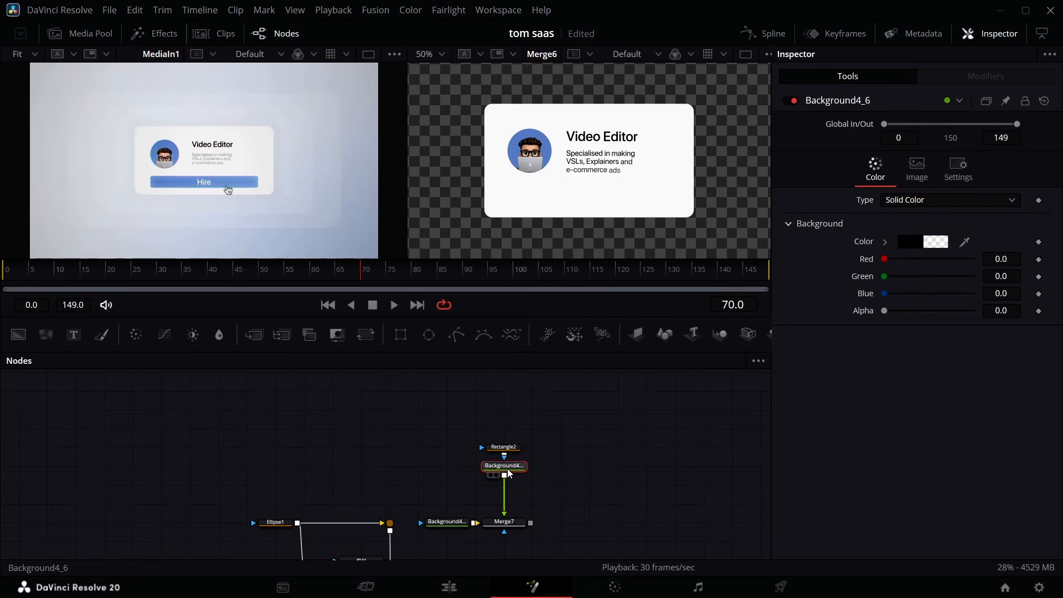
left_click_drag(965, 242, 547, 161)
left_click(922, 242)
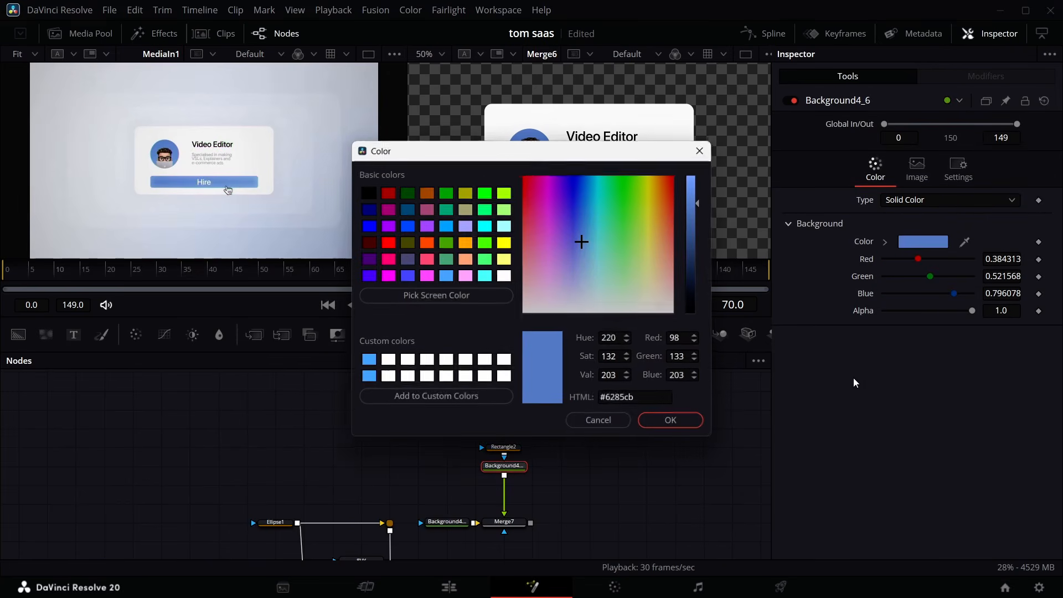
left_click(682, 428)
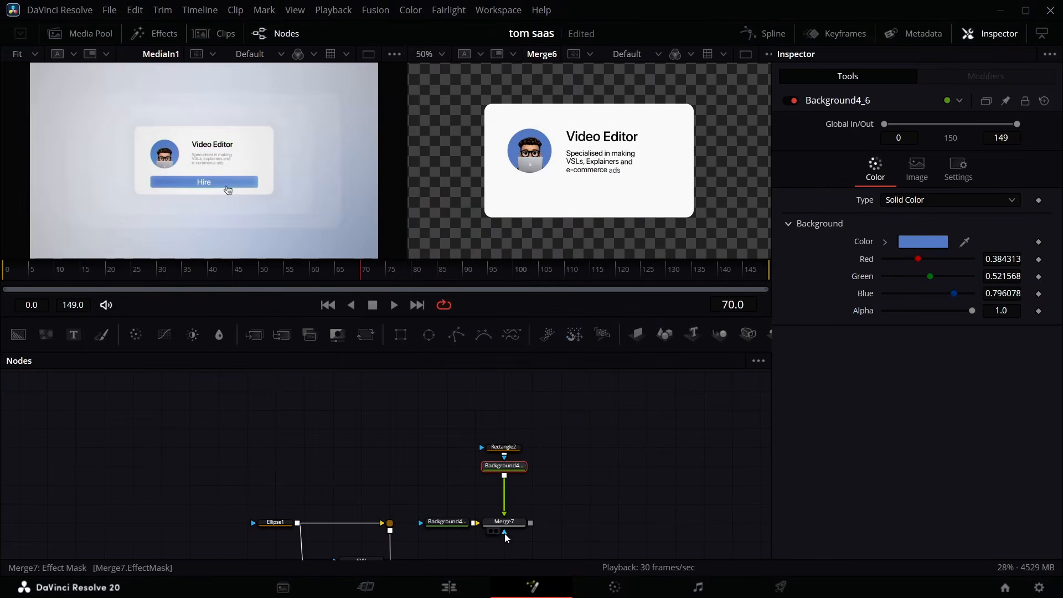
left_click(497, 531)
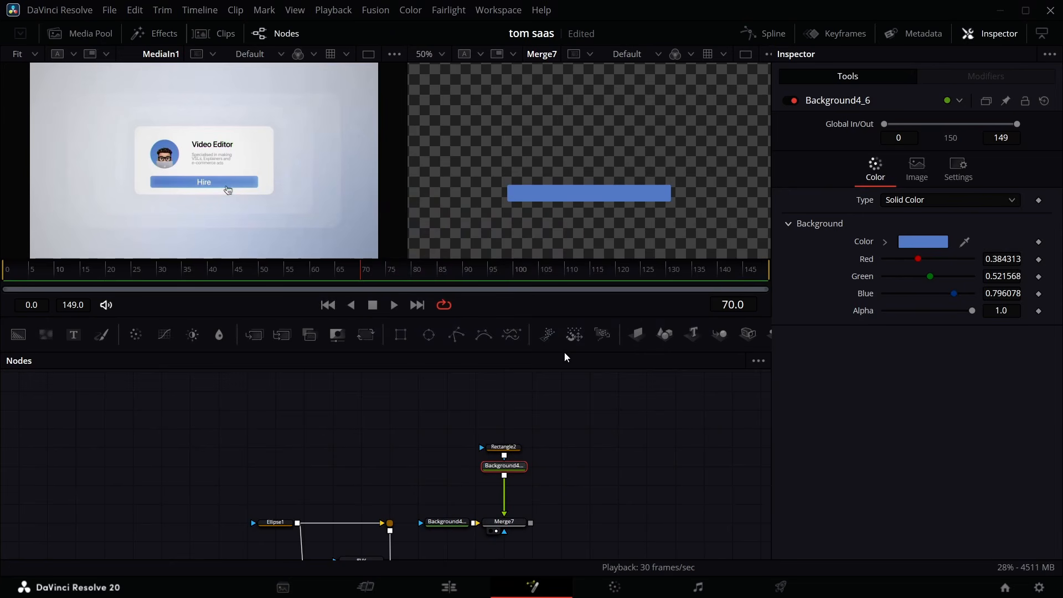
Add a Neo Inner Shadow effect after the button's blue Background and color it pale grey-blue by sampling the reference backdrop
left_click(150, 34)
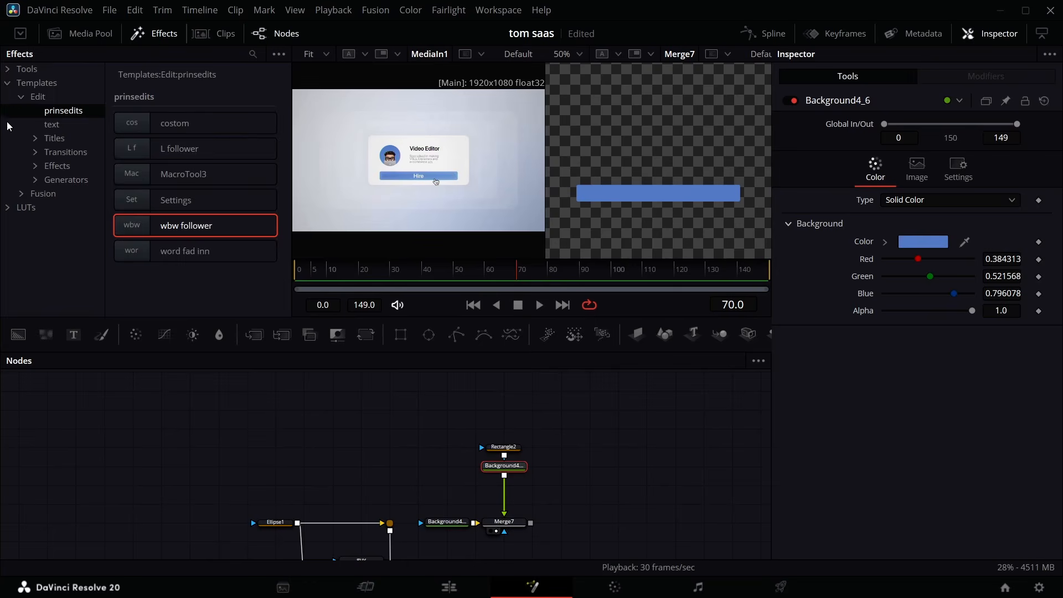
scroll(159, 200, "down", 10)
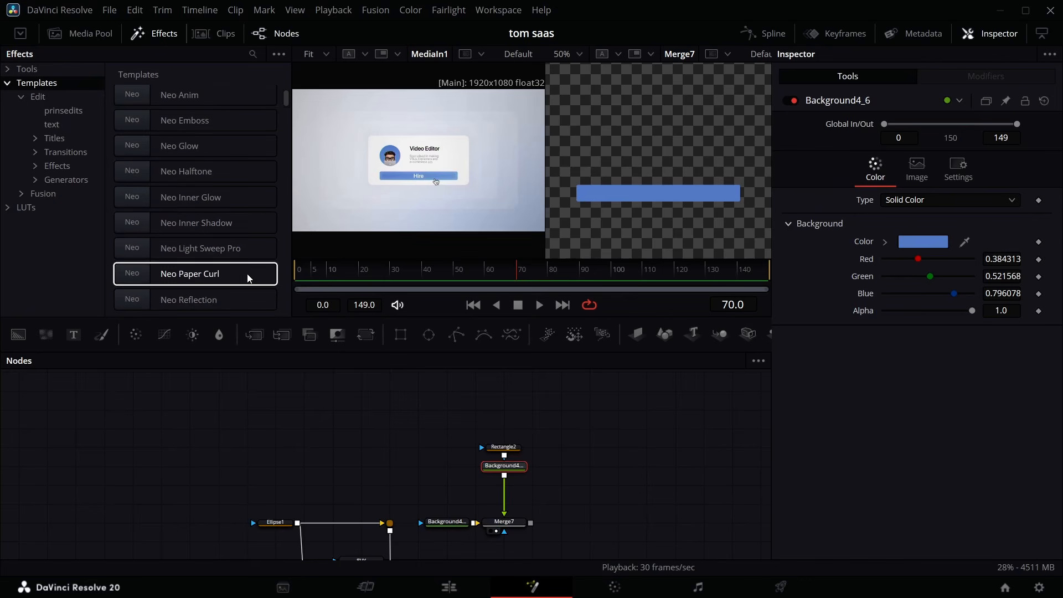
double_click(206, 222)
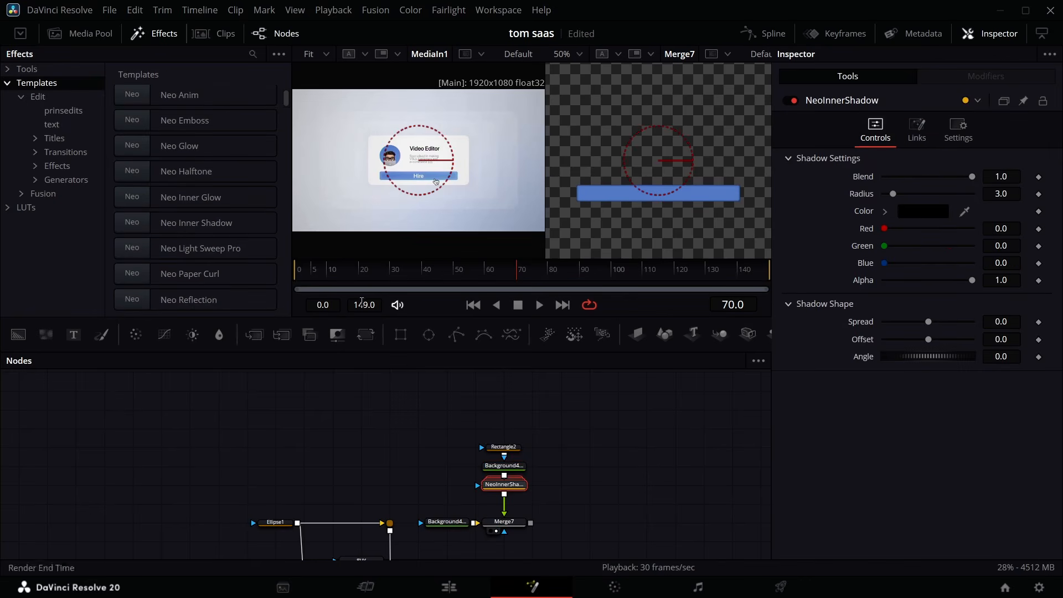
left_click(933, 216)
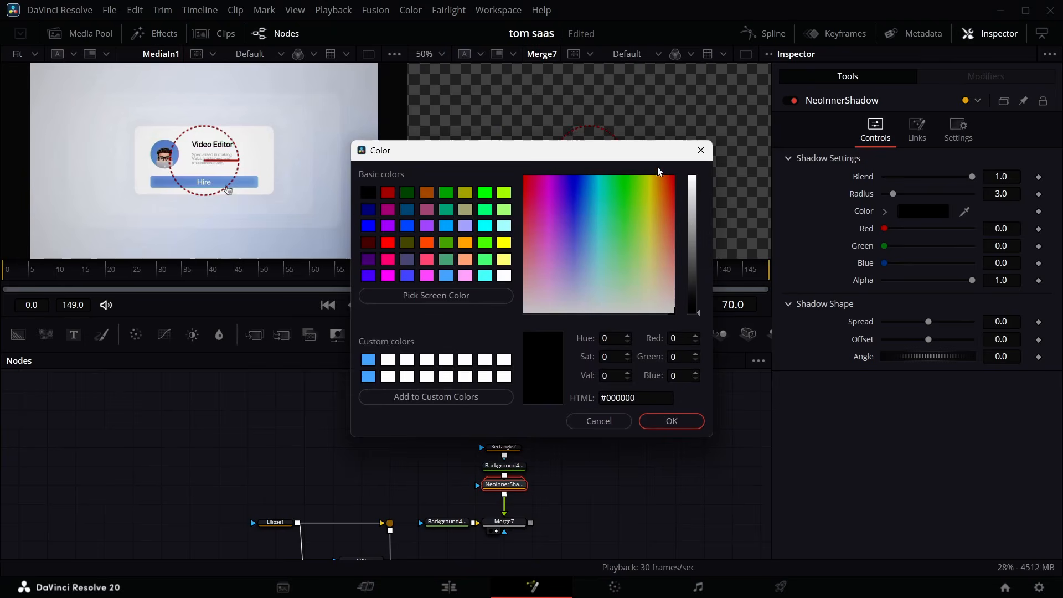
left_click(696, 149)
left_click_drag(964, 211, 289, 171)
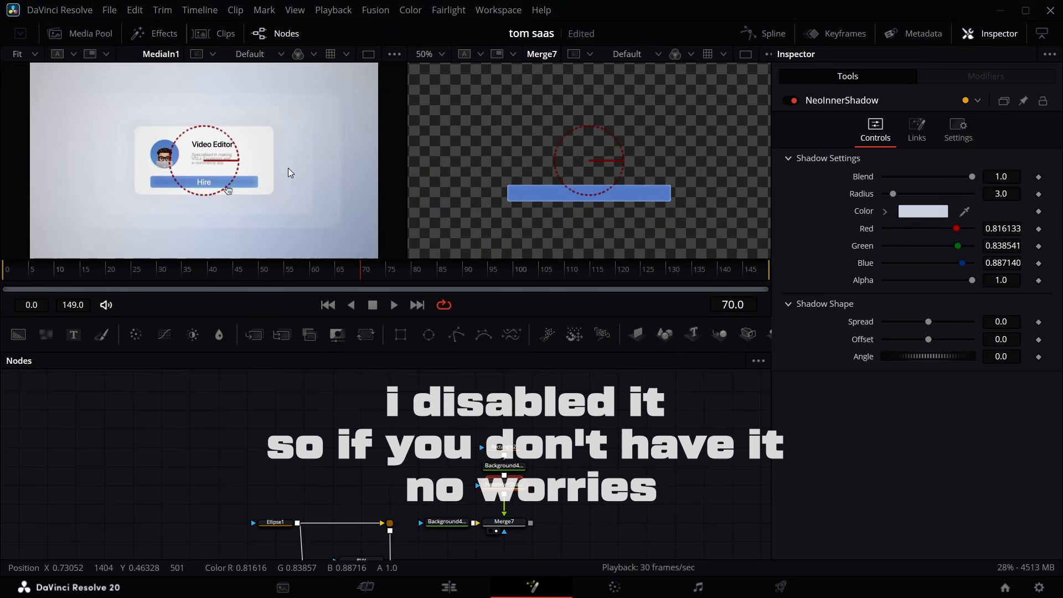
Set the inner shadow's spread to 0.0016 and disable its node
left_click(441, 53)
left_click(446, 118)
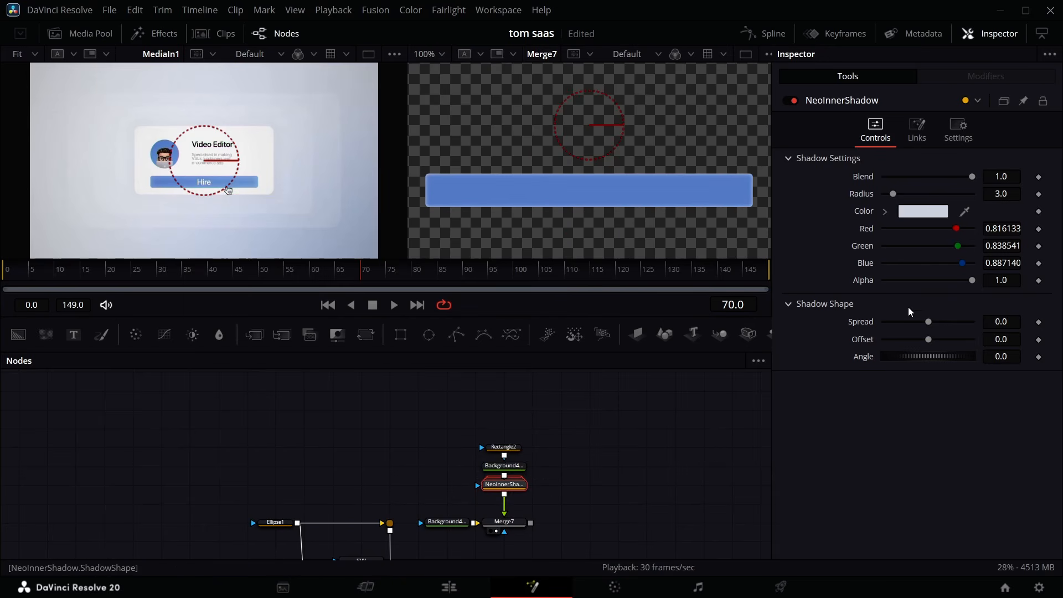
left_click_drag(930, 325, 940, 326)
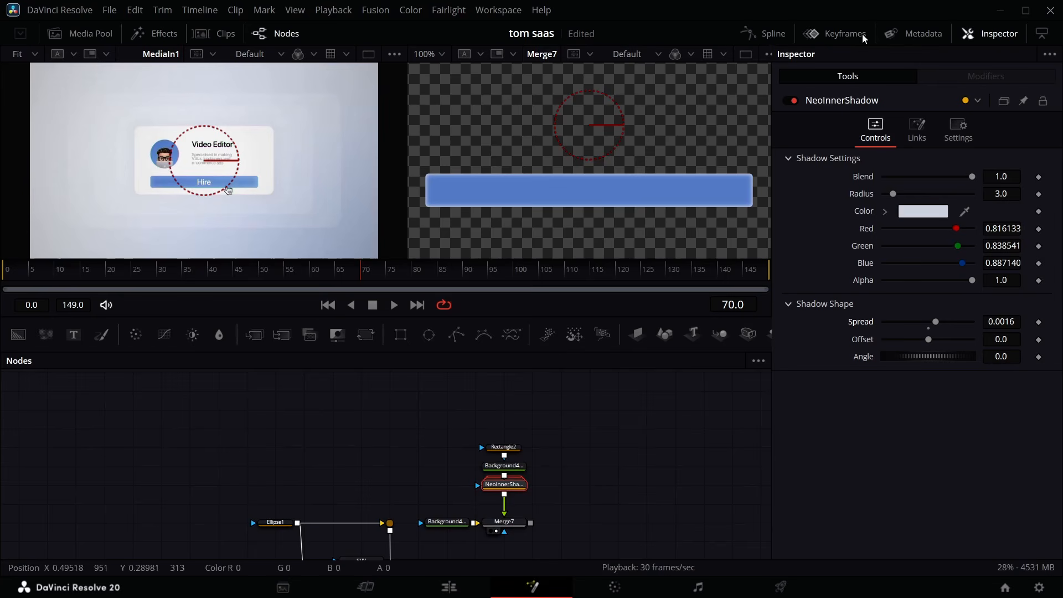
key("ctrl+p")
Add a Text node reading "Hire" in SF Pro Display Medium, merge it over the button and view that merge
left_click_drag(74, 339, 587, 484)
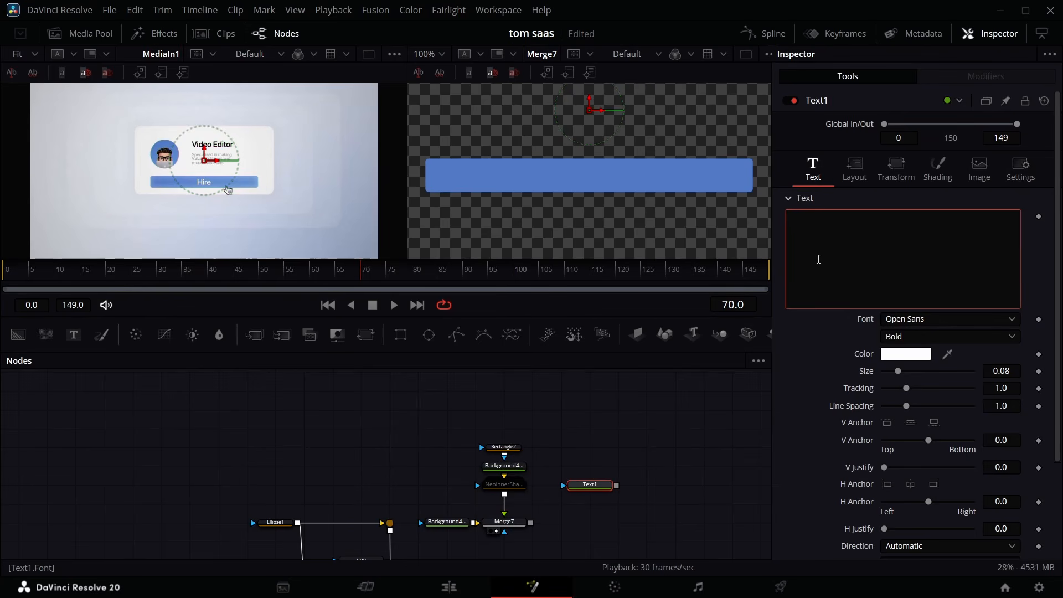
left_click(818, 259)
type("HIre")
left_click(950, 319)
left_click(912, 221)
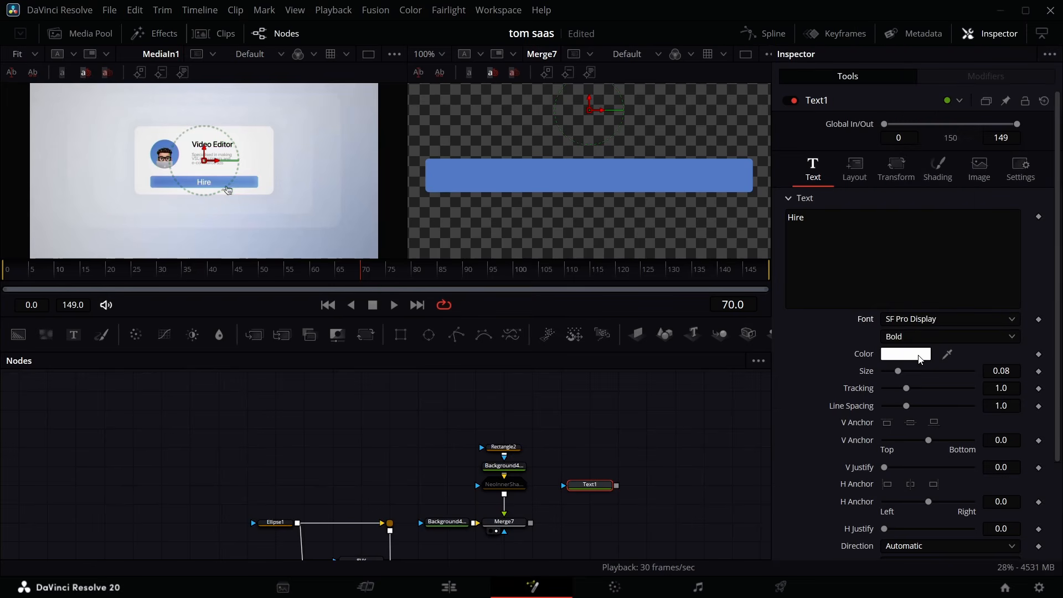
left_click(941, 336)
left_click_drag(616, 486, 531, 522)
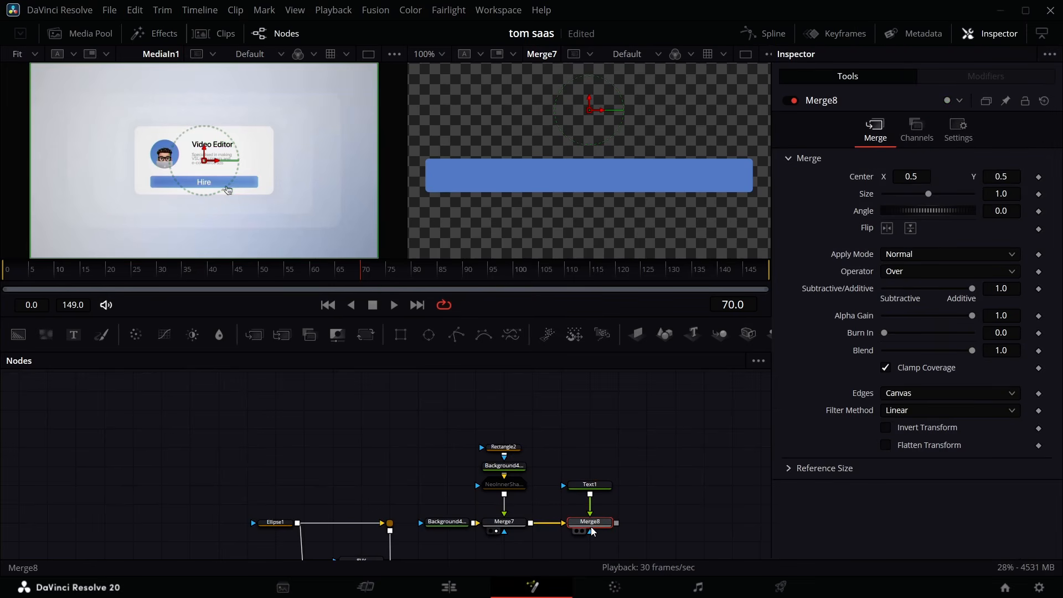
key("2")
Set the Hire text's size to 0.04 and its layout center Y to 0.392
left_click(590, 485)
left_click(1009, 372)
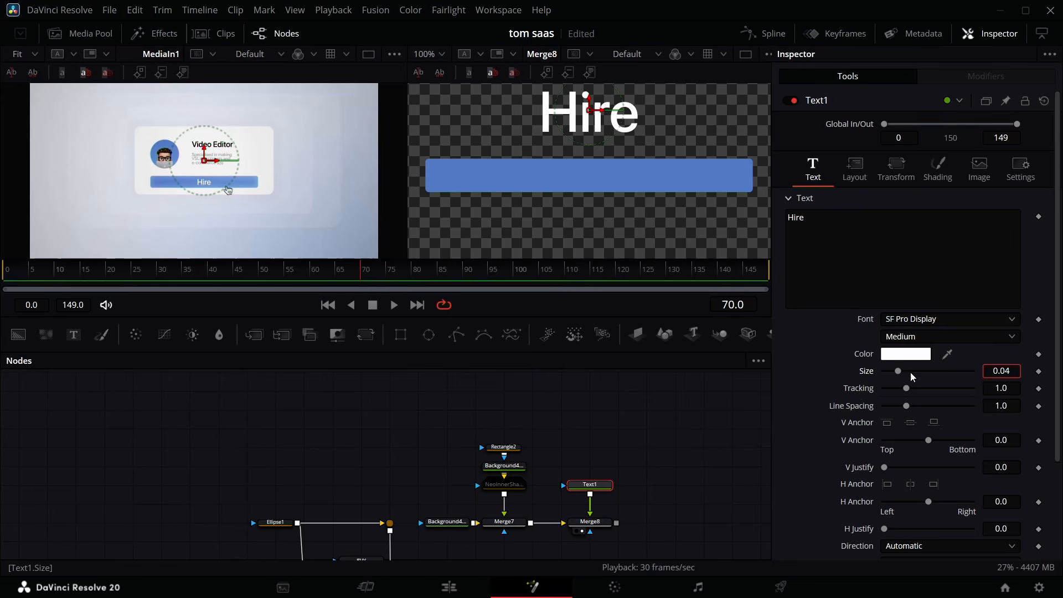
key("Return")
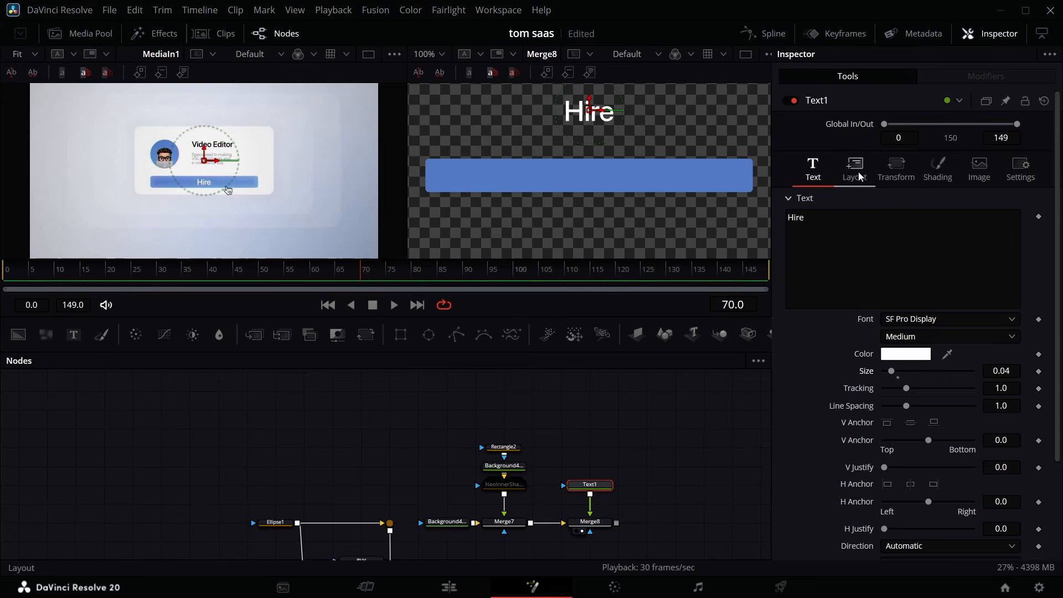
left_click(855, 166)
left_click_drag(1012, 233, 951, 233)
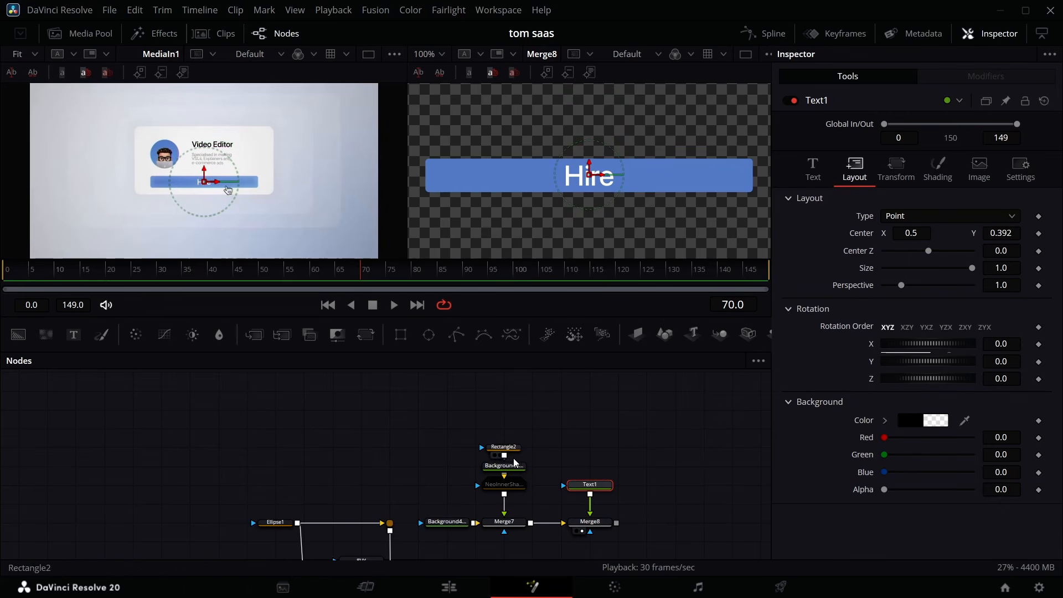
Merge the Hire button branch over Merge6's output, and merge that combined card over Background4 ahead of MediaOut1
left_click_drag(616, 523, 388, 487)
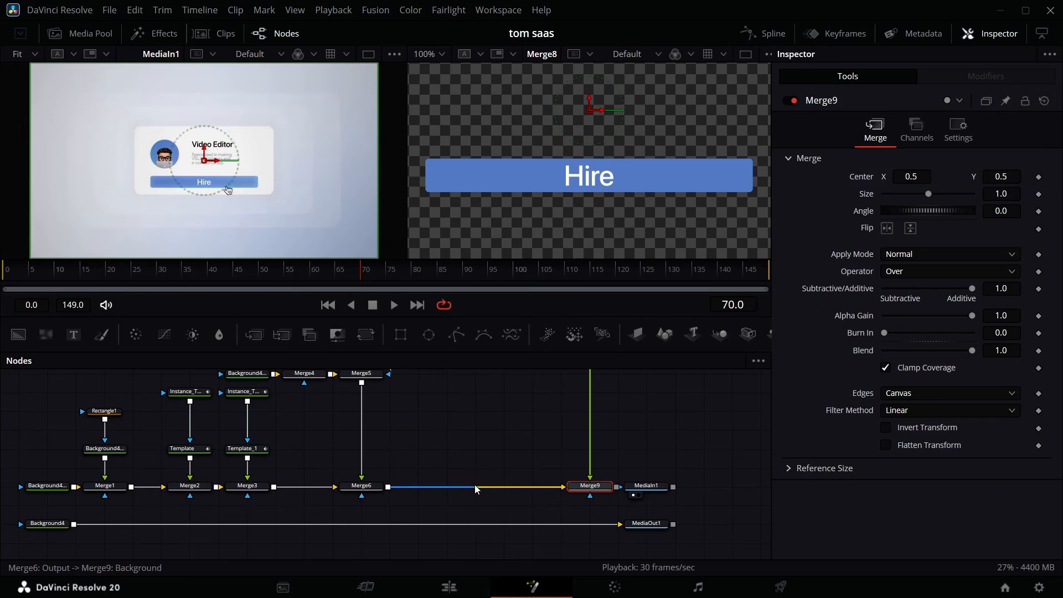
left_click_drag(621, 460, 645, 529)
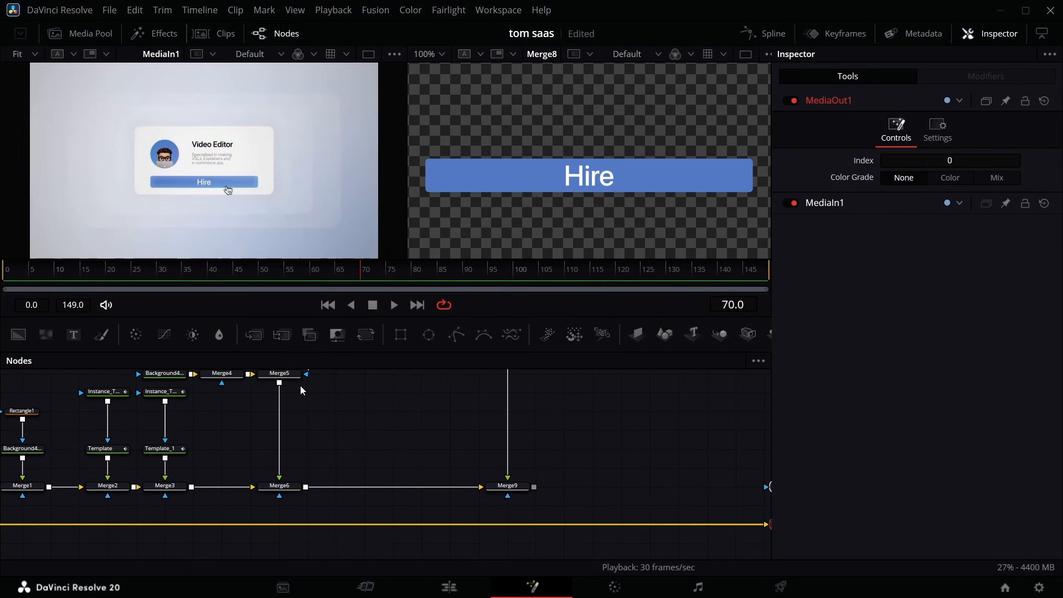
left_click_drag(248, 339, 509, 524)
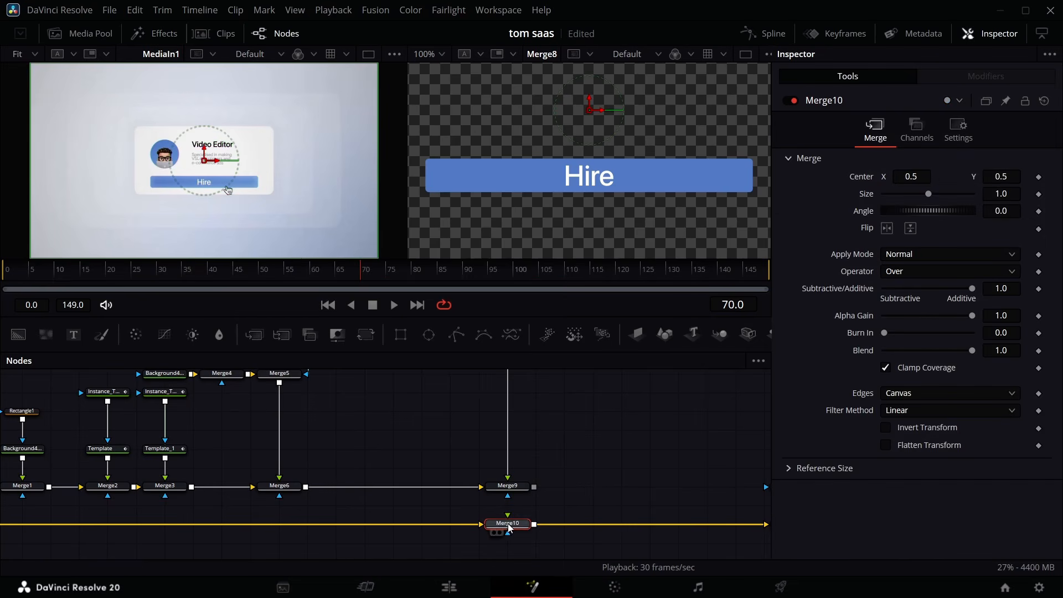
left_click_drag(534, 487, 512, 526)
View the MediaOut1 composite in the second viewer at 25% zoom
scroll(598, 520, "right", 5)
left_click(559, 525)
key("2")
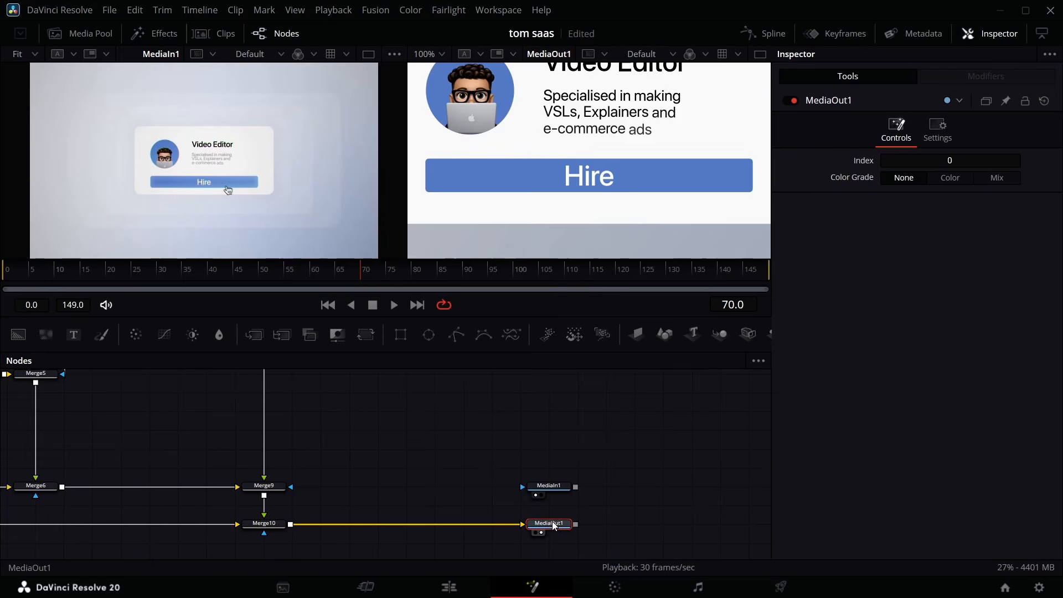
left_click(441, 54)
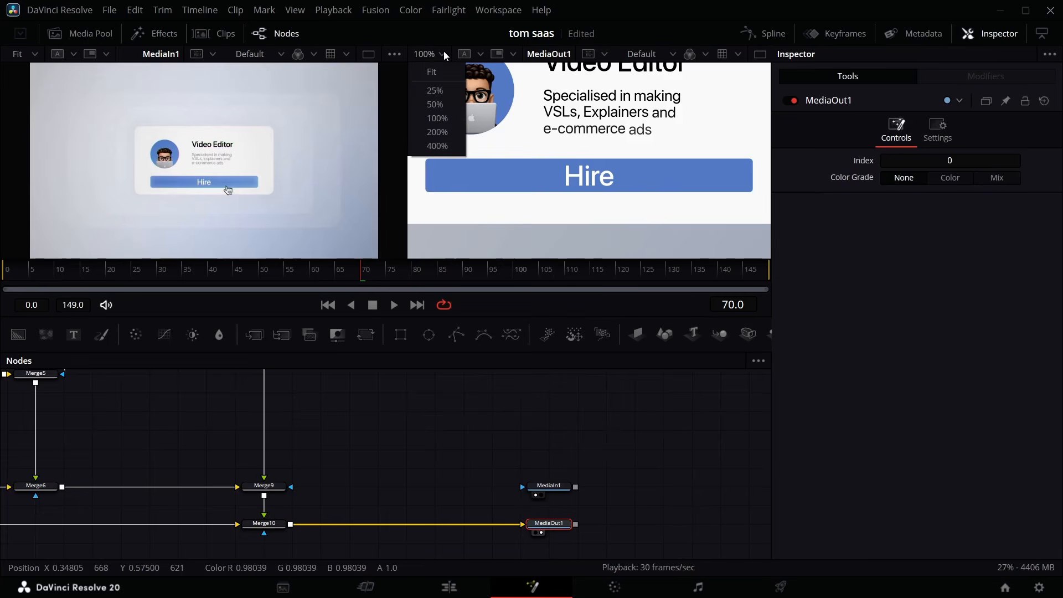
left_click(437, 89)
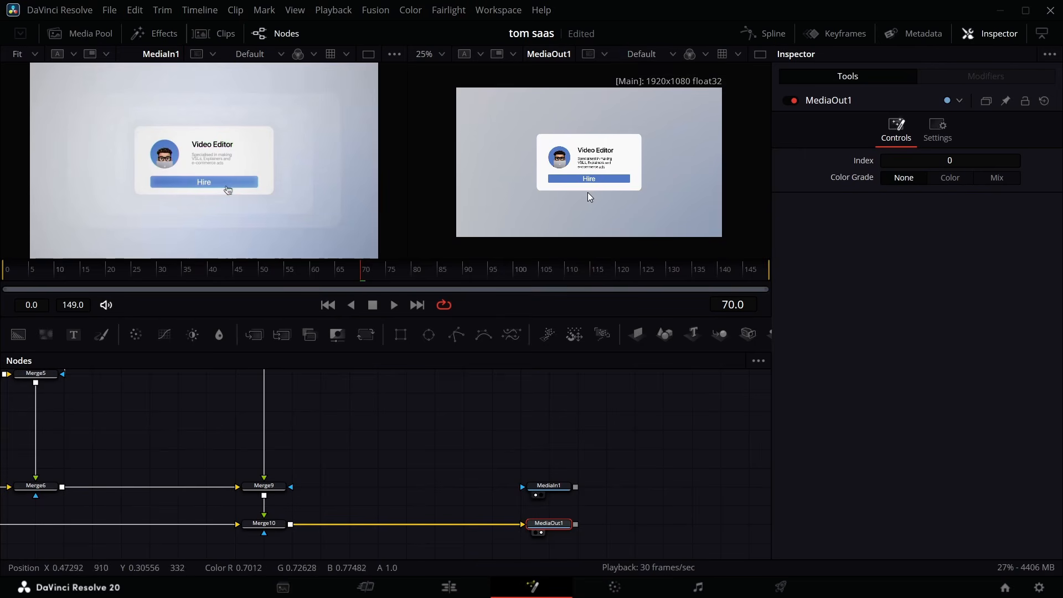
Move all the card, text, avatar and button nodes together upward, away from the Background4 and Merge10 row
left_click_drag(110, 531, 500, 502)
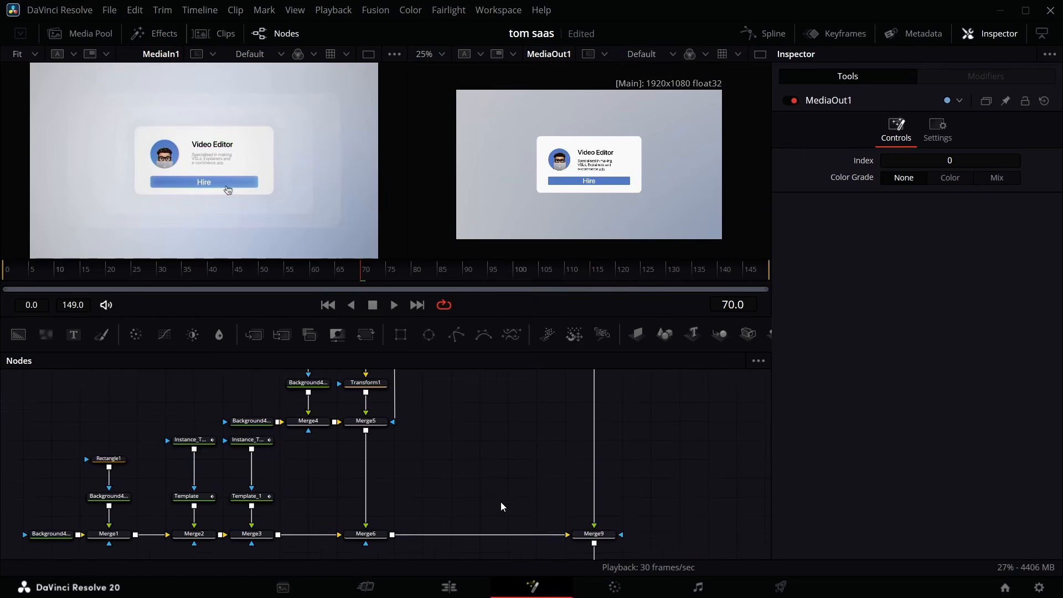
scroll(195, 549, "down", 3)
left_click_drag(16, 457, 676, 465)
left_click_drag(606, 424, 607, 411)
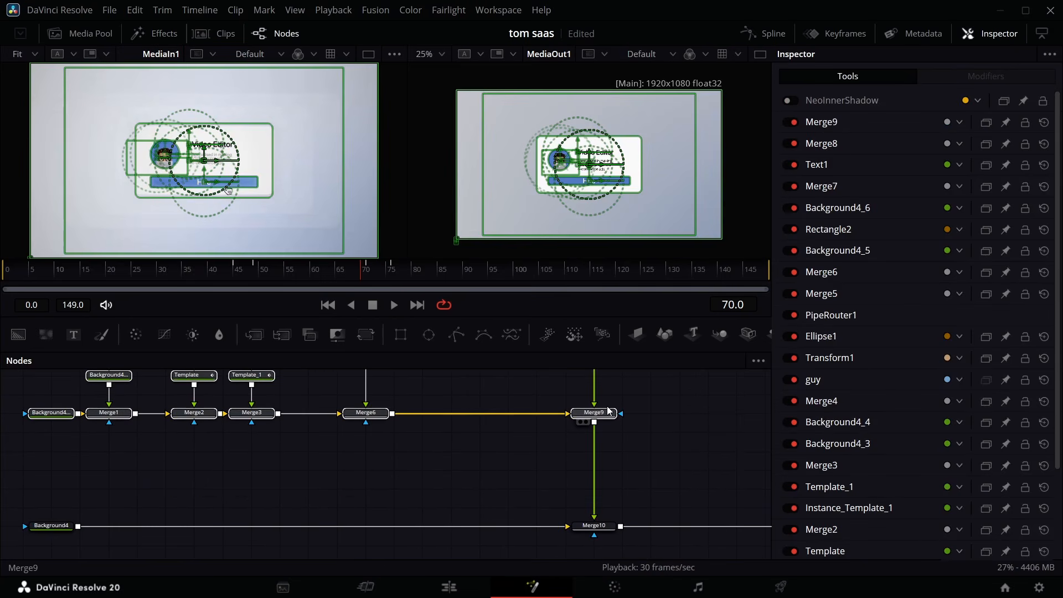
scroll(390, 472, "up", 4)
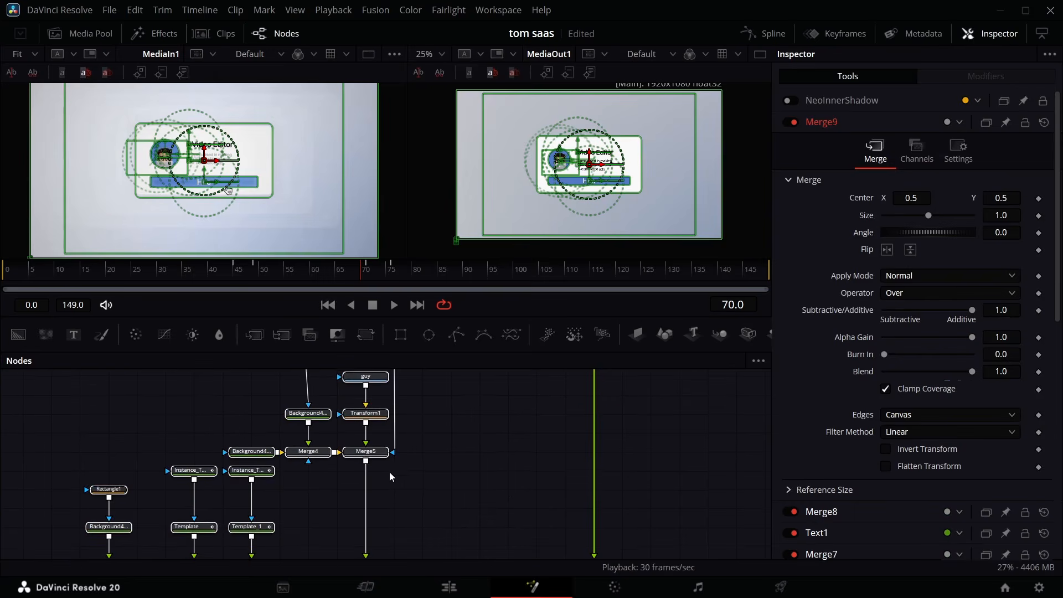
scroll(390, 471, "down", 3)
left_click(487, 465)
scroll(194, 463, "up", 3)
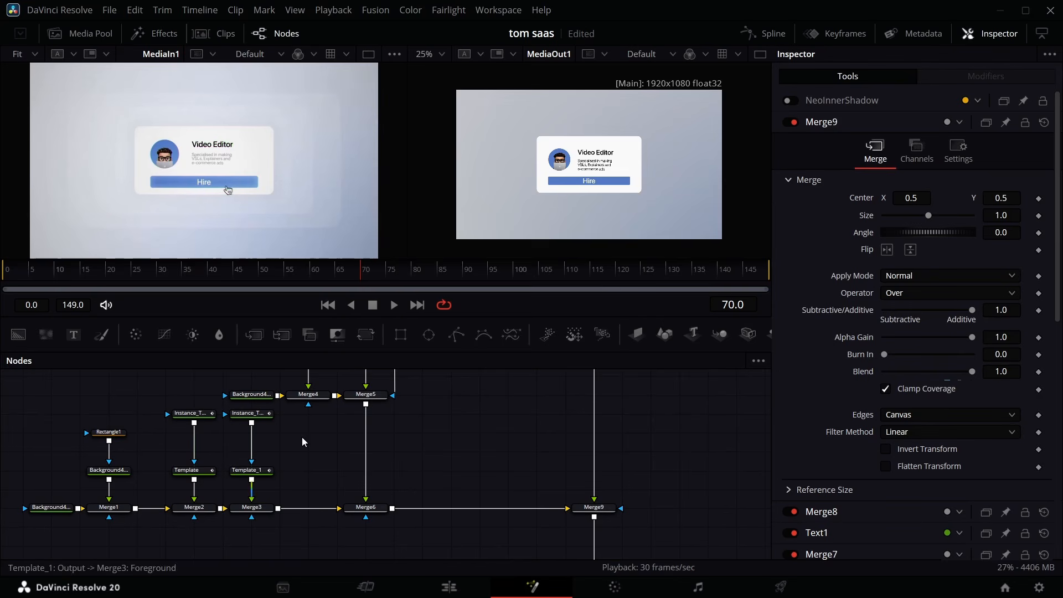
Add a Drop Shadow node between the card's rectangle-masked Background and Merge1
left_click_drag(120, 479, 120, 460)
key("shift+space")
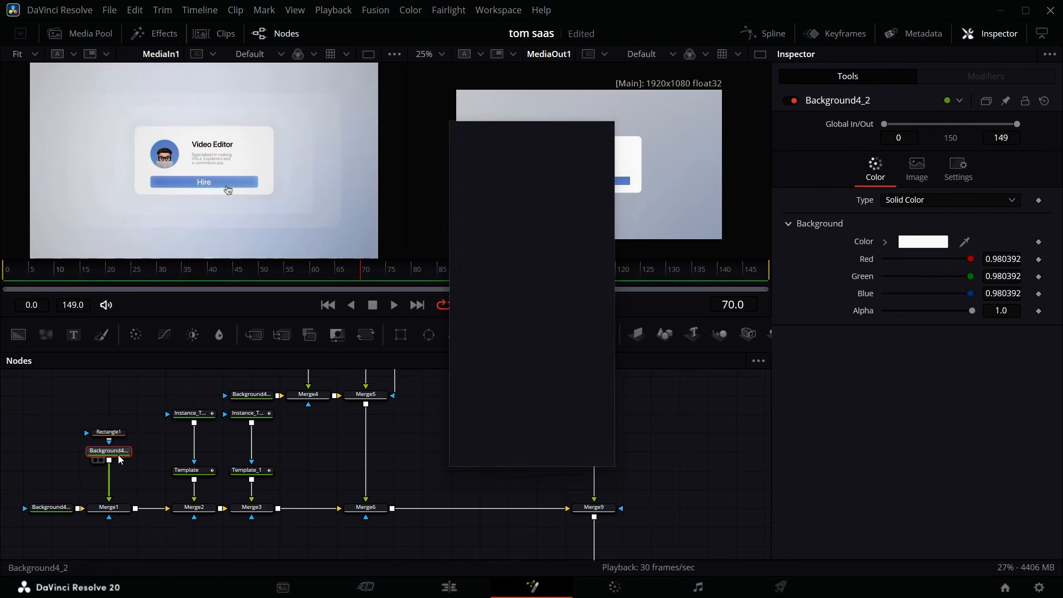
type("de")
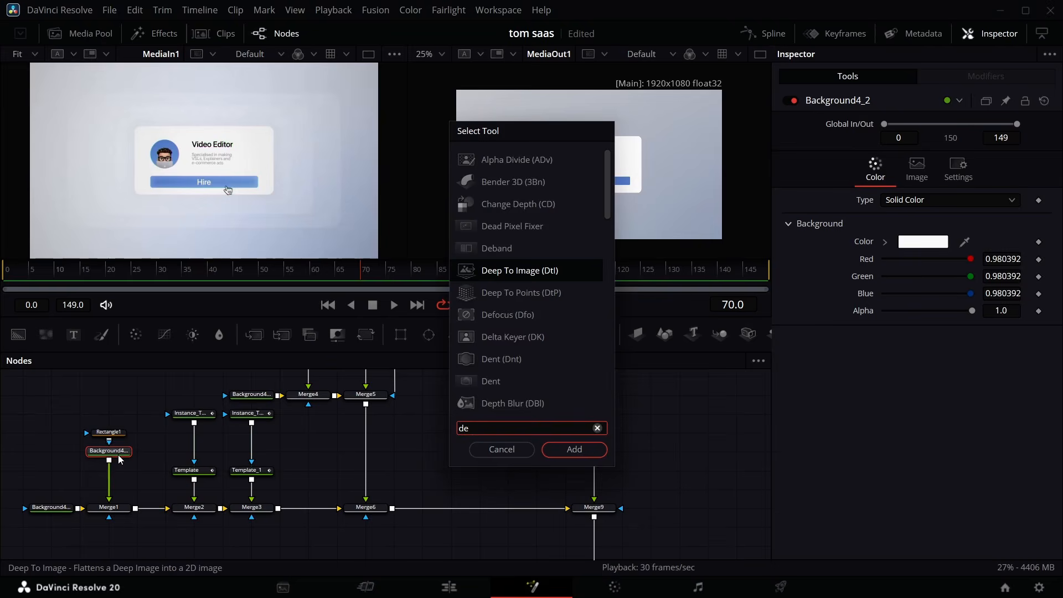
key("Return")
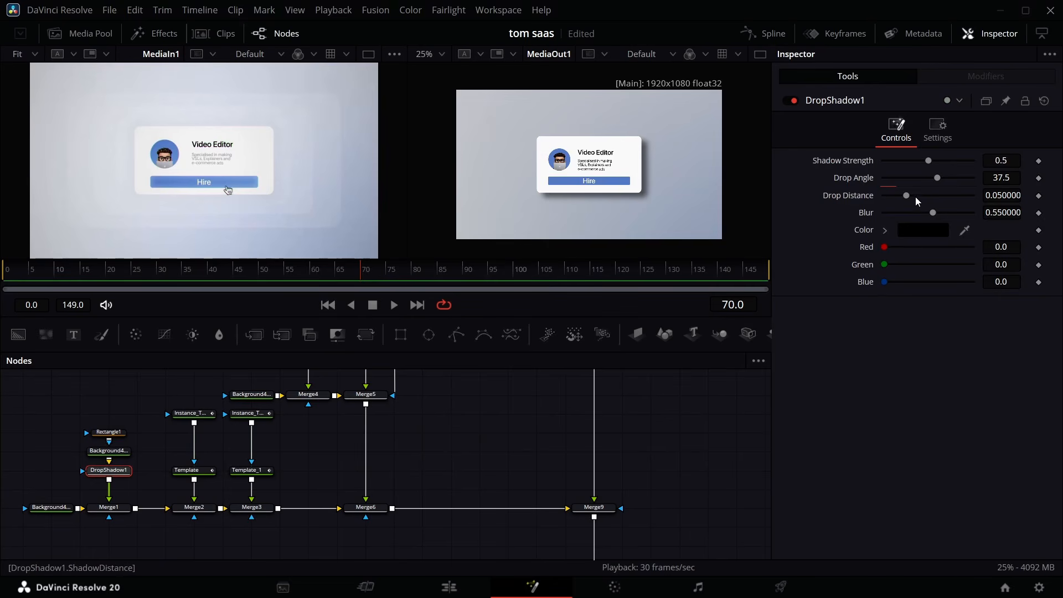
Set the card shadow's drop distance to 0.0394, drop angle to 75.6, strength to 0.197 and blur to 0.701
left_click_drag(906, 196, 901, 197)
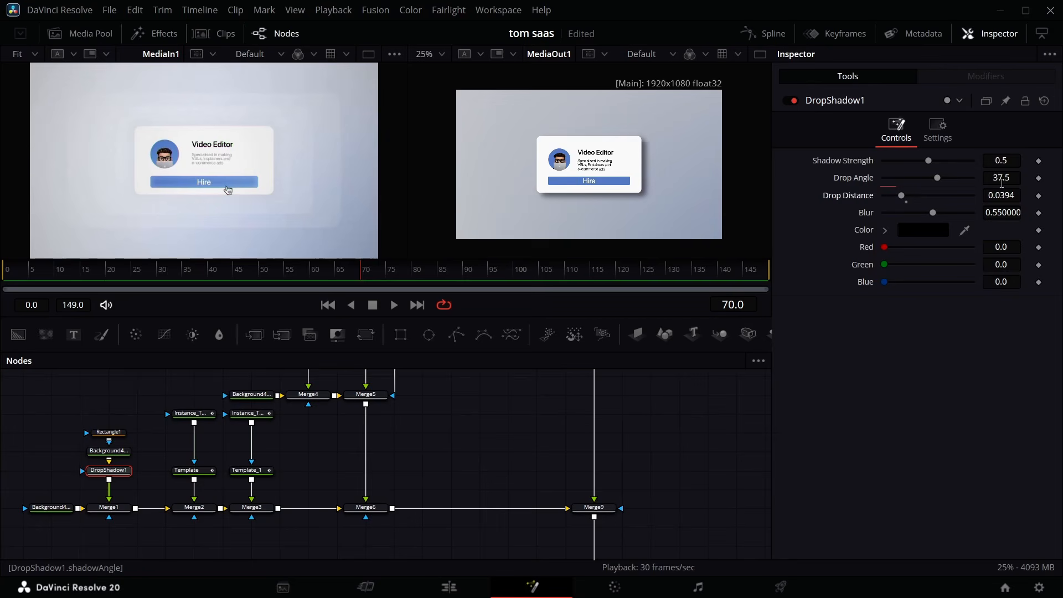
left_click_drag(1002, 179, 1028, 179)
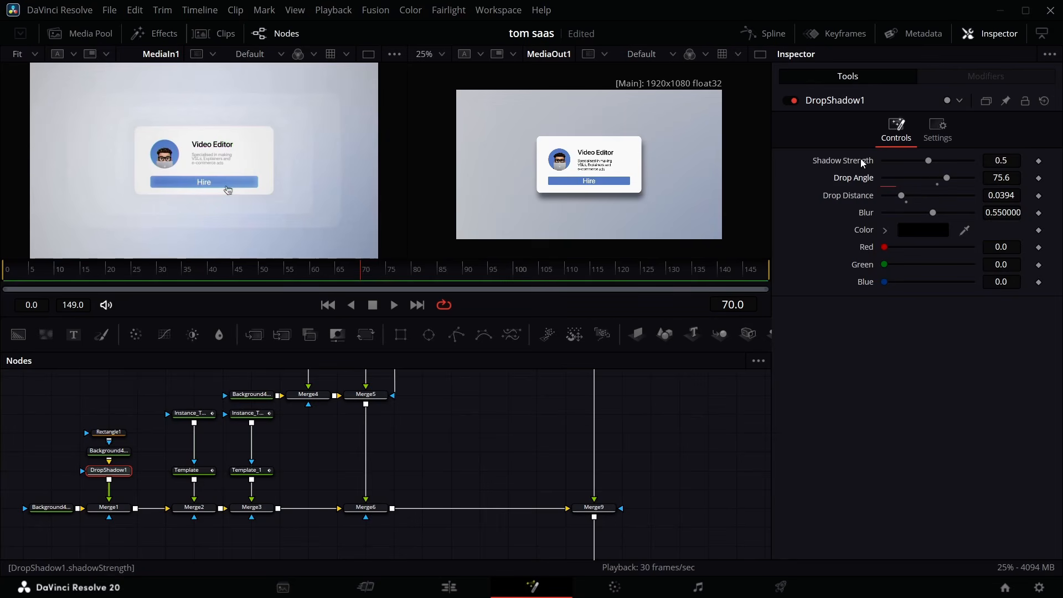
left_click_drag(925, 169, 902, 175)
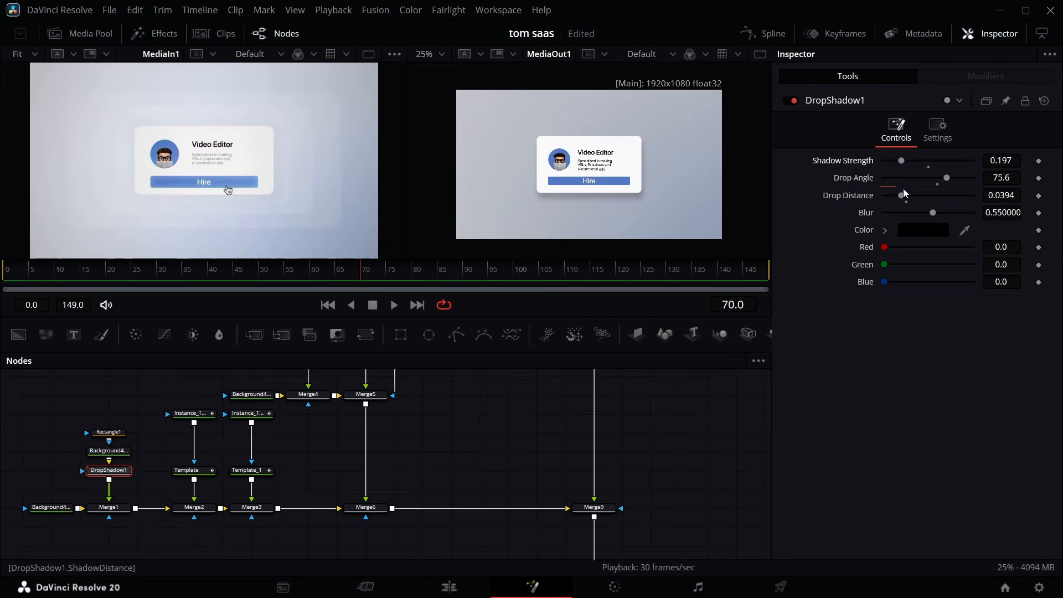
left_click_drag(933, 213, 946, 214)
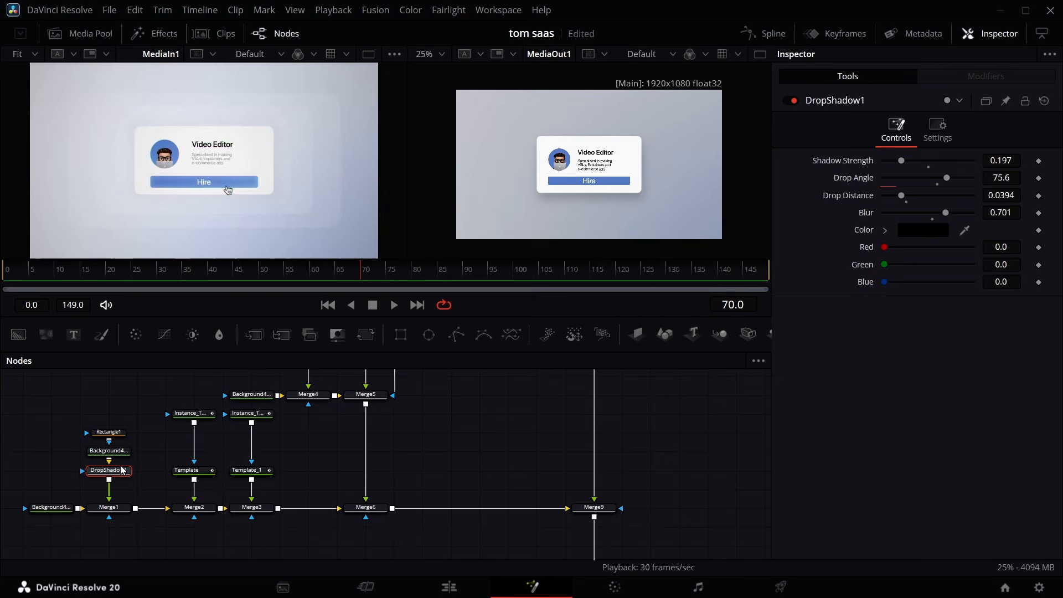
Paste a copy of the card's drop shadow after the button's disabled inner shadow and check the composite
scroll(483, 458, "up", 8)
scroll(624, 454, "right", 2)
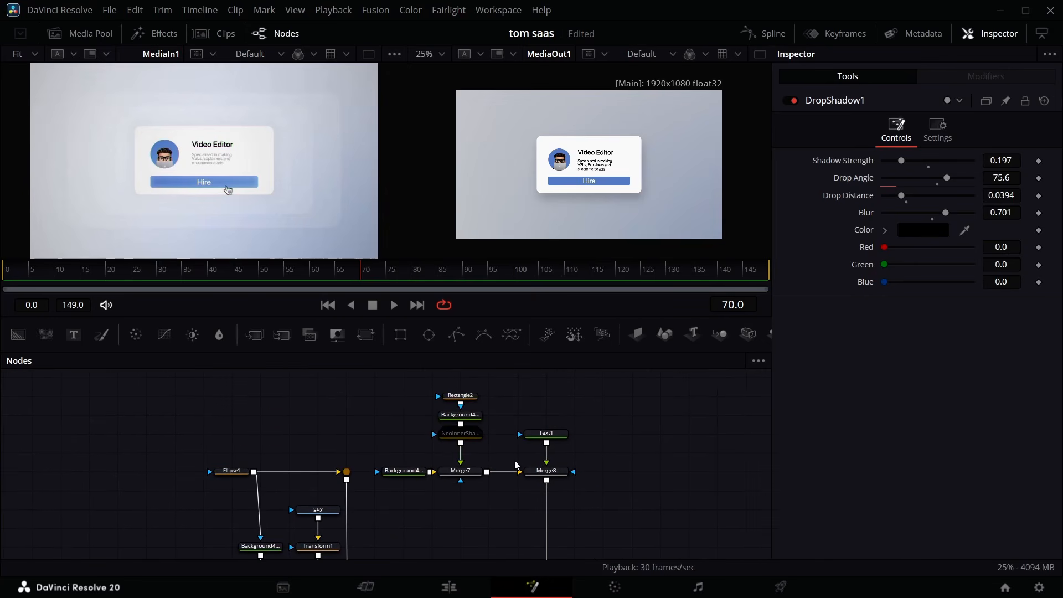
left_click(458, 437)
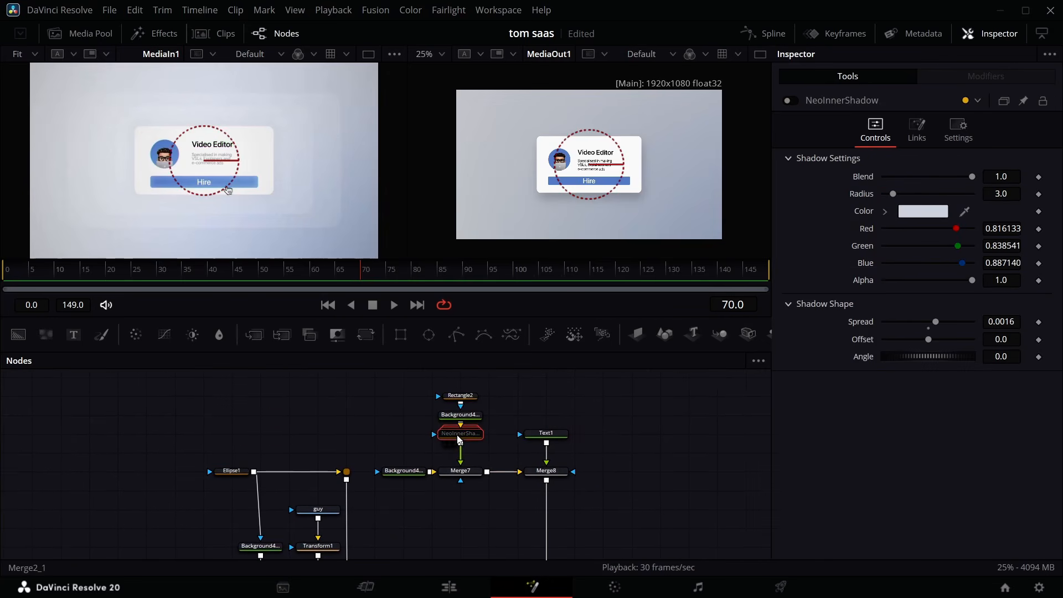
key("ctrl+v")
scroll(467, 394, "down", 3)
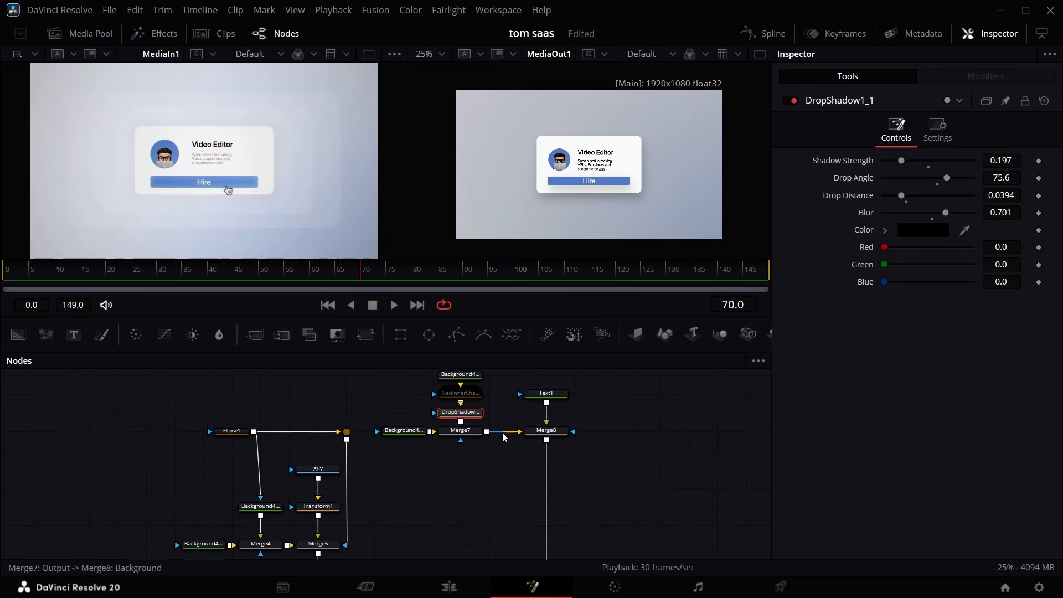
scroll(462, 402, "down", 4)
scroll(531, 461, "down", 5)
scroll(595, 183, "down", 3)
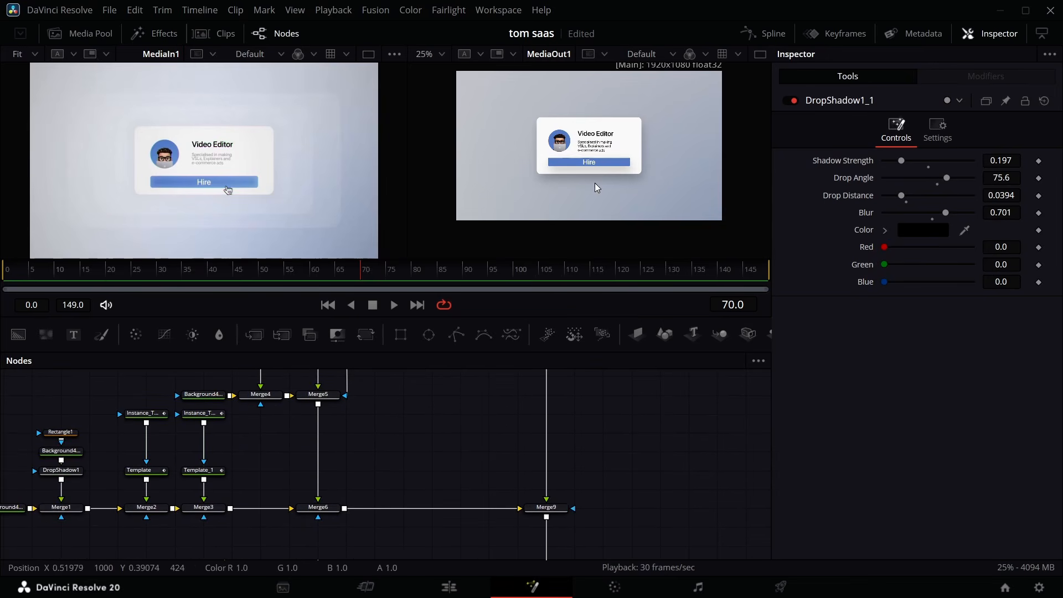
scroll(466, 489, "up", 5)
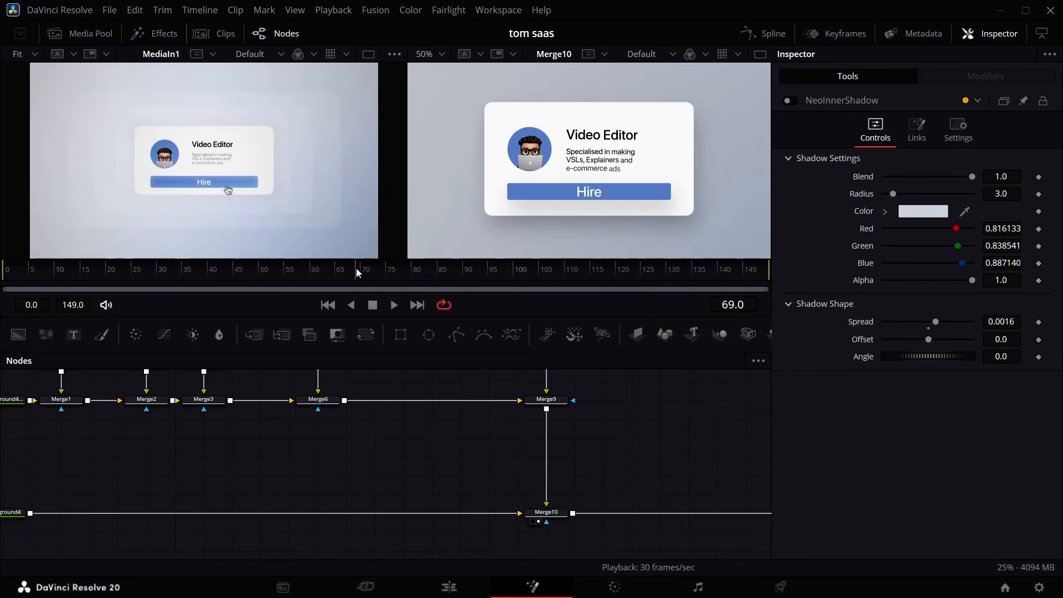
Add a Center keyframe to the avatar image's Transform1 node at frame 50
left_click_drag(357, 272, 248, 284)
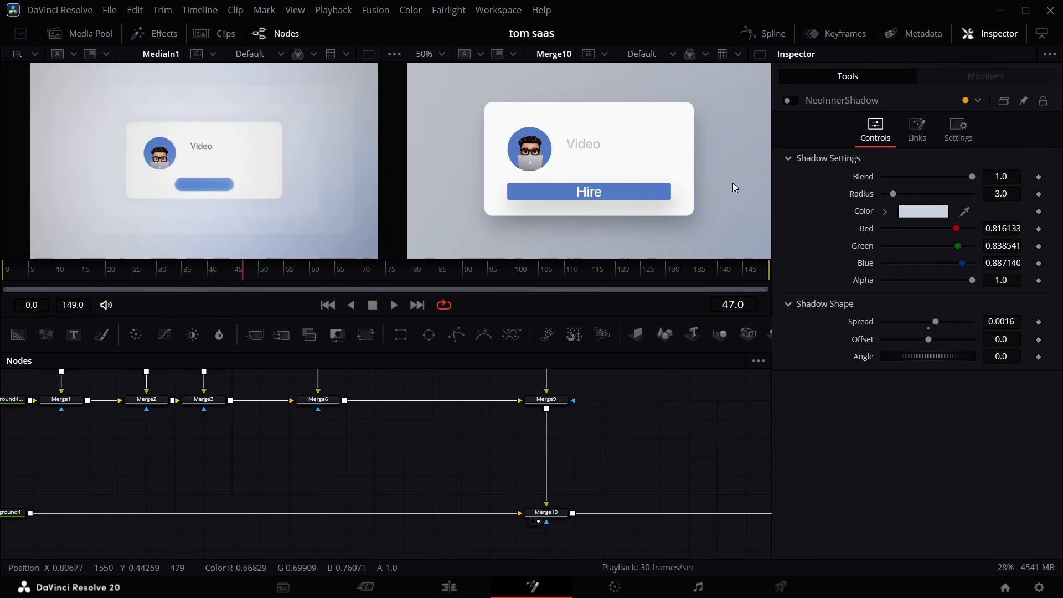
left_click_drag(73, 459, 283, 522)
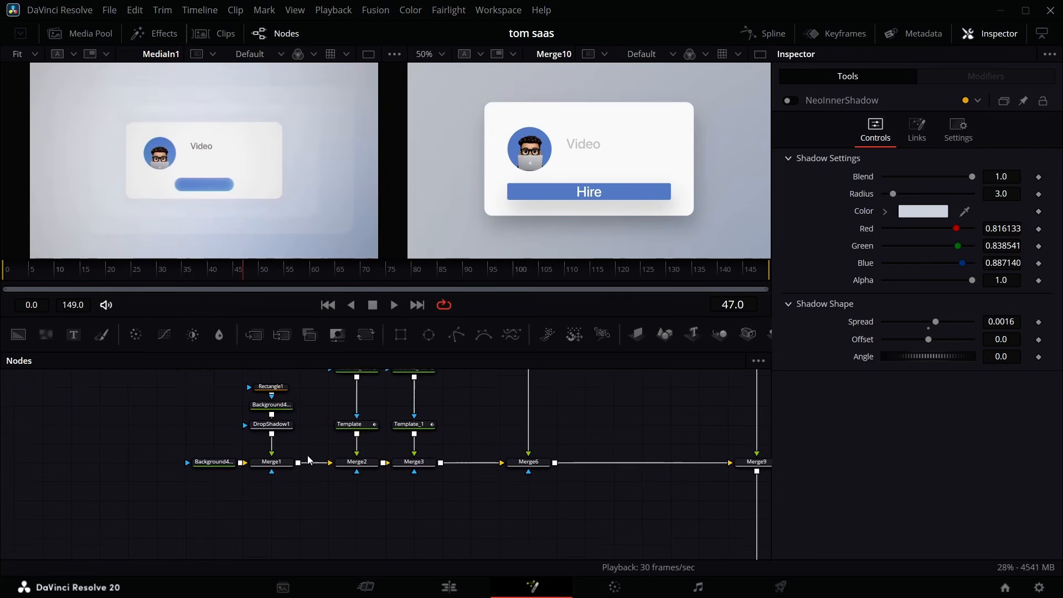
scroll(273, 415, "up", 5)
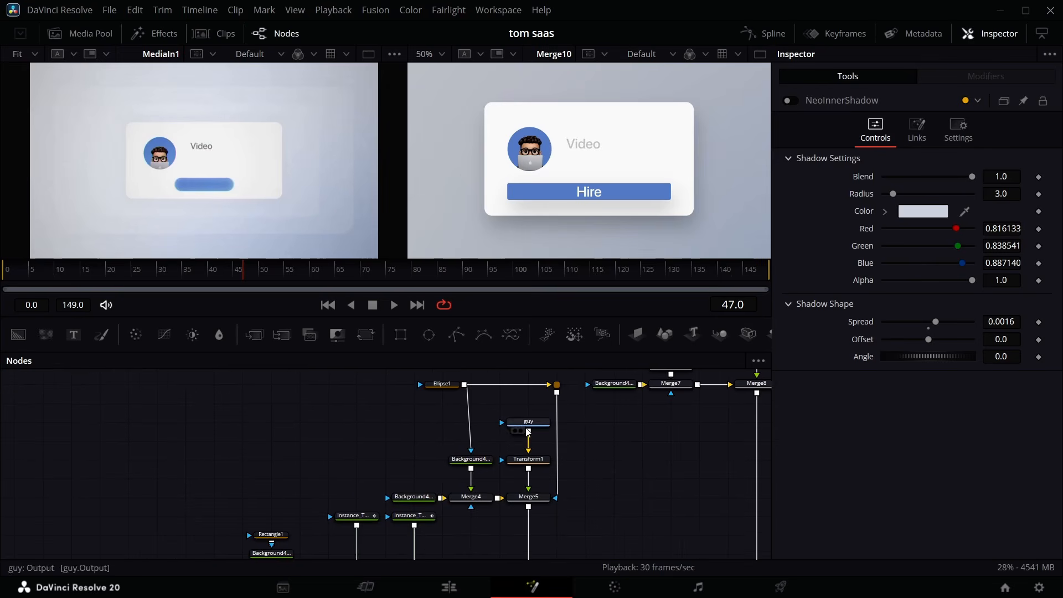
scroll(528, 432, "right", 2)
left_click(486, 467)
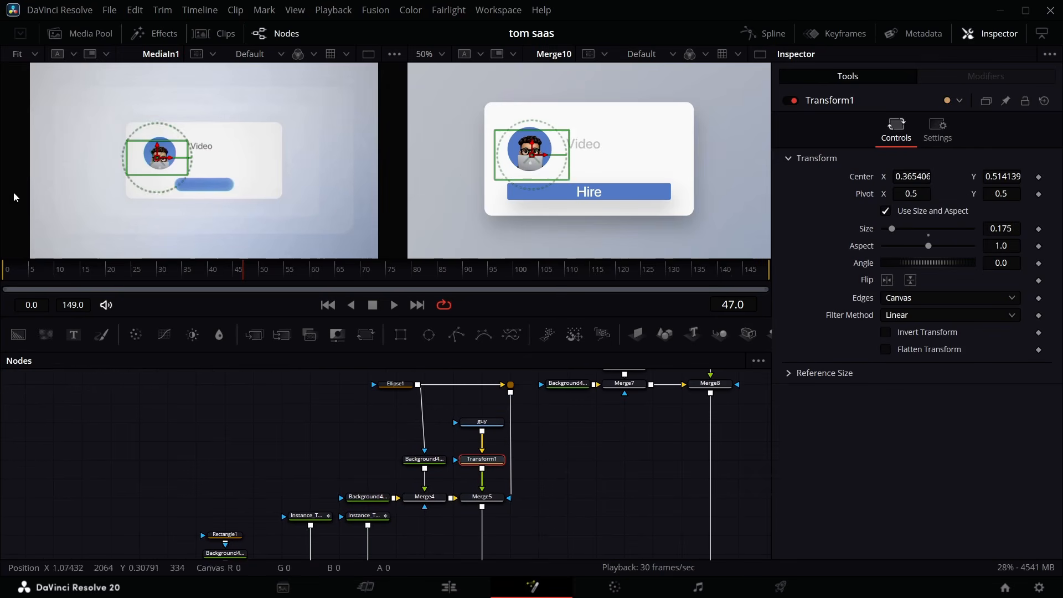
left_click(259, 282)
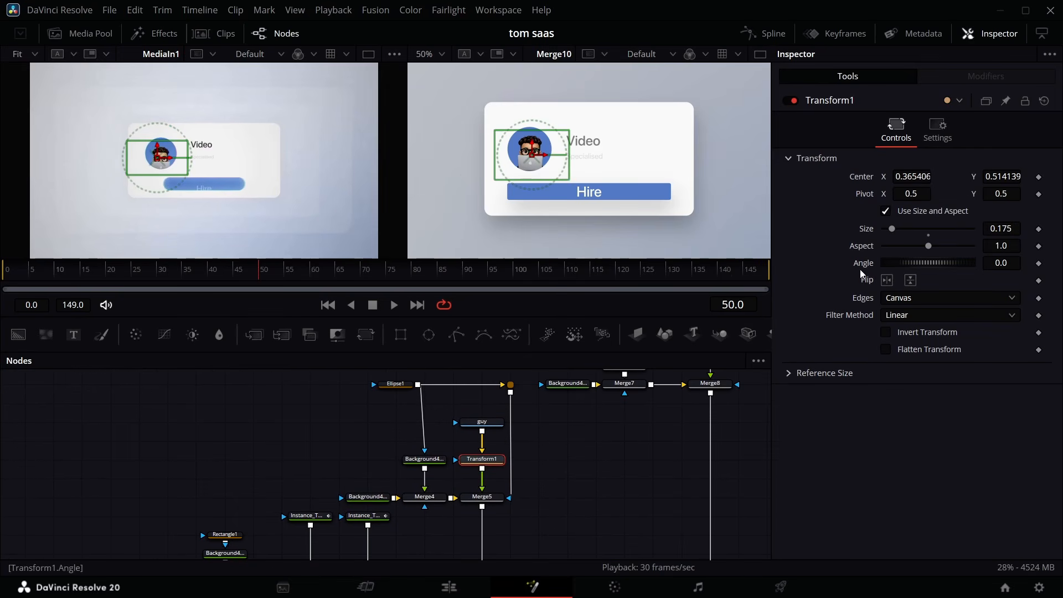
left_click(1039, 177)
At frame 29, lower the avatar image's Transform1 Center Y to 0.383139 so it rises into the circle
left_click_drag(253, 269, 155, 288)
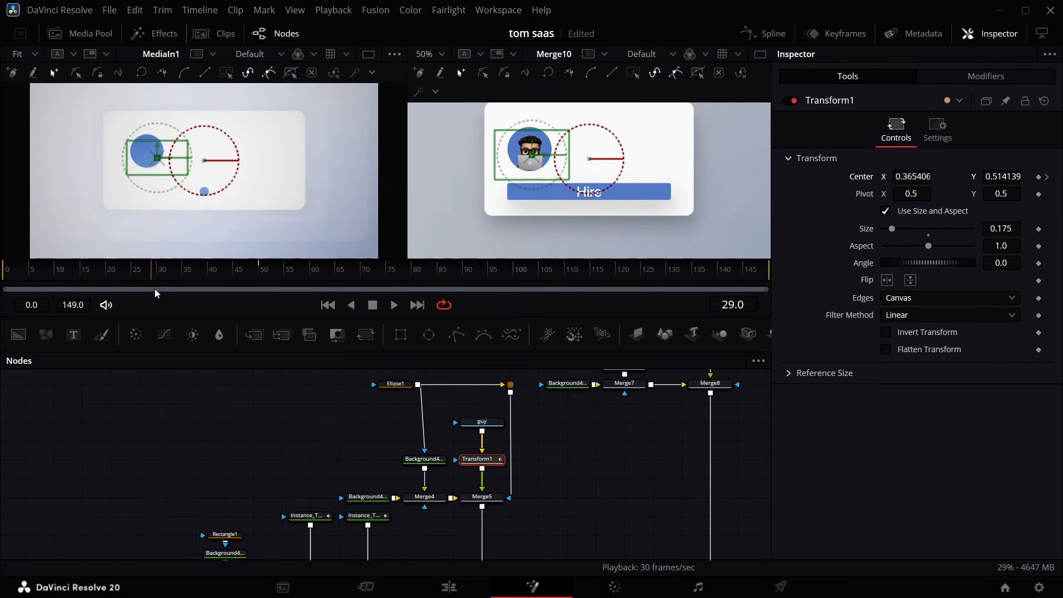
left_click(1007, 176)
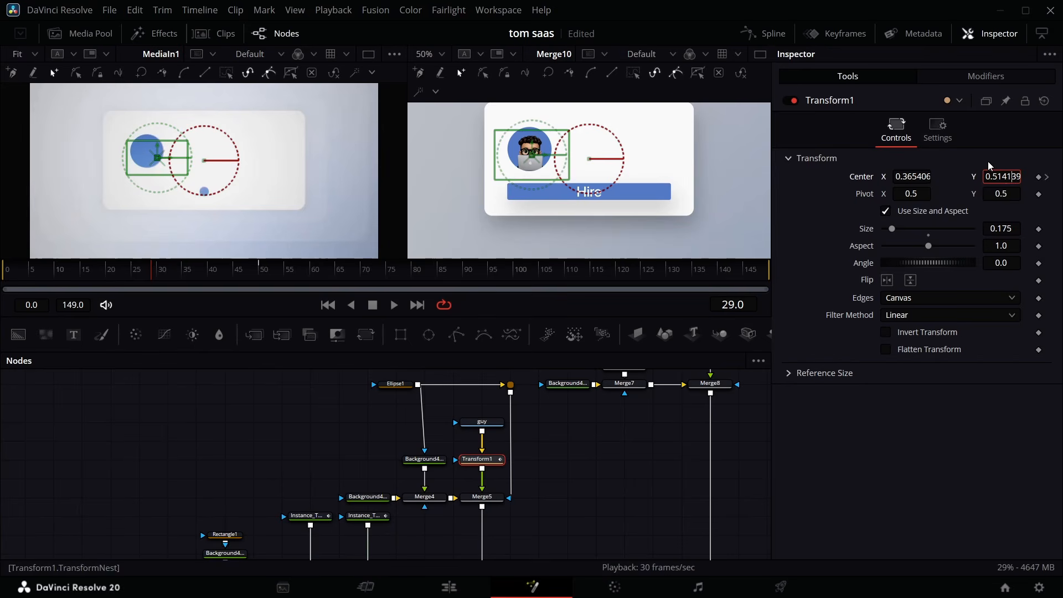
left_click(1006, 163)
left_click_drag(1003, 176, 932, 177)
Smooth Transform1's displacement curve between frames 29 and 50, apply an ease preset with overshoot, and adjust the first keyframe's handle
left_click(766, 34)
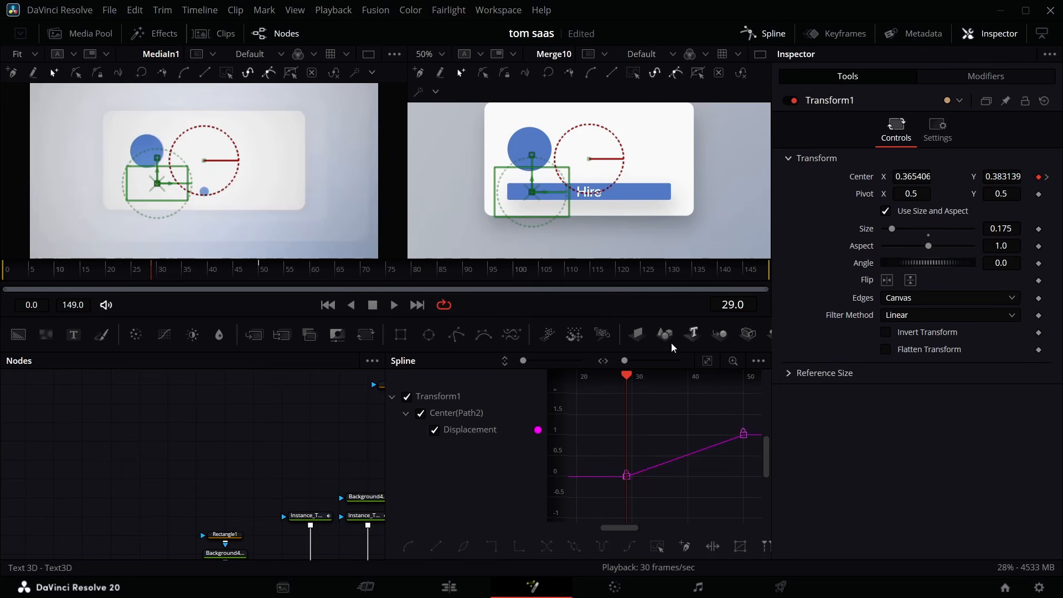
left_click_drag(680, 453, 577, 504)
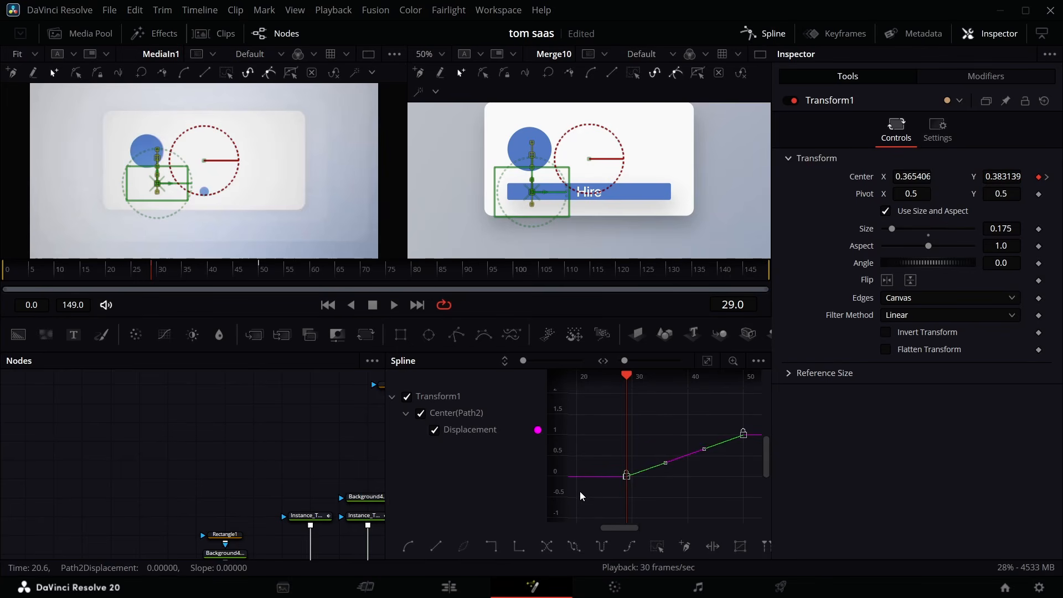
key("shift+s")
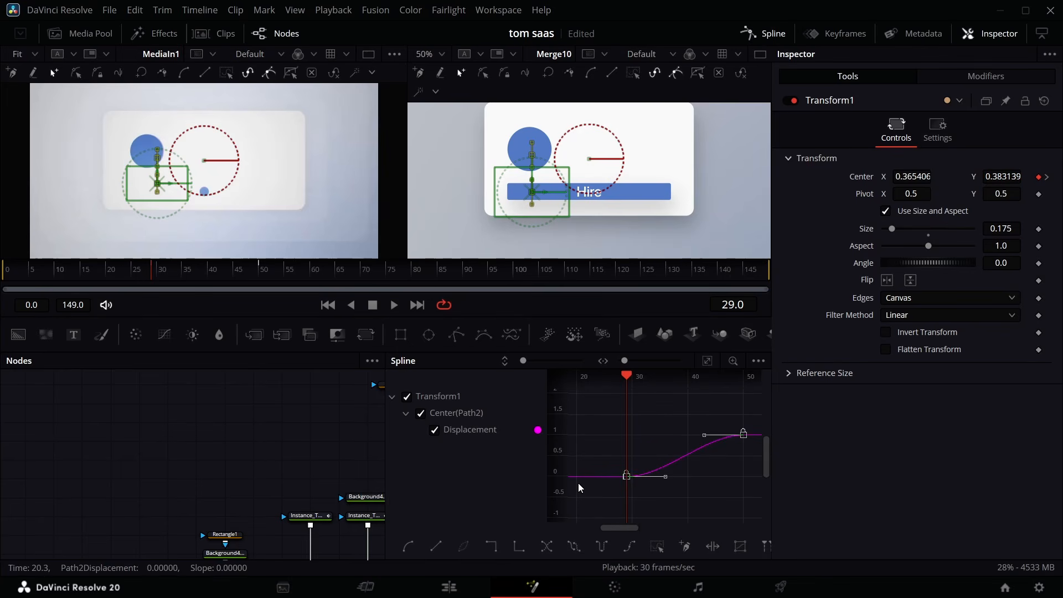
right_click(697, 465)
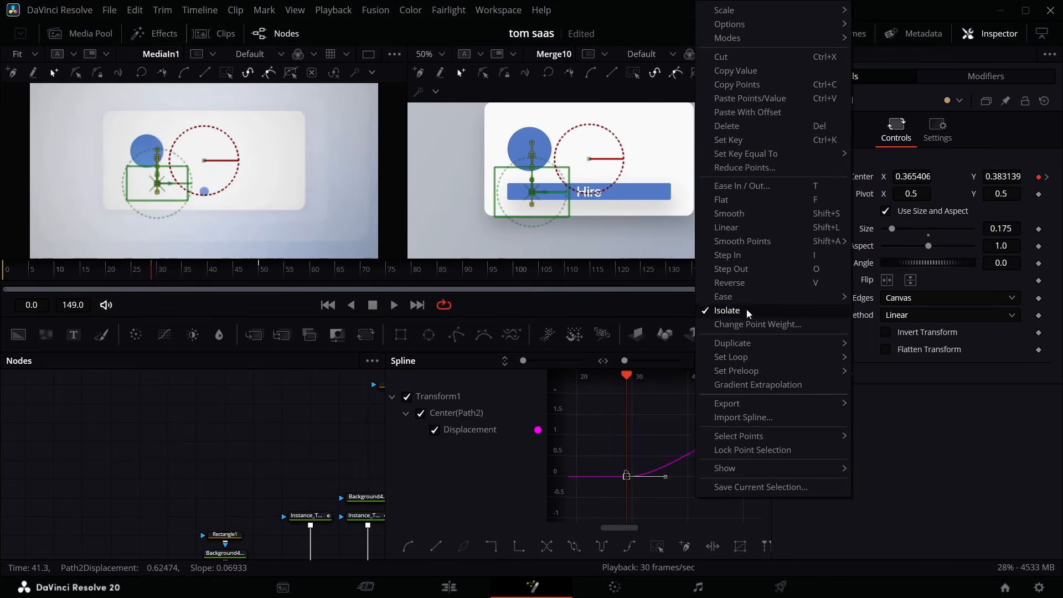
left_click(658, 547)
right_click(695, 451)
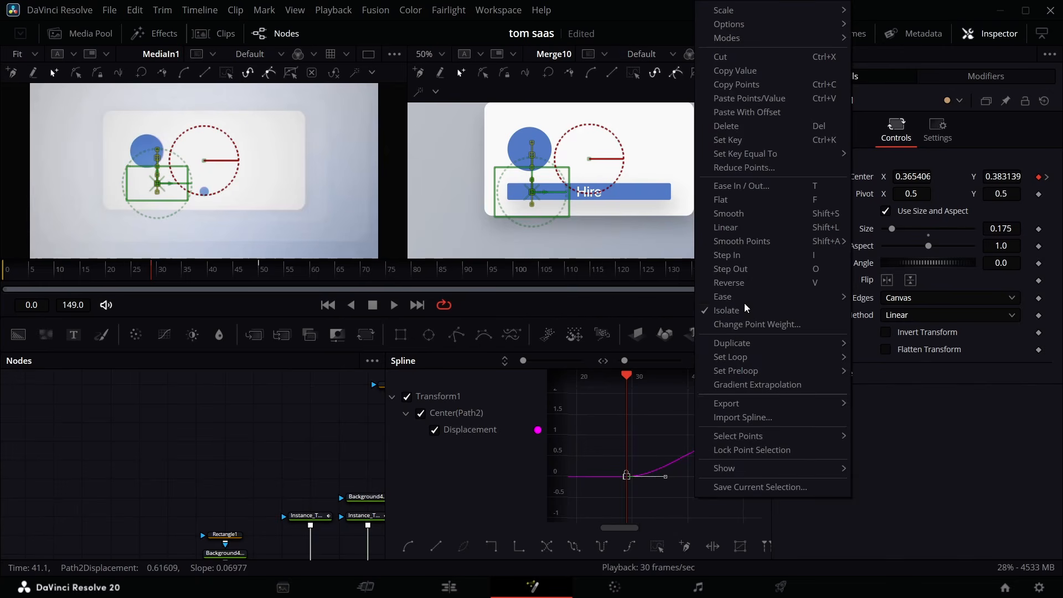
mouse_move(758, 302)
left_click(893, 366)
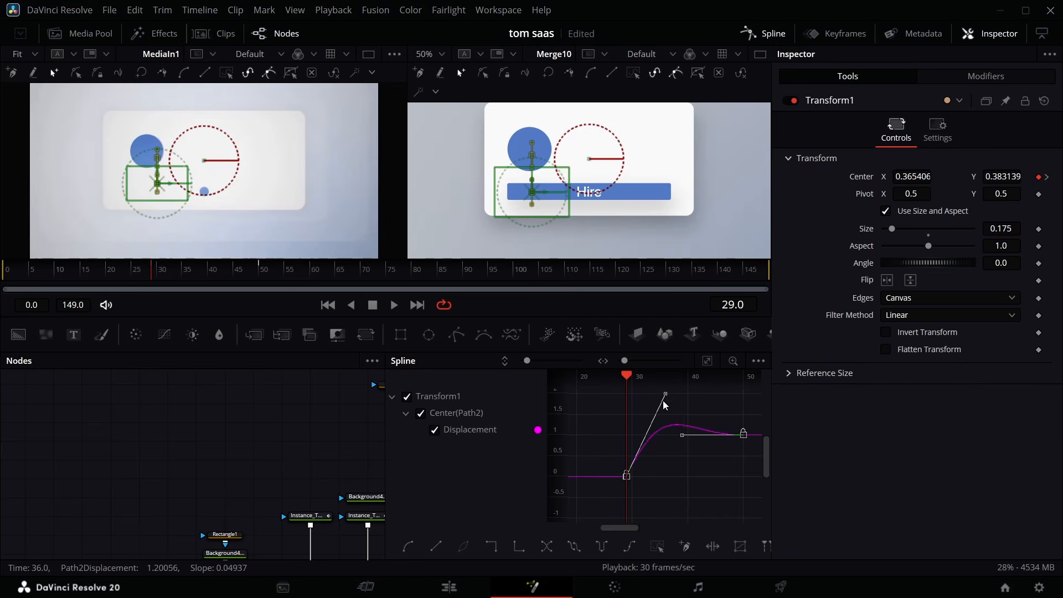
left_click_drag(661, 396, 655, 408)
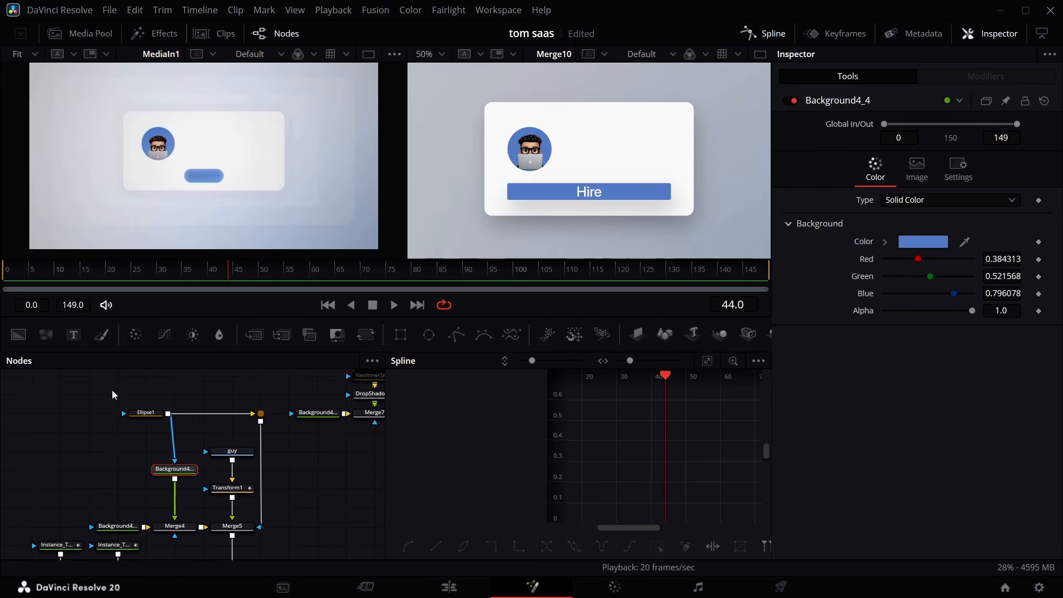
Move the avatar's node group up and add a Transform node directly after Merge5
left_click_drag(112, 390, 246, 485)
left_click(247, 487)
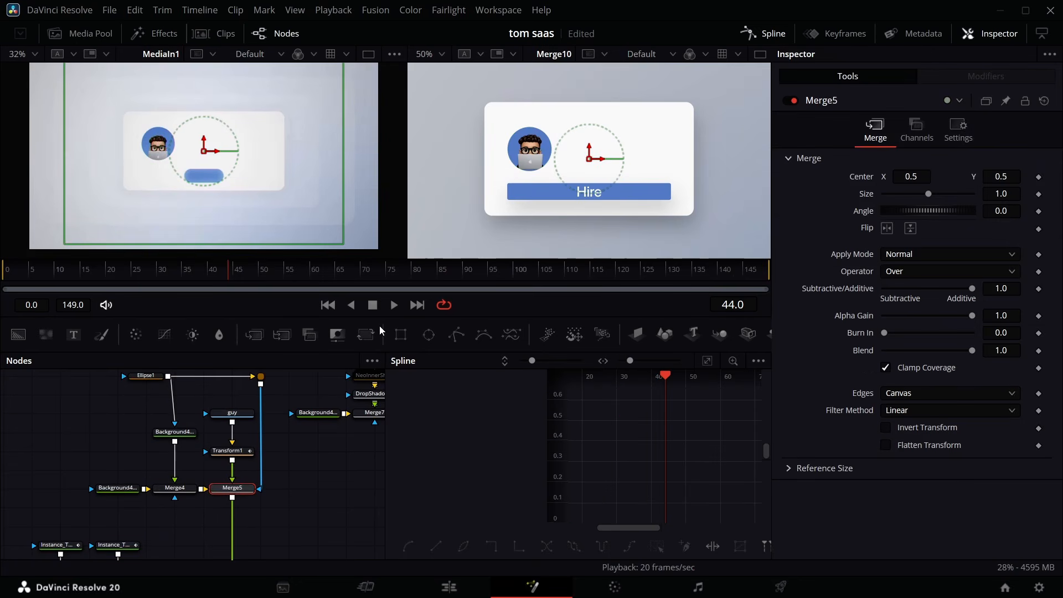
left_click(366, 334)
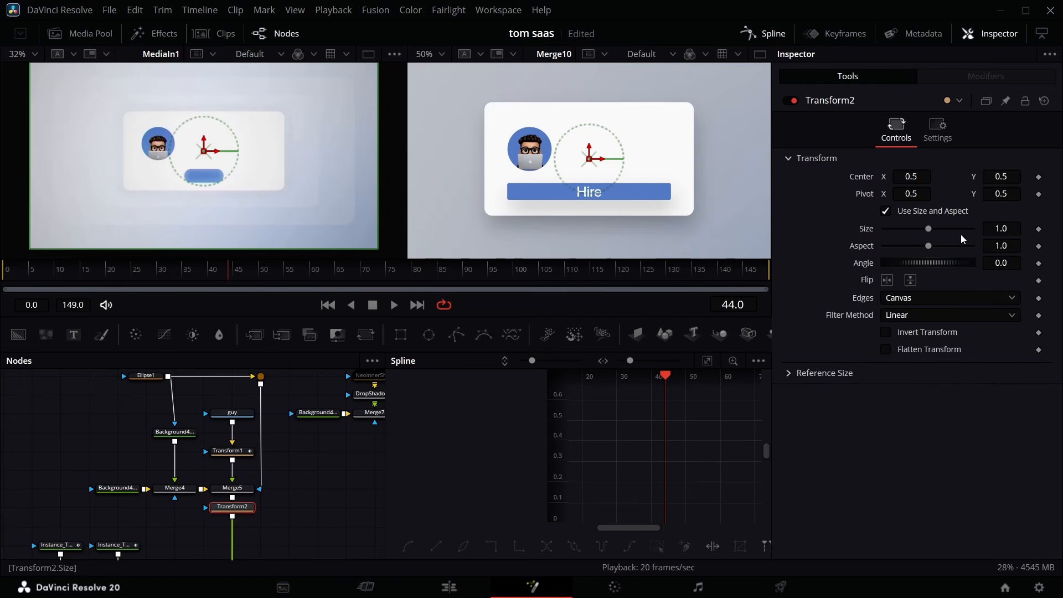
Set Transform2's pivot to X 0.389, Y 0.517 on the avatar, test scaling it down, and reset the size to 1.0
left_click_drag(919, 194, 856, 194)
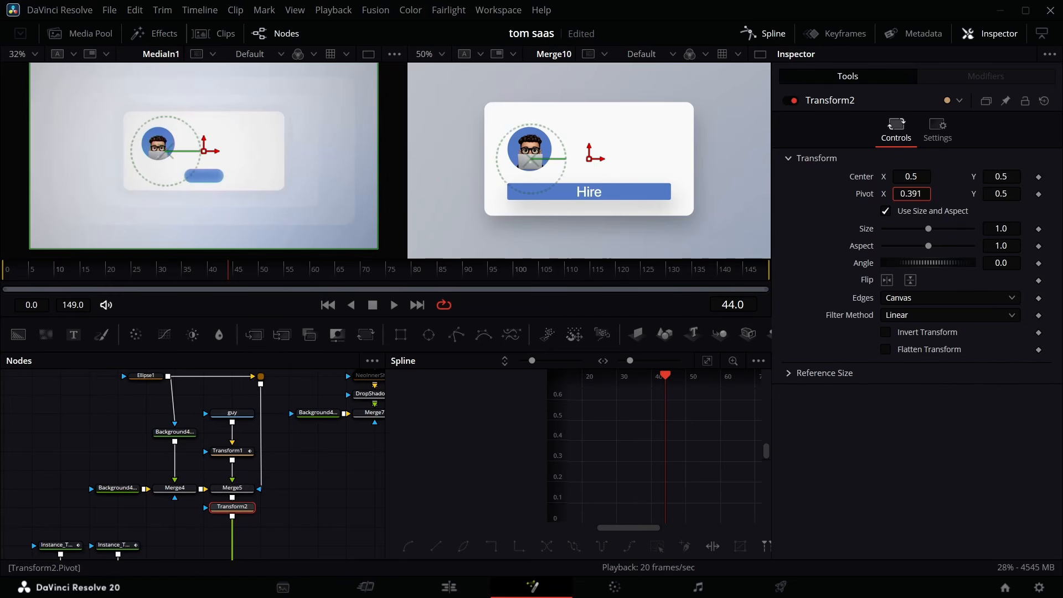
left_click_drag(1000, 194, 1010, 194)
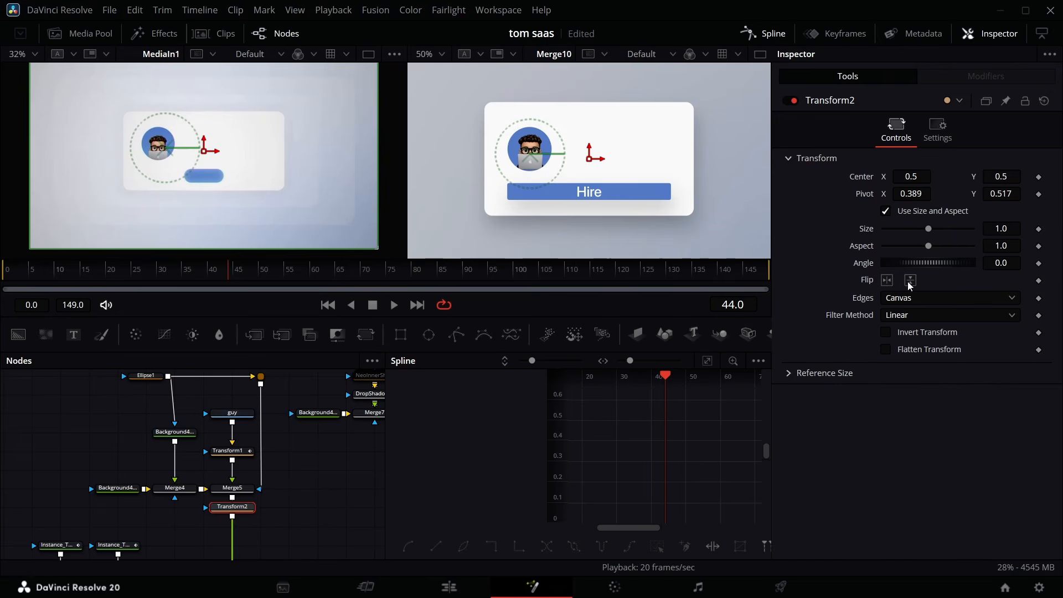
left_click_drag(1016, 229, 964, 208)
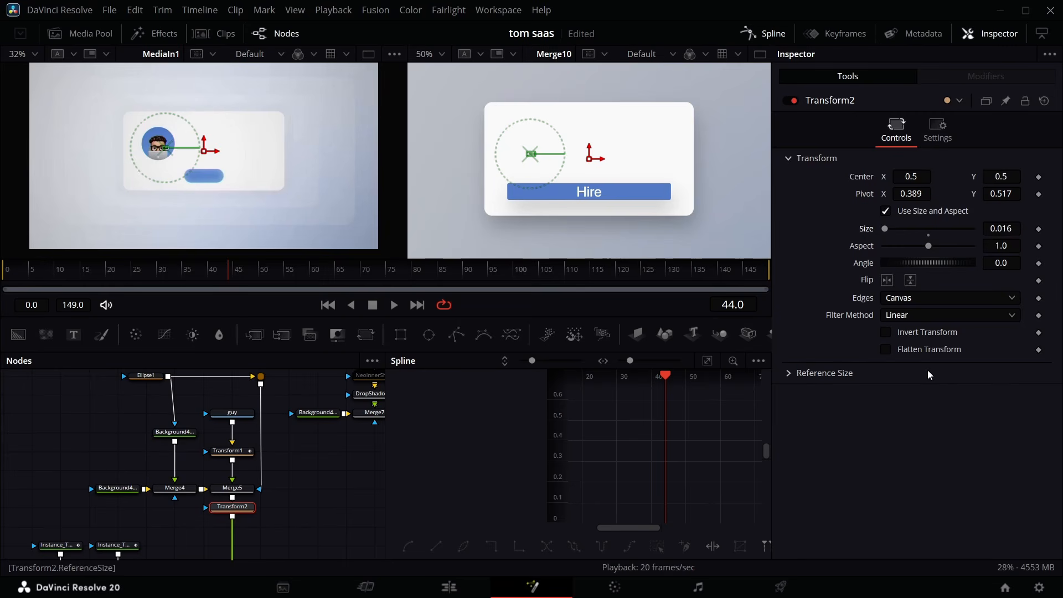
double_click(852, 229)
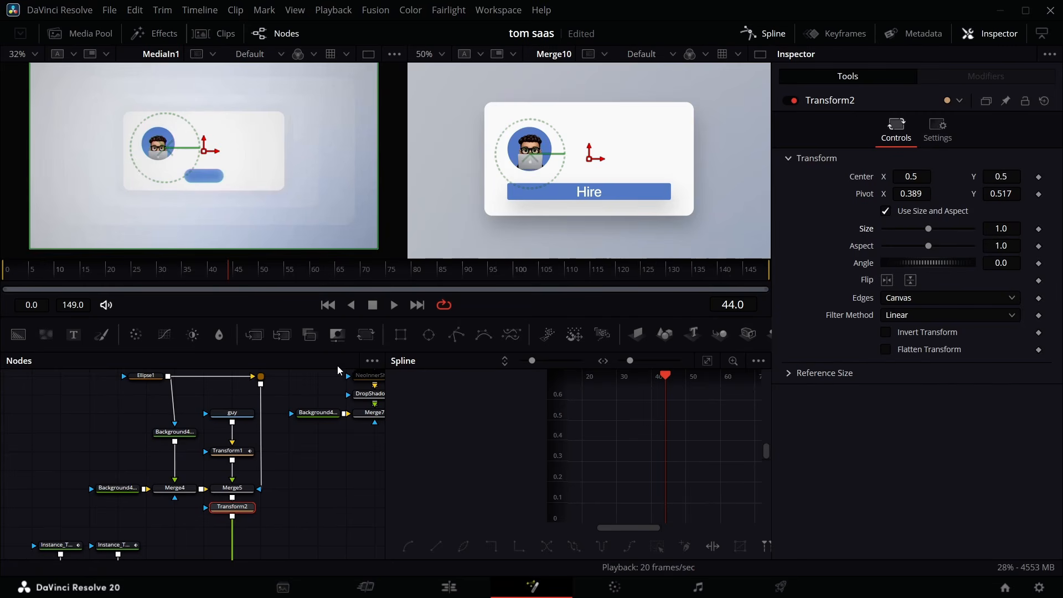
Keyframe Transform2's size at 1.0 on frame 45 and at 0.0 on frame 21
left_click(237, 272)
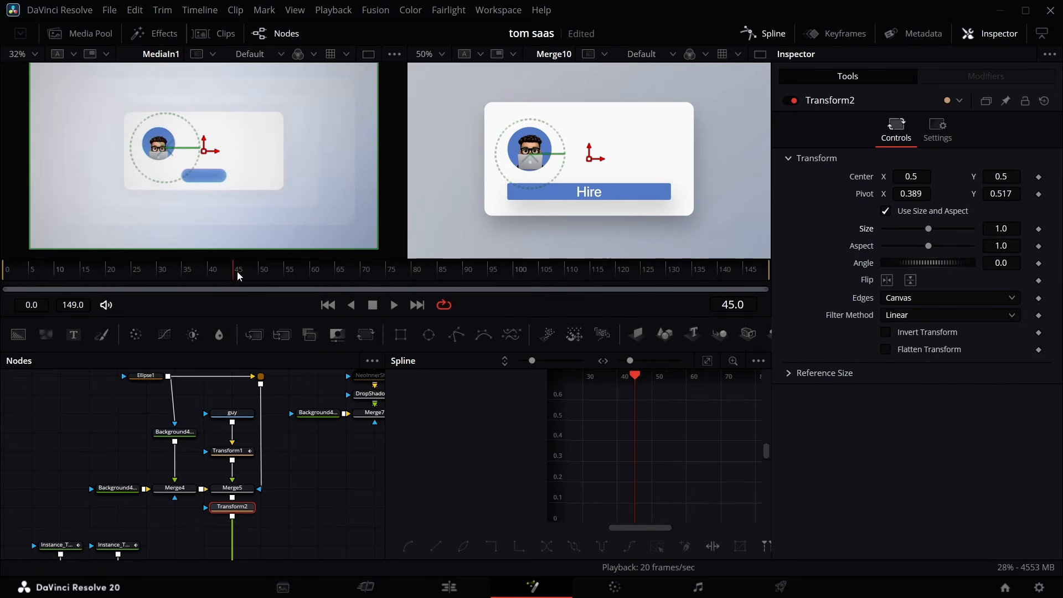
left_click(1038, 229)
left_click_drag(236, 270, 111, 281)
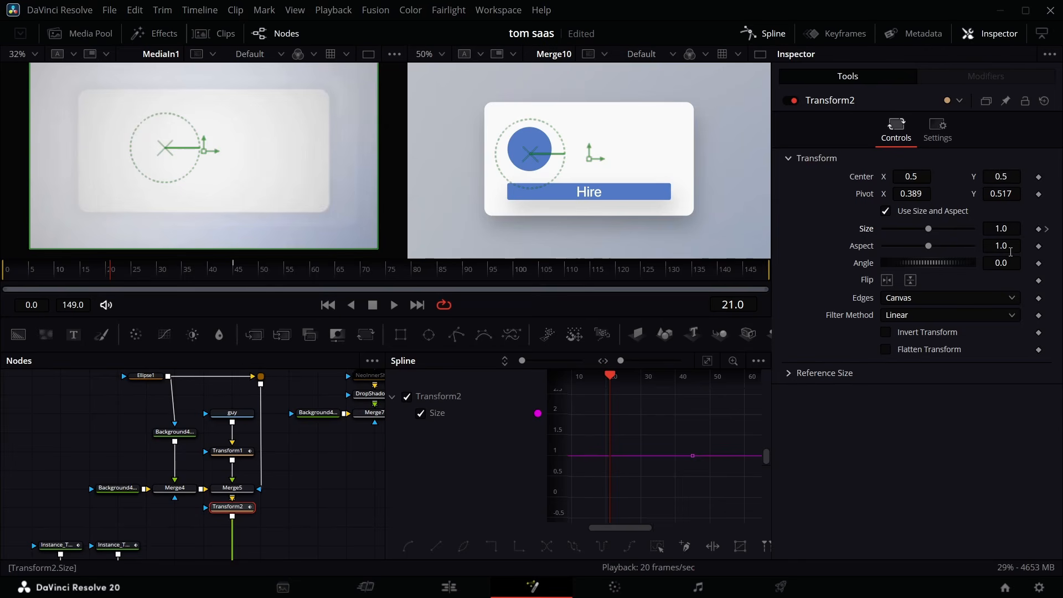
left_click_drag(926, 228, 779, 247)
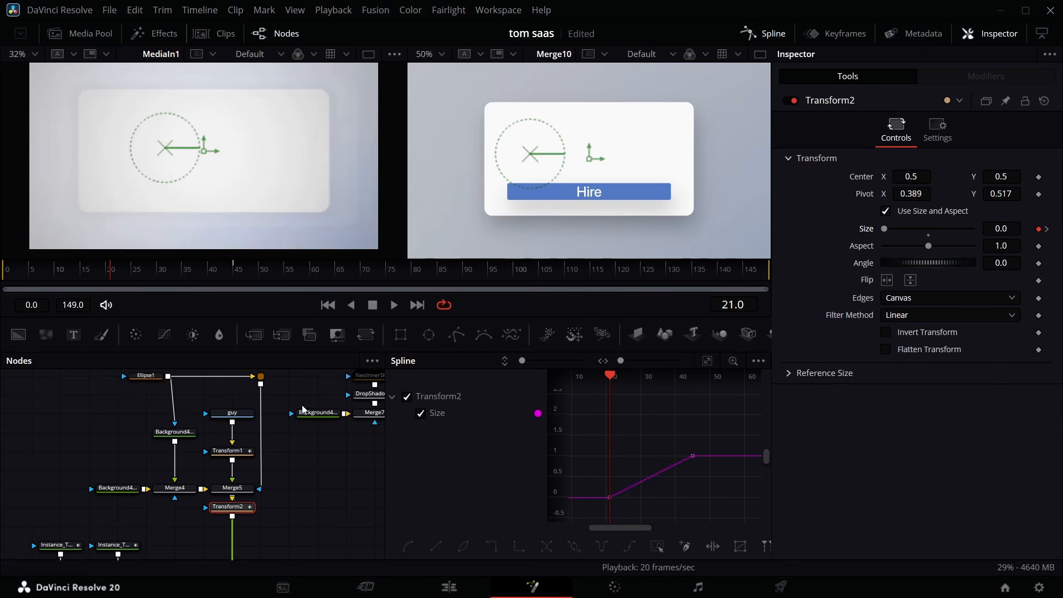
Flatten Transform2's size curve and pull the first keyframe's handle steeply upward for a fast start and slow finish
left_click(707, 361)
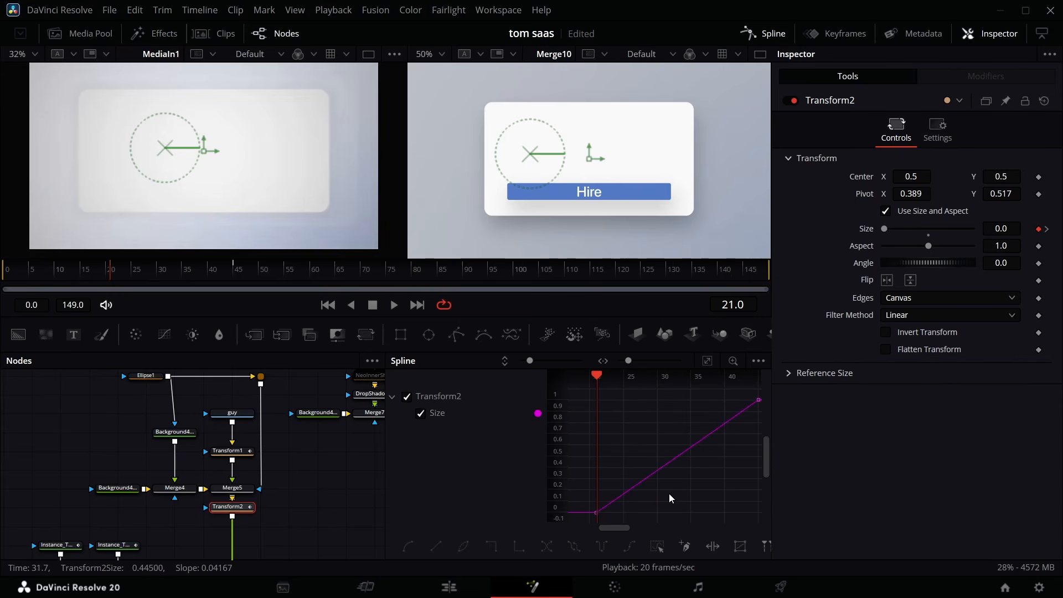
left_click(659, 545)
key("f")
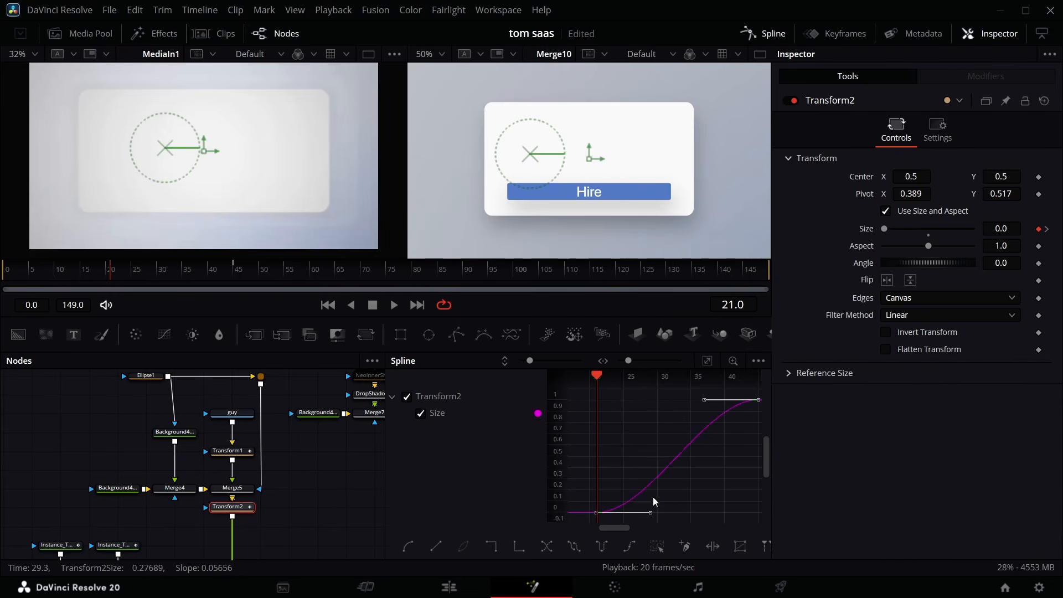
left_click_drag(650, 513, 604, 410)
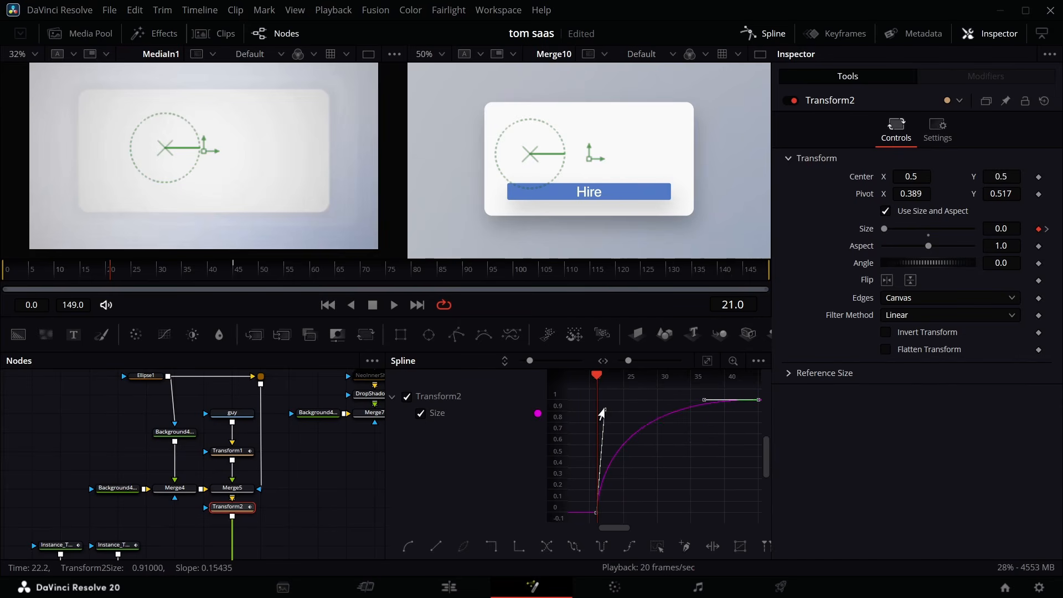
left_click(787, 39)
left_click(776, 38)
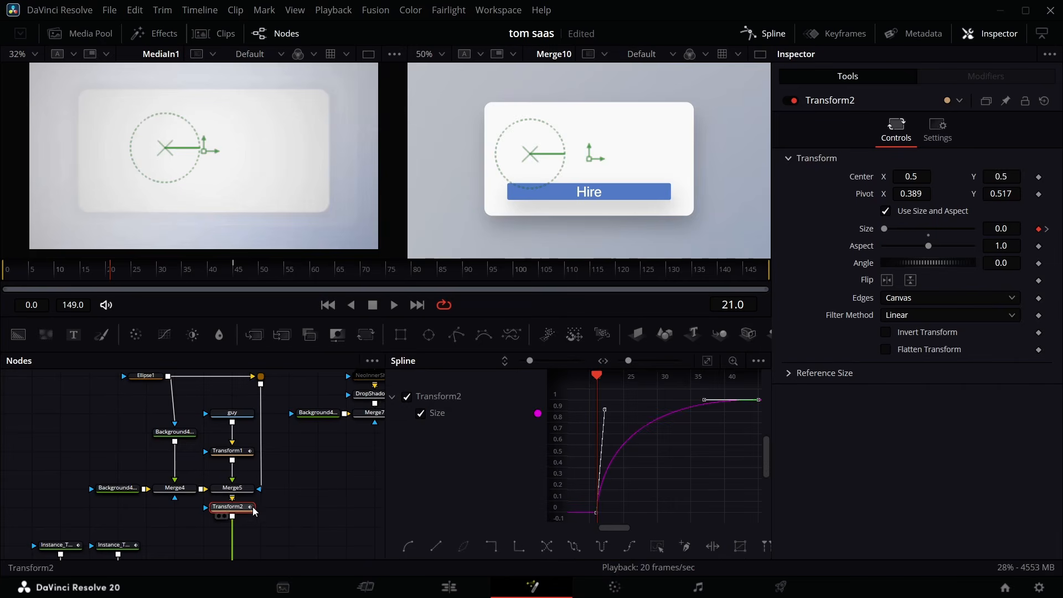
Keyframe the Hire text's layout Center at its current position on frame 60 and with Y 0.336 on frame 49
scroll(257, 507, "down", 3)
scroll(262, 445, "right", 1)
scroll(264, 448, "right", 1)
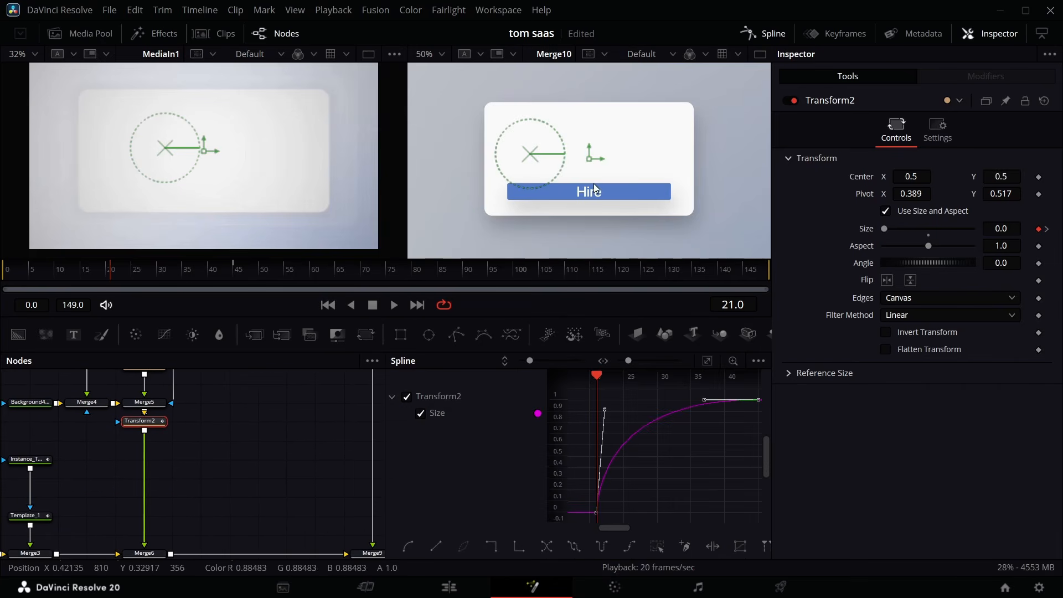
scroll(321, 396, "up", 2)
scroll(325, 384, "up", 1)
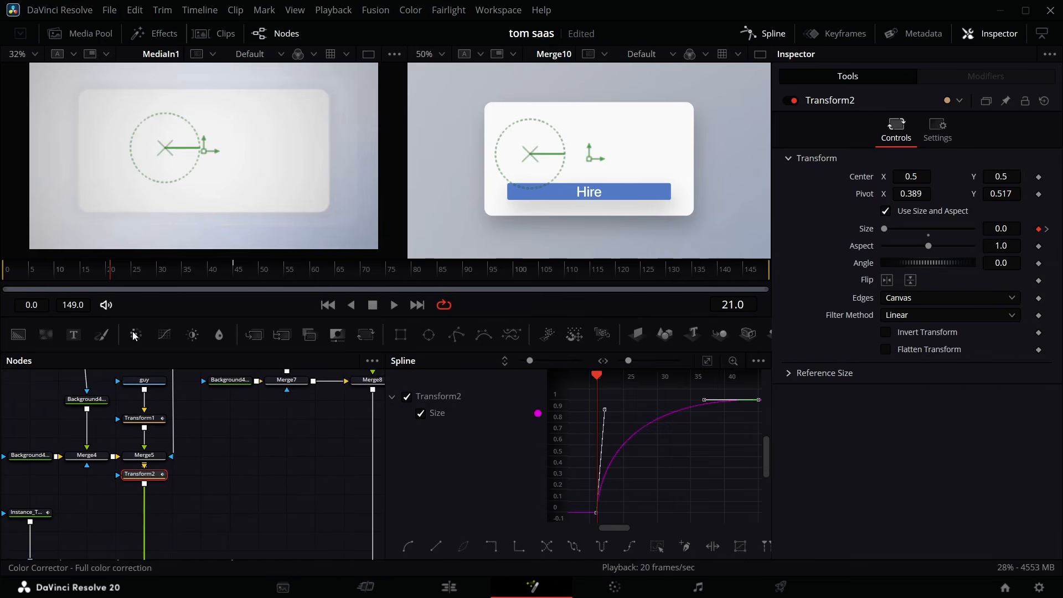
scroll(186, 435, "right", 2)
scroll(204, 447, "up", 2)
scroll(205, 447, "up", 3)
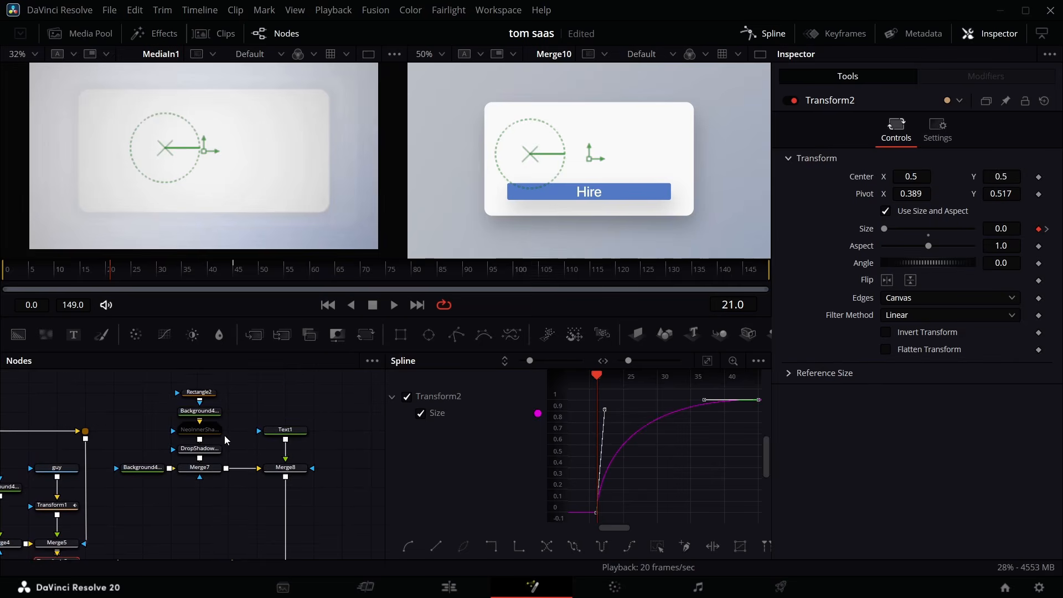
left_click(283, 440)
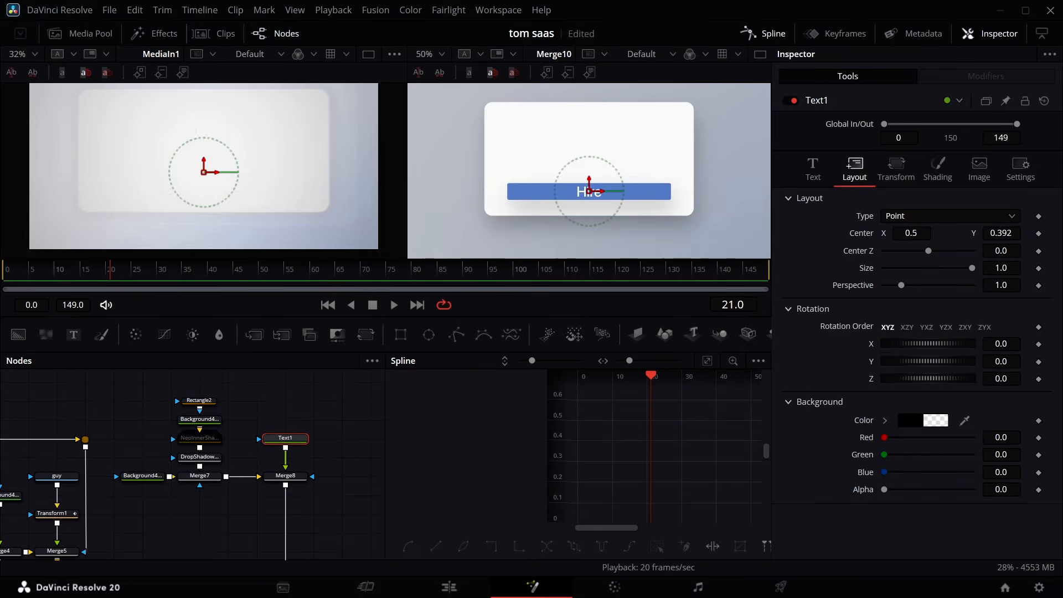
left_click(309, 272)
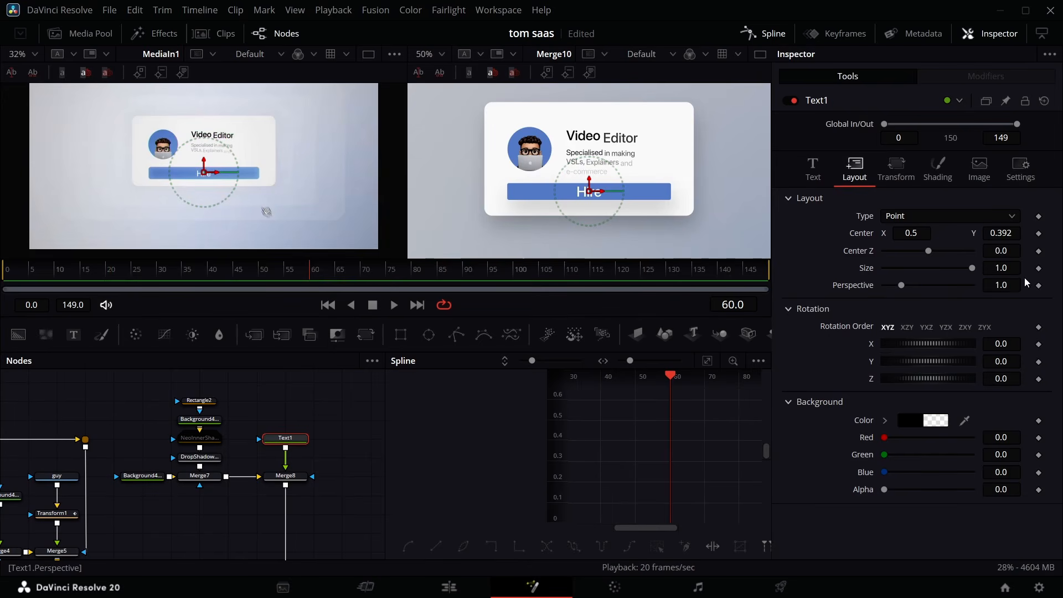
left_click(1040, 233)
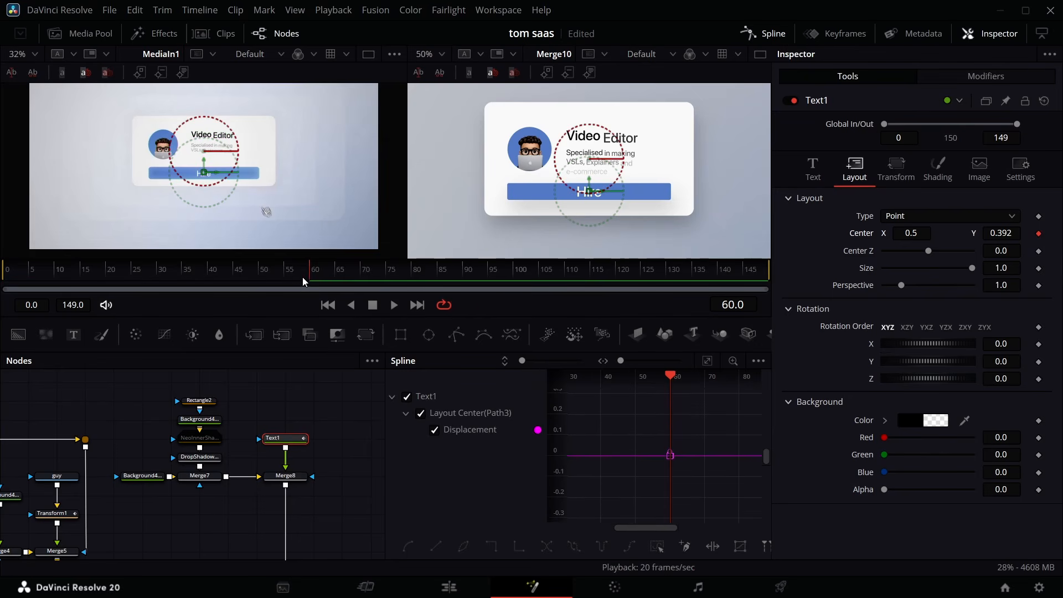
left_click_drag(303, 277, 253, 277)
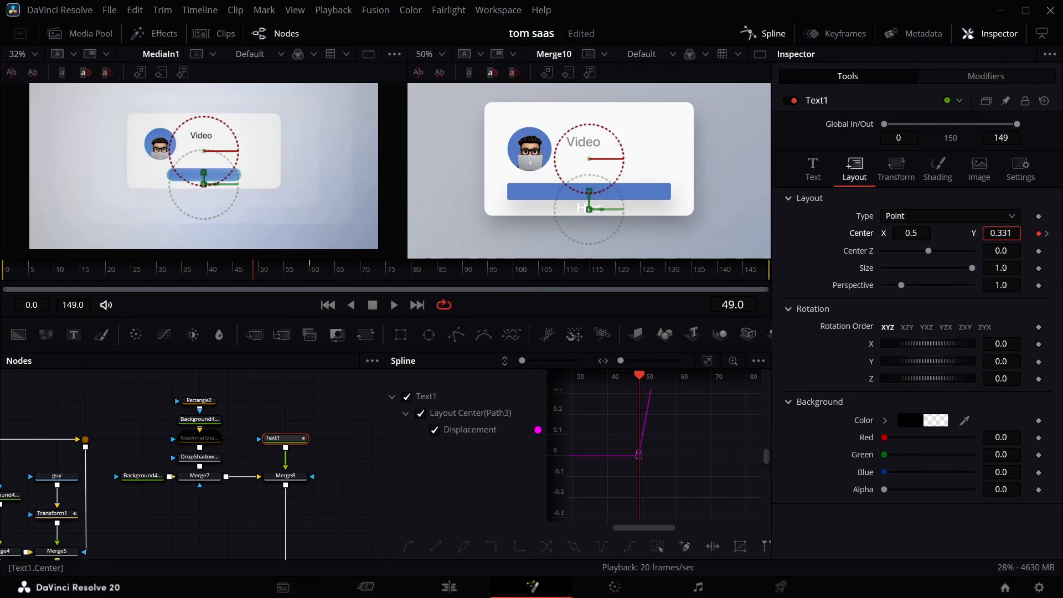
left_click_drag(1001, 233, 1004, 233)
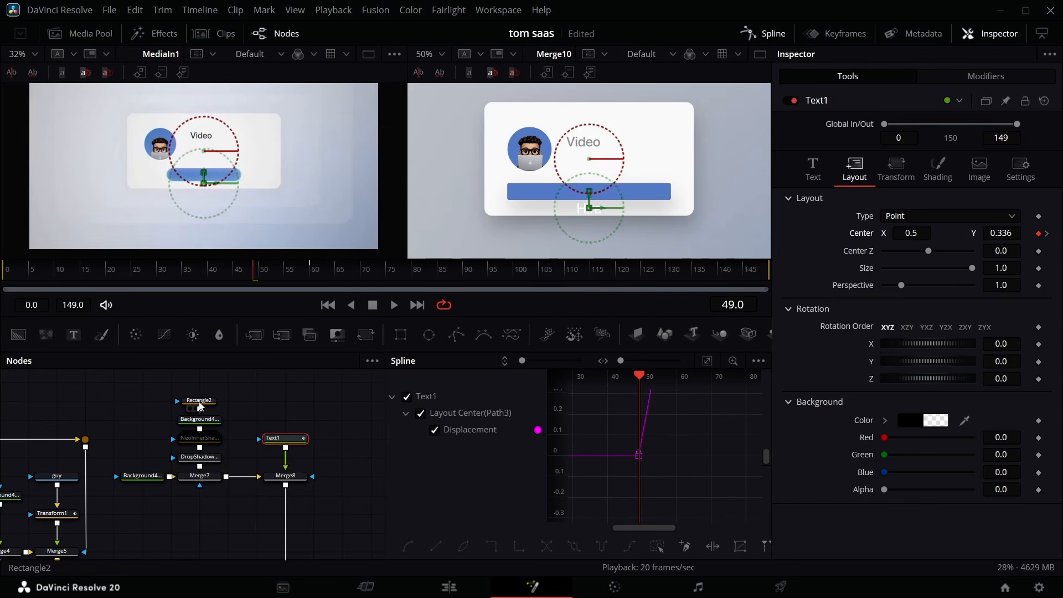
Connect Rectangle2 as the mask of Merge8 to confine the Hire text to the button, and bend the connection at a right angle
left_click_drag(199, 410, 314, 484)
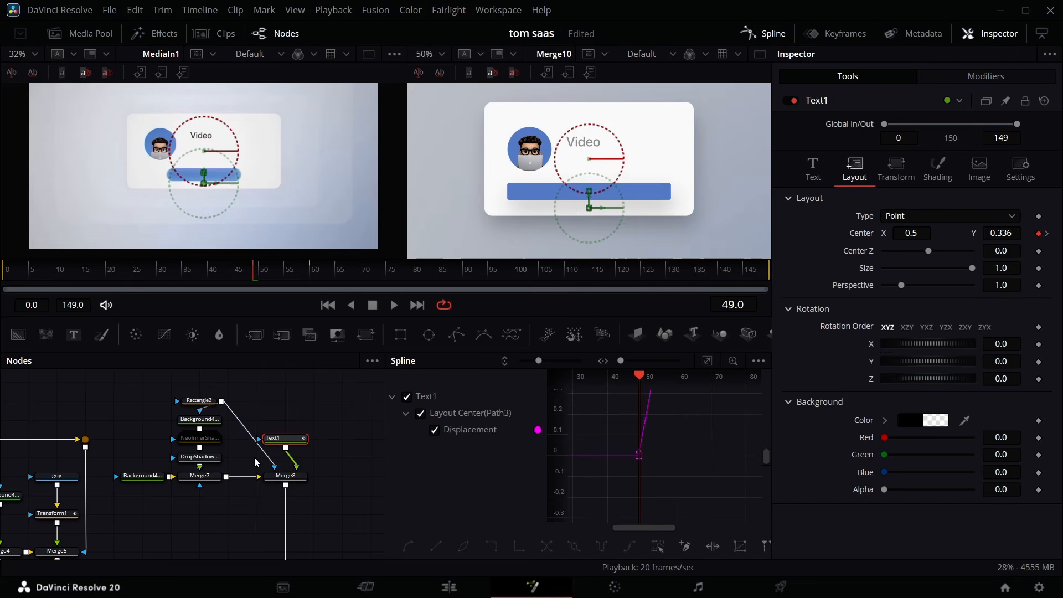
left_click(245, 431, "alt")
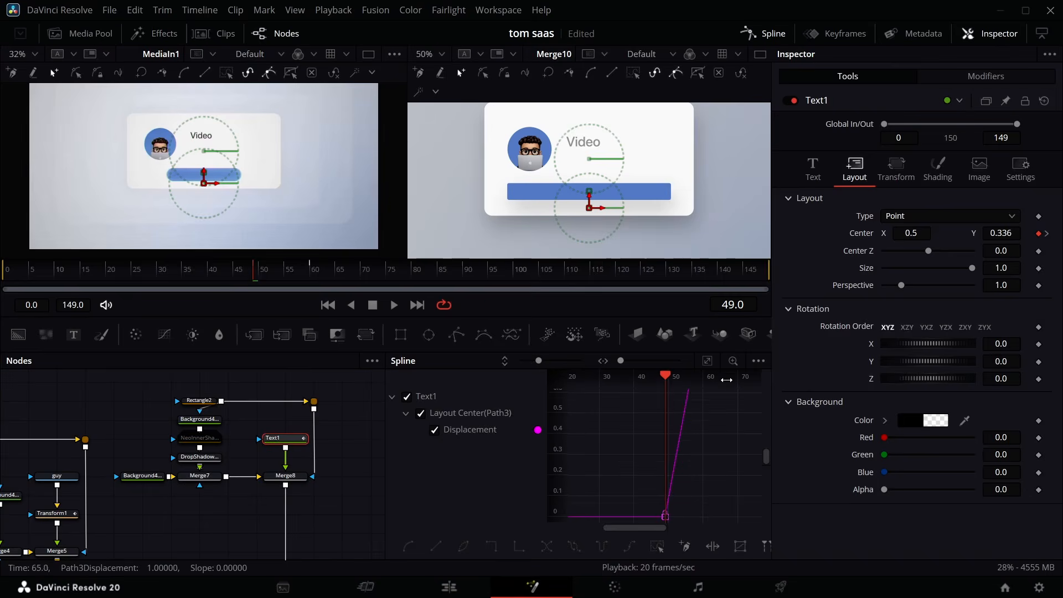
left_click(707, 360)
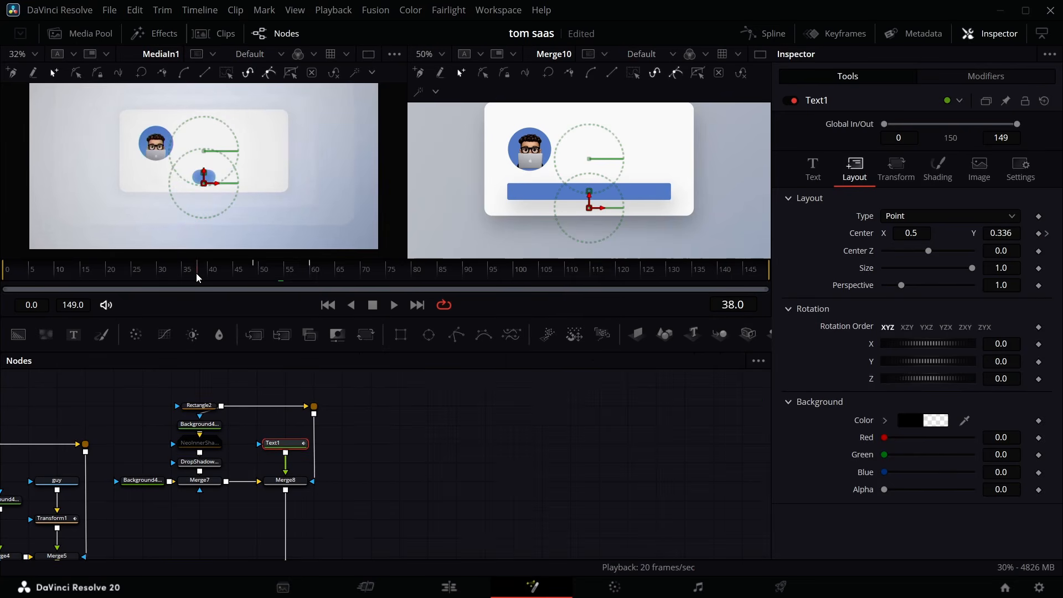
left_click_drag(196, 274, 224, 295)
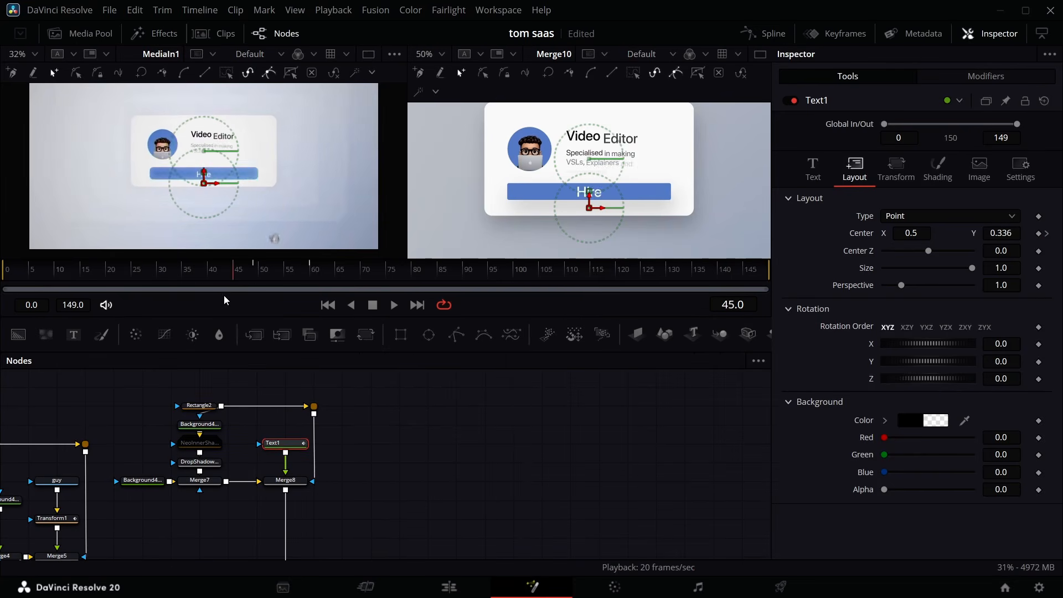
Insert a Transform node after Merge8 and place it slightly below that node in the flow
left_click(296, 482)
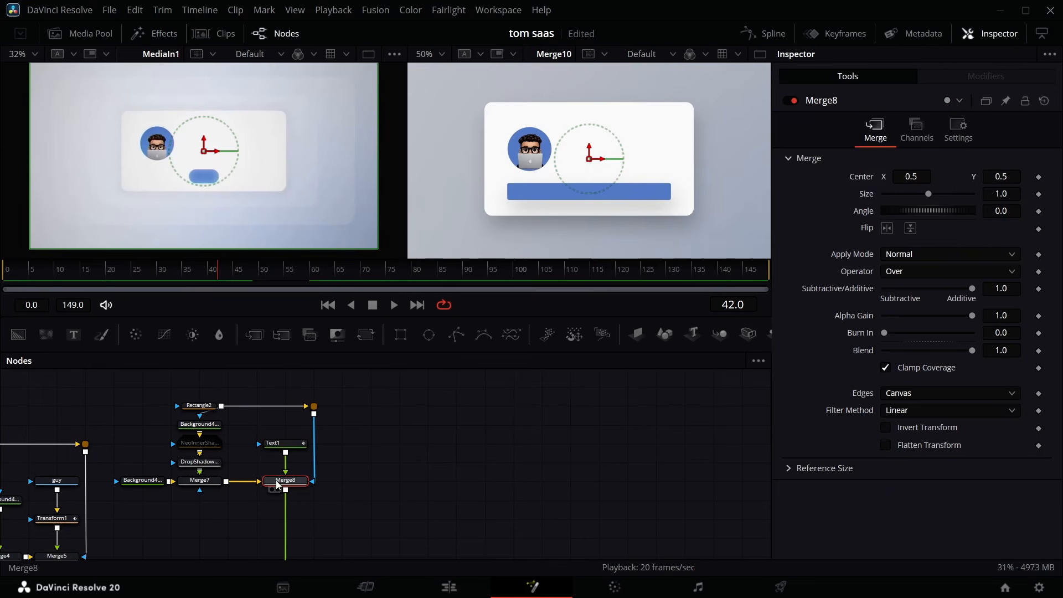
left_click(364, 335)
left_click_drag(295, 505, 295, 524)
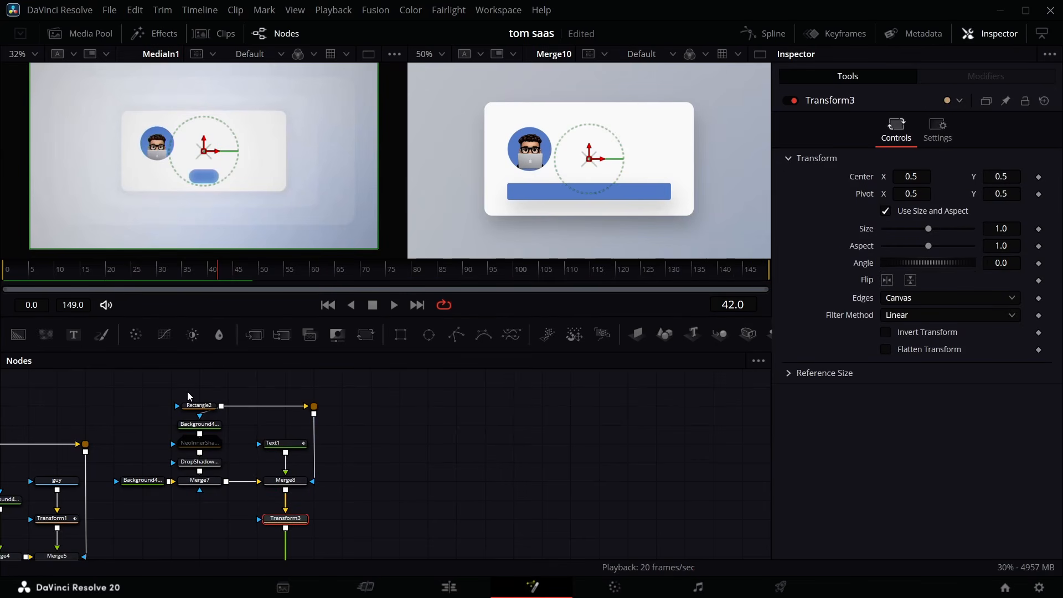
Keyframe Rectangle2's width at 0.308 and corner radius at 0.2 on frame 65
left_click(197, 408)
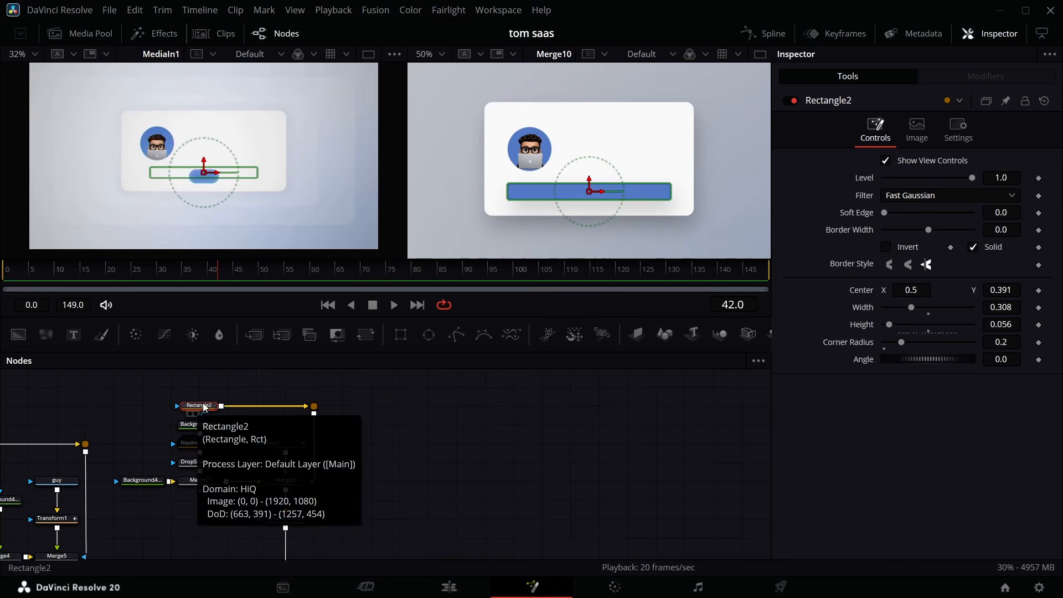
left_click_drag(242, 268, 338, 280)
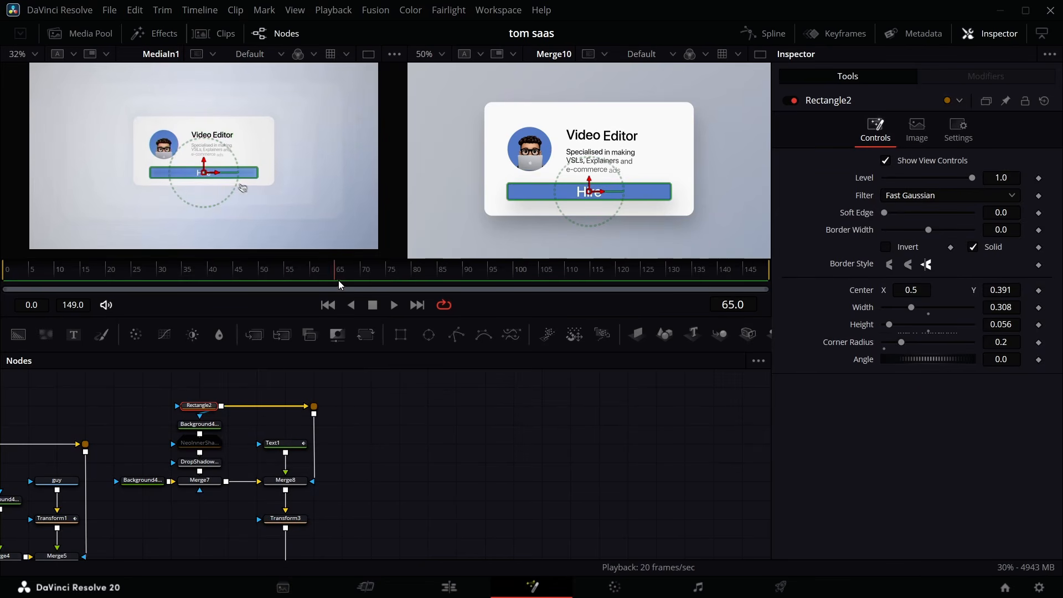
left_click(1041, 344)
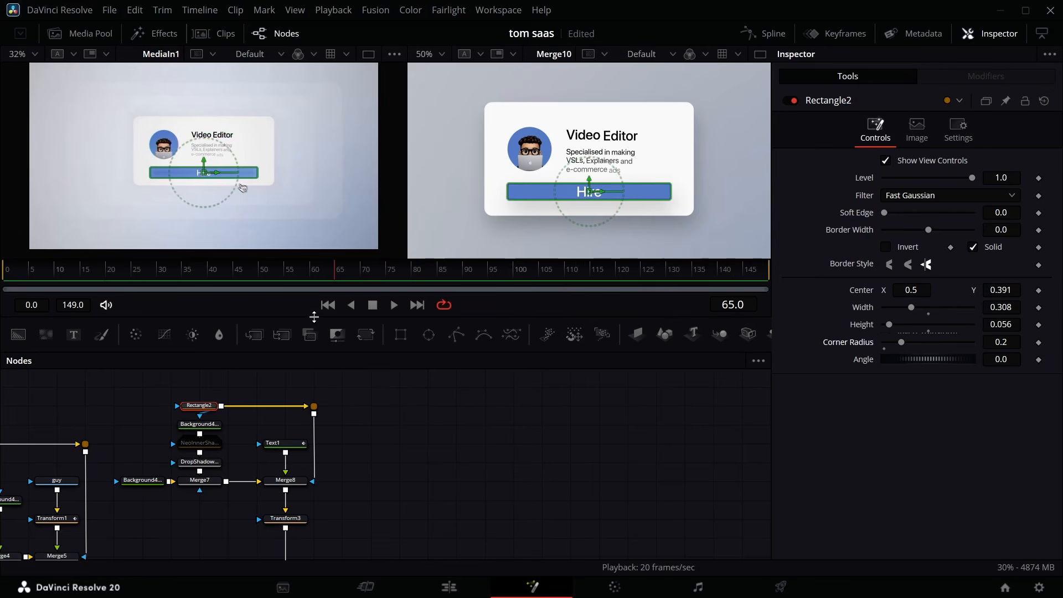
left_click(1039, 308)
left_click(1038, 343)
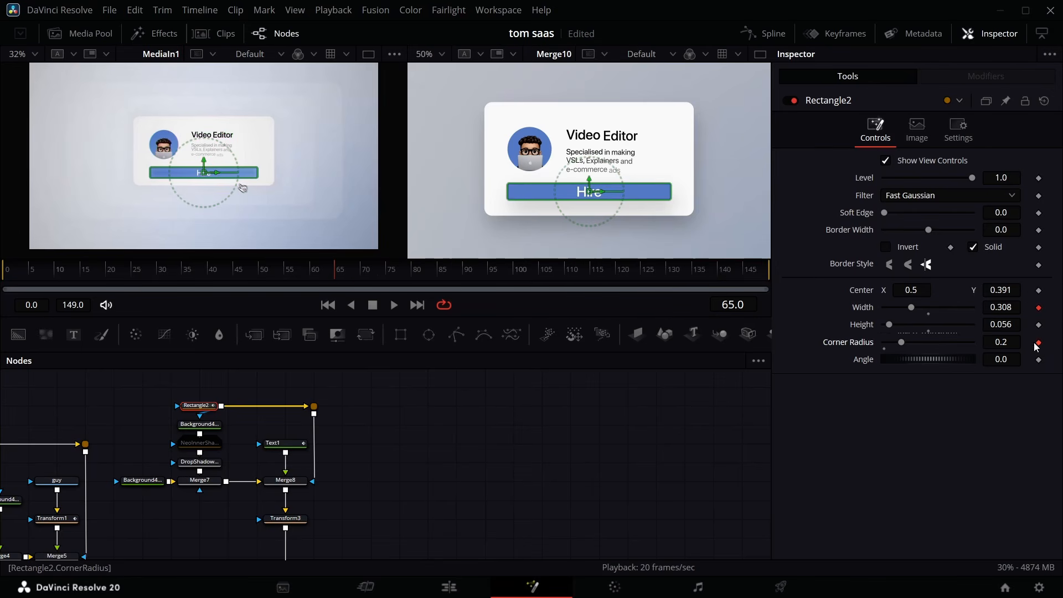
On frame 35, set Rectangle2's width to 0.029 and its corner radius to 1.0 to shape the button into a circle
left_click(182, 269)
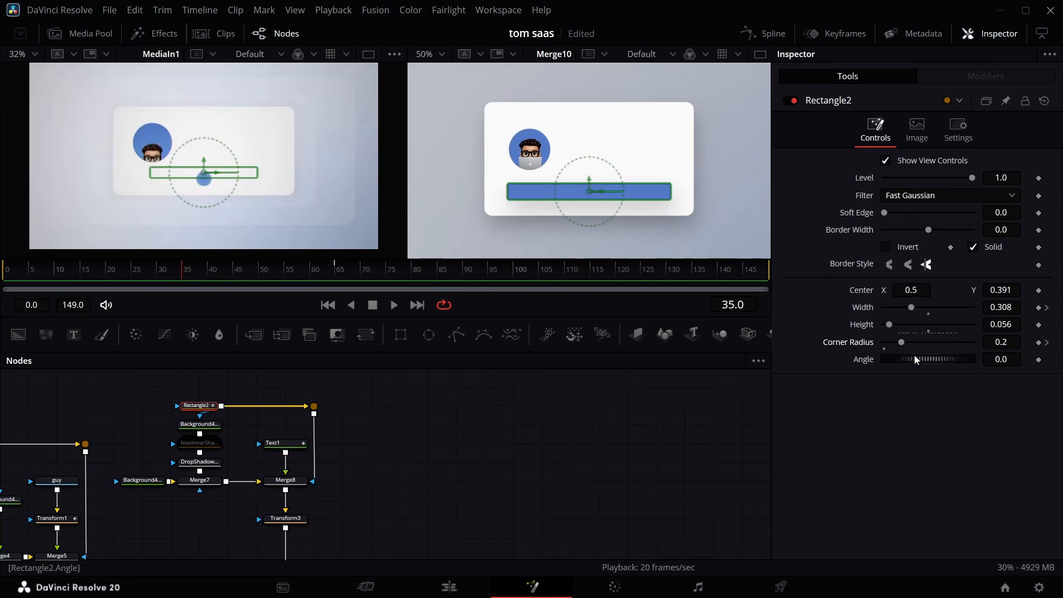
left_click_drag(1009, 307, 887, 306)
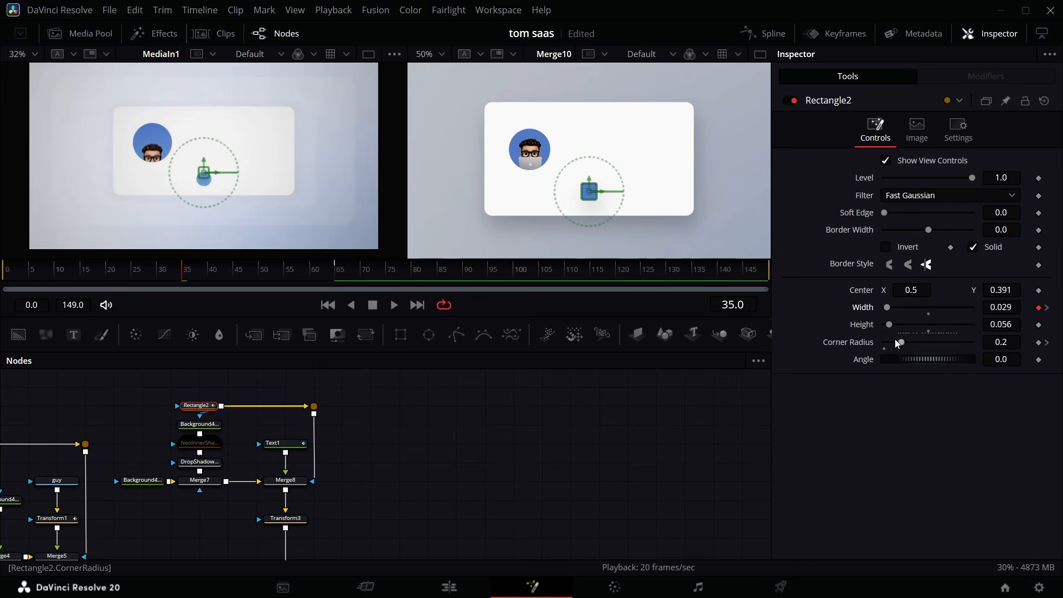
left_click_drag(895, 339, 933, 347)
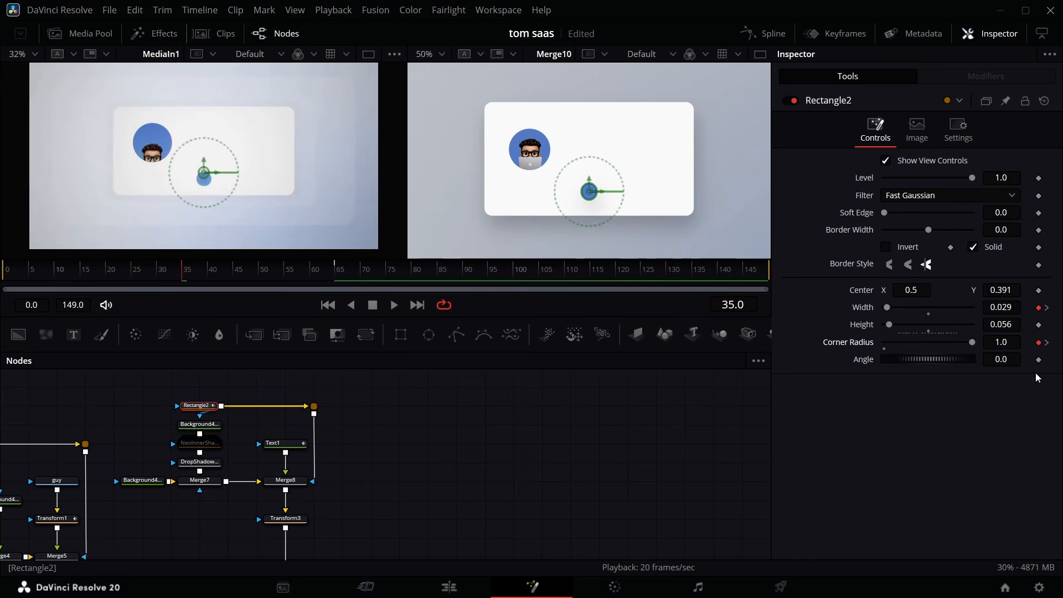
Apply the Out Cubic ease to Rectangle2's width and corner radius curves
left_click(764, 33)
left_click(708, 365)
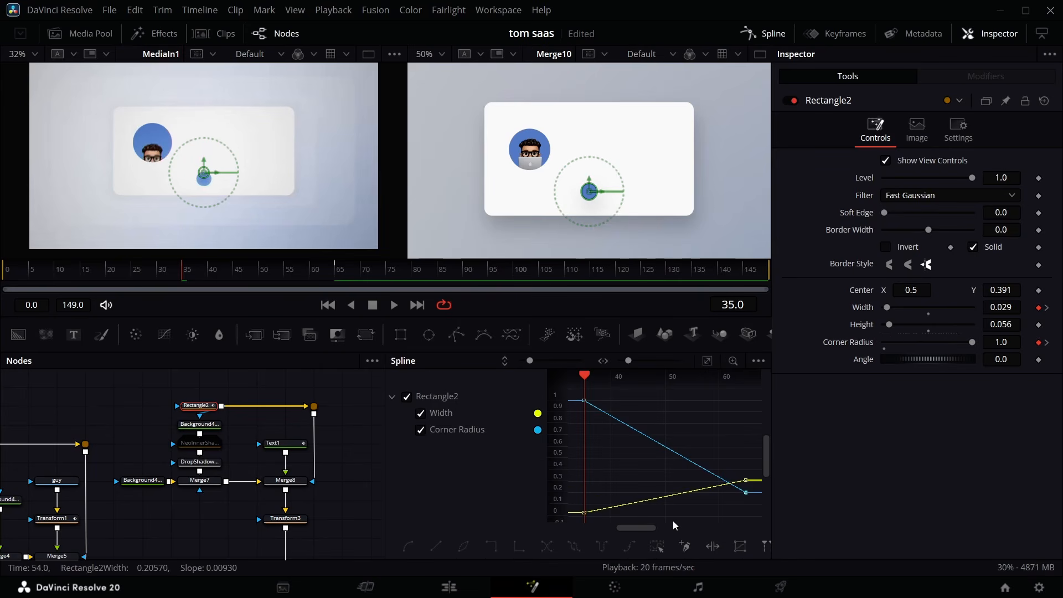
left_click(657, 546)
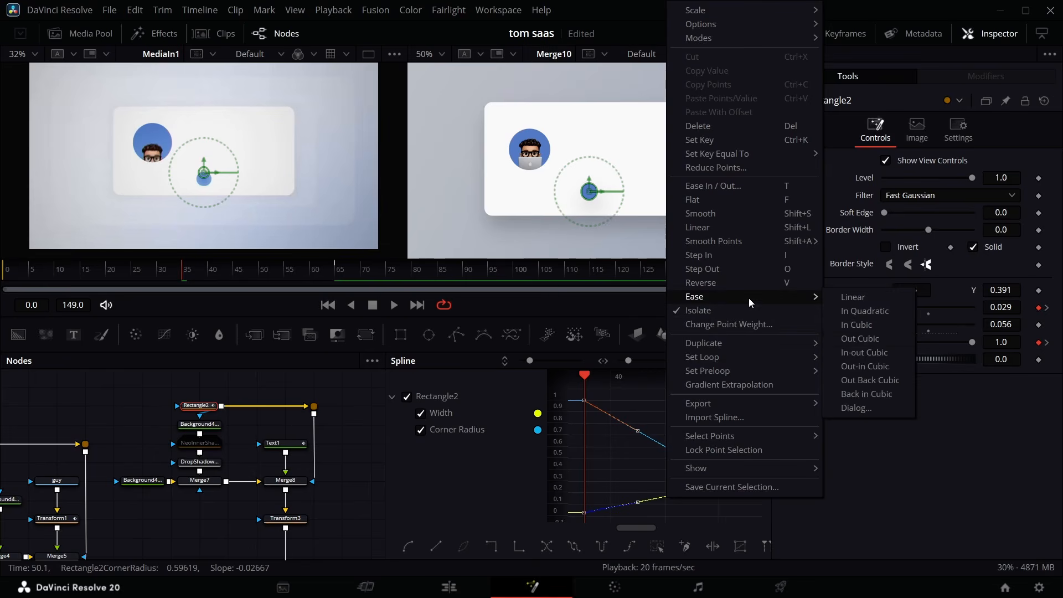
left_click(878, 338)
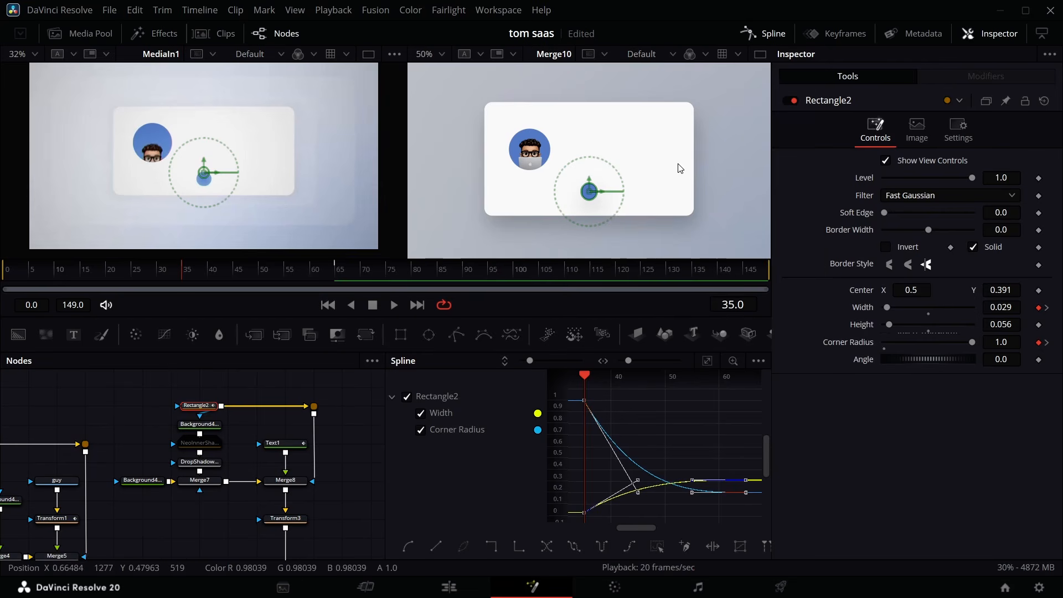
left_click(764, 41)
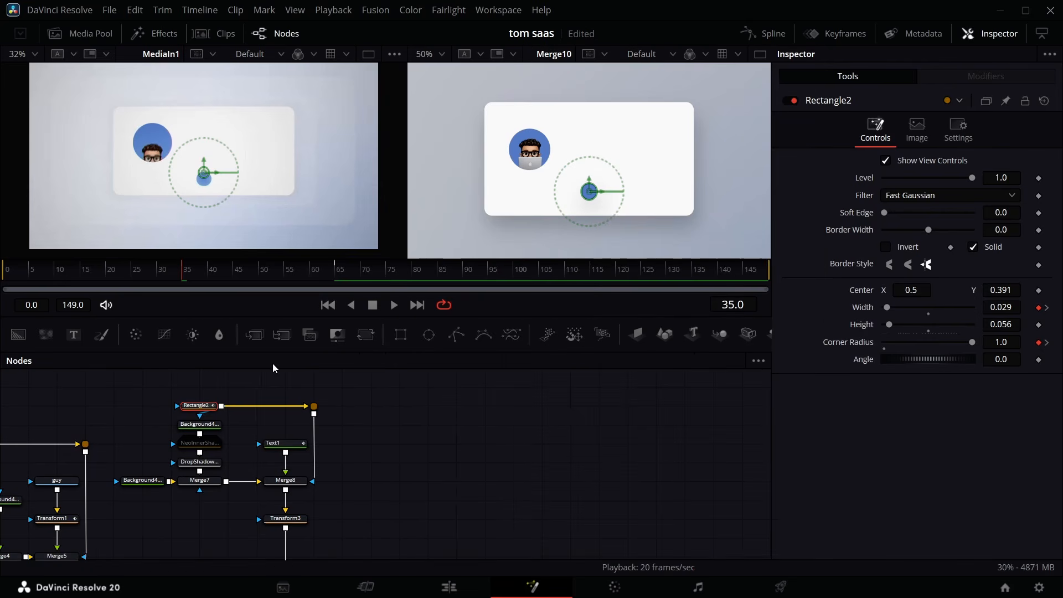
Keyframe Transform3's size at 1.0 on frame 35 and at 0.0 on frame 25
scroll(286, 487, "down", 3)
left_click(285, 442)
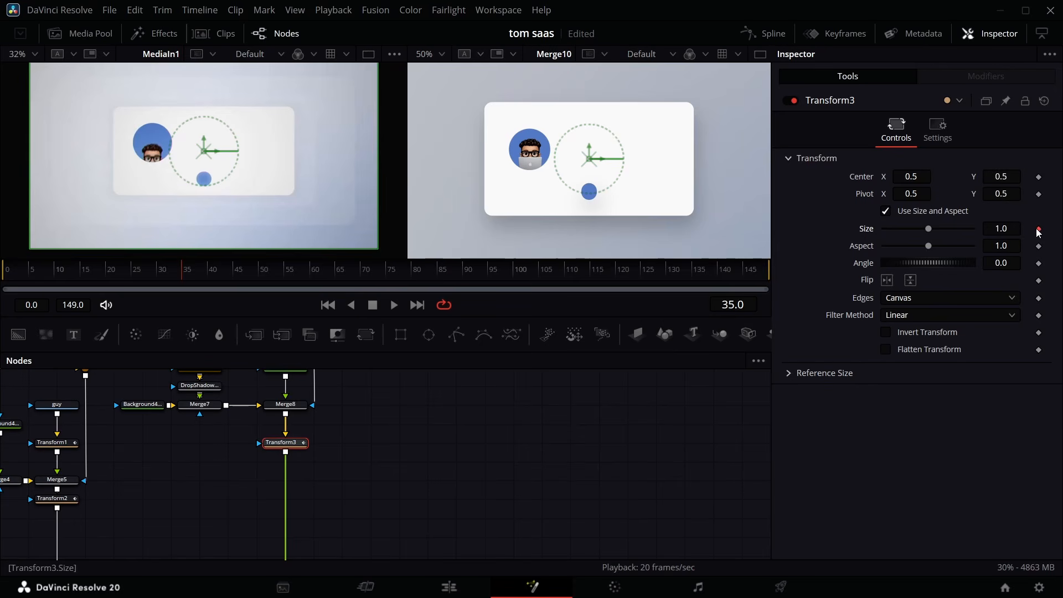
left_click_drag(136, 285, 135, 287)
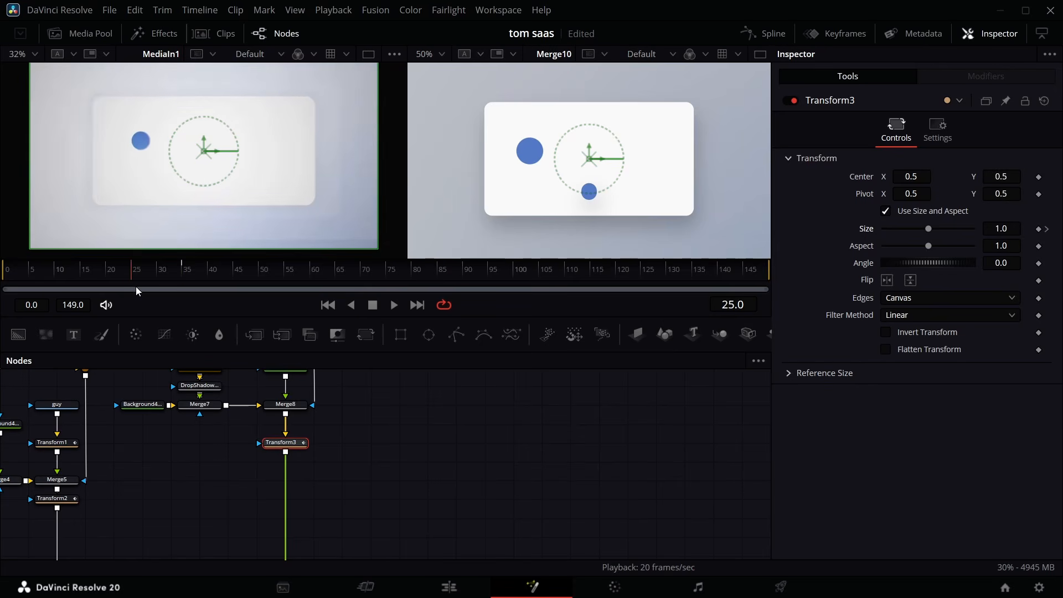
left_click_drag(928, 229, 749, 258)
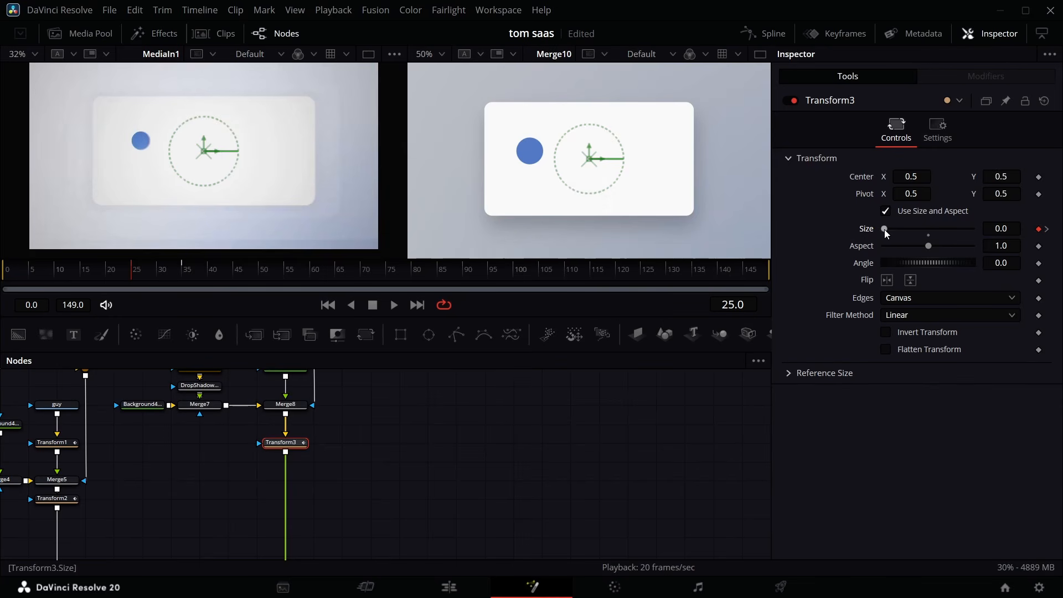
Temporarily enlarge Transform3 to size 0.98, set its pivot Y to 0.393 on the button circle, and return the size to 0.0
left_click_drag(885, 230, 928, 228)
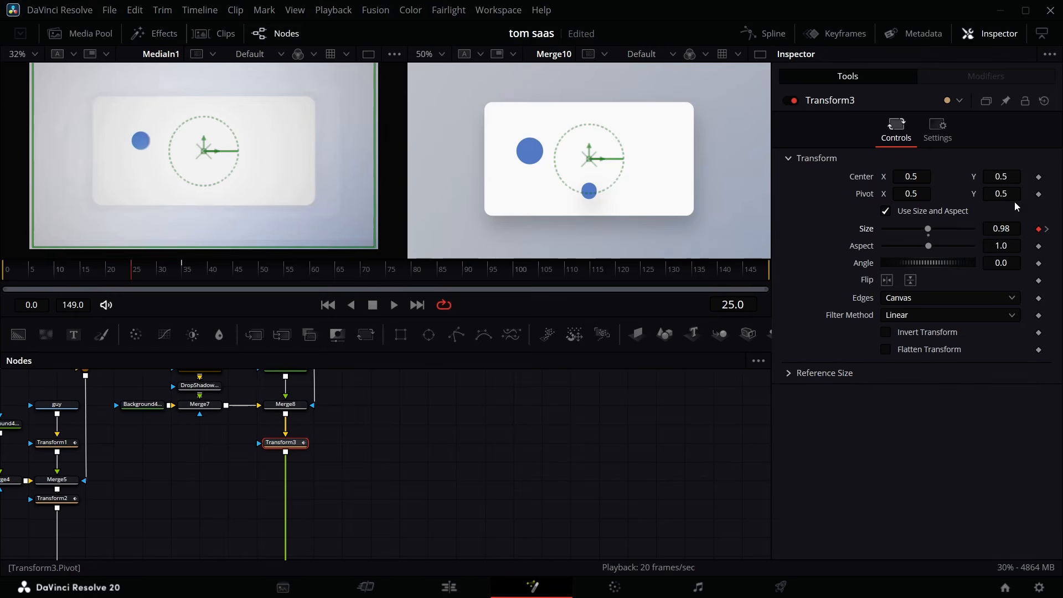
left_click_drag(1001, 194, 943, 194)
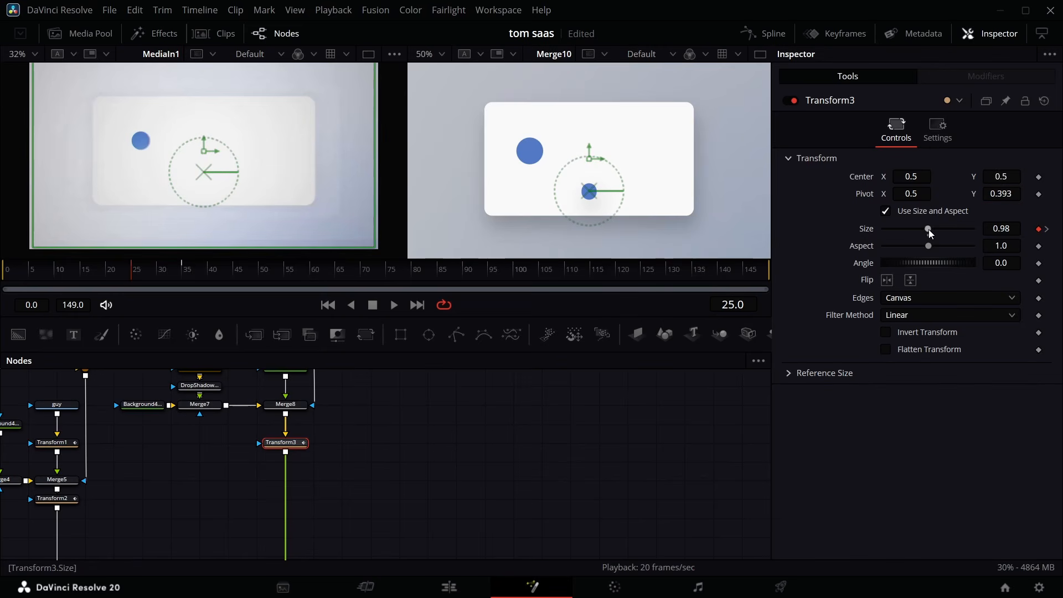
left_click_drag(929, 229, 485, 289)
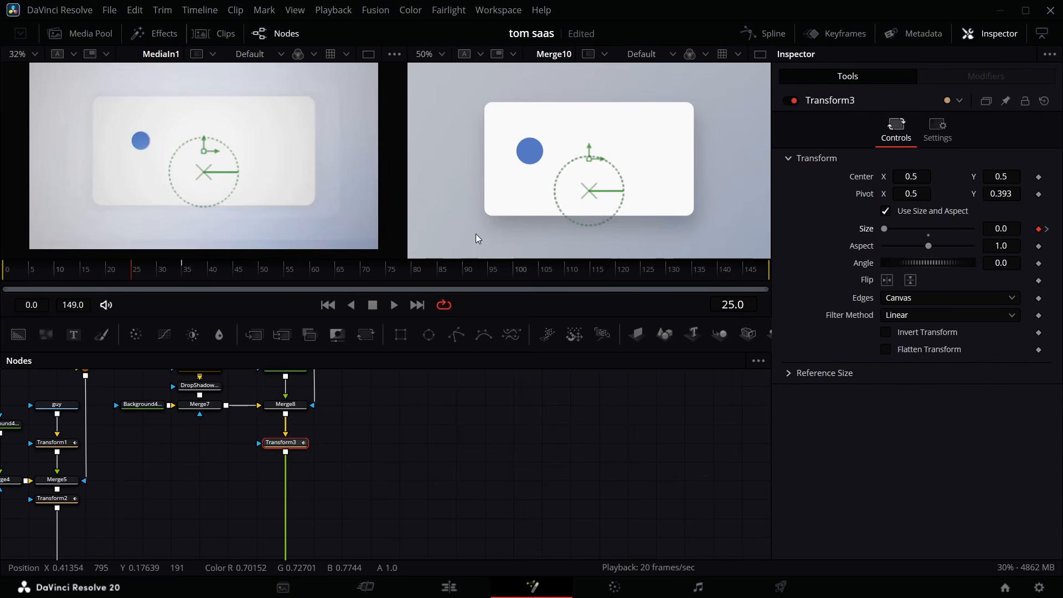
Flatten Transform3's size curve, pull the first keyframe's handle steeply upward for a fast start, and play back the animation
left_click(768, 32)
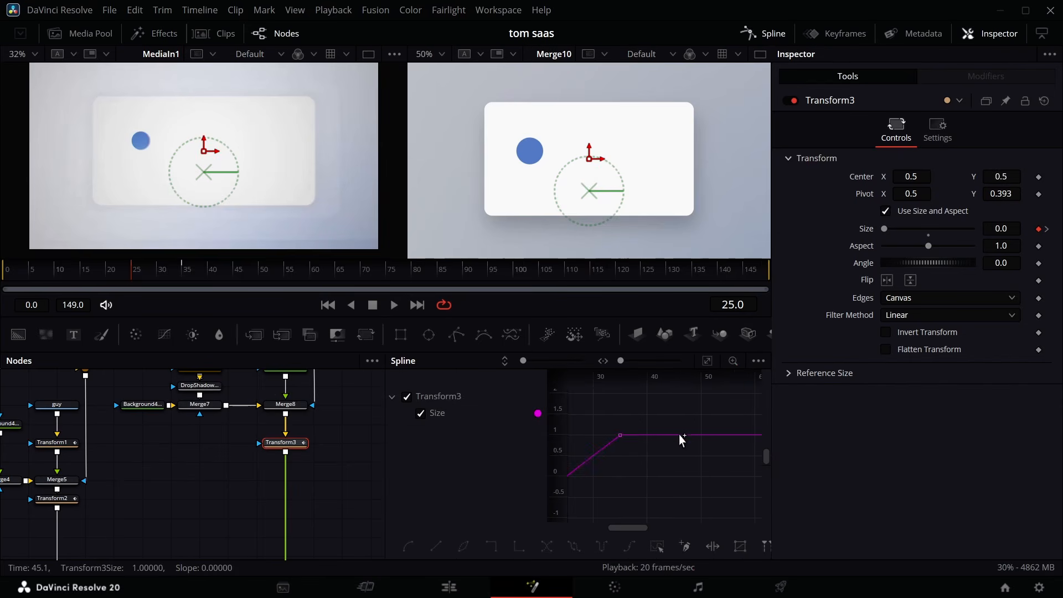
scroll(679, 435, "right", 1)
scroll(660, 459, "left", 3)
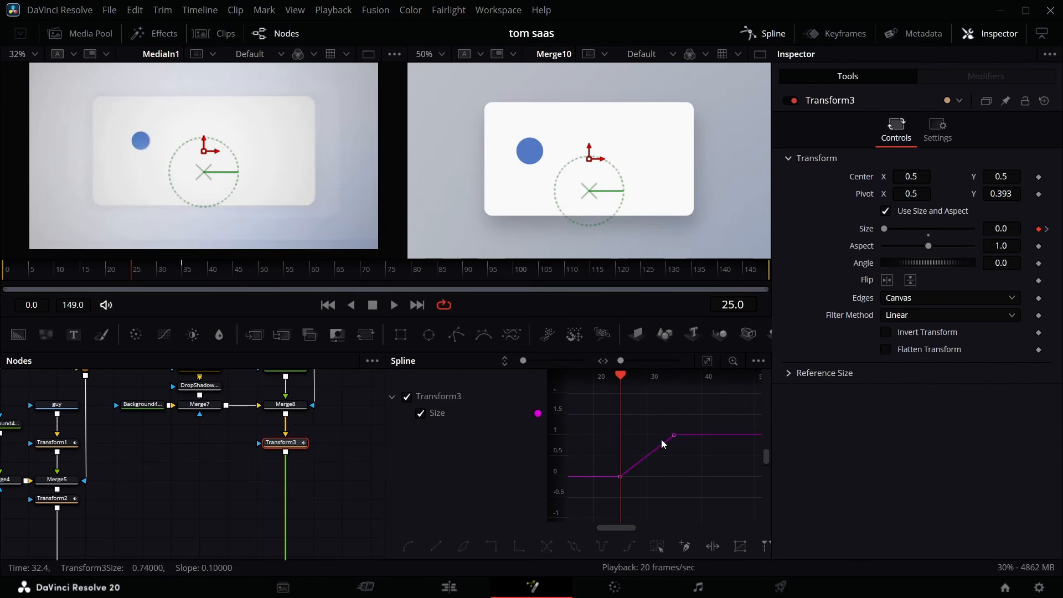
left_click(658, 544)
left_click_drag(638, 477, 622, 457)
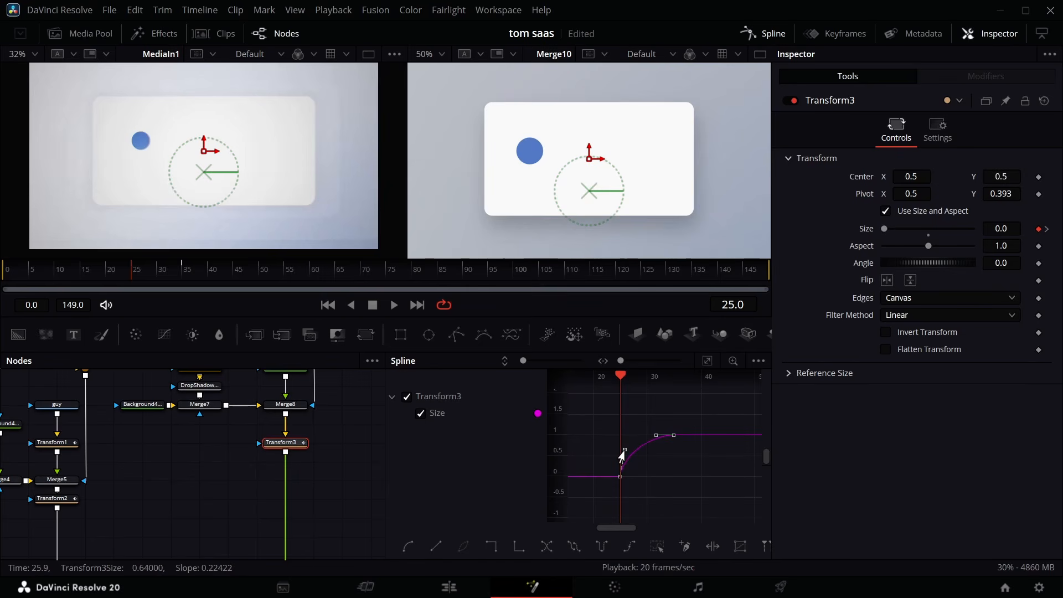
left_click(751, 33)
key("space")
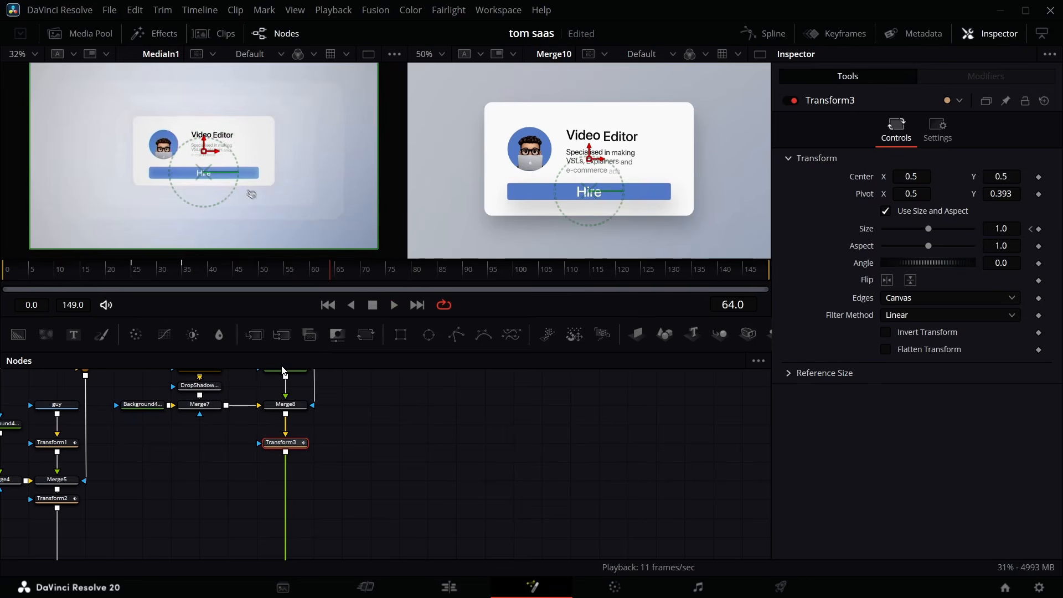
key("space")
Add cursor.png from the media pool to the node graph above and beside Merge9
scroll(297, 255, "down", 1)
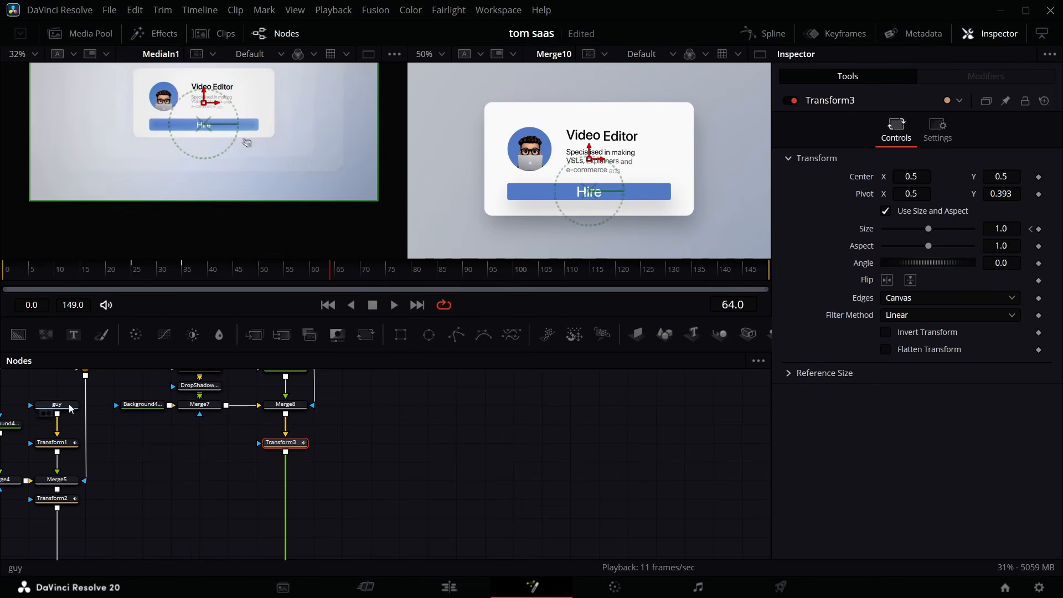
scroll(70, 408, "down", 3)
left_click(83, 33)
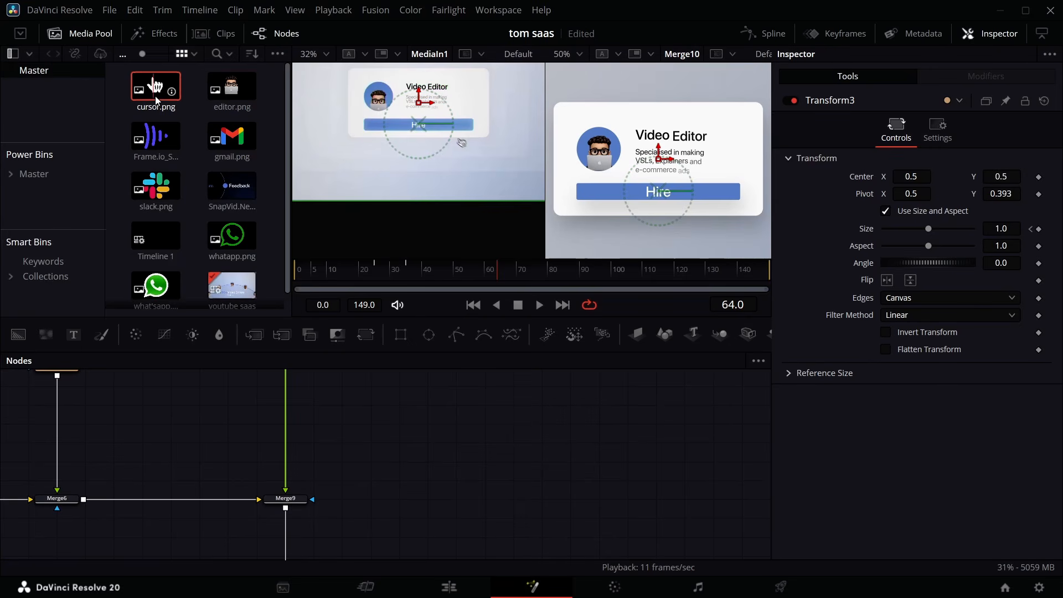
left_click_drag(372, 417, 372, 418)
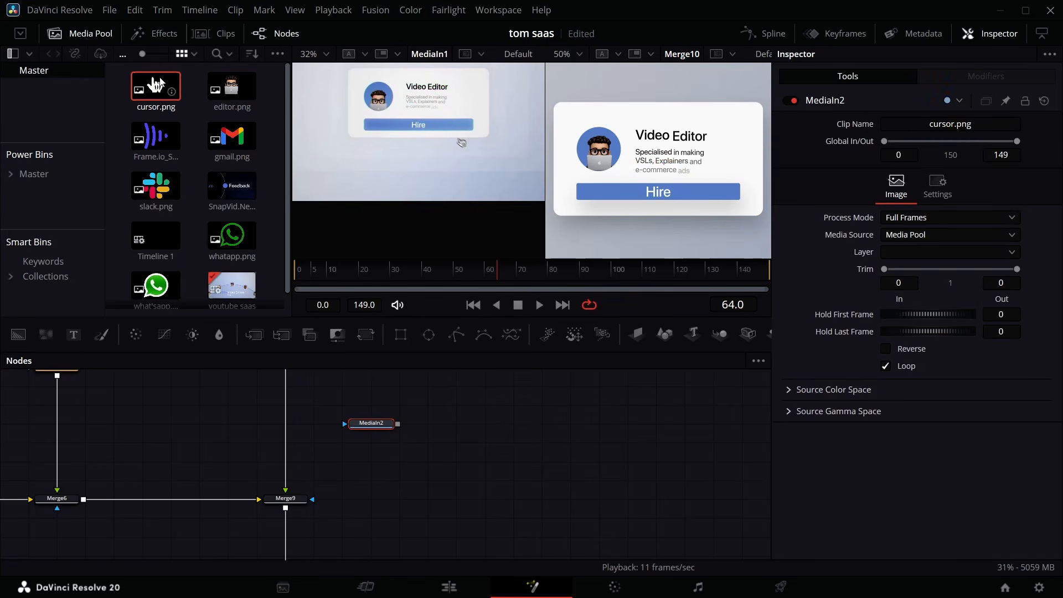
left_click(83, 33)
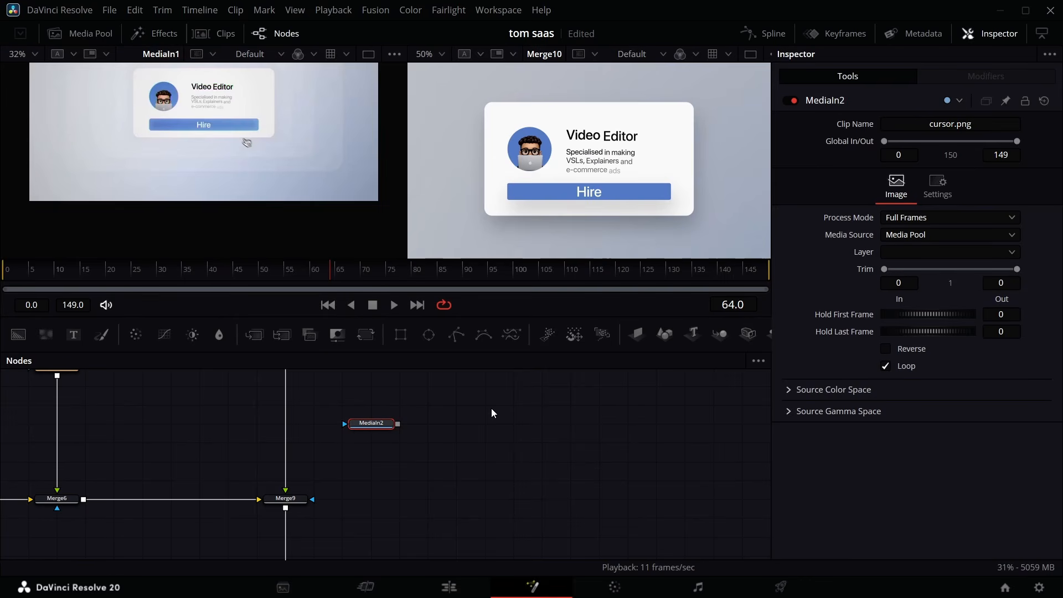
Rename the cursor image node as cus and merge it over Merge9's output
key("F2")
type("cus")
key("Return")
left_click_drag(399, 424, 286, 501)
Insert a Transform node after the cus node and set its size to 0.05
left_click(371, 456)
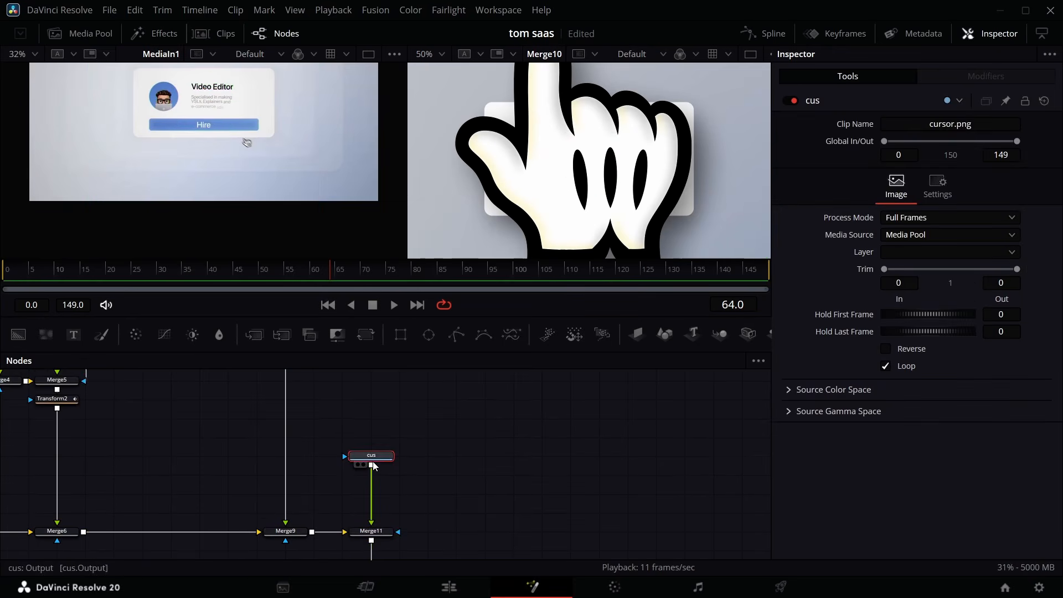
left_click(365, 337)
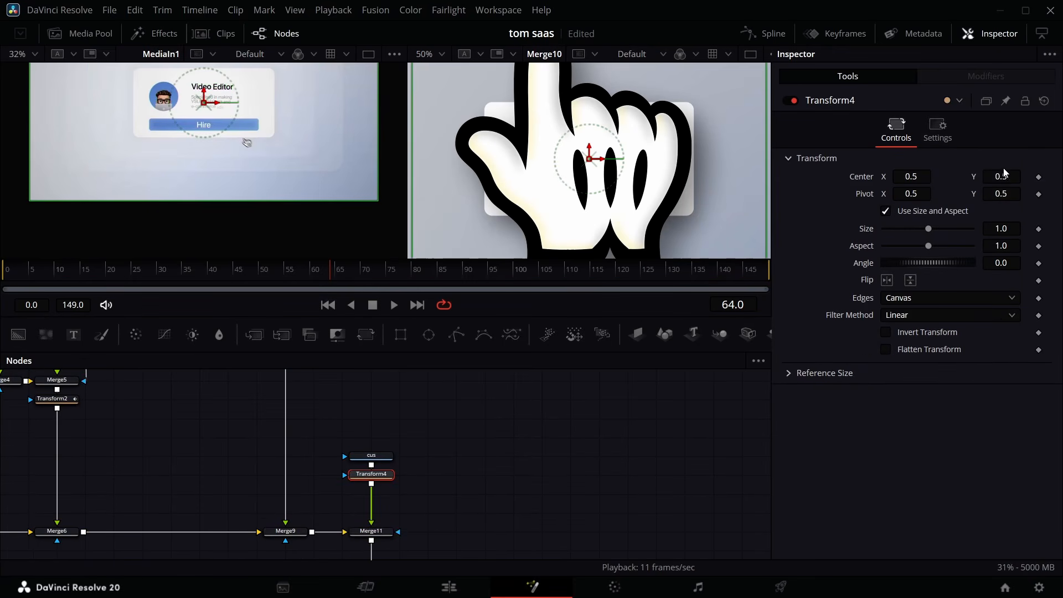
left_click_drag(1011, 228, 850, 228)
left_click_drag(849, 229, 838, 228)
Place the cursor over the Hire button at X 0.542968, Y 0.389859 and keyframe Transform4's center on frame 85
left_click_drag(589, 159, 606, 203)
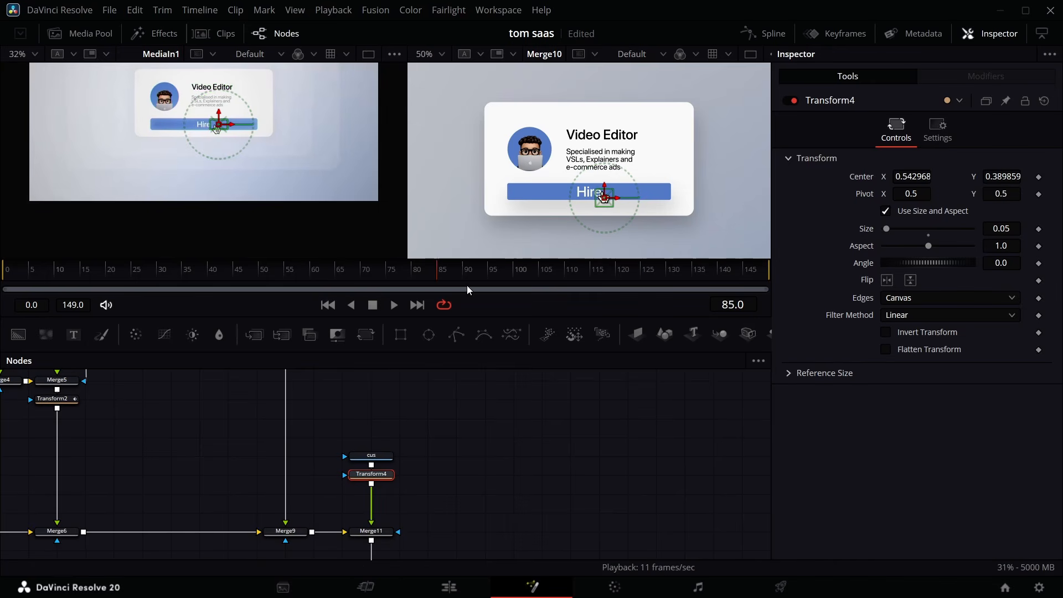
left_click(1040, 178)
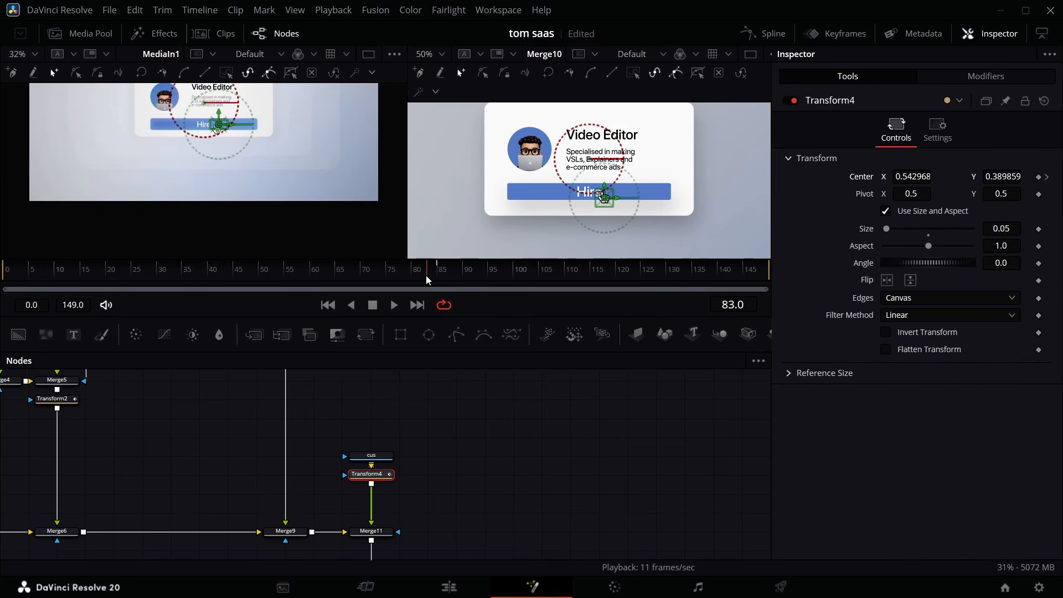
Keyframe the cursor's start position on frame 55 beyond the canvas's lower-right area at X 0.895969, Y 0.051859
left_click_drag(427, 275, 287, 272)
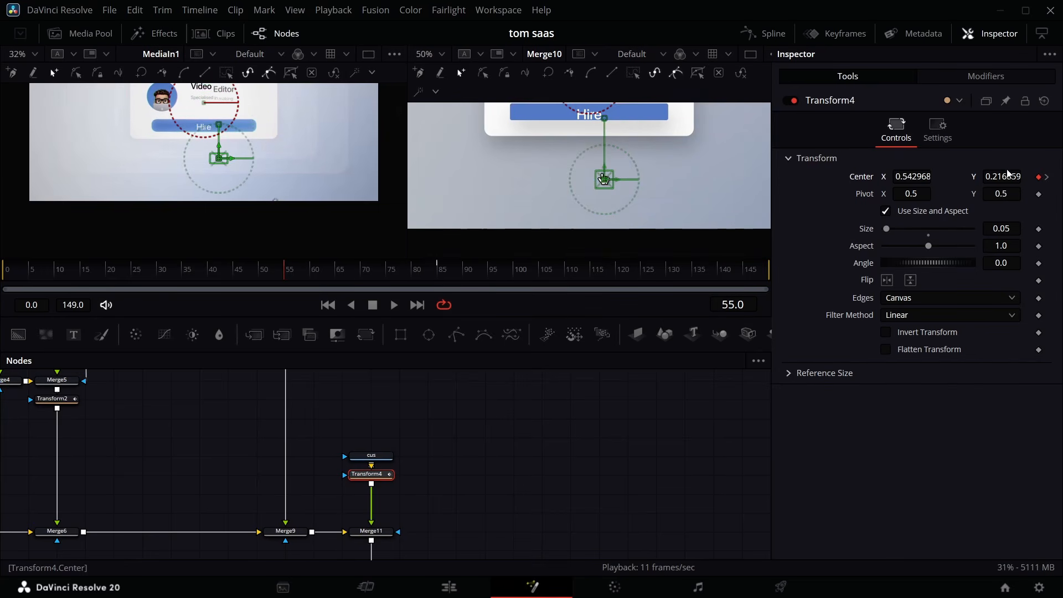
mouse_move(1007, 173)
left_mouse_down()
mouse_move(920, 173)
mouse_move(987, 173)
left_mouse_up()
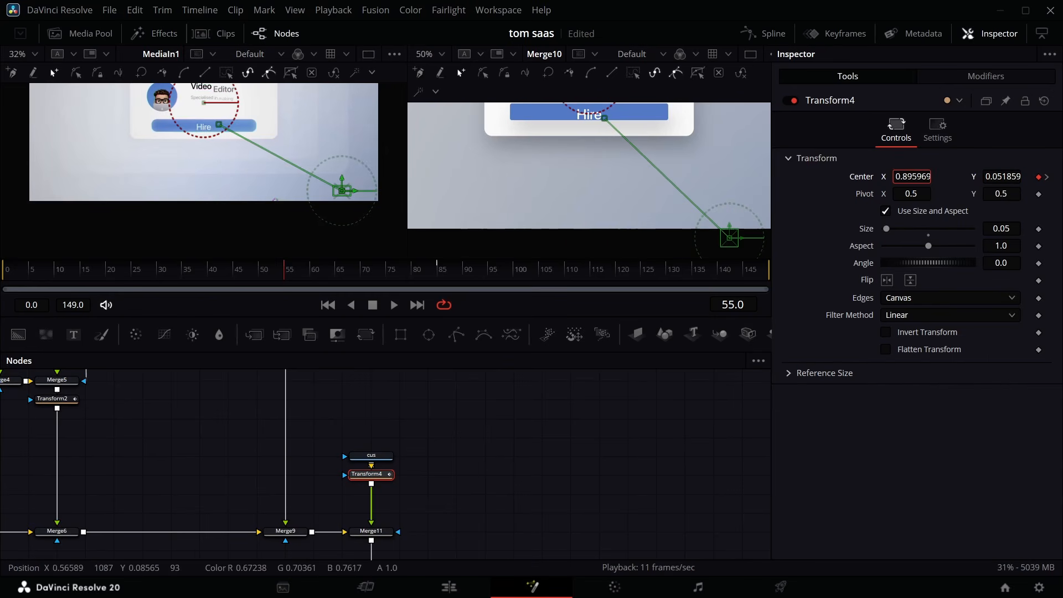
left_click_drag(731, 163, 629, 288)
Bend the cursor's motion path into a smooth outward arc and shift its frame 55 center to X 1.005969
left_click_drag(637, 199, 686, 151)
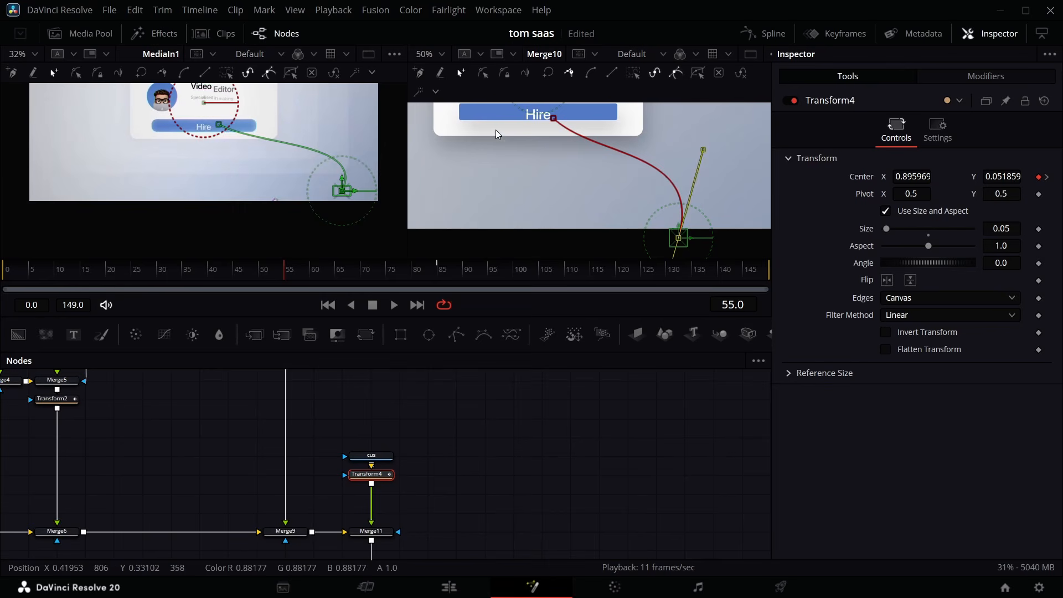
left_click(554, 118)
left_click_drag(596, 158, 644, 123)
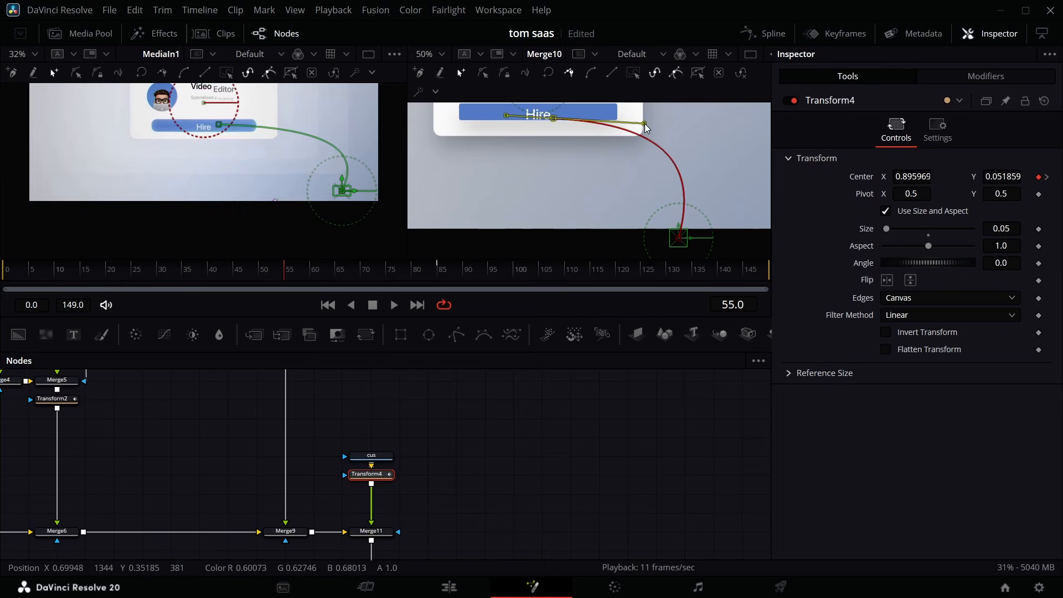
scroll(625, 157, "up", 2)
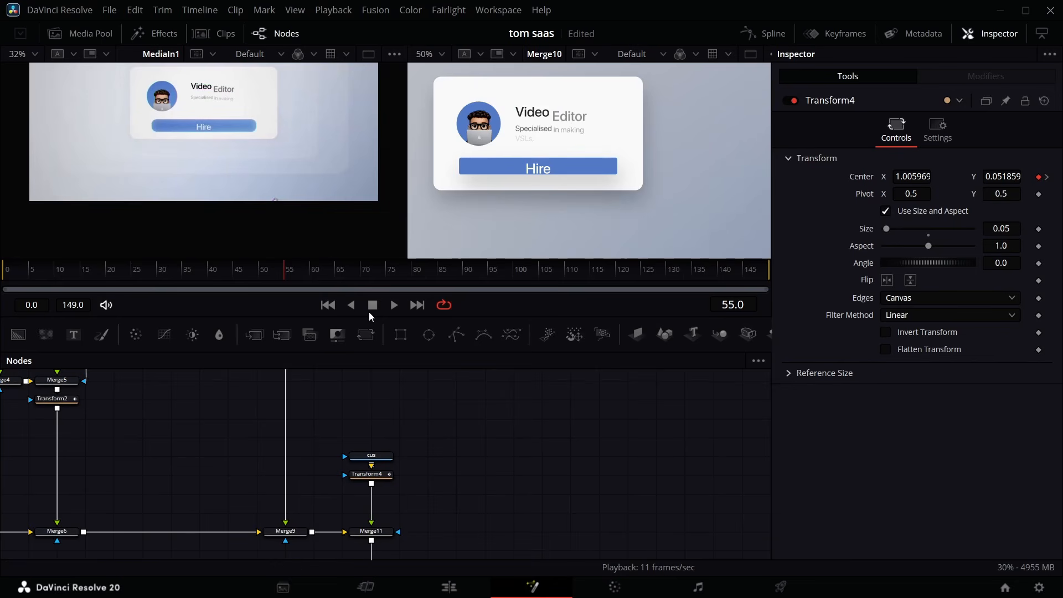
Keyframe Transform4's size at 0.05 on frames 84 and 92, with a dip to 0.0325 on frame 89
left_click_drag(288, 268, 440, 280)
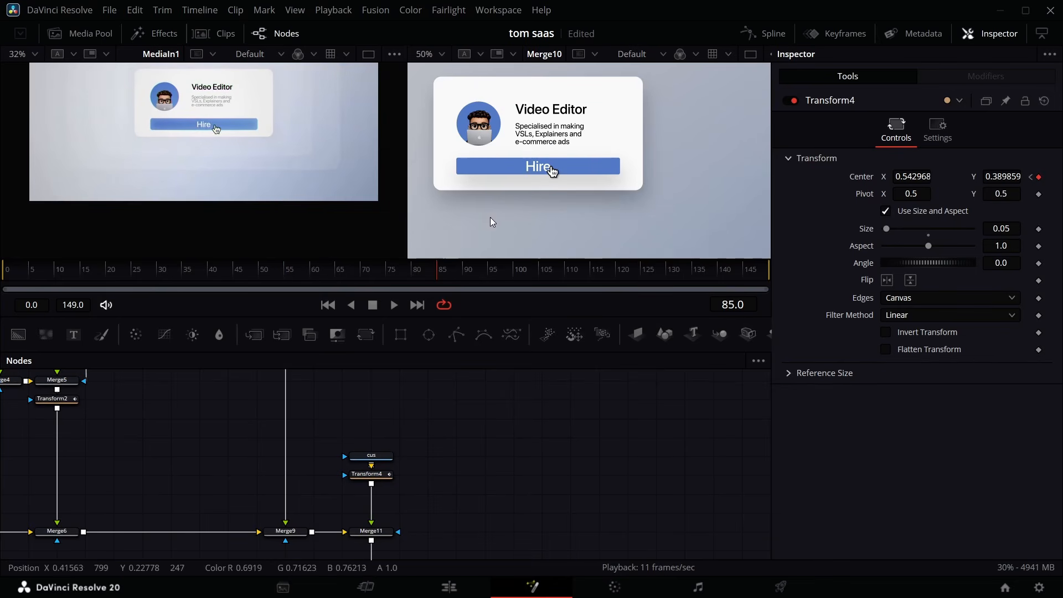
left_click_drag(440, 277, 432, 277)
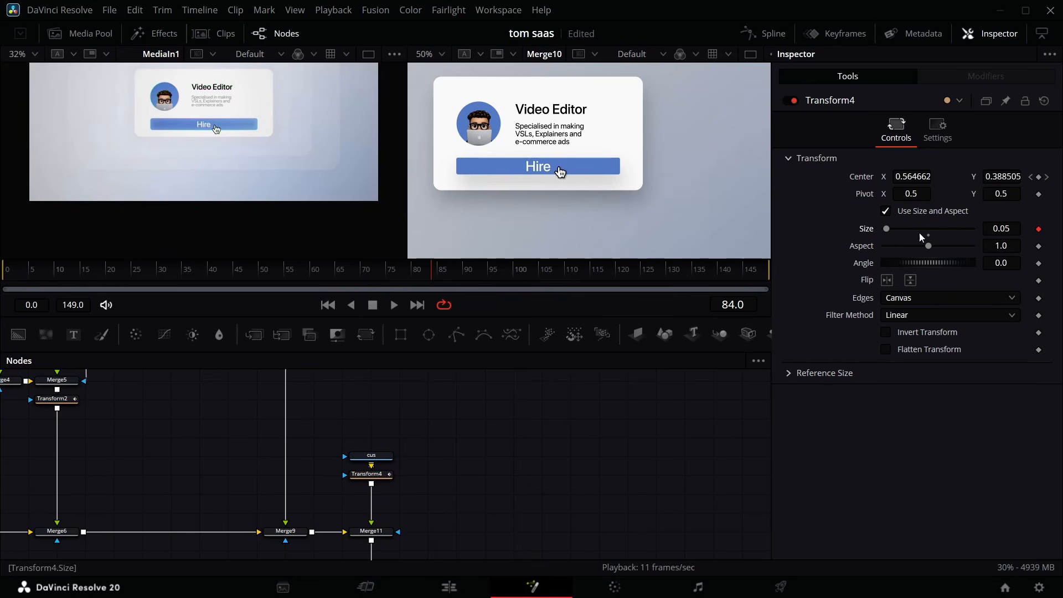
left_click(457, 270)
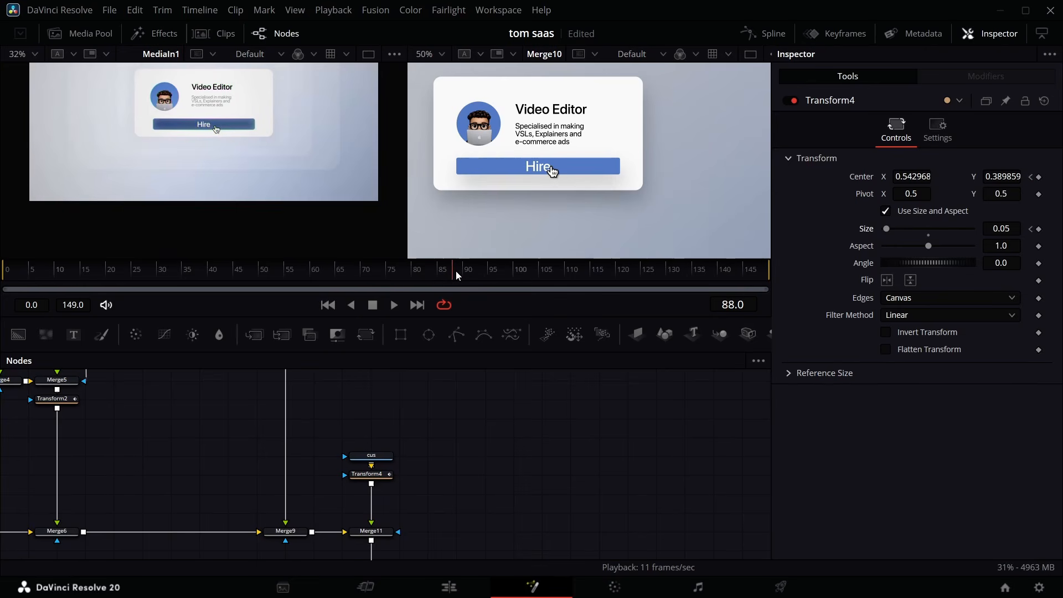
left_click(459, 271)
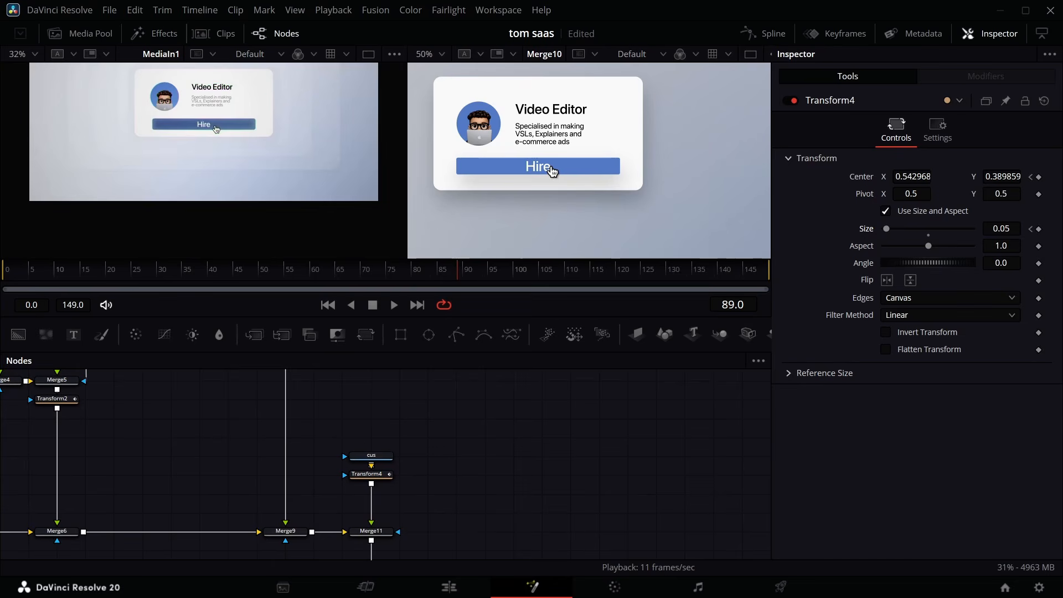
left_click(1040, 229)
left_click(477, 274)
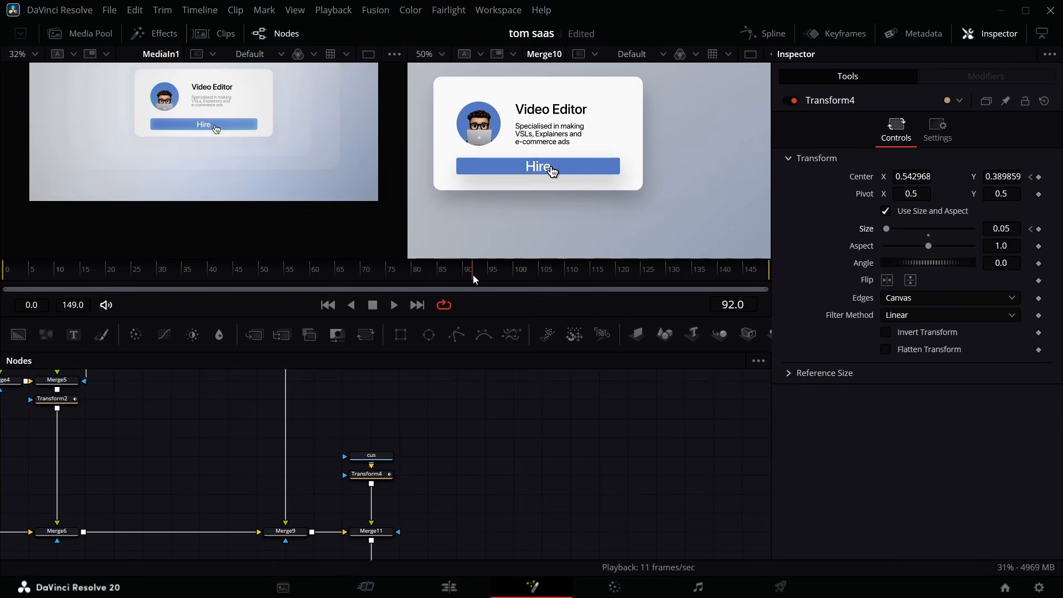
left_click(1031, 229)
left_click(1016, 229)
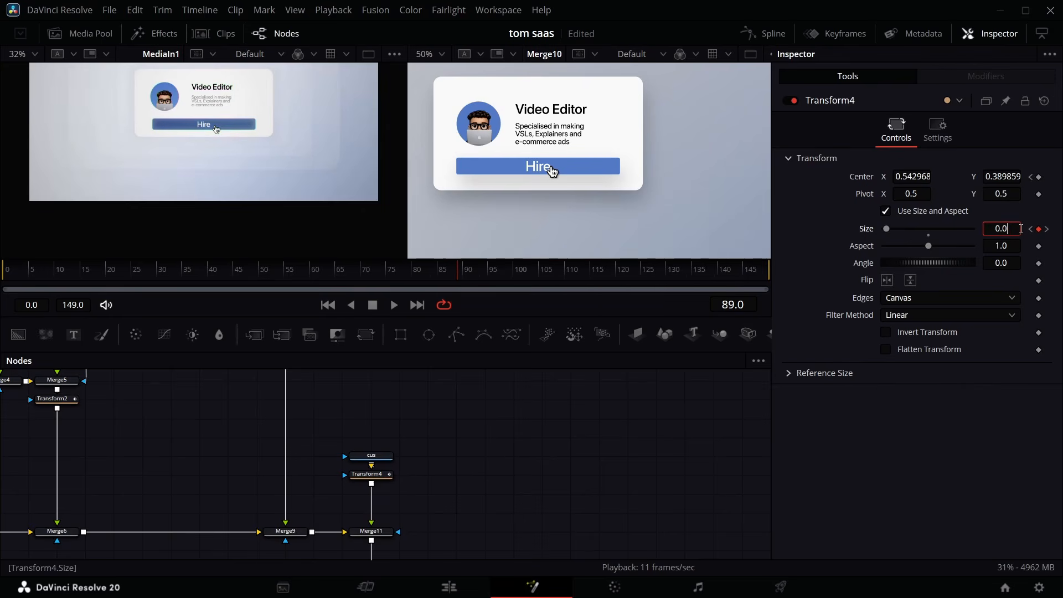
key("Return")
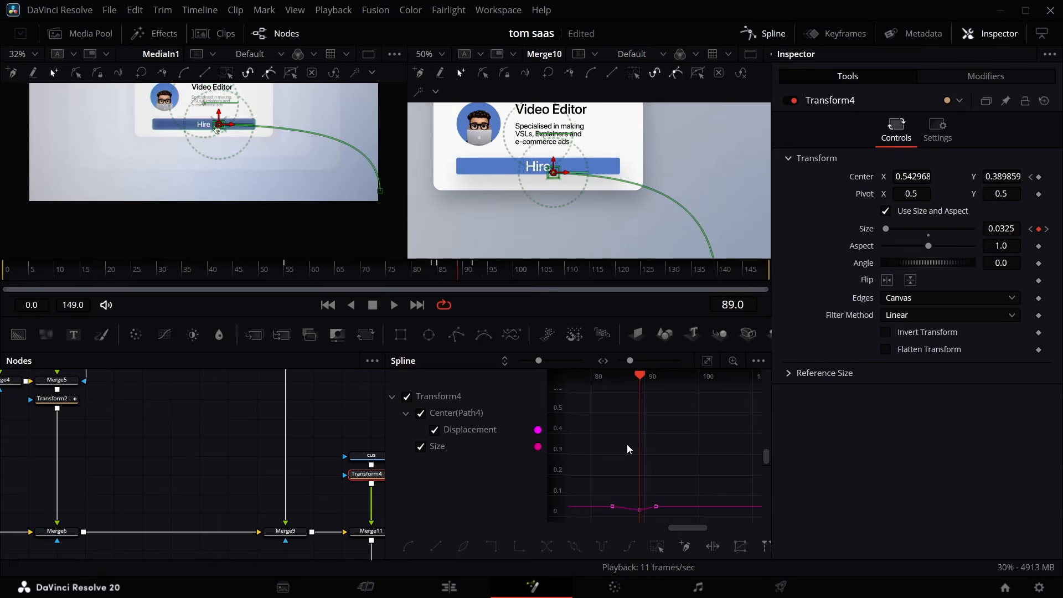
Isolate the cursor's Displacement spline and reshape it into a curve that starts fast and eases into frame 85
left_click(708, 360)
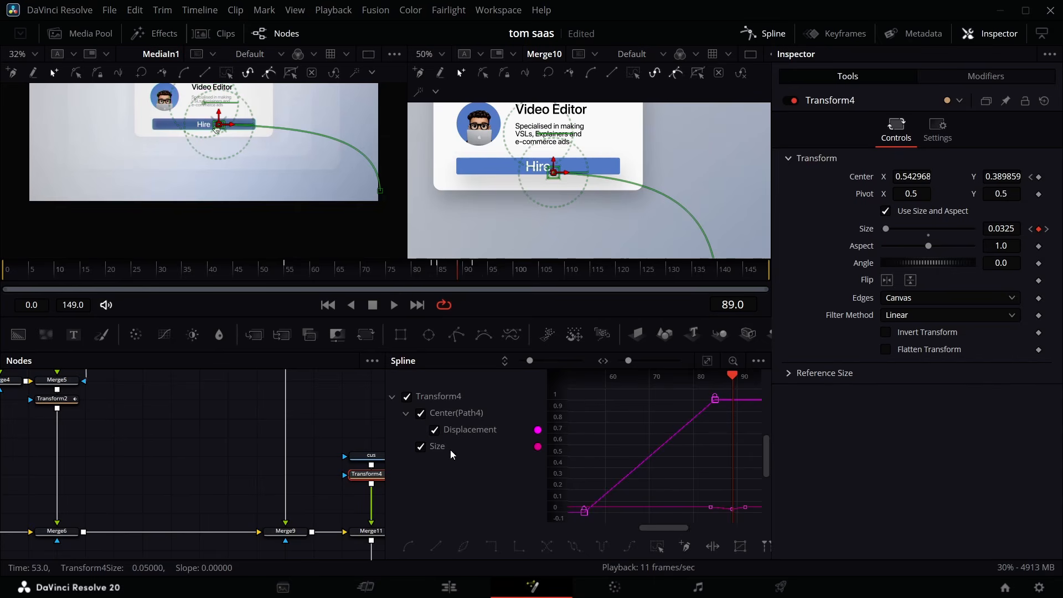
left_click(420, 447)
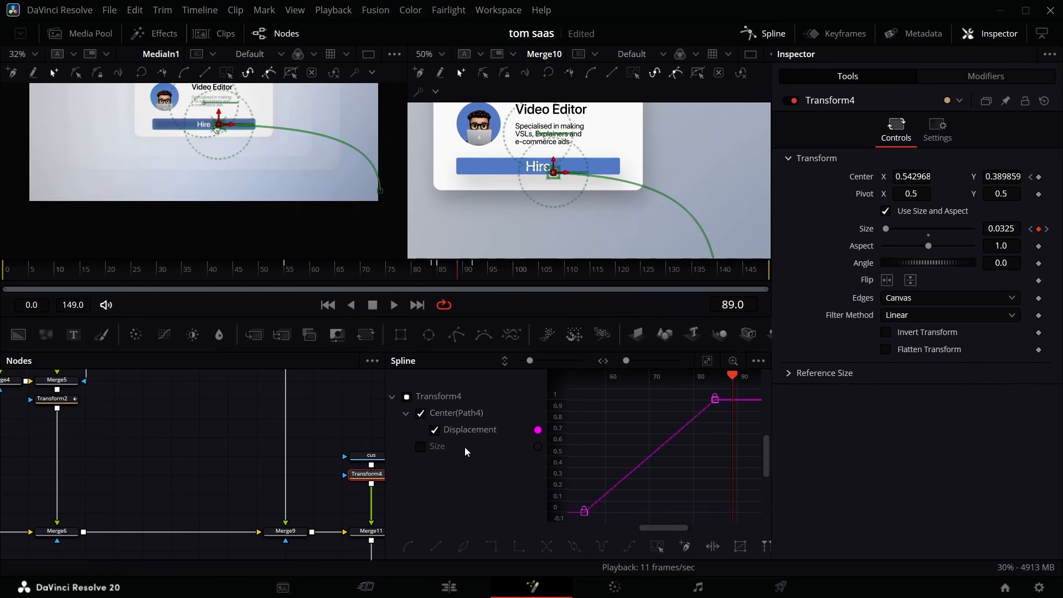
key("ctrl+a")
key("f")
left_click_drag(628, 513, 605, 440)
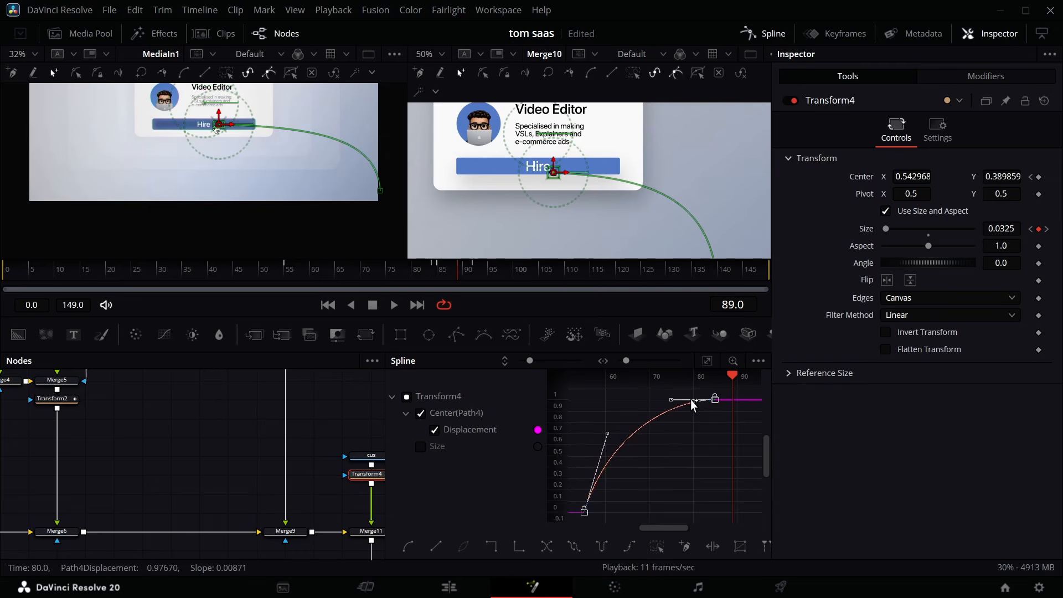
Isolate Transform4's Size spline, fit its keyframes in the graph and smooth all three of them
left_click(422, 413)
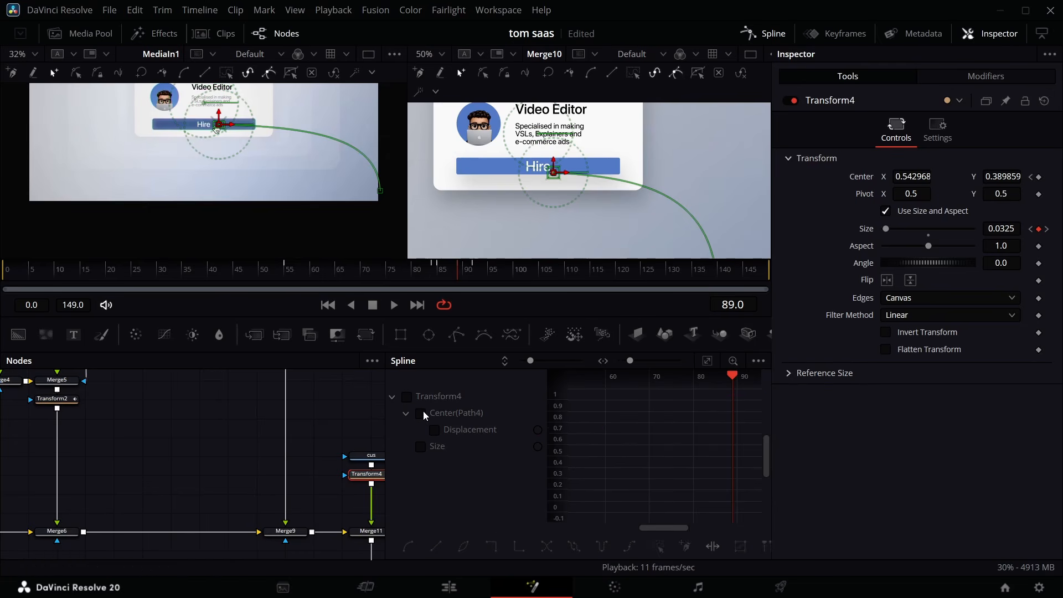
left_click(420, 447)
left_click(663, 543)
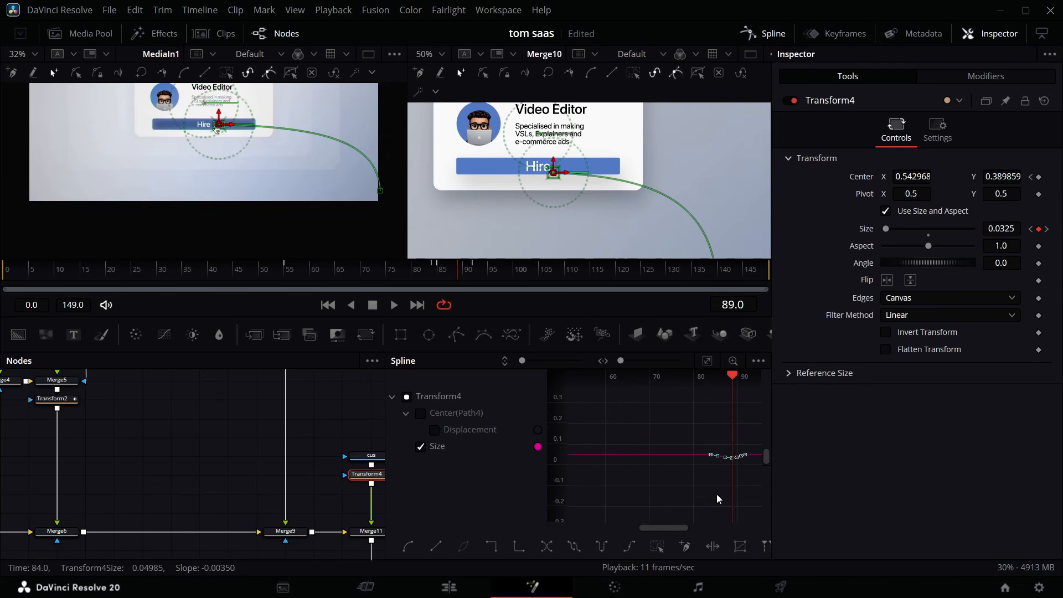
key("ctrl+f")
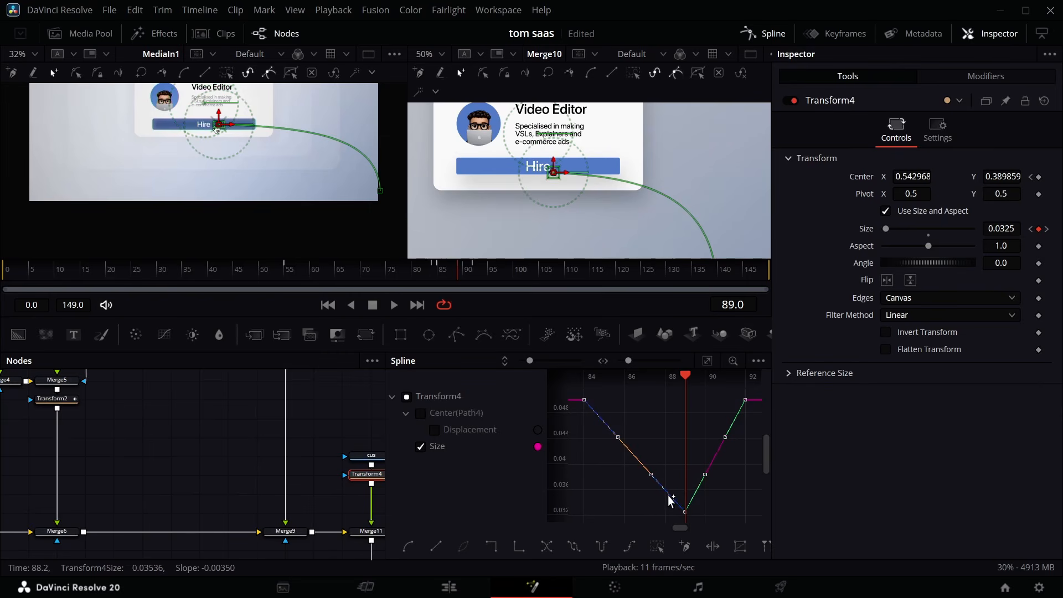
key("shift+s")
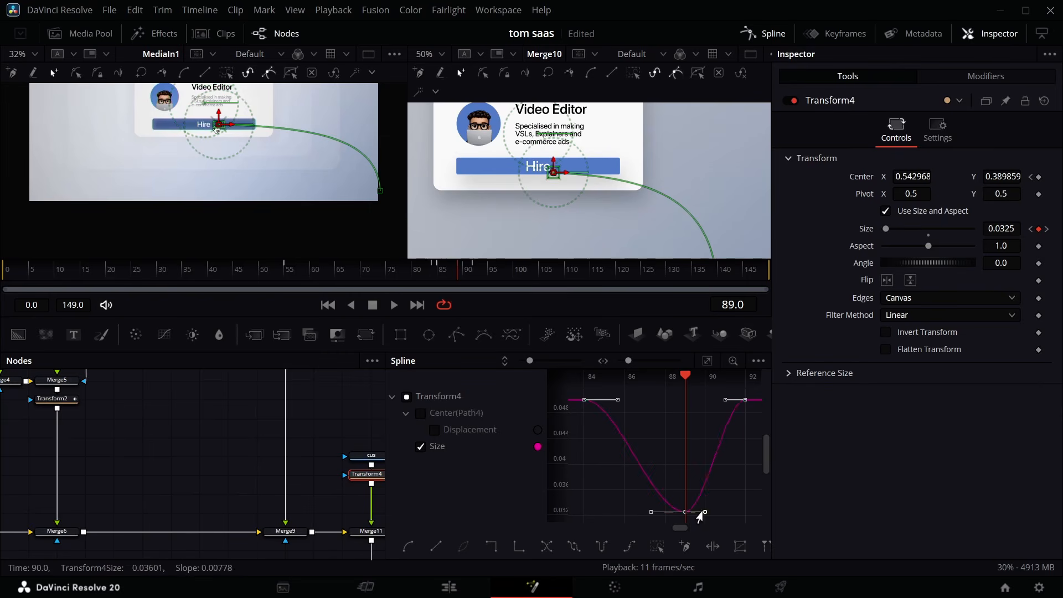
Lengthen the horizontal handles of the Size keyframes on frames 84, 89 and 92, and close the spline editor
left_click_drag(651, 512, 646, 512)
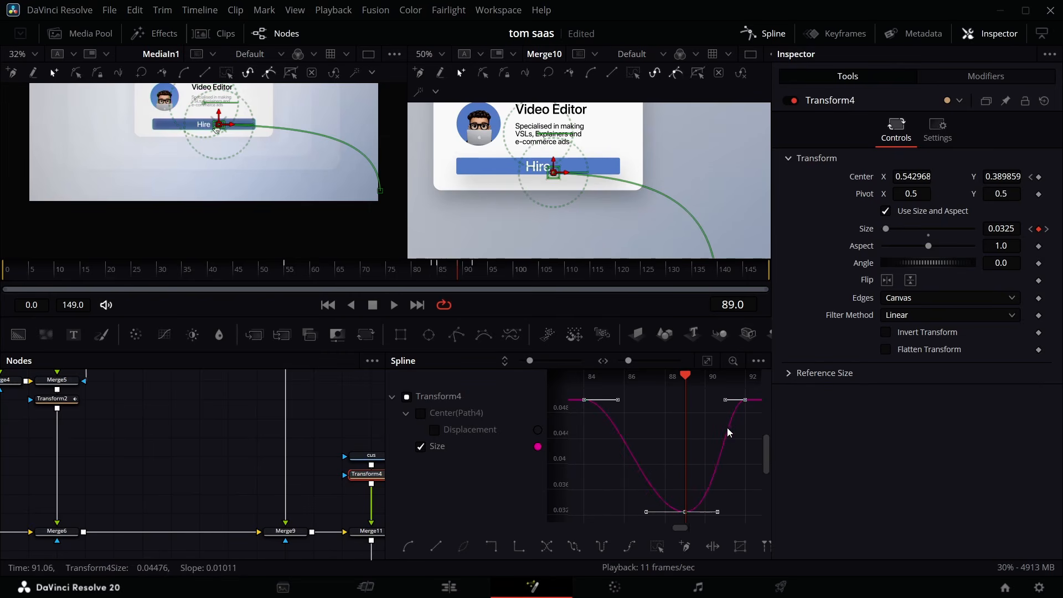
left_click_drag(725, 399, 697, 399)
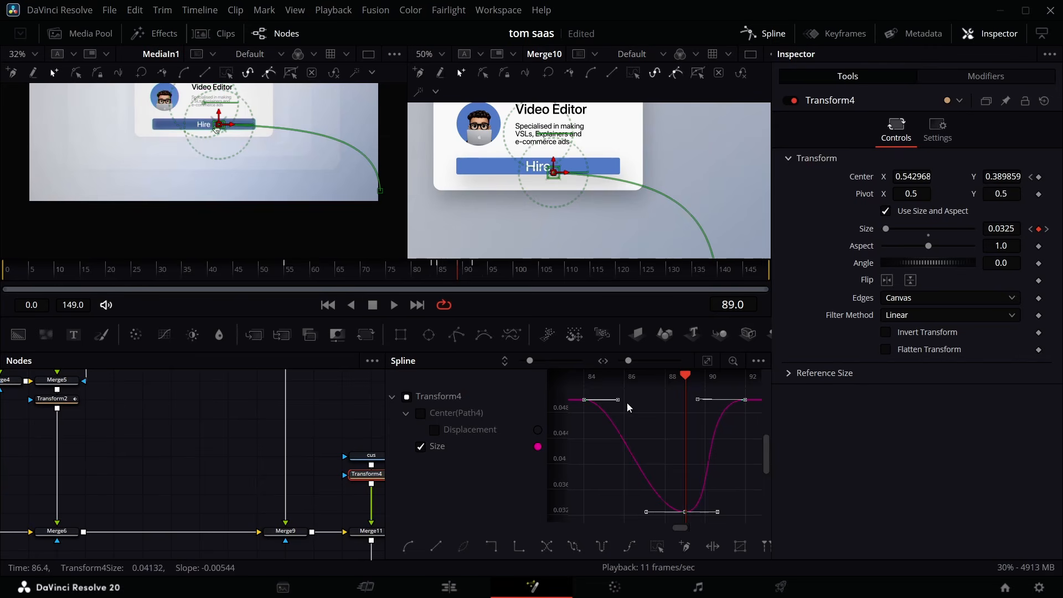
left_click_drag(618, 400, 639, 400)
left_click(764, 34)
Copy the card's Rectangle1 and Background4_2 nodes and move Background4_1 farther away from Merge1 to make room
scroll(352, 183, "up", 7)
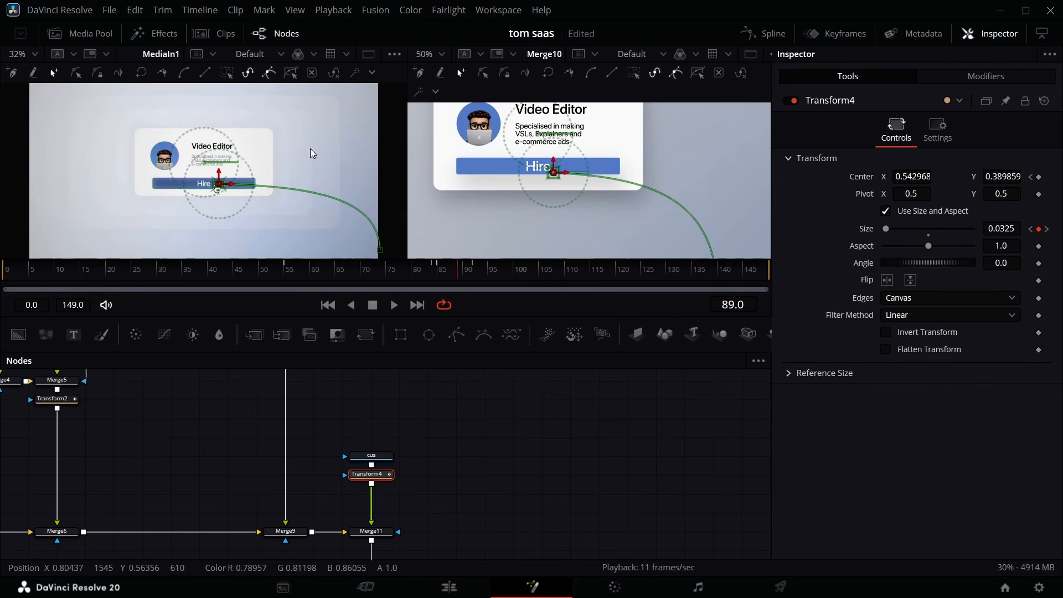
left_click_drag(127, 459, 320, 458)
left_click_drag(12, 461, 312, 440)
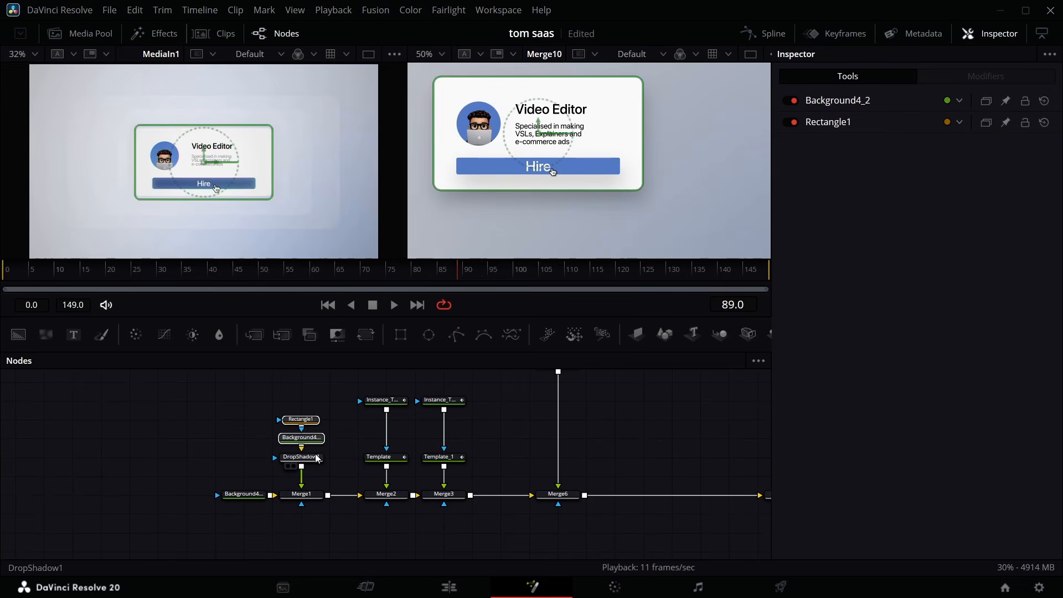
scroll(576, 465, "down", 2)
scroll(576, 465, "right", 6)
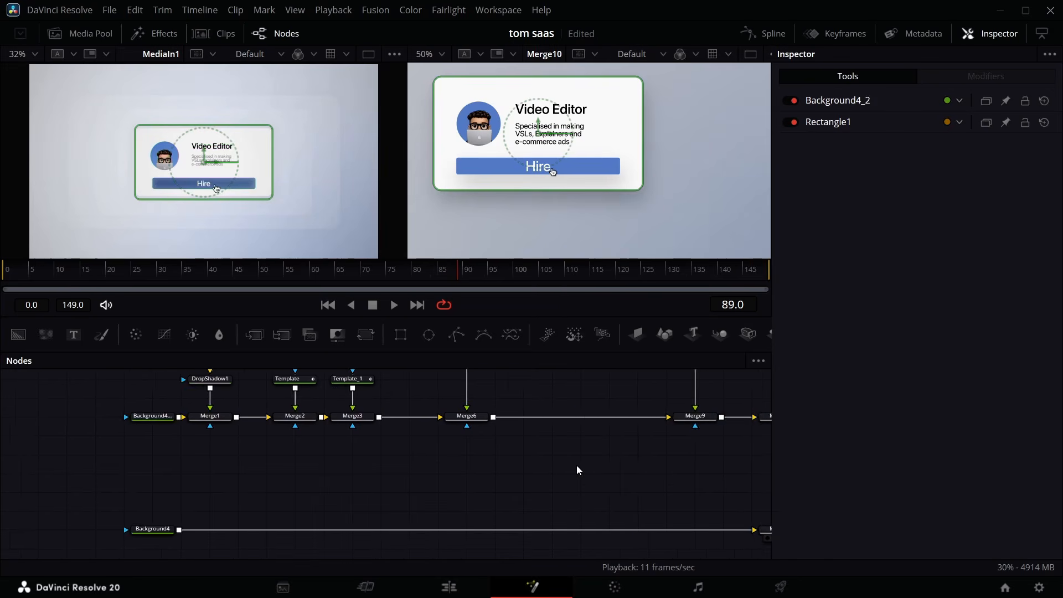
scroll(576, 475, "right", 1)
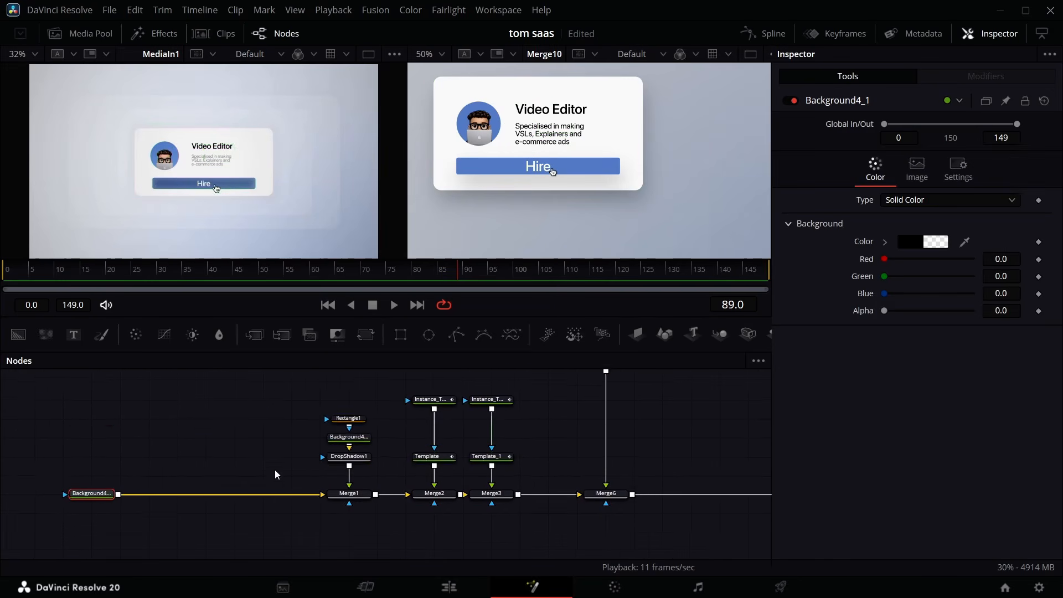
Paste the copied rectangle and background above the gap before Merge1 and merge them over Background4_1
left_click_drag(130, 479, 228, 471)
left_click(240, 480)
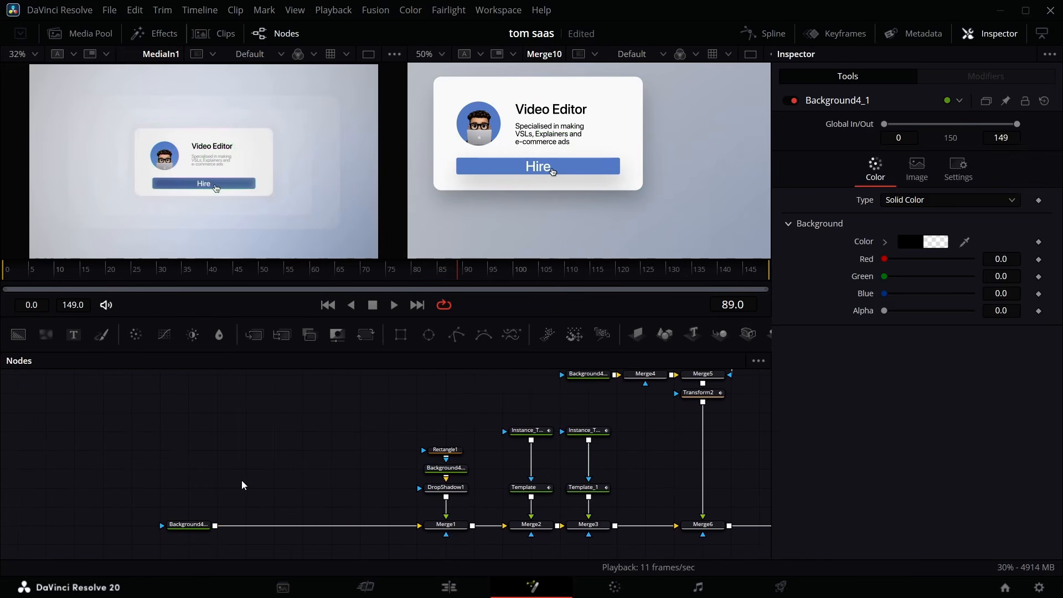
key("ctrl+v")
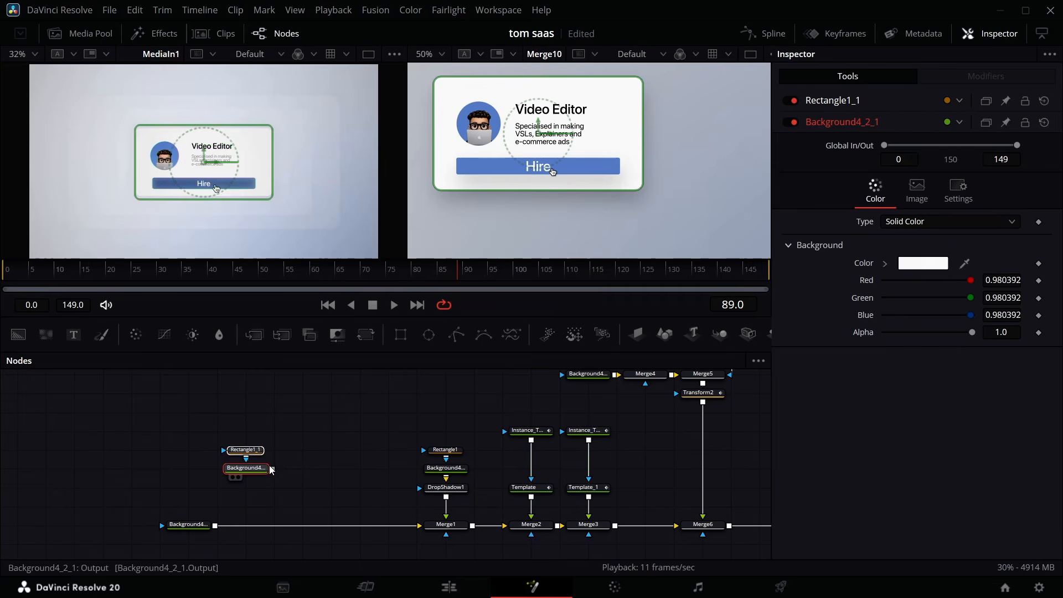
left_click_drag(272, 469, 234, 523)
Set Rectangle1_1's width to 0.605 and height to 0.612, and fit the whole canvas in the Merge10 viewer
left_click(246, 460)
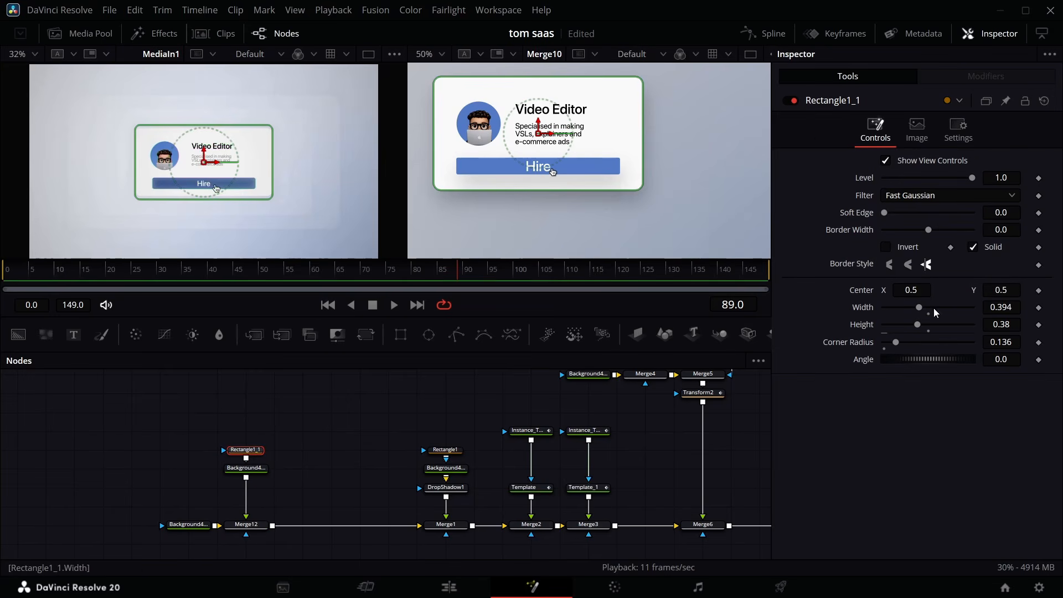
left_click_drag(998, 306, 1048, 306)
mouse_move(999, 324)
left_mouse_down()
mouse_move(1031, 324)
mouse_move(1007, 307)
left_mouse_up()
left_click(442, 54)
left_click(438, 72)
Duplicate Rectangle1_1 with its background, merge the copy between Background4_1 and Merge12, and enlarge the copied rectangle
left_click_drag(303, 434, 256, 482)
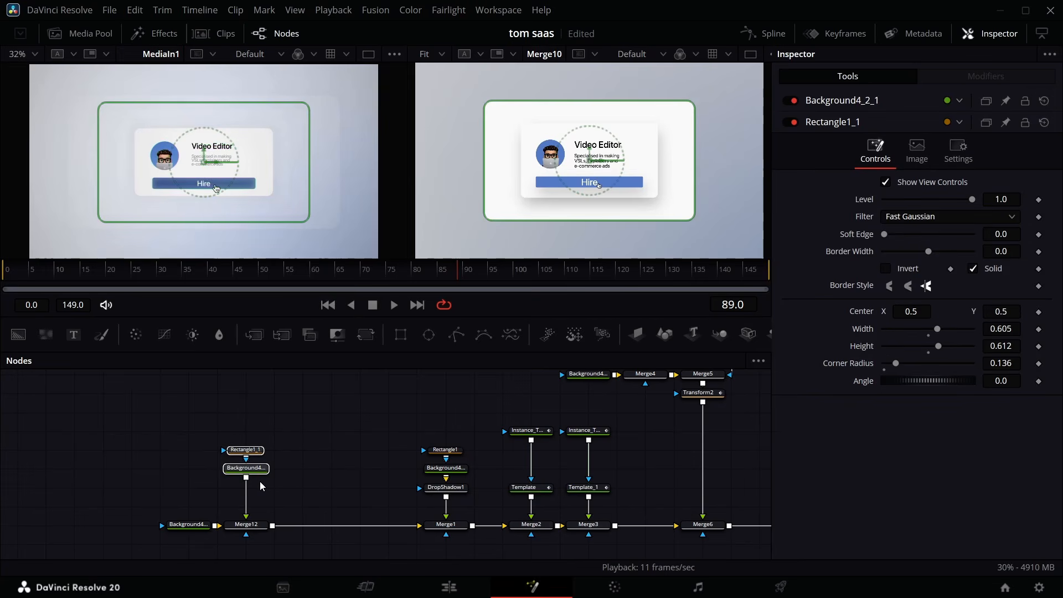
left_click(321, 464)
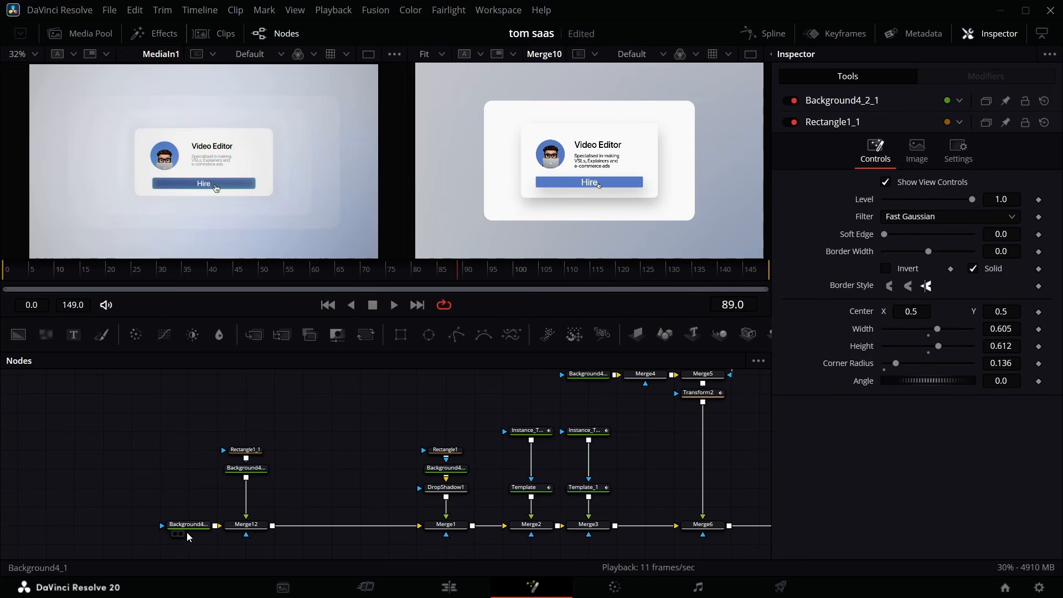
left_click_drag(188, 536, 107, 536)
key("ctrl+v")
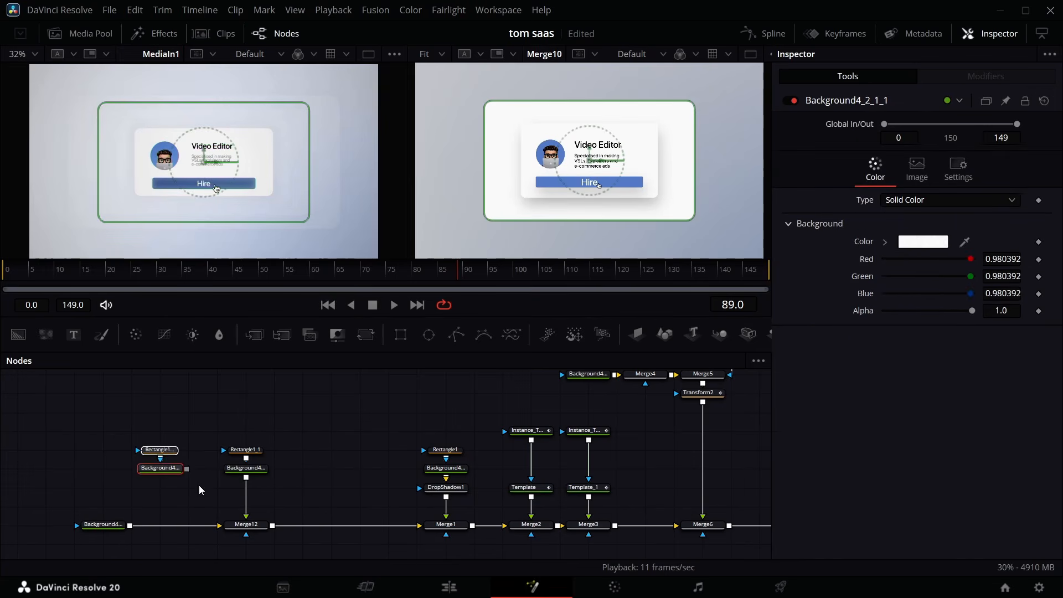
left_click_drag(187, 469, 130, 526)
left_click(160, 450)
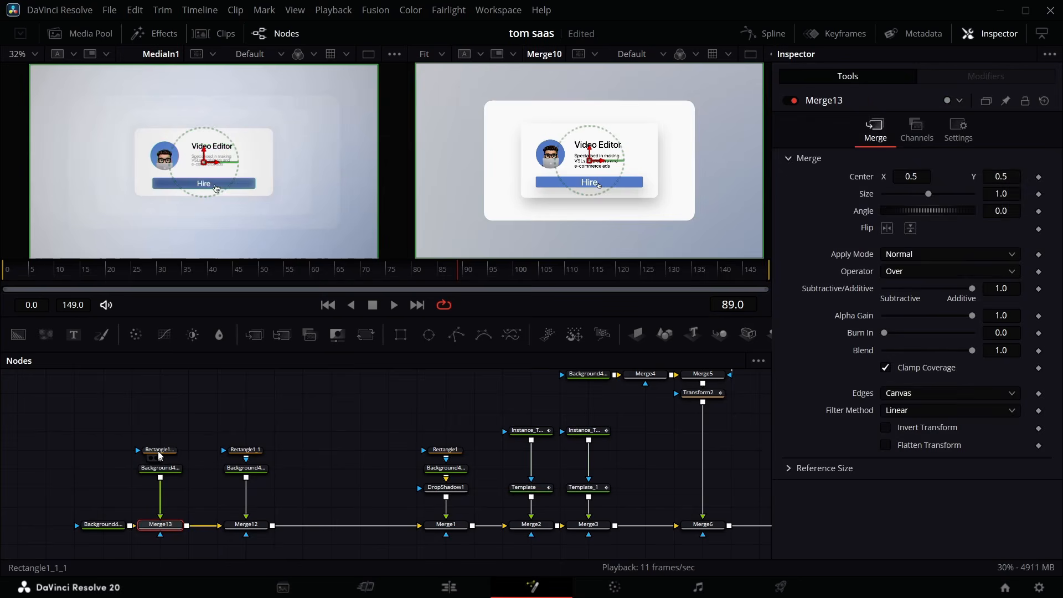
Fade the two large panels behind the card by setting Merge12's blend to 0.181 and lowering Merge13's blend
left_click(235, 524)
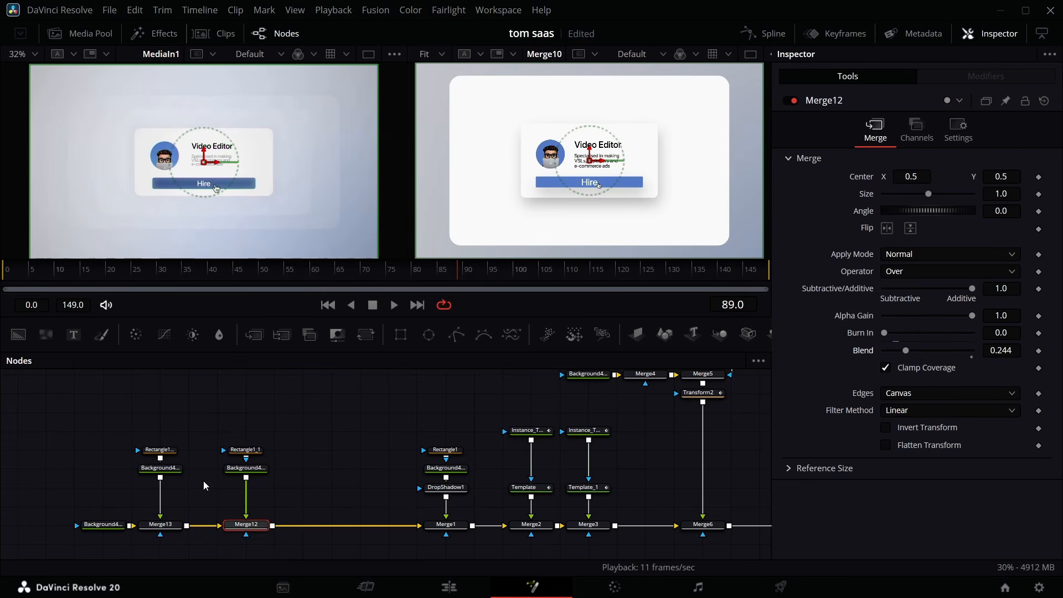
left_click(160, 524)
left_click_drag(972, 351, 902, 378)
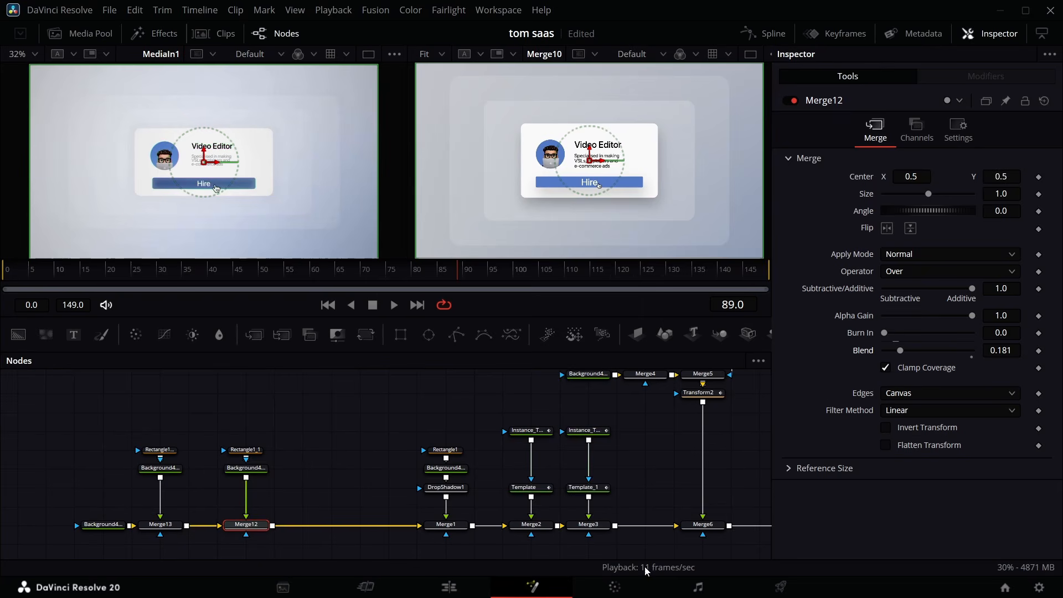
scroll(657, 553, "right", 8)
scroll(642, 536, "down", 2)
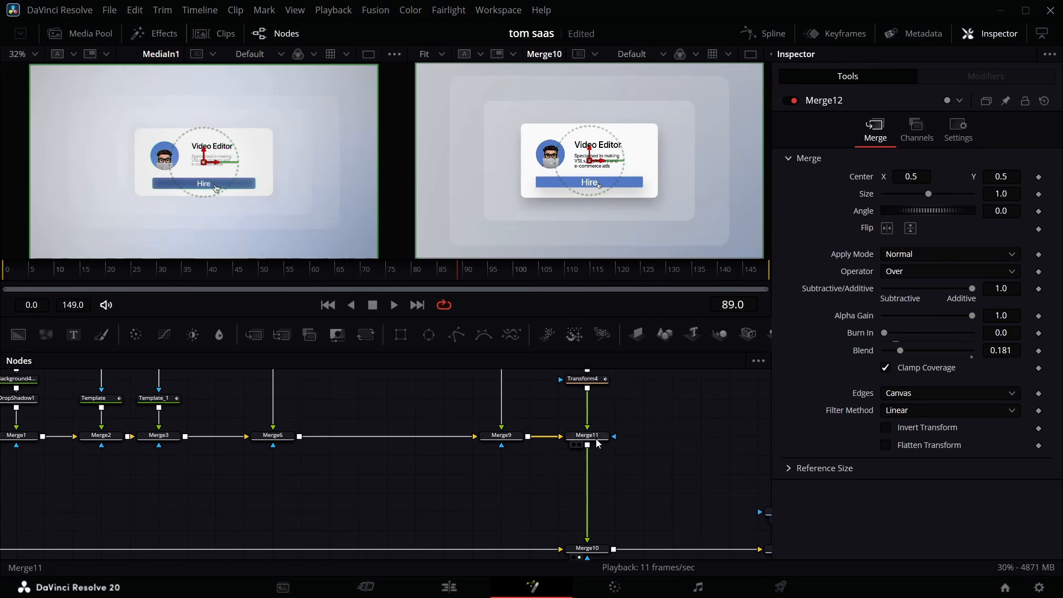
Add a Transform node between Merge11 and Merge10 and keyframe its size at 3.0 on frame 0 and 1.0 on frame 70
left_click(366, 334)
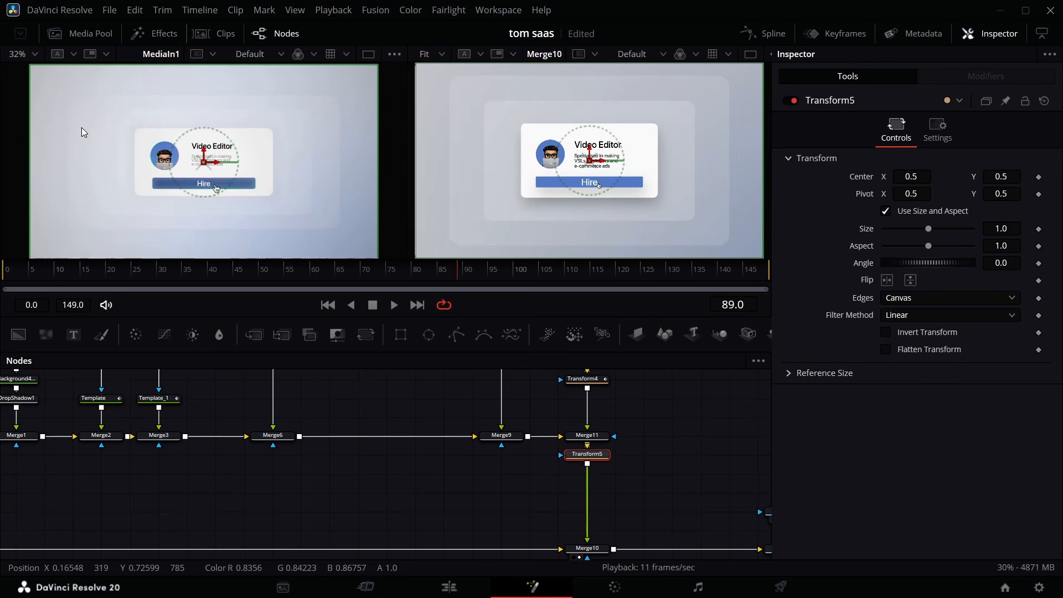
key("Home")
left_click(1038, 229)
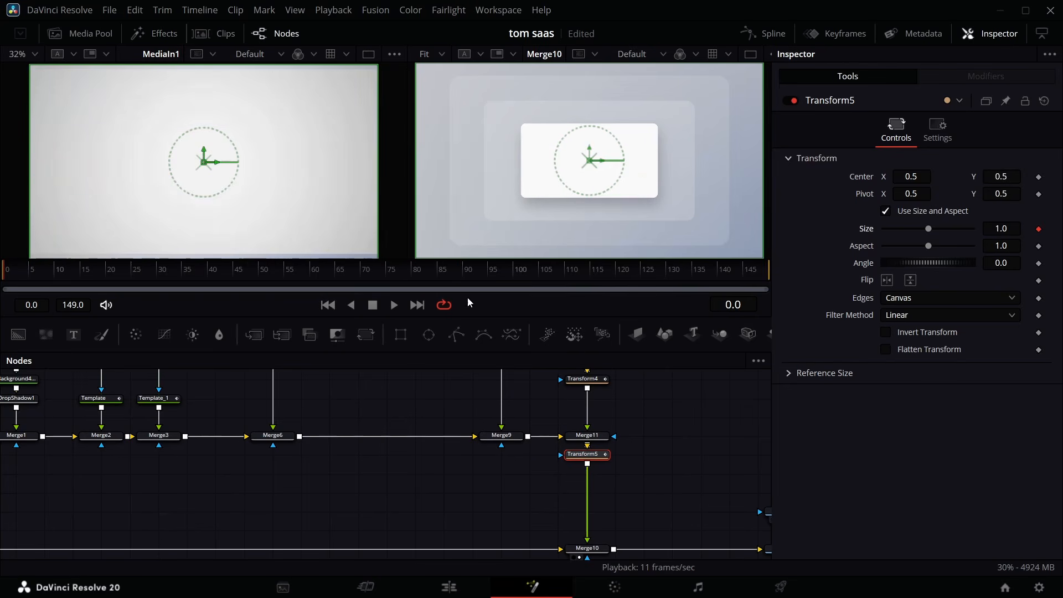
left_click(365, 274)
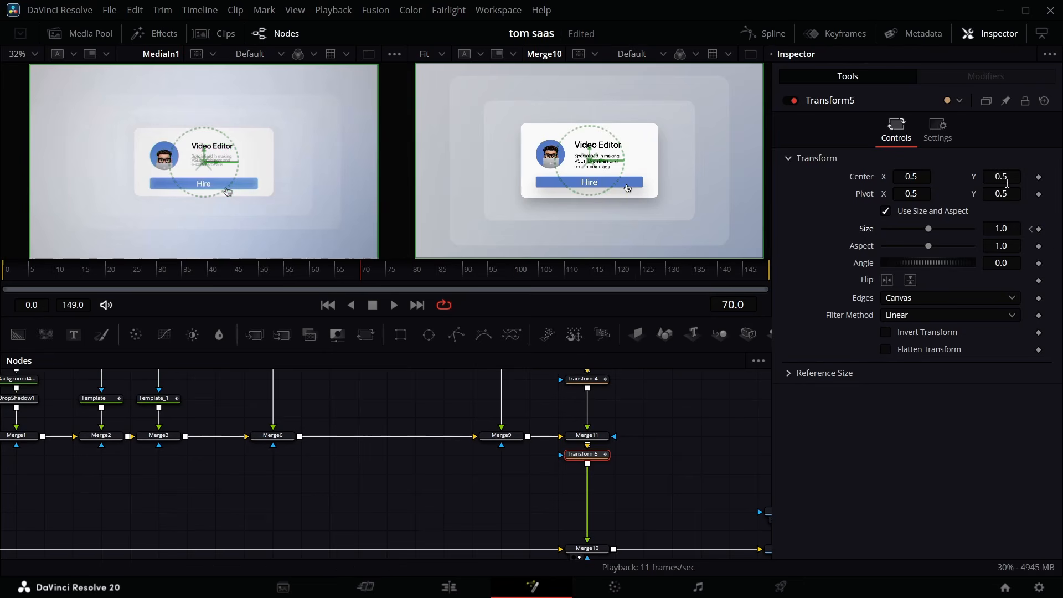
left_click(1031, 229)
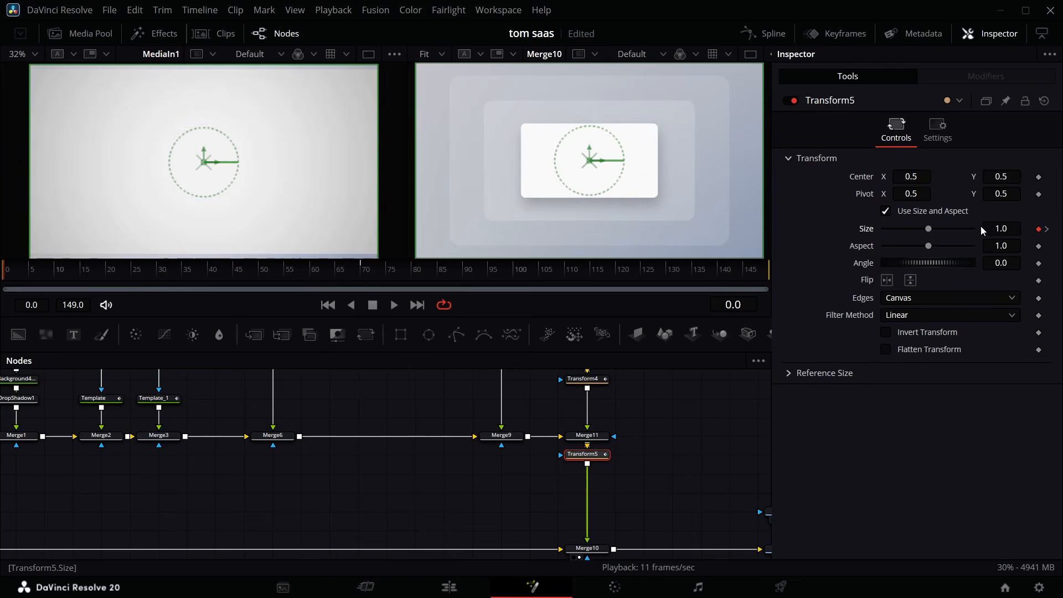
left_click_drag(988, 228, 1017, 223)
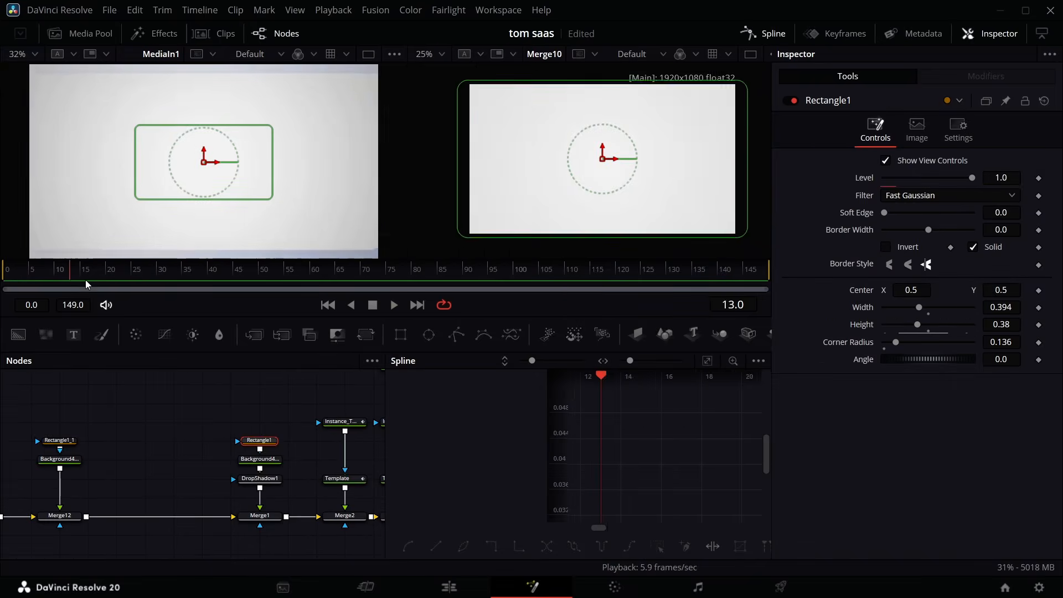
Ease Transform5's size curve so the zoom-out starts fast and settles gently, and check the motion against the reference
left_click(158, 430)
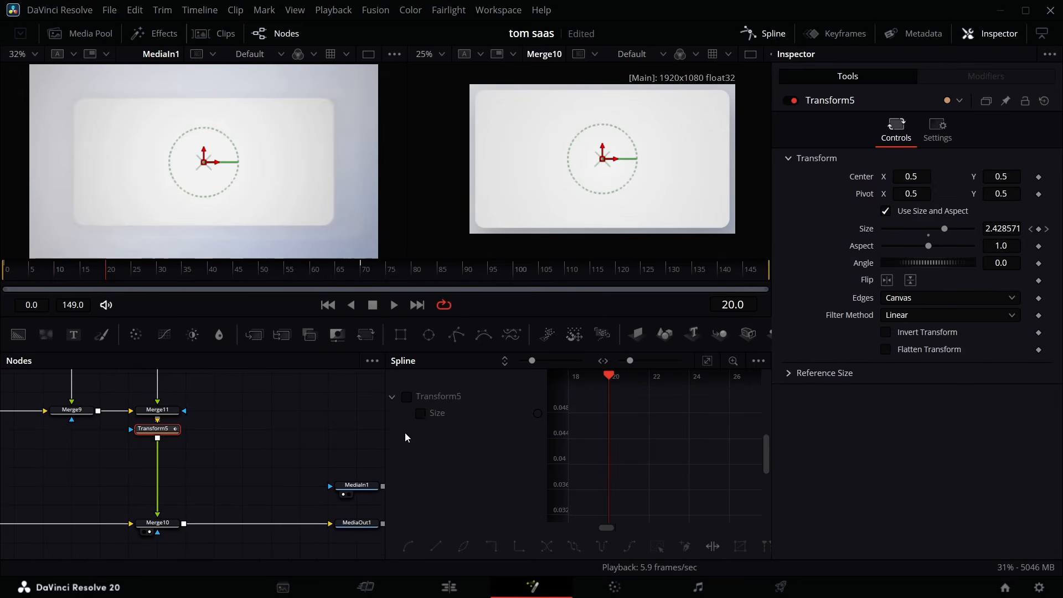
left_click(407, 397)
left_click_drag(221, 271, 39, 322)
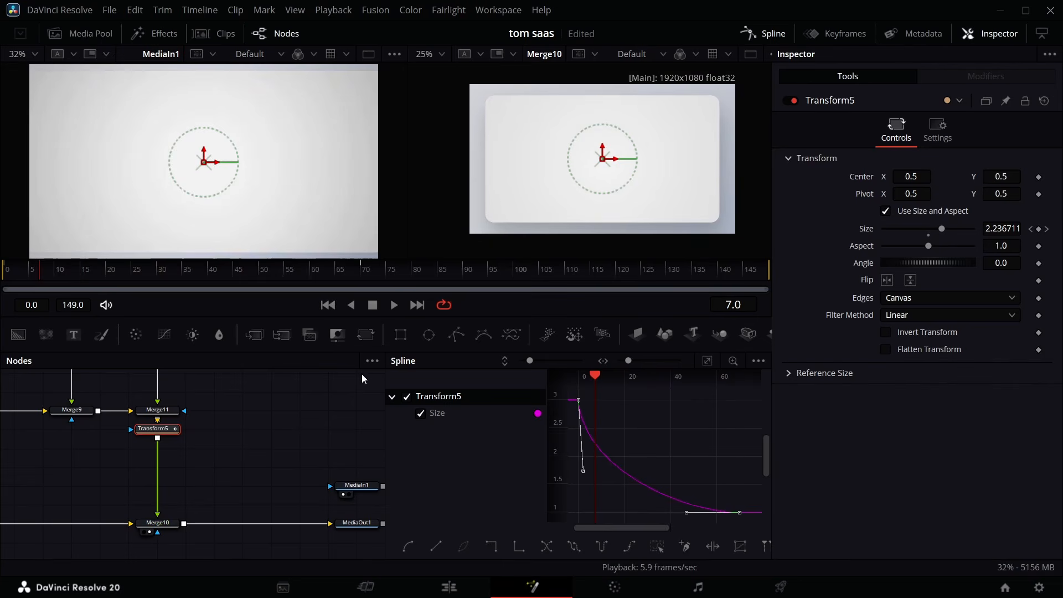
left_click(773, 27)
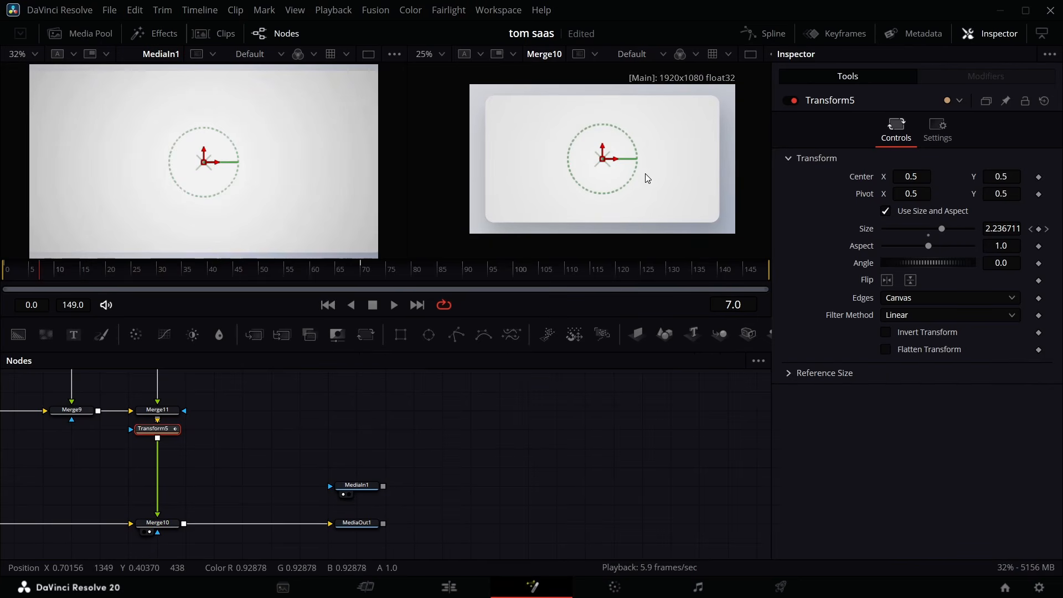
Keyframe Transform5's center at frame 90 and set its X to 0.329 at frame 105
left_click_drag(47, 272, 307, 287)
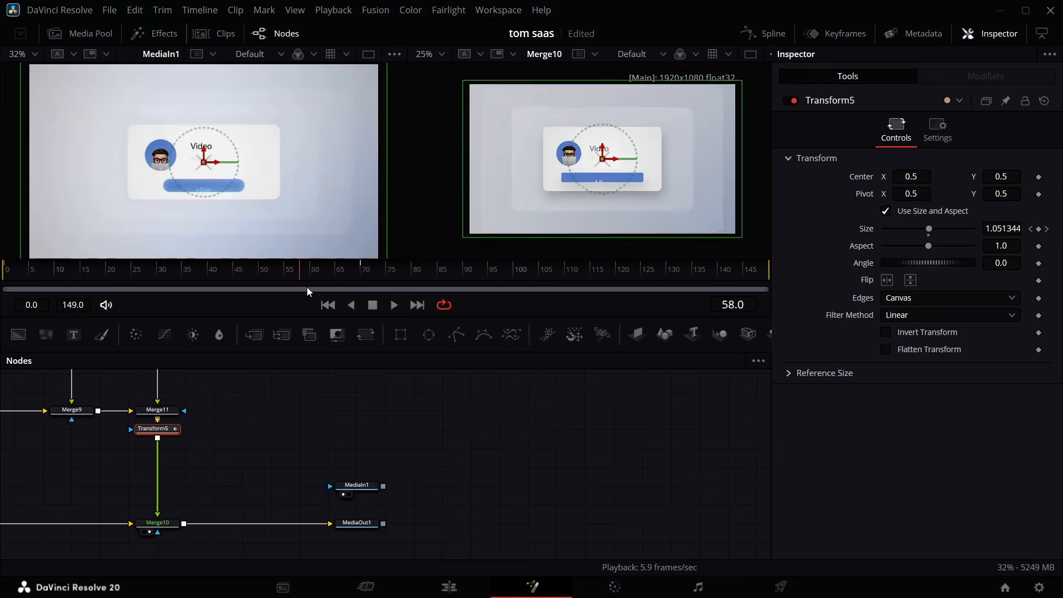
left_click(1039, 179)
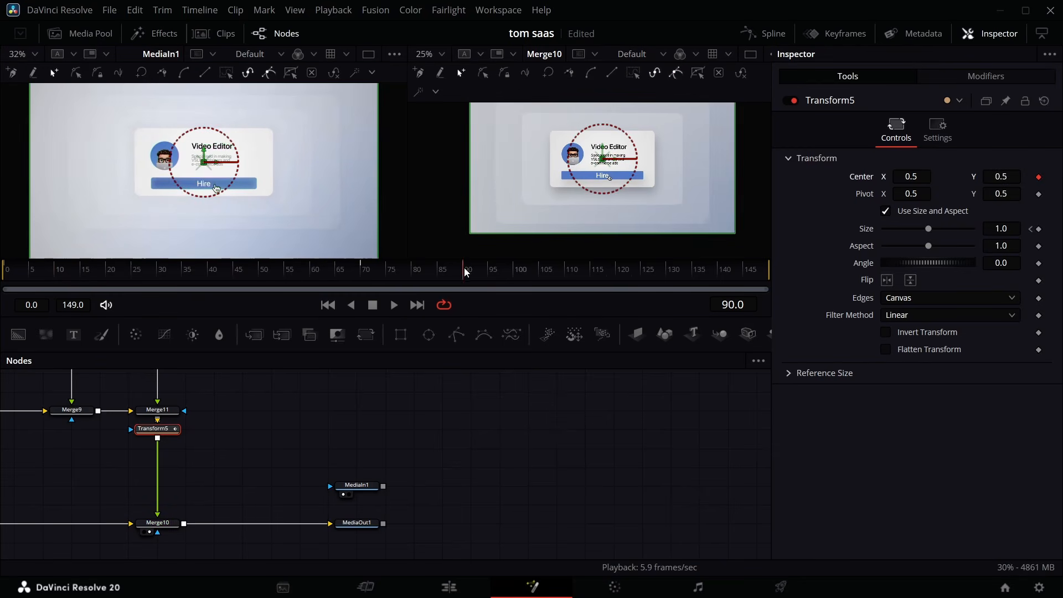
left_click_drag(504, 274, 536, 281)
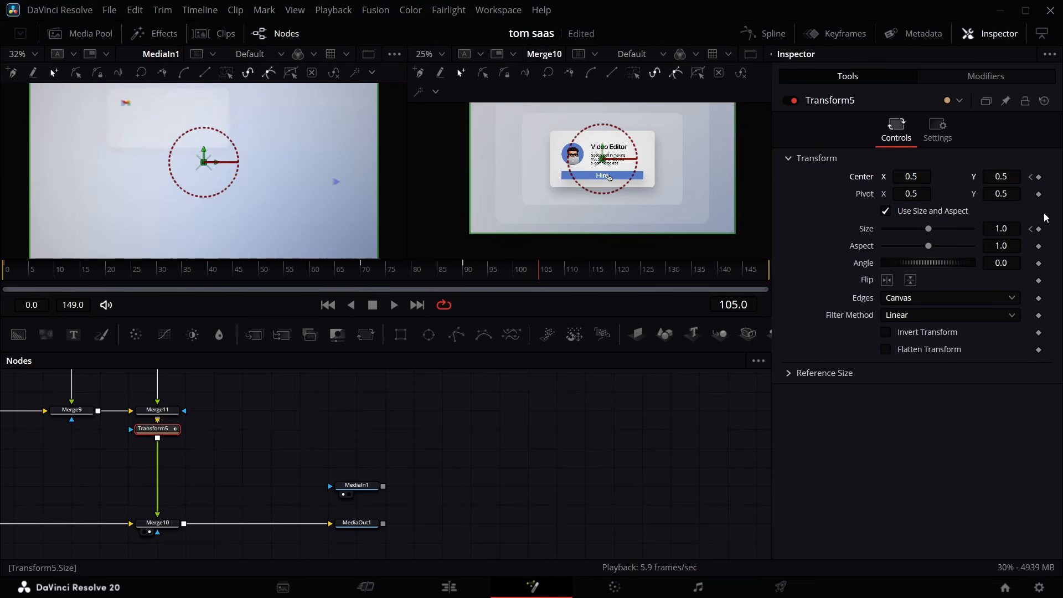
left_click_drag(922, 178, 827, 178)
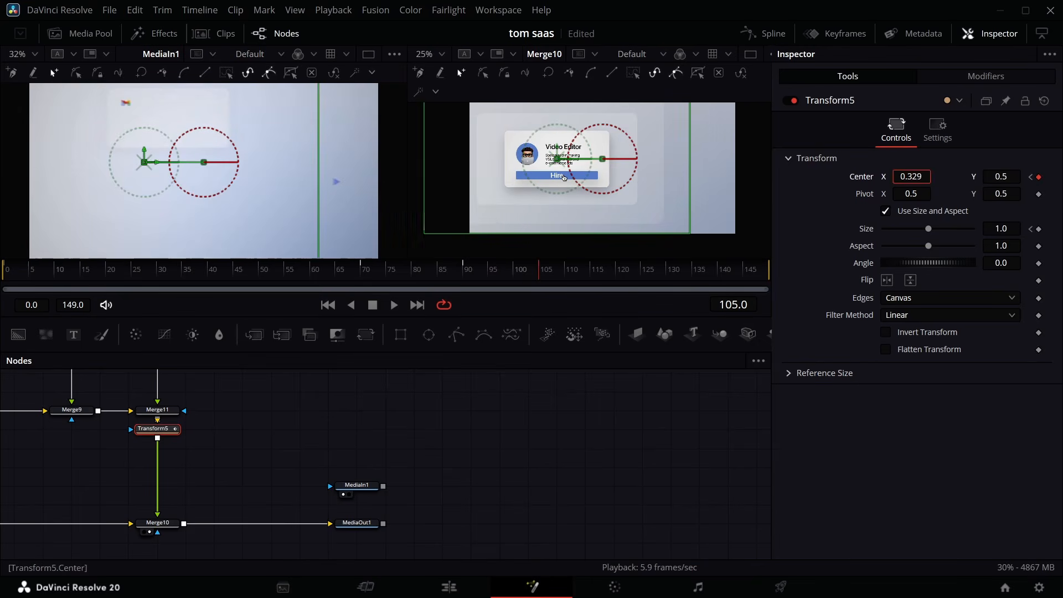
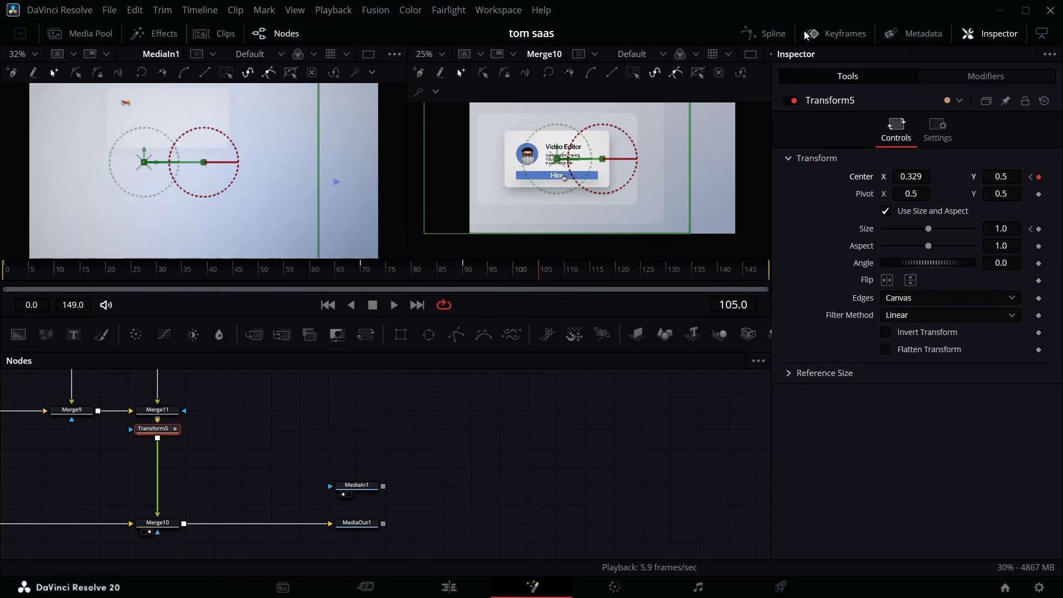
Isolate Transform5's center displacement curve and apply an In Cubic ease to all its keyframes
left_click(767, 34)
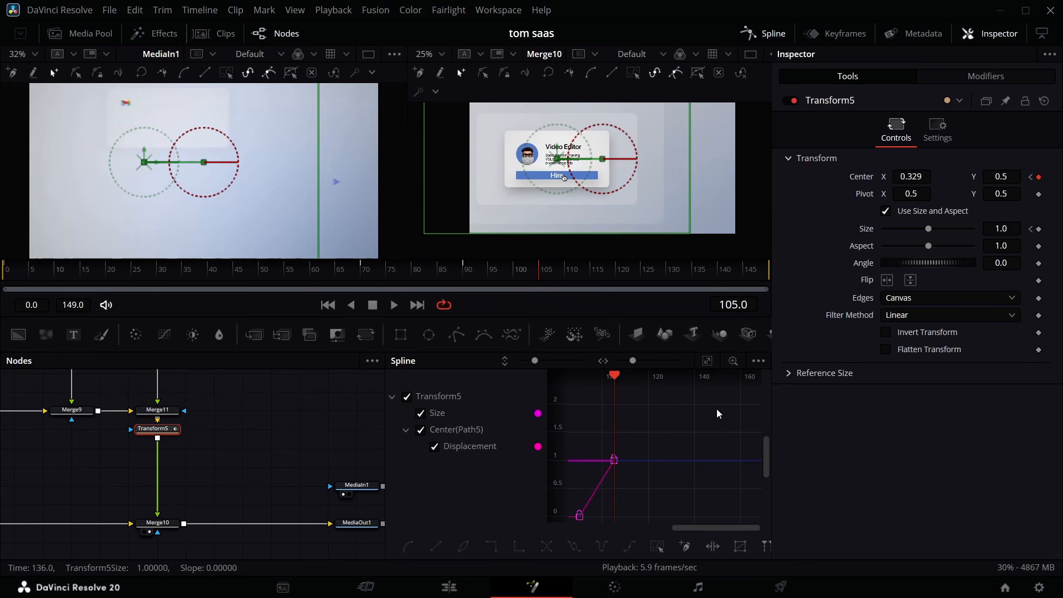
left_click(707, 364)
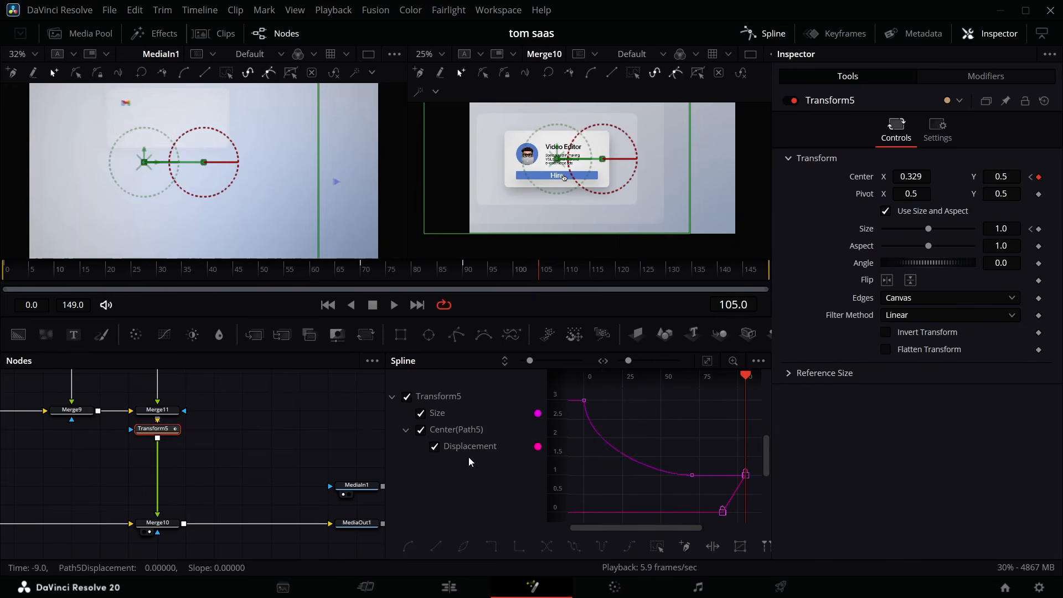
left_click(421, 414)
left_click(422, 413)
left_click(421, 431)
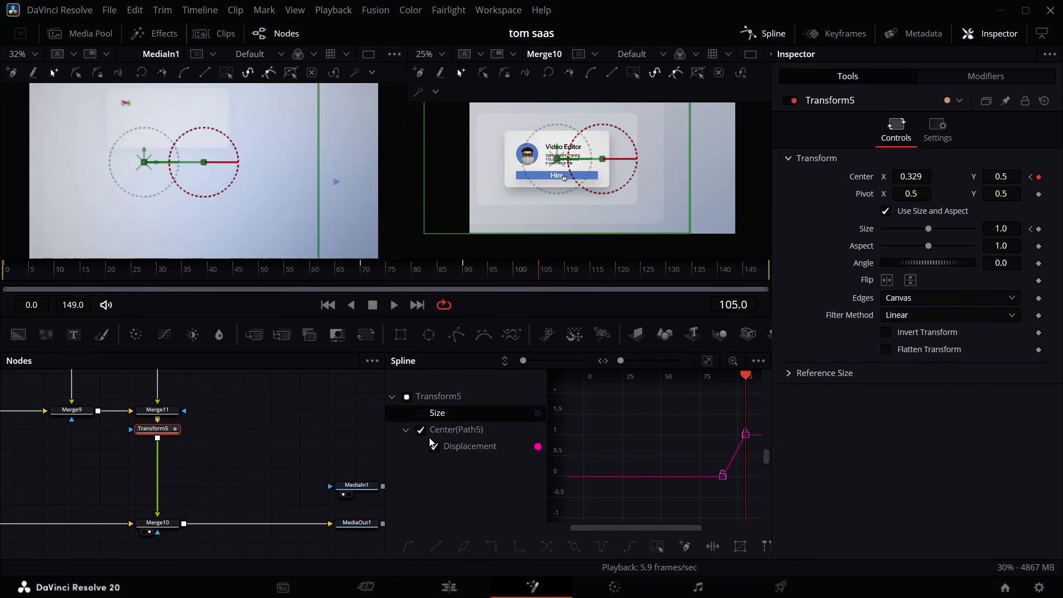
scroll(605, 442, "right", 2)
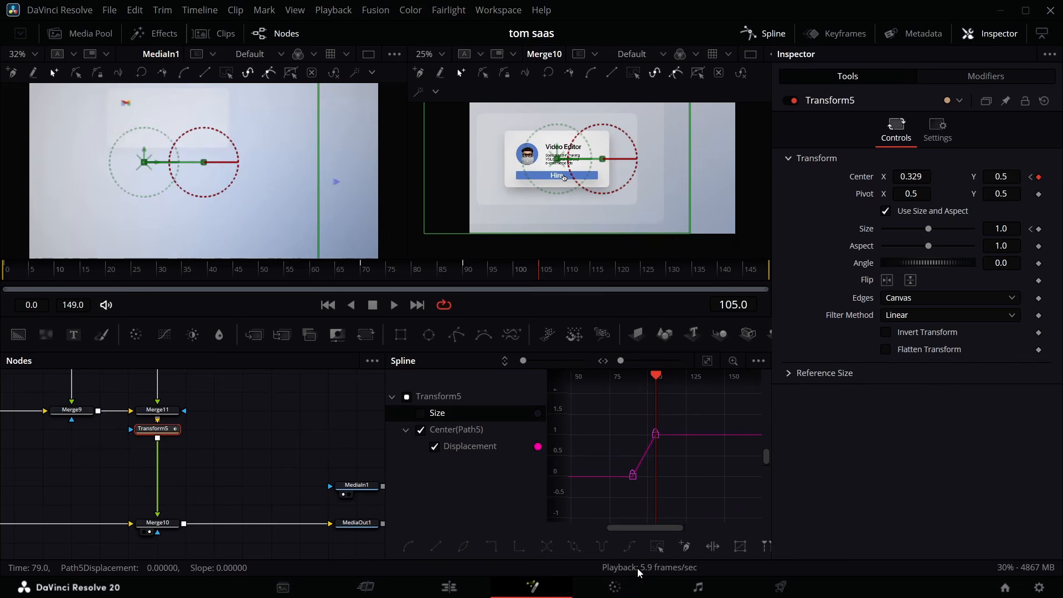
key("ctrl+a")
right_click(629, 457)
mouse_move(775, 297)
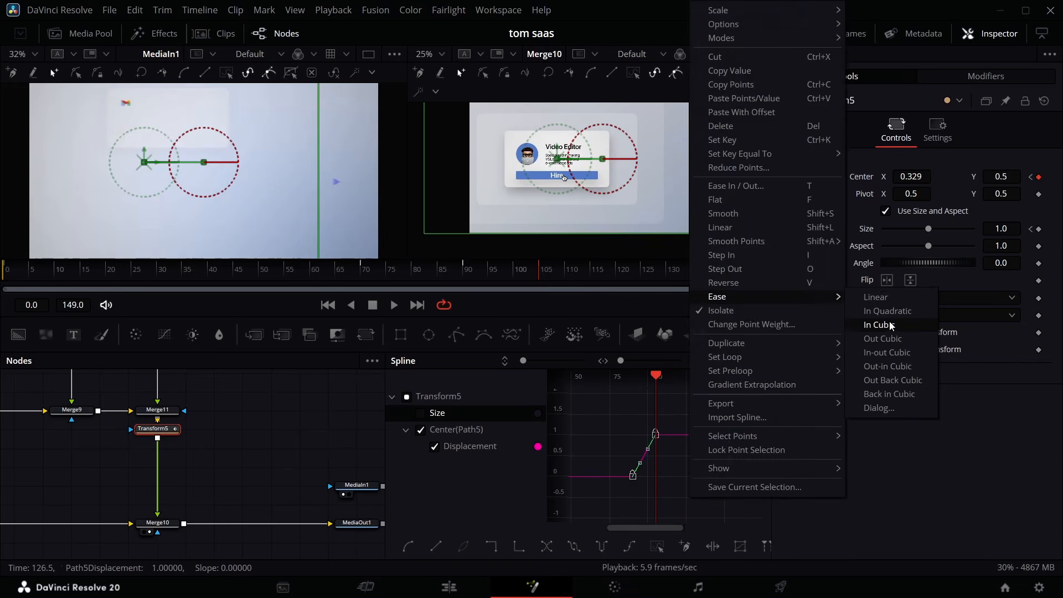
left_click(891, 326)
left_click(707, 360)
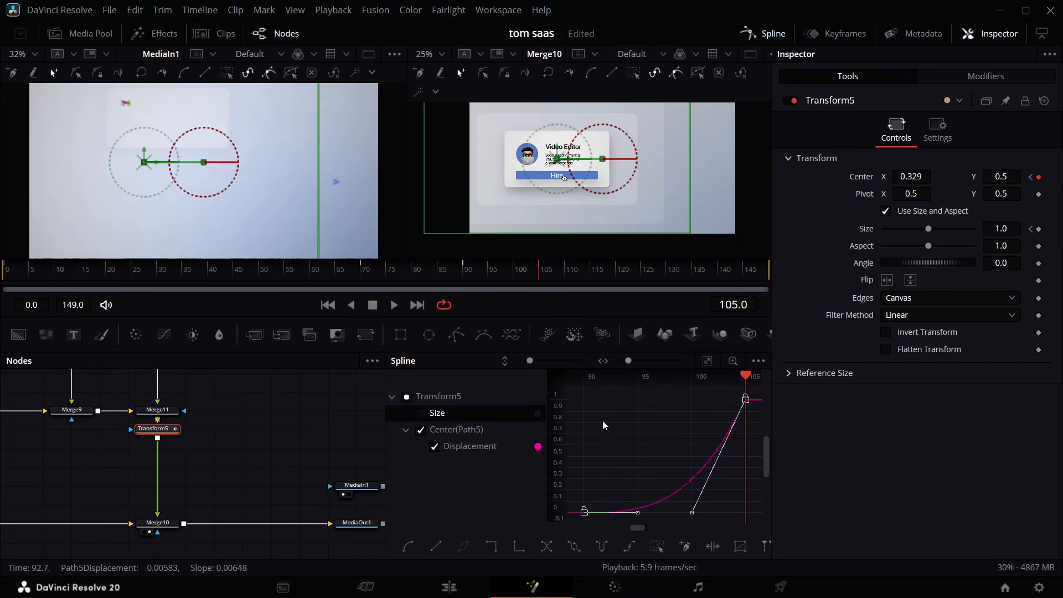
Compare the slide with the reference frame by frame and move the final displacement keyframe to frame 103
key("Left")
key("Left")
key("Left")
key("Left")
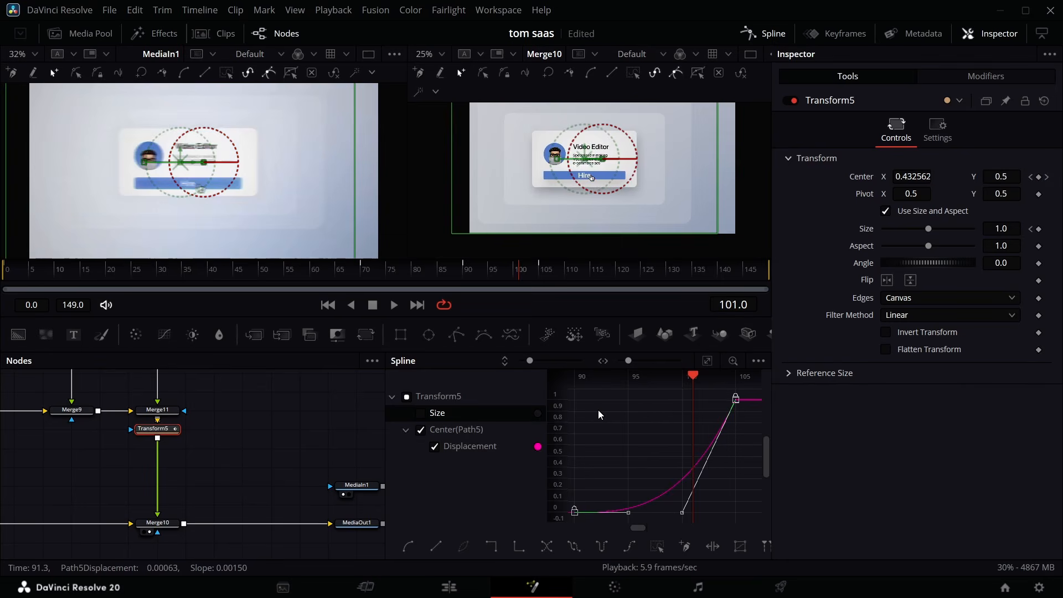
key("Right")
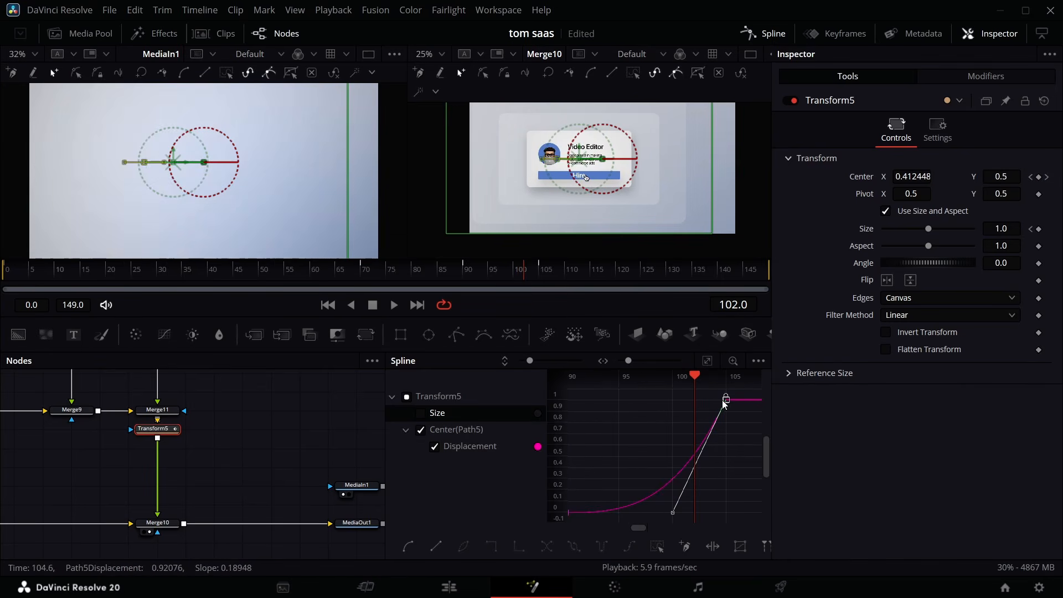
left_click_drag(726, 398, 704, 405)
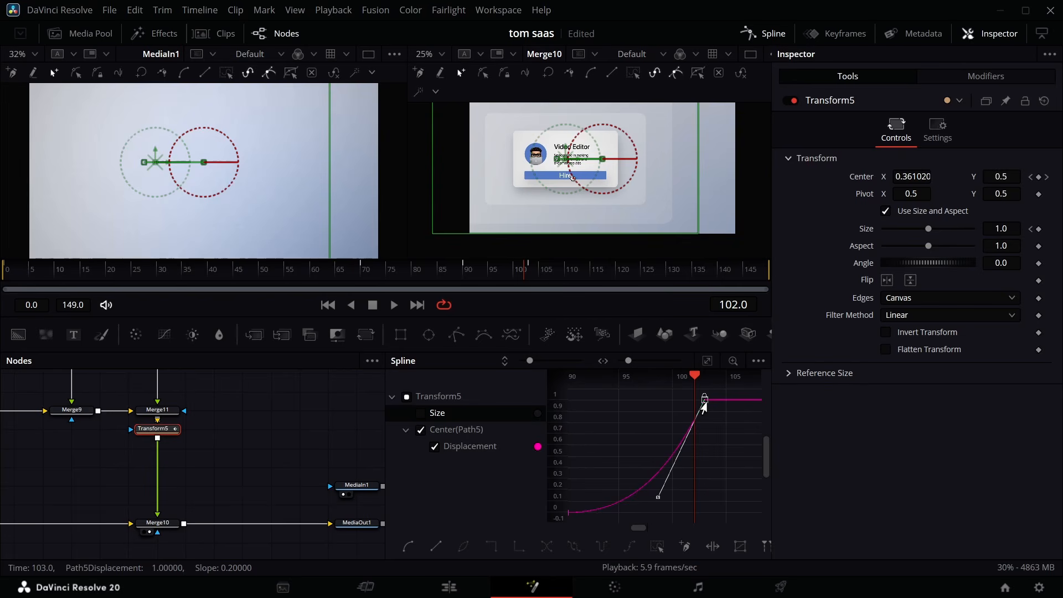
On the Edit page, split the Fusion composition on V2 at 01:00:03:12 and move the cut-off part well past the reference clip
left_click(449, 586)
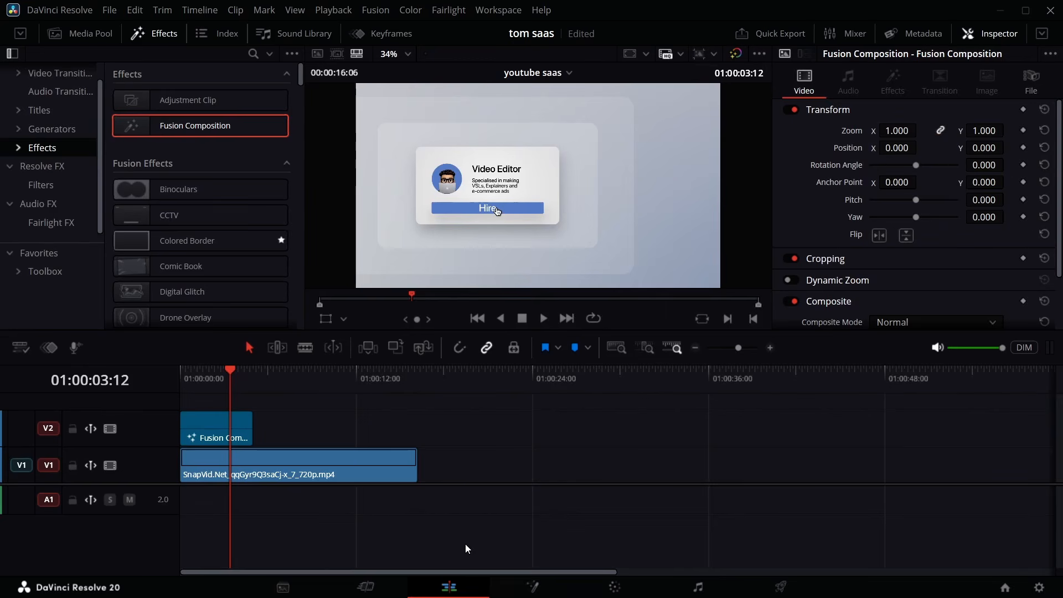
left_click(246, 438)
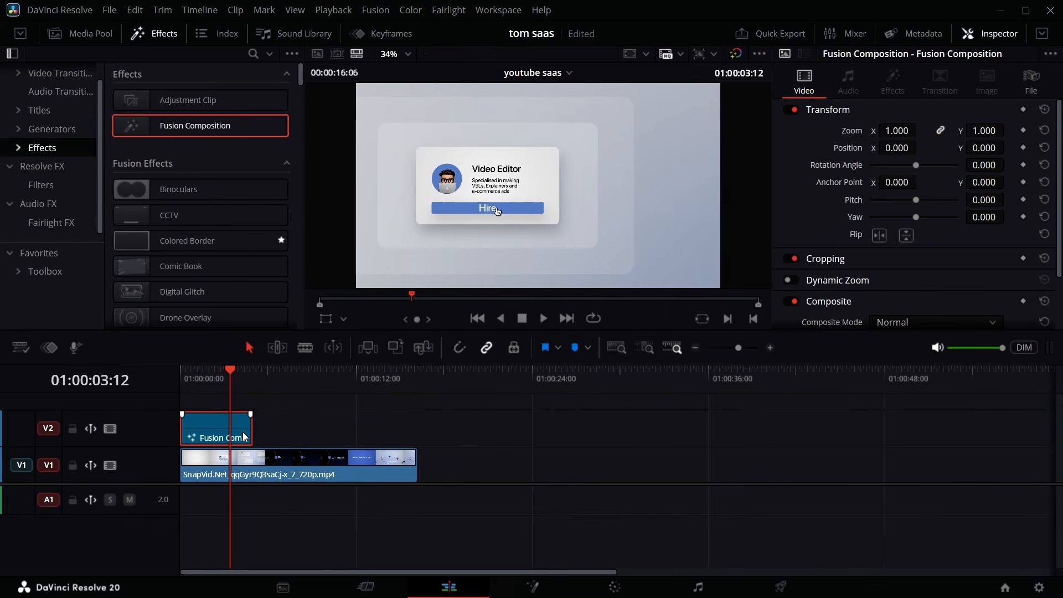
key("ctrl+backslash")
left_click_drag(245, 437, 300, 439)
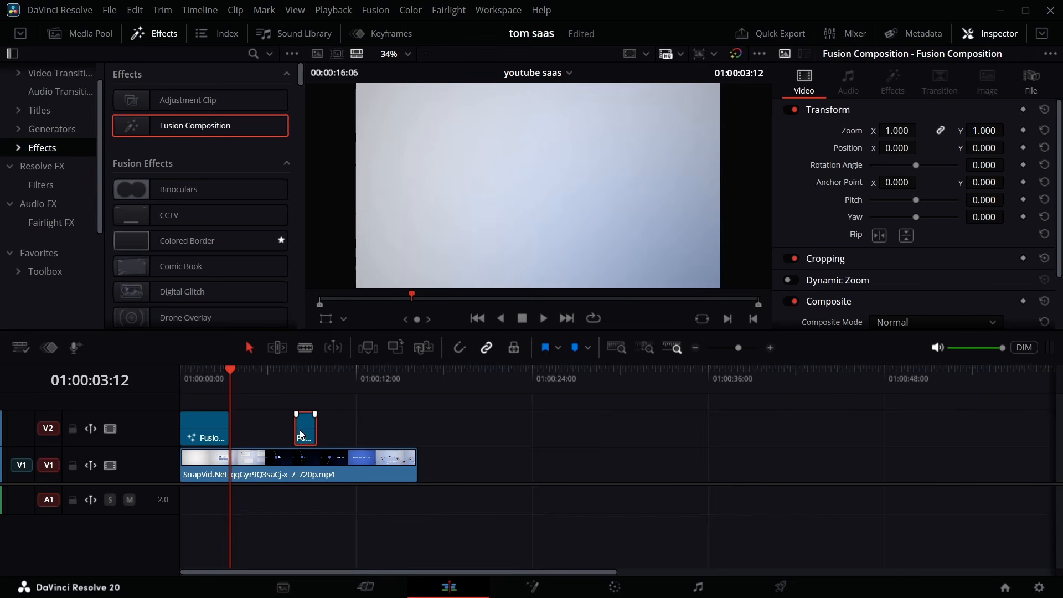
left_click(215, 376)
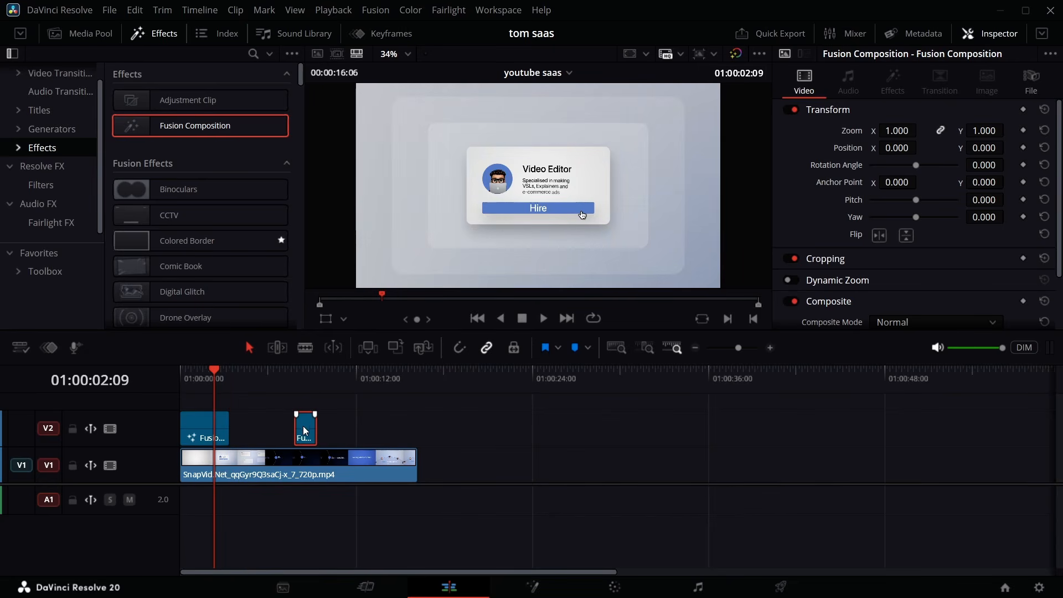
left_click_drag(308, 424, 498, 441)
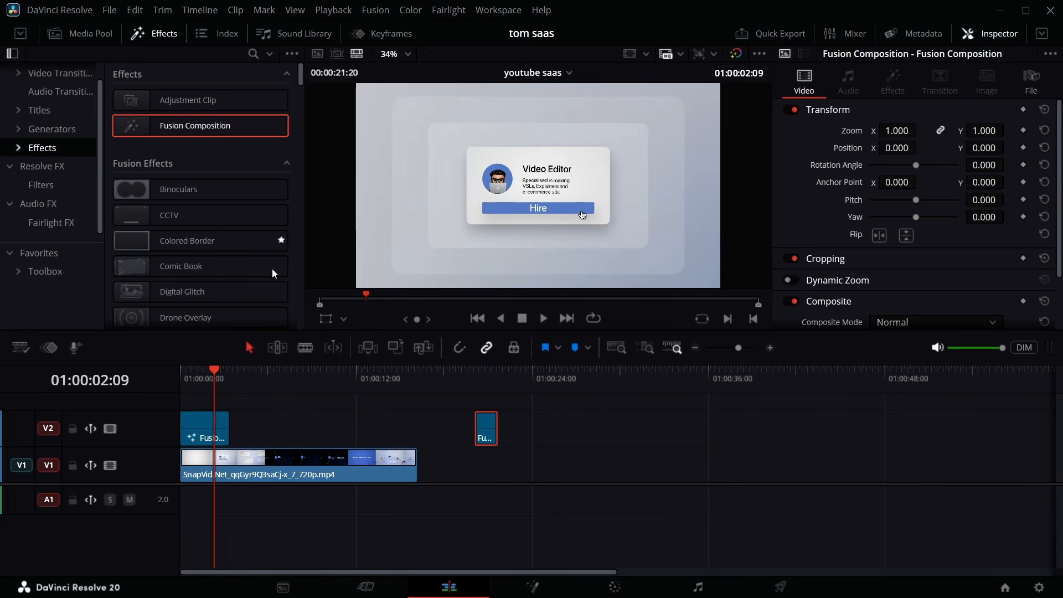
Add a new Fusion Composition on V2 directly after the first one and open it on the Fusion page
left_click_drag(146, 124, 271, 439)
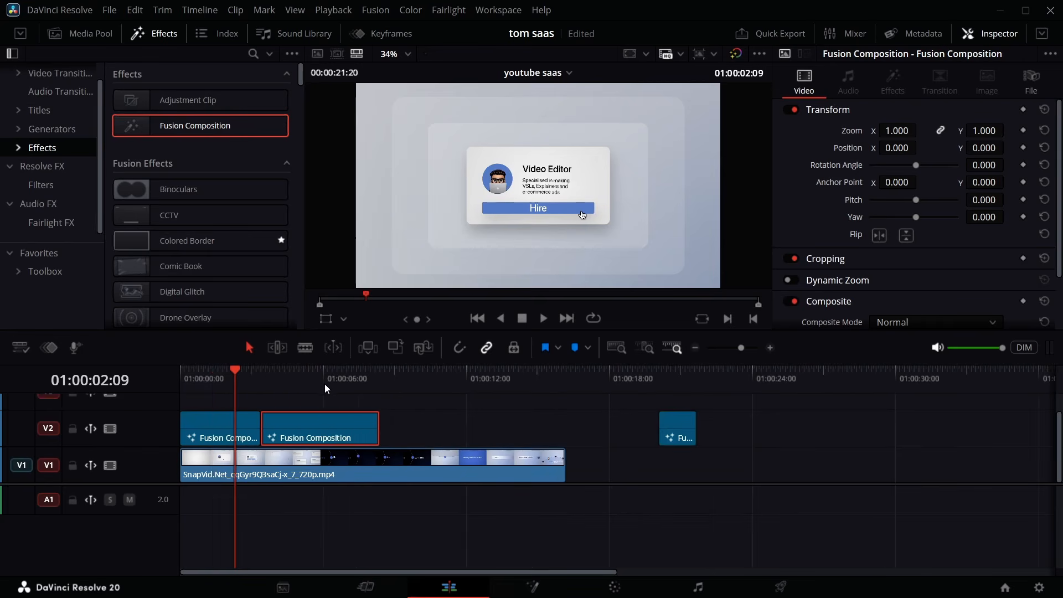
left_click(325, 384)
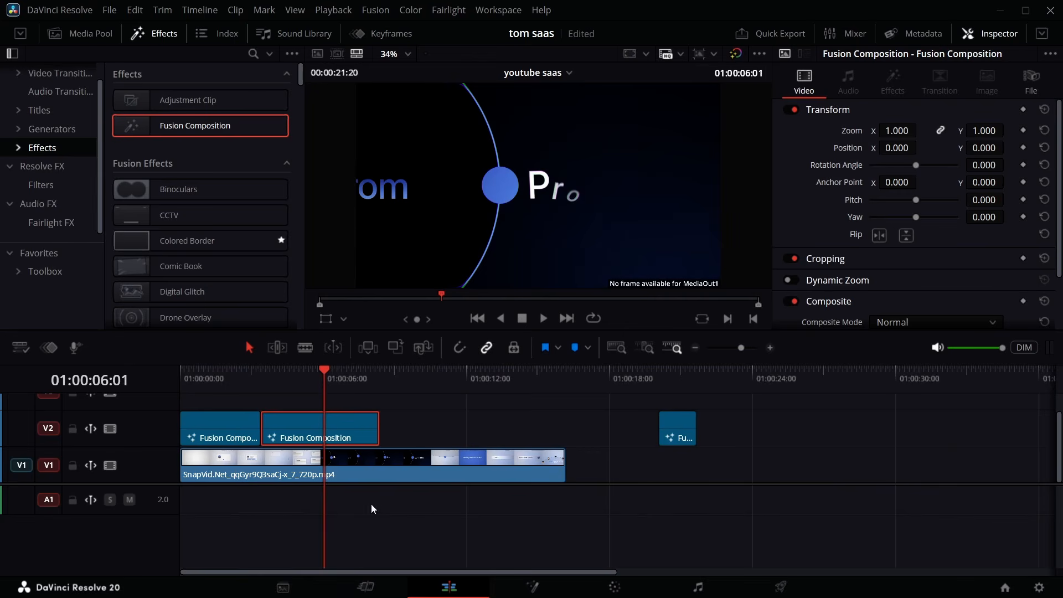
left_click(508, 584)
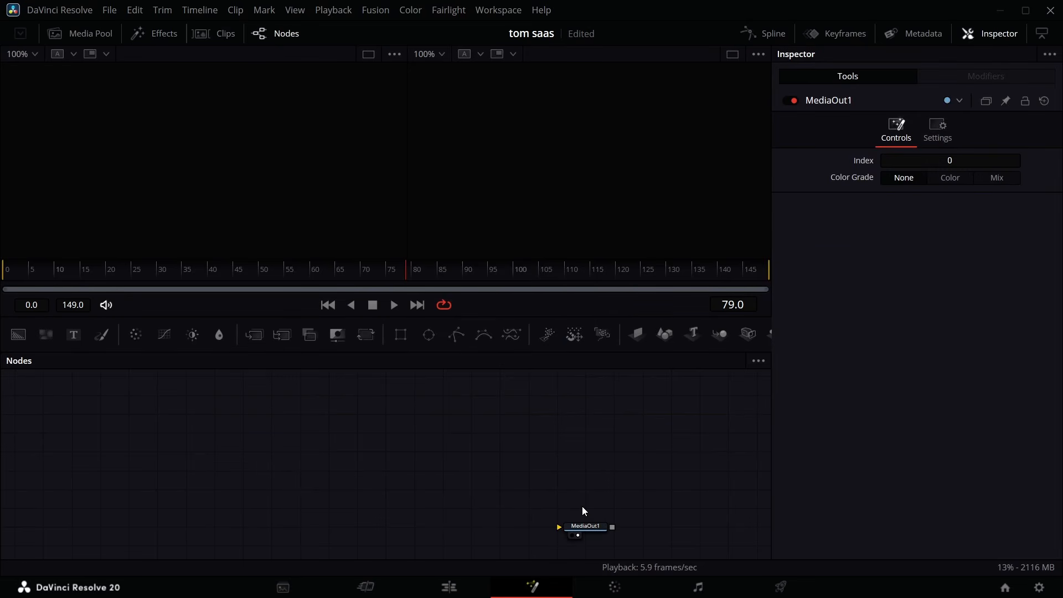
Paste the copied Background4 and MediaIn1 nodes, connect Background4 to MediaOut1, and show MediaIn1 in the other viewer as reference
key("ctrl+v")
scroll(169, 540, "left", 5)
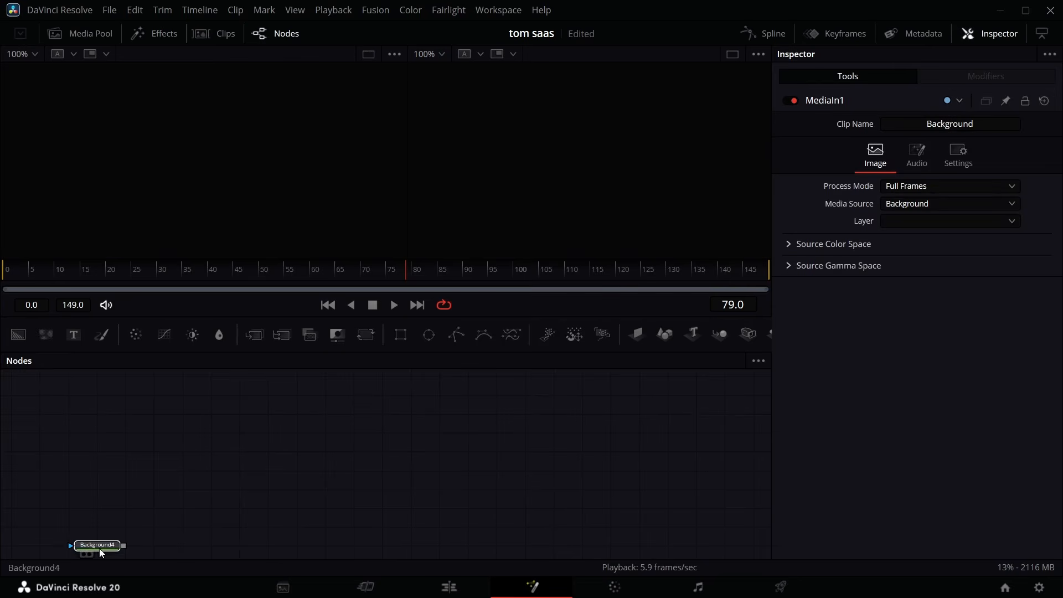
left_click_drag(99, 548, 407, 528)
scroll(436, 541, "right", 7)
scroll(437, 540, "left", 3)
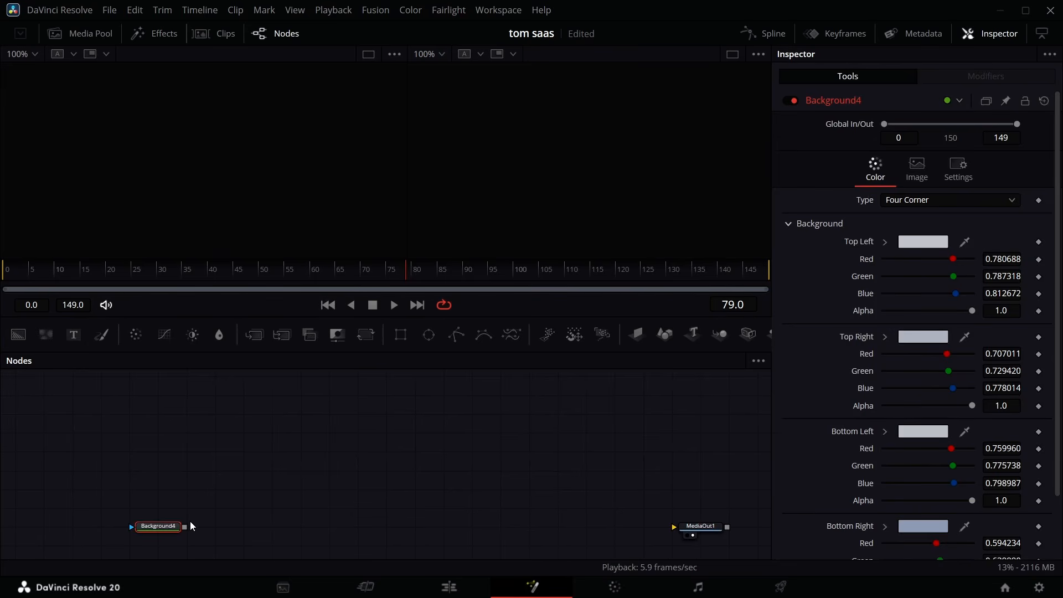
left_click_drag(185, 527, 695, 531)
scroll(695, 532, "right", 8)
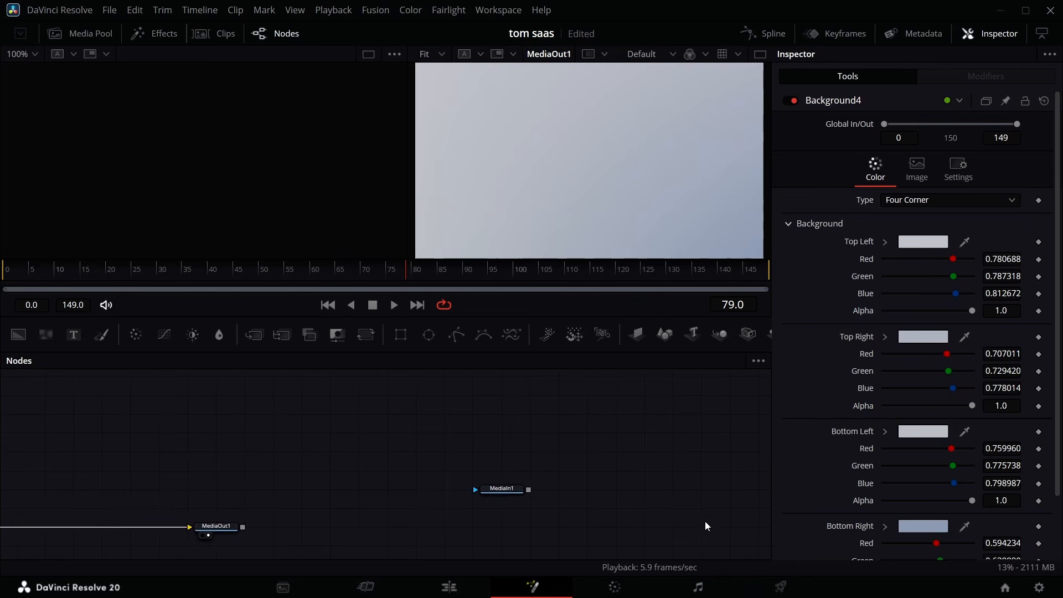
scroll(705, 521, "left", 1)
scroll(586, 523, "left", 2)
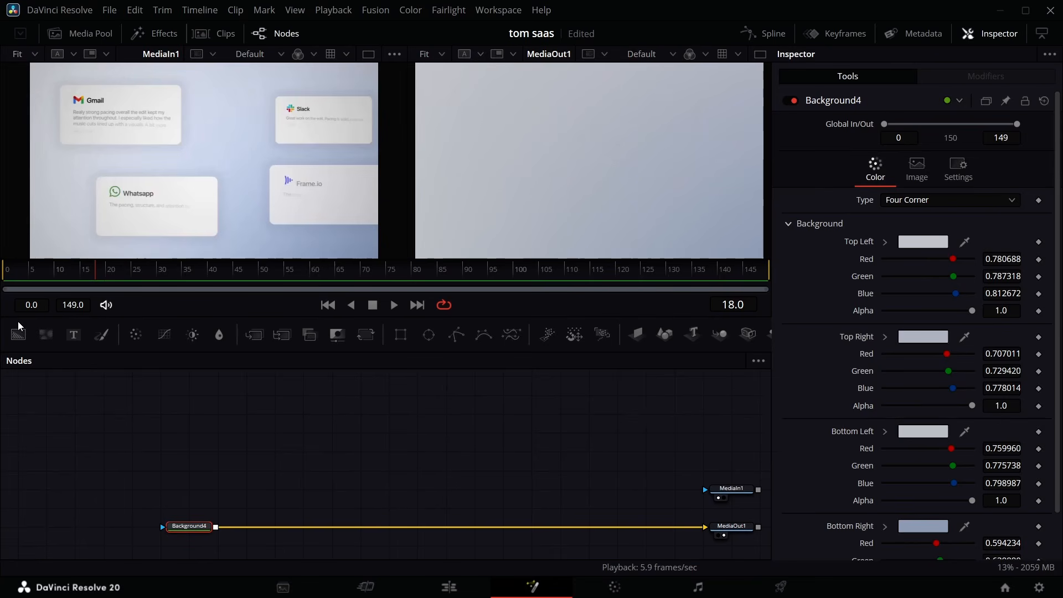
Add two new Background nodes above Background4 in the node graph
left_click_drag(19, 334, 39, 370)
left_click_drag(185, 487, 184, 488)
left_click_drag(18, 334, 245, 466)
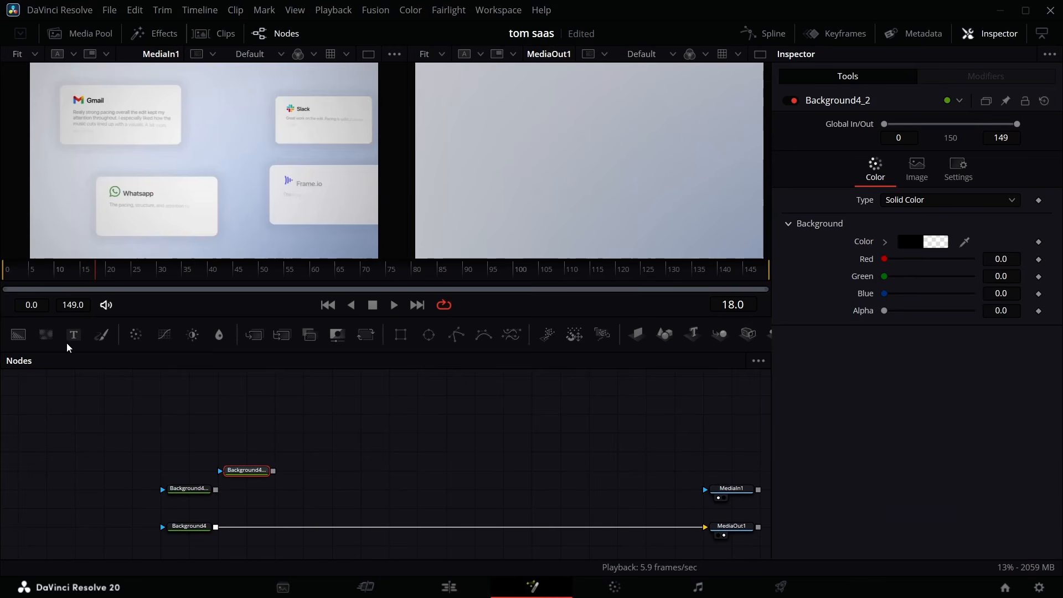
Mask the upper new Background with a Rectangle, merge it over the other new Background, and add a Drop Shadow to it
left_click_drag(400, 335, 263, 456)
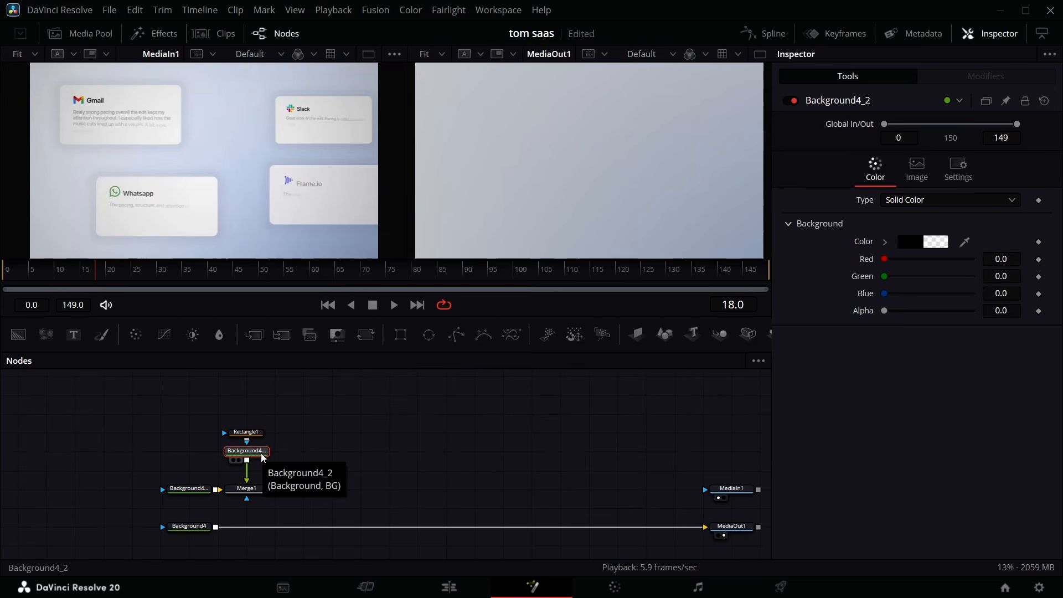
key("shift+space")
type("Drop Shadow")
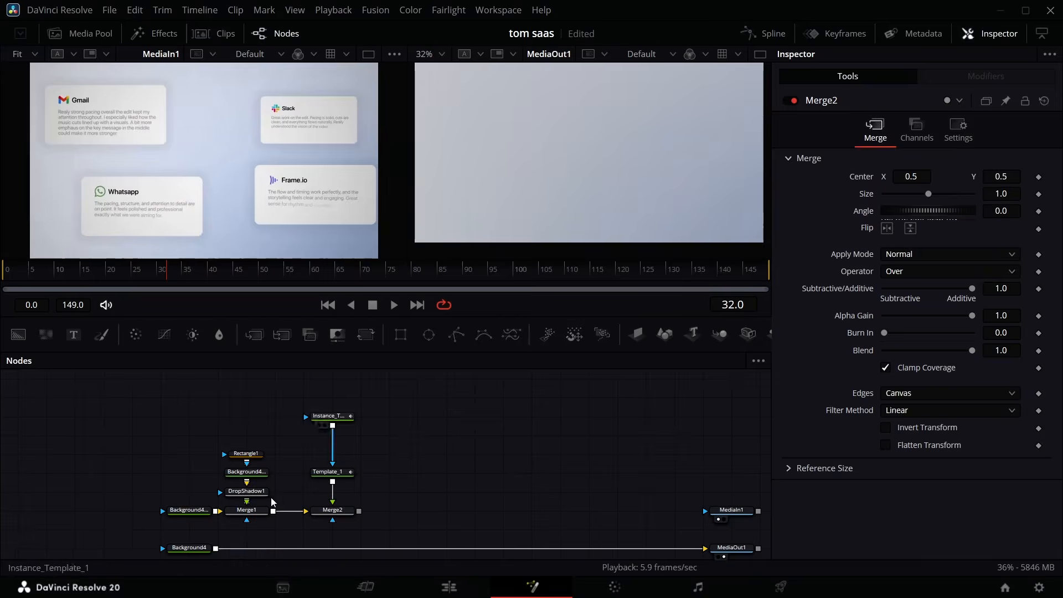
Review the settings of the card's rectangle mask, drop shadow, and body text with its Follower modifier, and scrub through the reference
left_click(246, 453)
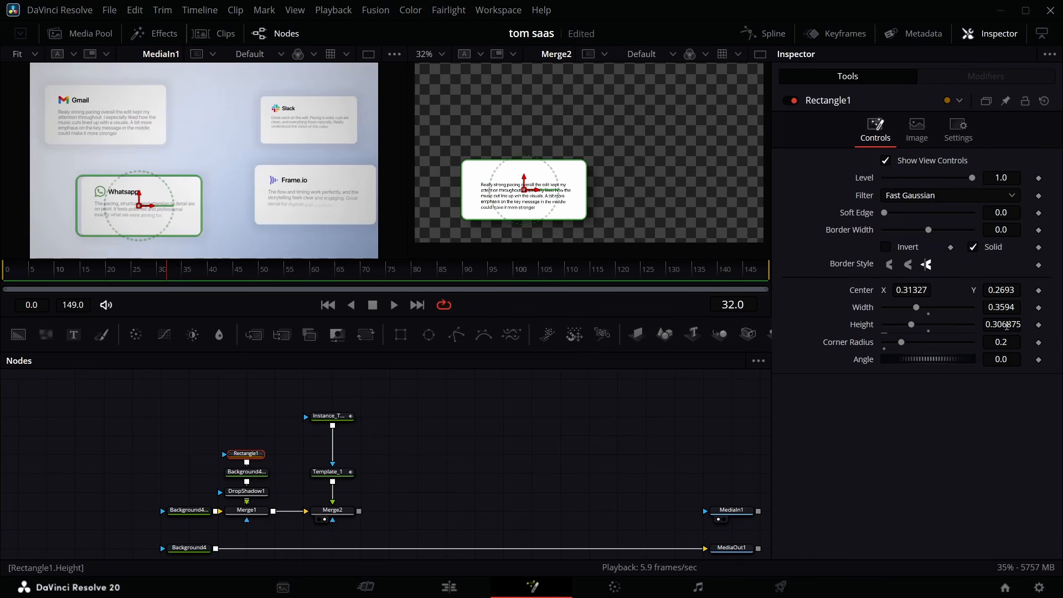
left_click(248, 491)
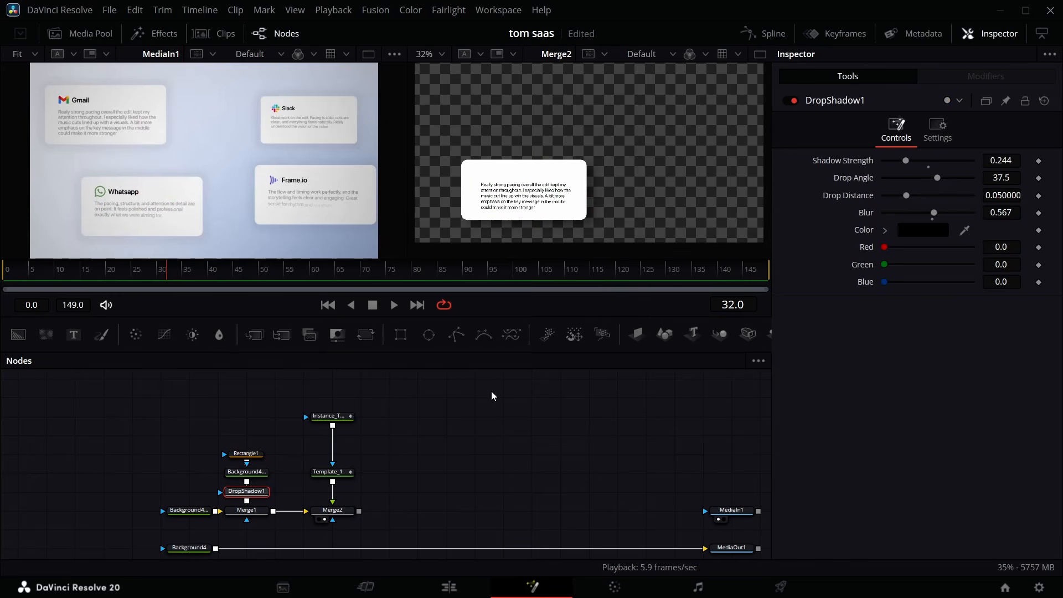
left_click(335, 472)
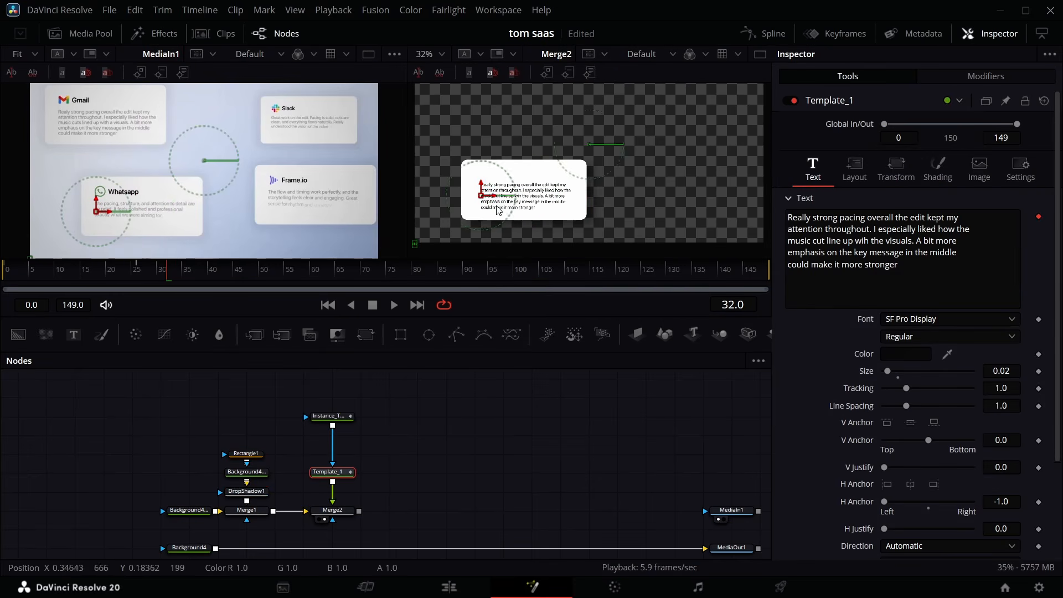
scroll(580, 134, "up", 2)
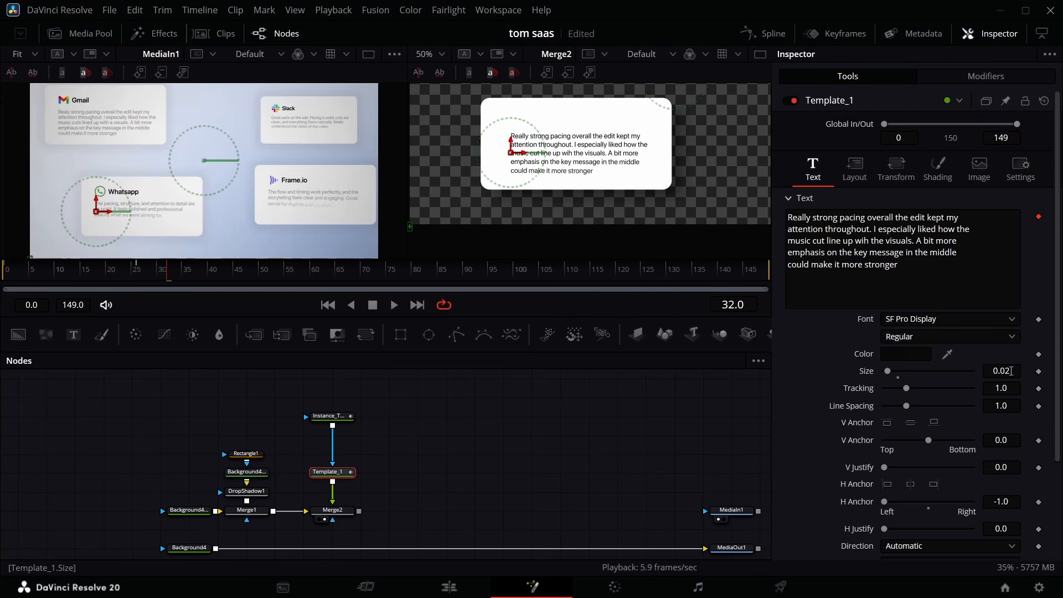
left_click(984, 76)
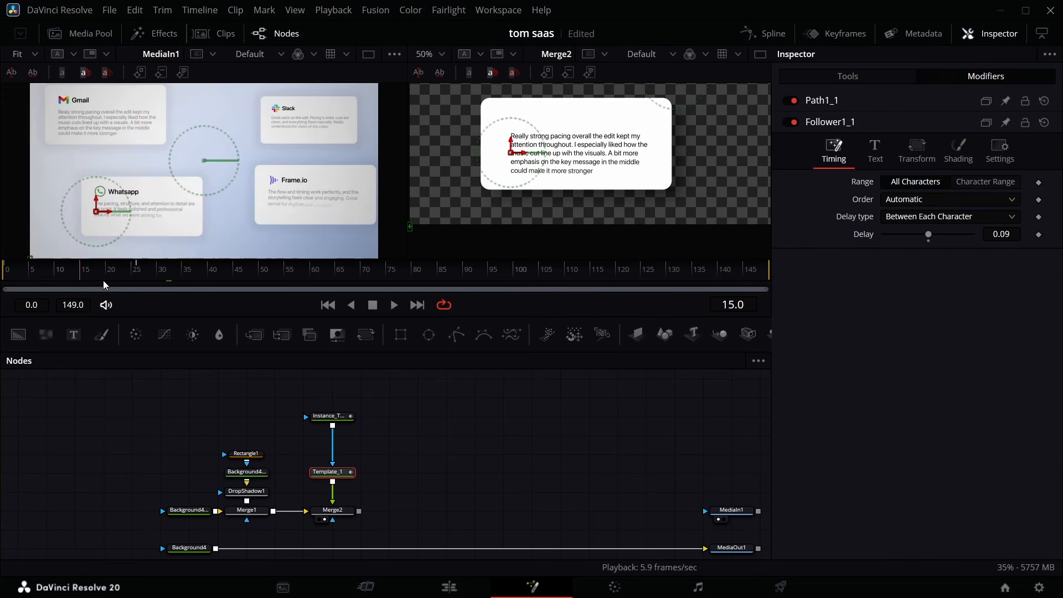
left_click_drag(102, 280, 143, 280)
Add a Text node beside the body text nodes reading "Gmail" in SF Pro Display Medium
left_click_drag(74, 335, 450, 441)
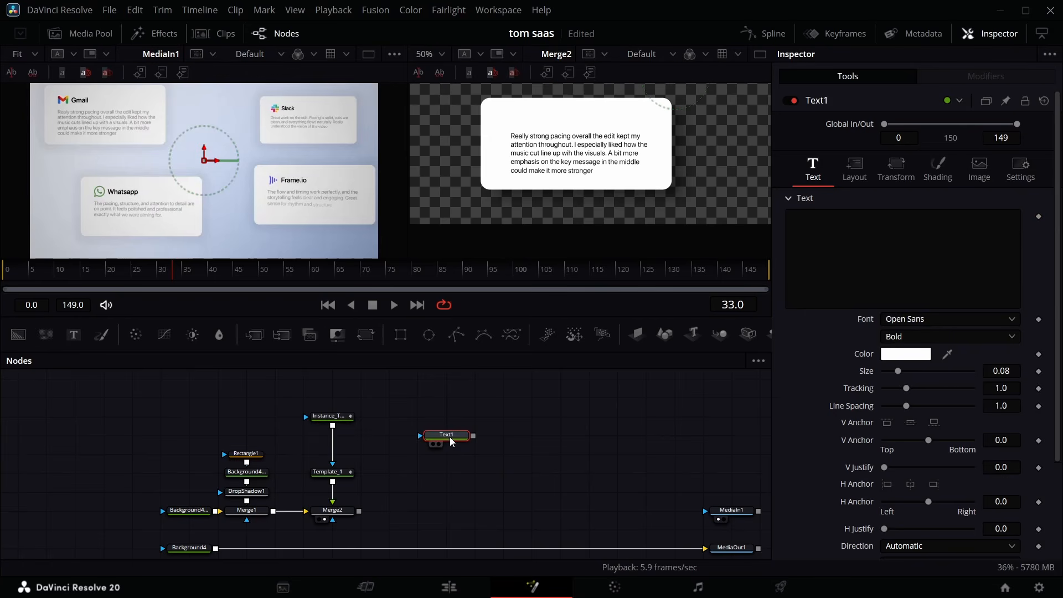
left_click(905, 266)
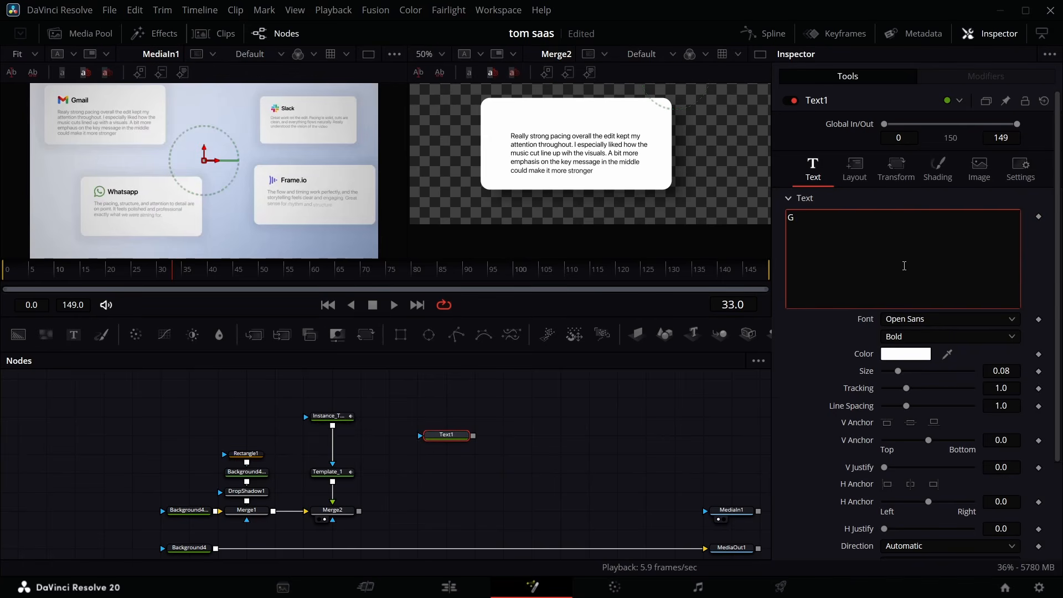
type("Gmail")
left_click(915, 320)
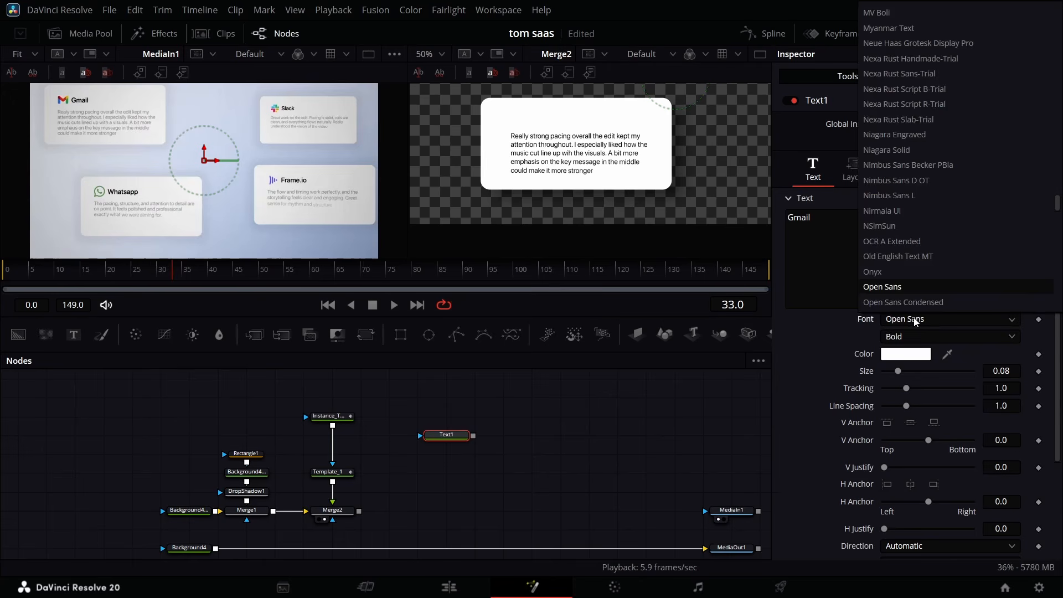
scroll(914, 260, "down", 15)
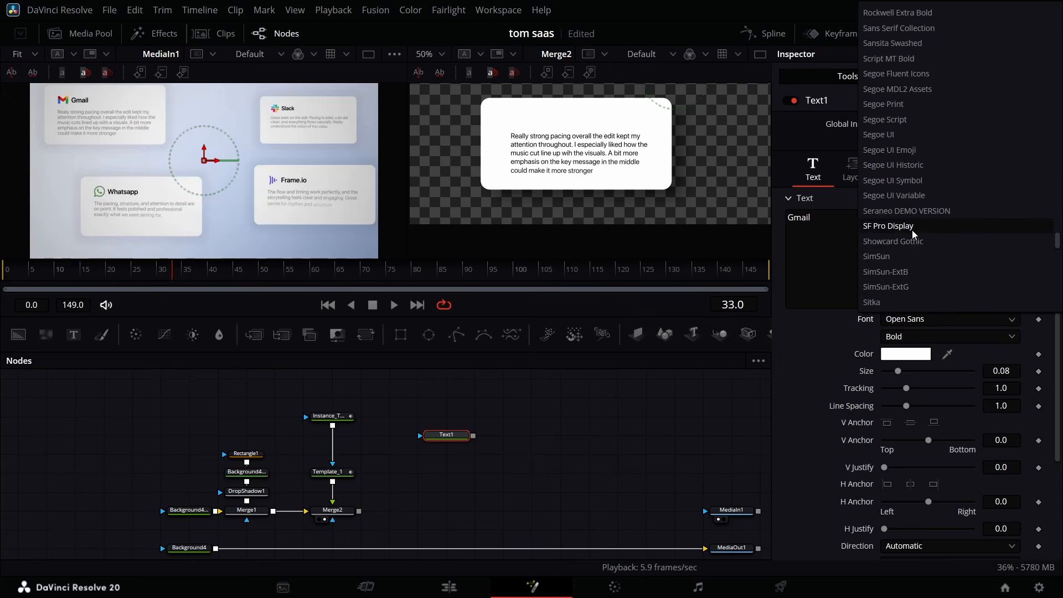
left_click(913, 231)
left_click(941, 337)
left_click(909, 371)
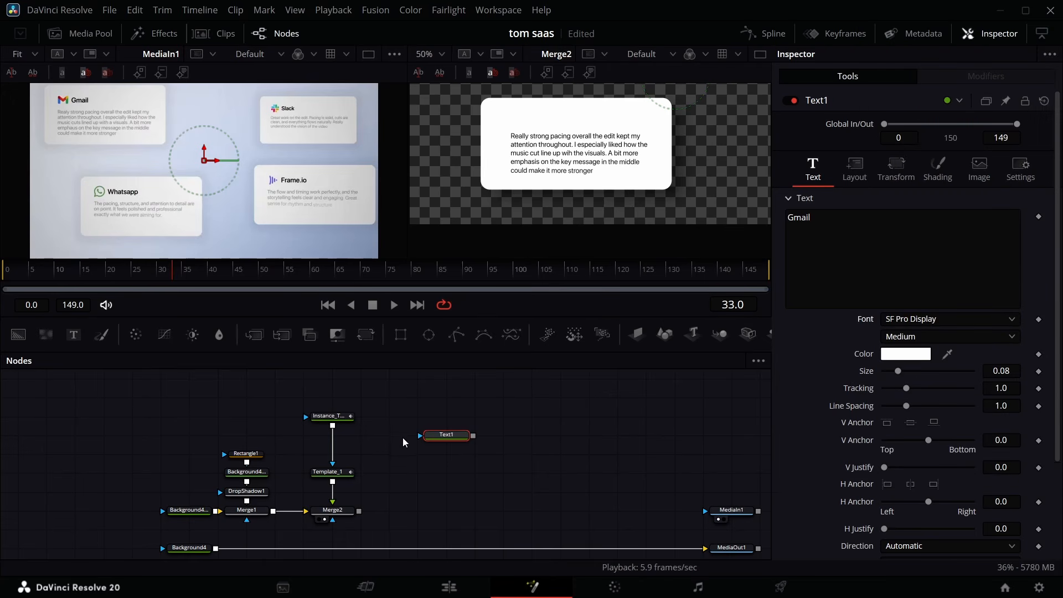
Colour the "Gmail" text black and merge it over the output of Merge2
left_click(893, 357)
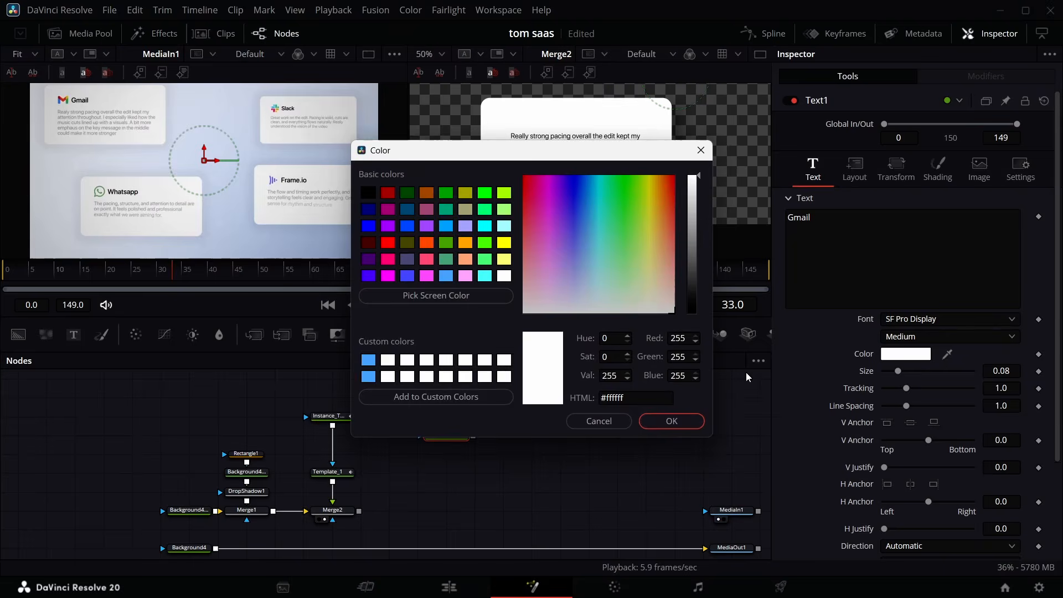
left_click(706, 313)
left_click(671, 421)
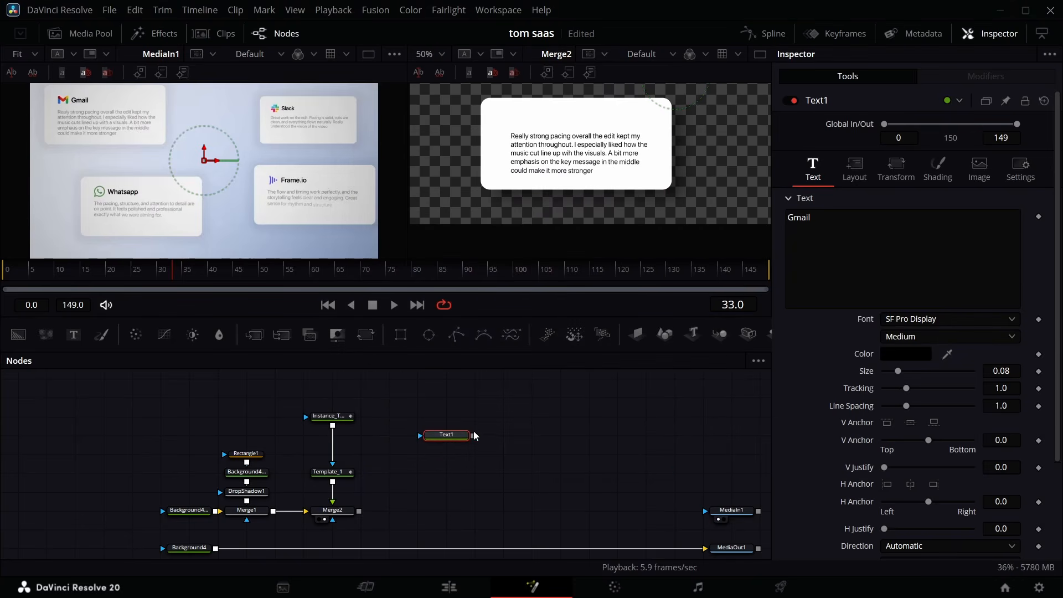
left_click_drag(475, 436, 360, 512)
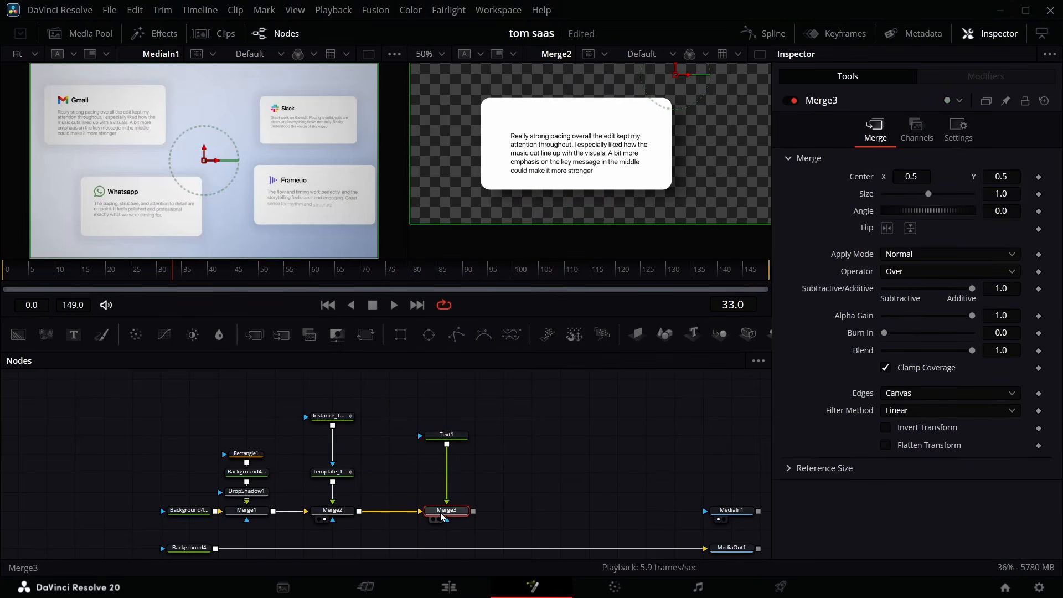
View Merge3, anchor the Gmail title horizontally to its left side, and position it above the paragraph inside the white card
left_click(442, 516)
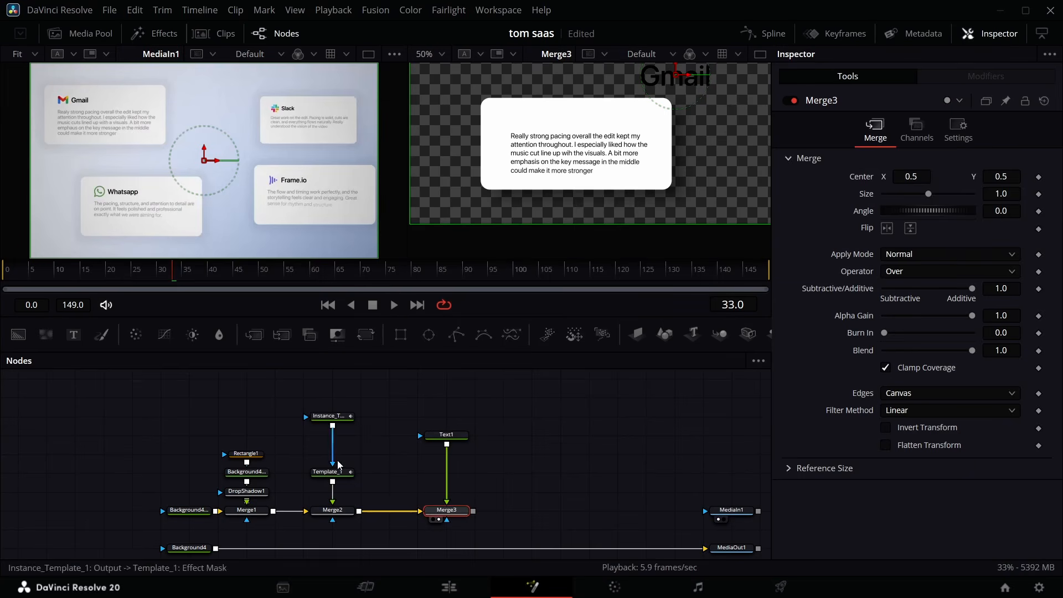
left_click(432, 441)
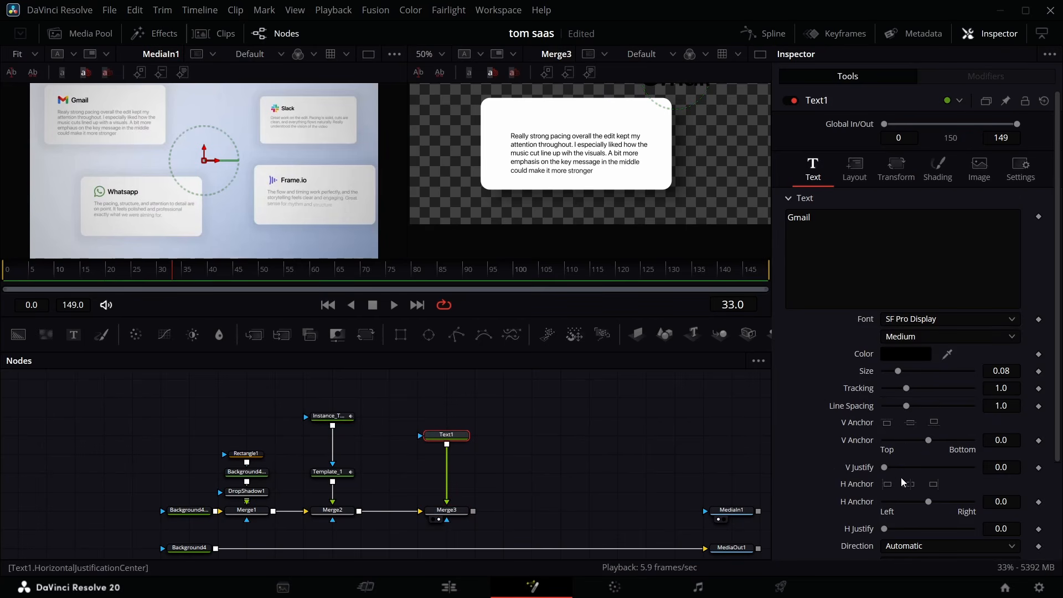
scroll(697, 120, "up", 3)
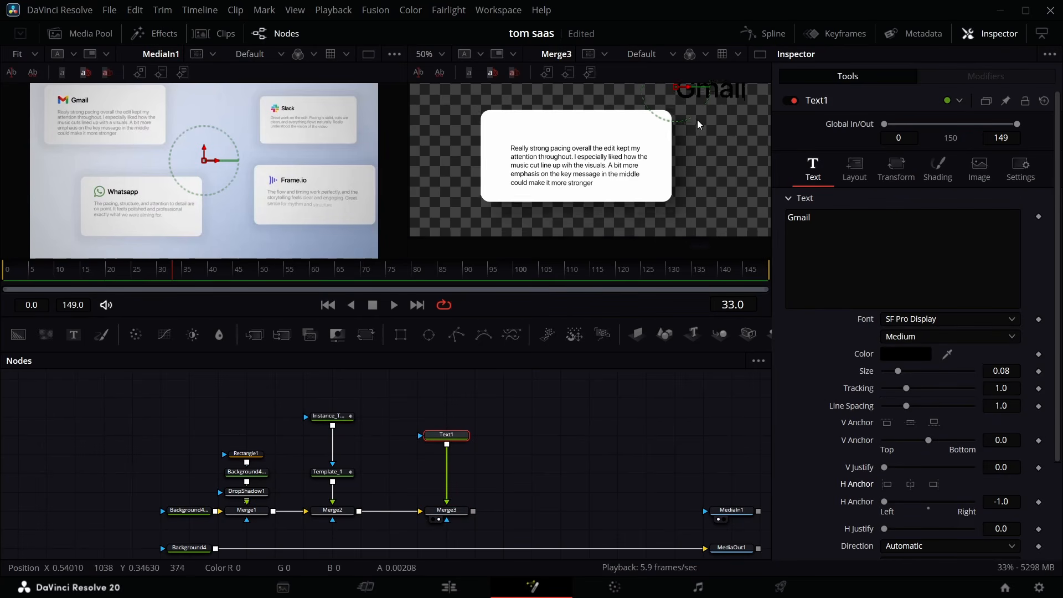
left_click_drag(685, 112, 538, 159)
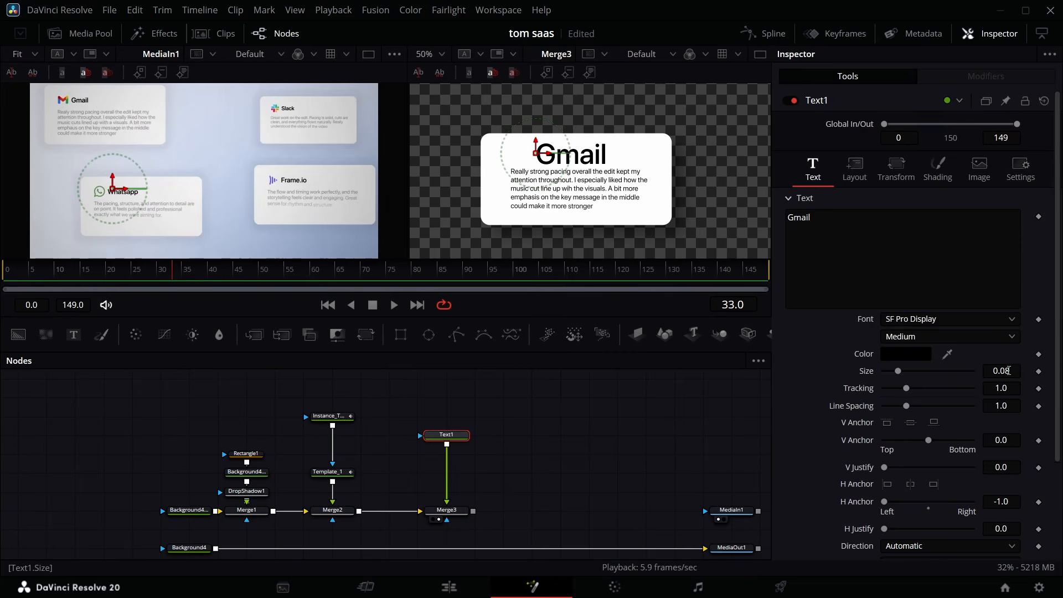
Set the Gmail title's text size to 0.04
left_click(1009, 371)
key("Return")
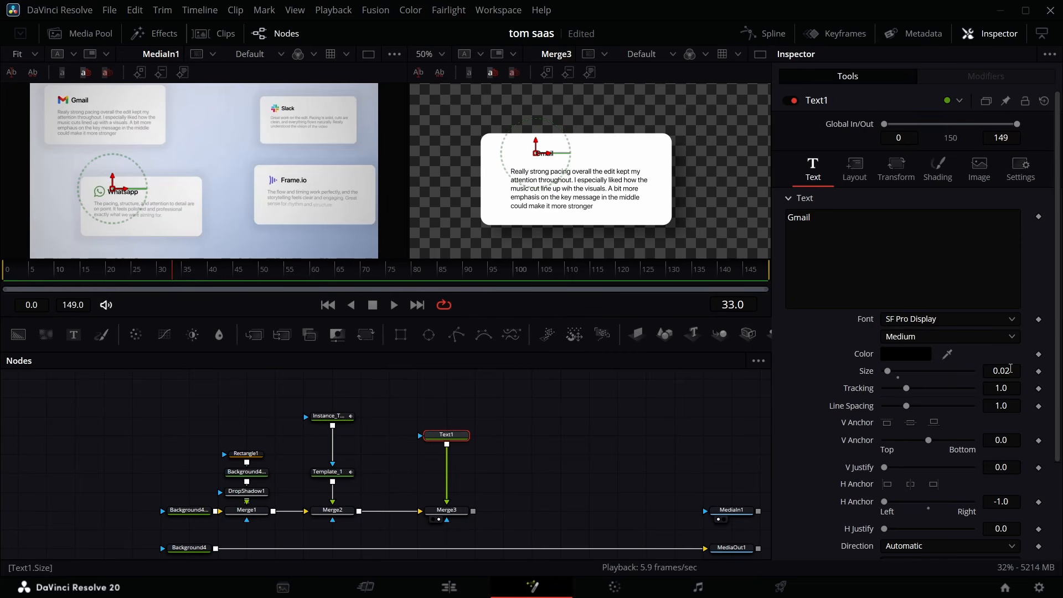
key("Return")
Add gmail.png from the media pool to the node graph and merge it with the Text1 title
left_click(83, 33)
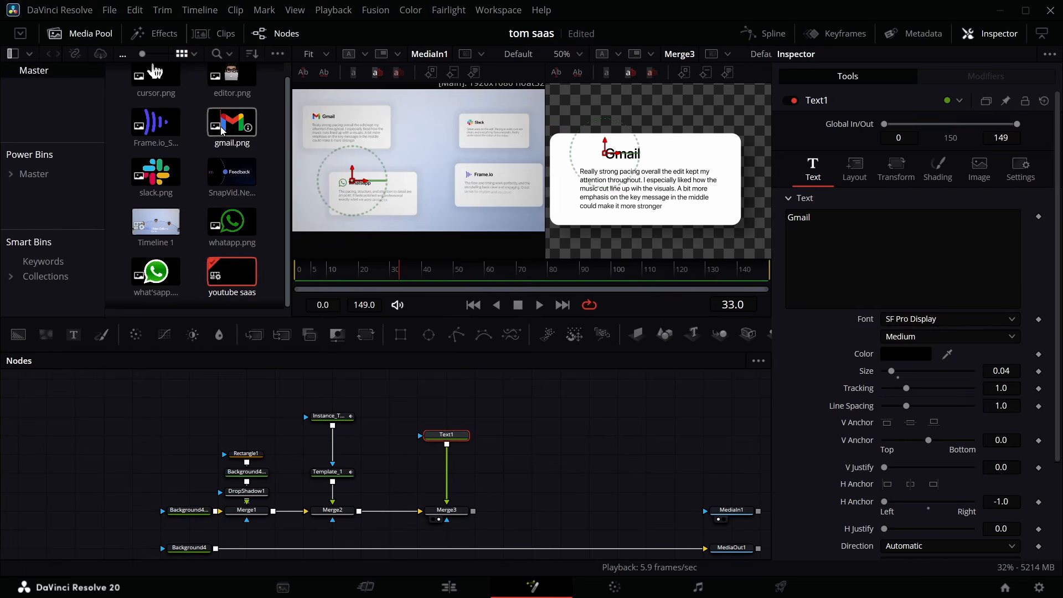
left_click_drag(232, 124, 444, 446)
left_click(83, 33)
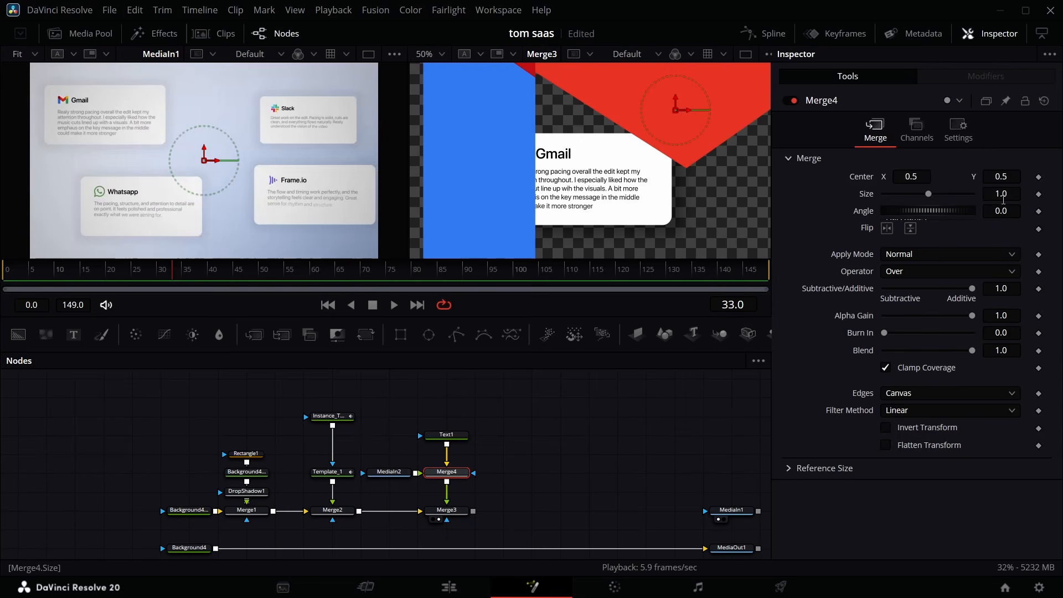
Scale the Gmail icon to 0.03 in Merge4 and place it just before the title, at centre X 0.205125, Y 0.351851
left_click_drag(1009, 191, 59, 208)
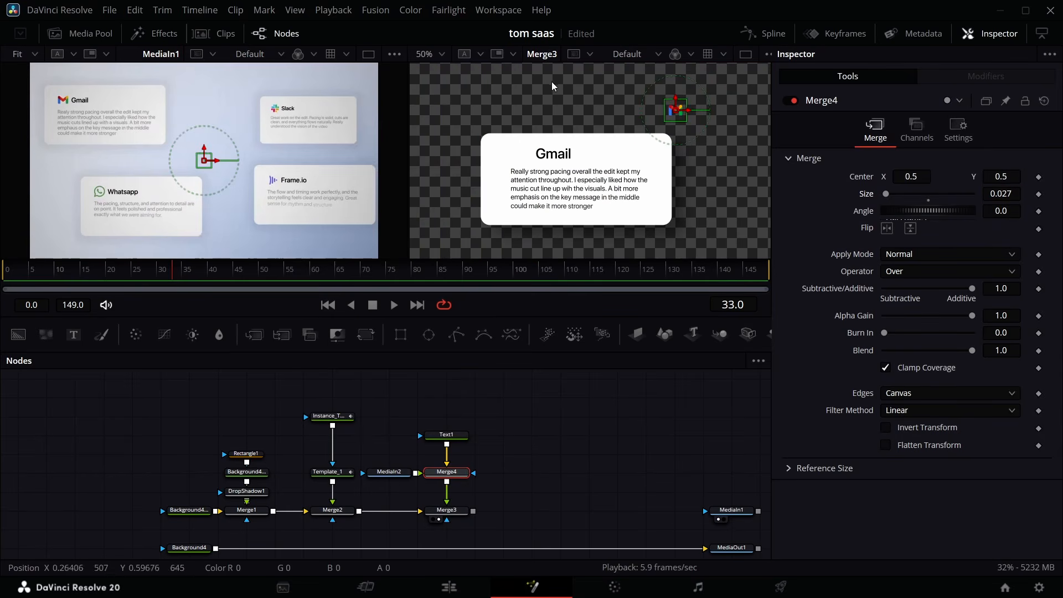
left_click_drag(673, 115, 516, 159)
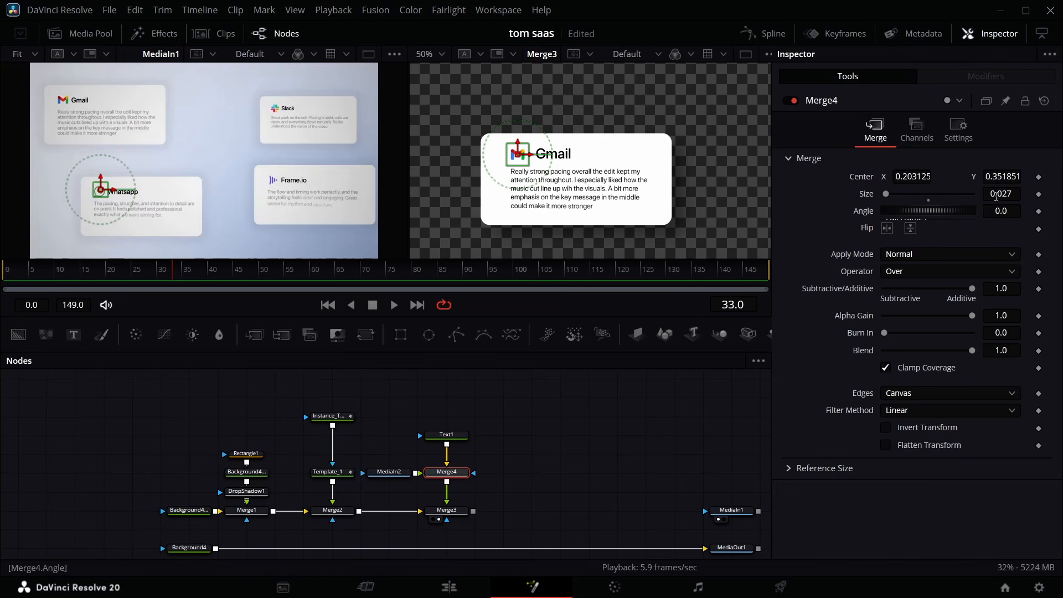
left_click_drag(1000, 190, 1003, 190)
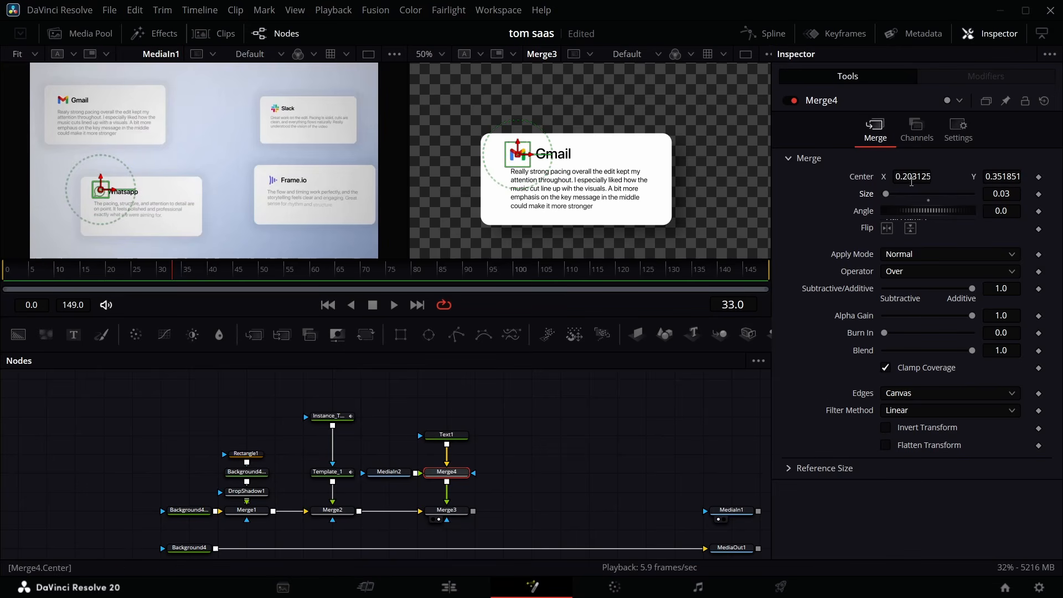
left_click_drag(911, 181, 914, 181)
left_click(555, 452)
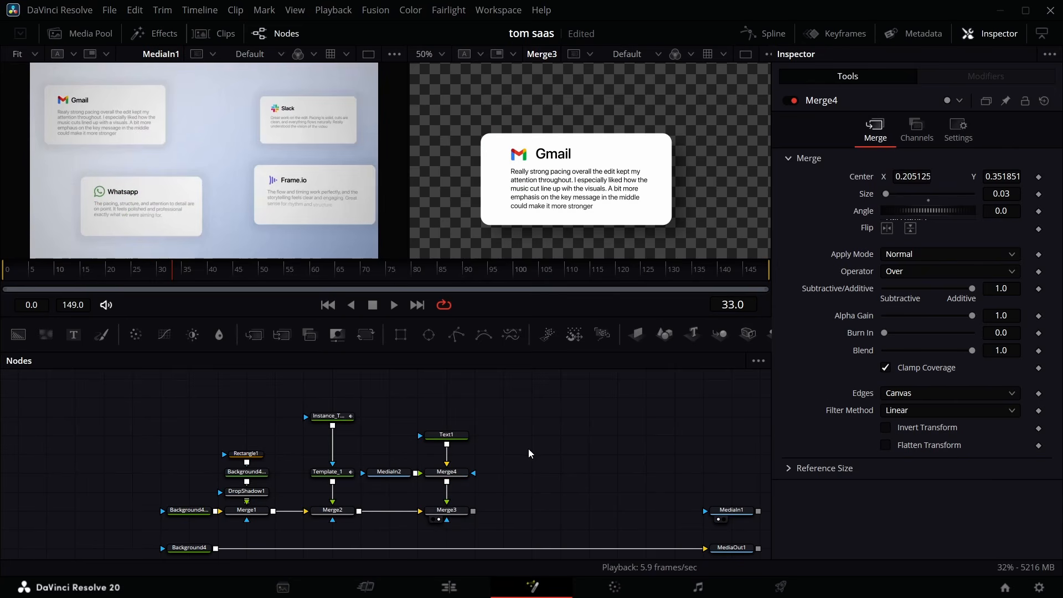
Move the Gmail card's node group away from the background chain, then duplicate the whole group in the node graph
left_click_drag(282, 454, 377, 496)
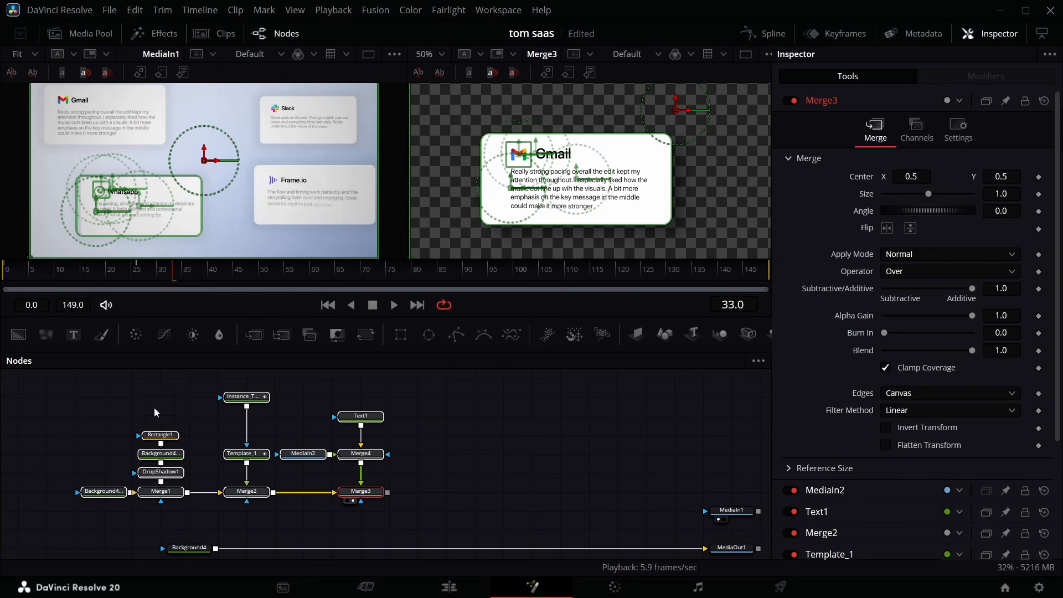
left_click(452, 461)
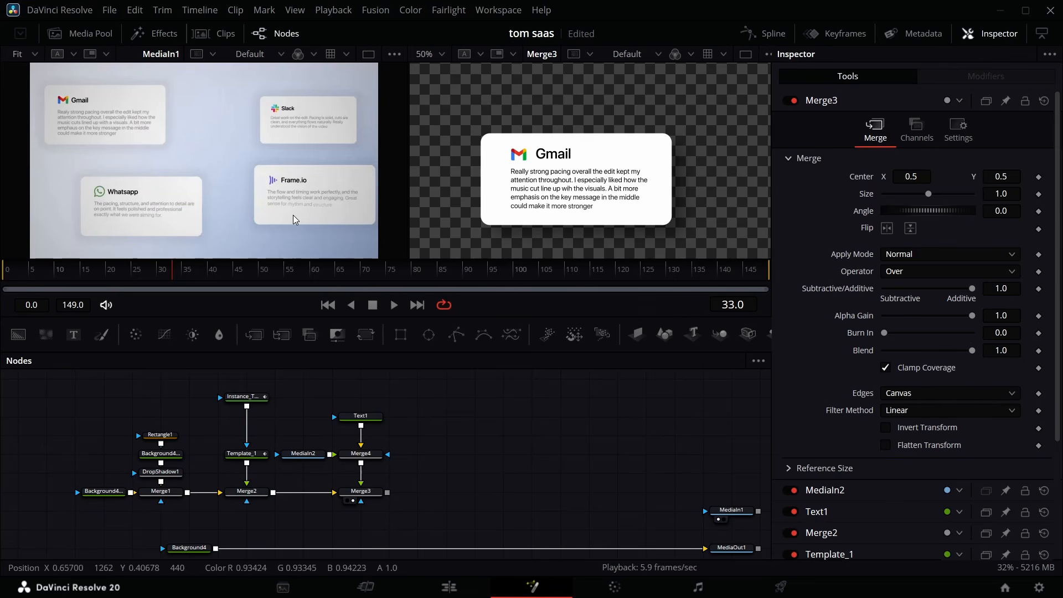
left_click(306, 456)
left_click_drag(338, 476, 162, 375)
left_click_drag(46, 378, 388, 515)
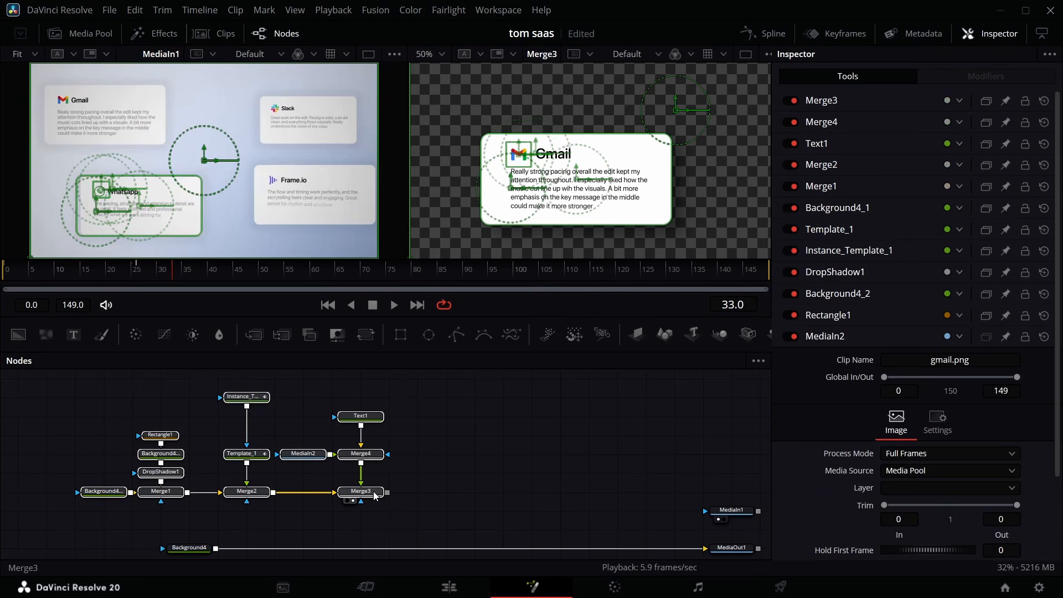
key("ctrl+v")
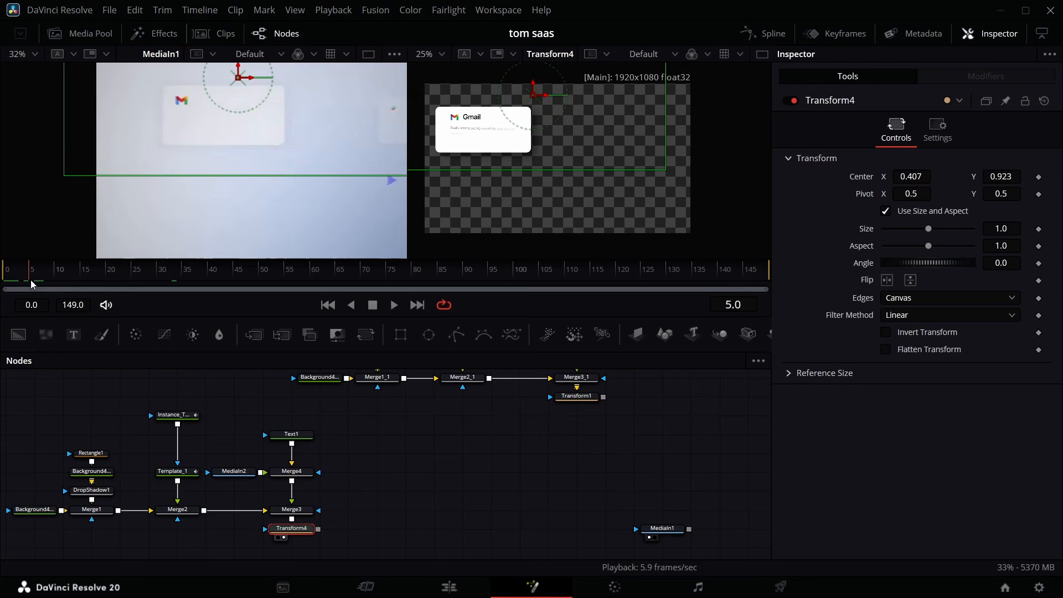
Keyframe Merge4's size from 0.0 at frame 0 to 0.03 at frame 10 so the Gmail icon scales in
left_click_drag(31, 280, 7, 287)
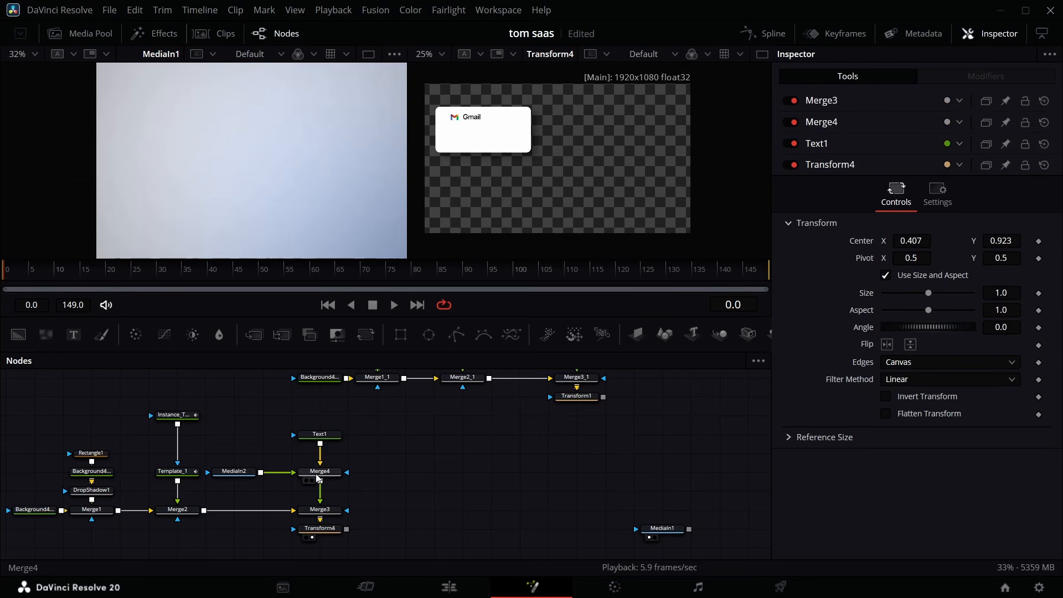
left_click(319, 476)
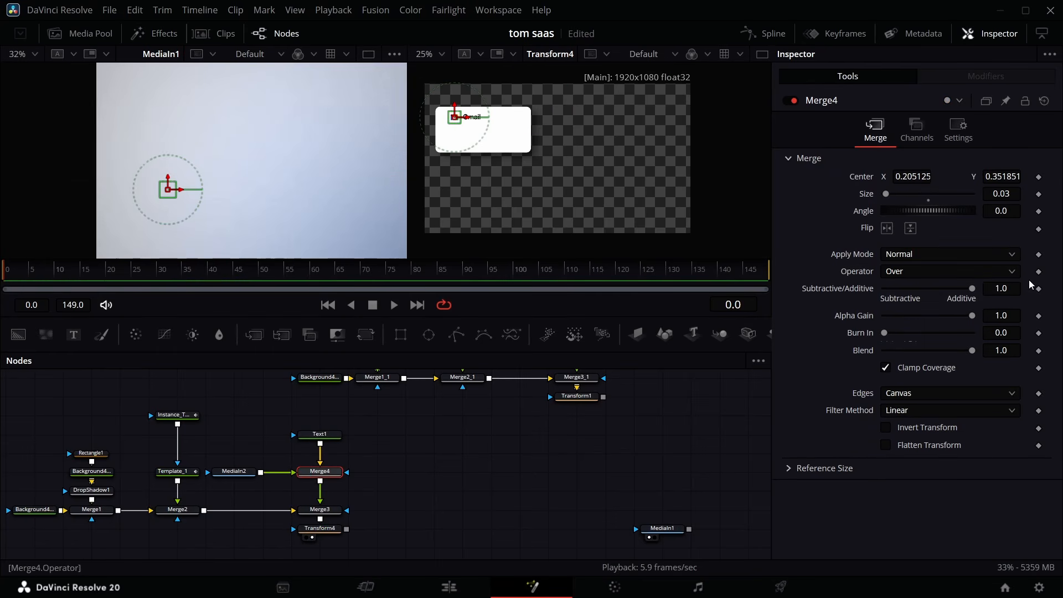
left_click(1038, 193)
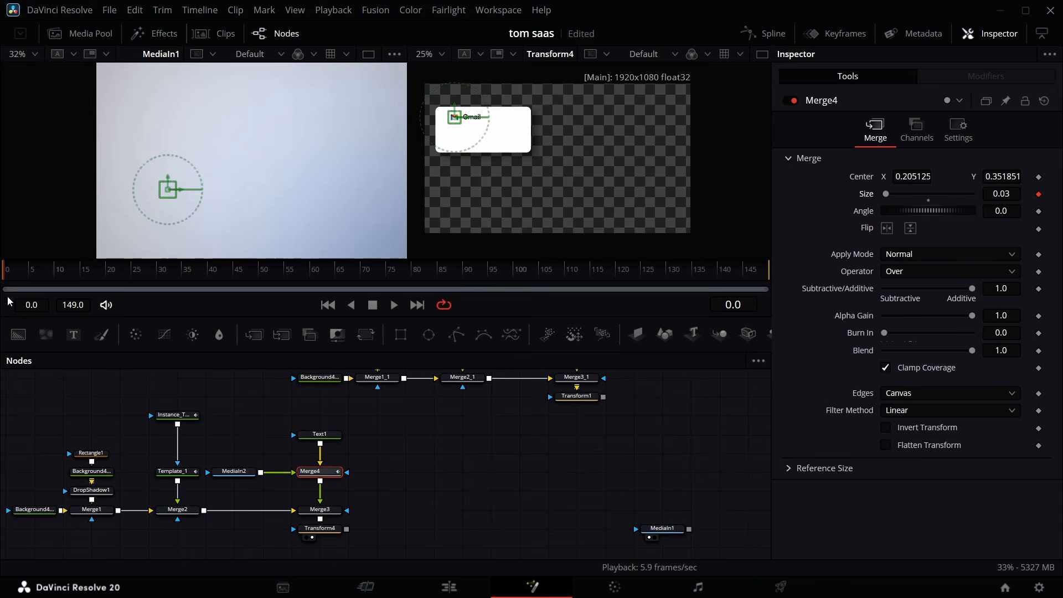
left_click_drag(25, 274, 58, 279)
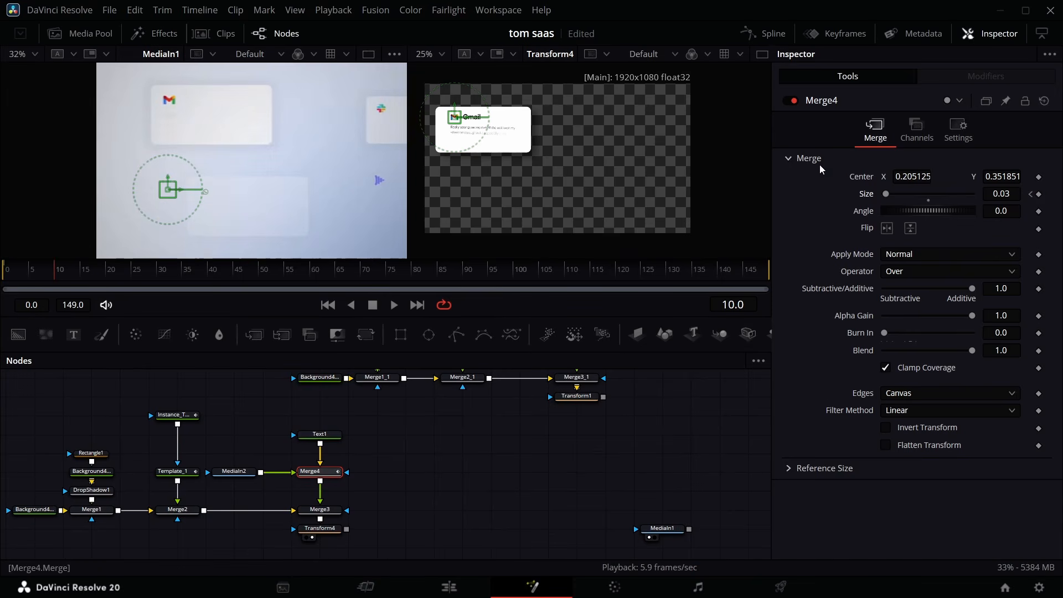
left_click(1038, 195)
left_click(1031, 195)
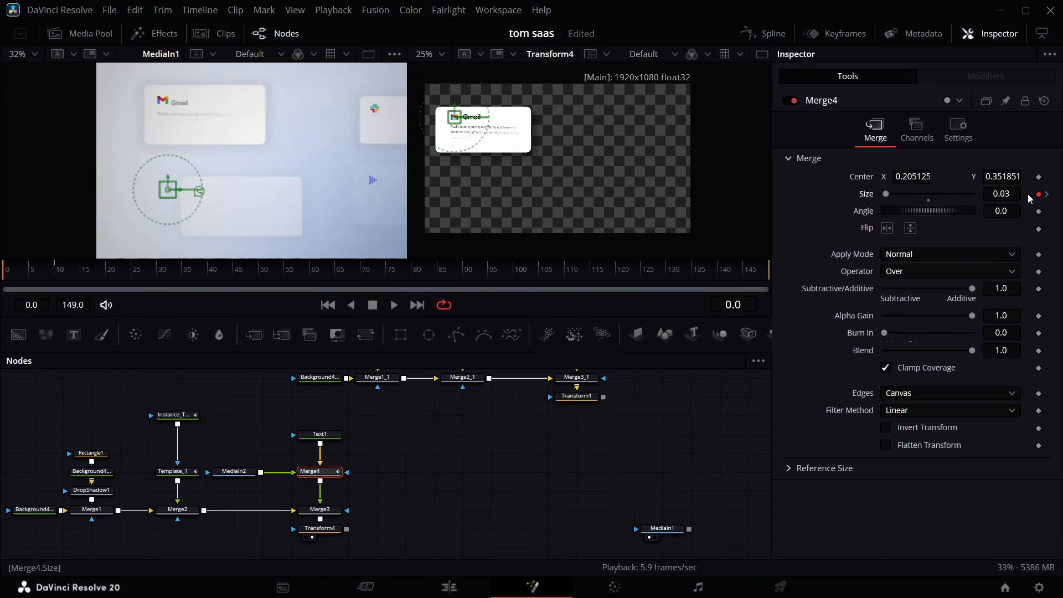
left_click_drag(887, 195, 863, 204)
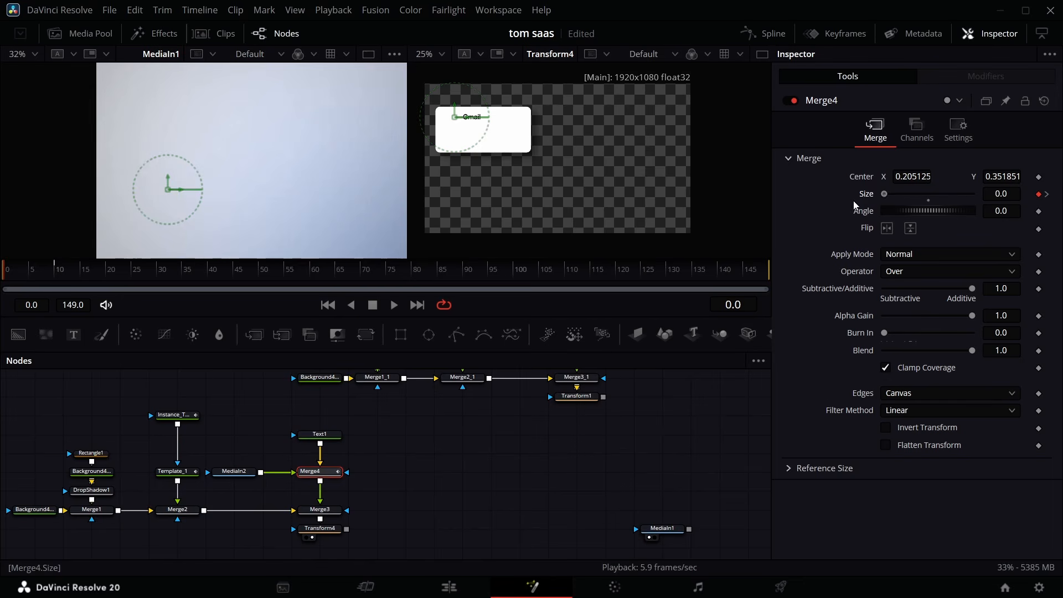
Keyframe Merge4_1's size from 0.0 at frame 2 to 0.06 at frame 13
scroll(478, 414, "up", 4)
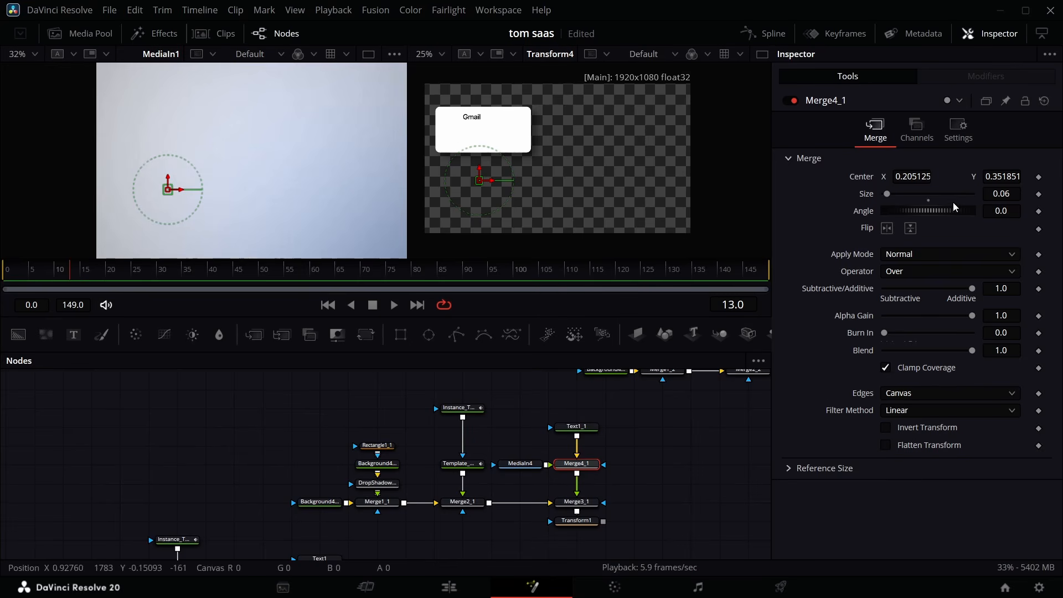
left_click(1039, 194)
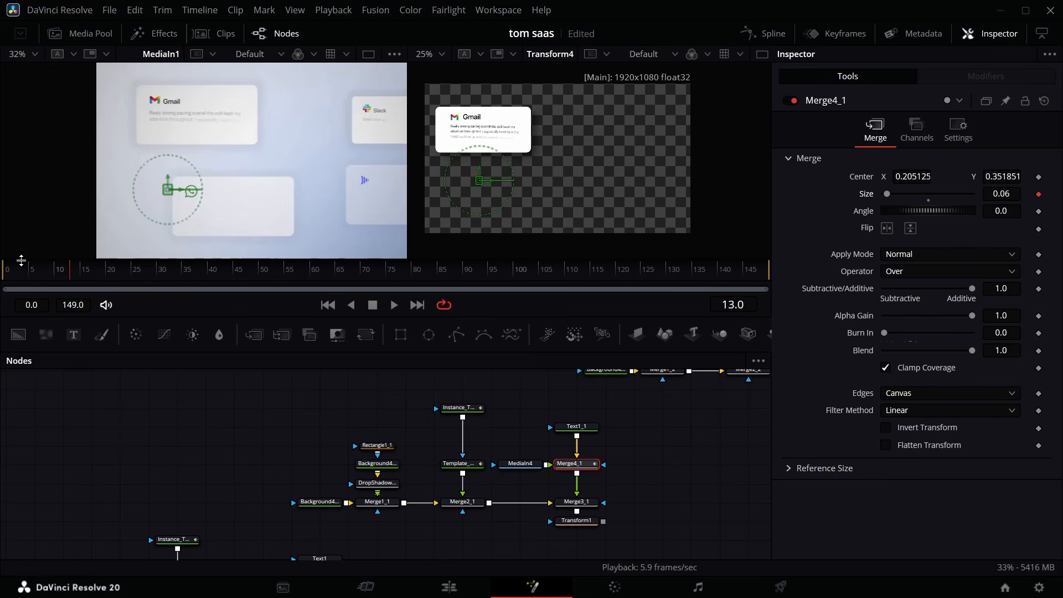
left_click(20, 272)
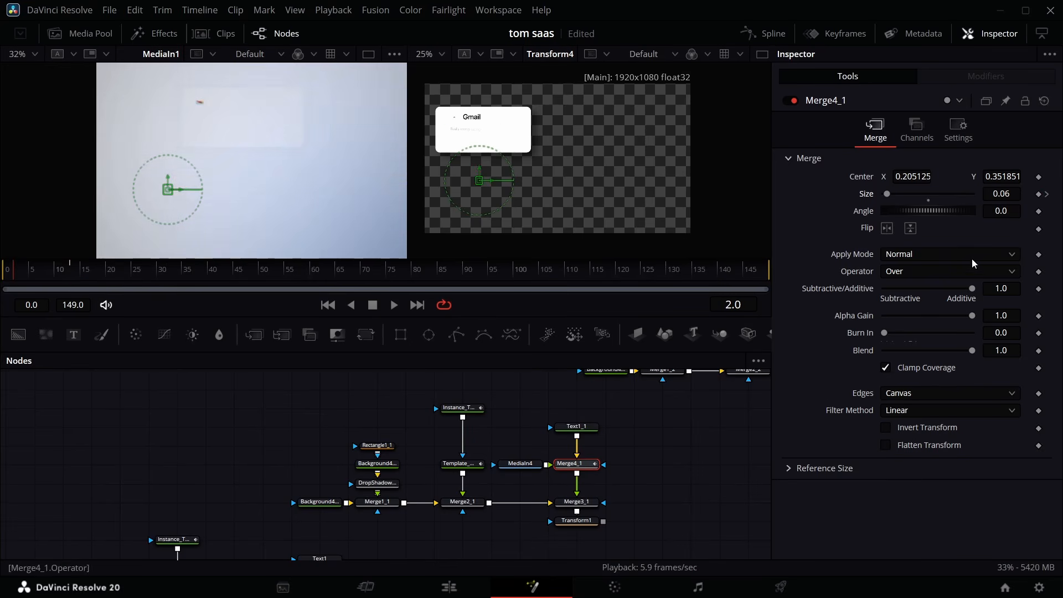
left_click_drag(887, 196, 812, 200)
Keyframe Merge4_2's size from 0.0 at frame 5 to 0.08 at frame 15
left_click_drag(717, 385, 324, 453)
left_click(479, 406)
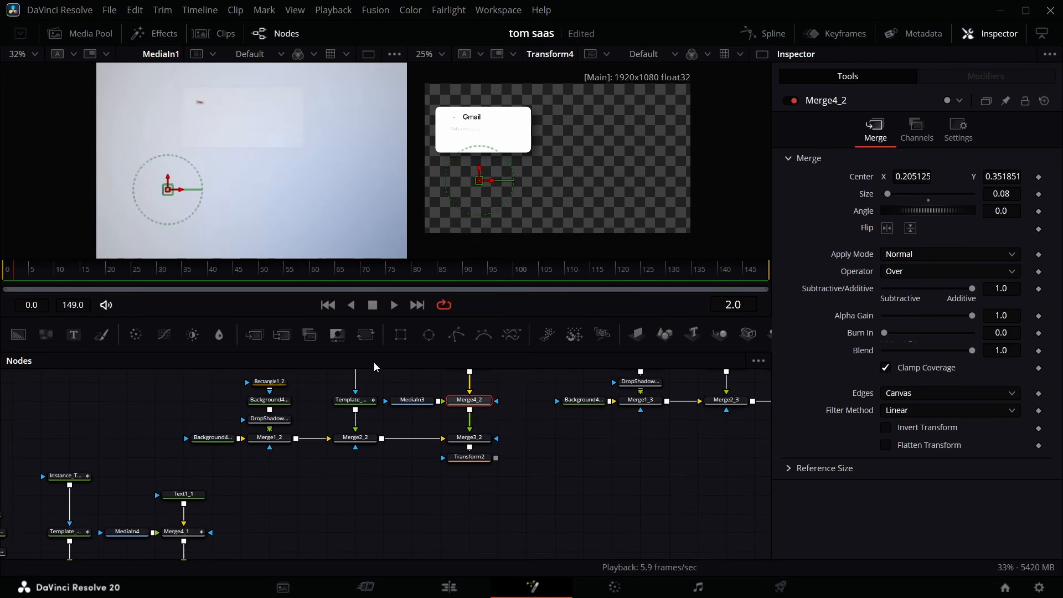
left_click(81, 272)
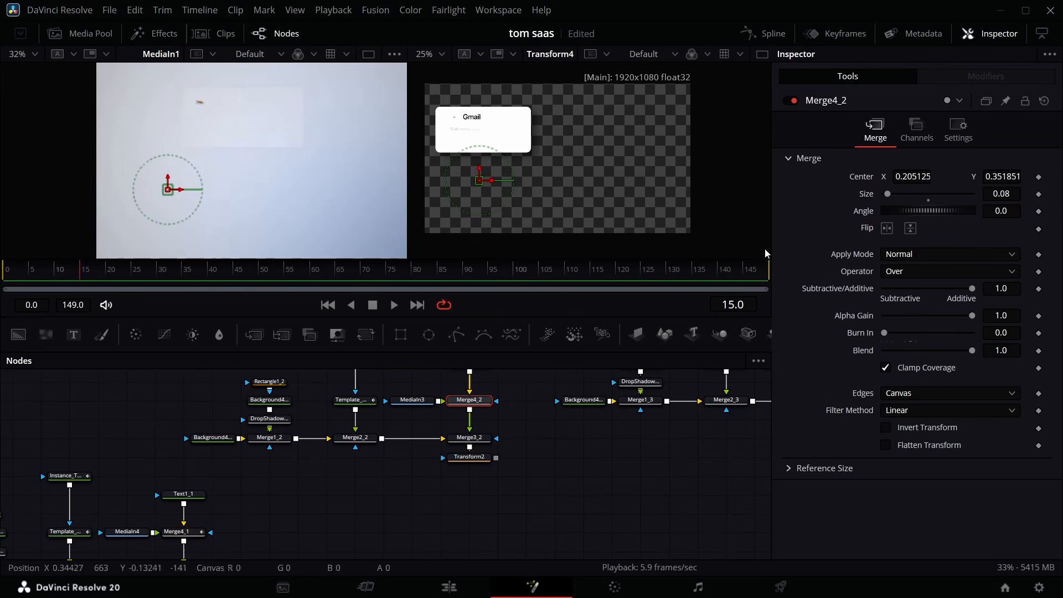
left_click(29, 273)
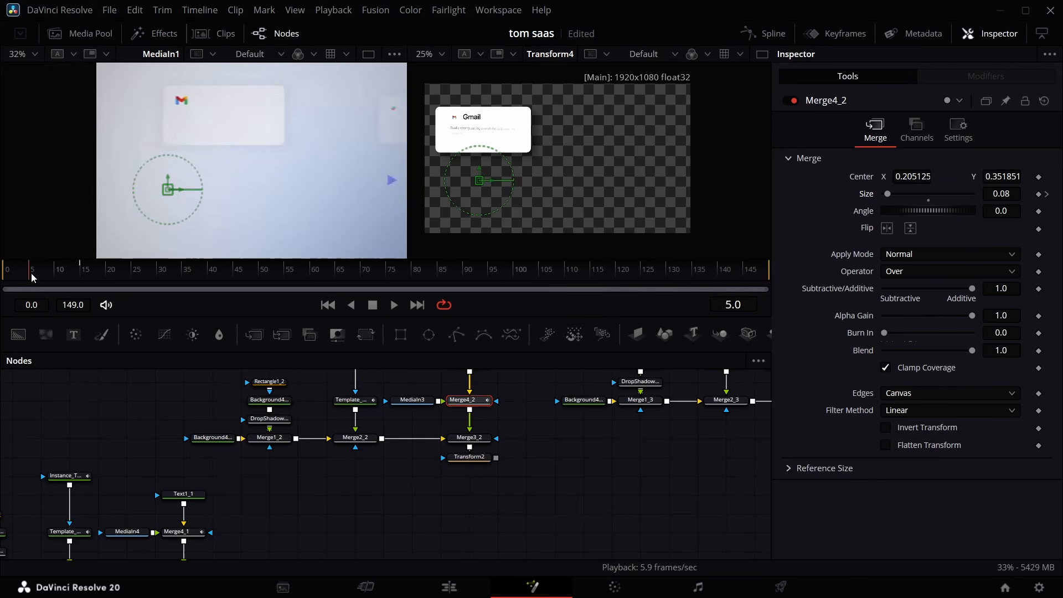
left_click_drag(888, 193, 885, 194)
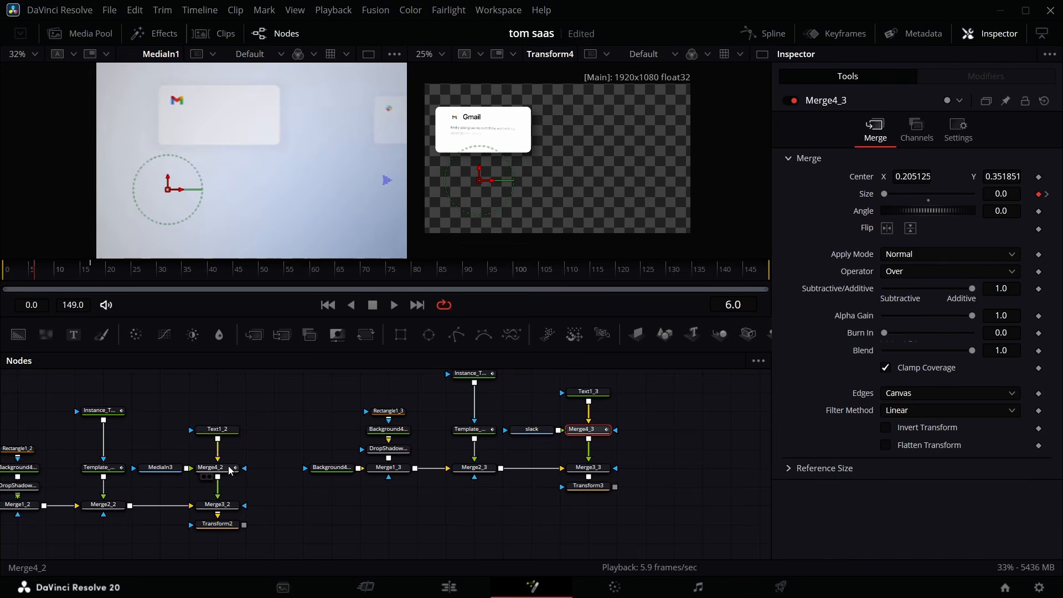
Apply In Cubic easing to all size keyframes of Merge4, Merge4_1, Merge4_2 and Merge4_3 in the spline editor
left_click(228, 469, "ctrl")
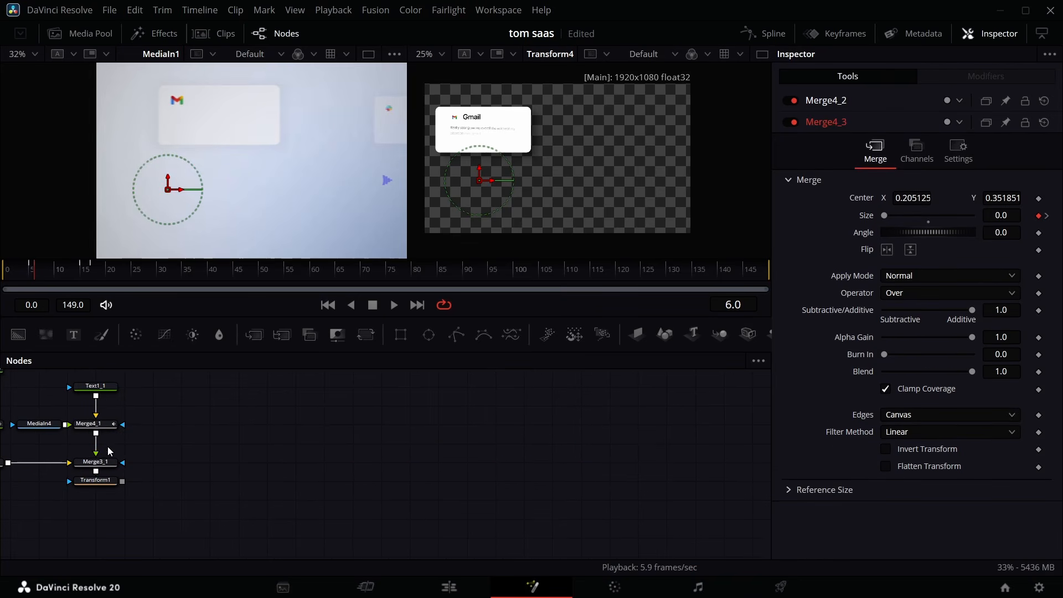
left_click(99, 425, "ctrl")
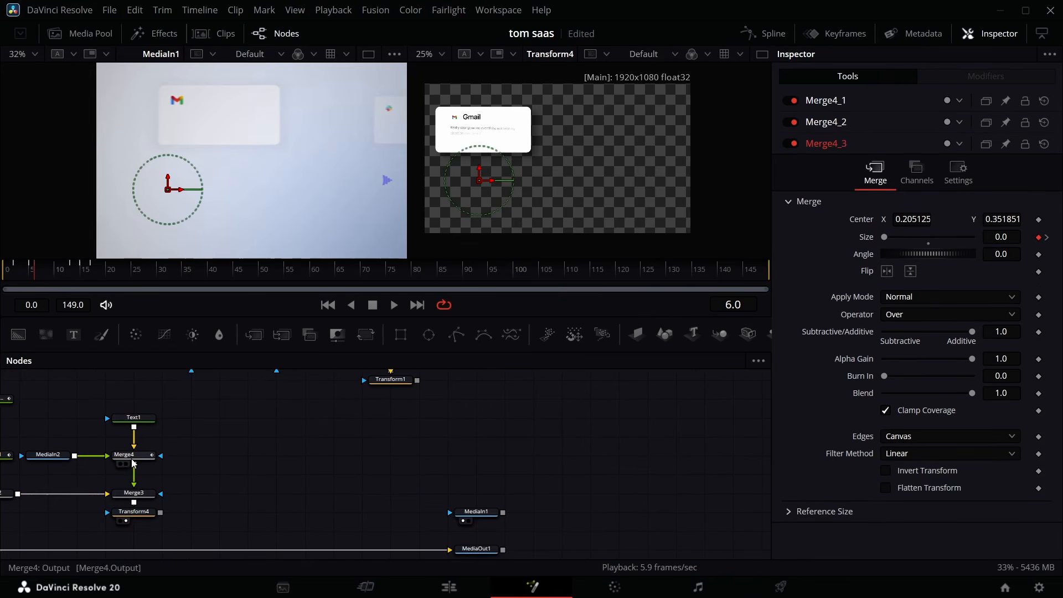
left_click(134, 454, "ctrl")
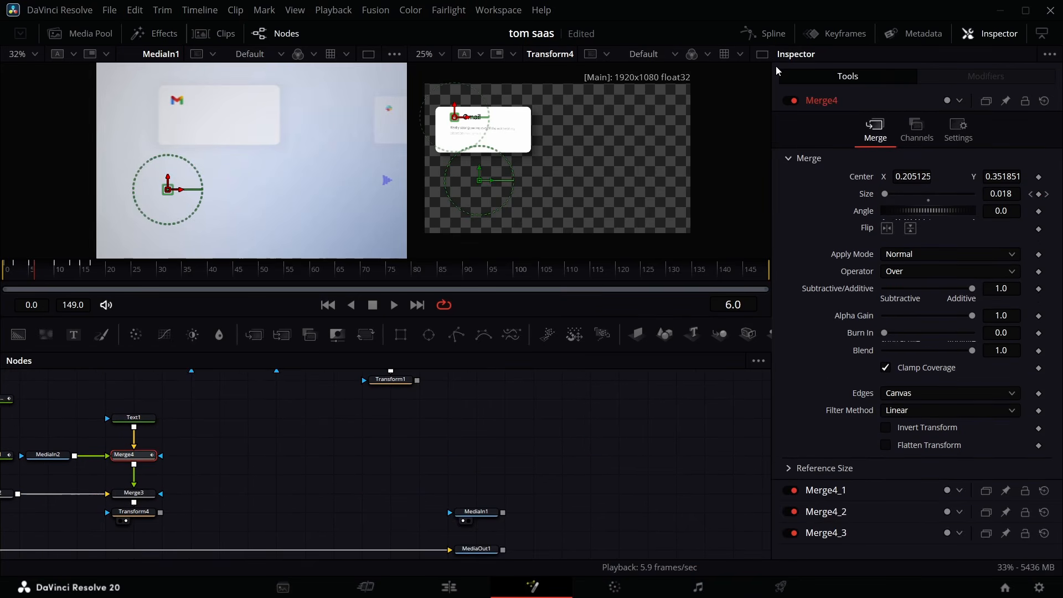
left_click(759, 33)
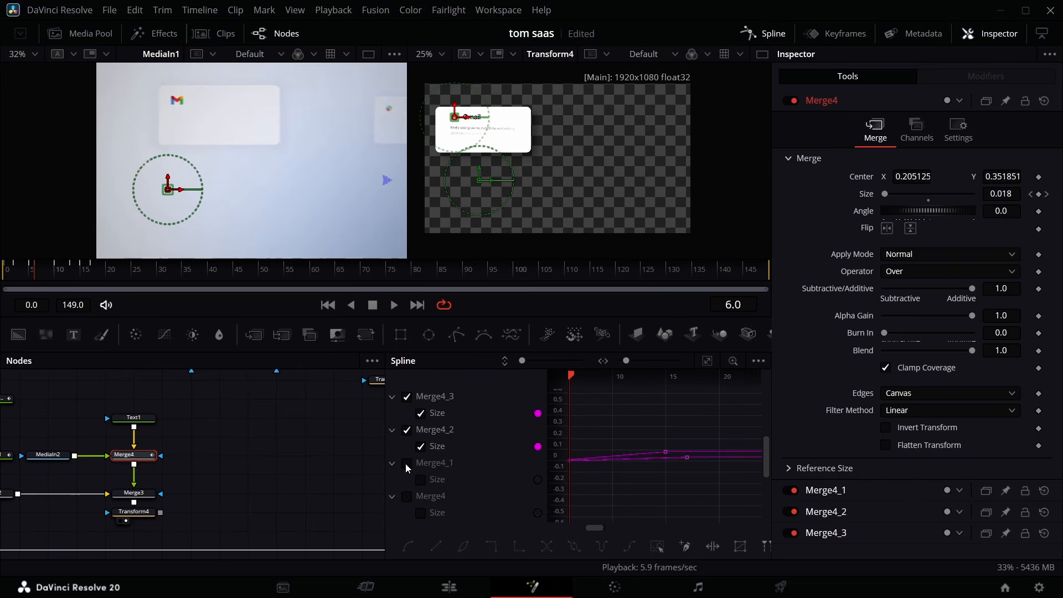
left_click(708, 361)
key("ctrl+a")
right_click(654, 538)
mouse_move(710, 299)
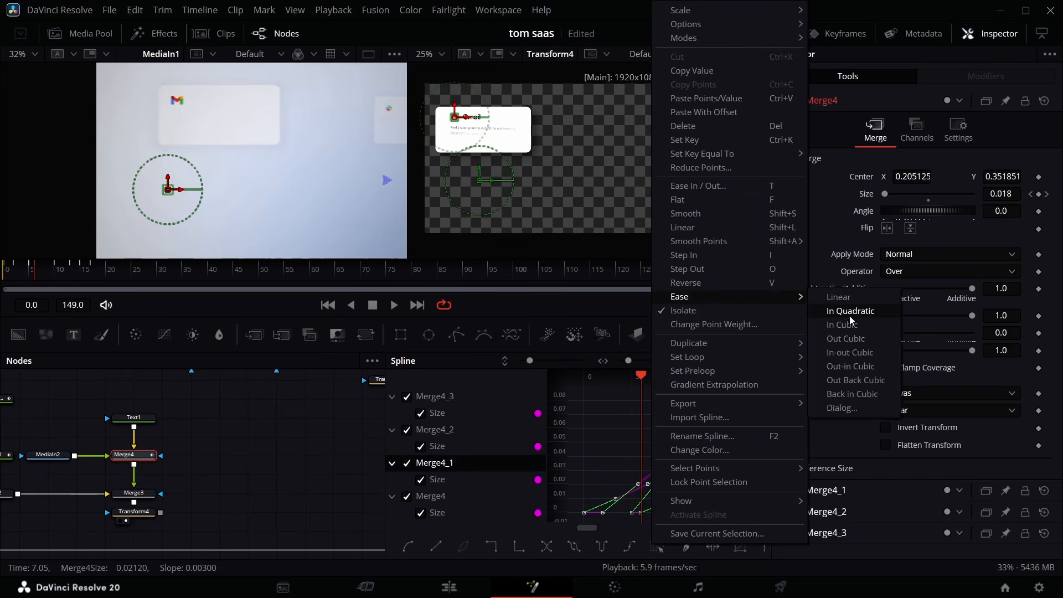
left_click(842, 325)
right_click(683, 498)
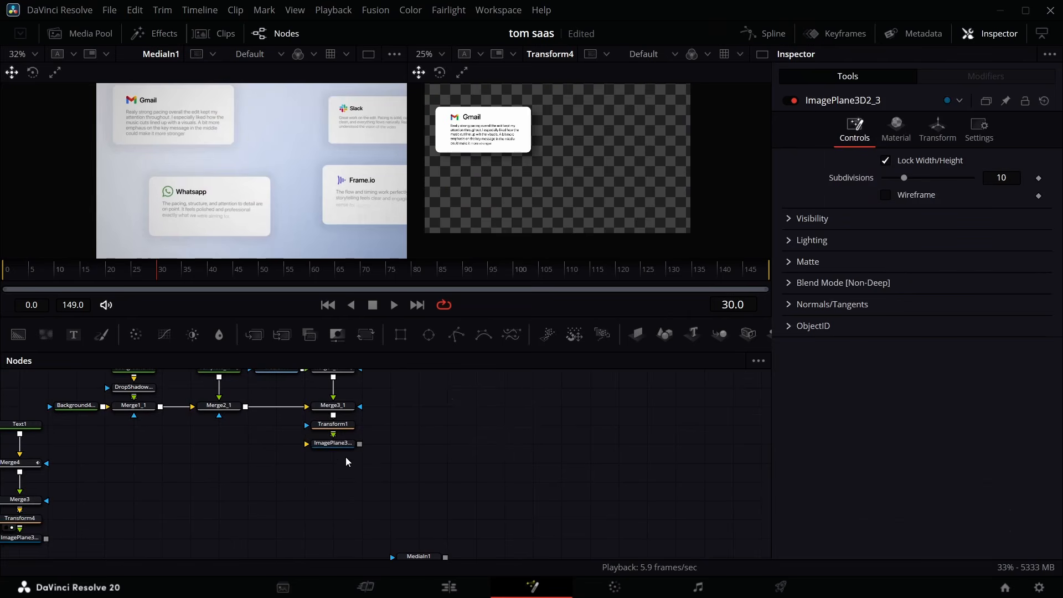
Move ImagePlane3D2 well clear of Transform4 and shift MediaIn1 and MediaOut1 away to make room for more nodes
scroll(305, 539, "down", 3)
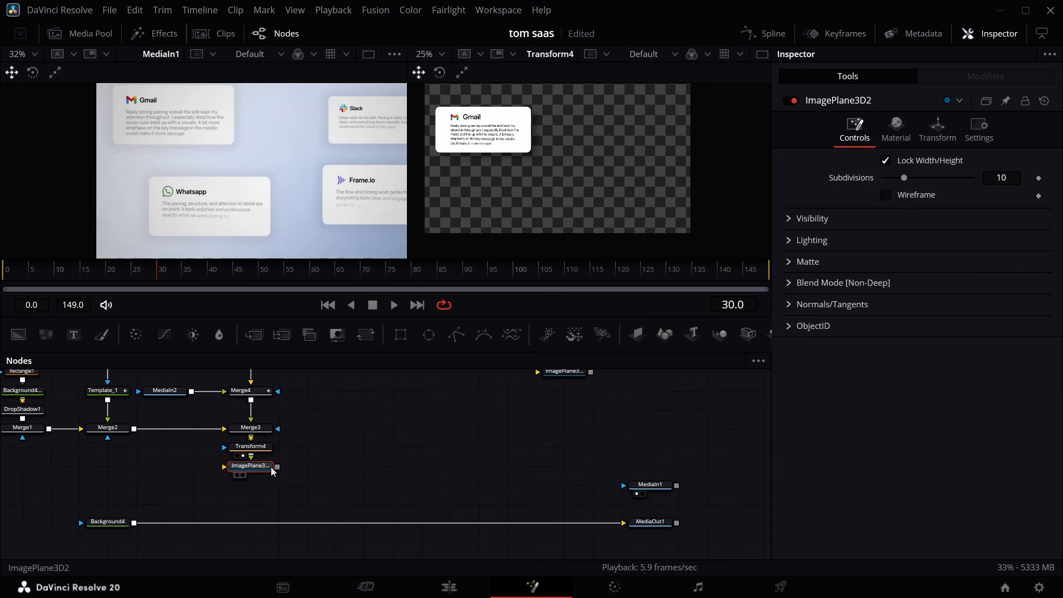
left_click_drag(270, 467, 414, 447)
scroll(554, 451, "right", 2)
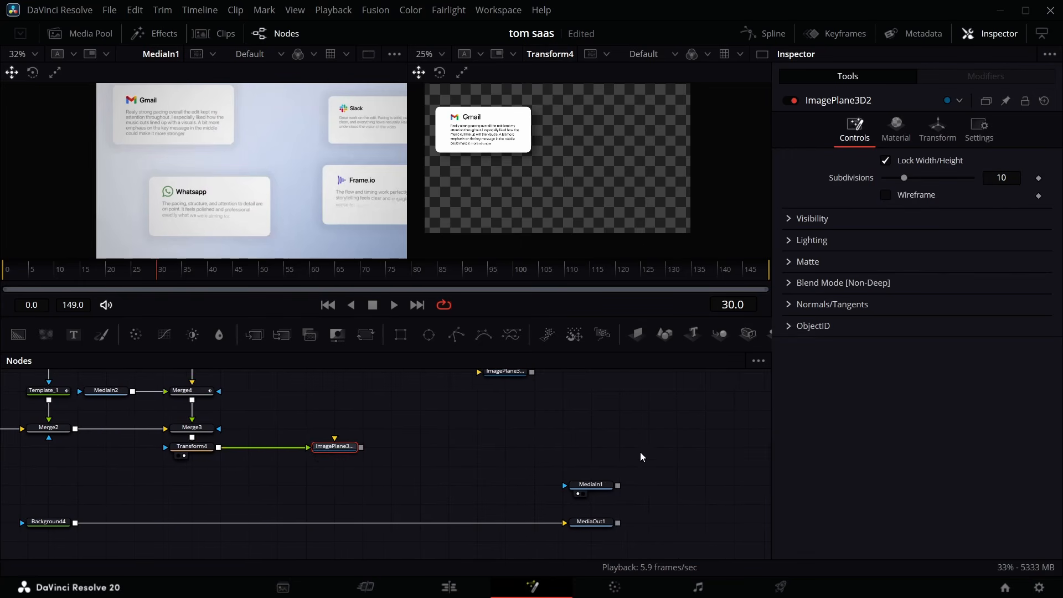
scroll(640, 452, "right", 2)
left_click_drag(553, 446, 742, 529)
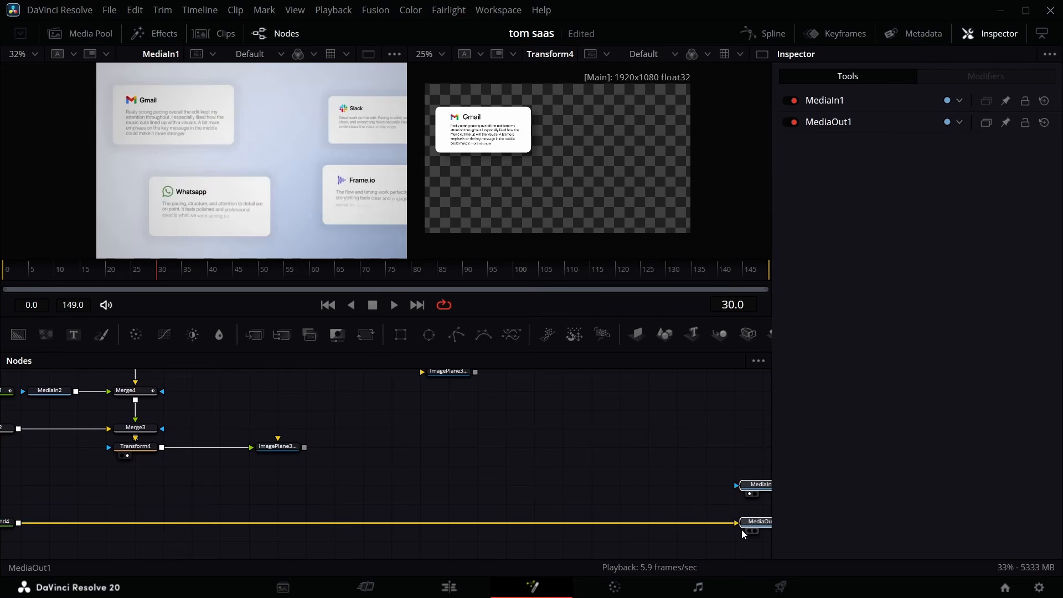
left_click(742, 530)
scroll(356, 511, "up", 1)
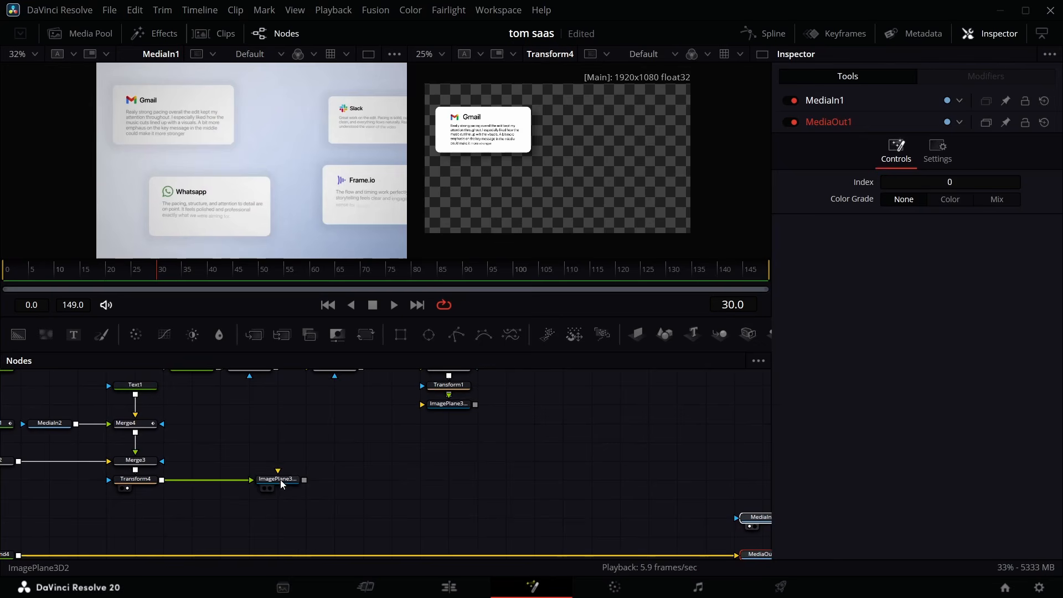
Add a Camera3D joined with ImagePlane3D2 through a Merge3D, followed by a Renderer3D
left_click_drag(281, 481, 298, 458)
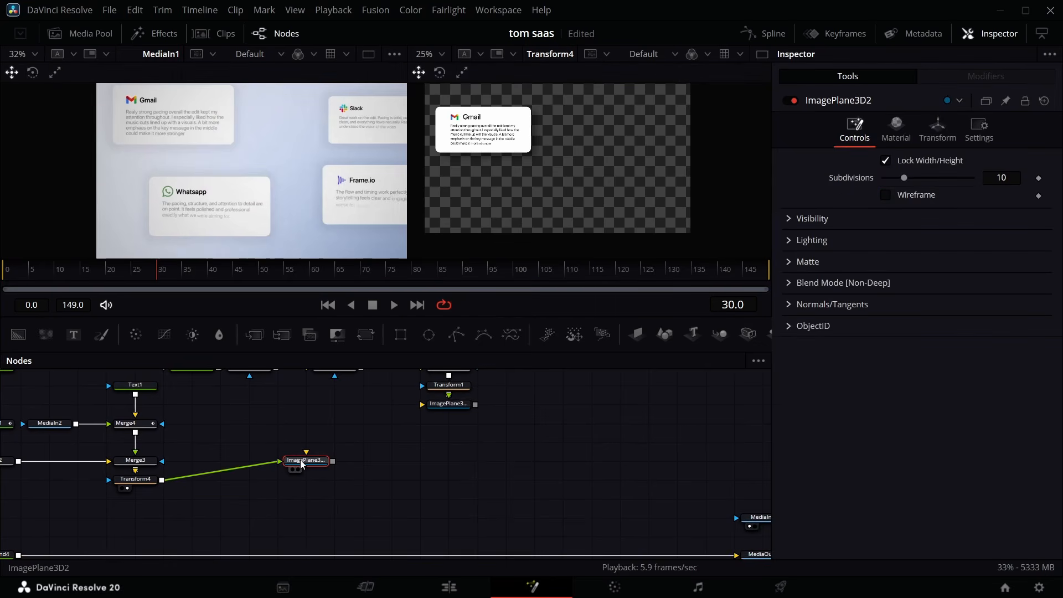
left_click(745, 336)
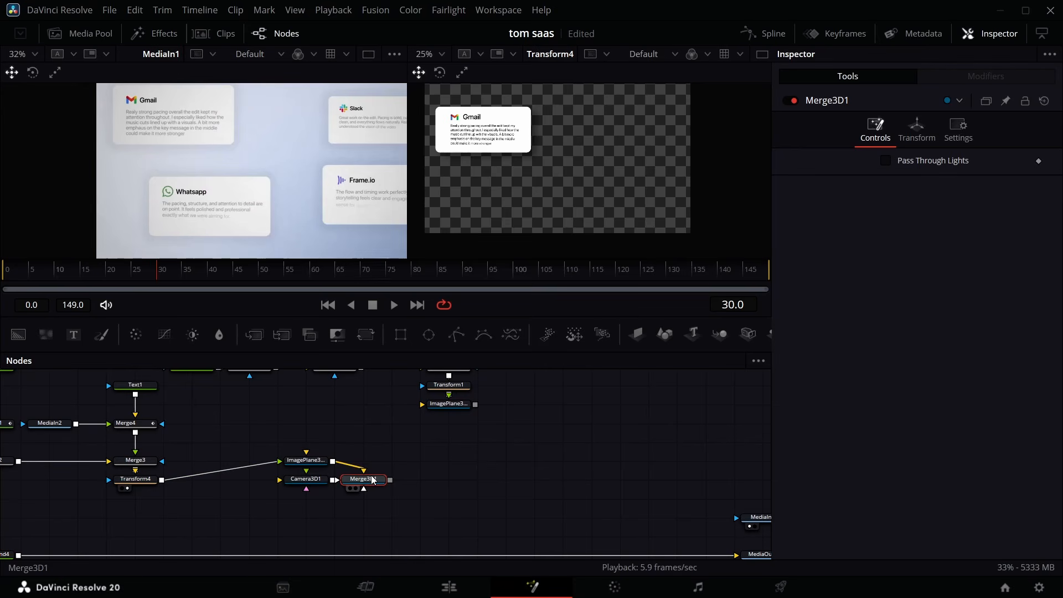
key("shift+space")
type("ren")
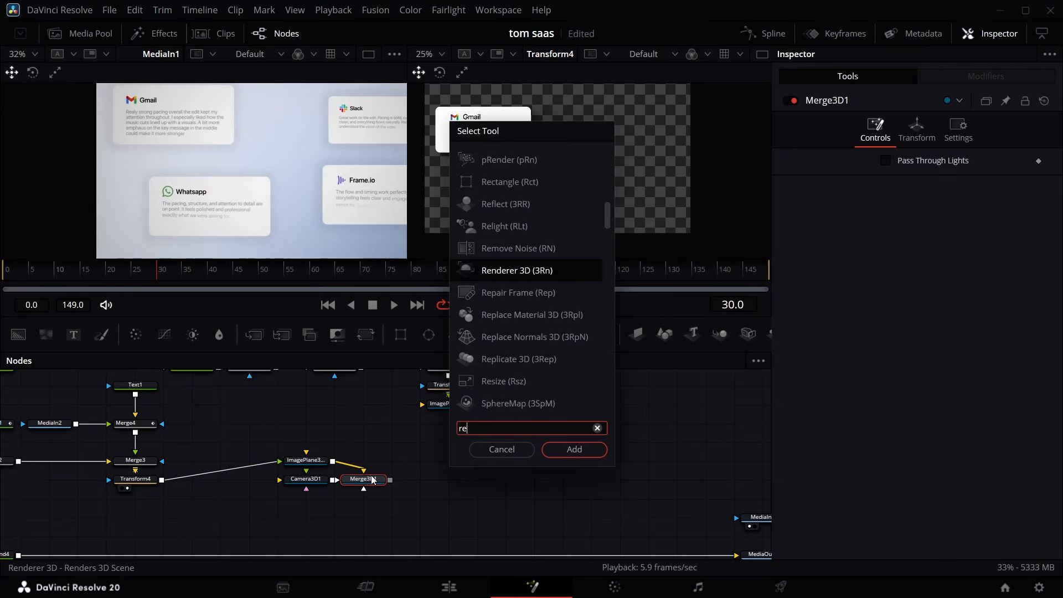
key("Return")
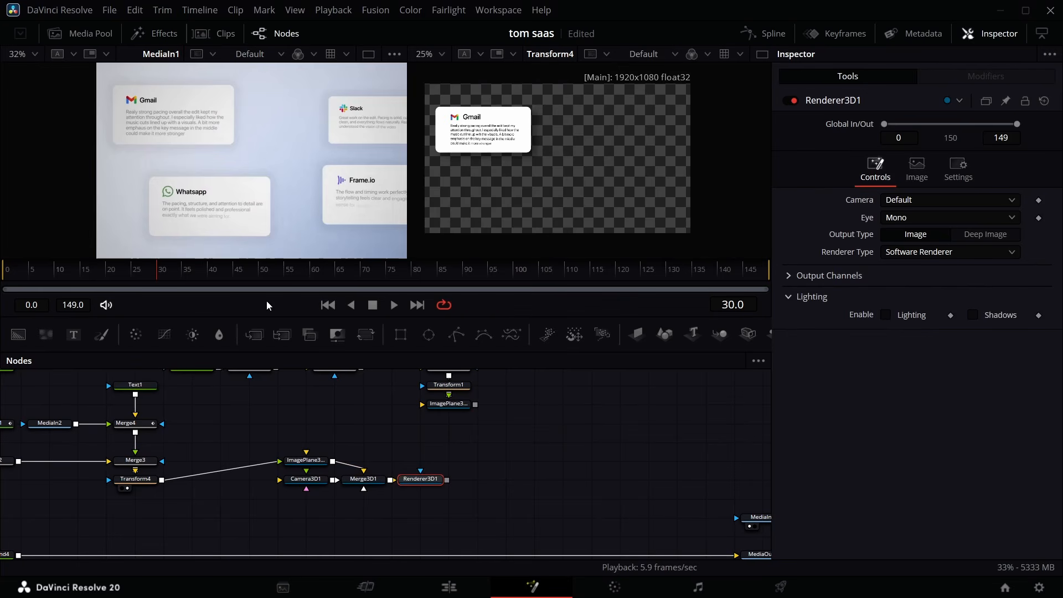
Insert a Merge node between Background4 and MediaOut1, connect Renderer3D1 to it, and show MediaOut1 in the second viewer
left_click_drag(255, 335, 407, 555)
scroll(427, 457, "down", 1)
left_click_drag(446, 454, 396, 532)
left_click(759, 529)
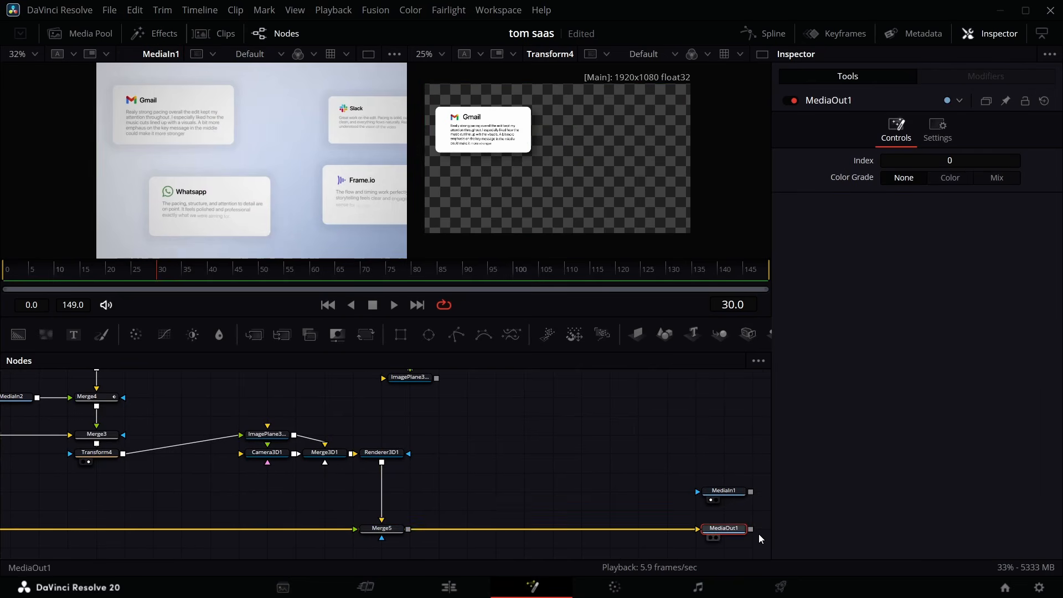
left_click(716, 537)
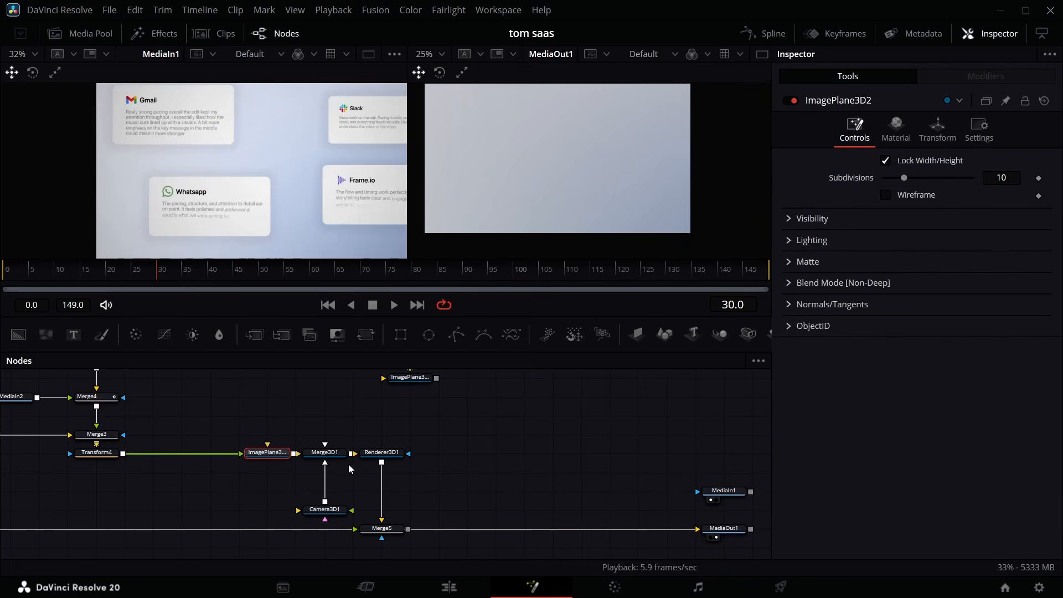
Set Camera3D1's Z translation to 1.7
left_click(332, 513)
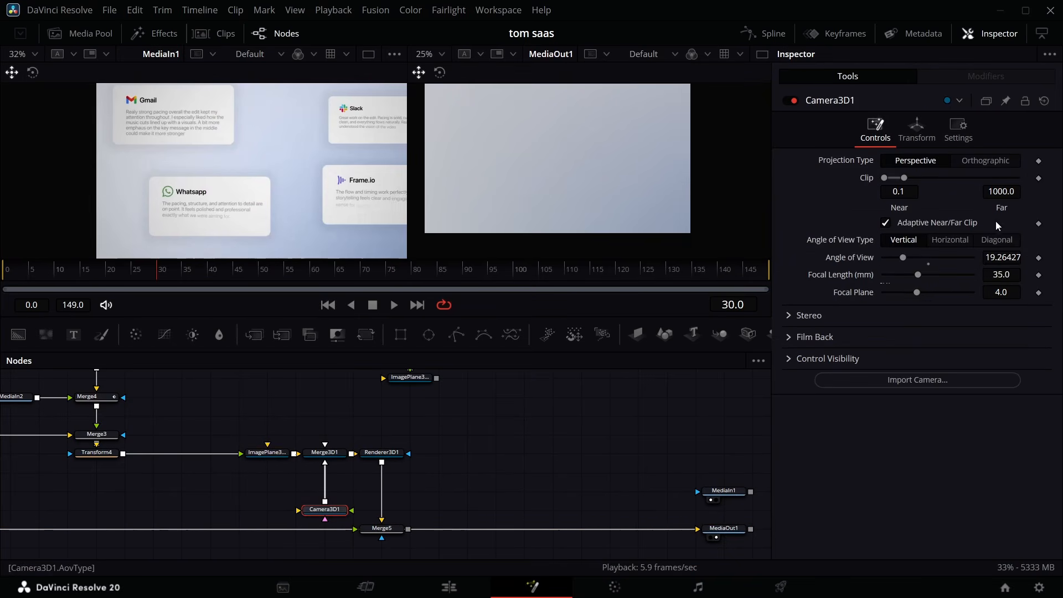
left_click(917, 130)
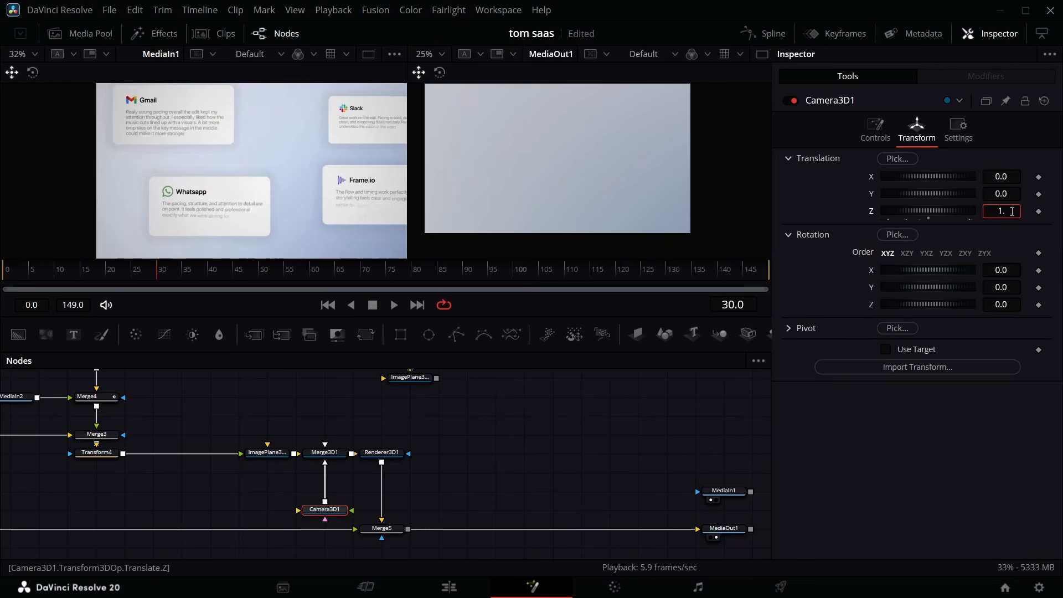
key("Return")
left_click(267, 453)
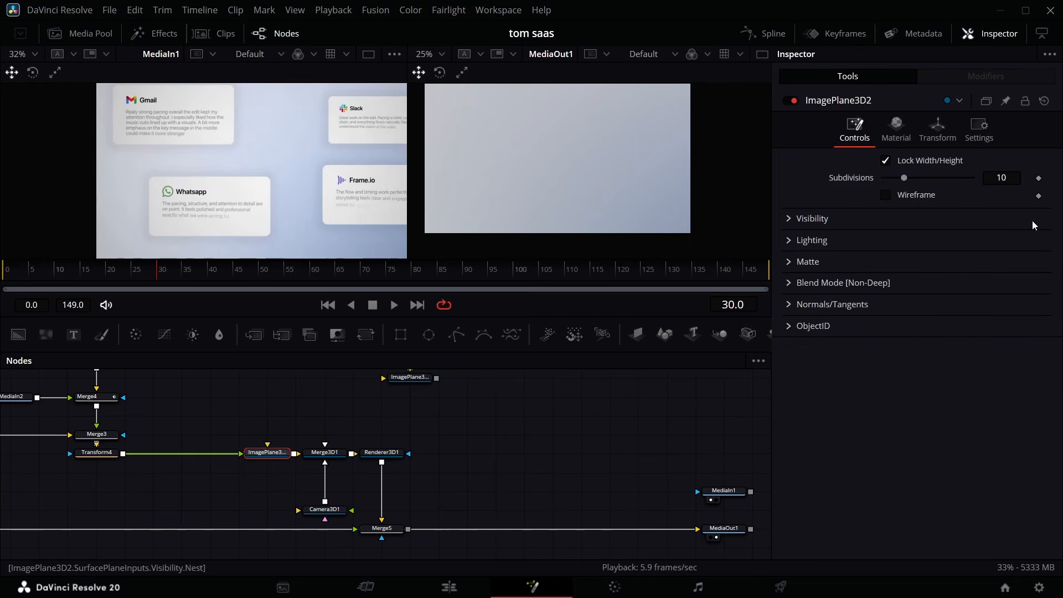
left_click(944, 141)
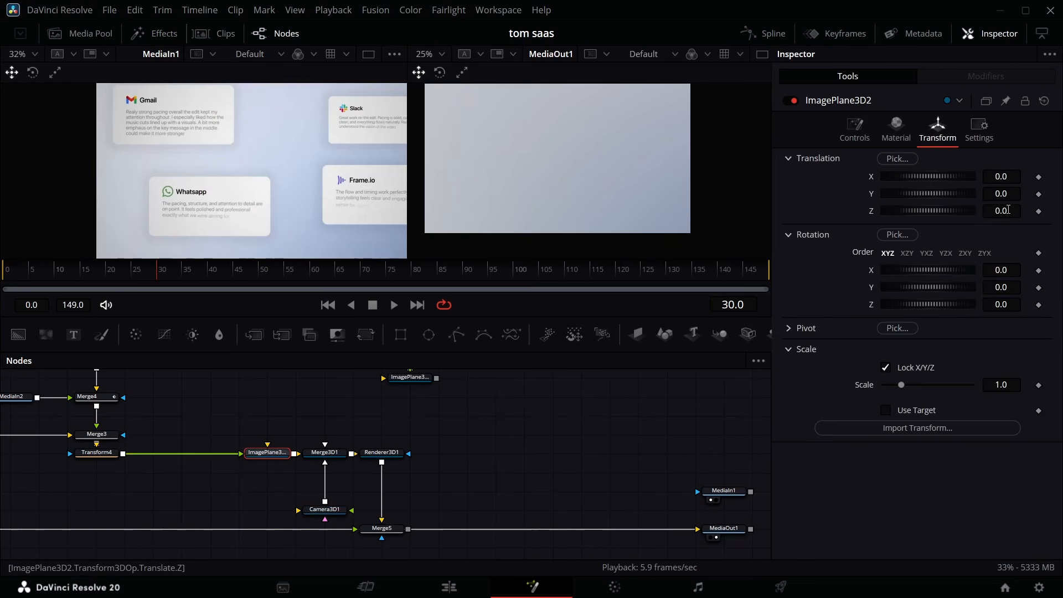
left_click_drag(1008, 210, 991, 210)
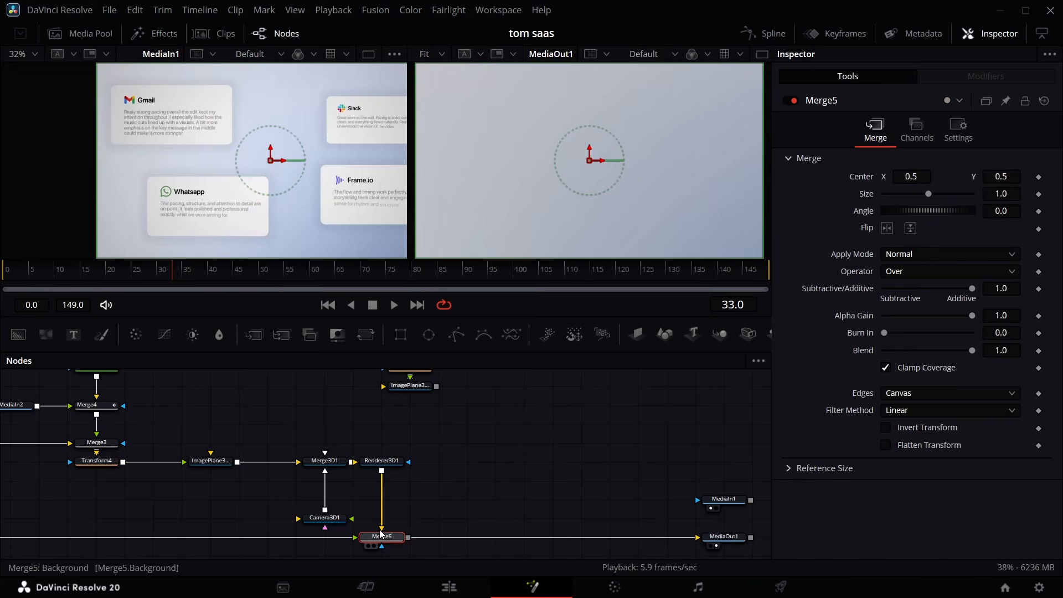
Rewire Merge5 so Renderer3D1 feeds its foreground and Background4 its background, and select ImagePlane3D2
left_click_drag(391, 533, 383, 536)
left_click_drag(408, 462, 389, 534)
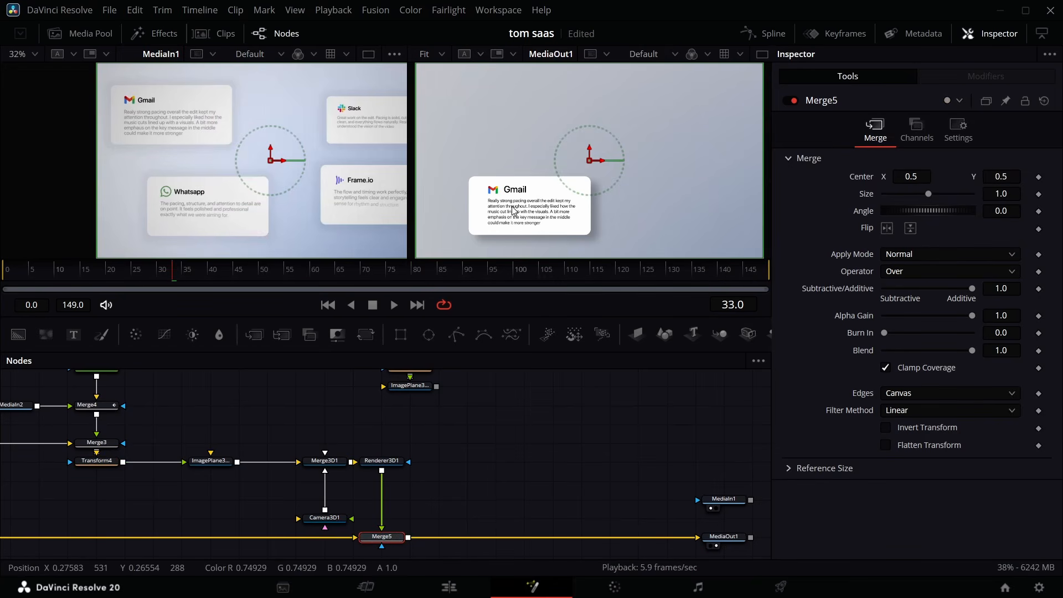
left_click(210, 461)
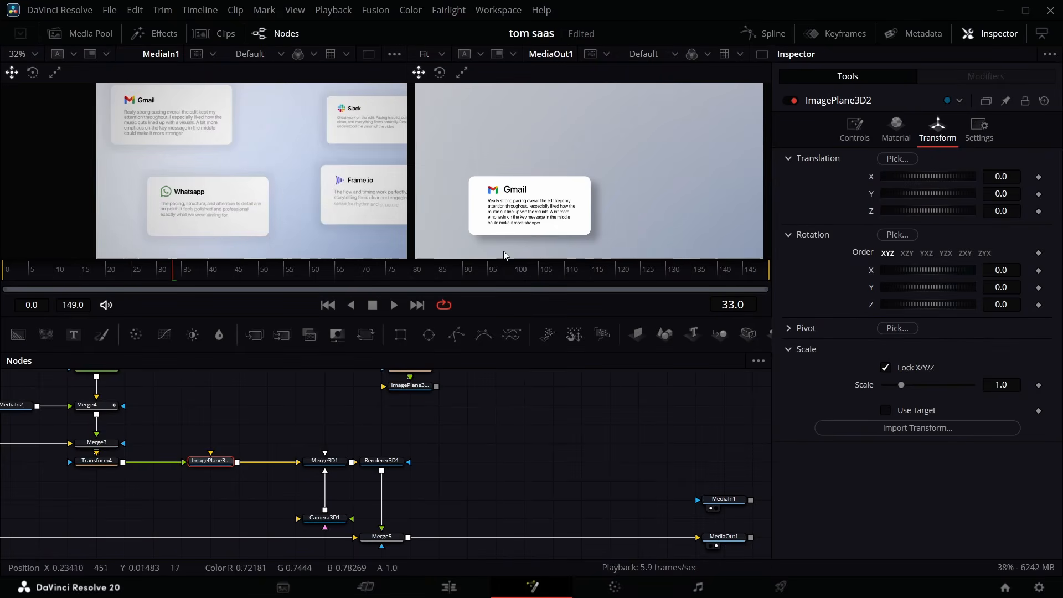
Connect the Frame.io, Slack and WhatsApp image planes to Merge3D1 alongside the Gmail plane
scroll(361, 466, "up", 2)
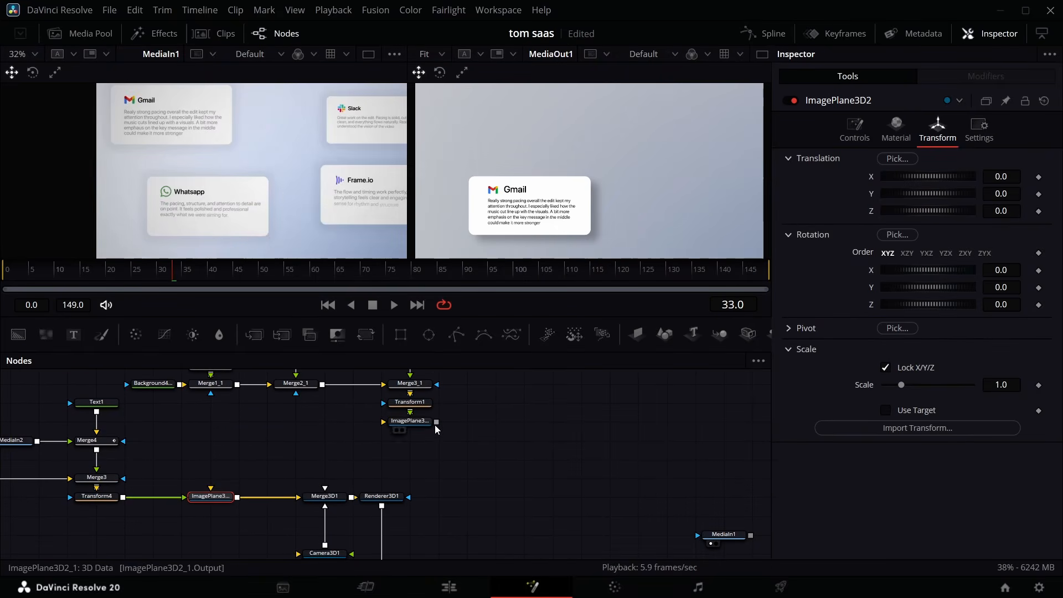
left_click_drag(437, 422, 328, 499)
scroll(434, 438, "up", 1)
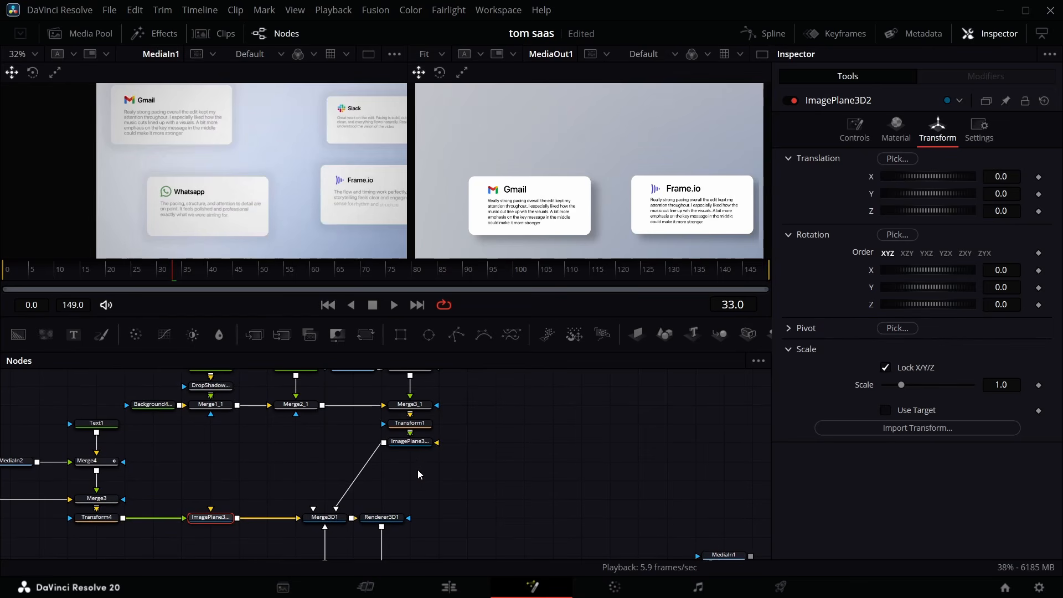
scroll(417, 460, "up", 2)
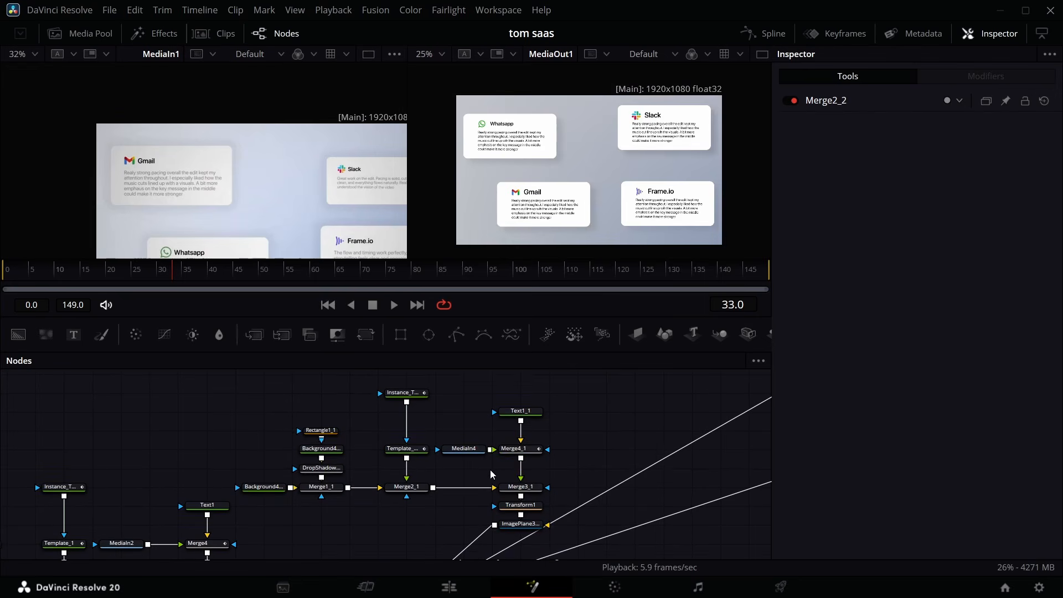
Set the WhatsApp card's ImagePlane3D2_2 translation to -0.02 in Z and -0.008 in X
scroll(490, 469, "down", 1)
left_click(519, 517)
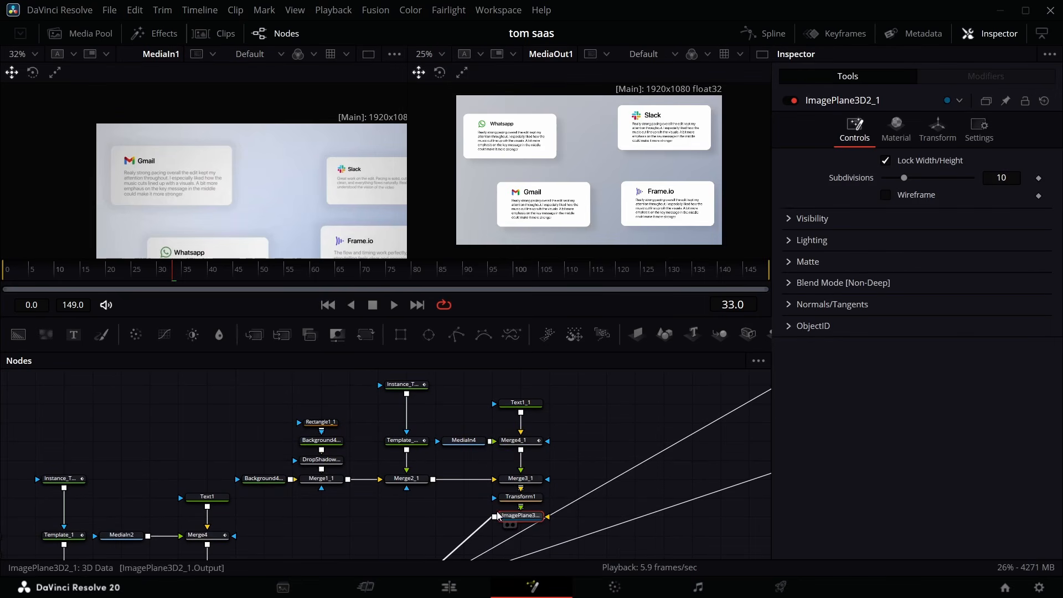
left_click(939, 138)
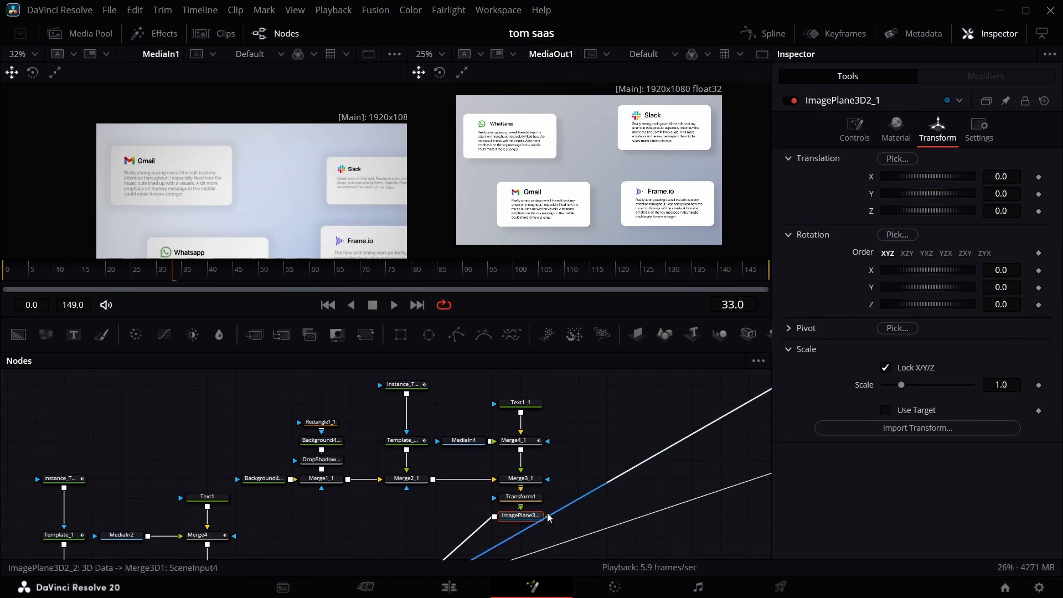
scroll(584, 432, "right", 5)
scroll(583, 431, "up", 4)
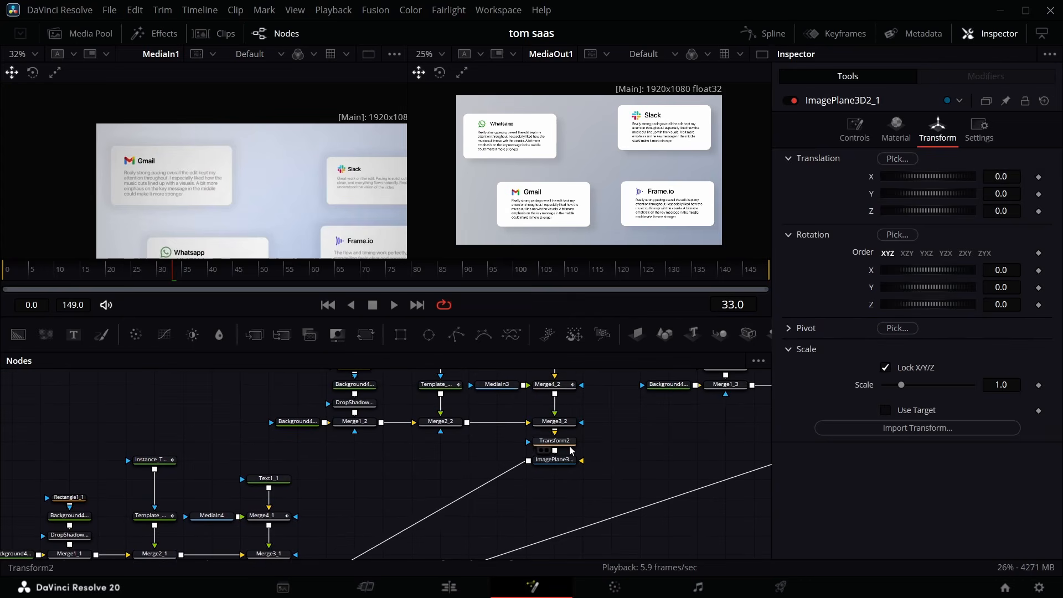
left_click(554, 459)
left_click(946, 140)
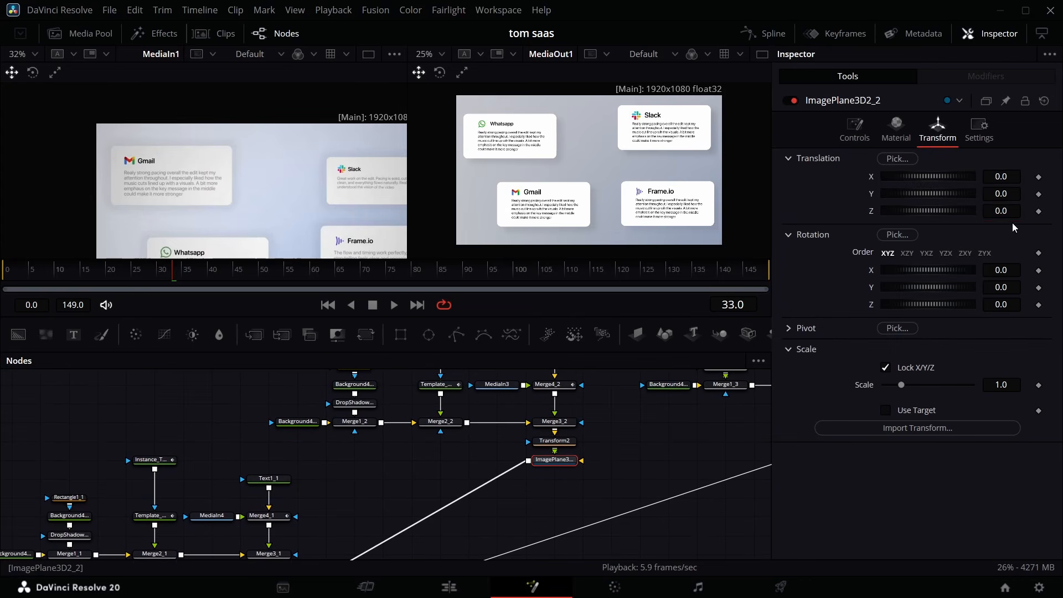
left_click_drag(1004, 211, 999, 177)
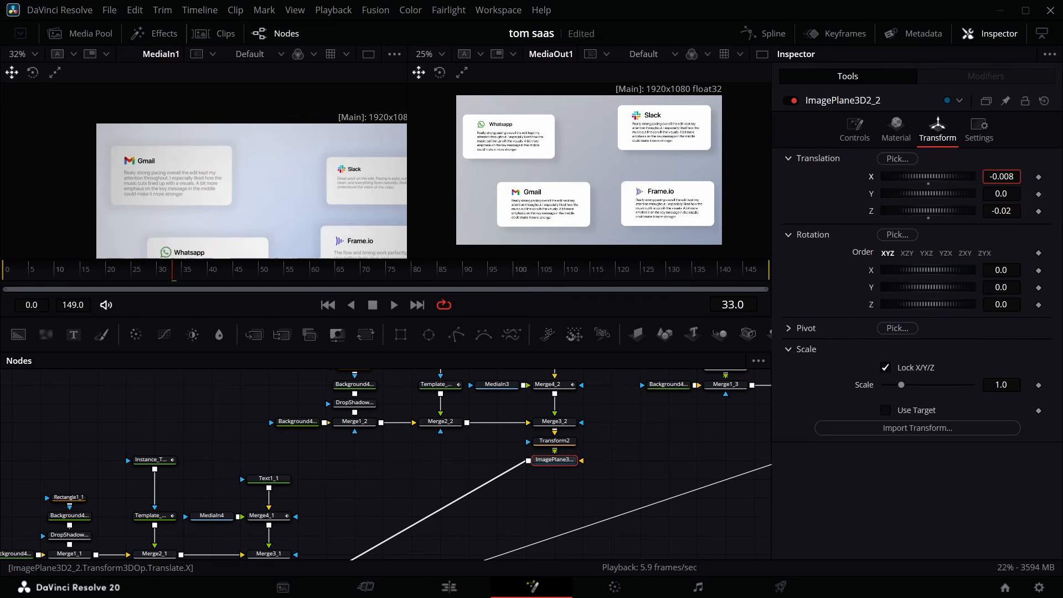
Push the Slack card's ImagePlane3D2_3 back along negative Z and shift it along positive X
scroll(655, 424, "right", 5)
left_click(649, 424)
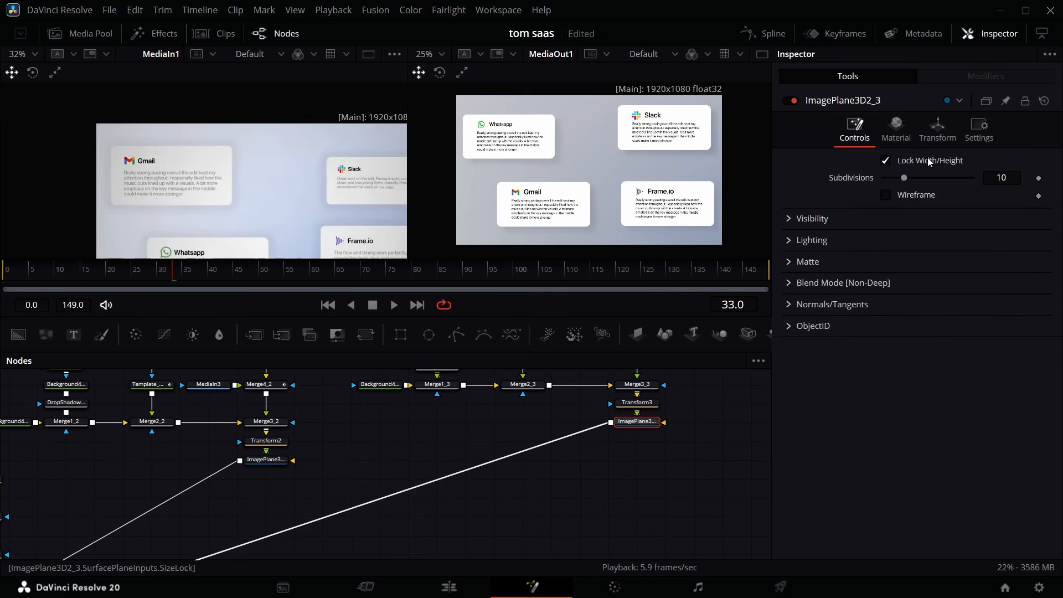
left_click(936, 131)
left_click_drag(1001, 212, 946, 211)
left_click_drag(1001, 177, 1021, 177)
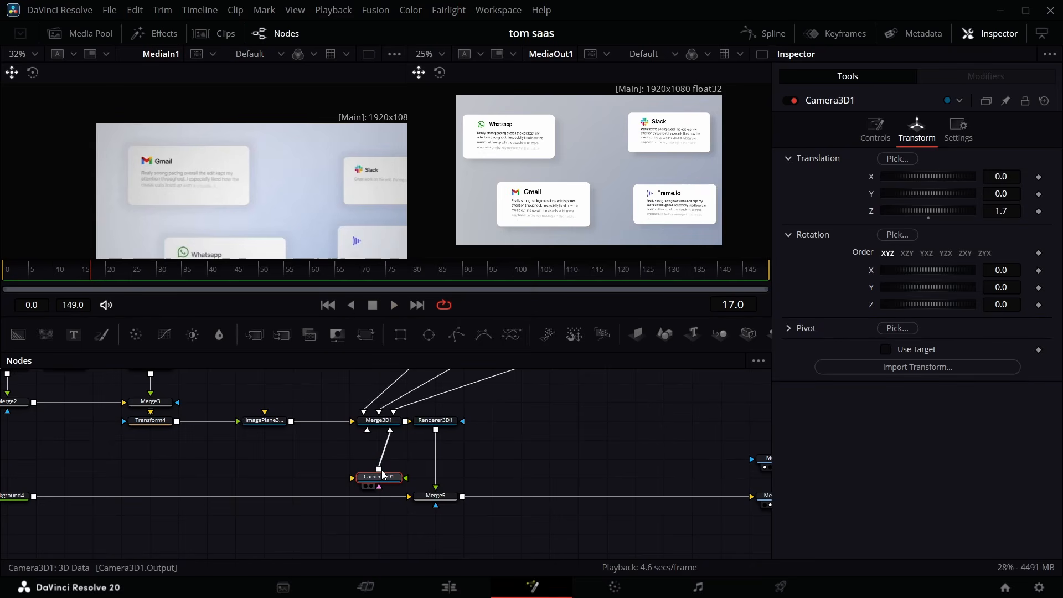
Insert a Transform3D node between Camera3D1 and Merge3D1
key("shift+space")
type("re")
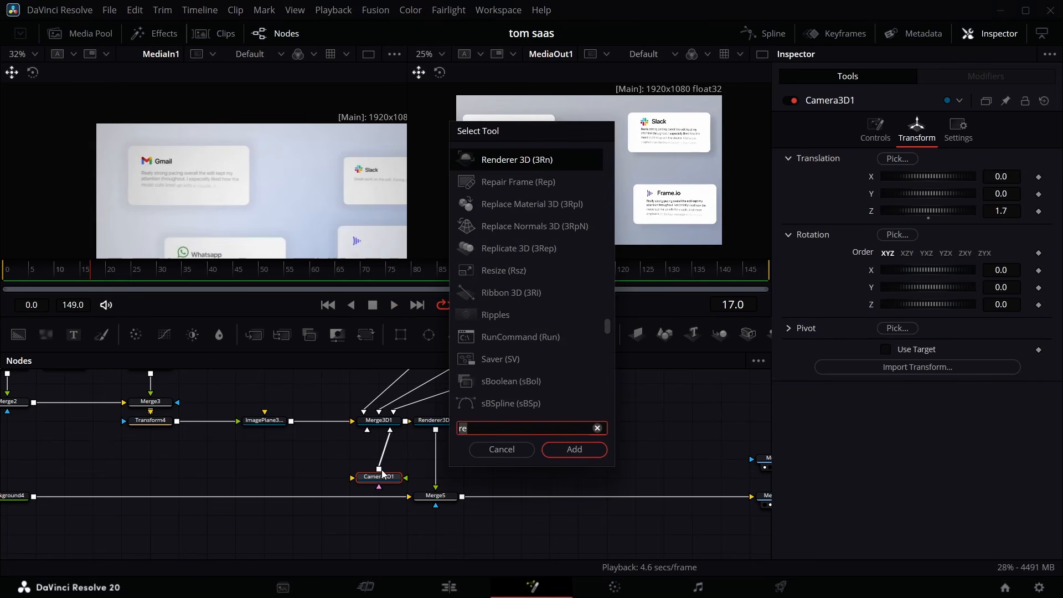
key("BackSpace")
key("BackSpace")
type("x")
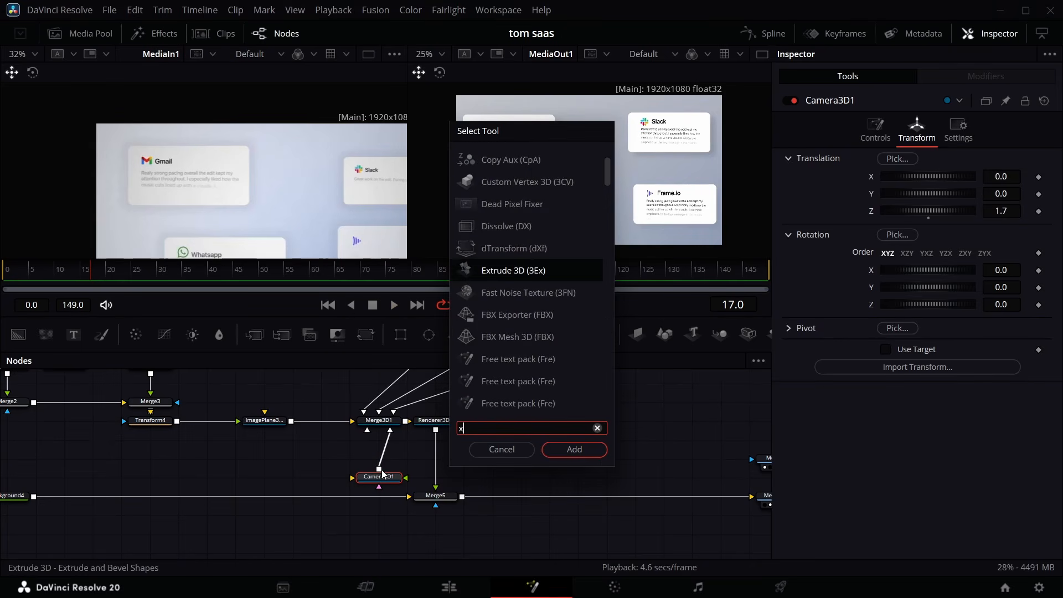
type("f")
key("Return")
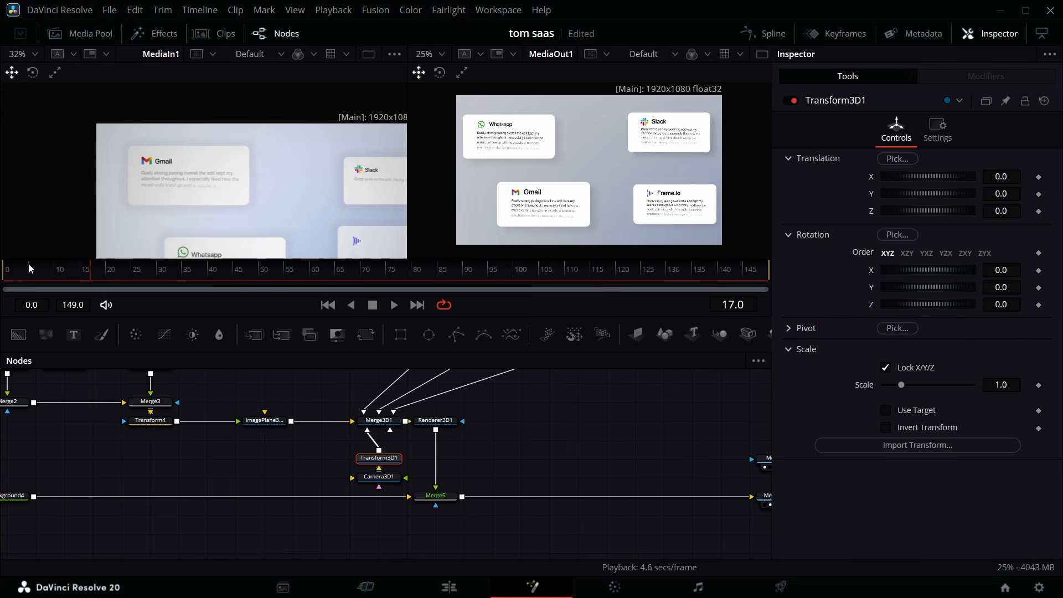
Keyframe Transform3D1's X translation from a negative offset at frame 0 to 0.0 at frame 35
left_click_drag(82, 271, 1, 277)
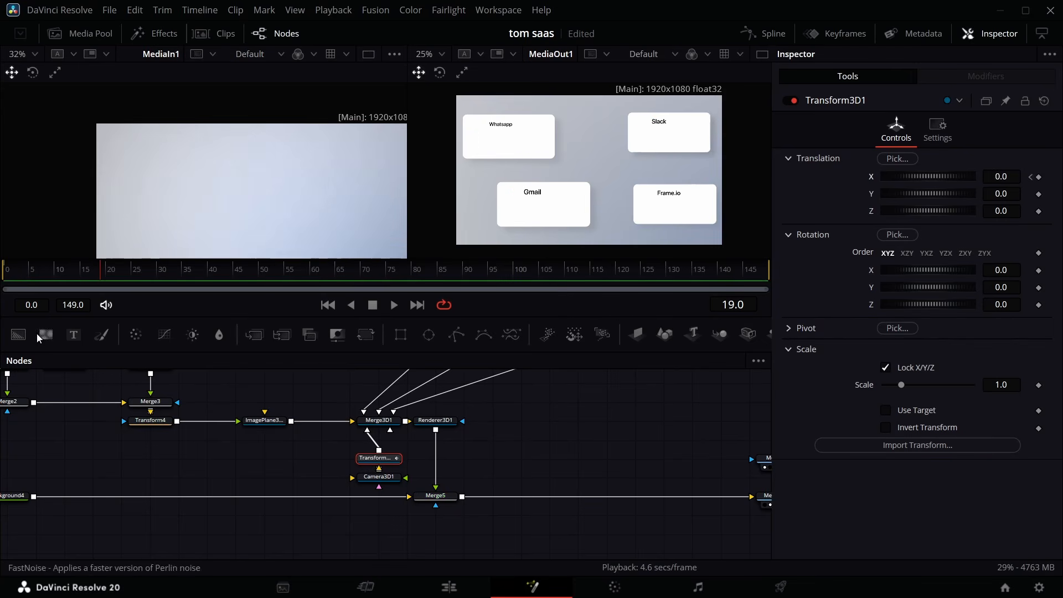
left_click(152, 272)
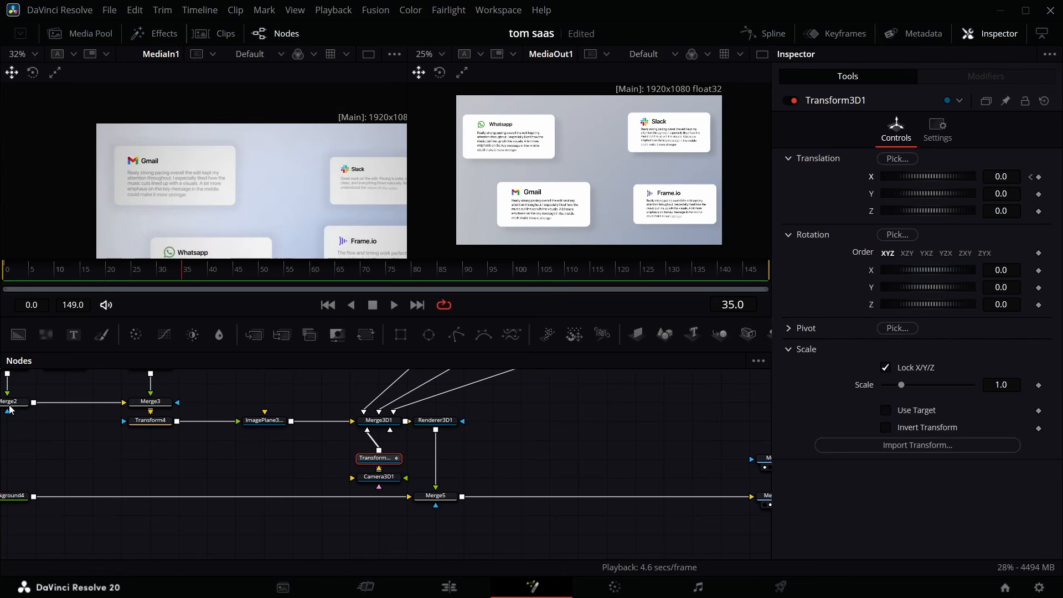
left_click(1039, 177)
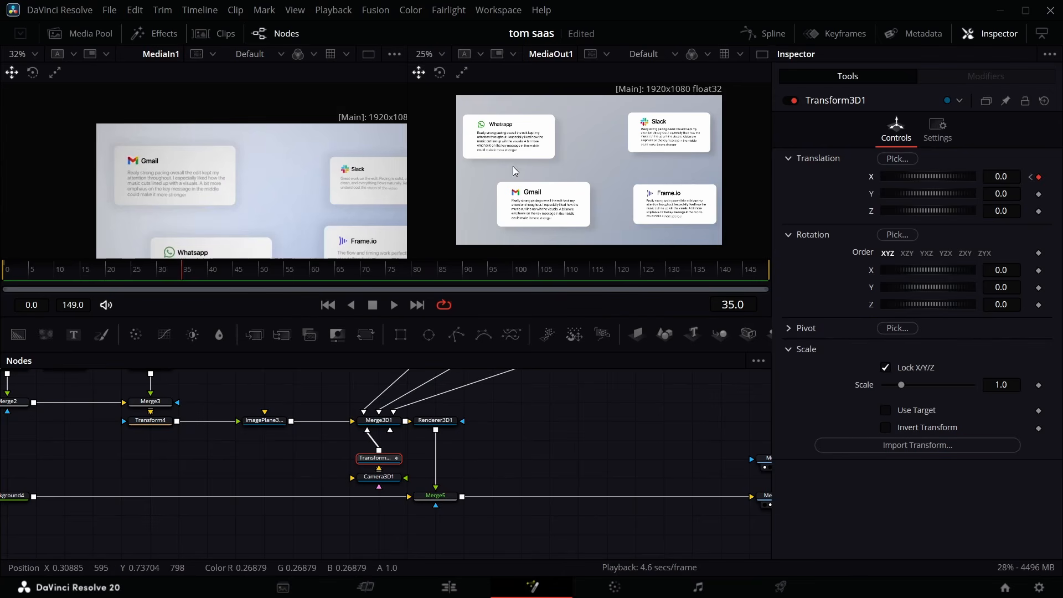
left_click(1030, 176)
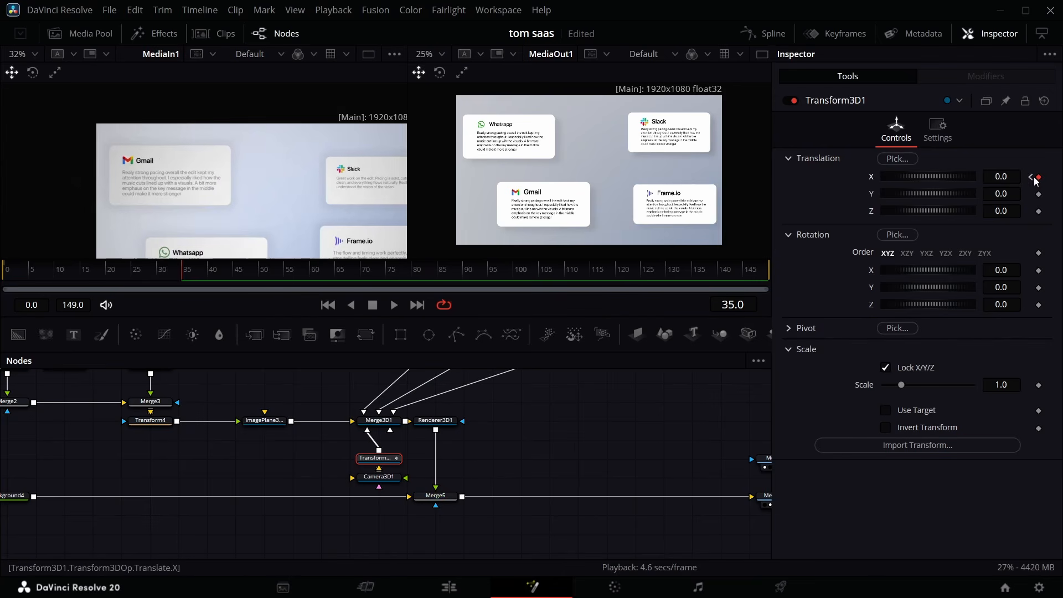
left_click_drag(998, 177, 908, 178)
Keyframe the Gmail card's ImagePlane3D2 material opacity so it fades in from 0.0 at frame 0
left_click(247, 422)
scroll(242, 427, "up", 1)
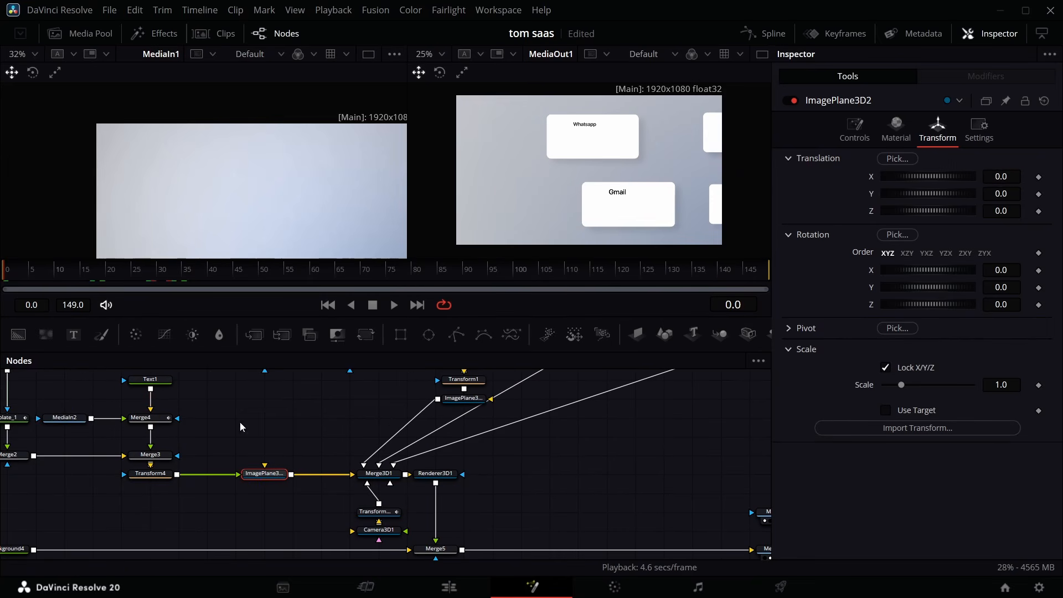
left_click(897, 125)
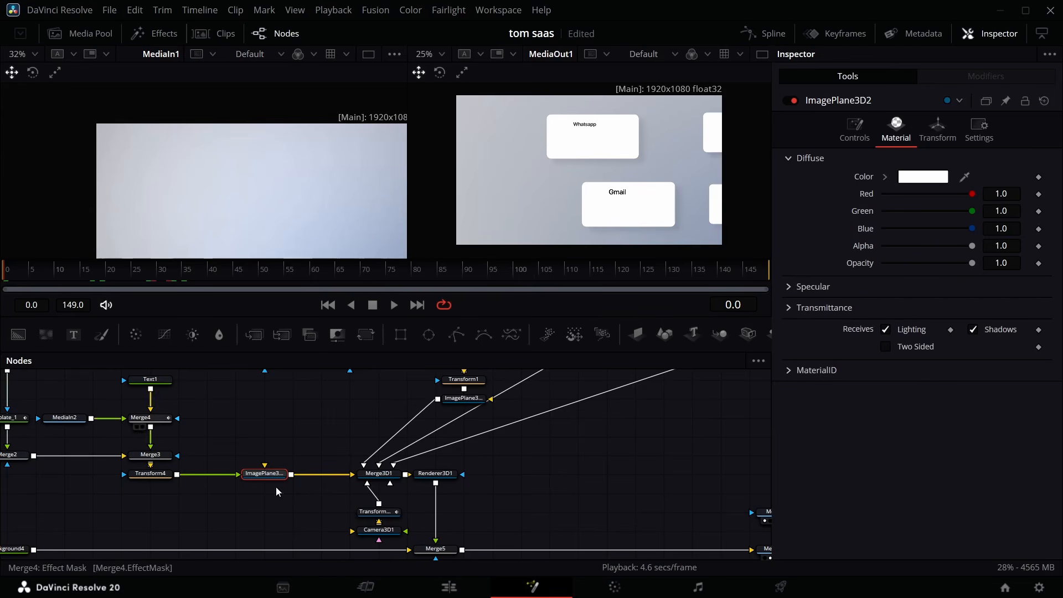
left_click(1038, 264)
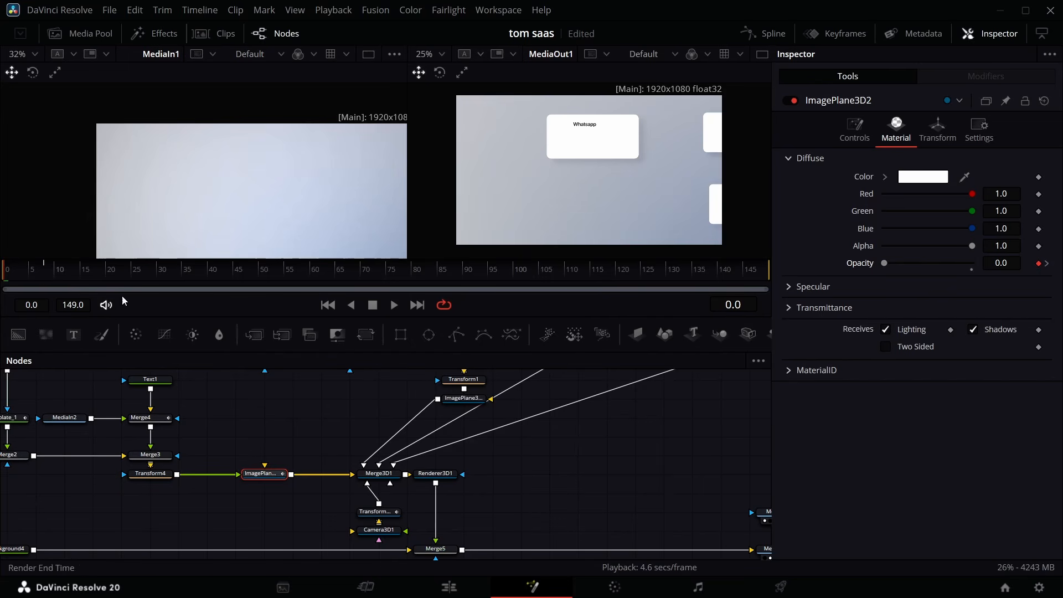
Keyframe ImagePlane3D2_1's material opacity at frame 2, lowering it to zero for a delayed fade-in
key("Right")
key("Right")
scroll(692, 210, "up", 1)
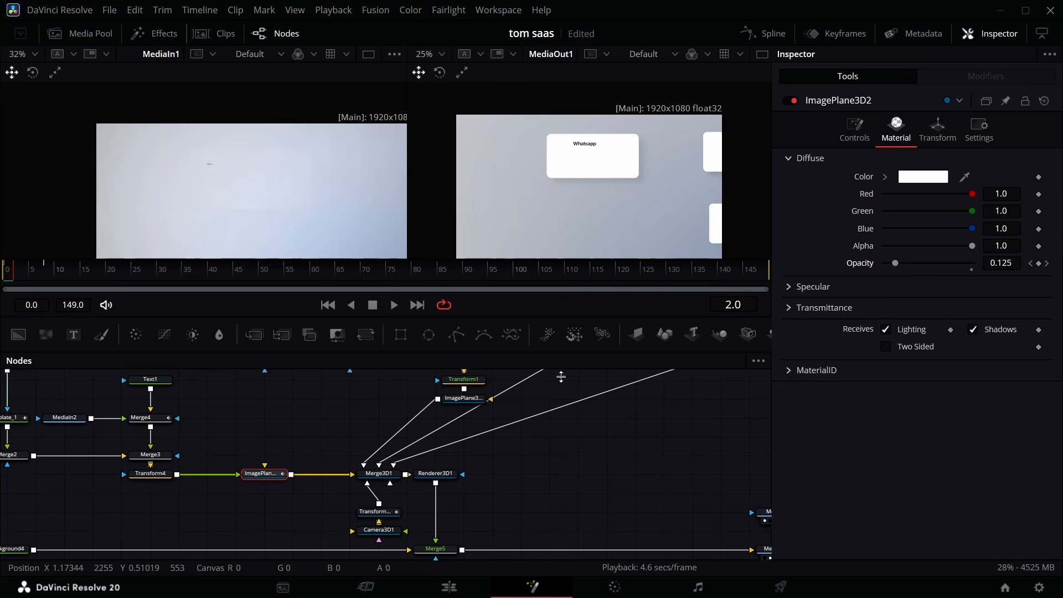
scroll(545, 410, "up", 5)
left_click(473, 476)
left_click(476, 494)
left_click(896, 130)
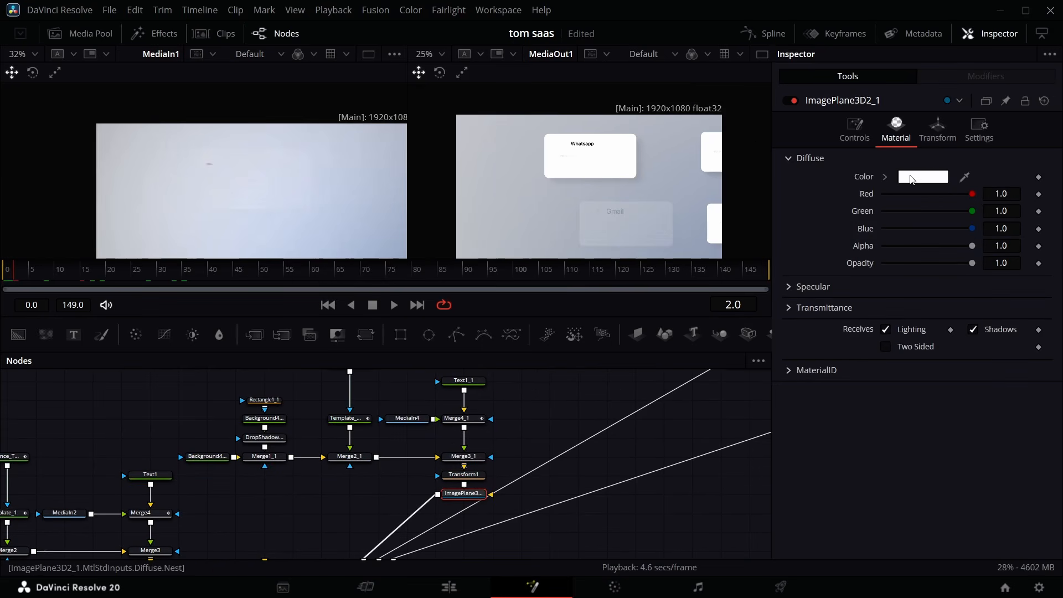
left_click(1038, 264)
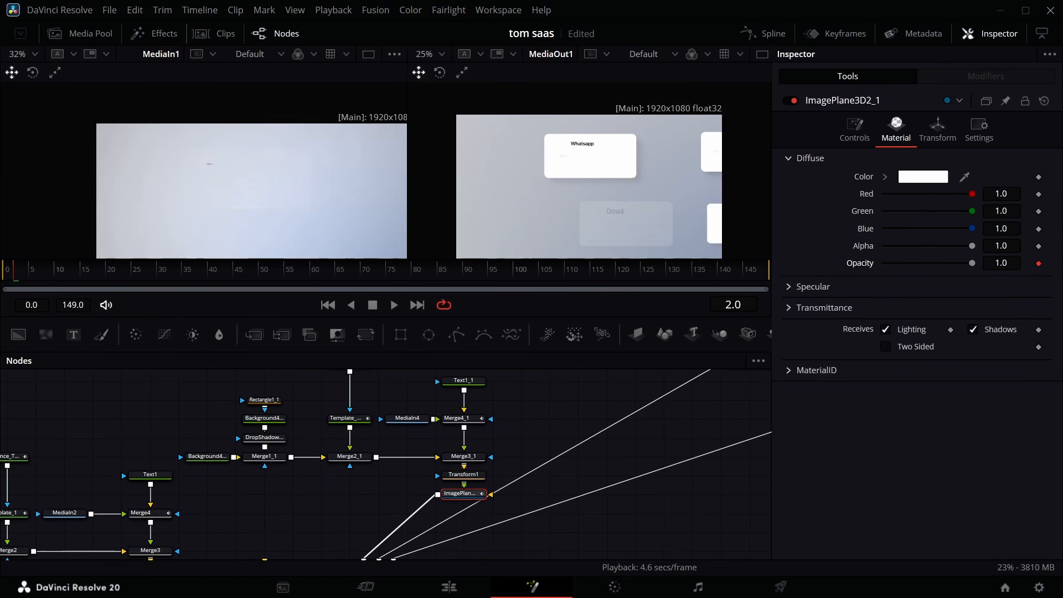
left_click_drag(973, 263, 97, 277)
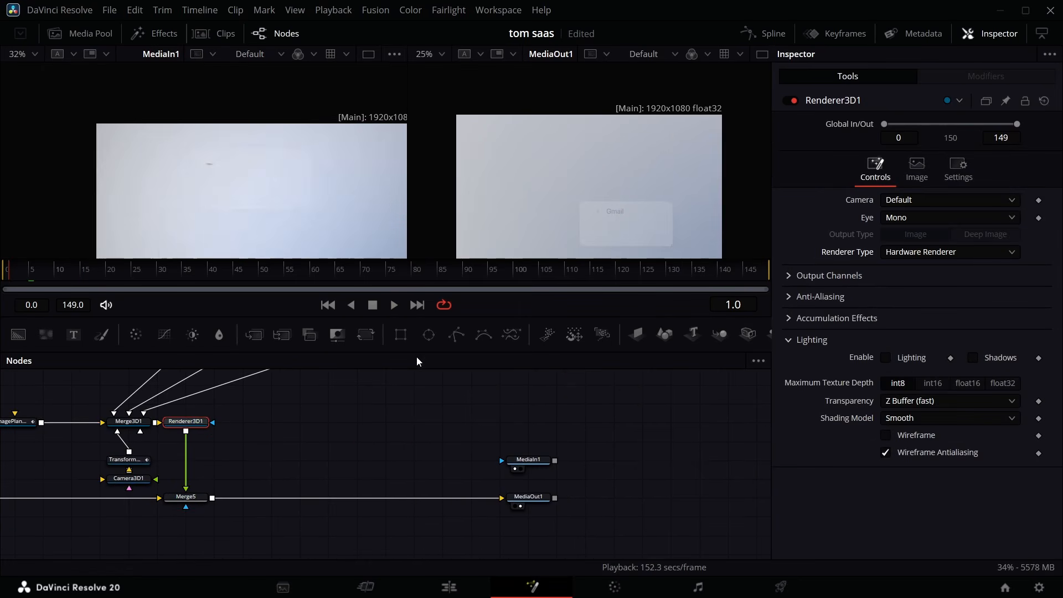
Keyframe Transform3D1's Z translation from 0.0 at frame 32 to -0.88 at frame 45, comparing nearby frames with the reference
scroll(174, 460, "up", 2)
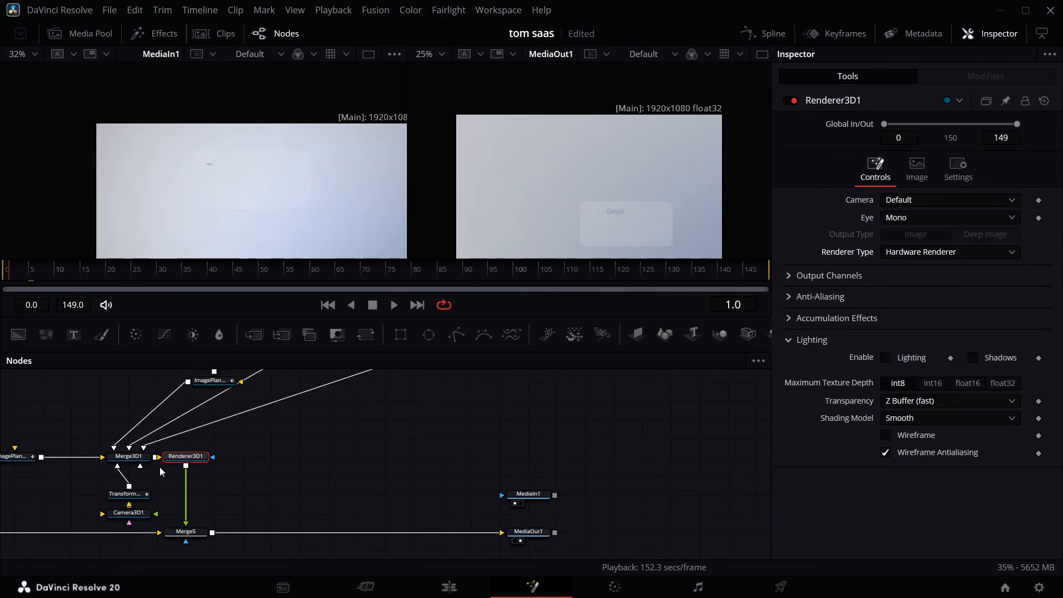
left_click(138, 494)
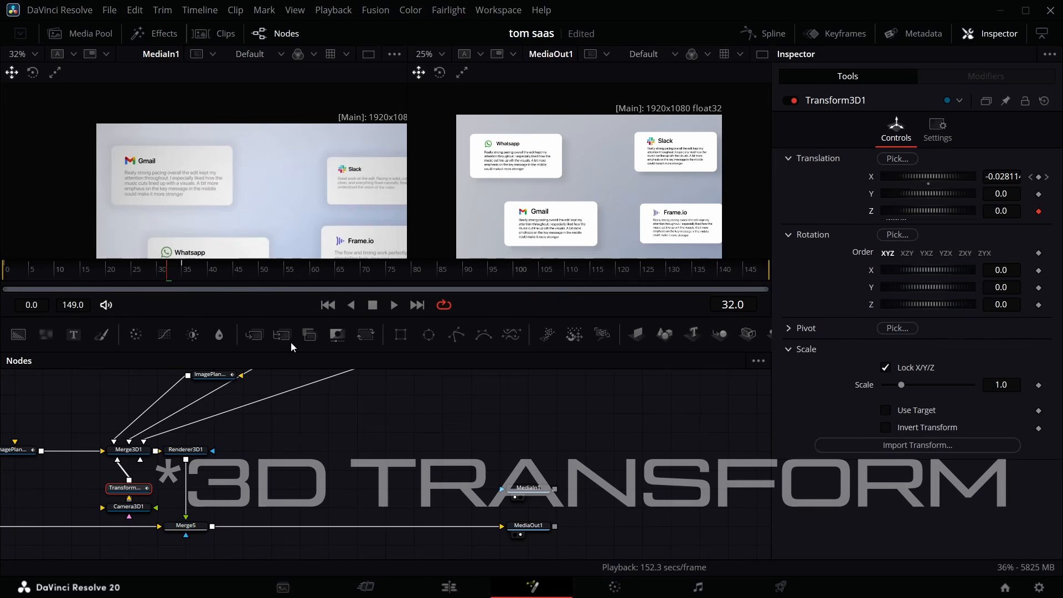
left_click(238, 273)
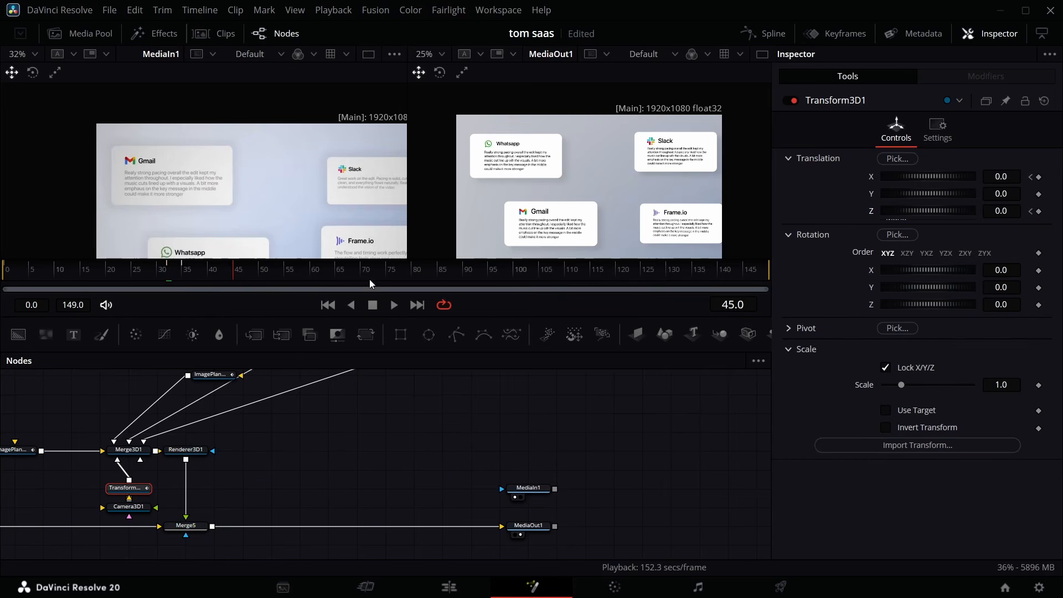
left_click_drag(1001, 211, 954, 211)
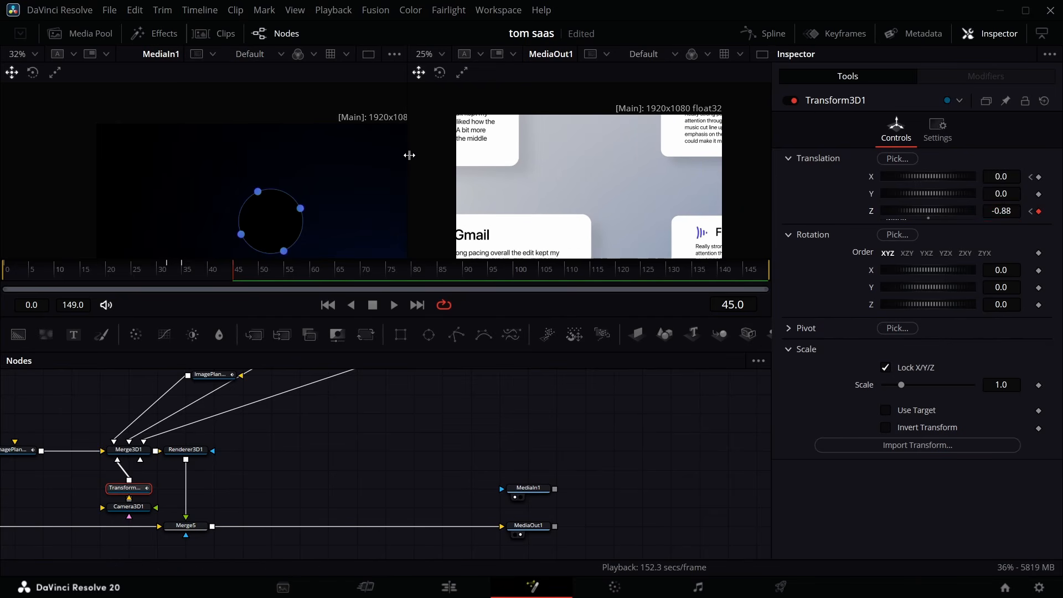
key("Left")
key("Left")
key("Left")
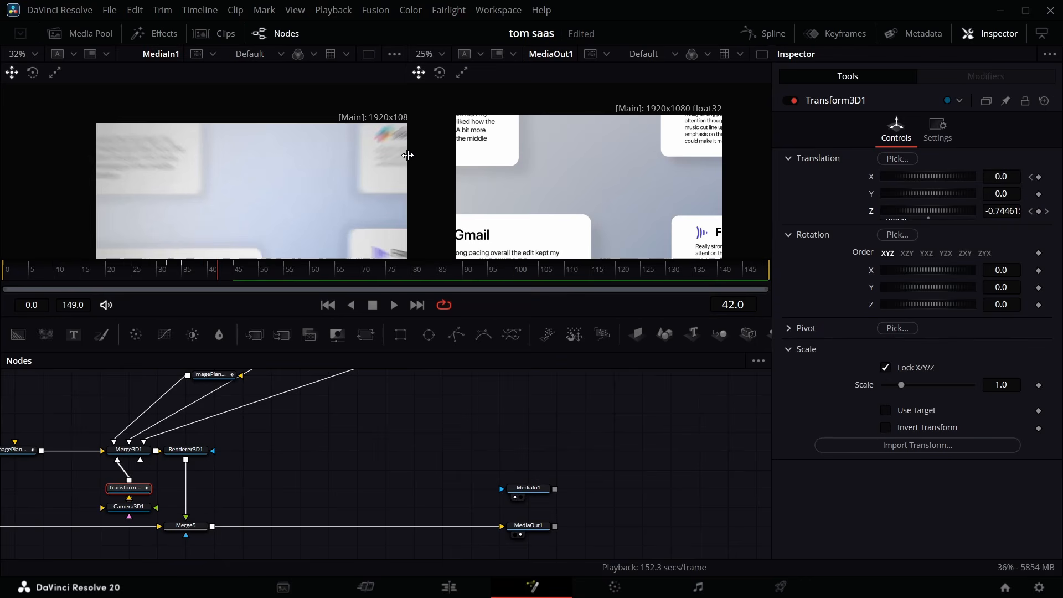
key("Right")
key("Right")
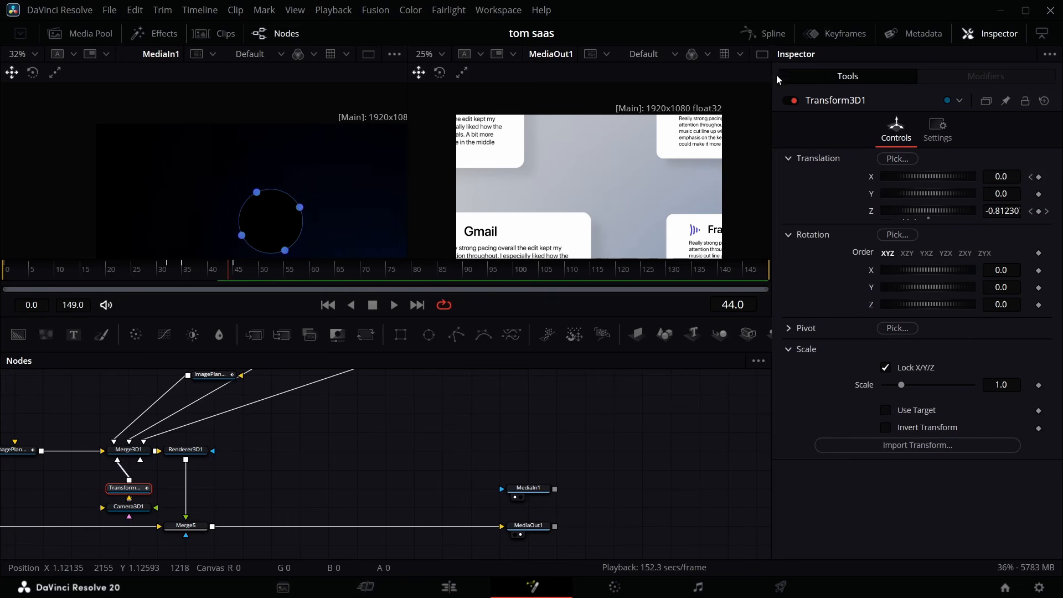
Isolate Transform3D1's Z Offset curve in the Spline editor and ease the motion between its two keyframes
left_click(764, 33)
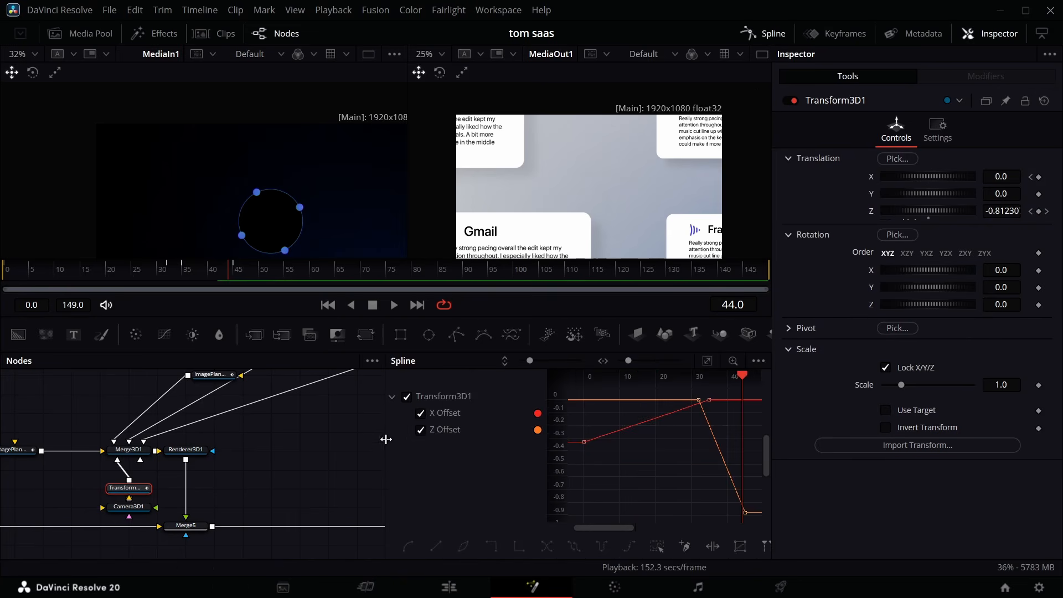
left_click(421, 430)
left_click(421, 430)
left_click(420, 413)
right_click(665, 455)
left_click(701, 299)
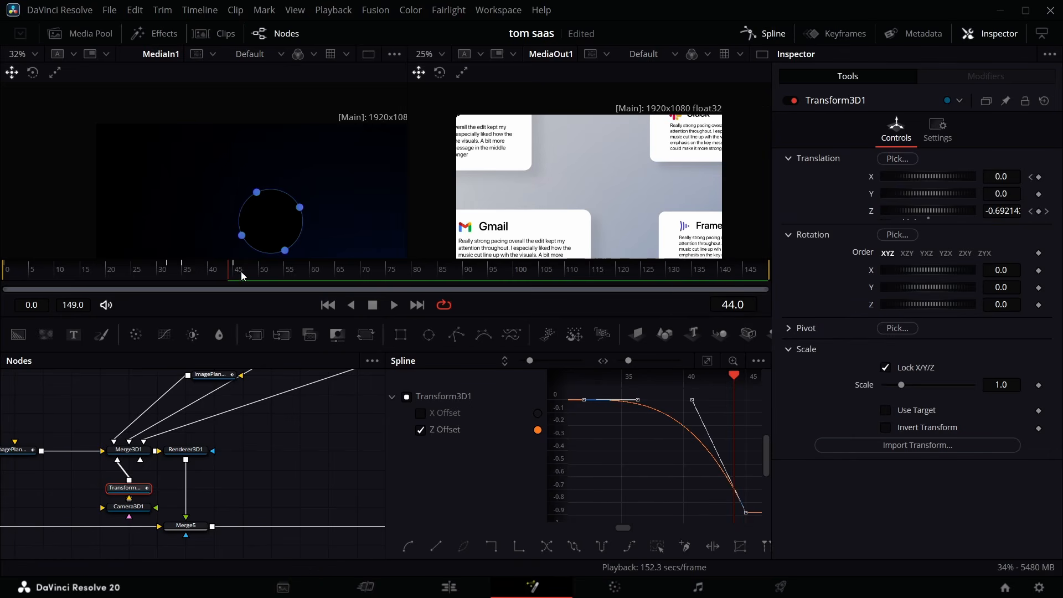
On the edit timeline, split the cards' Fusion Composition at 01:00:04:26 and move the remainder beyond the reference clip
left_click(449, 587)
left_click(321, 430)
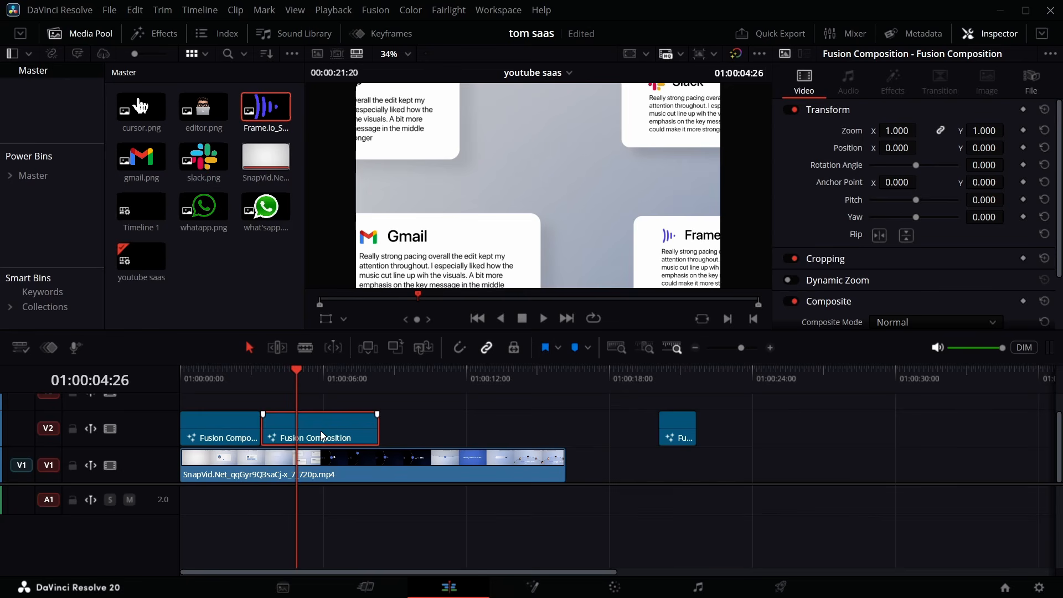
left_click_drag(320, 431, 593, 421)
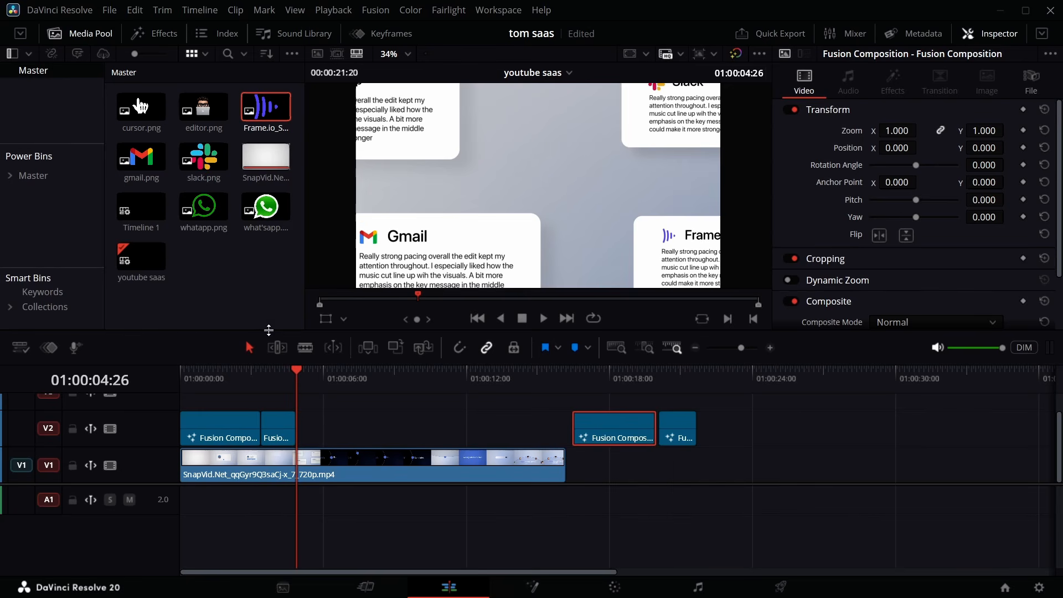
Add a new Fusion Composition on V2 directly after the shortened cards clip at 01:00:04:26
left_click(154, 33)
left_click_drag(195, 125, 350, 430)
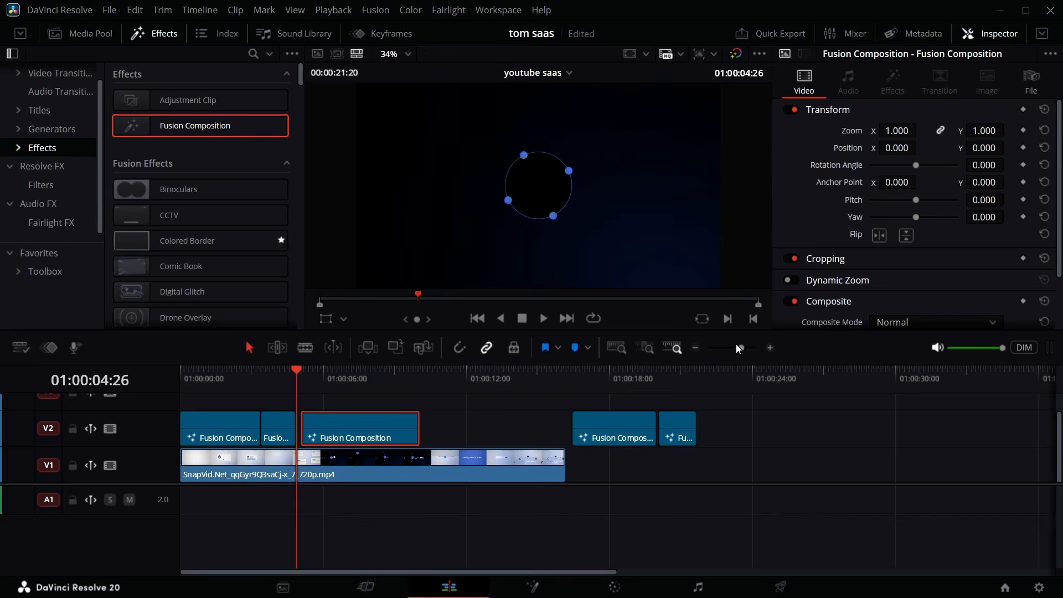
left_click_drag(742, 348, 752, 348)
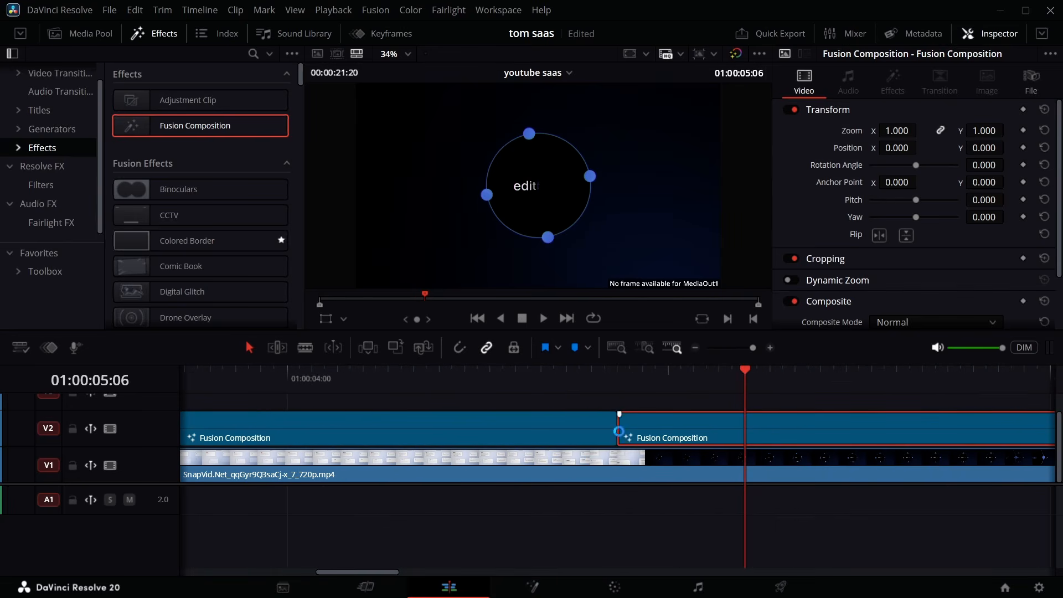
In the new composition, connect a Background node to MediaOut1 and make it a Four Corner gradient with alpha 1.0
left_click(523, 587)
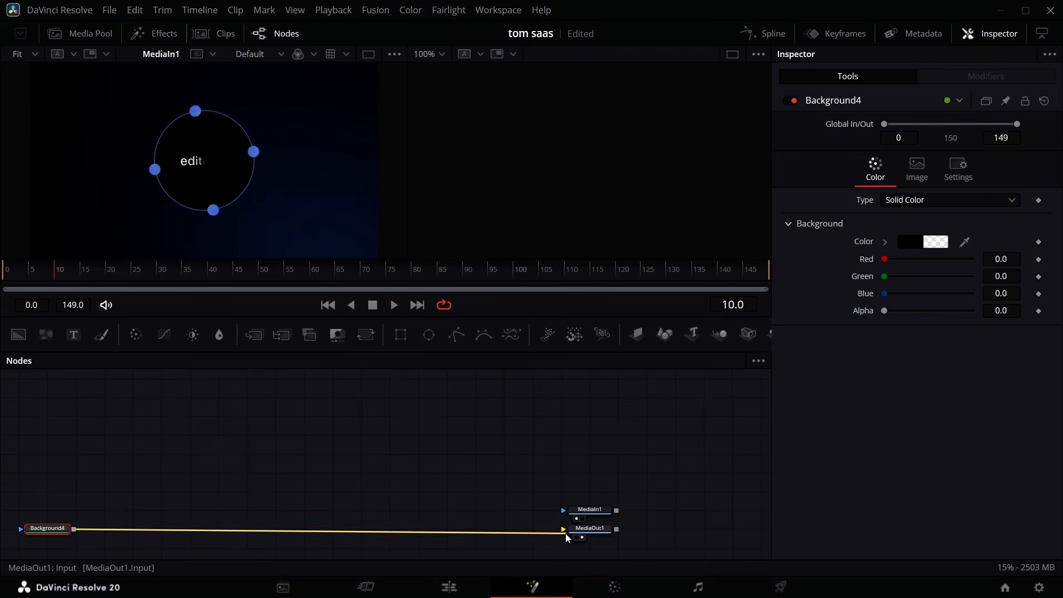
left_click(945, 200)
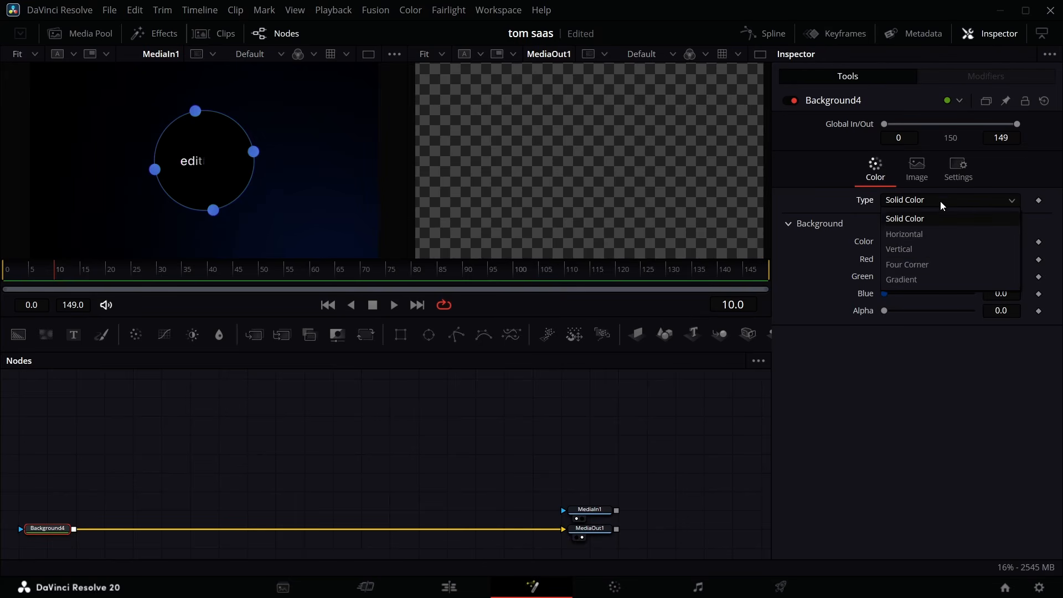
left_click(921, 261)
left_click_drag(885, 310, 971, 310)
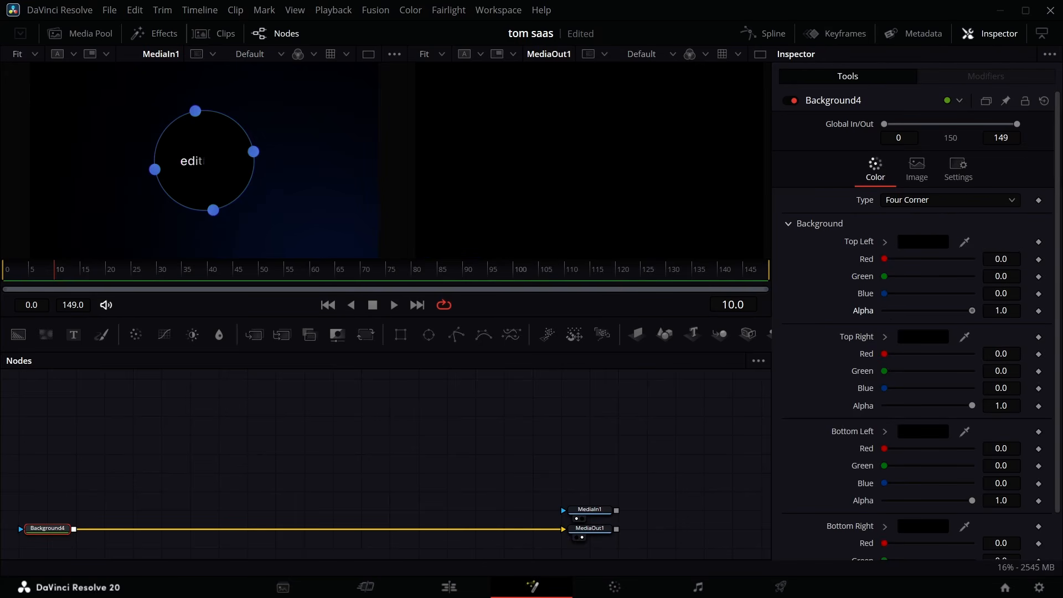
Sample Background4's four corner colours from the matching corners of the reference frame
left_click_drag(965, 242, 61, 77)
left_click_drag(965, 336, 253, 140)
left_click_drag(965, 431, 62, 239)
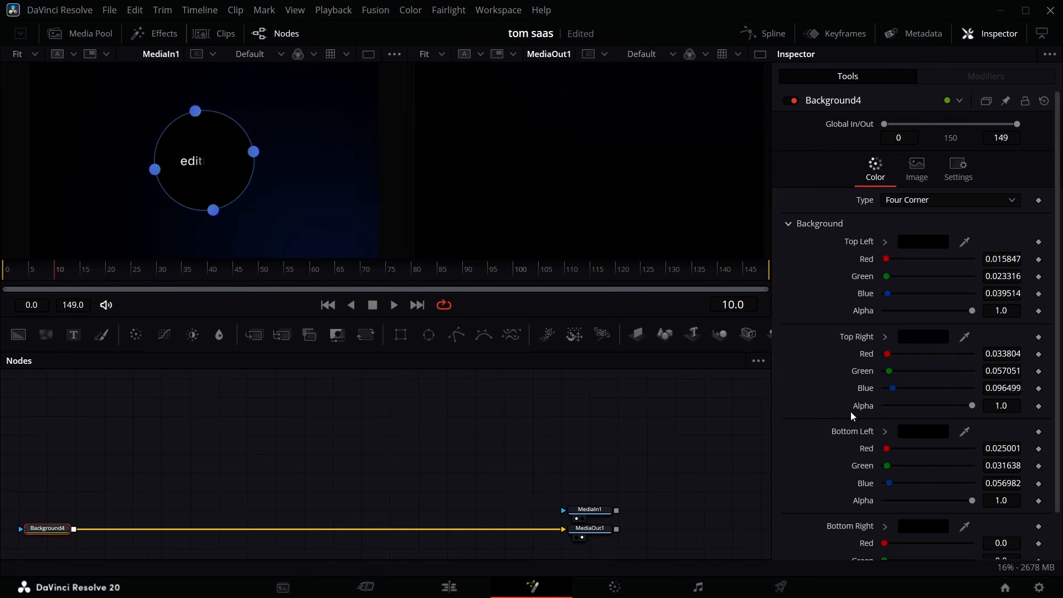
left_click_drag(965, 526, 350, 261)
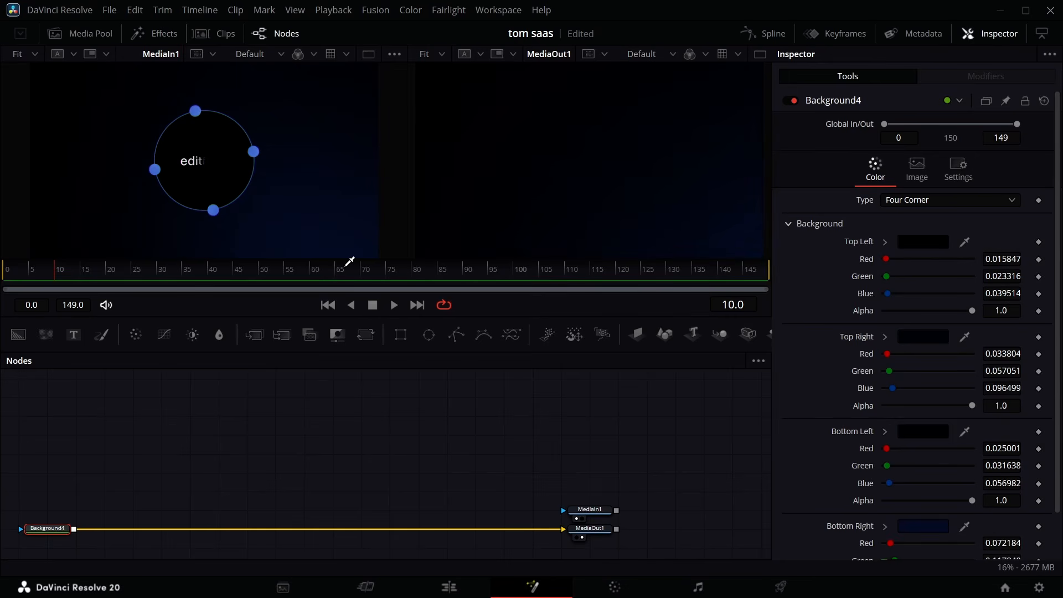
Accept the gradient's corner colours as #04060a top left, #090f19 top right, #06080f bottom left and #111d33 bottom right
left_click(926, 244)
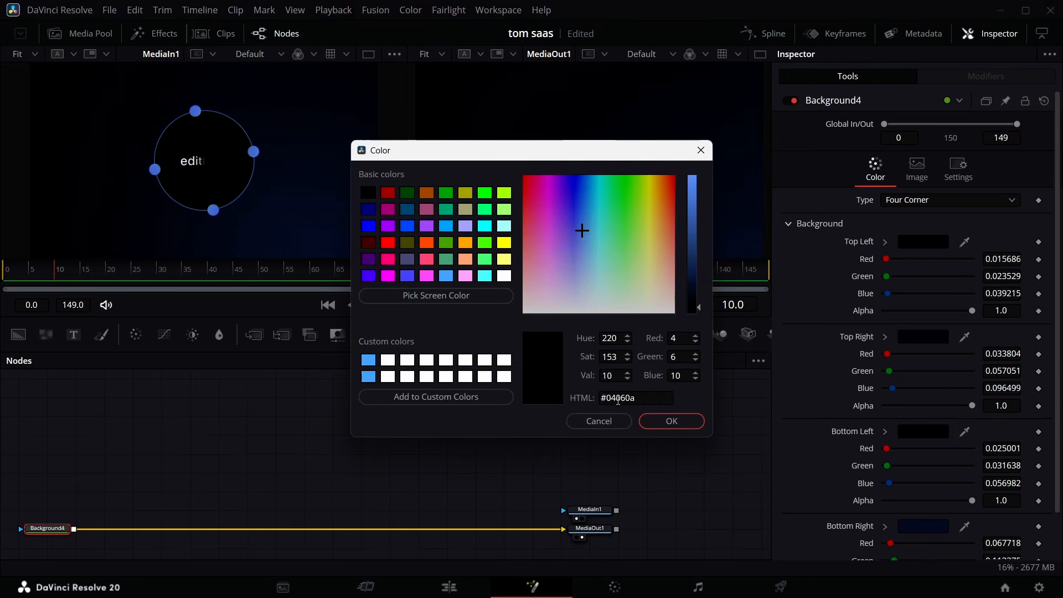
left_click(683, 422)
left_click(925, 338)
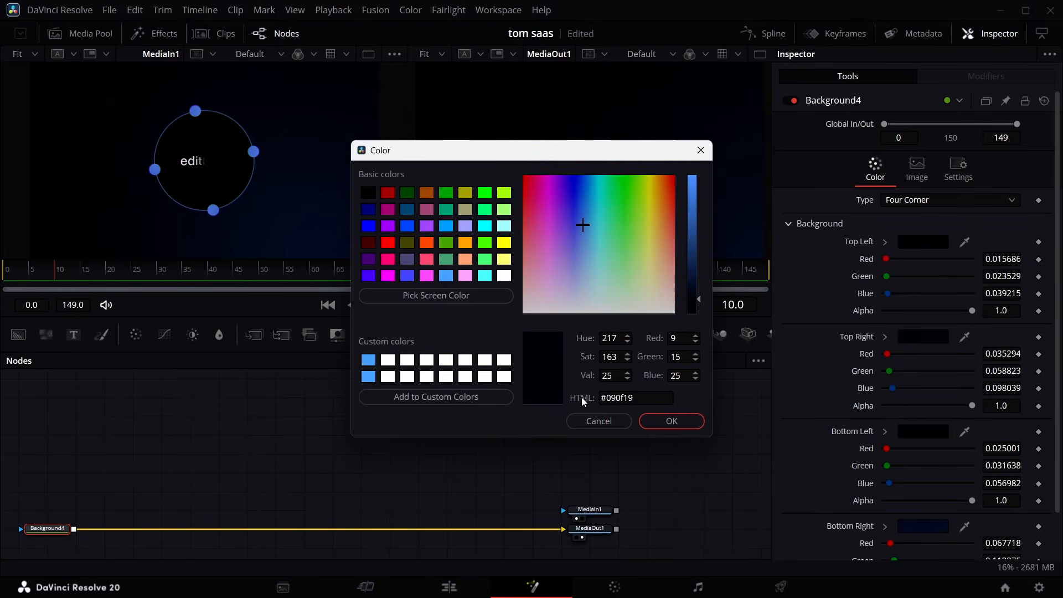
left_click(671, 422)
left_click(923, 431)
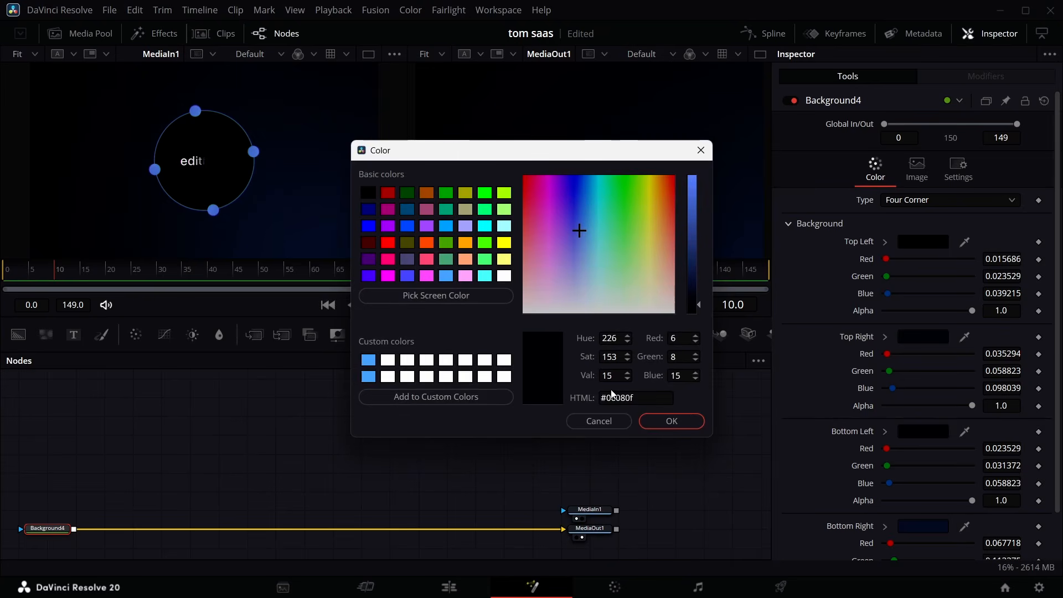
left_click(669, 421)
left_click(923, 526)
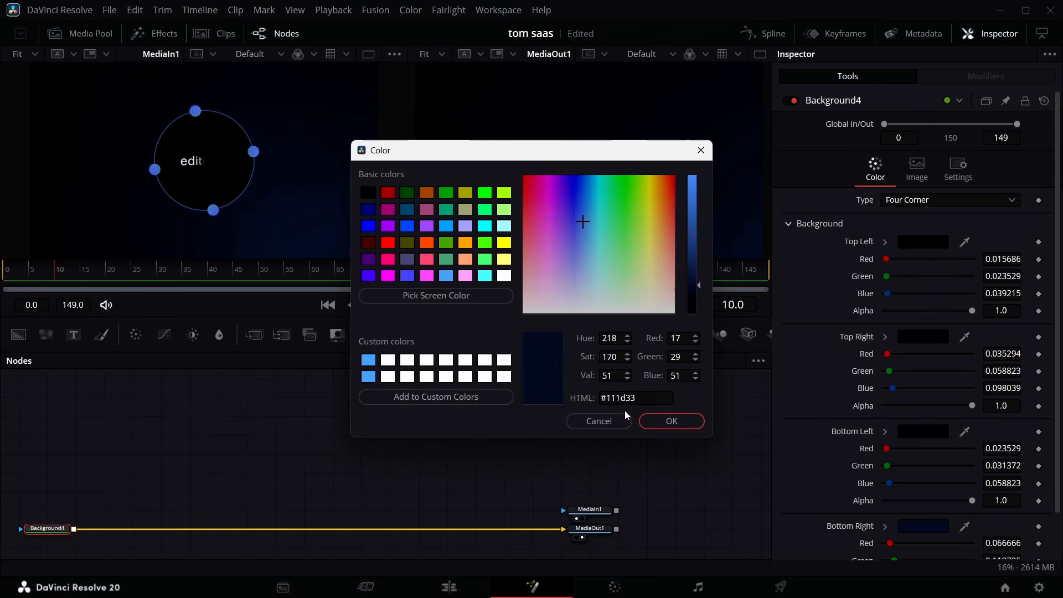
left_click(651, 422)
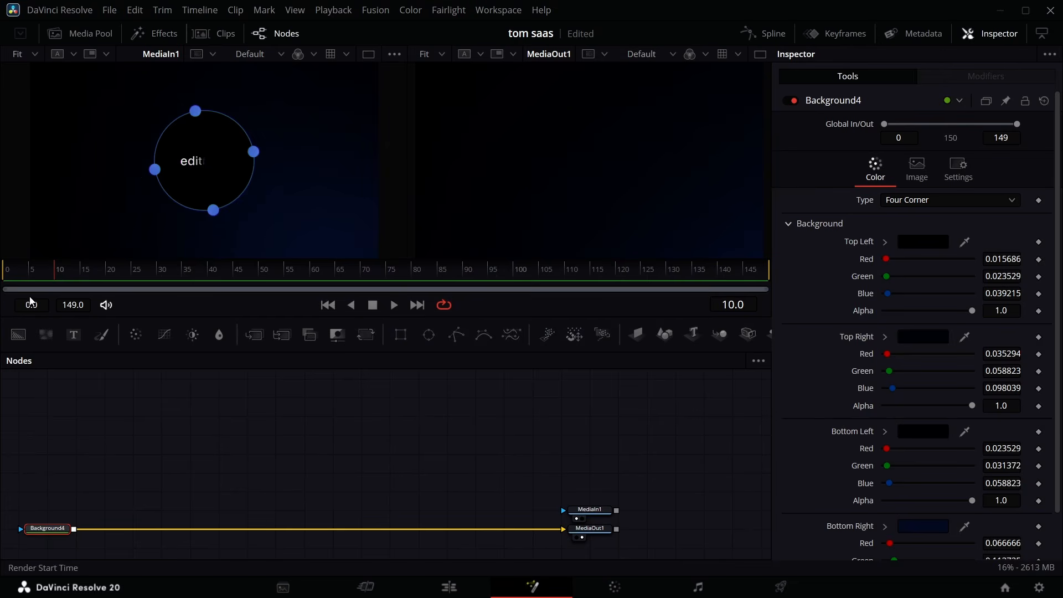
At frame 0, add two transparent background nodes and combine them with Merge1 above the gradient branch
left_click(5, 272)
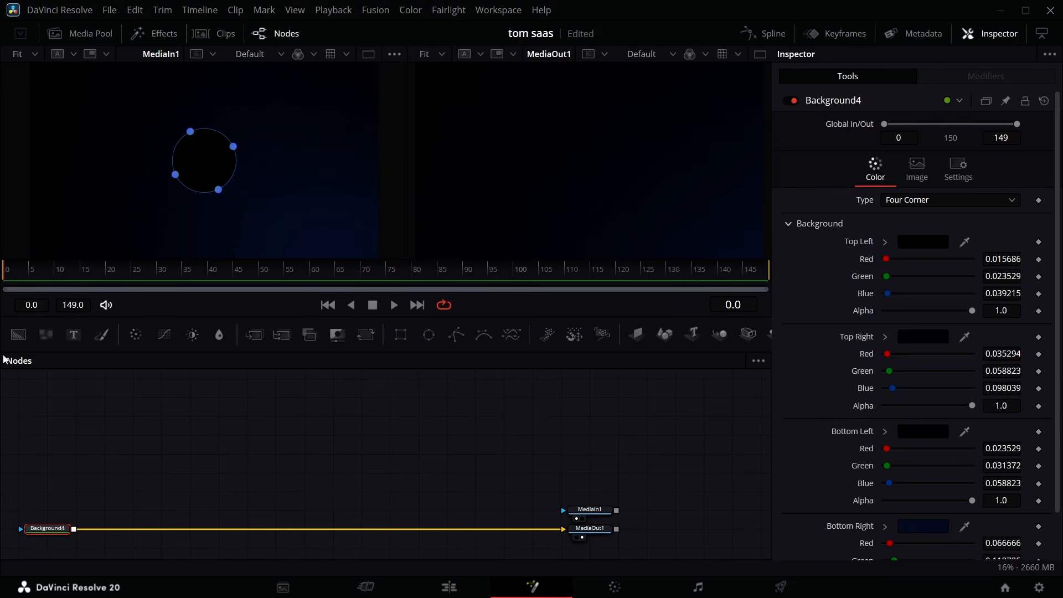
left_click_drag(18, 334, 75, 493)
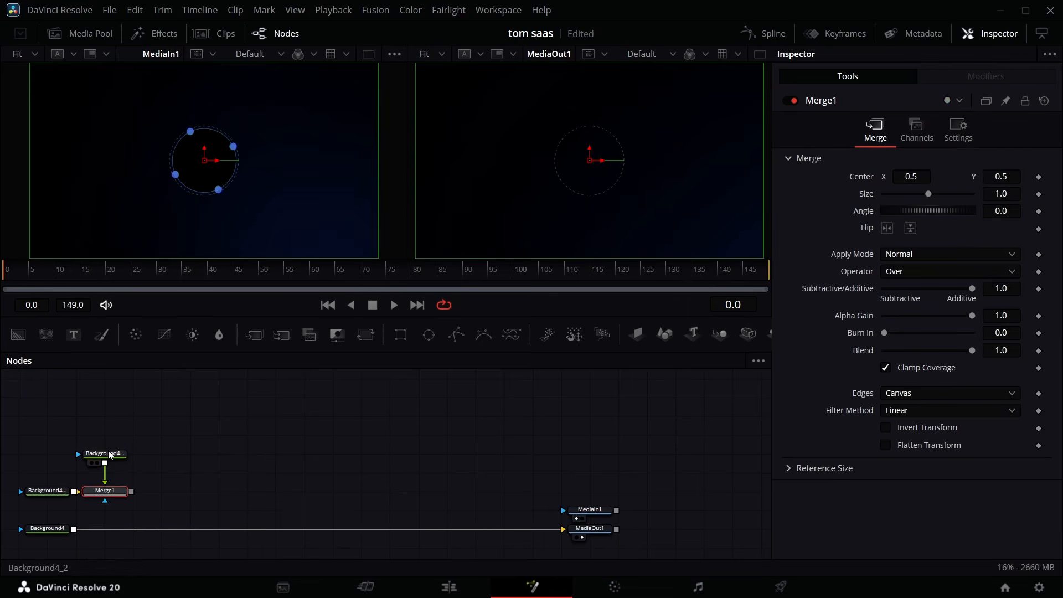
Add an Ellipse mask with its width linked to its height, and set the height to 0.184 to match the reference circle
left_click(110, 455)
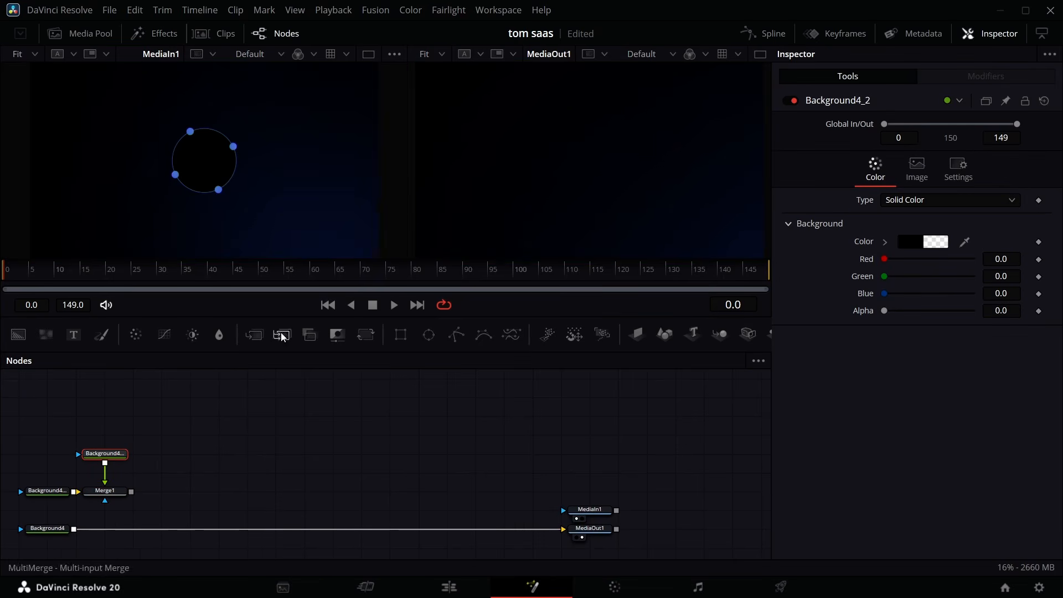
left_click(428, 335)
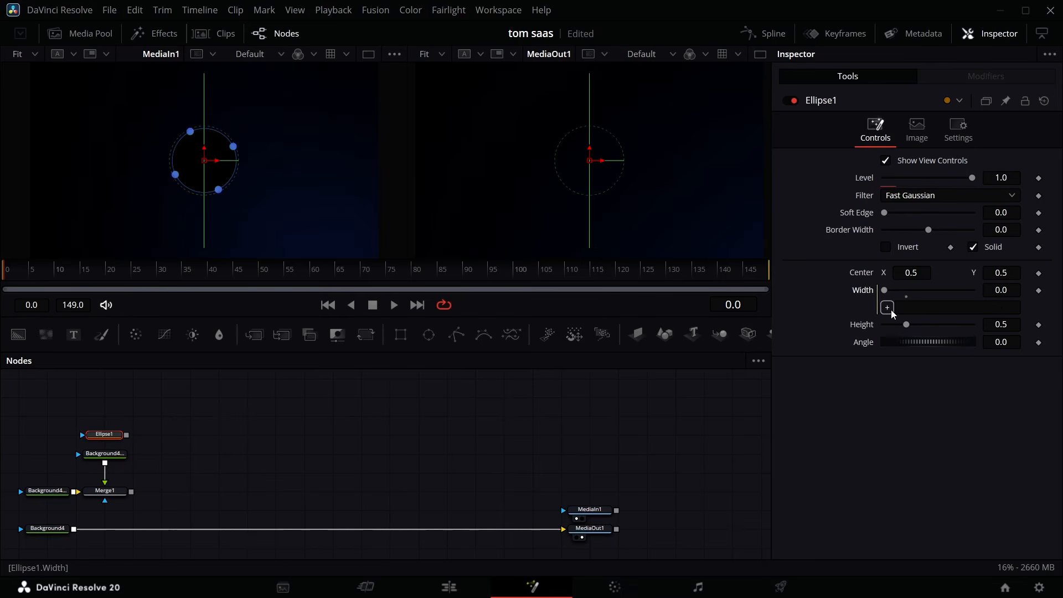
left_click_drag(866, 328, 864, 326)
left_click_drag(1001, 325, 826, 325)
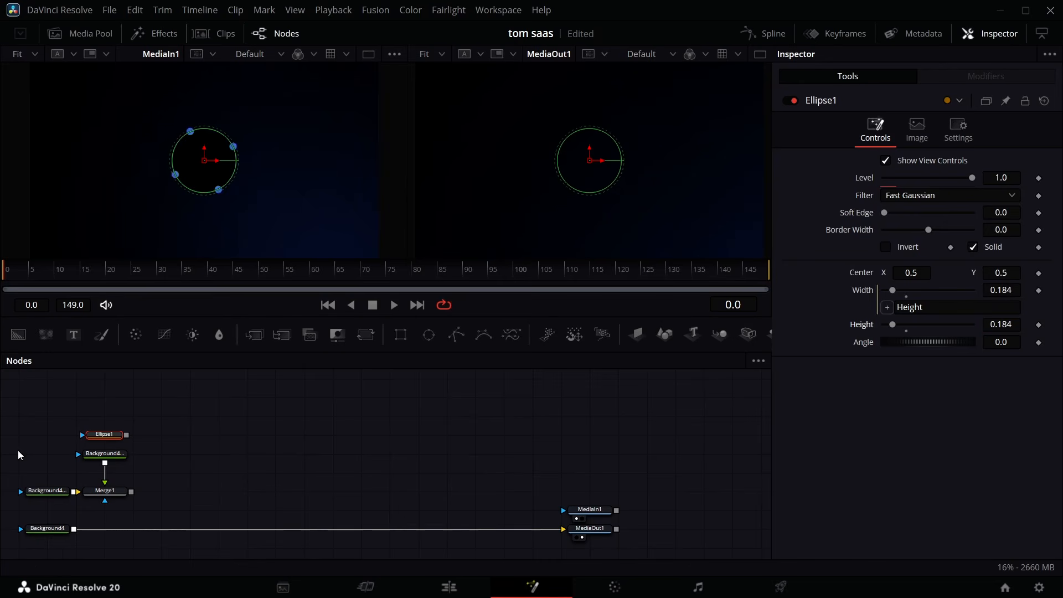
Mask Background4_2 with Ellipse1 and fill it with the dark navy sampled near the gradient's upper-left corner
left_click_drag(126, 435, 118, 459)
left_click(118, 458)
left_click_drag(964, 242, 430, 93)
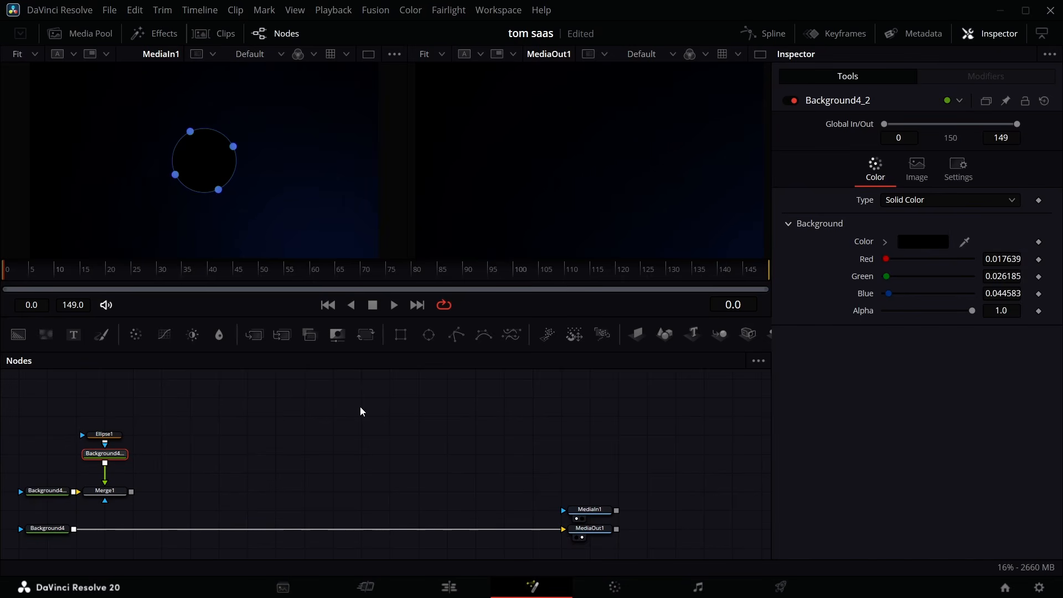
Preview Merge1, duplicate the Ellipse1 mask onto a new background node, then merge that background over Merge1 and preview the result
left_click(98, 500)
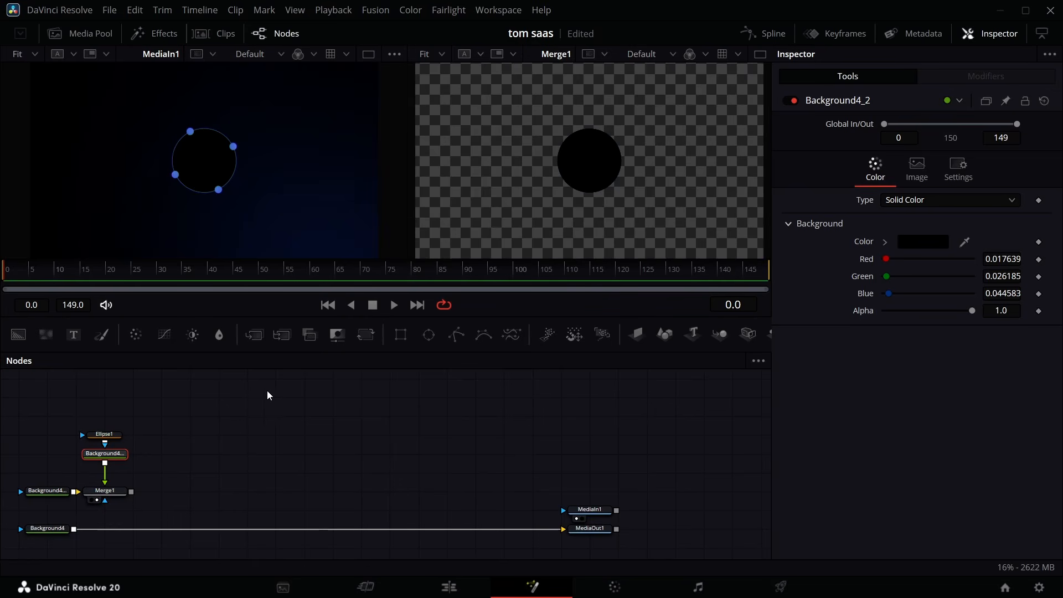
left_click(117, 435)
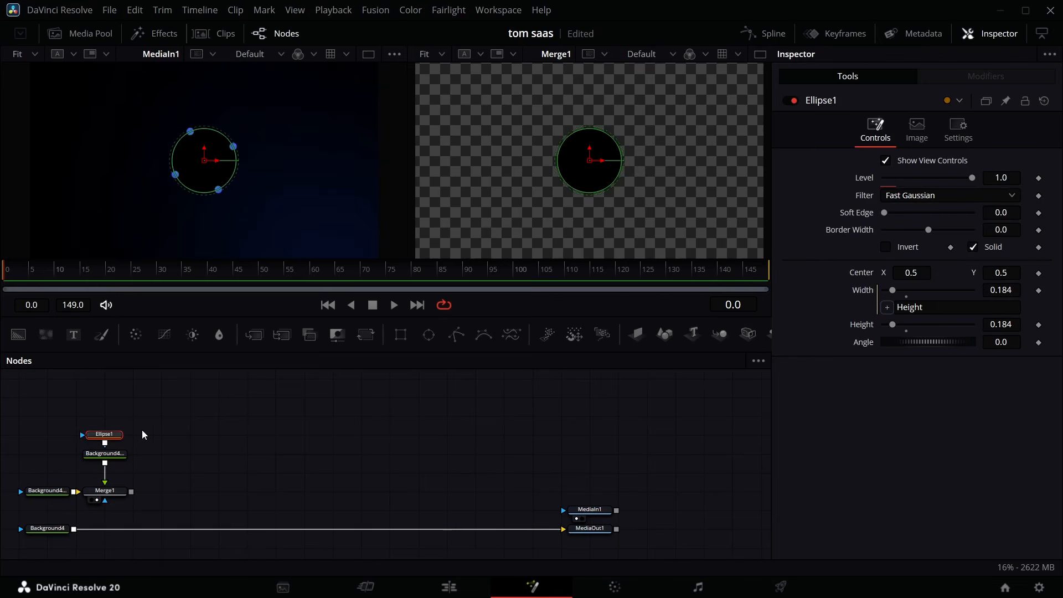
key("ctrl+v")
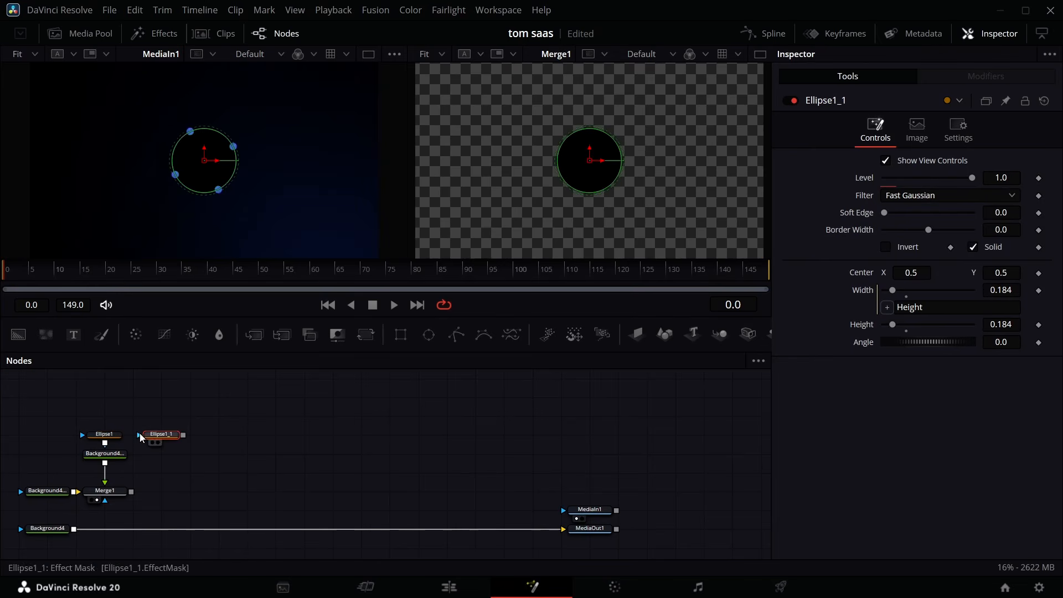
left_click_drag(20, 339, 133, 492)
left_click(154, 500)
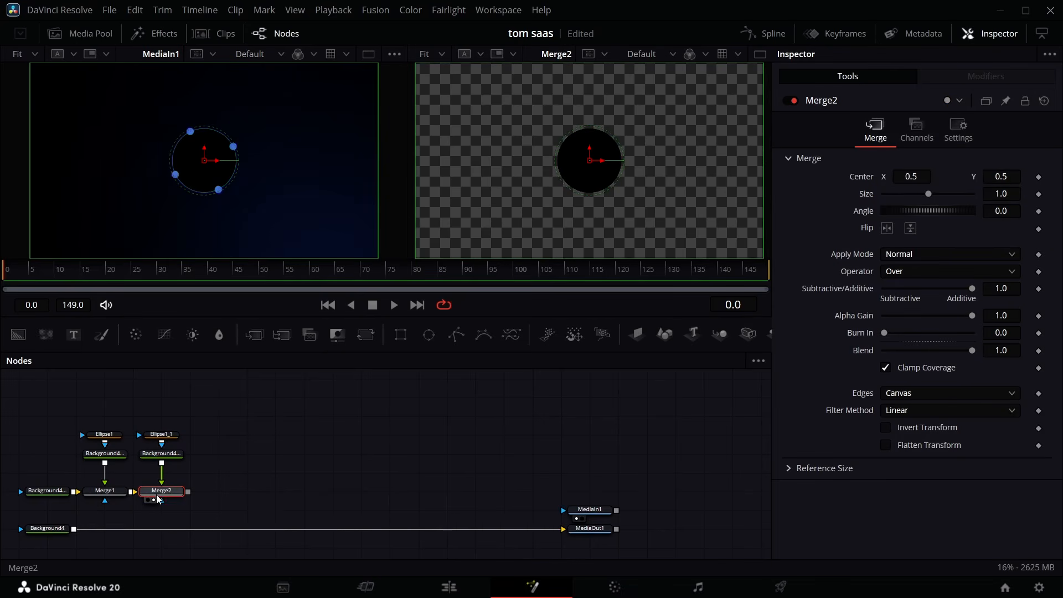
Set Background4_3's alpha to 1.0 and fill it with the blue sampled from a dot on the reference circle
left_click(161, 453)
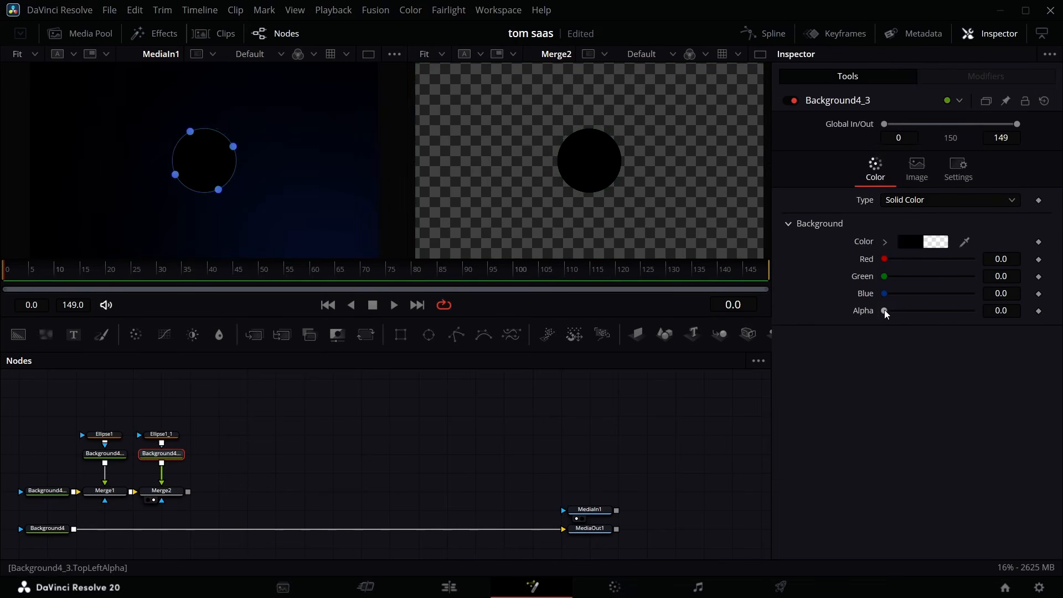
left_click_drag(887, 314, 978, 312)
left_click_drag(964, 242, 229, 149)
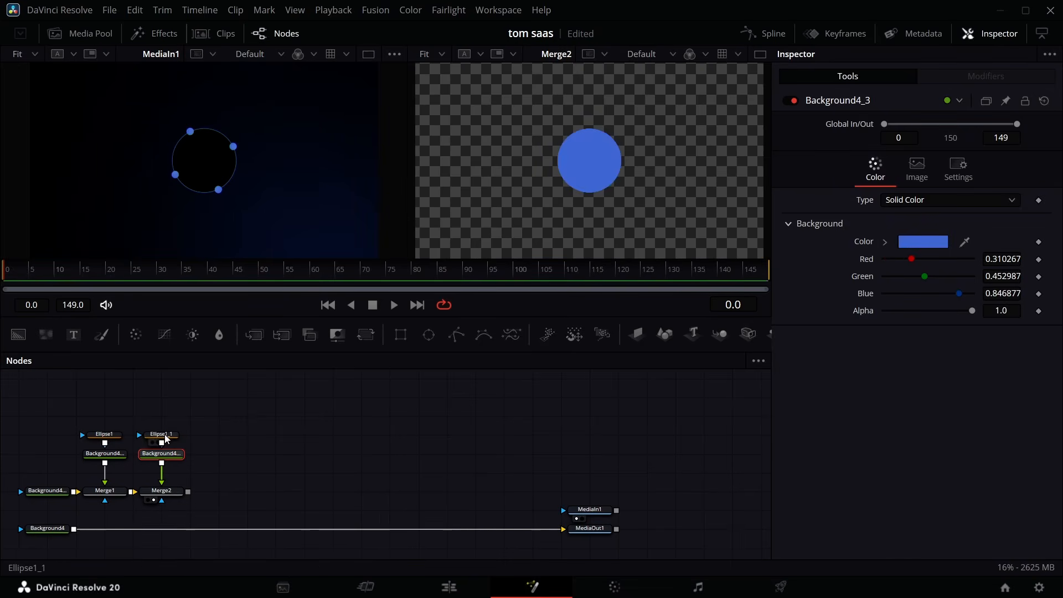
Turn the Ellipse1_1 mask into a thin outline by disabling Solid and setting the border width to 0.002
left_click(167, 439)
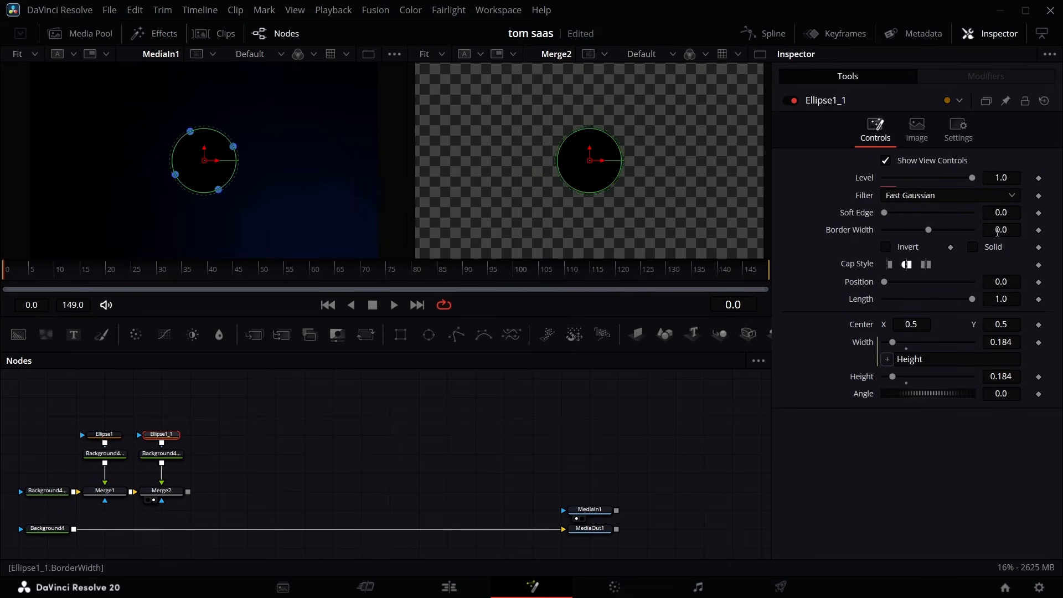
left_click(997, 232)
type("0.0009")
key("Return")
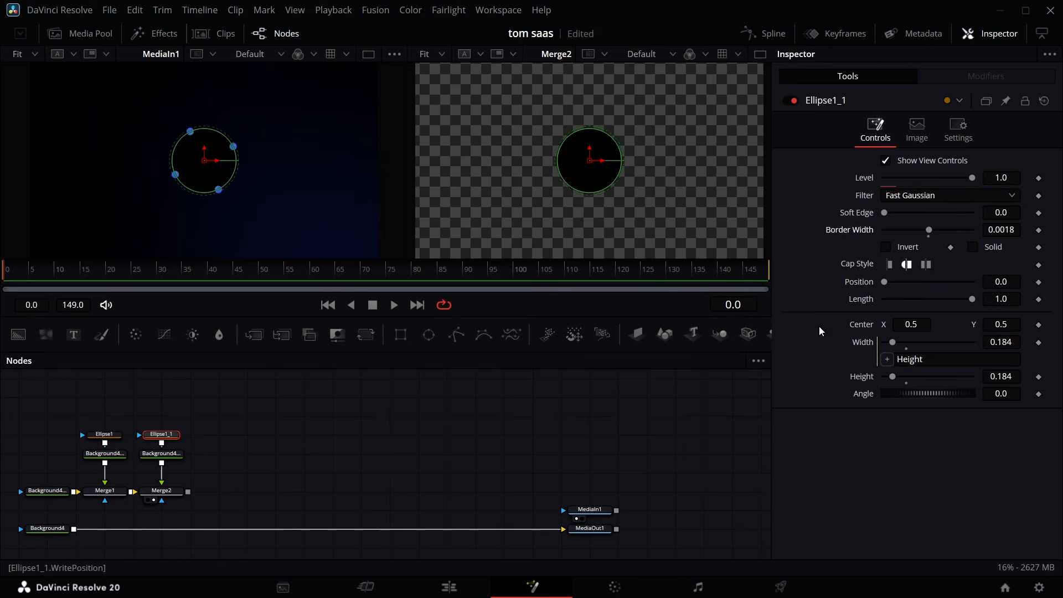
left_click(664, 430)
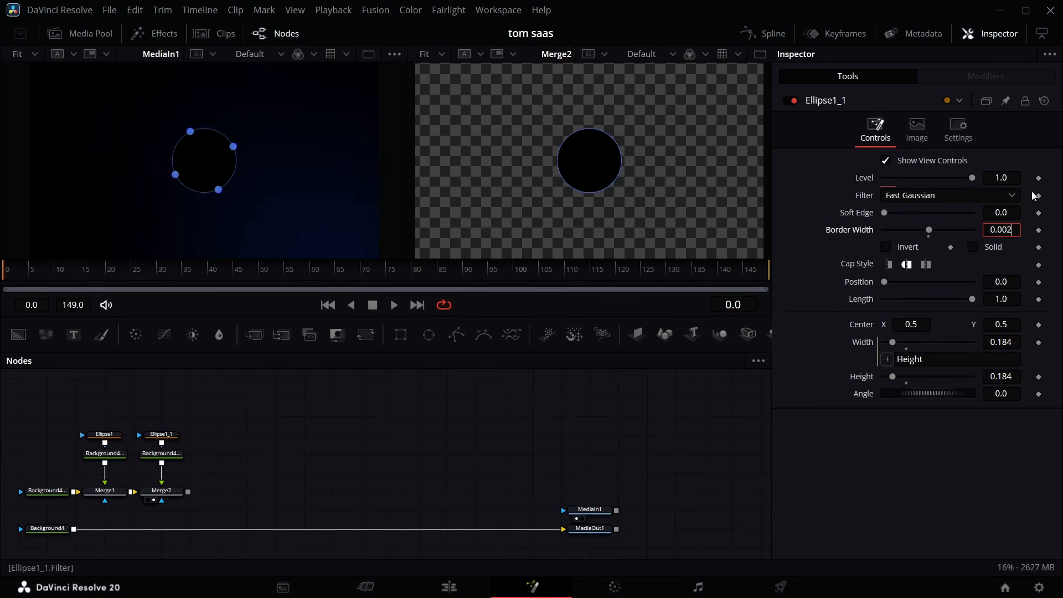
key("Return")
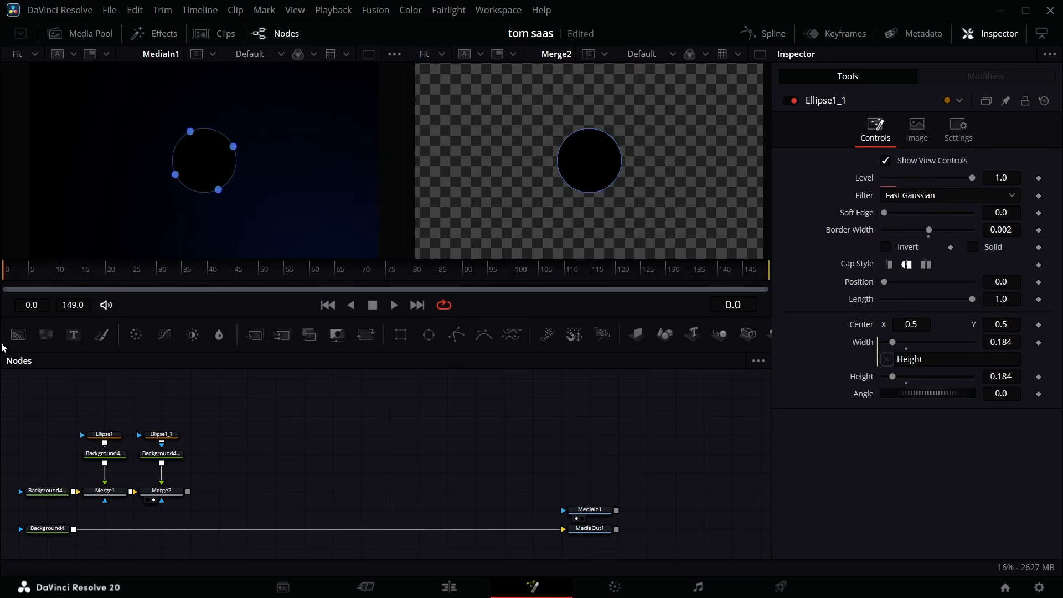
Duplicate Background4_3 together with its Ellipse1_1 mask and place the copies above and beyond the ring branch
left_click(154, 453, "ctrl")
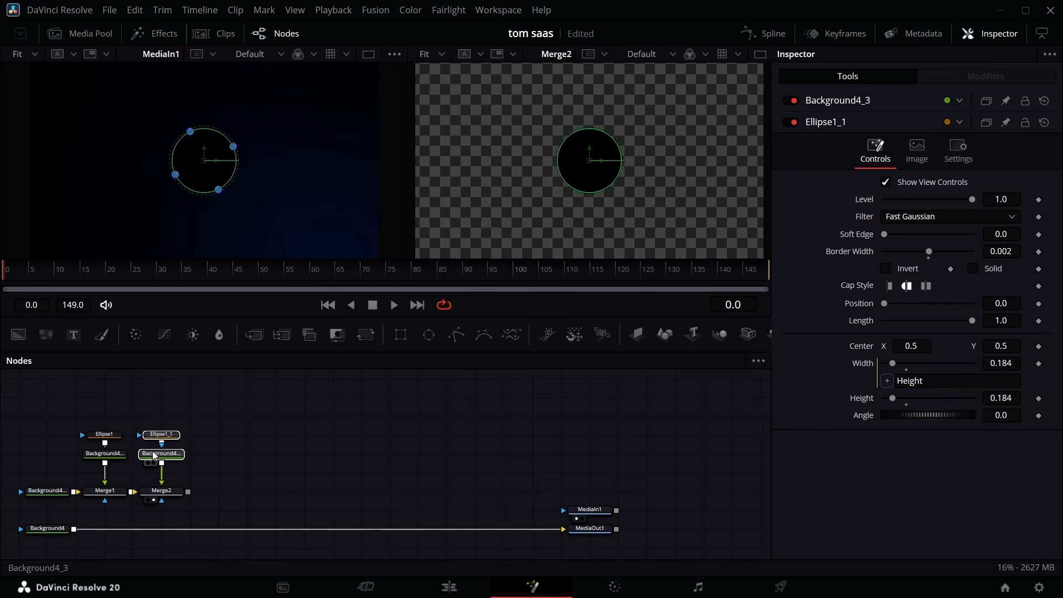
left_click(201, 407)
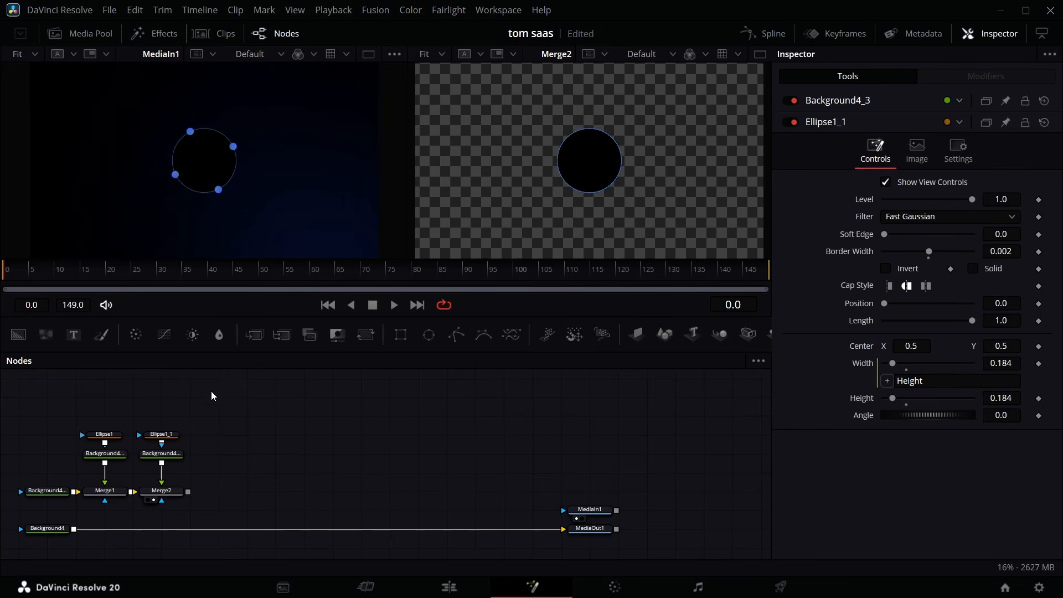
key("ctrl+v")
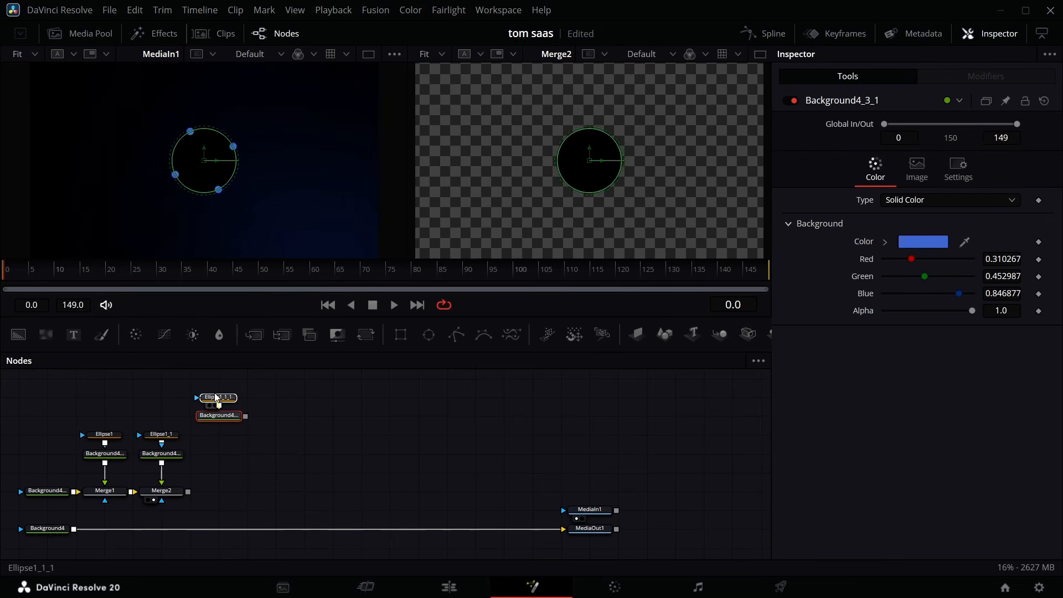
left_click_drag(215, 419, 215, 402)
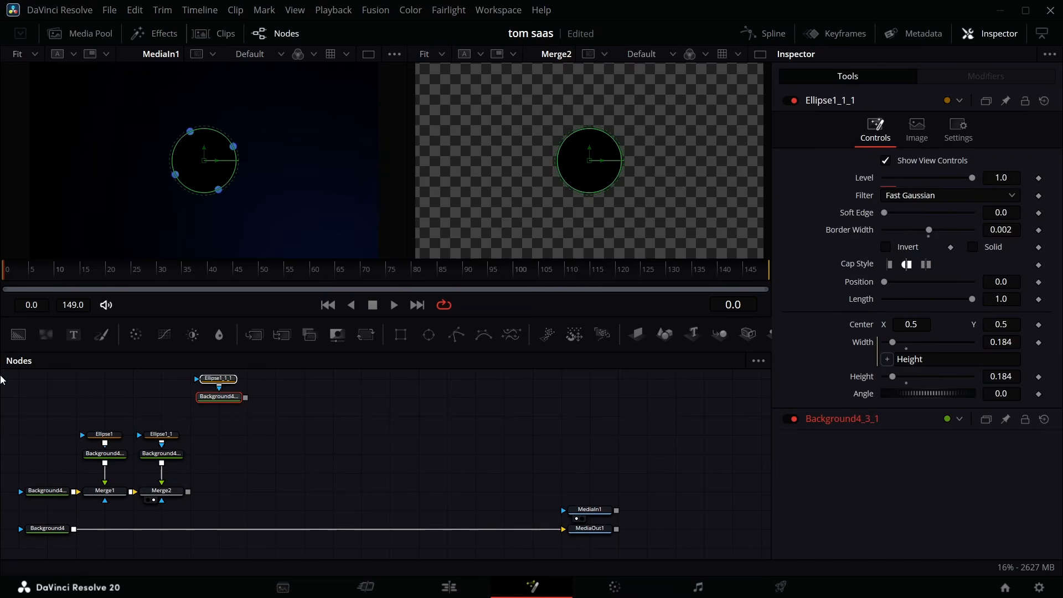
Merge the copied background over a new transparent background, merge that branch over Merge2, and preview the final merge moved farther along
left_click(17, 341)
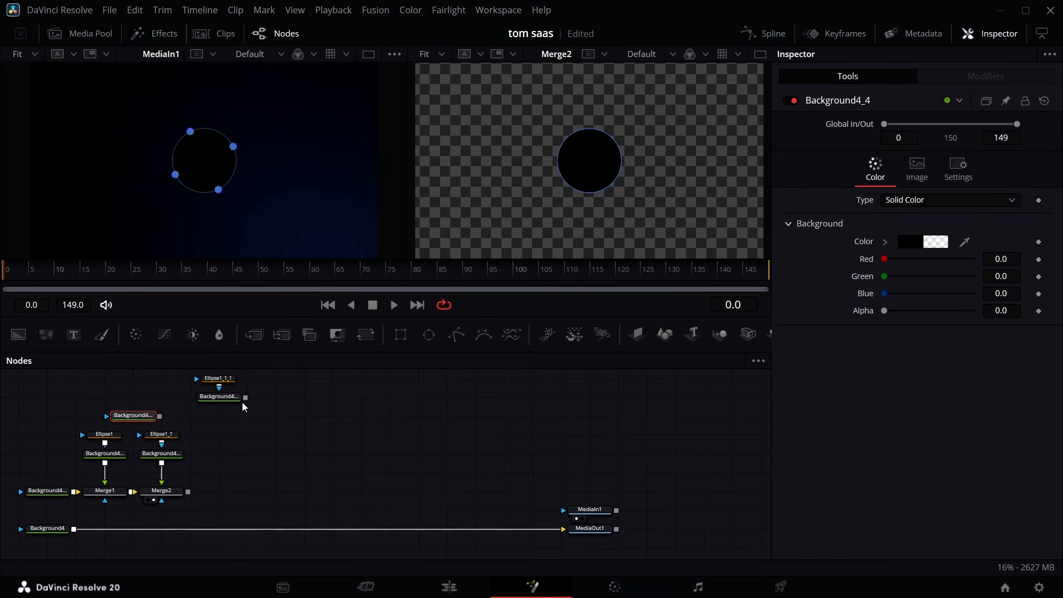
left_click_drag(159, 416, 189, 492)
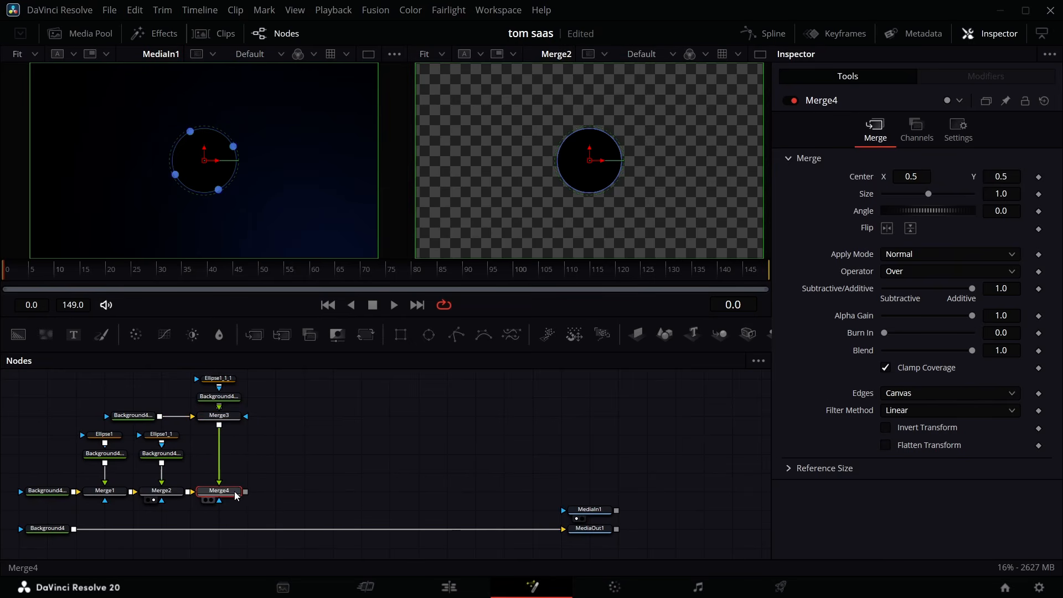
key("2")
left_click_drag(276, 425, 387, 497)
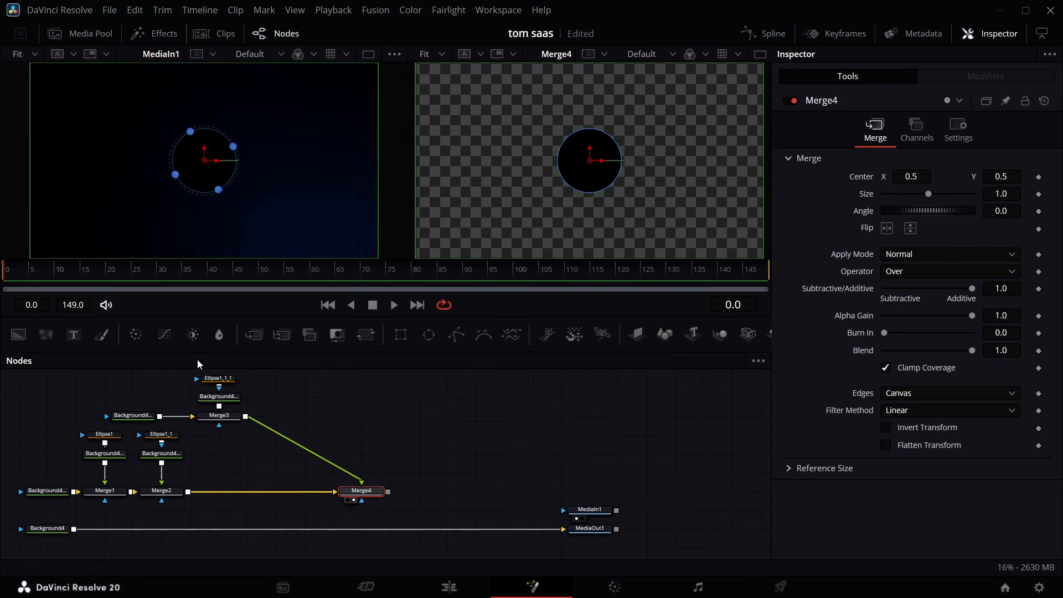
scroll(224, 422, "up", 1)
Turn Ellipse1_1_1 into a solid dot on the ring with border width 0.0, height 0.02 and center X 0.462, Y 0.646
left_click(224, 401)
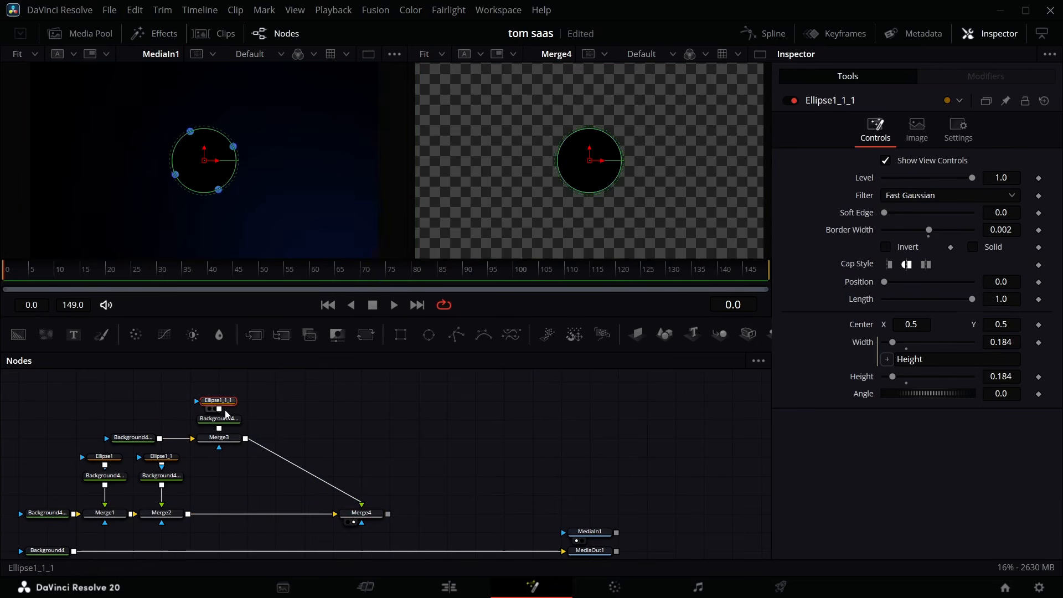
left_click(993, 247)
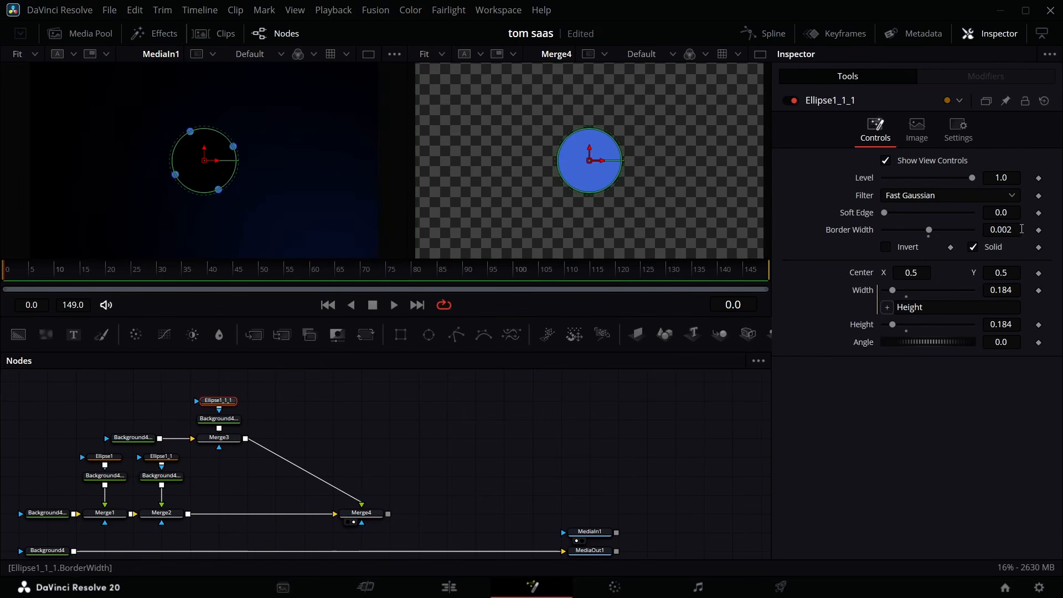
double_click(858, 233)
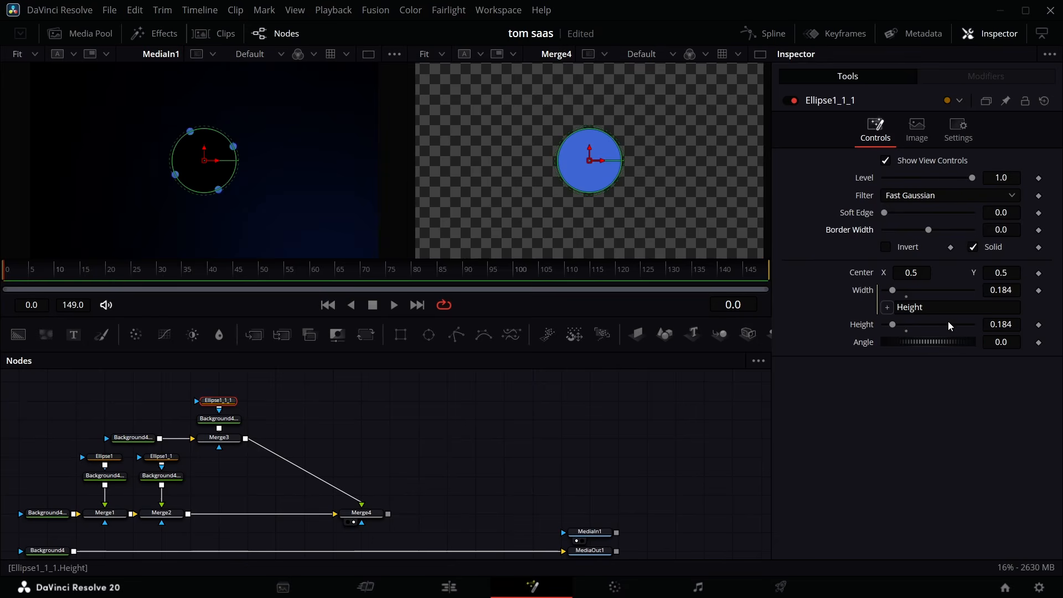
left_click_drag(1009, 328, 916, 328)
left_click_drag(991, 273, 669, 333)
left_click(578, 404)
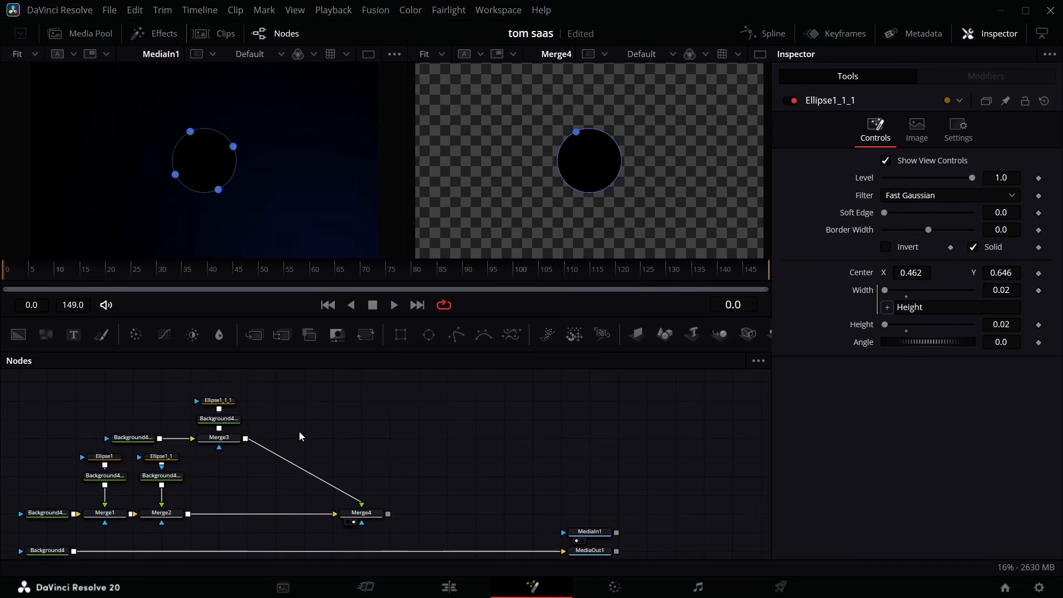
Chain three more merges between Merge3 and Merge4, each fed by the dot's background, and align Merge4 beneath the last one
left_click_drag(234, 388, 334, 447)
left_click(226, 399)
left_click_drag(357, 513, 386, 512)
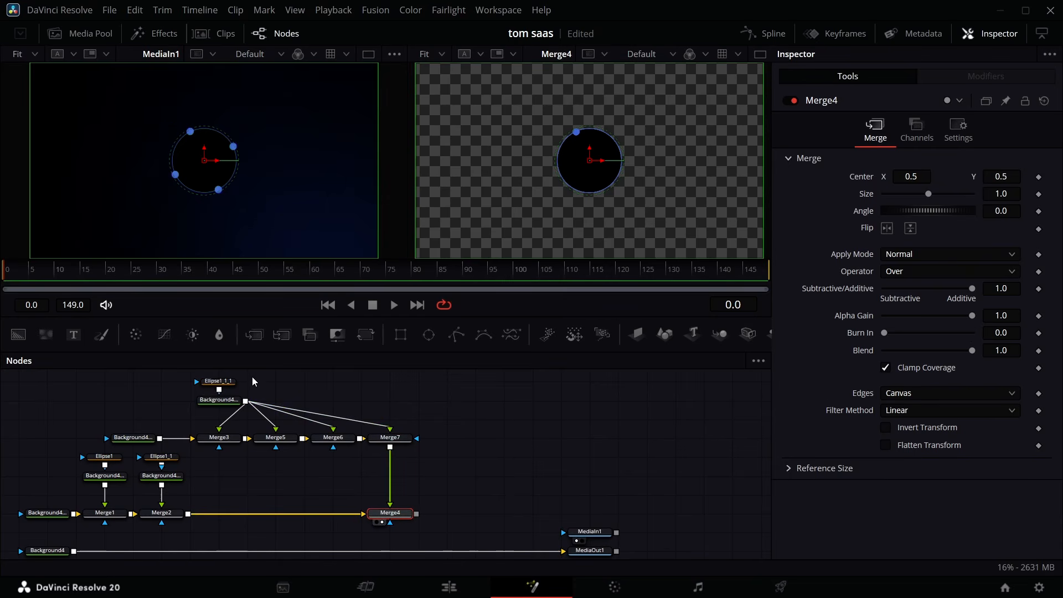
Move the dot's Ellipse1_1_1 and Background4_3_1 nodes higher above the row of merges
scroll(255, 379, "up", 1)
left_click_drag(278, 380, 214, 413)
left_click(214, 413)
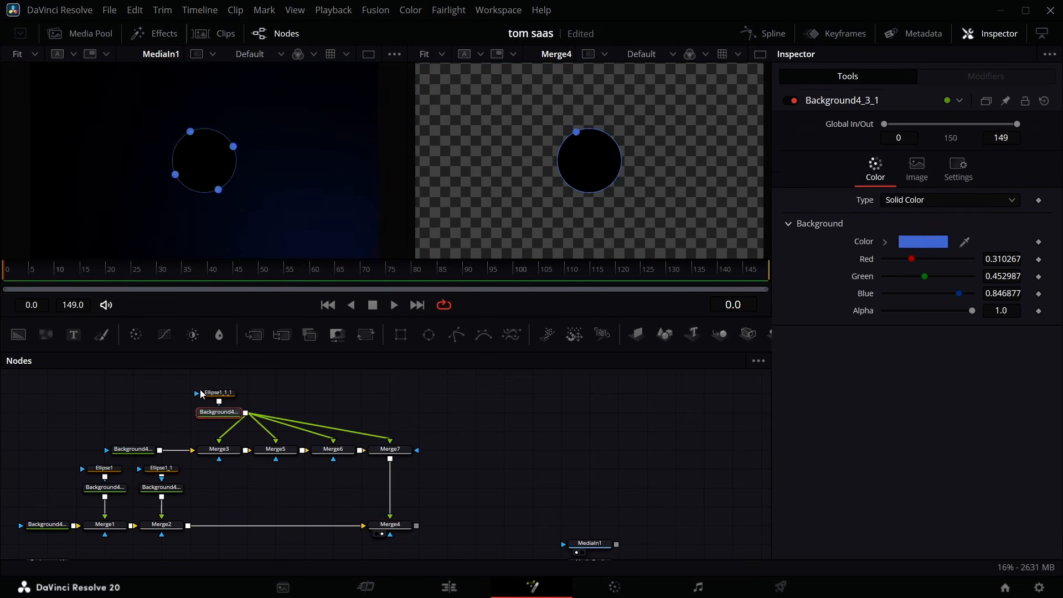
left_click_drag(187, 373, 244, 441)
left_click_drag(227, 417, 227, 380)
scroll(313, 438, "up", 3)
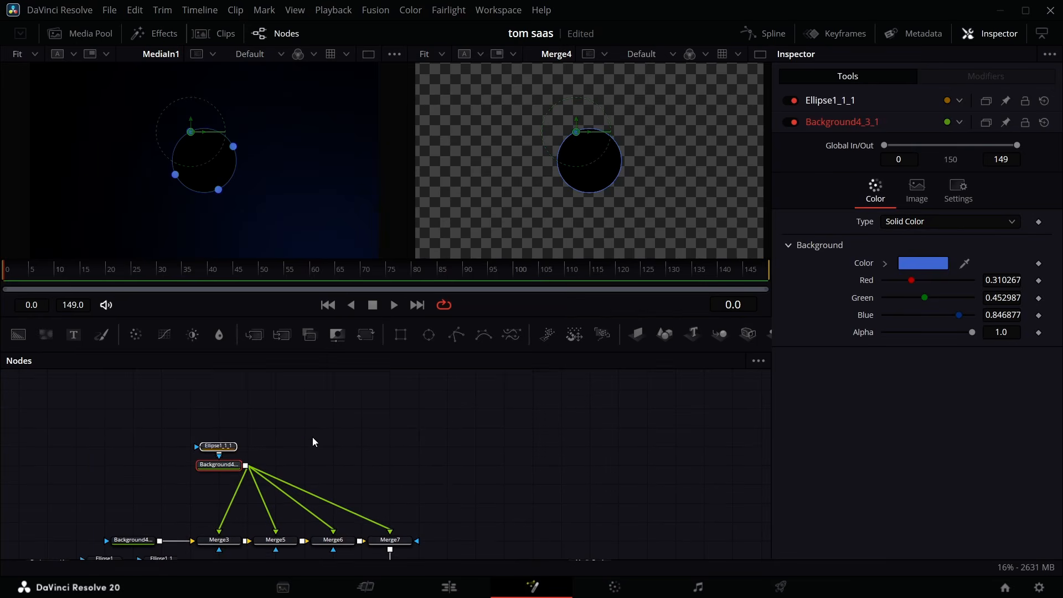
Distribute the dots around the ring by setting the angle to 93.3 on Merge5, -178.5 on Merge6 and -86.7 on Merge7
scroll(308, 471, "down", 2)
left_click(267, 522)
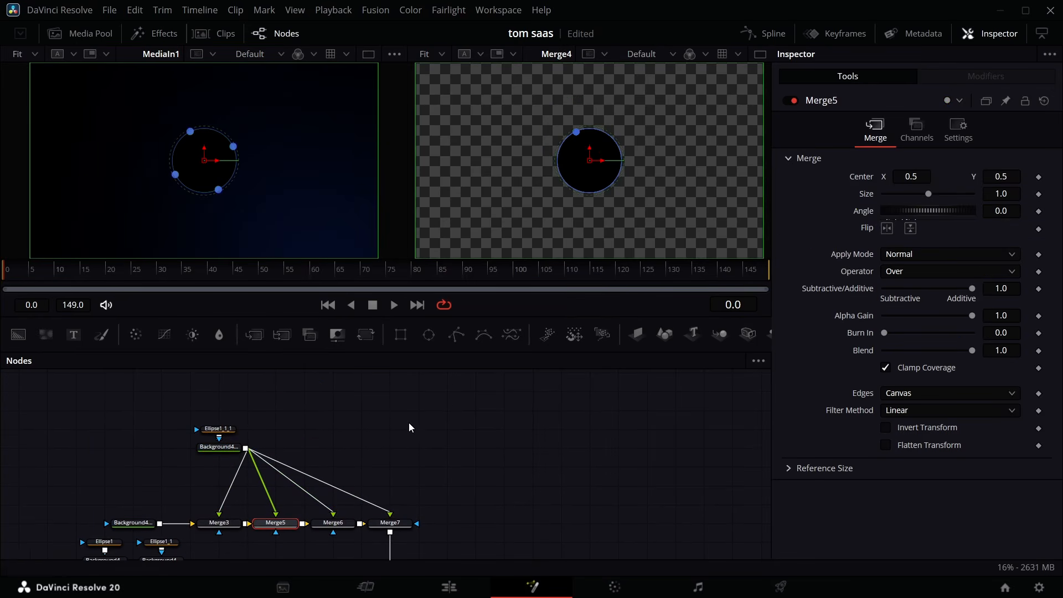
scroll(424, 464, "down", 4)
left_click_drag(1000, 211, 1061, 211)
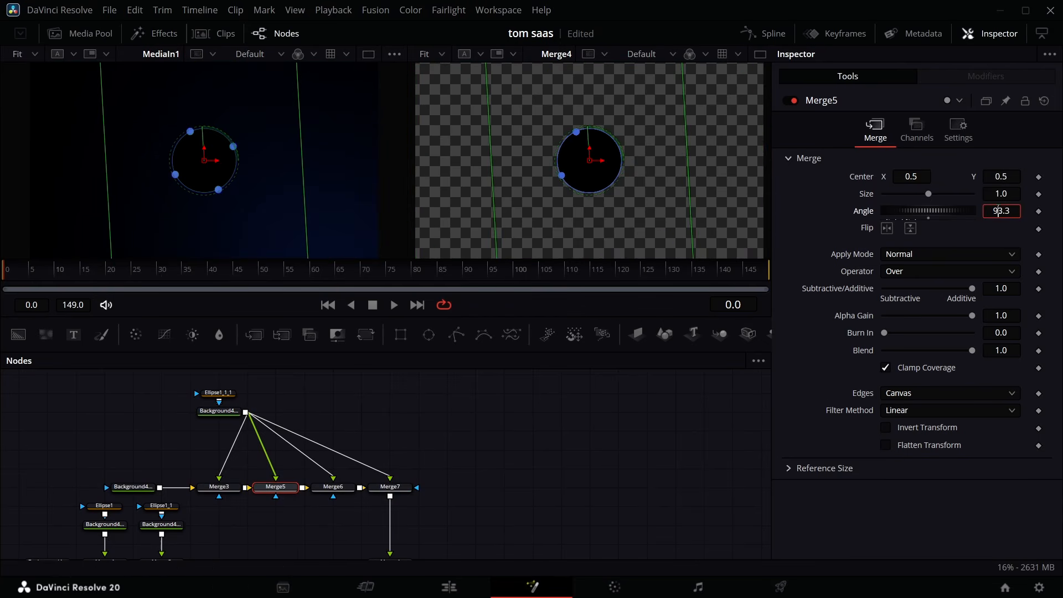
left_click(332, 487)
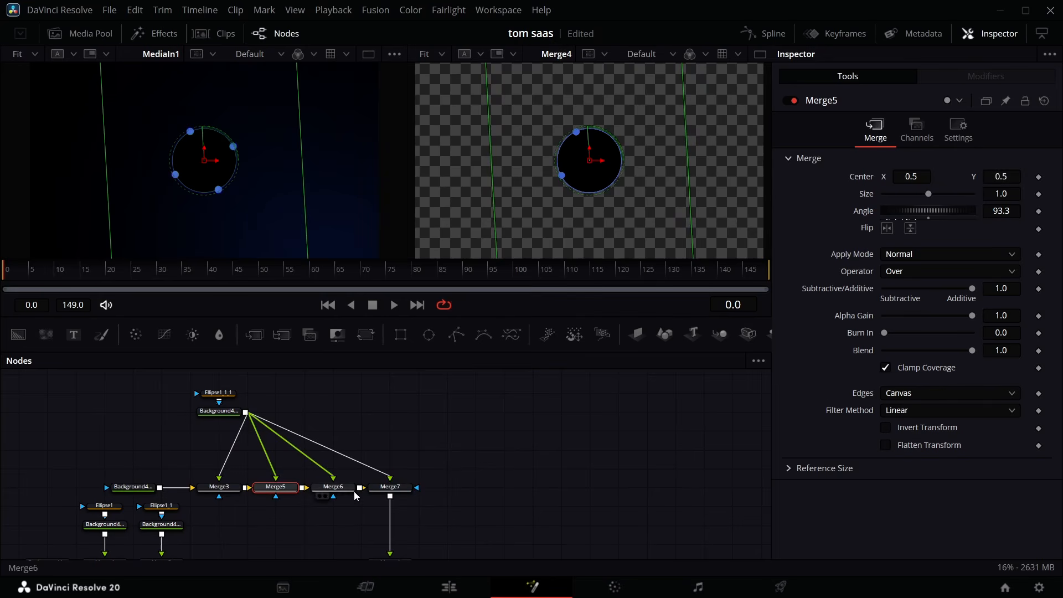
left_click_drag(997, 211, 947, 211)
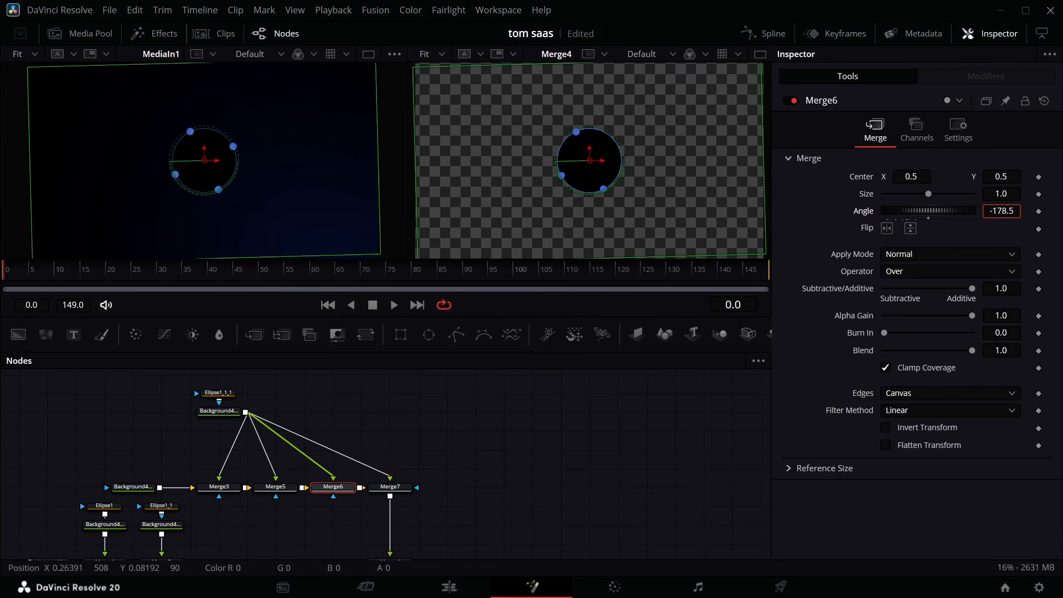
left_click(390, 487)
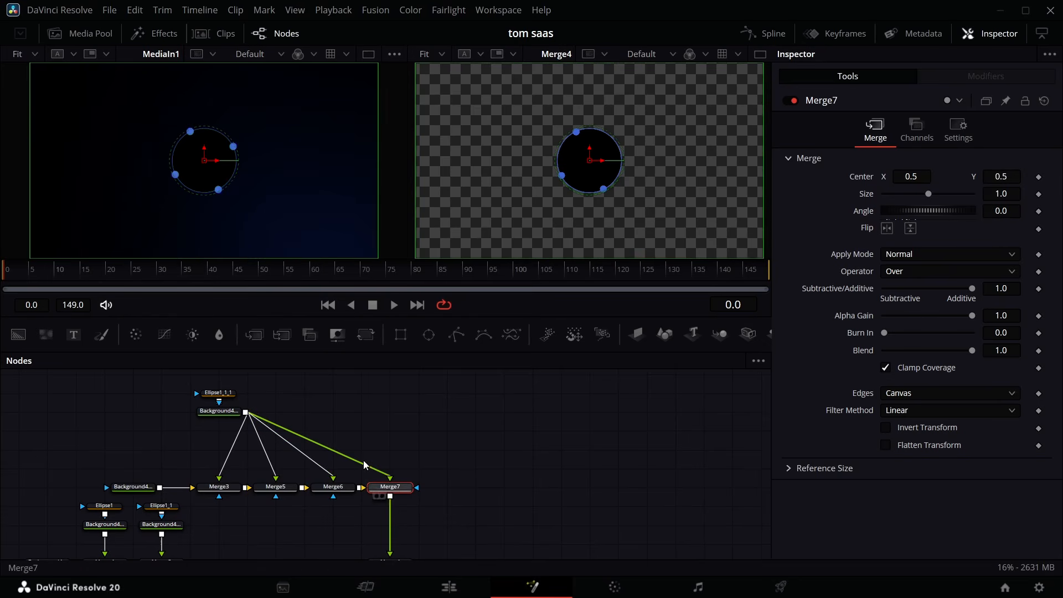
left_click_drag(1000, 208, 962, 210)
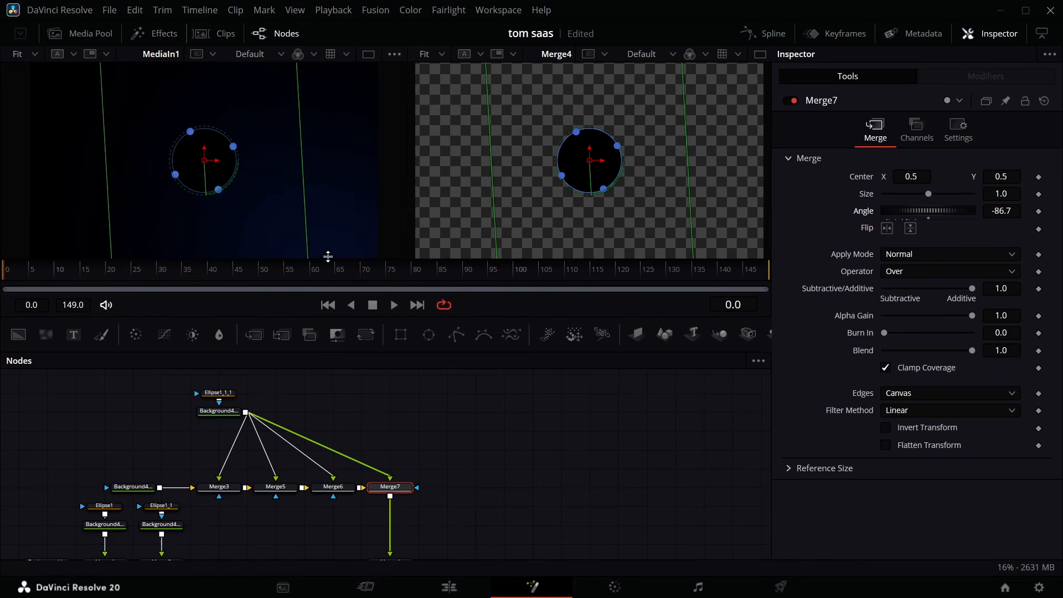
Add the L follower text template from the prinsedits Edit templates beside Merge7, and merge it over Merge4
left_click_drag(468, 437, 412, 437)
left_click_drag(267, 520, 264, 453)
left_click(155, 34)
left_click(12, 83)
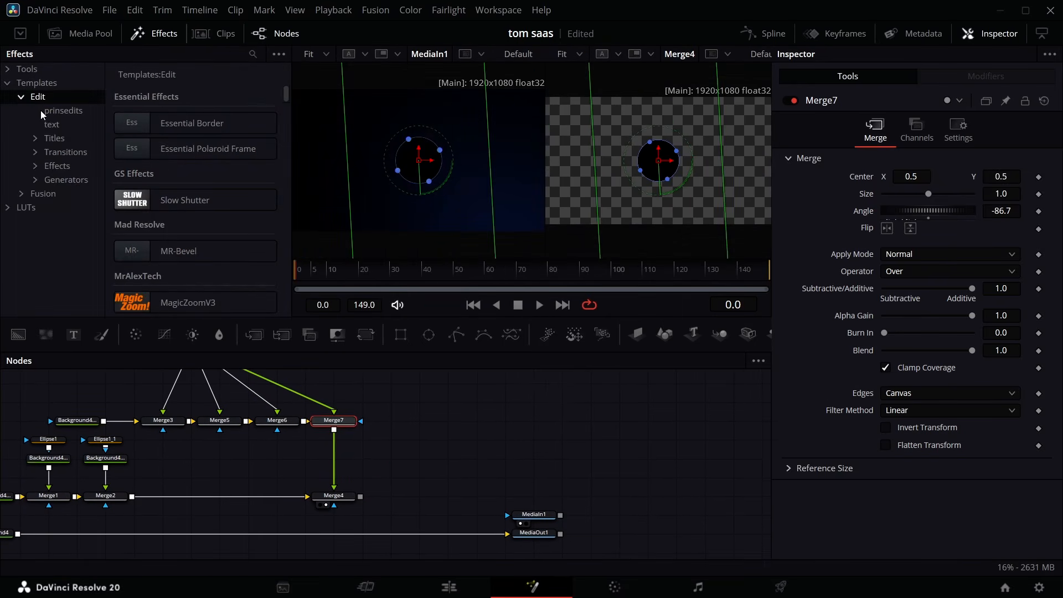
left_click(63, 110)
left_click_drag(171, 152, 428, 457)
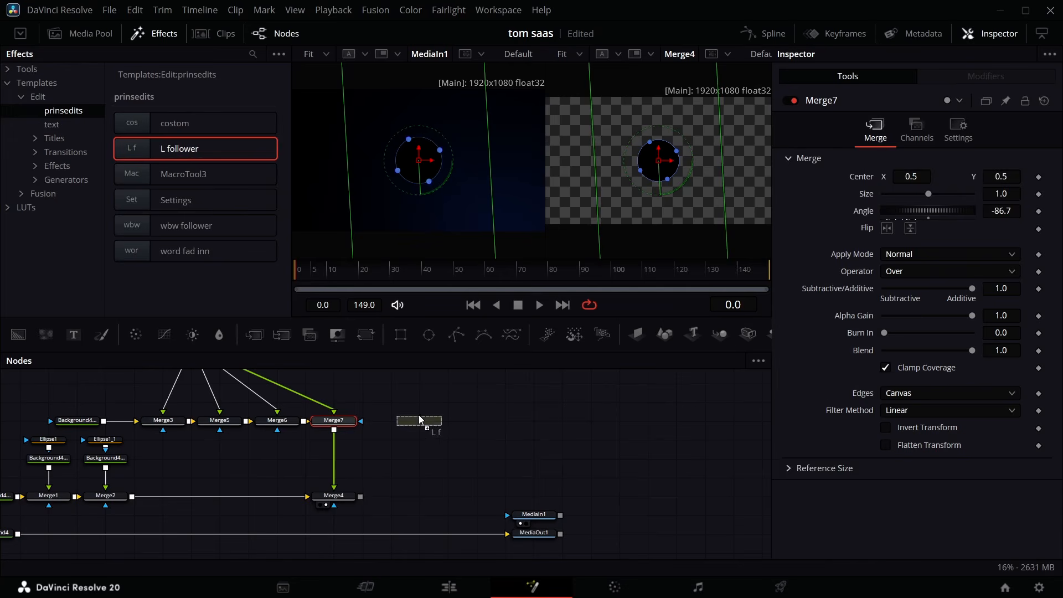
left_click_drag(419, 414, 419, 414)
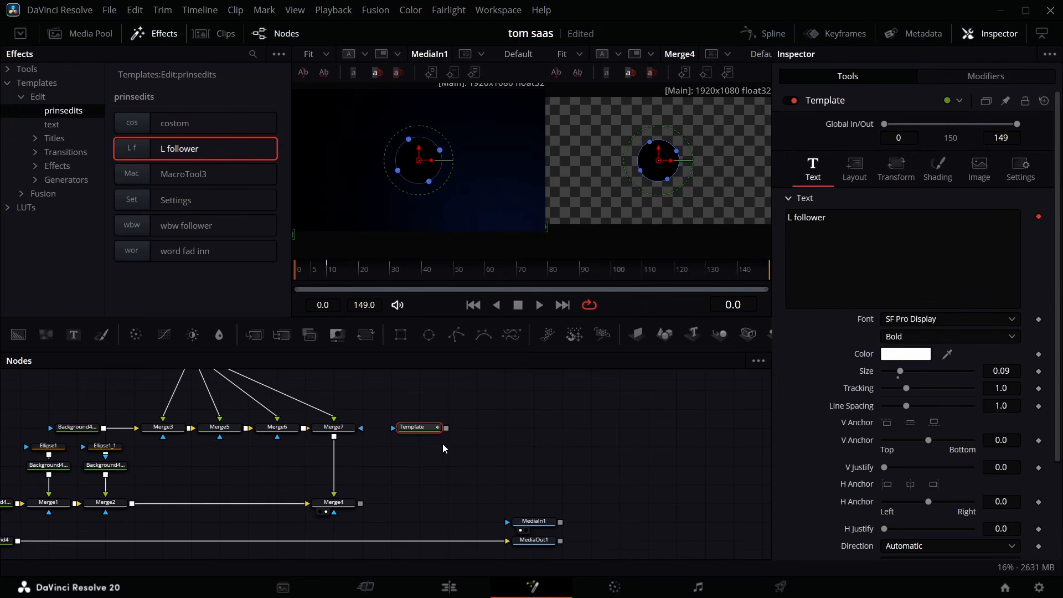
scroll(443, 448, "down", 1)
left_click_drag(446, 417, 362, 493)
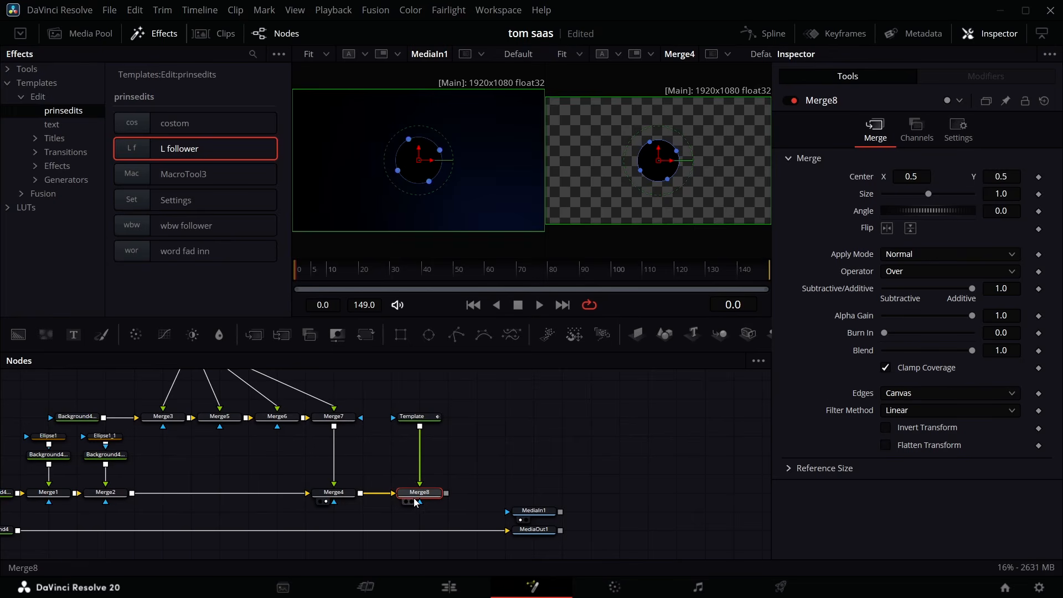
Replace the L follower template's text with "Editor"
left_click(420, 421)
left_click(837, 220)
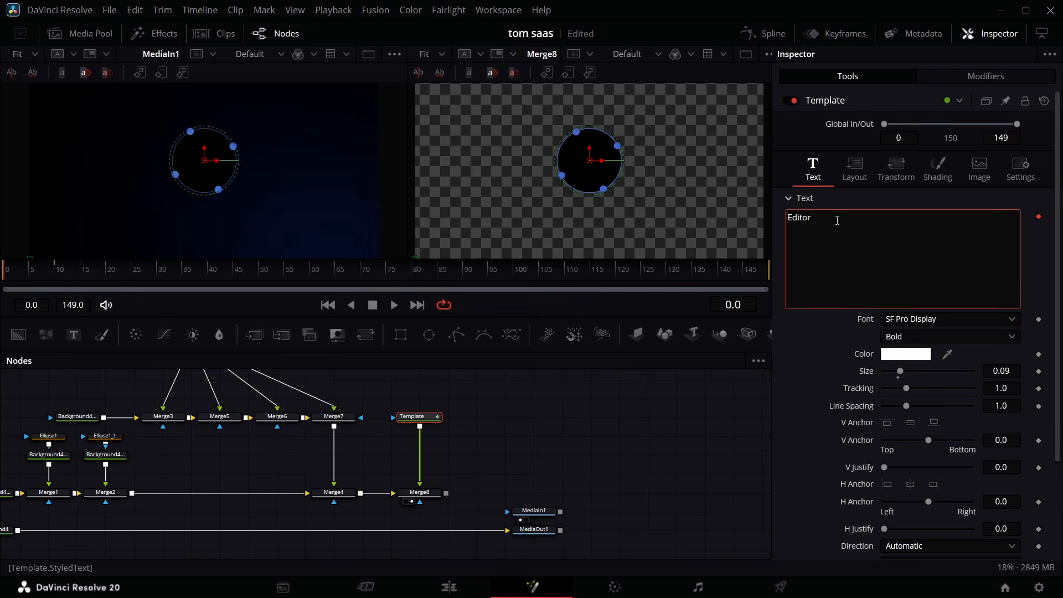
Extend the template text to "EditorForm" and set its font style to Medium
left_click(914, 336)
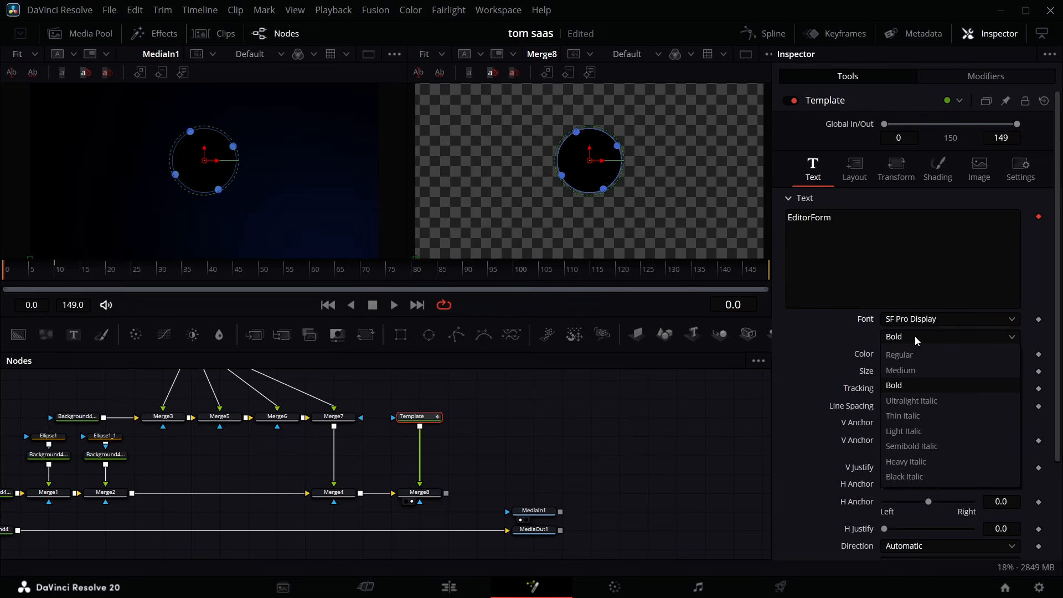
left_click(911, 365)
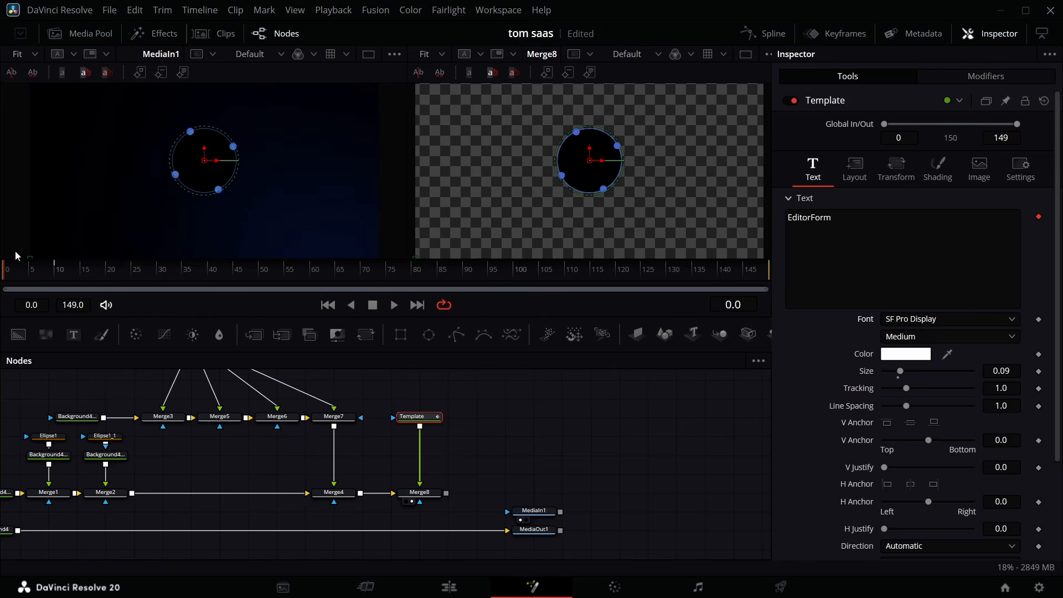
left_click_drag(40, 272, 131, 278)
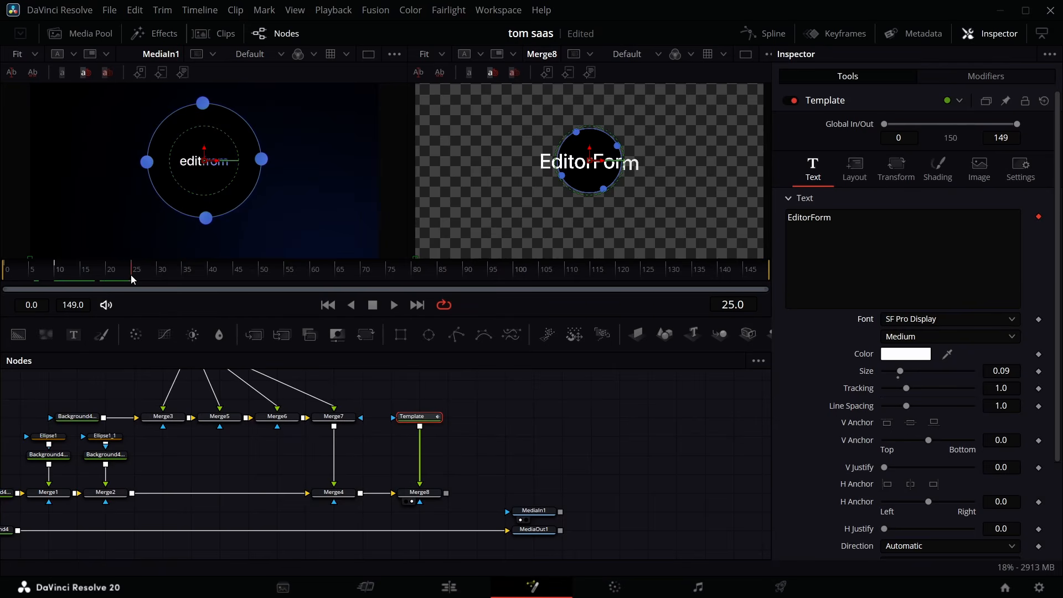
Reset the character Offset in the text's Follower1 modifier to remove its path animation
left_click(975, 76)
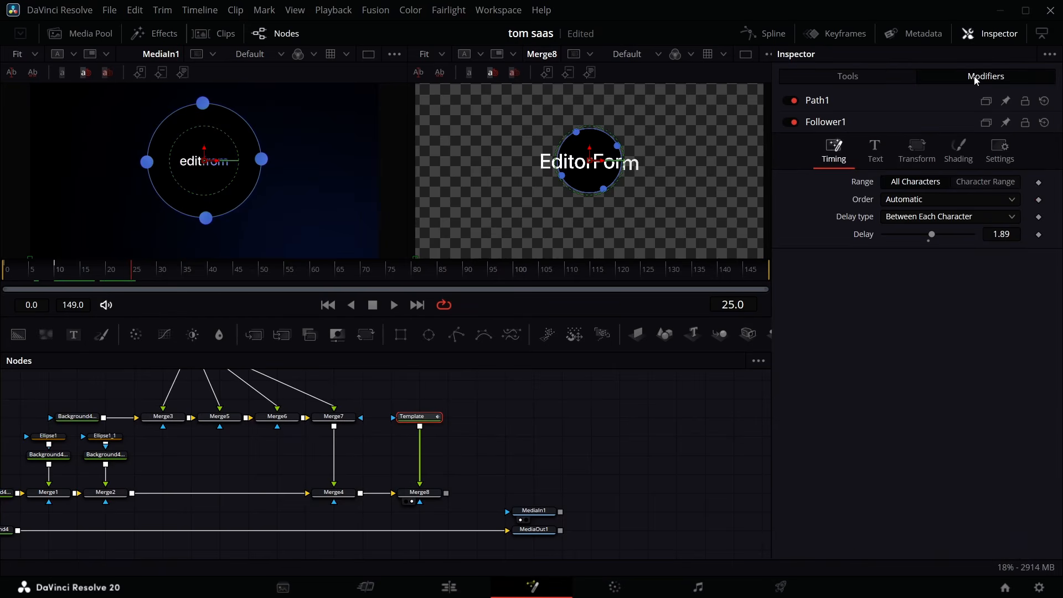
left_click(919, 156)
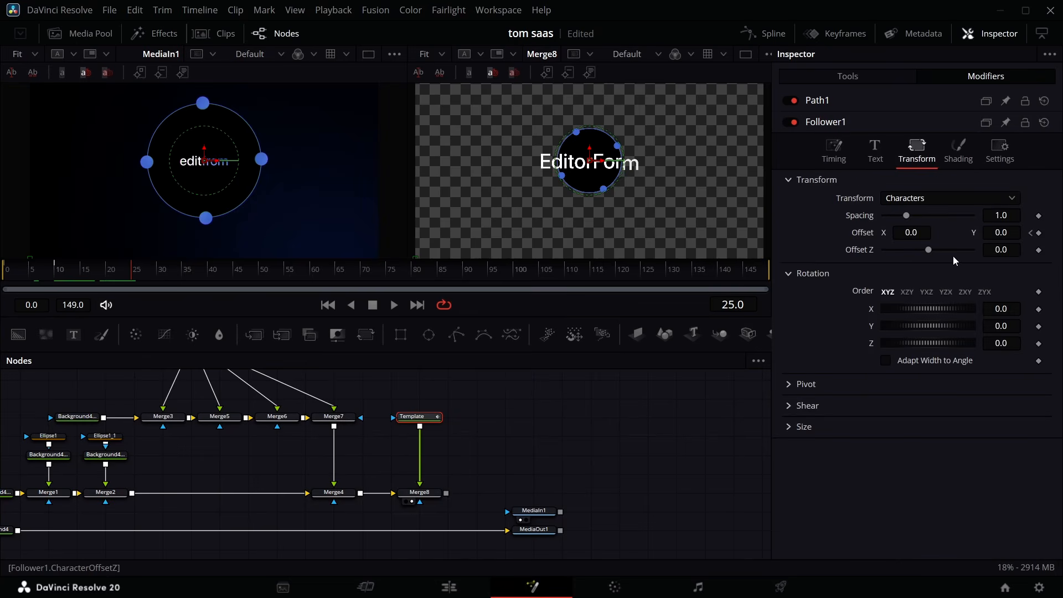
double_click(864, 234)
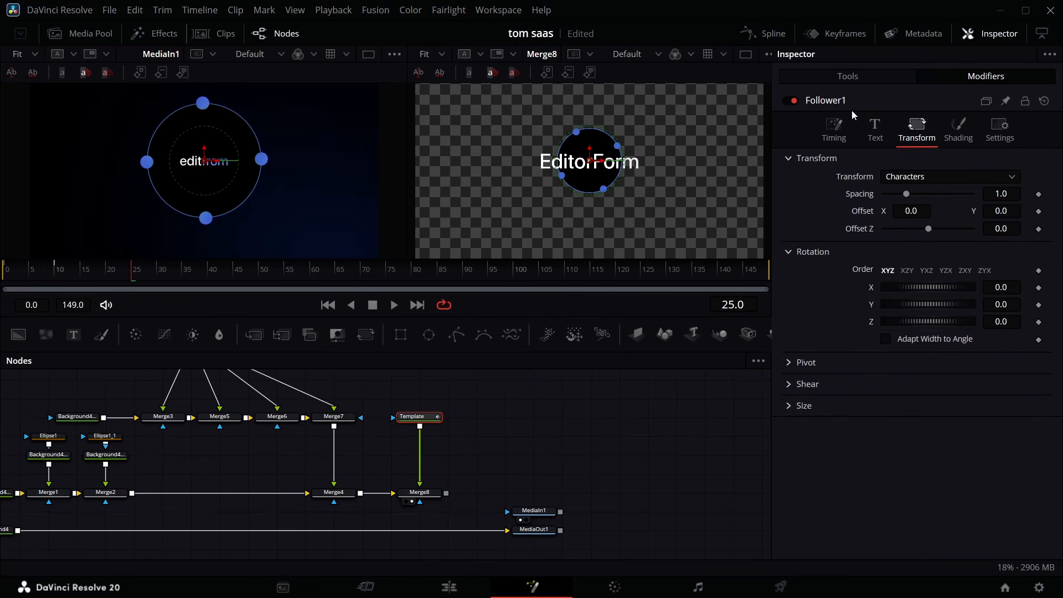
Reduce the "EditorForm" text size to 0.0441 so it fits inside the circle
left_click(850, 79)
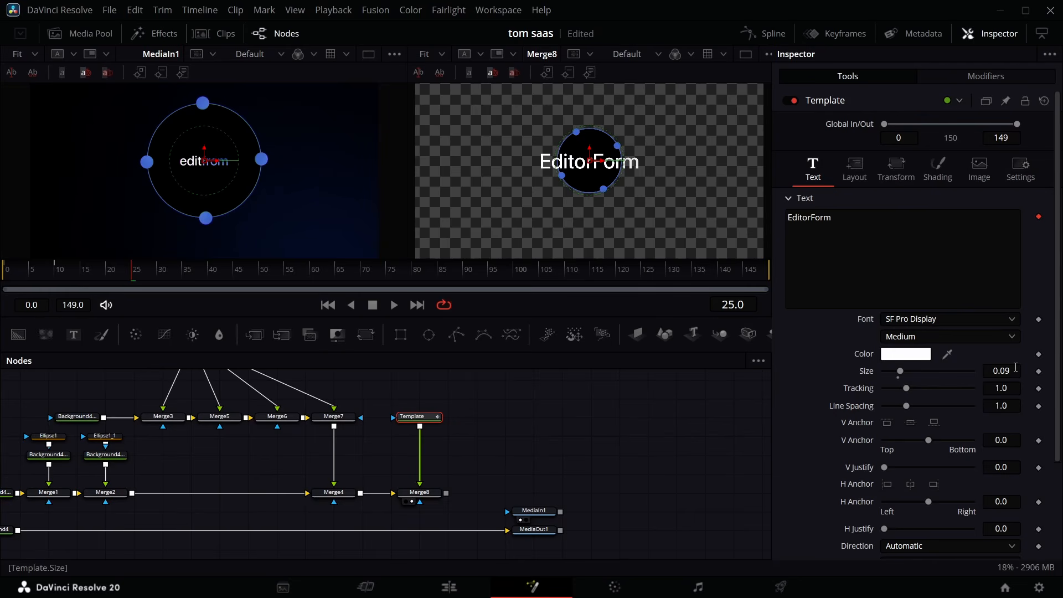
left_click_drag(1015, 368, 969, 368)
left_click_drag(1002, 371, 997, 371)
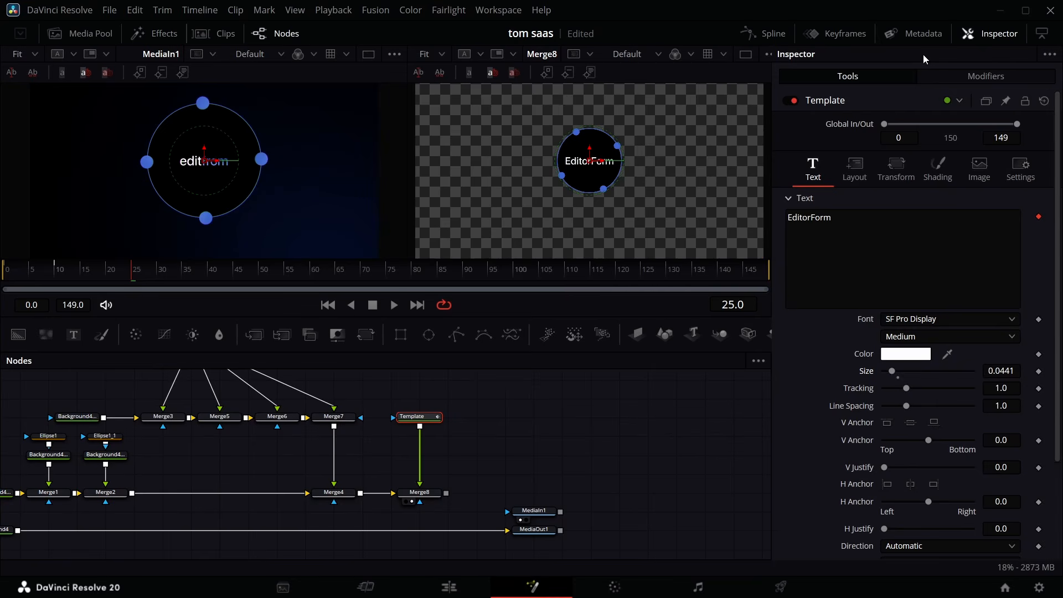
Set the Follower1 delay between characters to 1.4
left_click(986, 76)
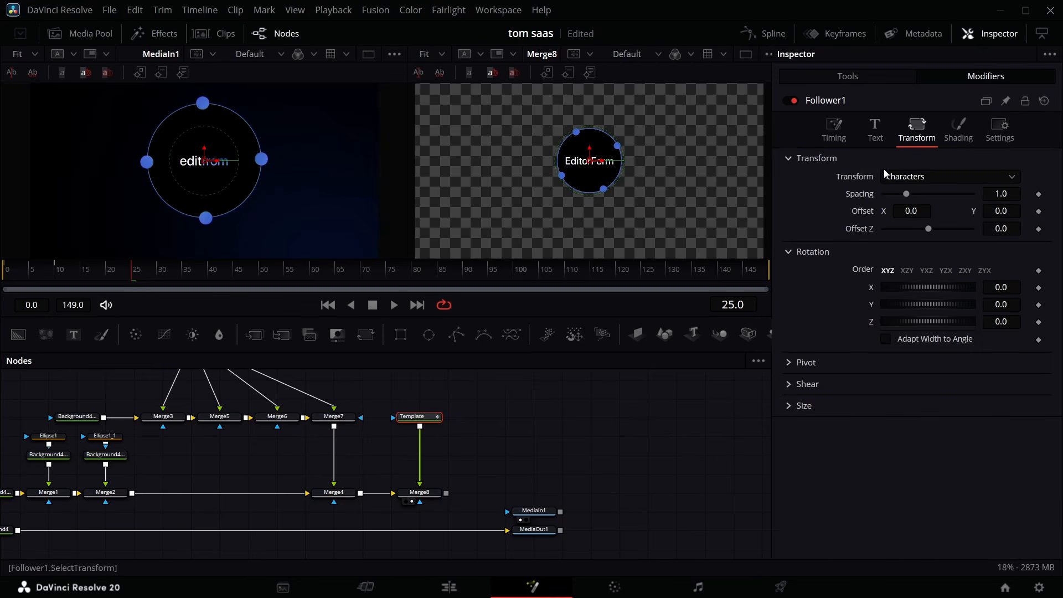
mouse_move(130, 271)
left_mouse_down()
mouse_move(76, 271)
mouse_move(127, 280)
left_mouse_up()
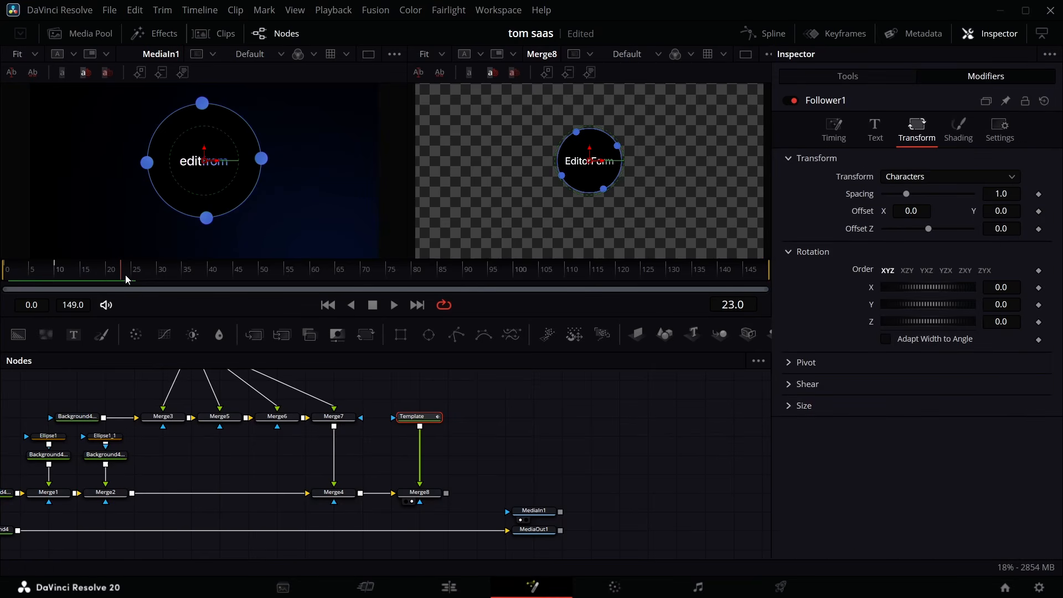
left_click(834, 133)
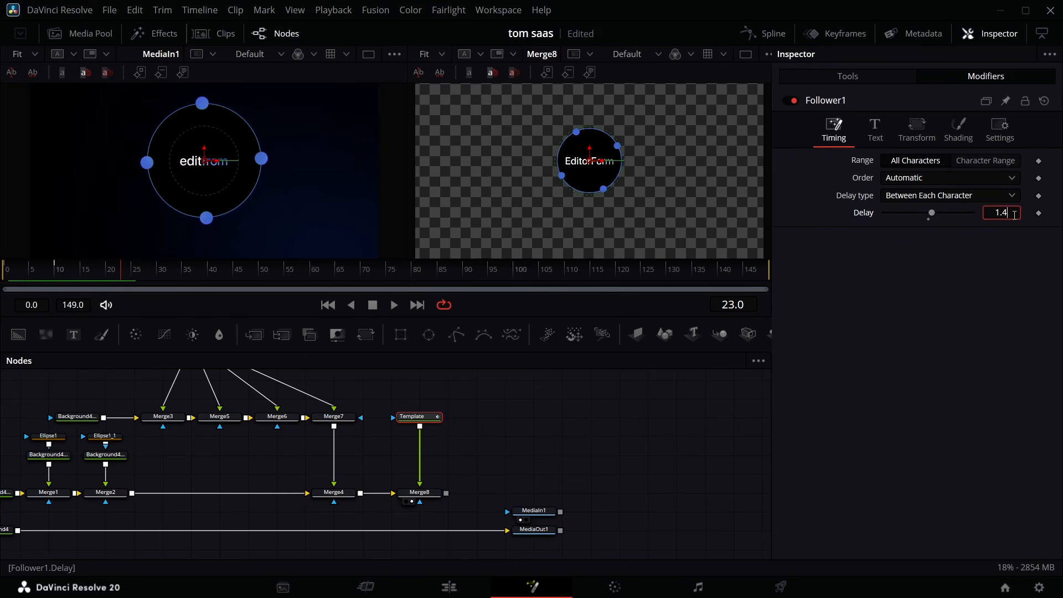
left_click(899, 254)
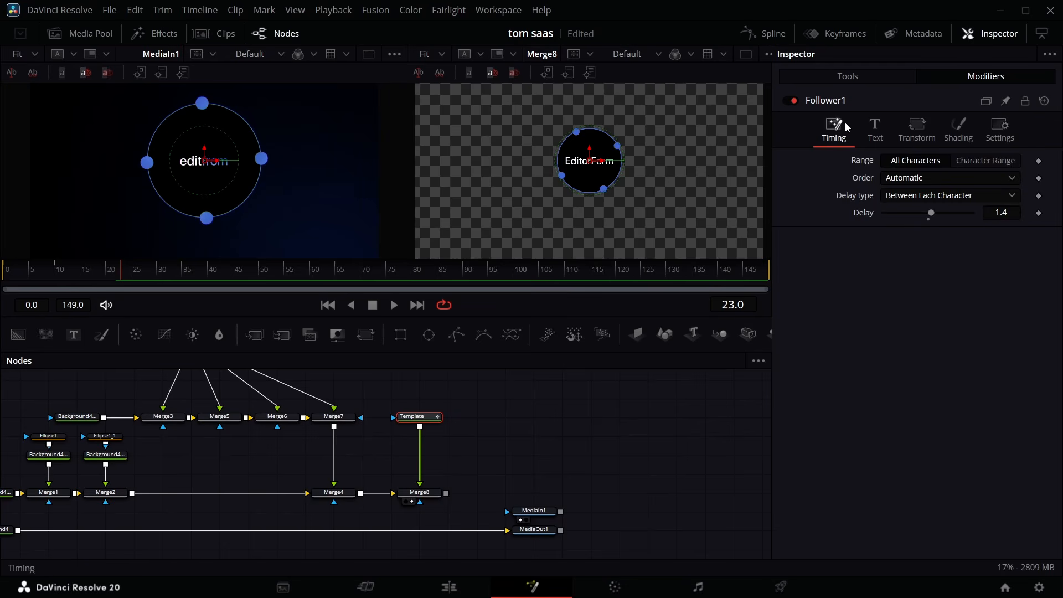
Add Character Level Styling to the follower's text and colour "Form" with the blue sampled from the reference clip's dot
left_click(867, 129)
right_click(893, 207)
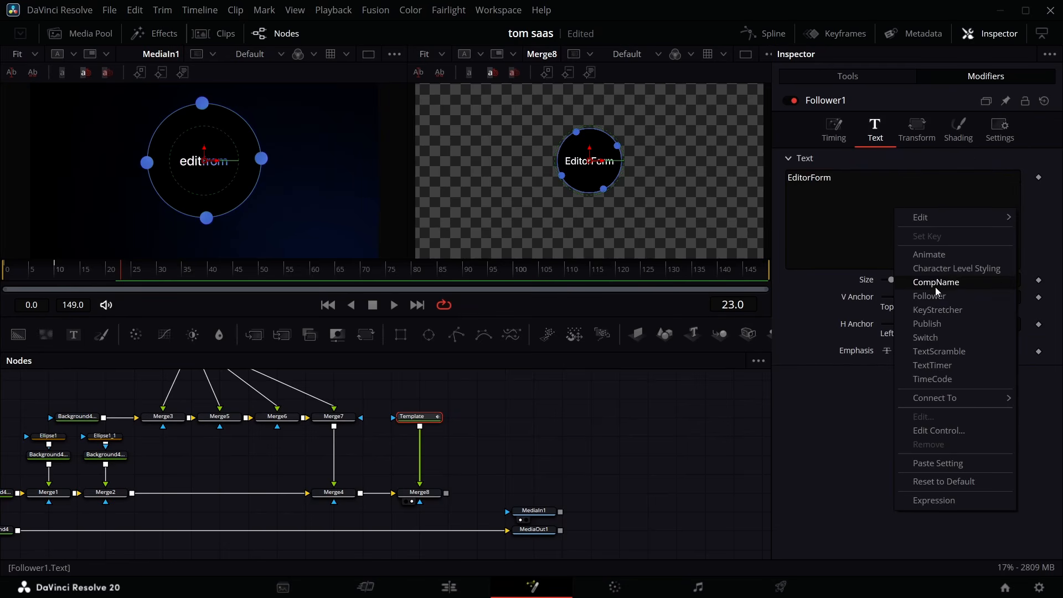
left_click(943, 271)
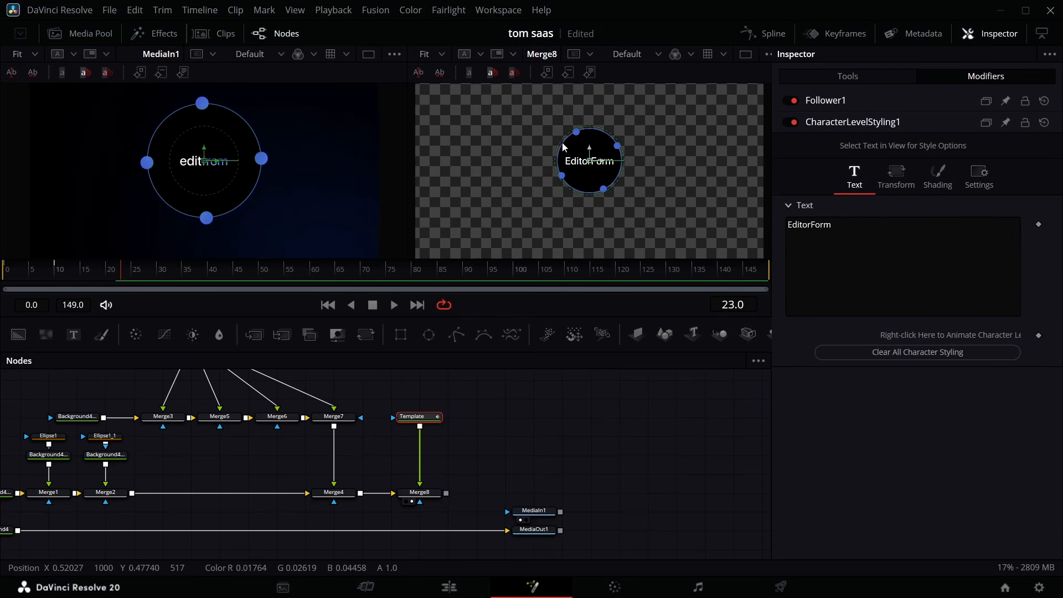
left_click(427, 54)
left_click(437, 106)
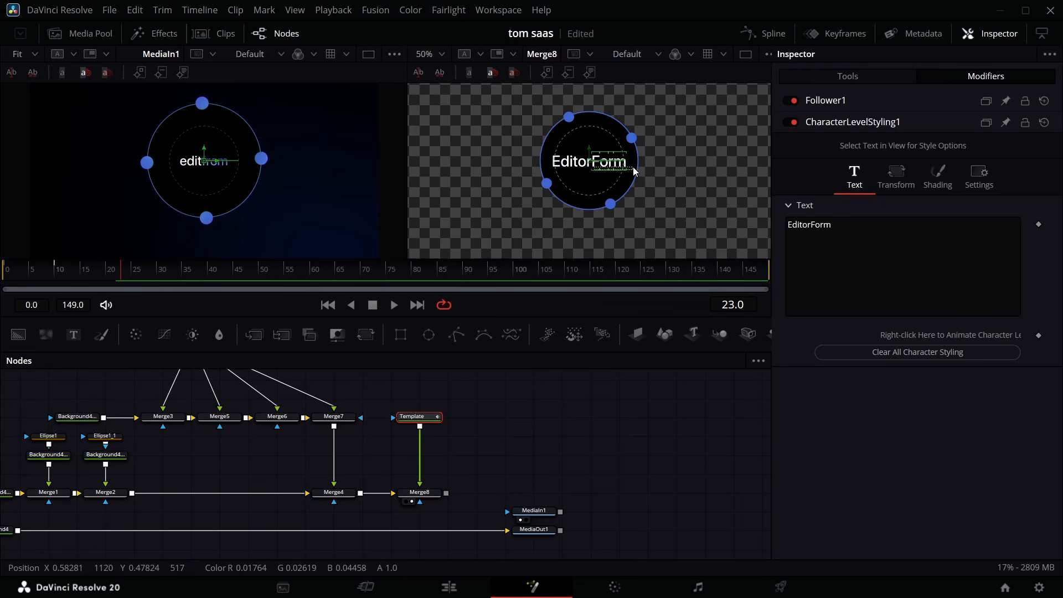
left_click_drag(636, 172, 624, 161)
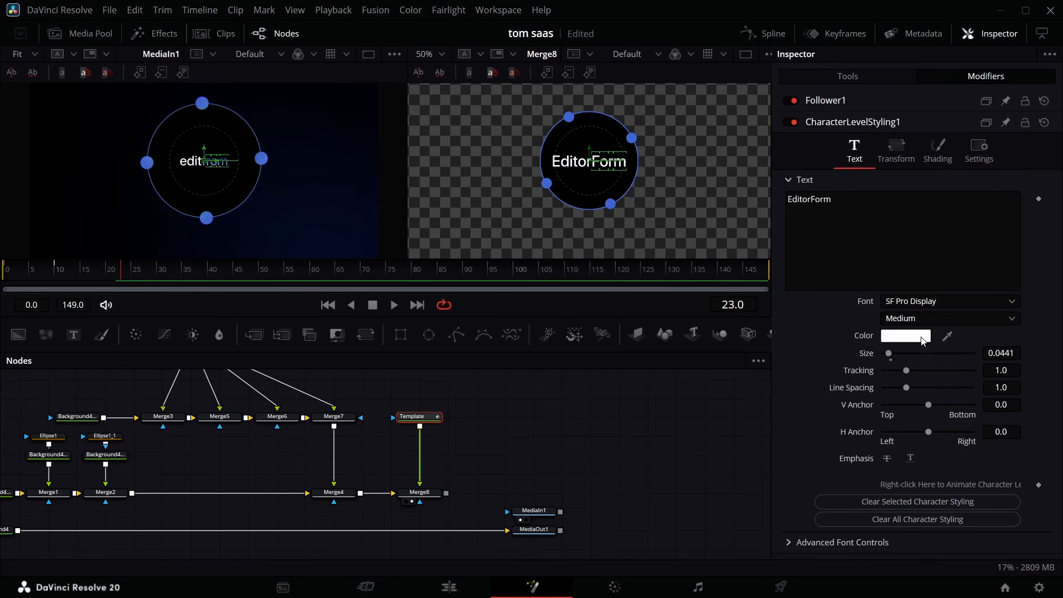
left_click_drag(946, 338, 260, 159)
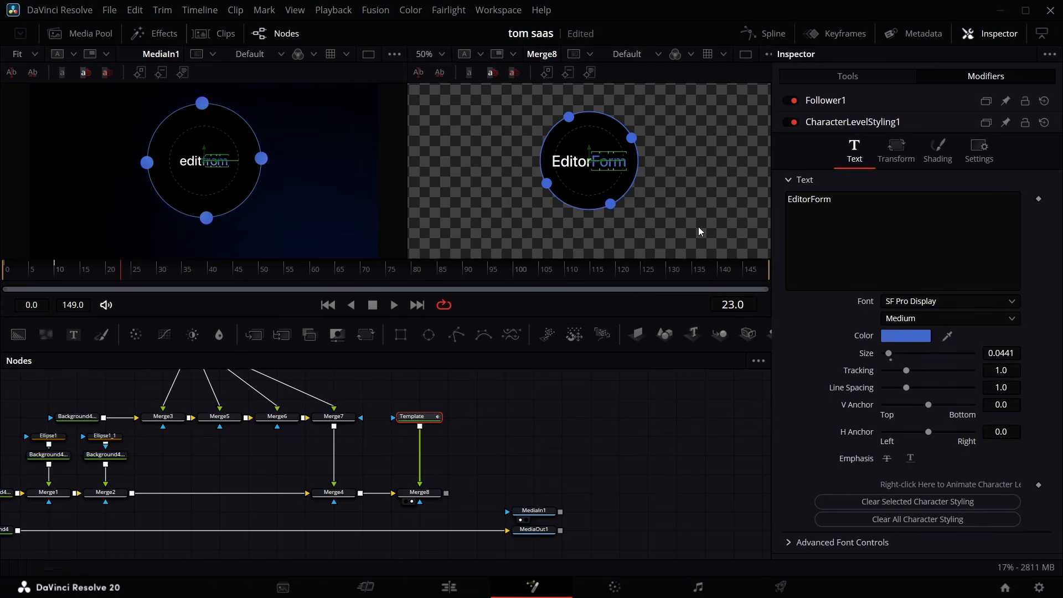
left_click(646, 493)
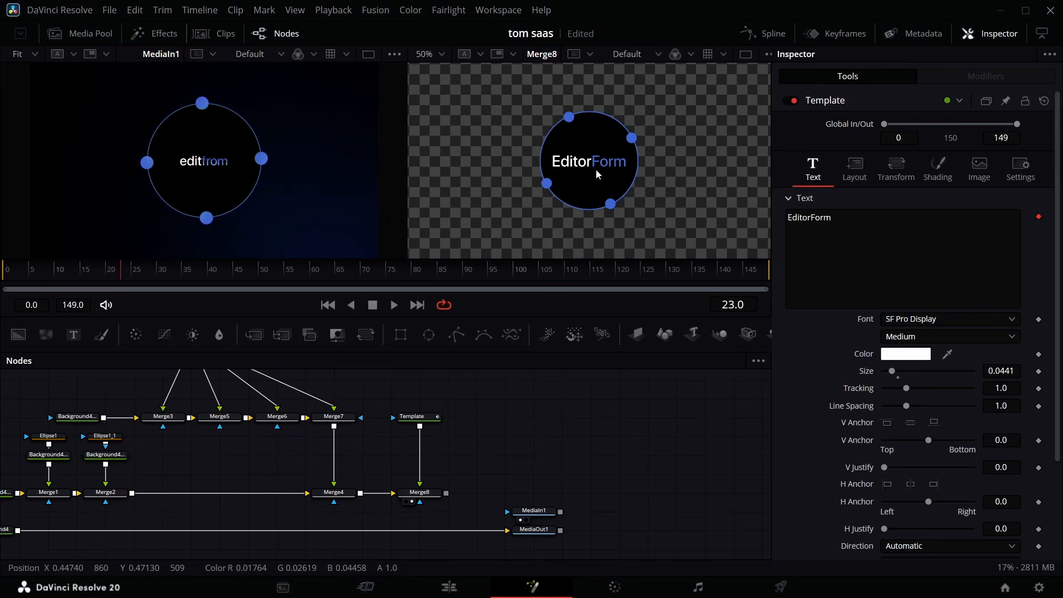
Move the circle and text nodes higher above Background4, and merge Merge8 over Background4 ahead of MediaOut1
left_click_drag(113, 276, 2, 276)
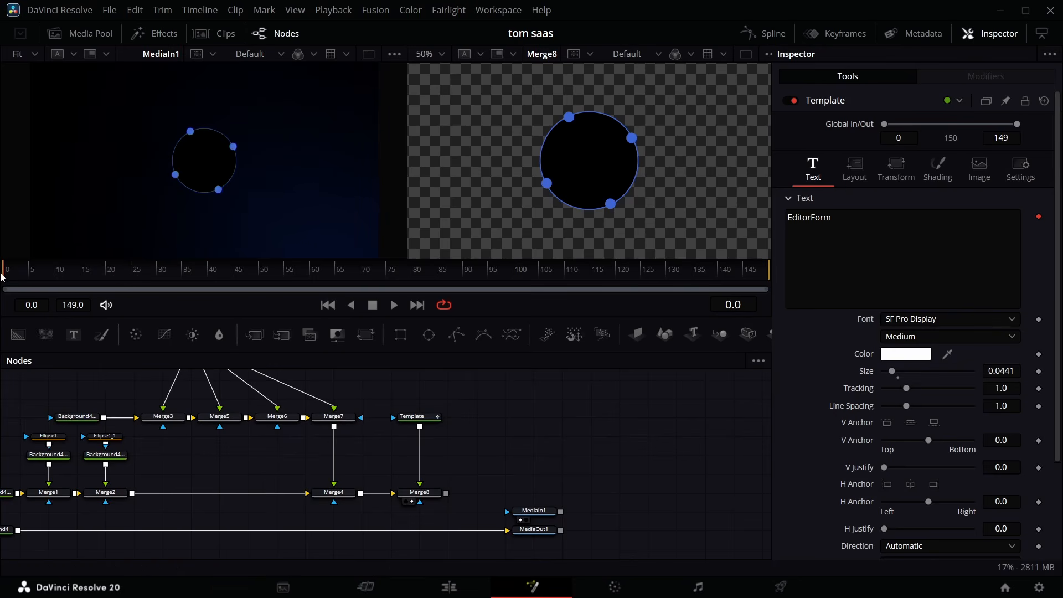
scroll(403, 482, "down", 3)
scroll(409, 481, "up", 4)
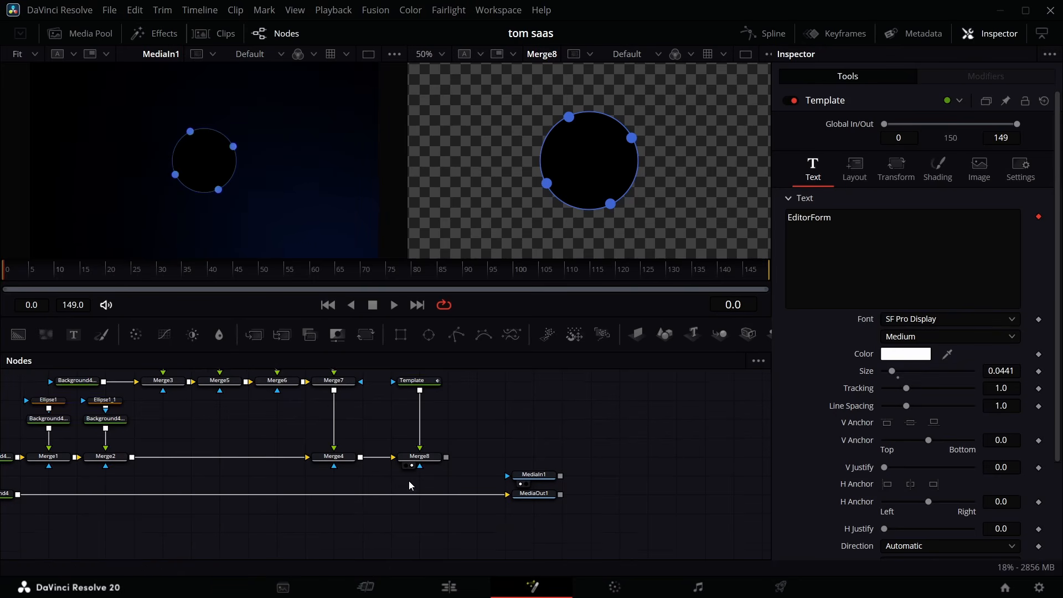
left_click_drag(87, 555, 640, 367)
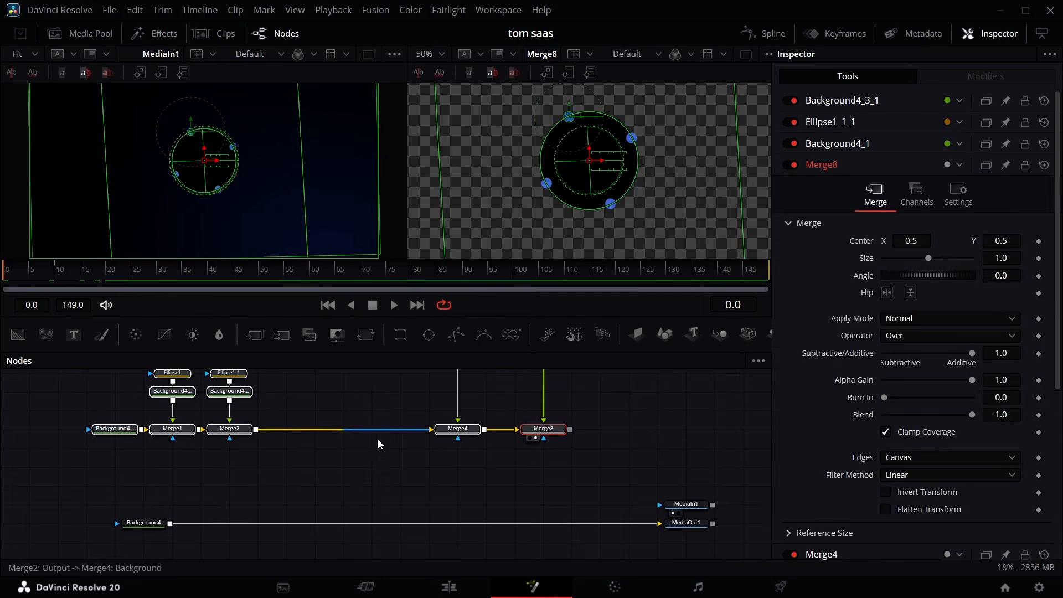
left_click_drag(351, 447, 326, 455)
left_click_drag(19, 335, 512, 535)
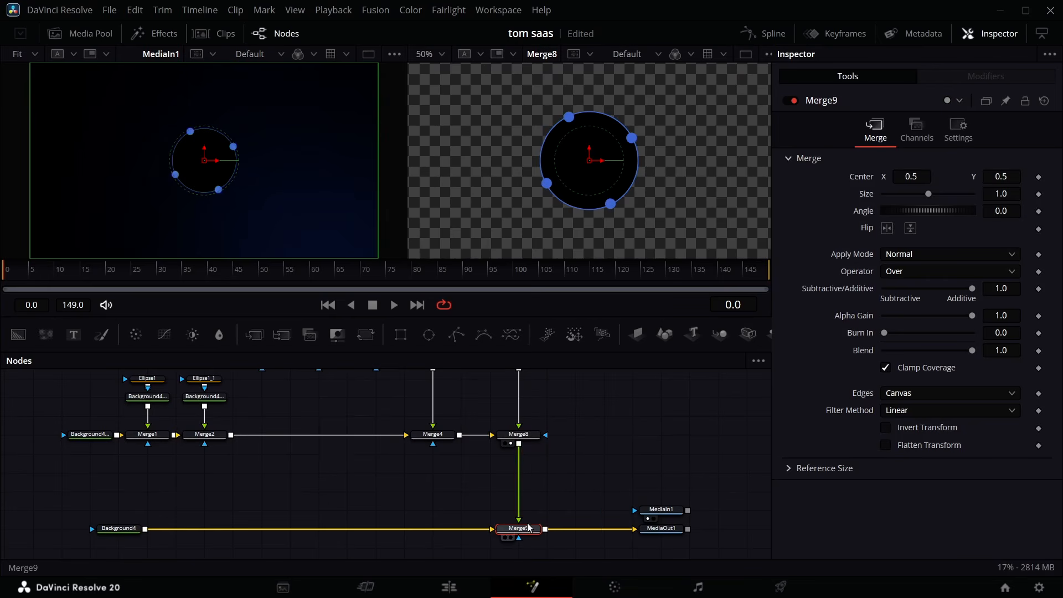
left_click(554, 498)
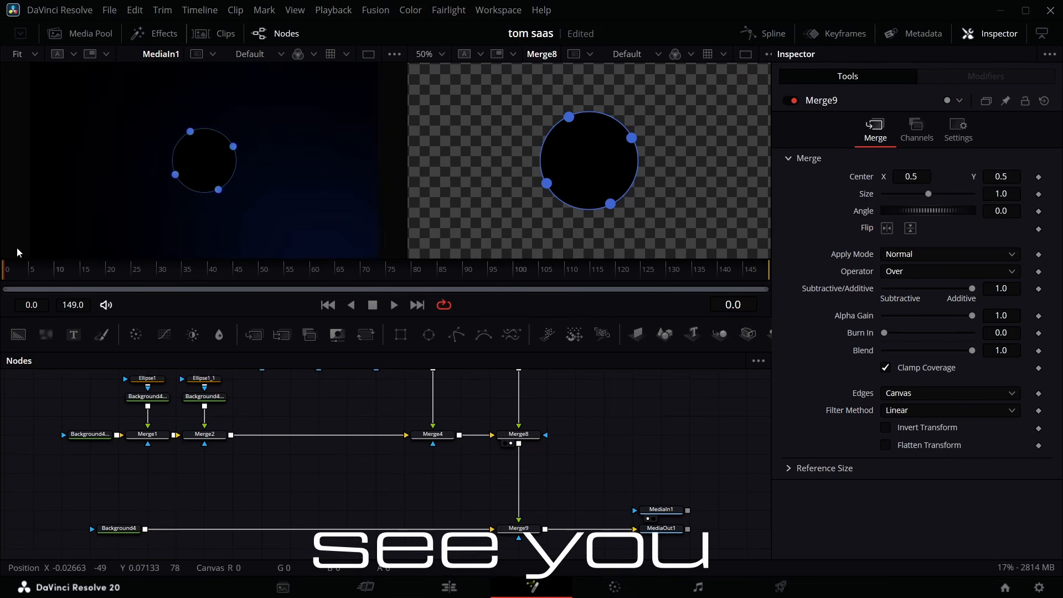
Add a Transform node after Merge8 and keyframe its Size at 1.0 on frame 0
mouse_move(8, 277)
left_mouse_down()
mouse_move(69, 281)
mouse_move(7, 286)
left_mouse_up()
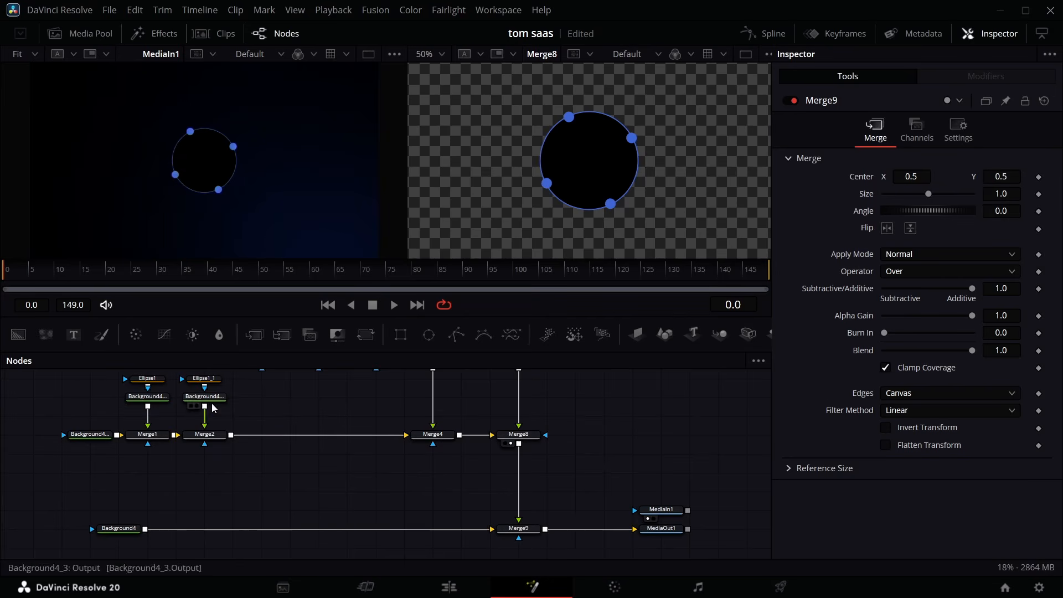
scroll(491, 465, "up", 3)
left_click(503, 485)
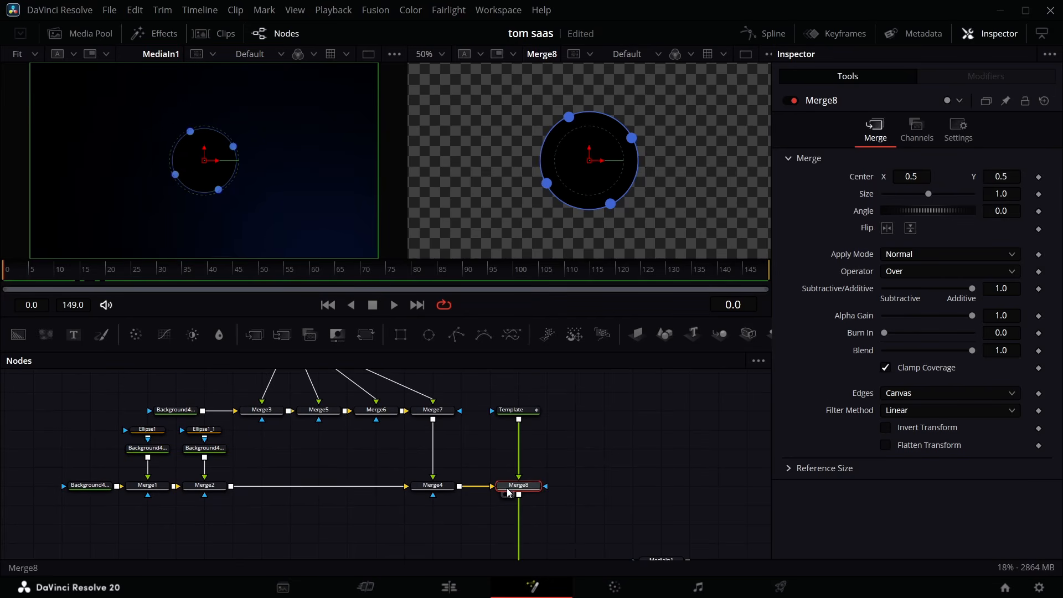
left_click(366, 334)
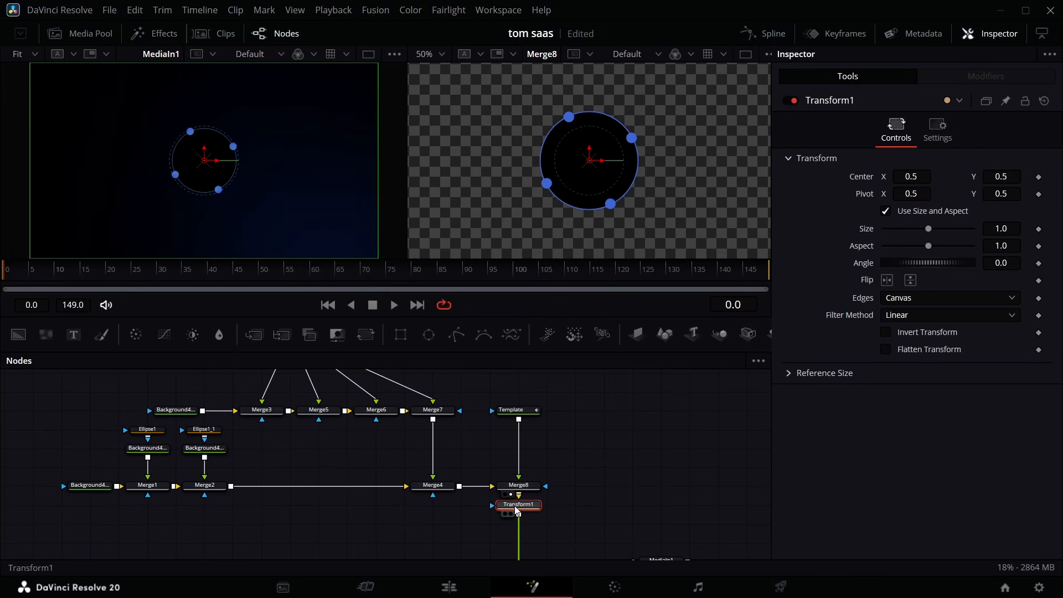
left_click(1039, 228)
Keyframe a larger Transform1 Size at frame 32, nearly doubling the circle's width, with MediaOut1 shown in the second viewer
left_click_drag(11, 287, 171, 288)
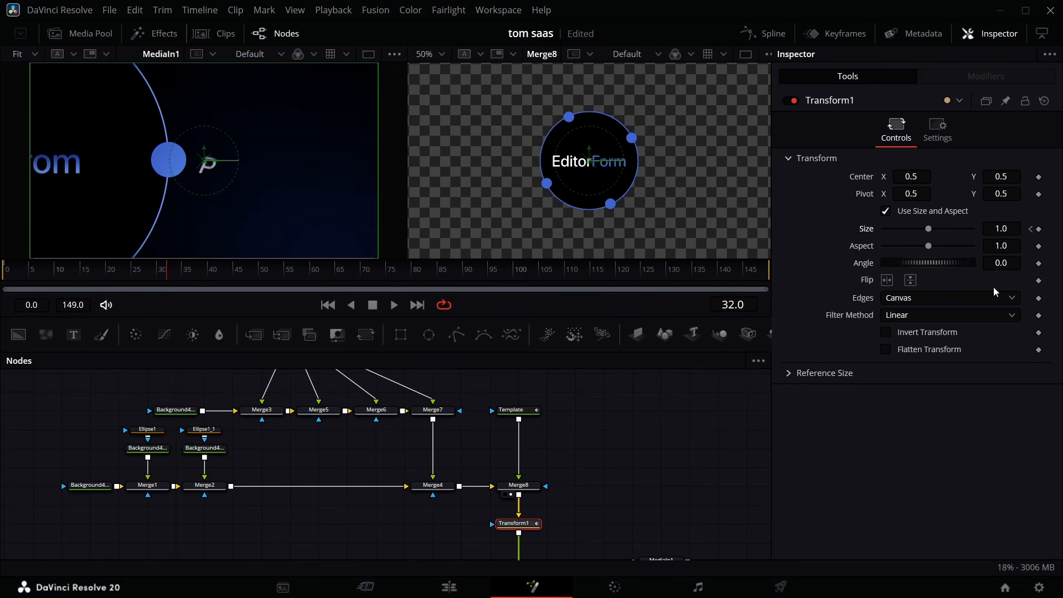
left_click(1038, 229)
left_click(435, 55)
left_click(445, 78)
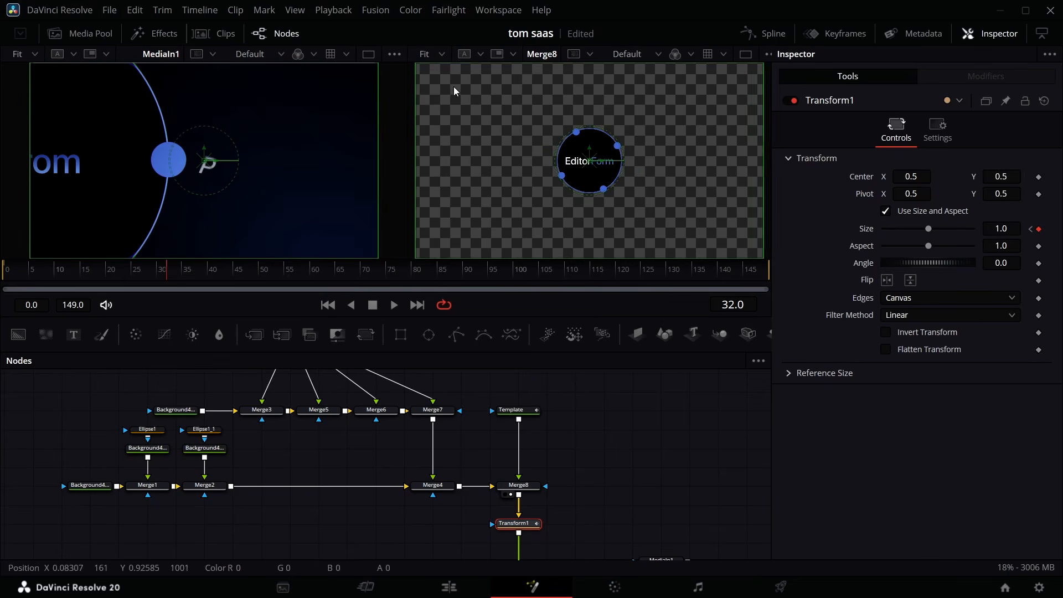
left_click_drag(1006, 229, 1034, 229)
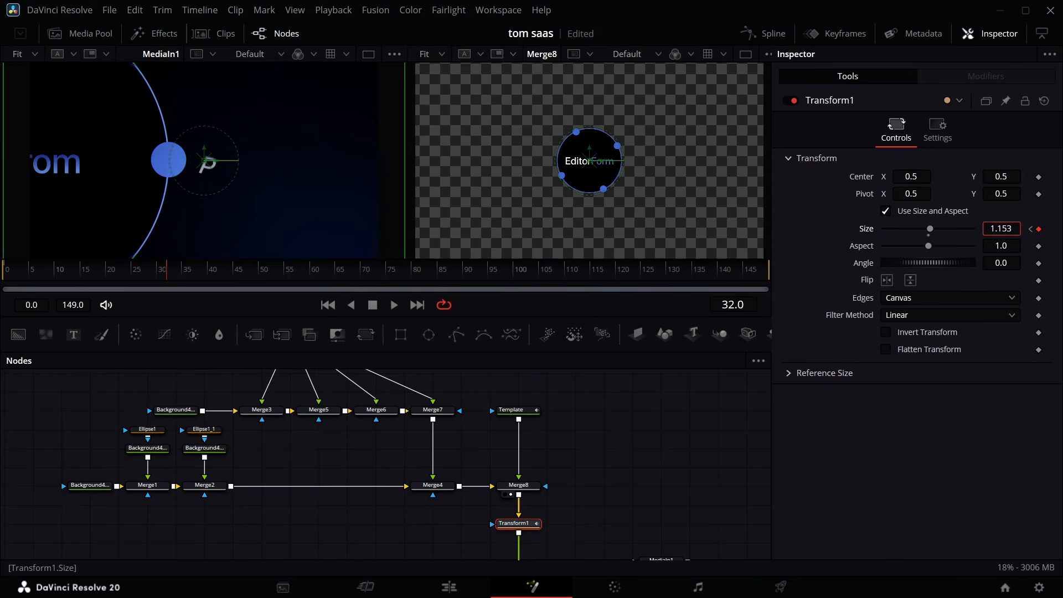
scroll(541, 432, "down", 3)
left_click(654, 447)
left_click_drag(1001, 229, 1062, 229)
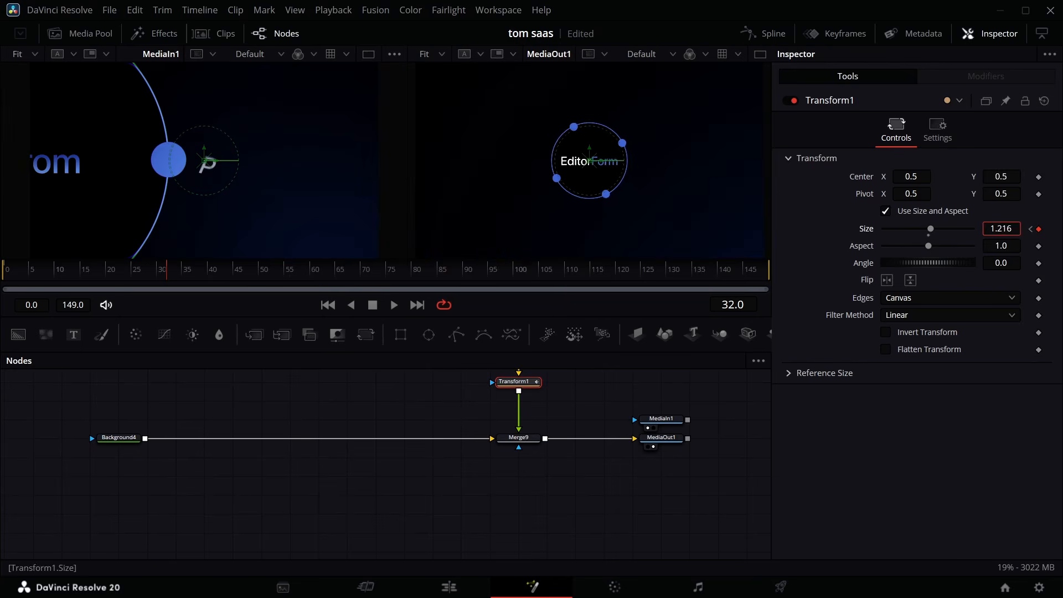
Shift Merge4 and its upstream circle and dot nodes away from Merge8 to make room between them
scroll(216, 465, "up", 3)
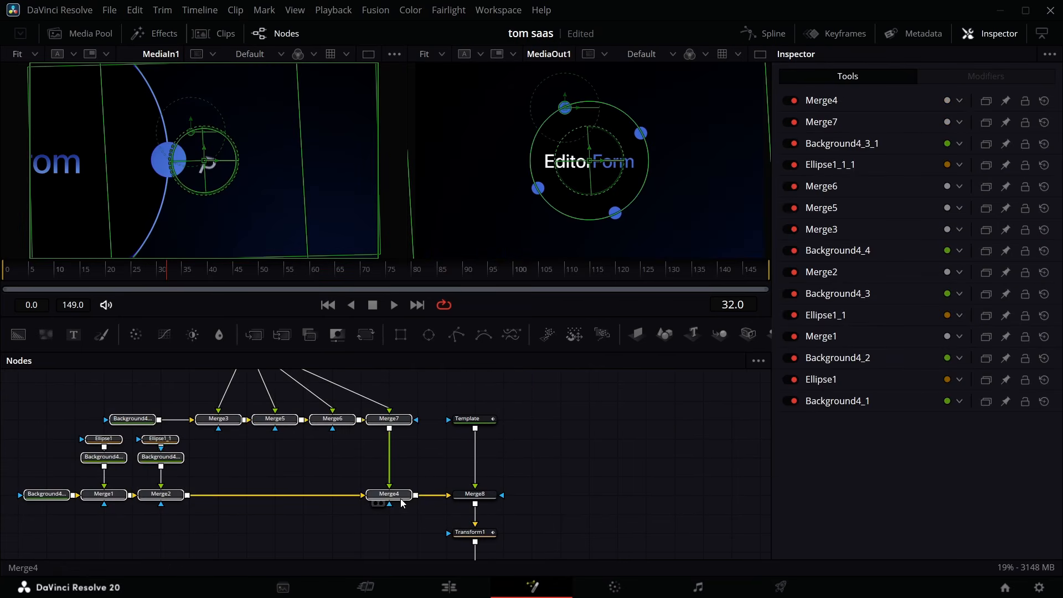
left_click_drag(400, 498, 311, 500)
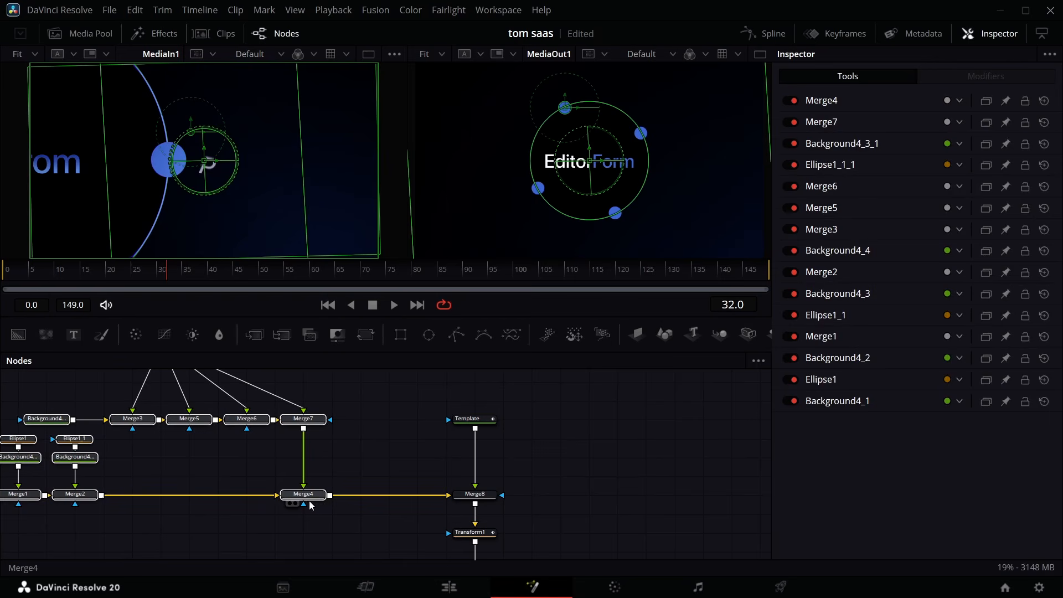
left_click(304, 496)
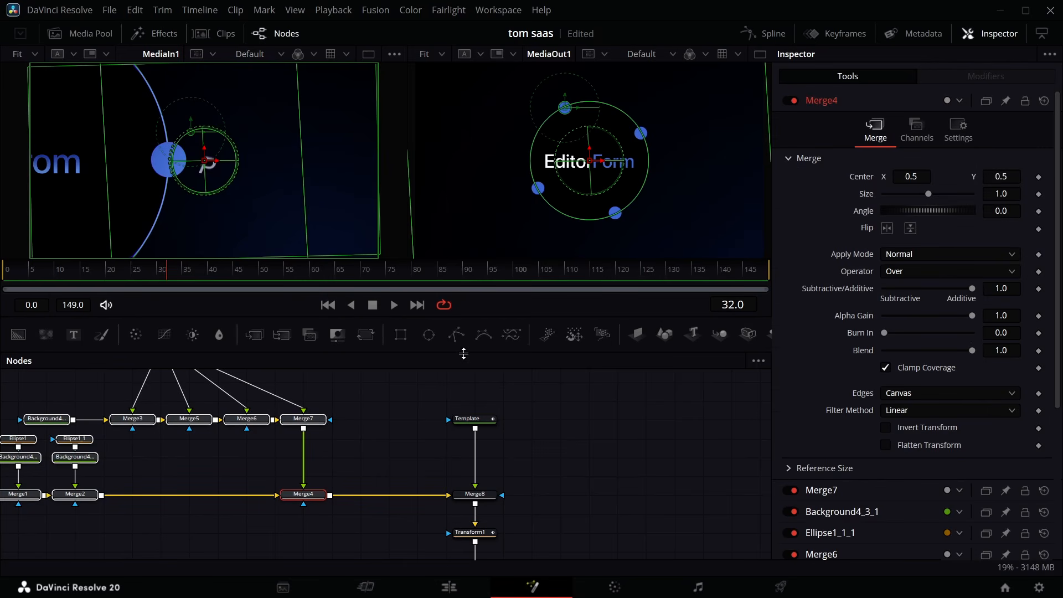
Add a Transform node after Merge4 and keyframe its Angle at 0.0 on frame 0 and -27.9 on frame 32
left_click(366, 334)
left_click_drag(161, 273, 1, 287)
left_click(1039, 264)
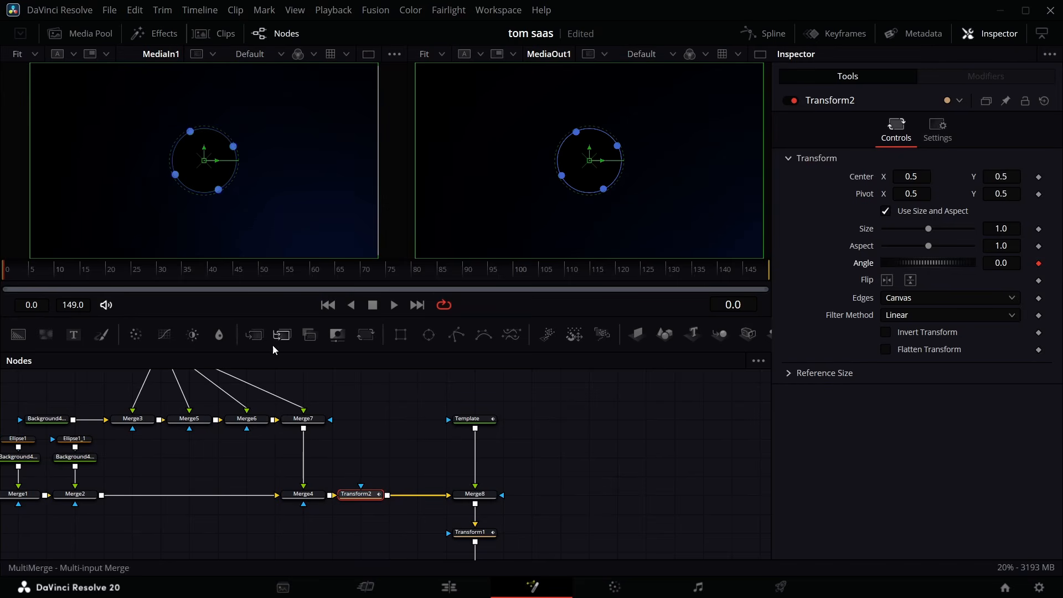
left_click_drag(31, 279, 167, 289)
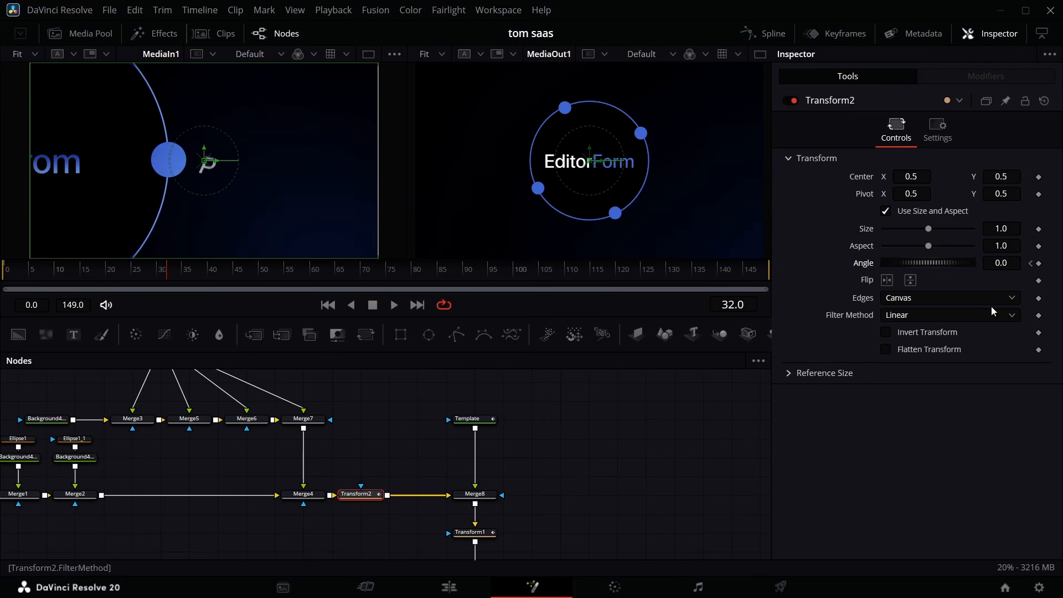
left_click_drag(941, 263, 833, 262)
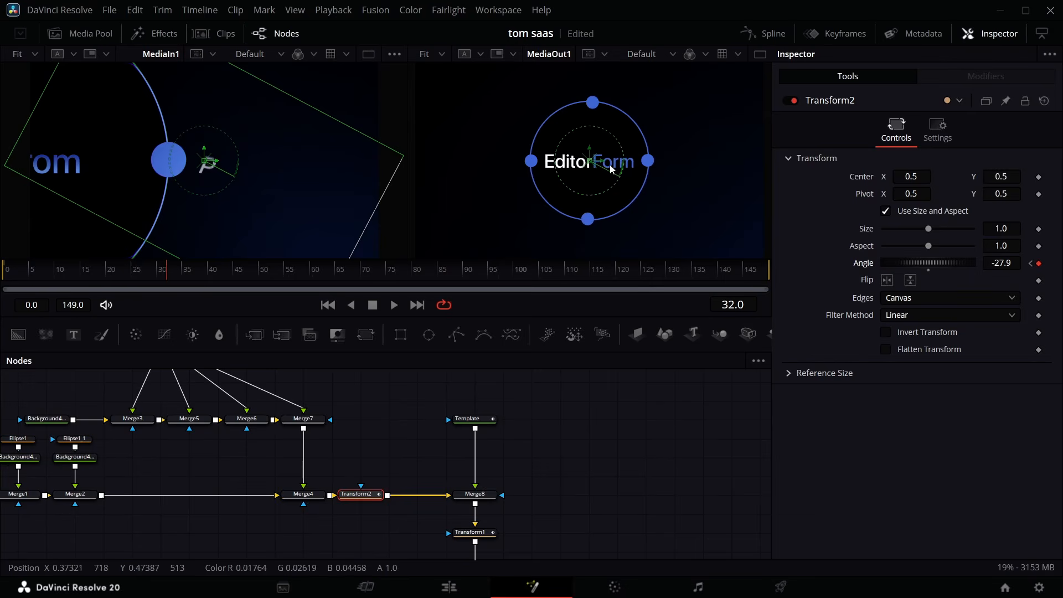
Ease the Transform2 Angle and Transform1 Size curves in the Spline editor so they flatten out into their frame 32 keyframes
scroll(479, 507, "down", 1)
scroll(472, 489, "down", 3)
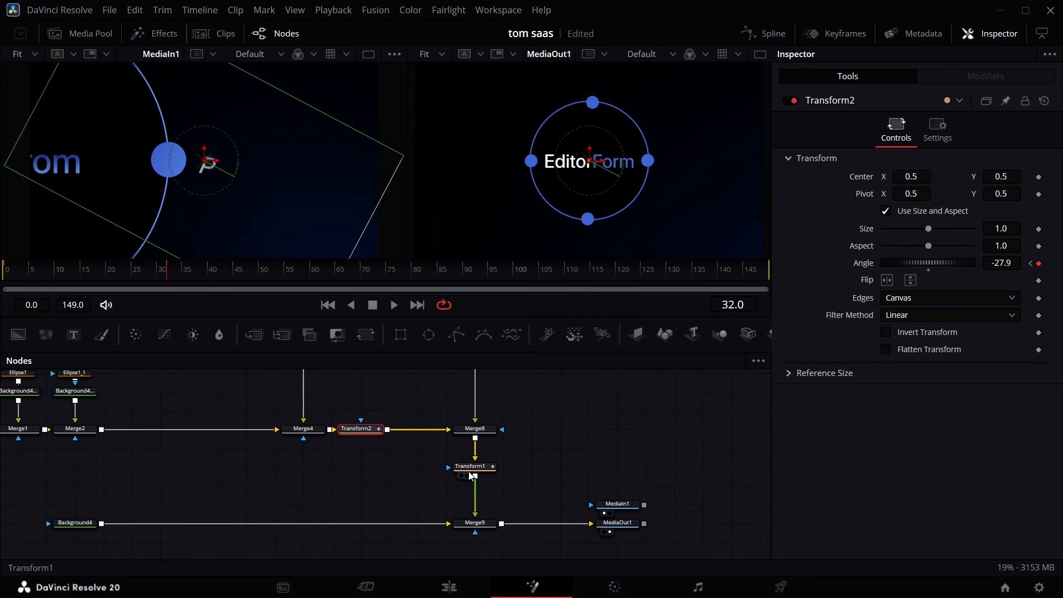
left_click(477, 468, "ctrl")
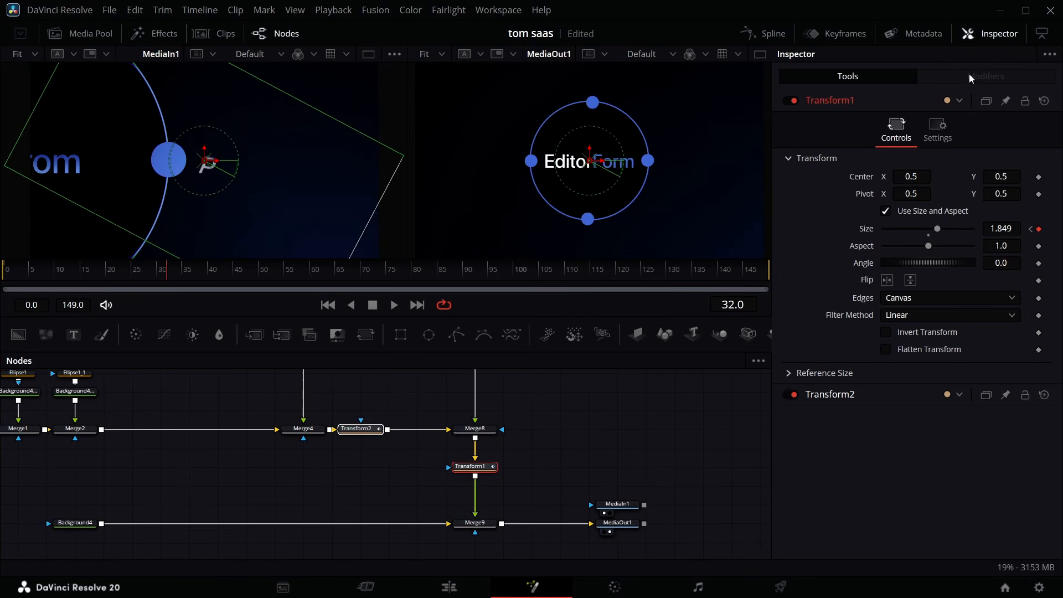
left_click(764, 34)
left_click(408, 396)
left_click(408, 429)
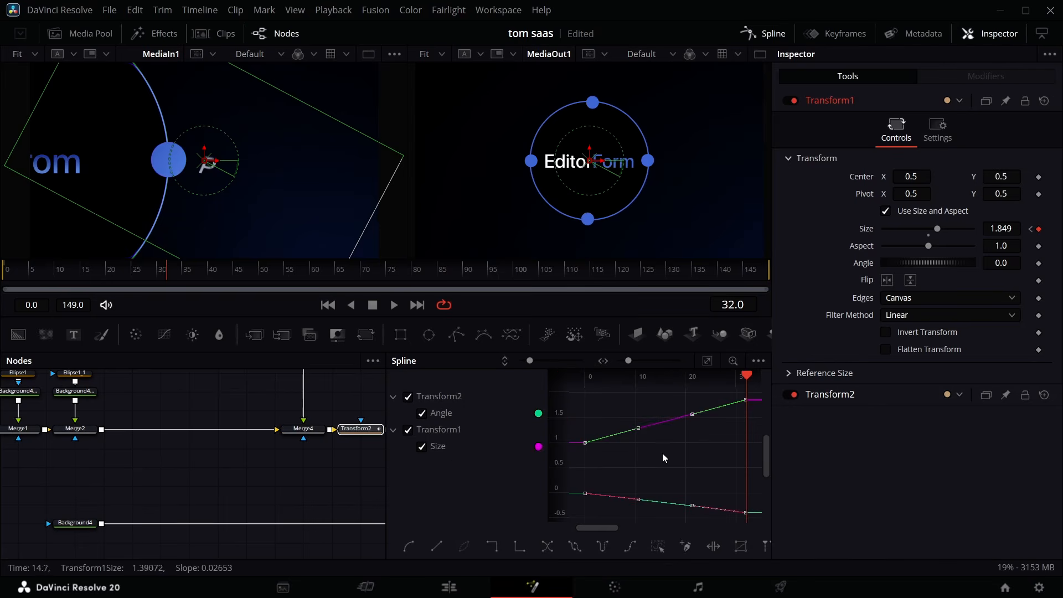
right_click(670, 450)
mouse_move(713, 299)
left_click(886, 332)
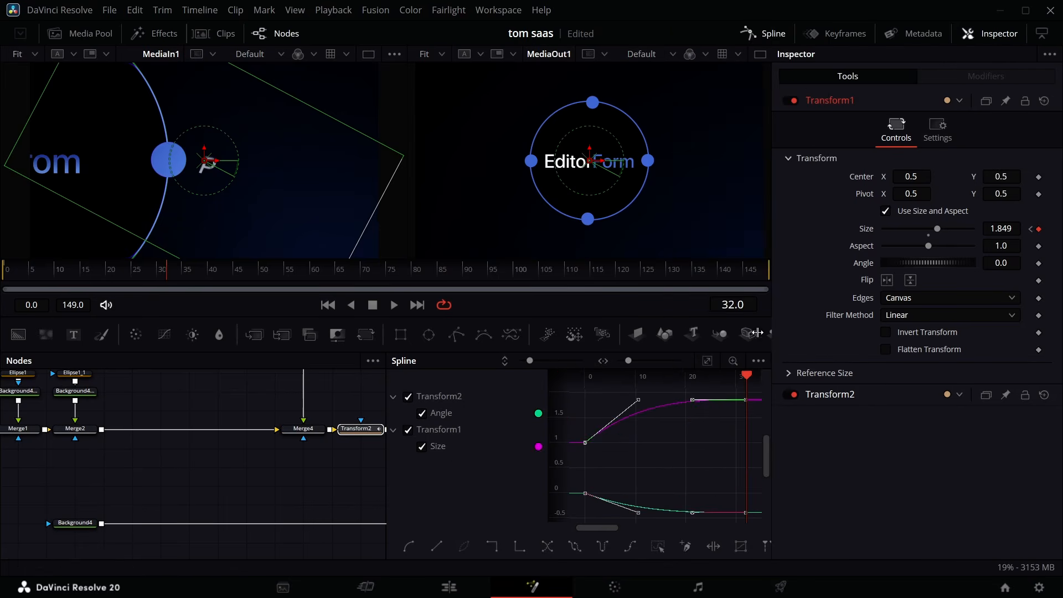
left_click(764, 34)
Add a Transform node after Transform1 and keyframe its Size at 1.0 and Center at 0.5, 0.5 on frame 29
left_click_drag(6, 272, 160, 275)
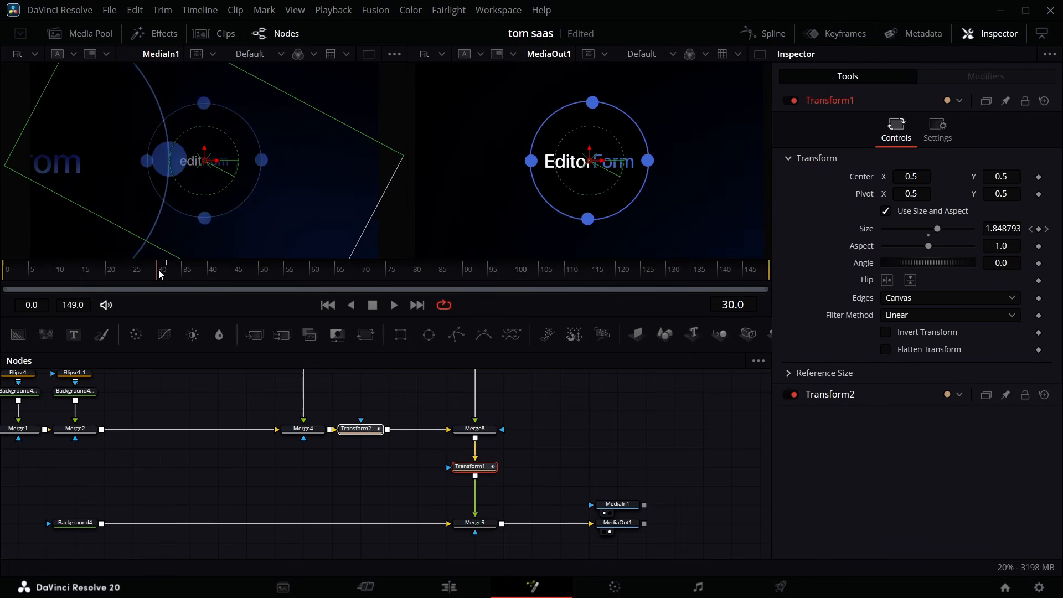
key("Left")
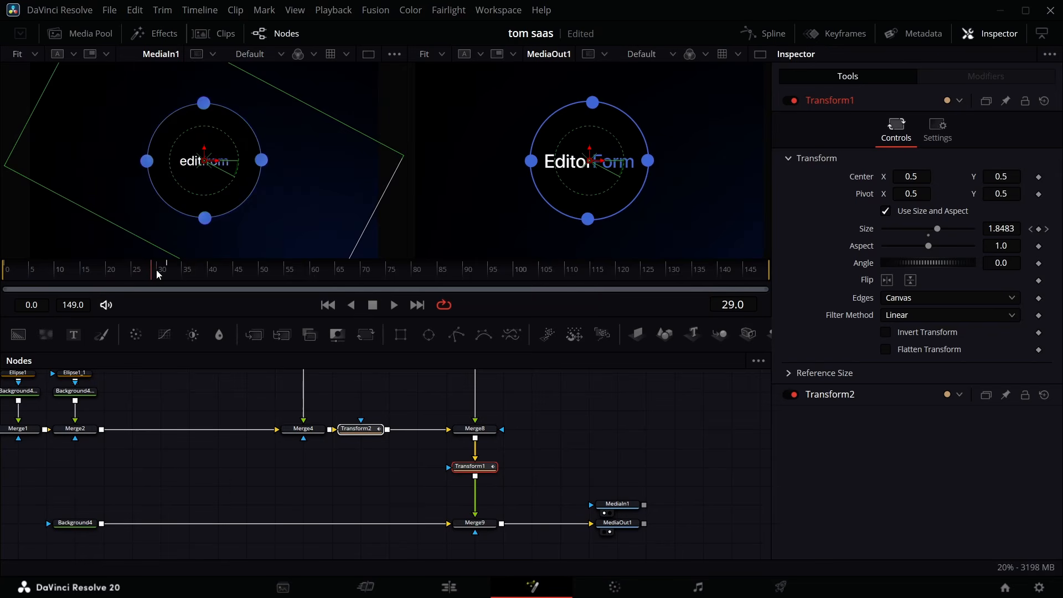
scroll(490, 478, "up", 2)
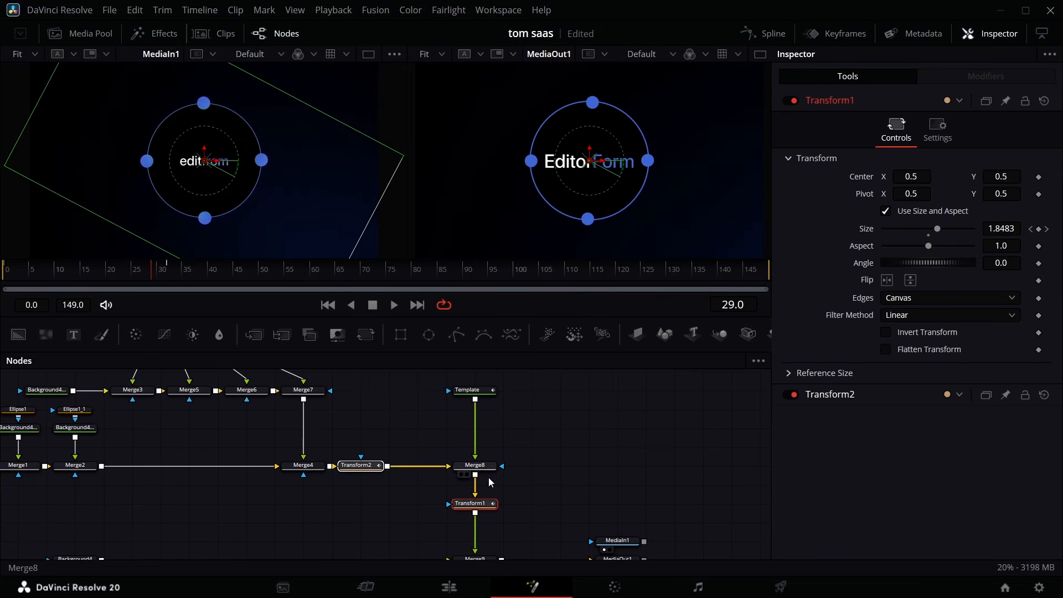
mouse_move(482, 501)
left_mouse_down()
mouse_move(482, 485)
mouse_move(483, 497)
left_mouse_up()
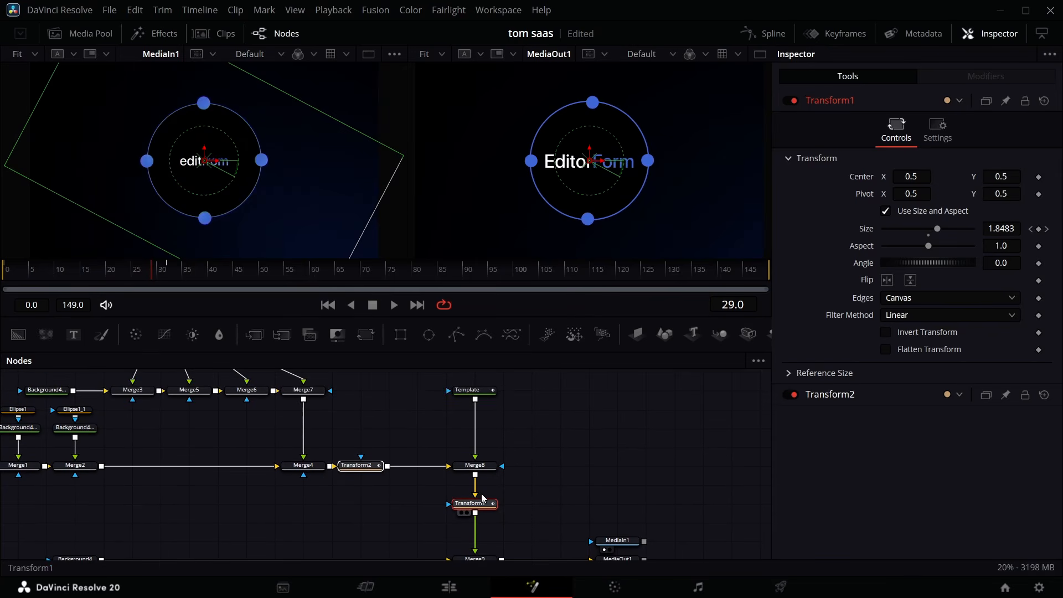
left_click(535, 487)
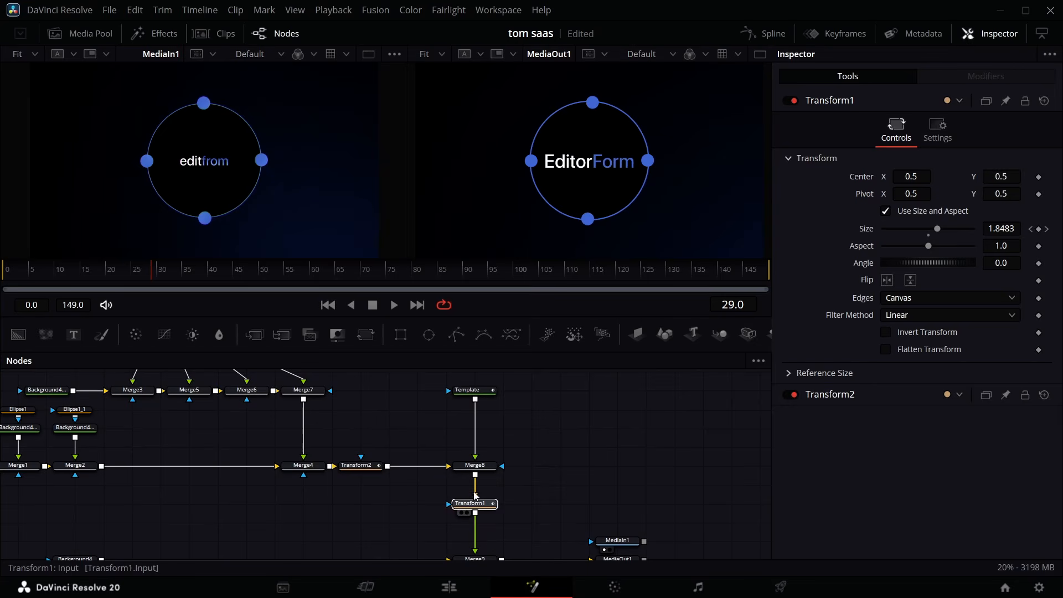
left_click(475, 503)
left_click(365, 334)
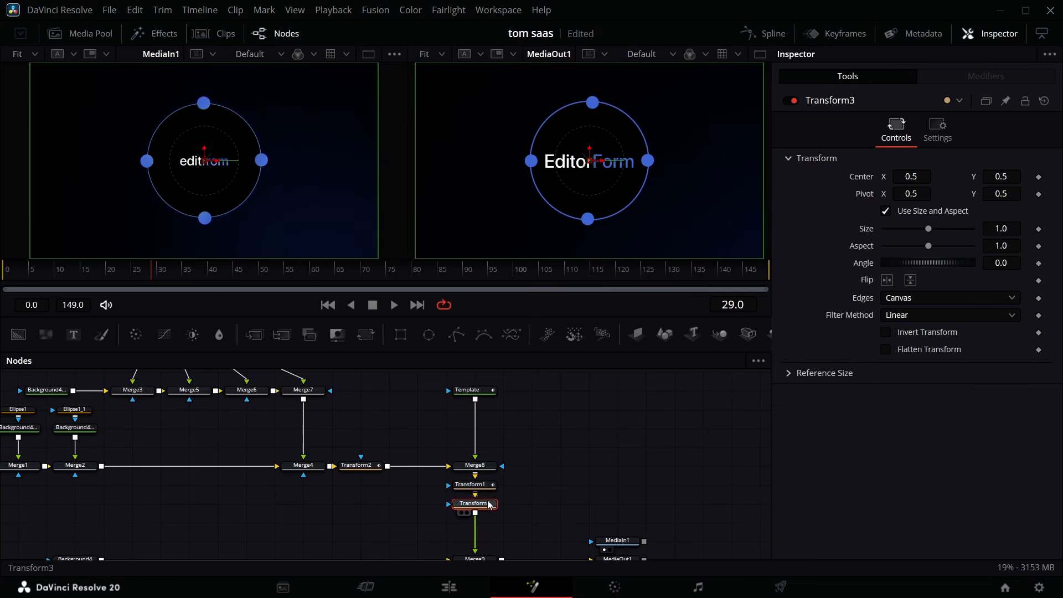
left_click(1038, 228)
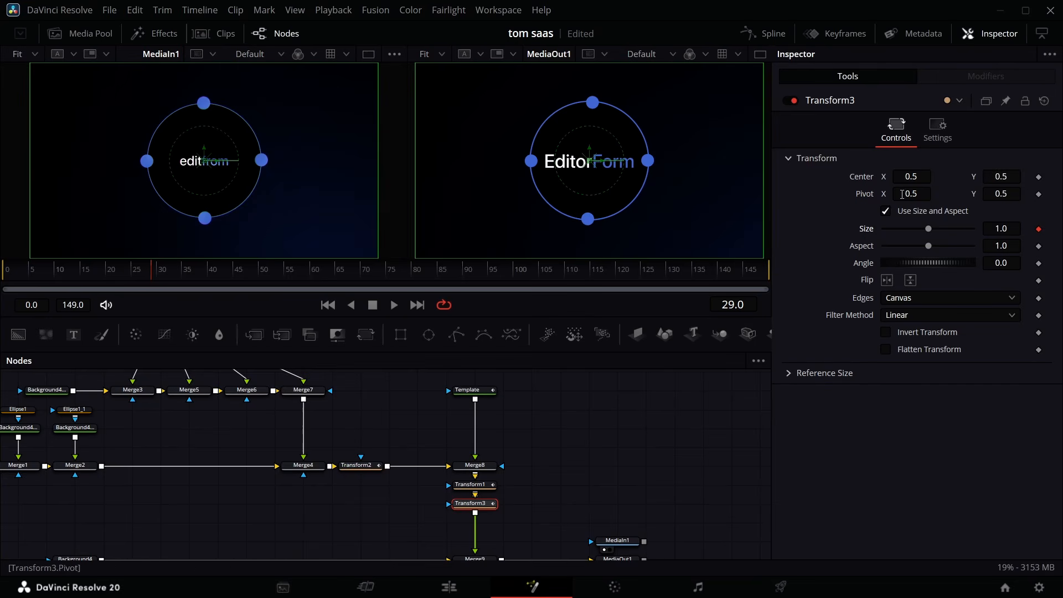
left_click(1039, 179)
Keyframe Transform3's Center at 0.5, 0.5 and its Size at 1.686 on frame 31
key("Right")
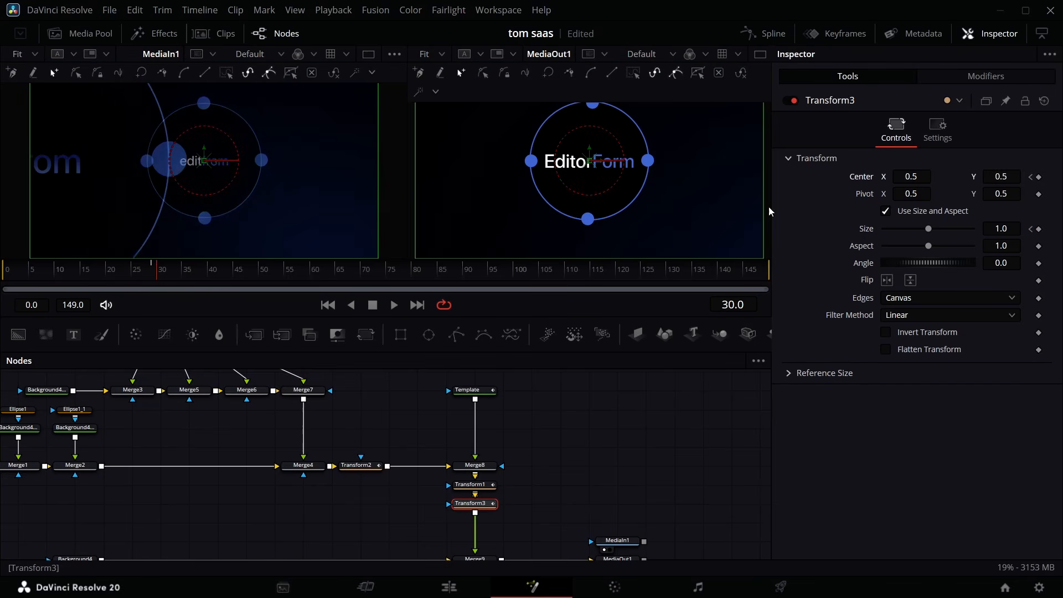
key("Right")
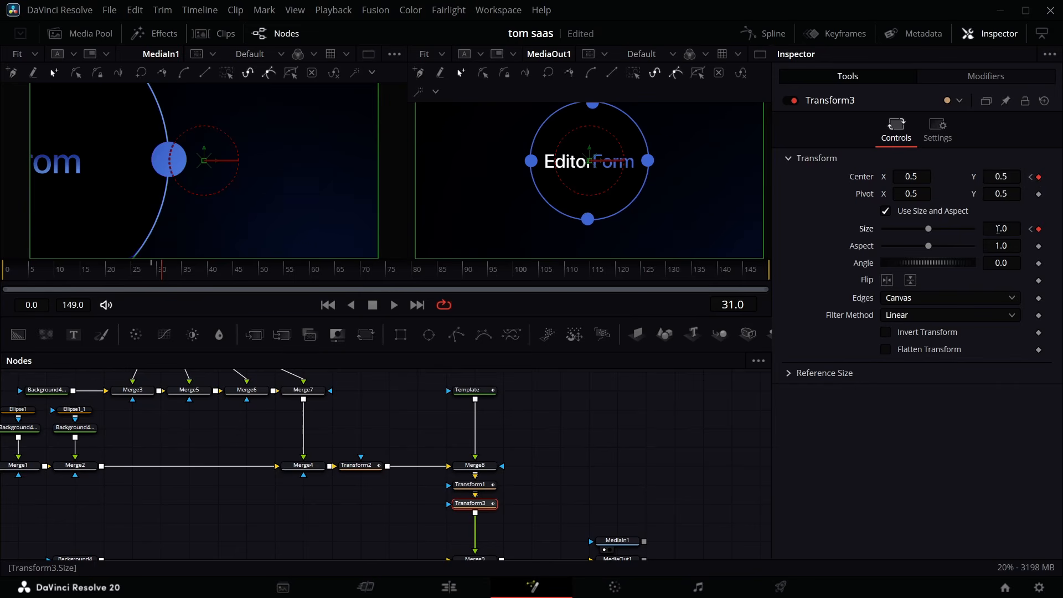
left_click_drag(997, 229, 309, 323)
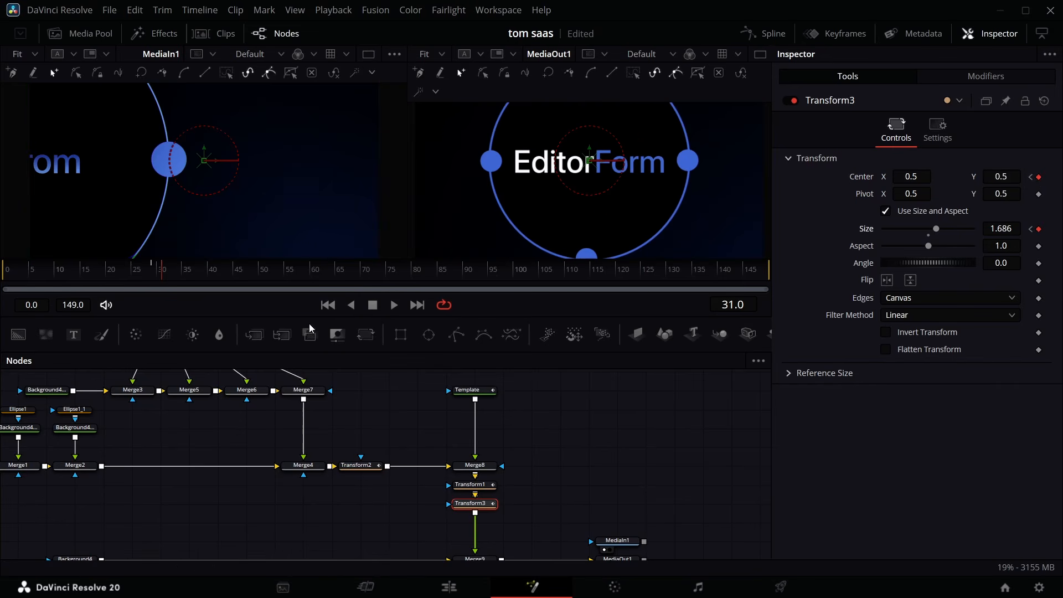
Set the text Size of the EditorForm Template node to 0.03
scroll(433, 436, "up", 3)
left_click(468, 441)
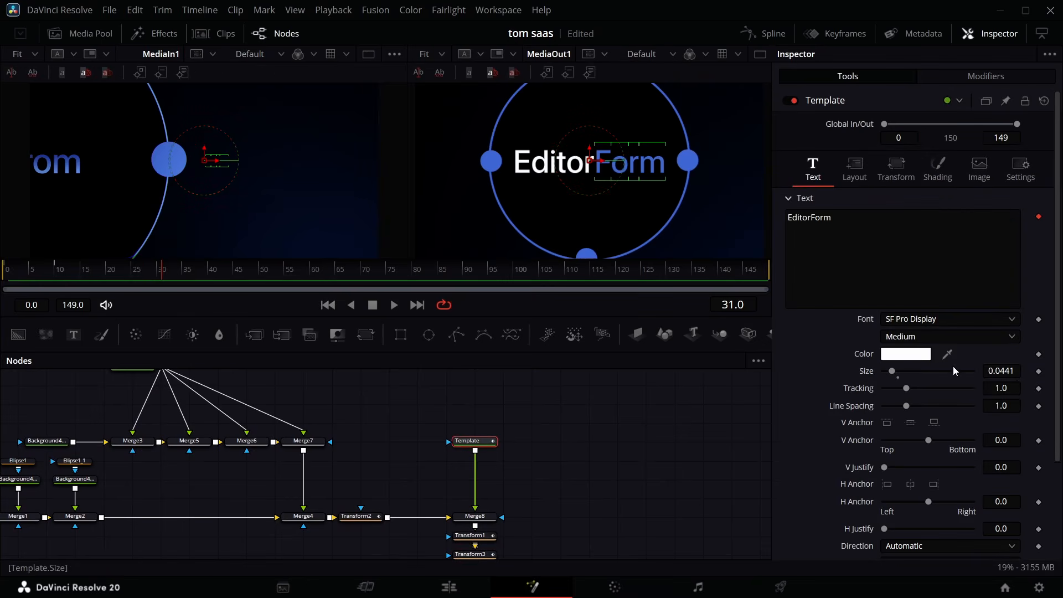
left_click_drag(1004, 371, 977, 371)
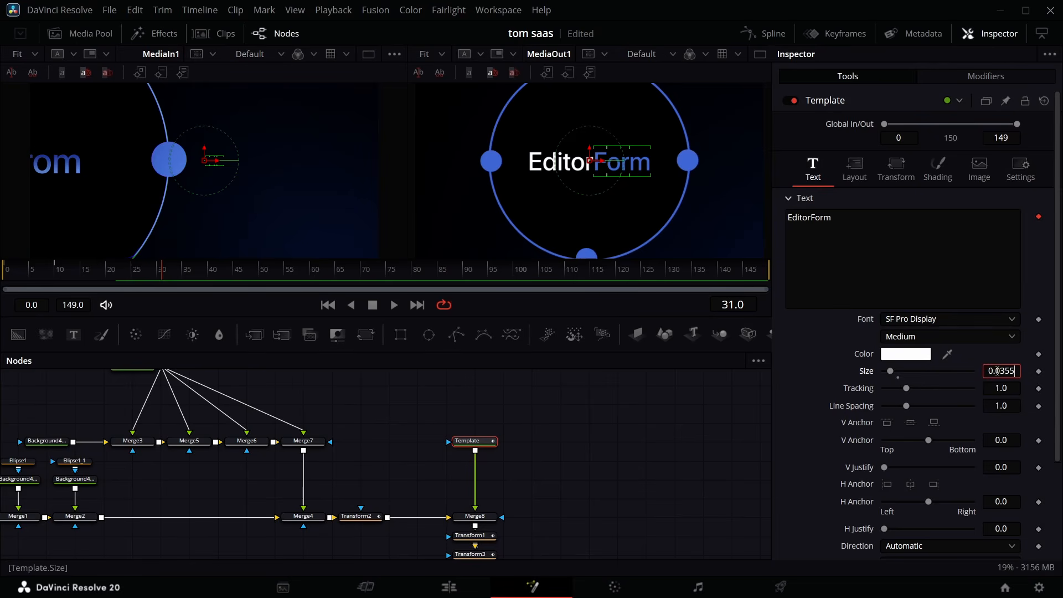
key("BackSpace")
key("Return")
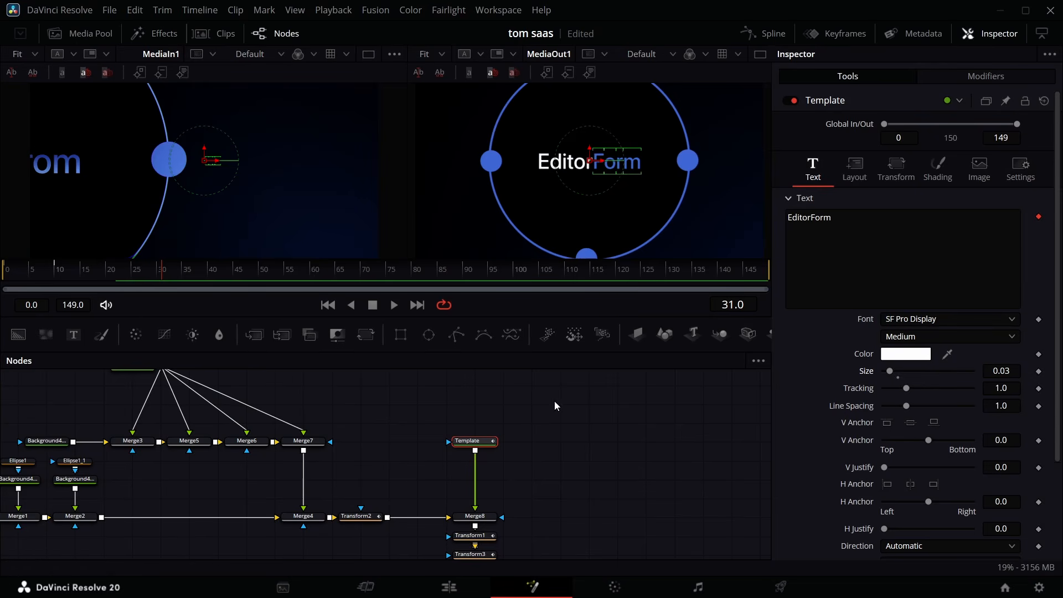
Raise Transform3's Size to 2.214 and set its Center X to -0.167 on frame 31
scroll(465, 536, "down", 2)
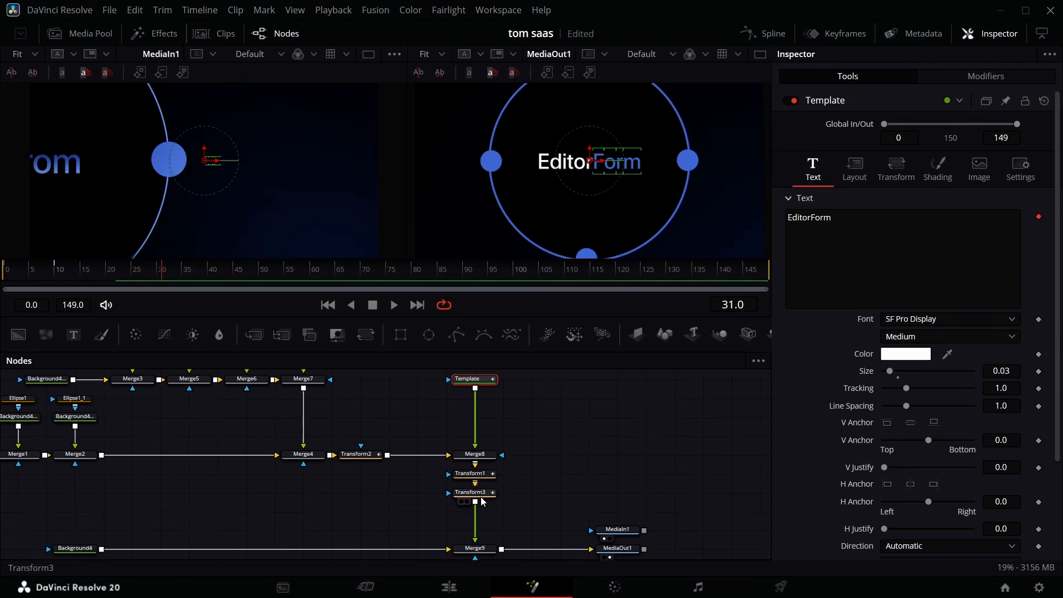
left_click(472, 493)
left_click_drag(998, 229, 1059, 229)
left_click(722, 208)
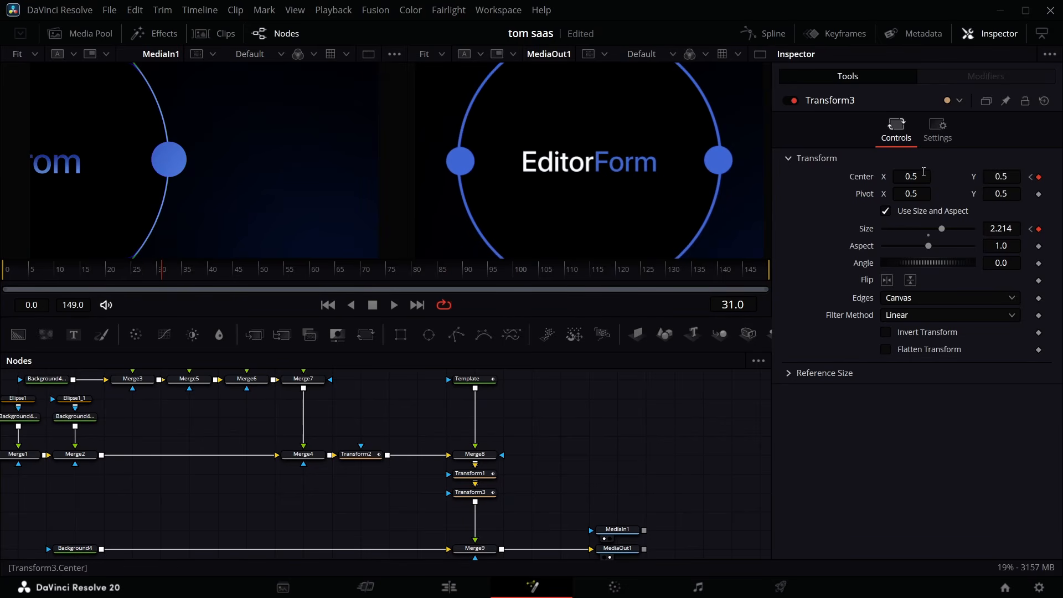
left_click_drag(923, 172, 802, 172)
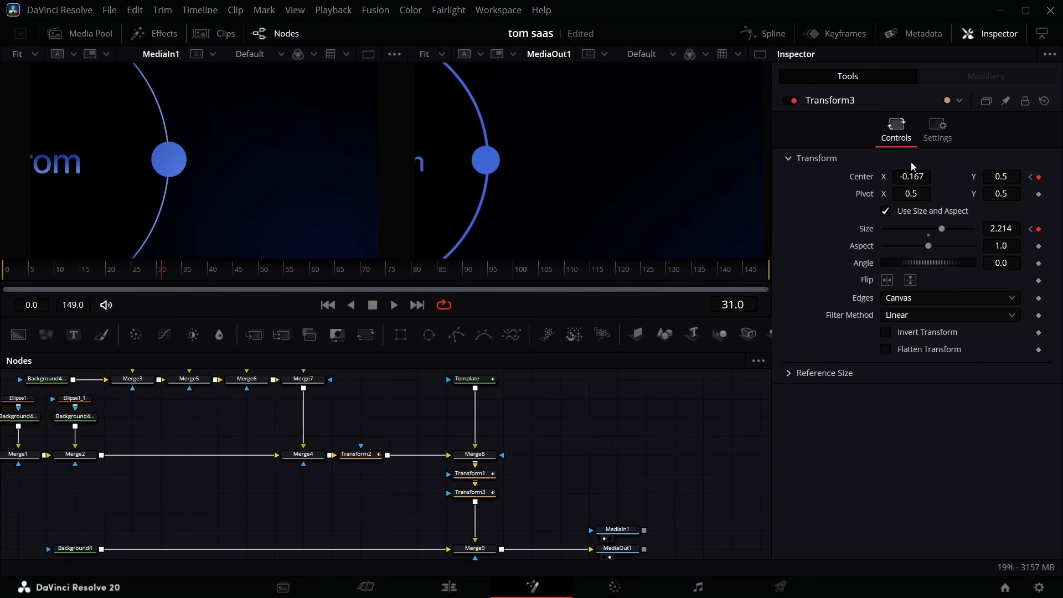
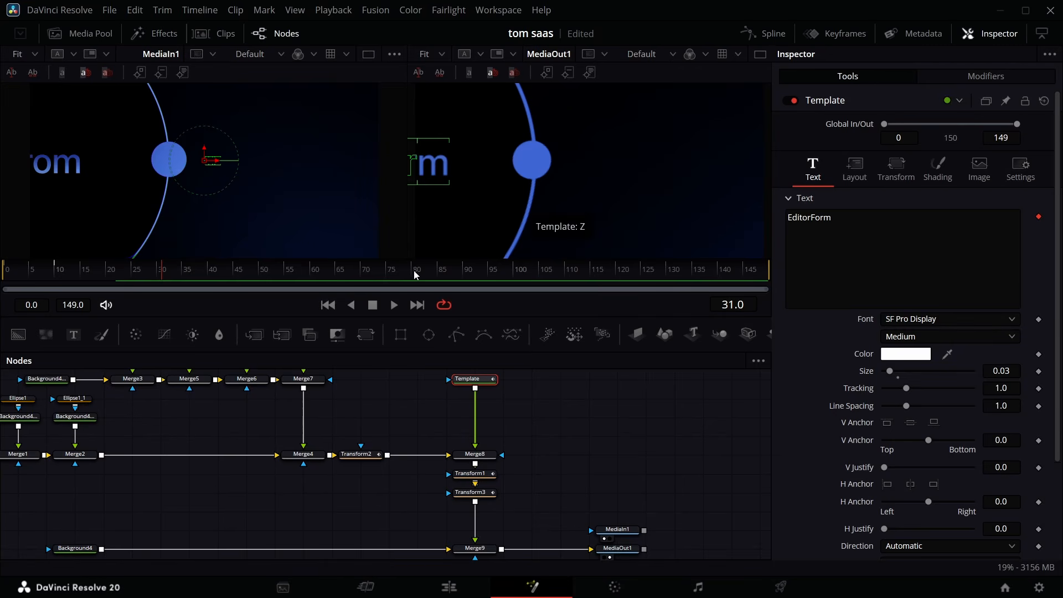
Set the Border Width of the ring mask Ellipse1_1 to 0.0015
scroll(347, 457, "up", 5)
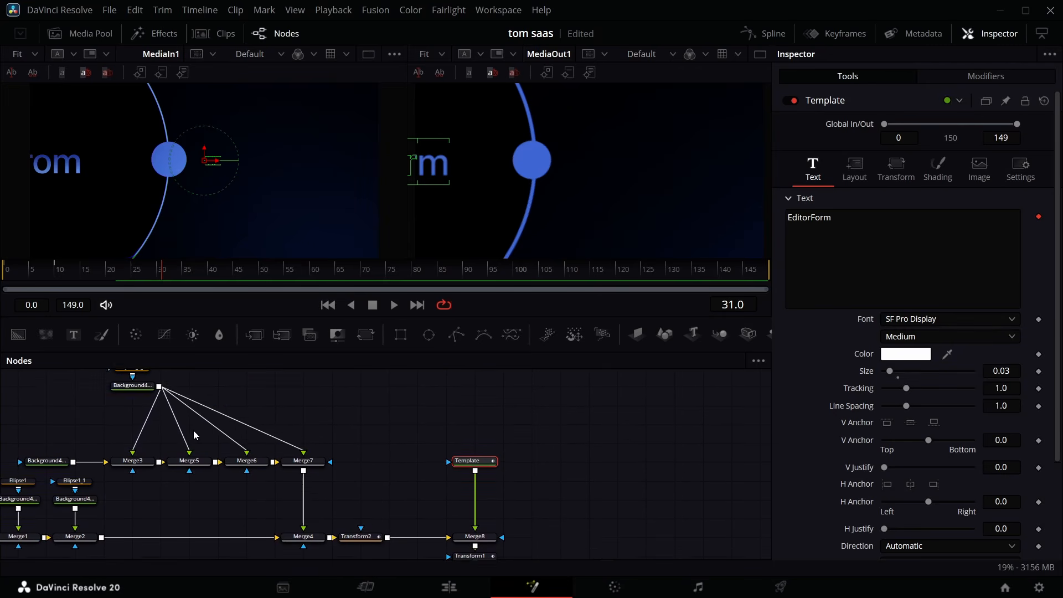
left_click_drag(106, 474, 139, 454)
left_click(1012, 230)
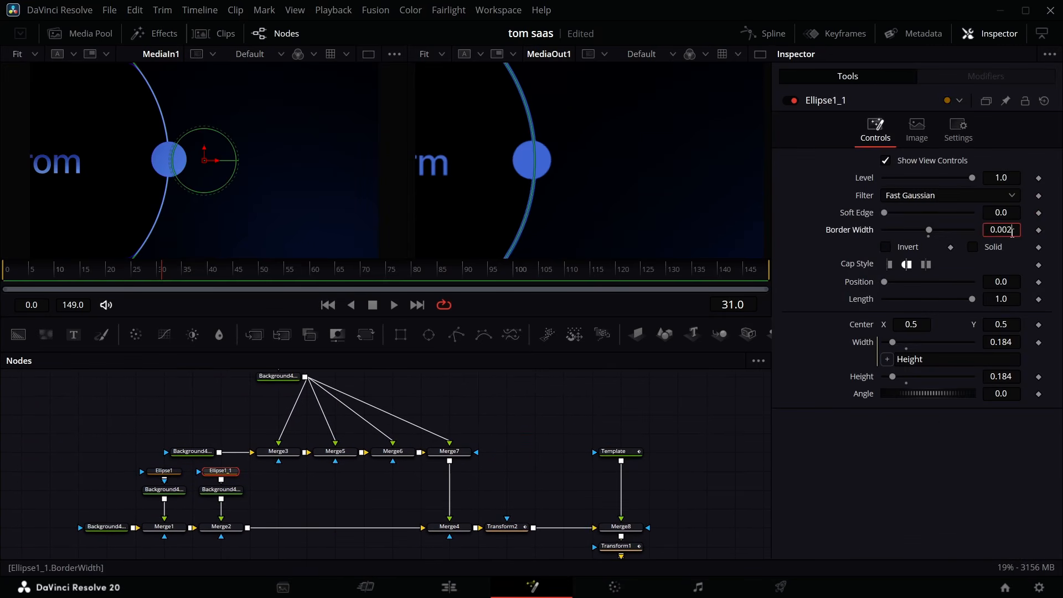
type("0.0015")
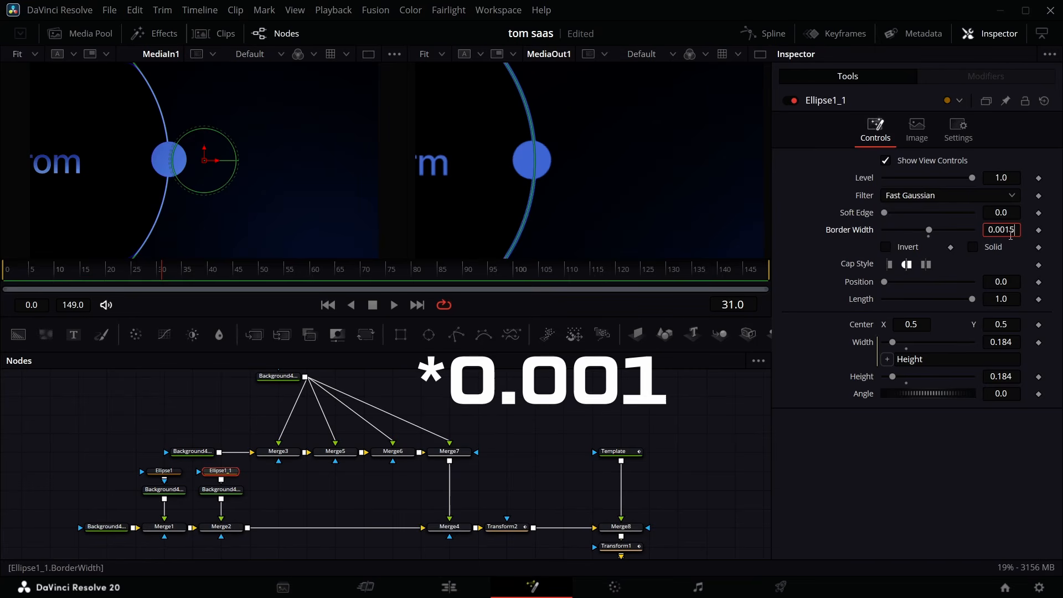
key("Return")
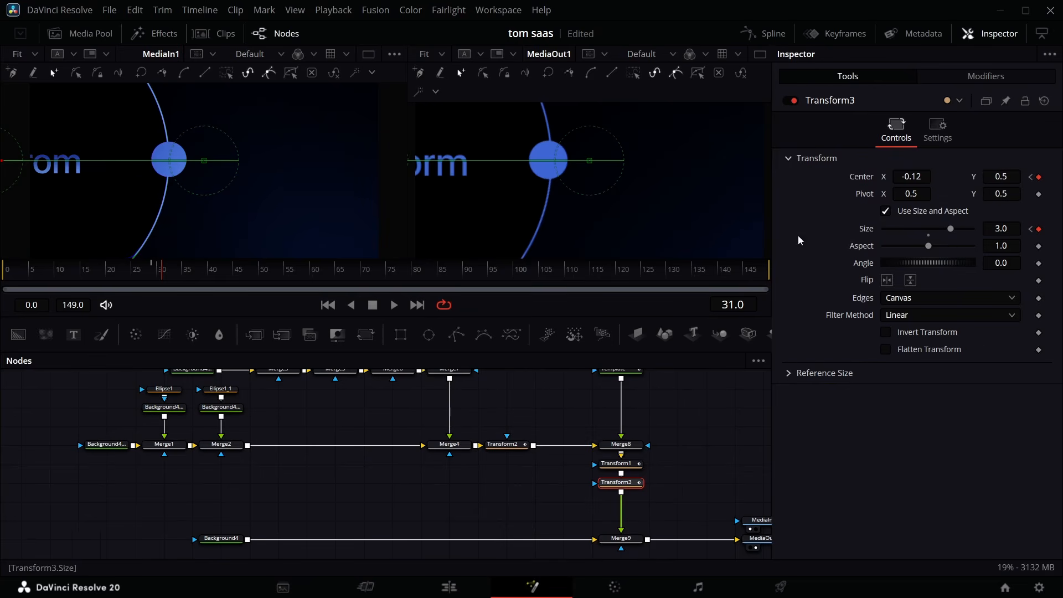
Check Transform3's Center displacement and Size curves in the Spline editor
left_click(779, 34)
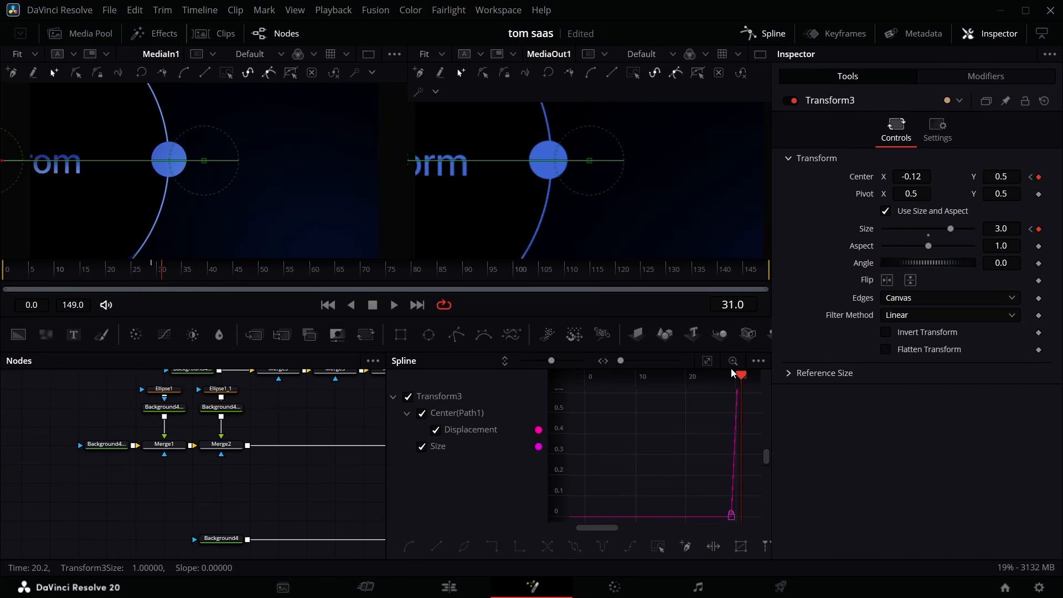
left_click(768, 34)
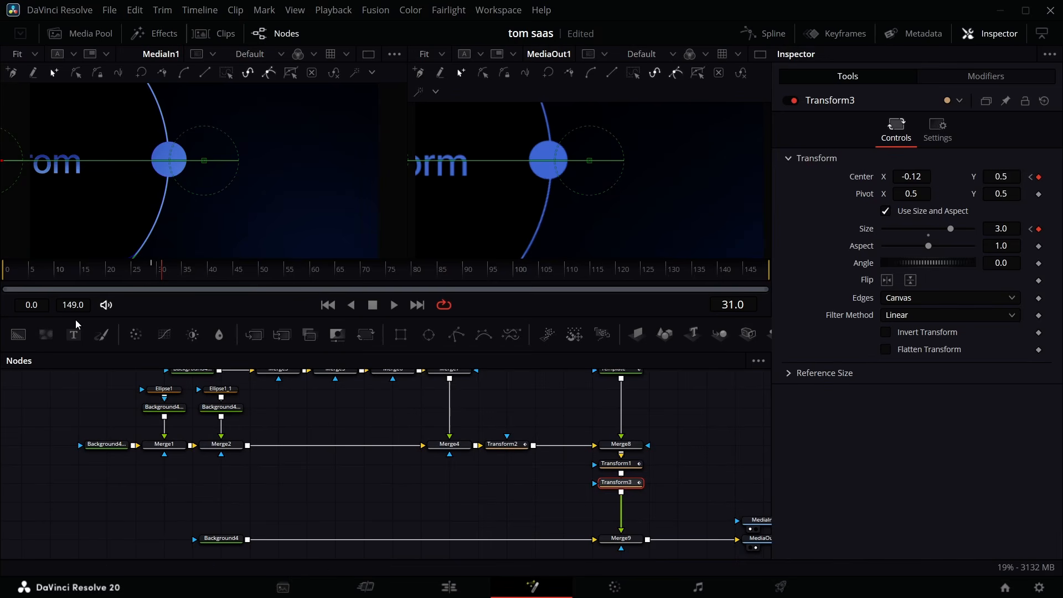
Add a Transform node after Transform3 and keyframe its Center at 0.5, 0.5 on frame 31
mouse_move(164, 272)
left_mouse_down()
mouse_move(302, 284)
mouse_move(162, 289)
left_mouse_up()
left_click(365, 334)
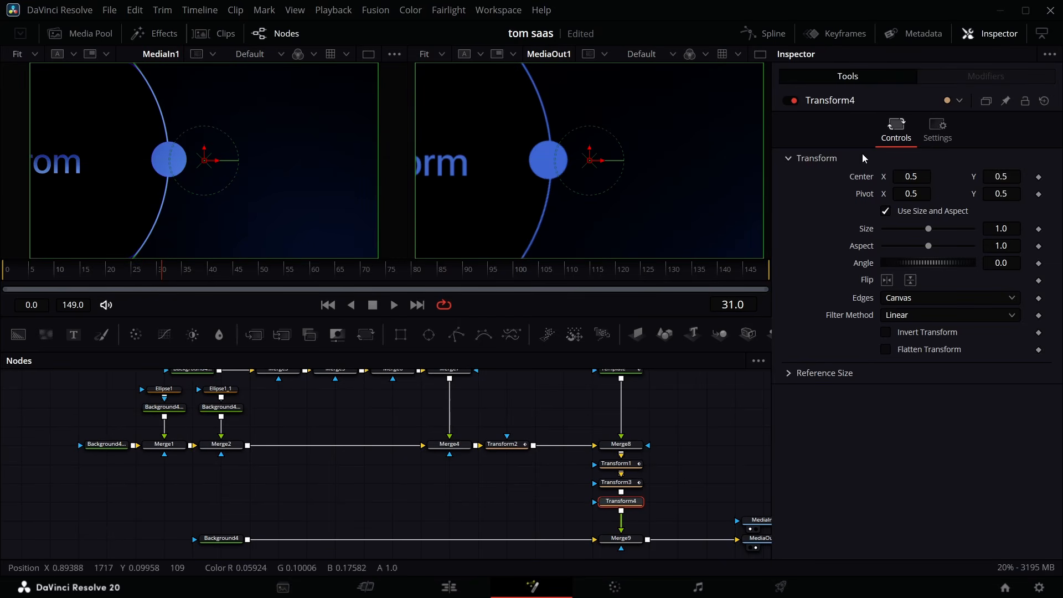
left_click(1039, 177)
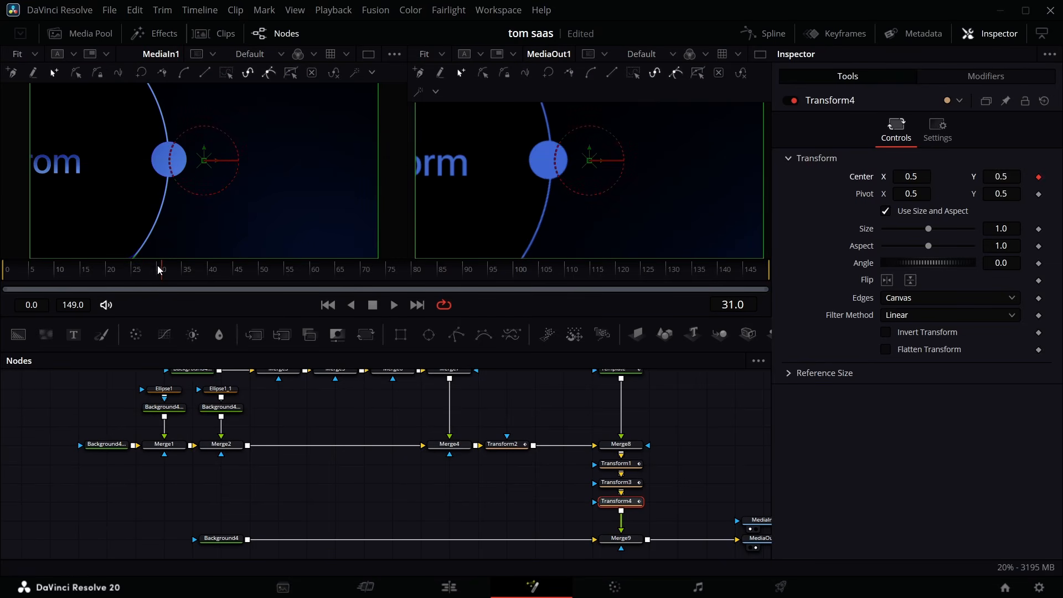
Extend the V2 Fusion Composition clip on the Edit page to end at composition frame 167, and return to Fusion at frame 163
left_click_drag(165, 270, 1023, 206)
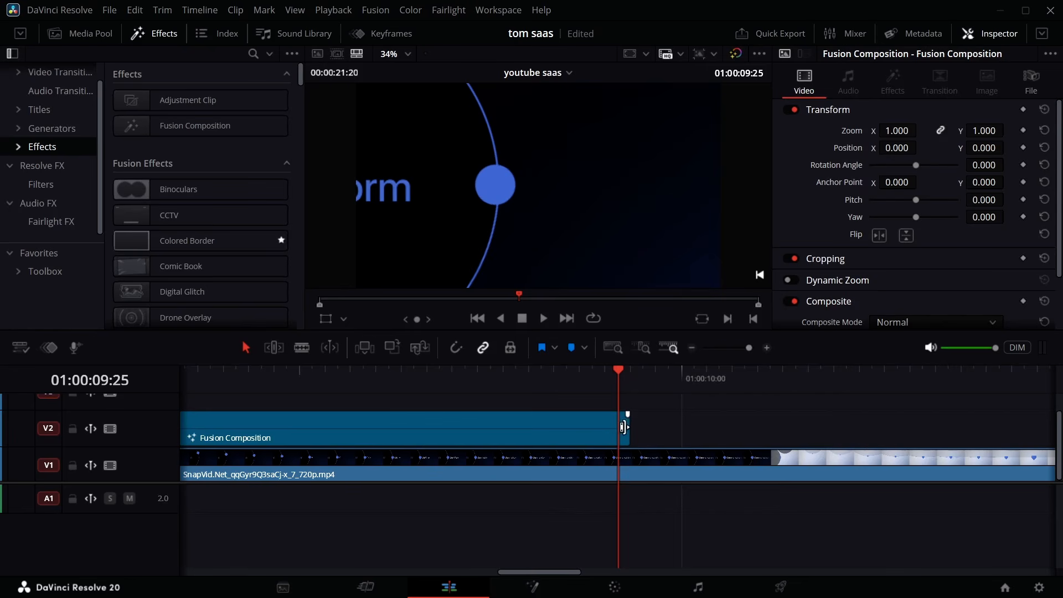
left_click_drag(624, 427, 859, 427)
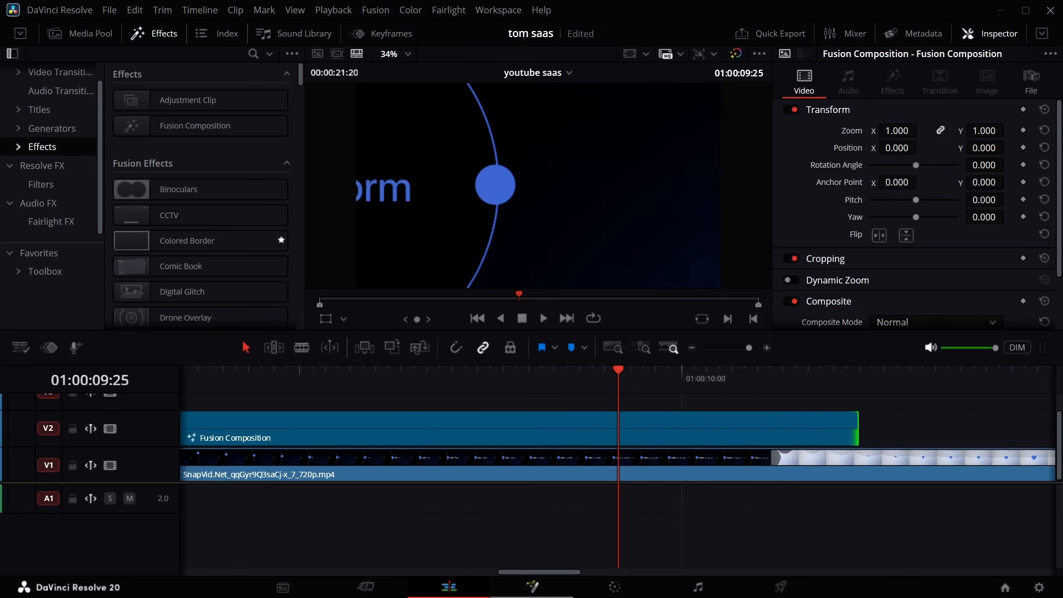
key("shift+5")
left_click_drag(679, 275, 749, 277)
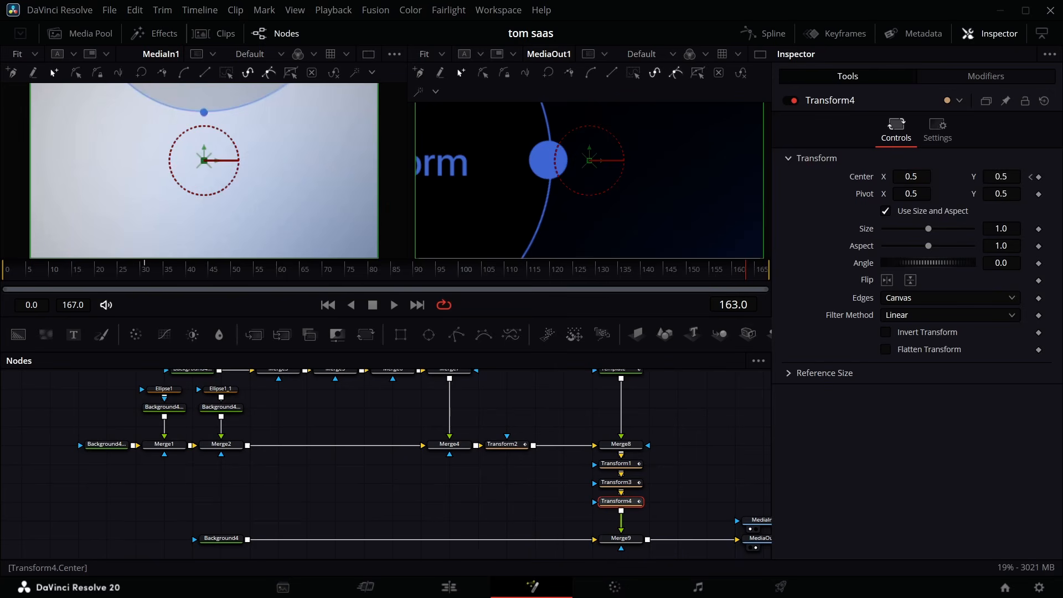
Set Transform4's Center X to 0.344 at frame 163 and smooth its displacement curve into an ease-in, ease-out shape
left_click_drag(911, 177, 824, 177)
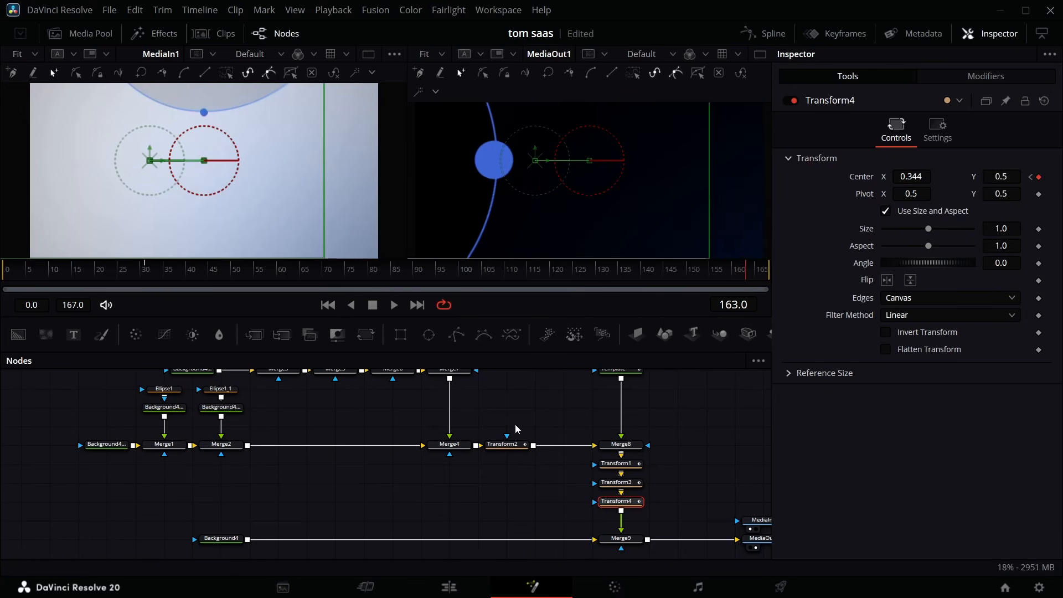
left_click(774, 36)
left_click(707, 361)
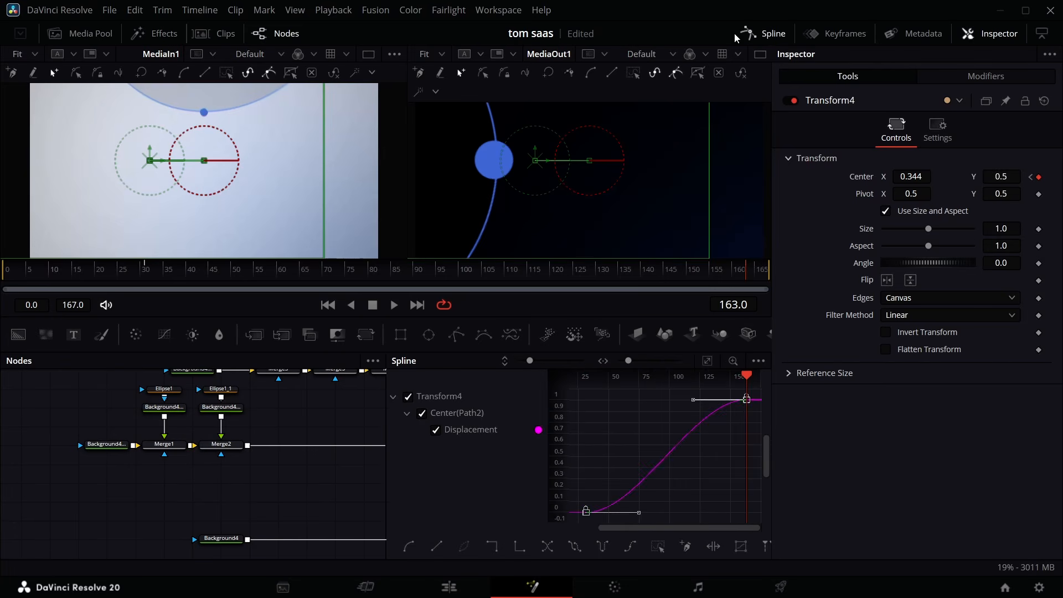
left_click(764, 34)
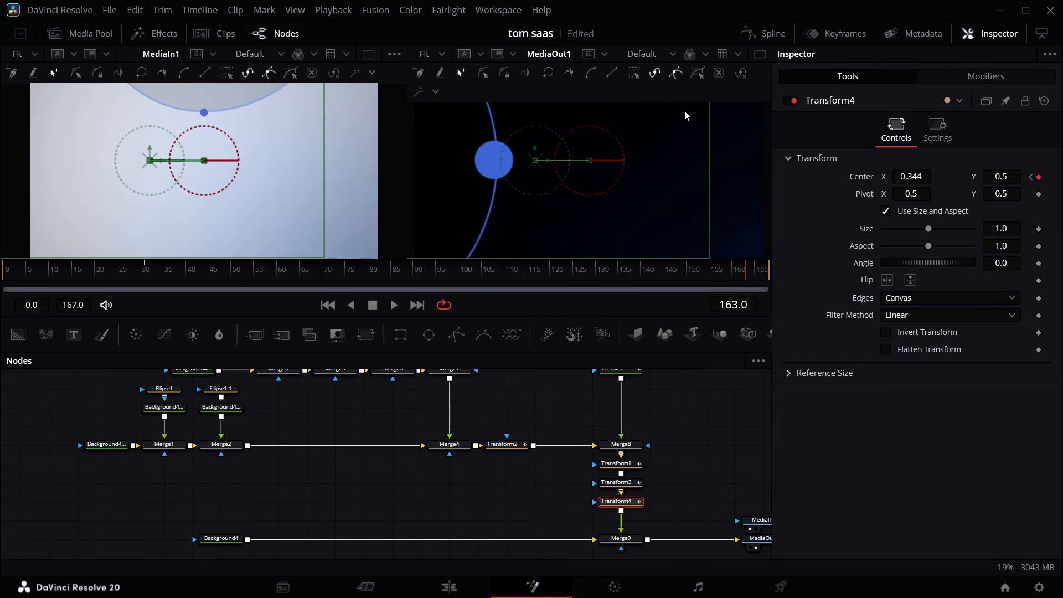
Insert a new Transform node between Transform2 and Merge8
left_click(499, 447)
scroll(496, 451, "right", 5)
scroll(463, 455, "up", 3)
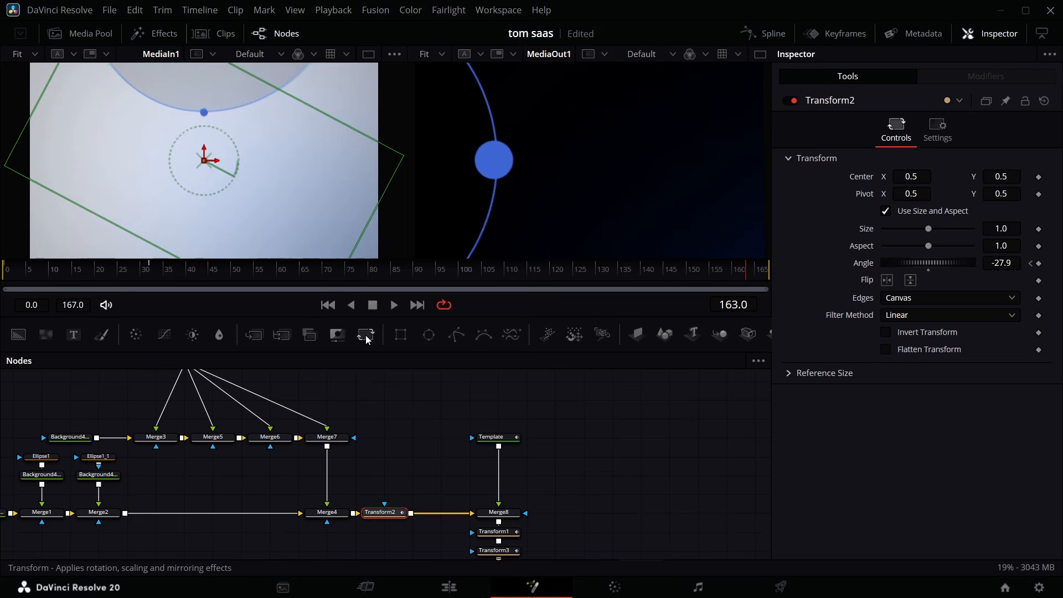
left_click(366, 335)
scroll(499, 443, "down", 2)
scroll(536, 483, "down", 2)
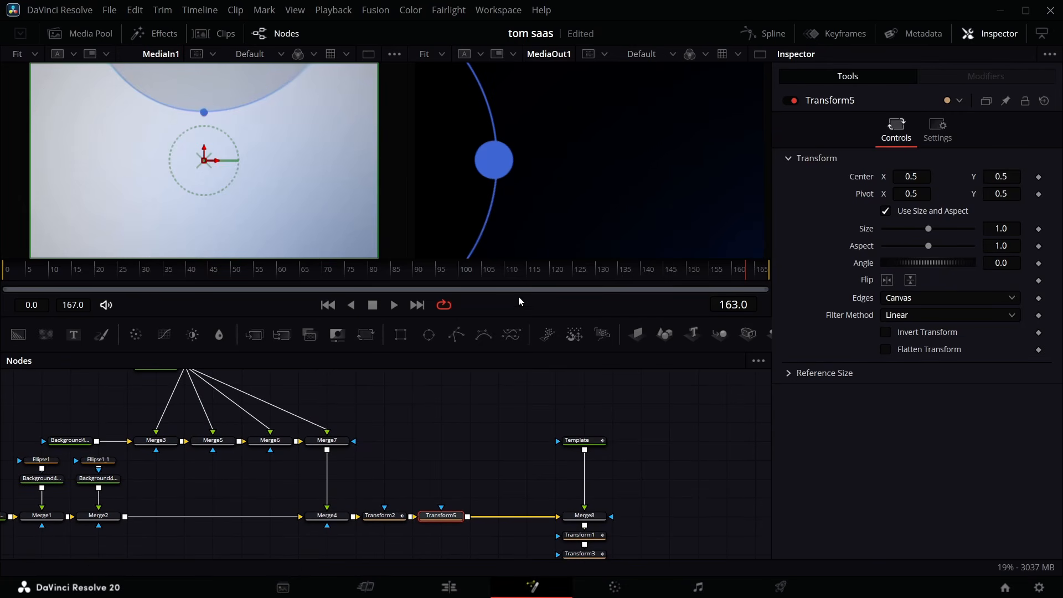
scroll(363, 482, "up", 2)
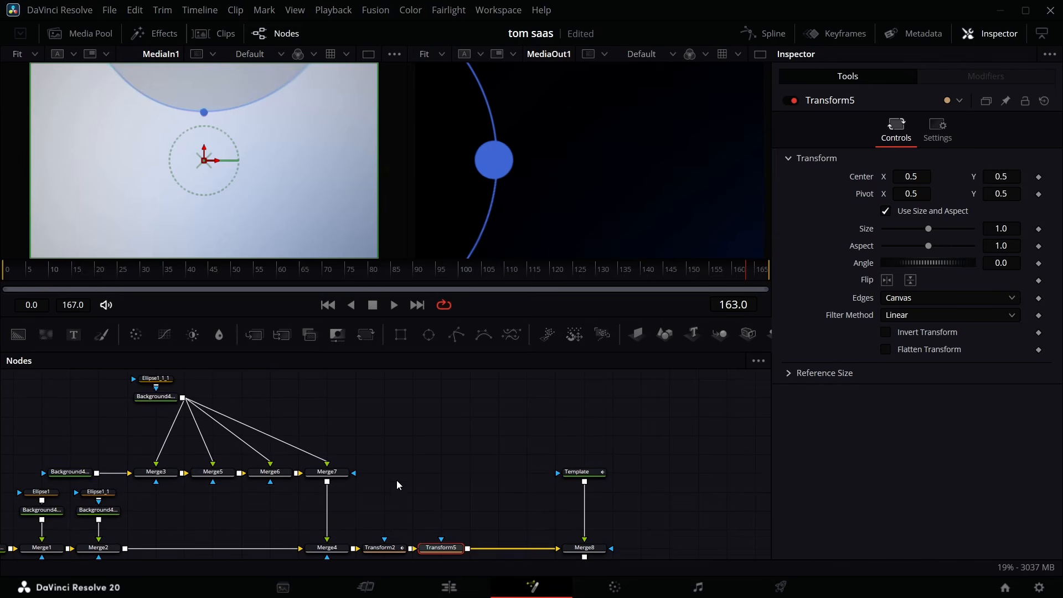
Move the Transform2 and Transform5 nodes together closer to Merge8, leaving a gap after Merge4
left_click(489, 523)
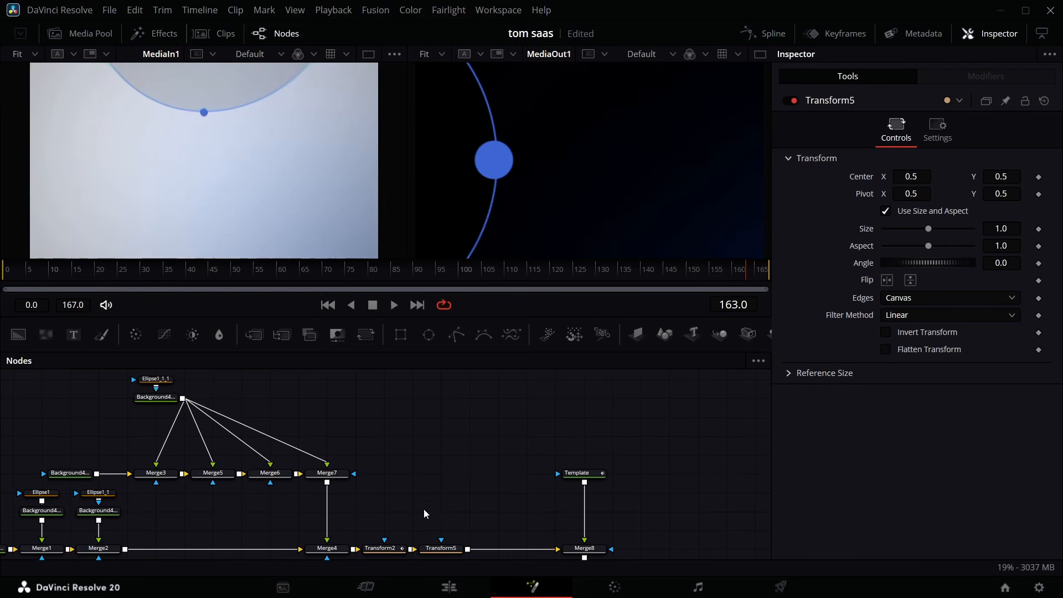
left_click(431, 546)
left_click(392, 548, "ctrl")
left_click_drag(392, 548, 483, 549)
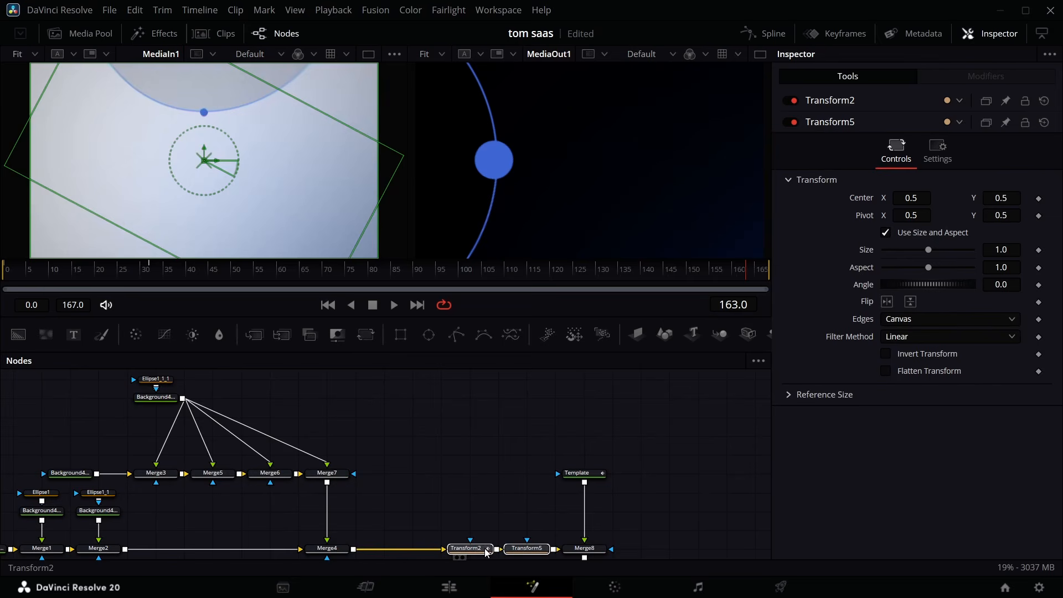
scroll(353, 456, "up", 1)
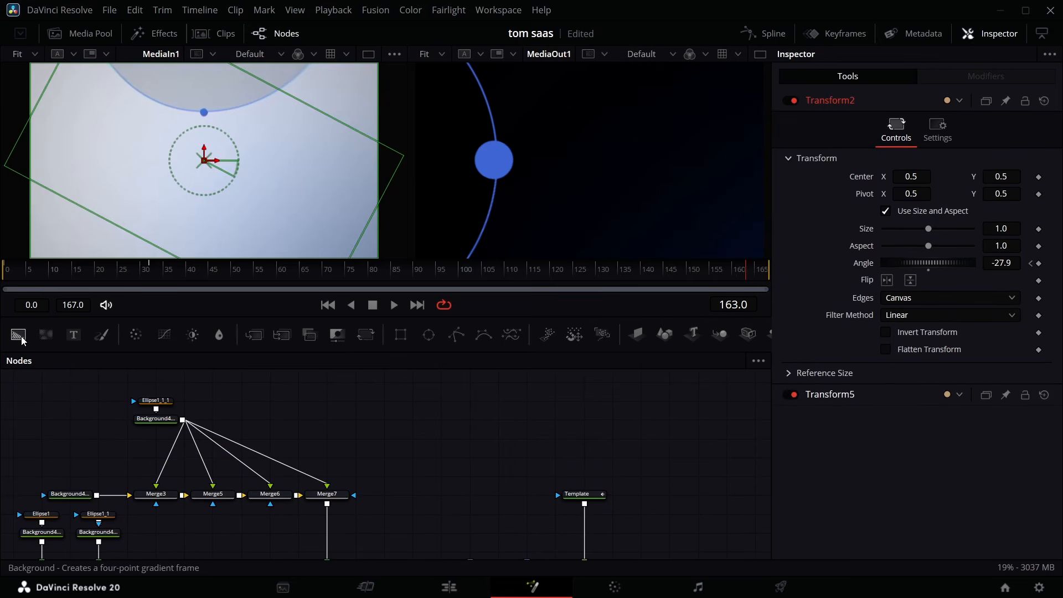
Add a Background node above Merge7 and merge the NeoEdit "Letter Scale + Slide + Rotate" title over it
left_click_drag(22, 339, 327, 456)
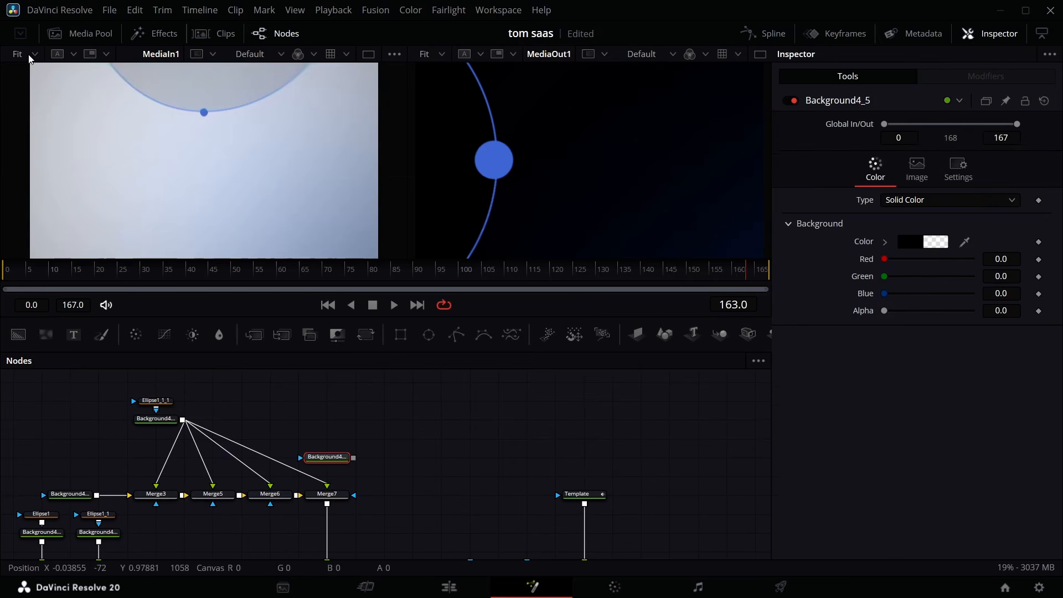
left_click(159, 30)
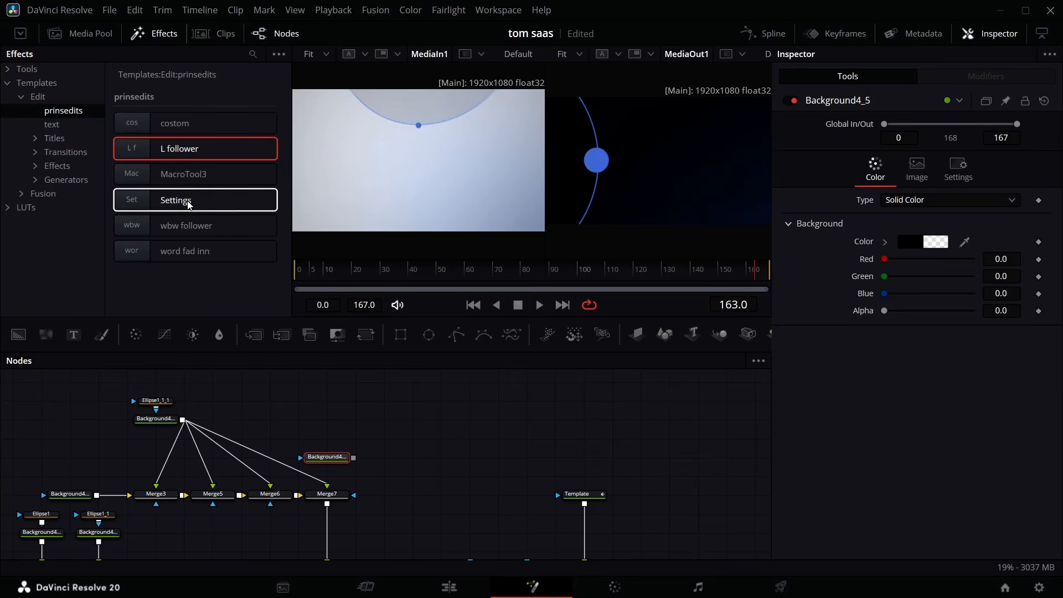
left_click(23, 95)
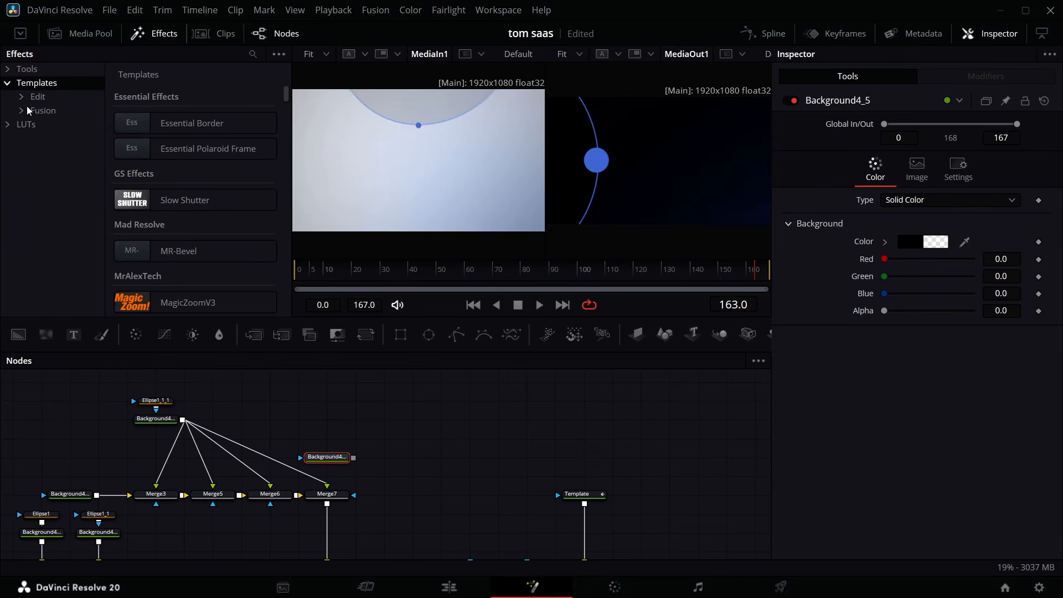
left_click(25, 99)
left_click(35, 137)
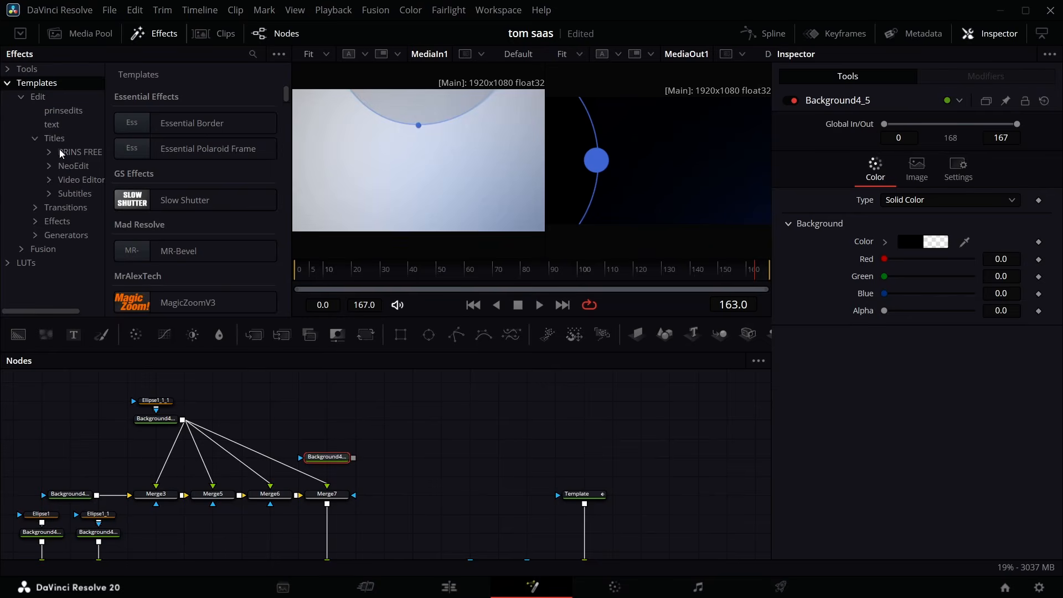
left_click(73, 165)
scroll(194, 194, "down", 5)
left_click_drag(211, 251, 390, 404)
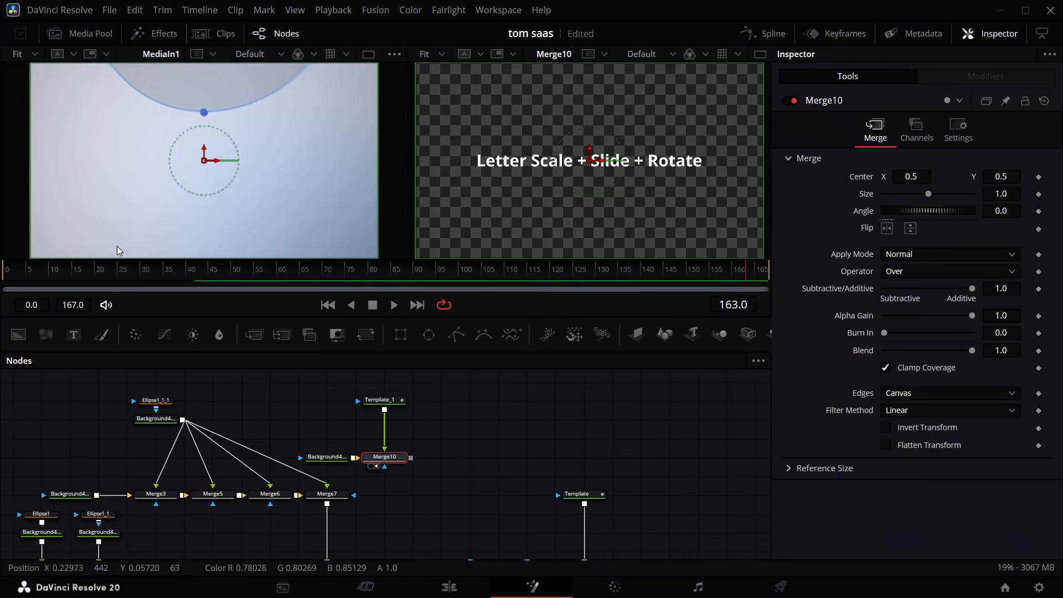
Play the comp from frame 2 to review the title's letter animation beside the reference clip
left_click(17, 269)
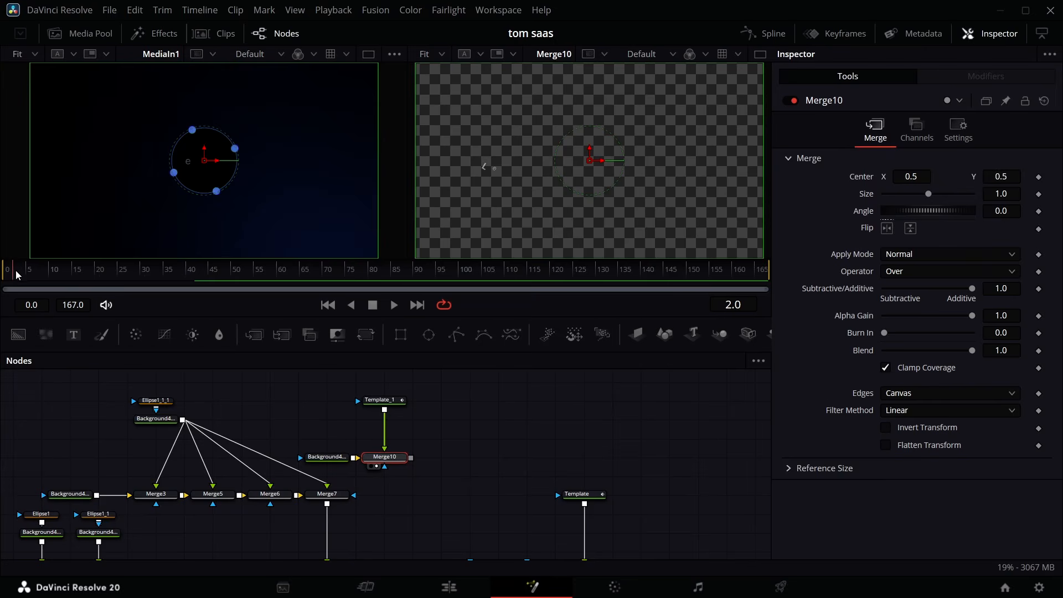
key("space")
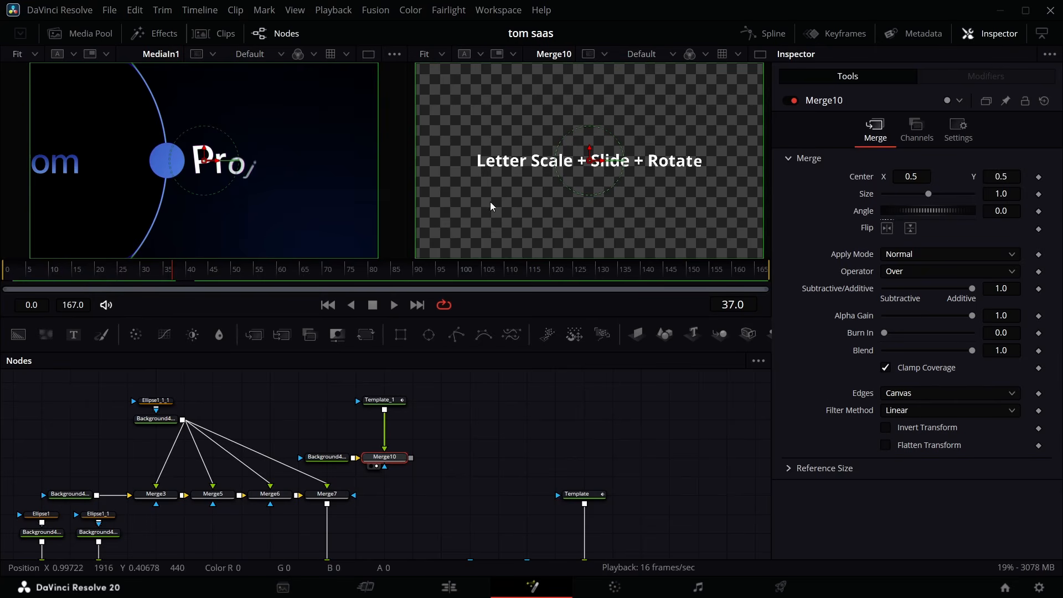
left_click_drag(170, 278, 68, 289)
Change the Template_1 title's text to "Project" and its font to SF Pro Display
left_click(385, 401)
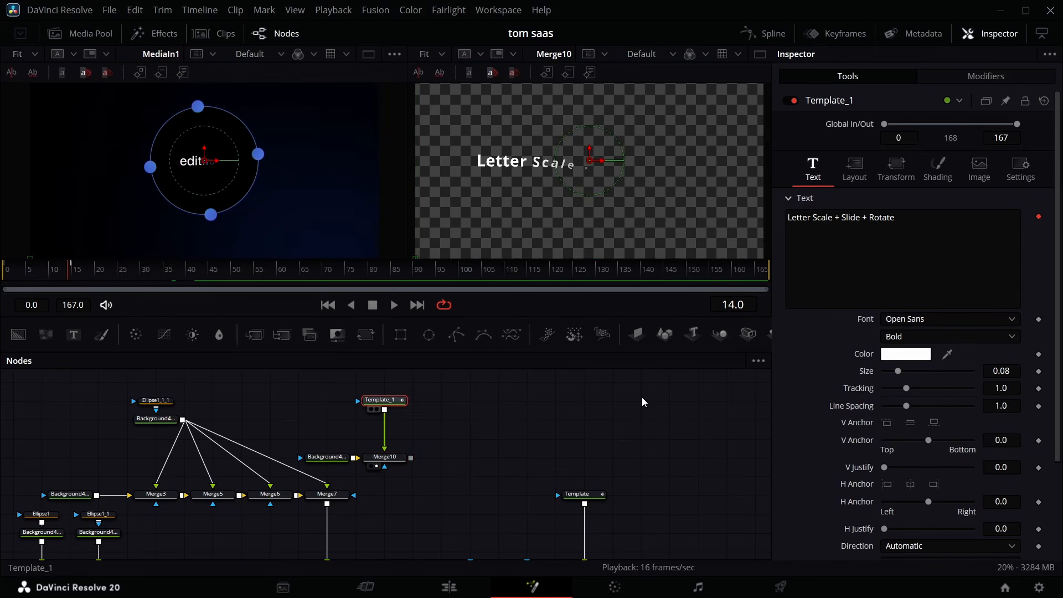
left_click(895, 251)
key("ctrl+a")
key("BackSpace")
type("Project")
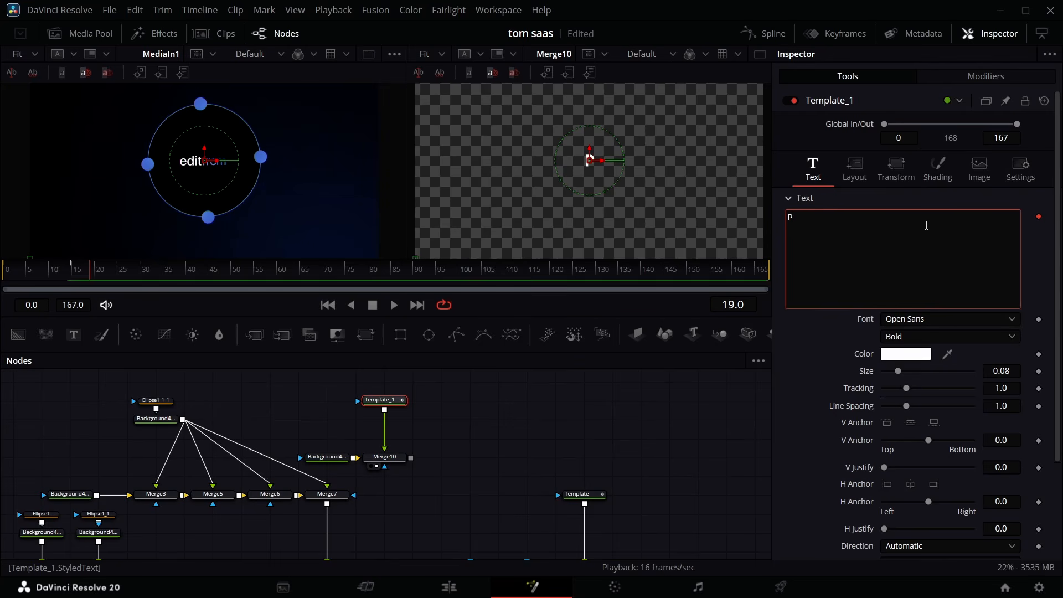
left_click(950, 319)
left_click(928, 120)
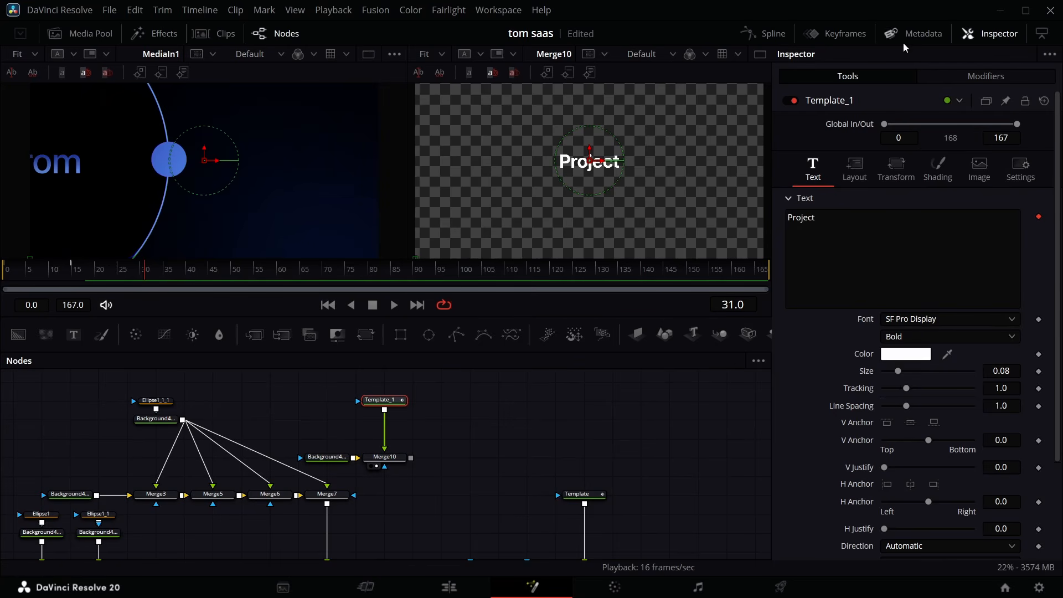
Shift all of Template_1's animation keyframes so that they start at frame 31
left_click(832, 35)
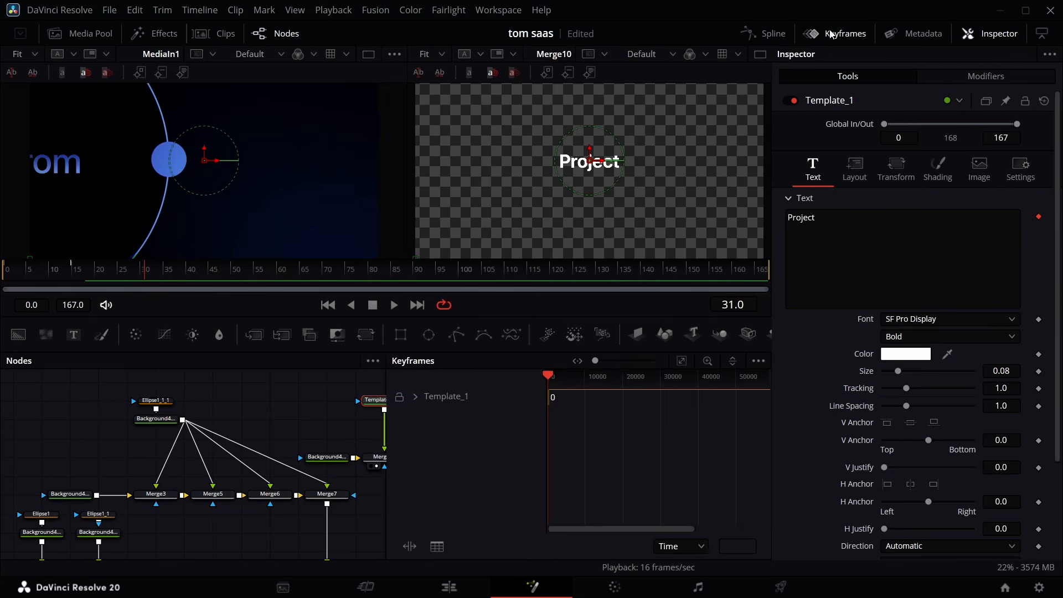
left_click(415, 396)
left_click_drag(607, 496, 559, 414)
left_click_drag(562, 464, 601, 464)
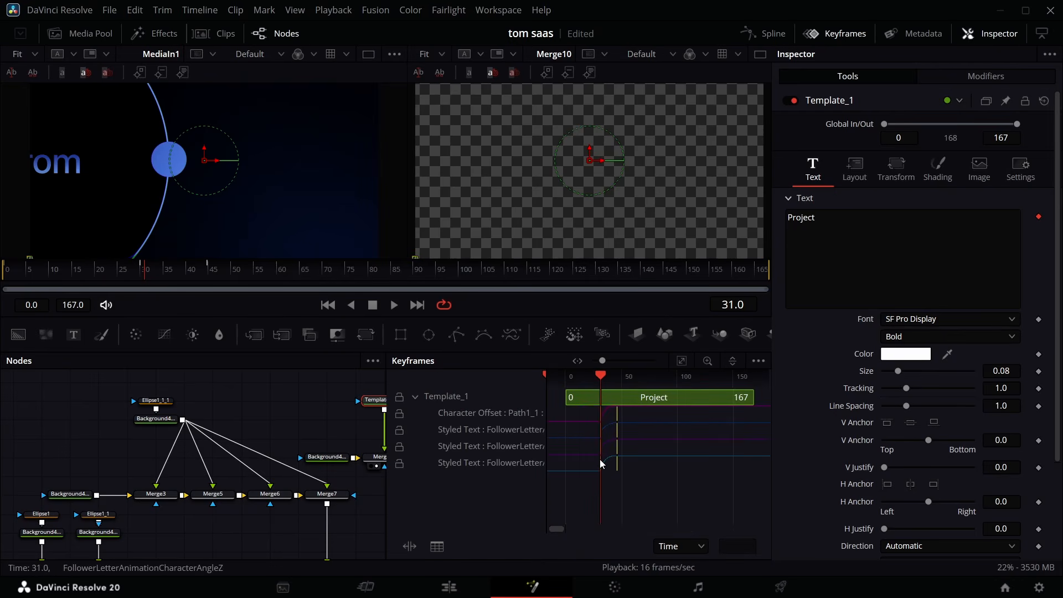
Set the FollowerLetterAnimation modifier's Delay between each character to 1.5 and check Template_1's animation curves
left_click(989, 76)
left_click_drag(1007, 238, 1002, 238)
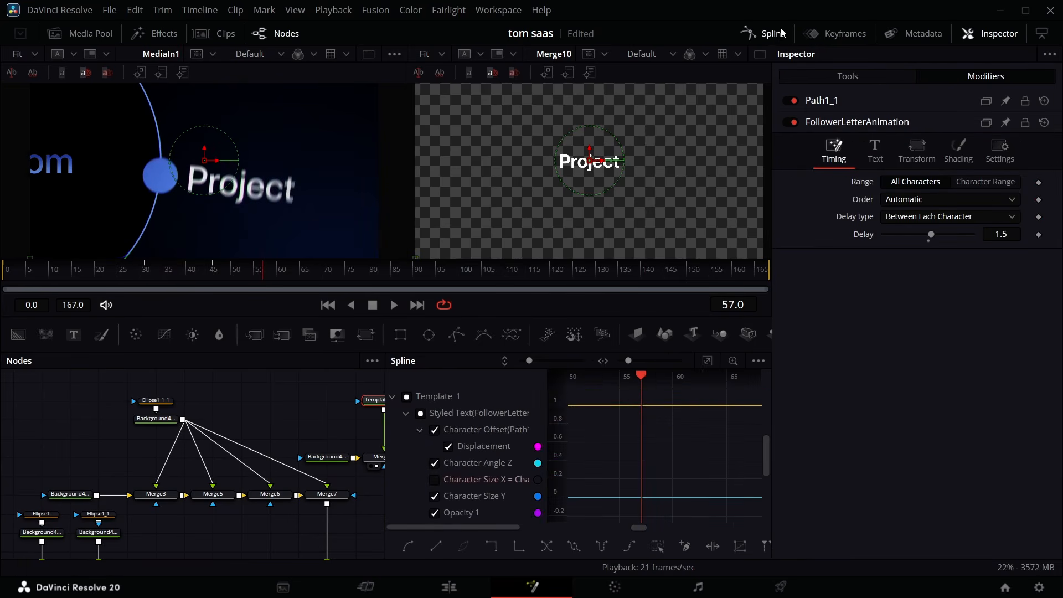
left_click(775, 33)
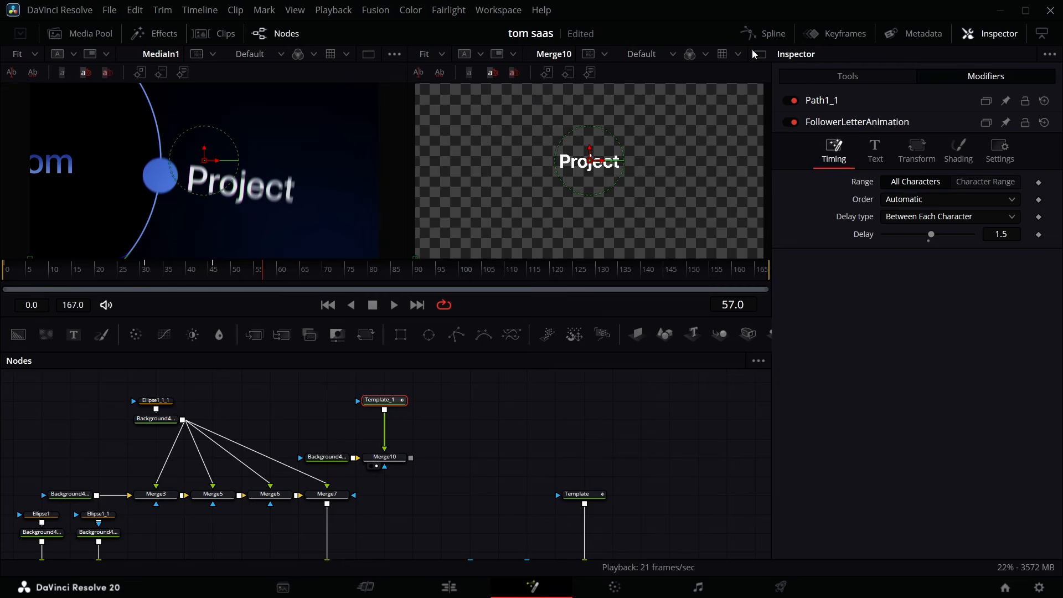
Merge Merge10's output into the line between Merge4 and Transform2, and show Merge9 in the second viewer
scroll(443, 453, "down", 5)
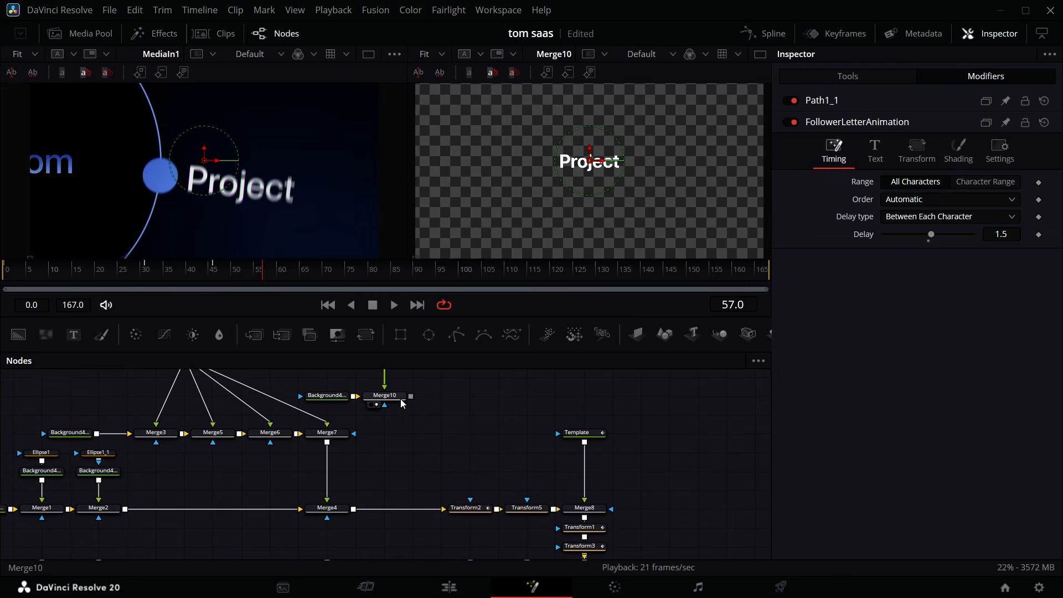
scroll(406, 406, "up", 1)
left_click_drag(411, 409, 356, 527)
scroll(553, 516, "down", 8)
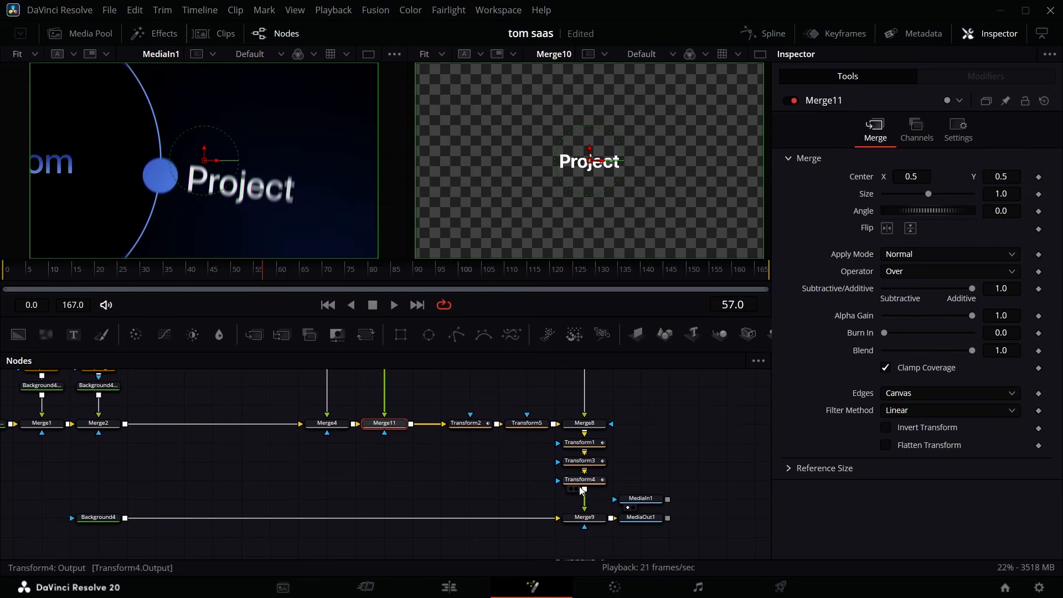
left_click(577, 490)
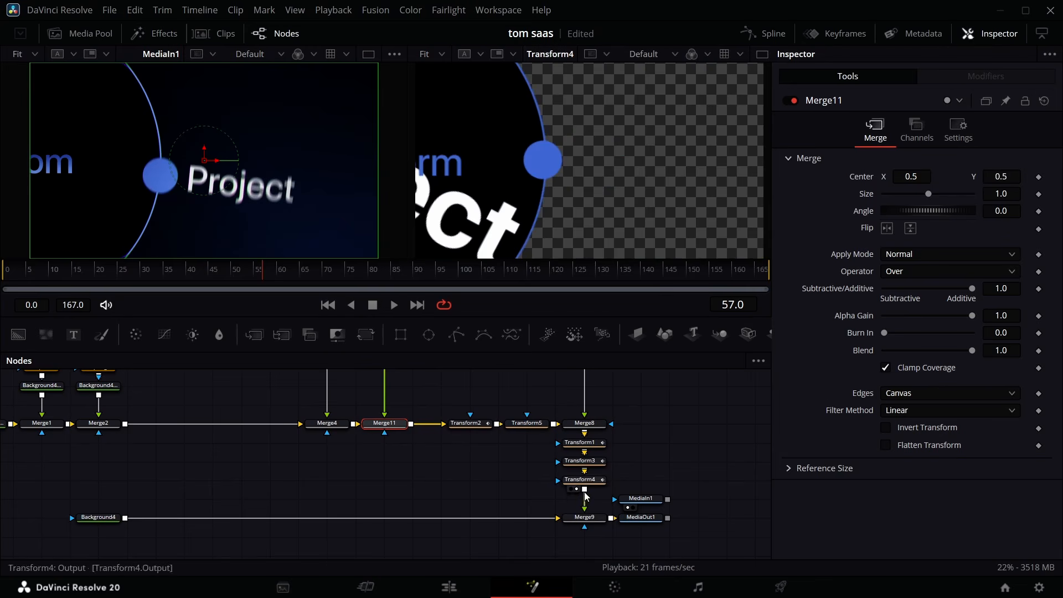
left_click(577, 526)
scroll(386, 429, "up", 12)
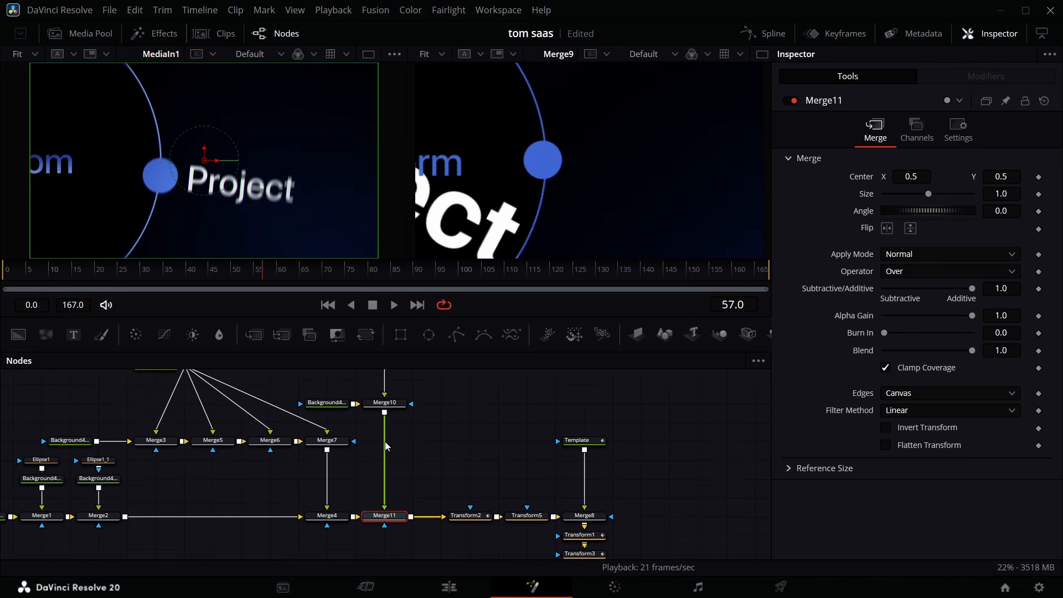
Set Template_1's layout Center to 0.671, 0.606 and the Merge9 viewer's scale to 25%
left_click(382, 407)
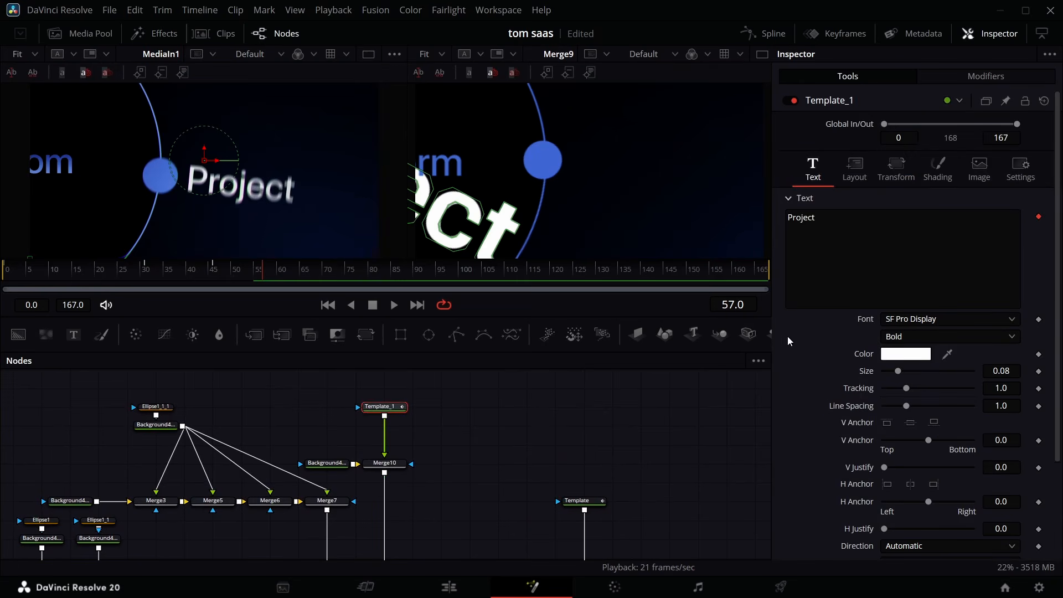
left_click(856, 175)
left_click_drag(909, 235, 1062, 233)
scroll(1001, 234, "down", 1)
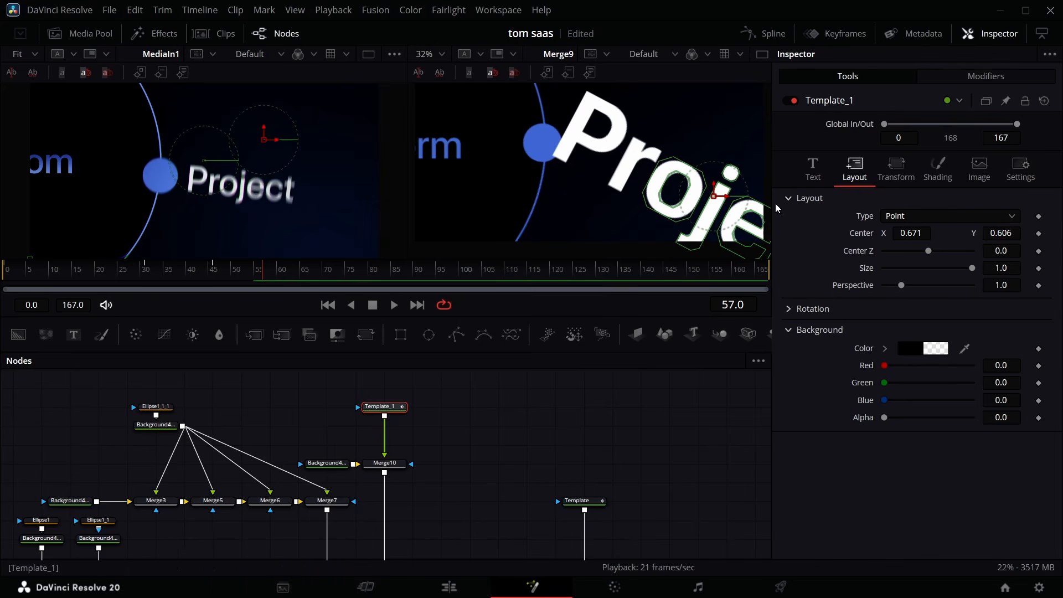
left_click(441, 53)
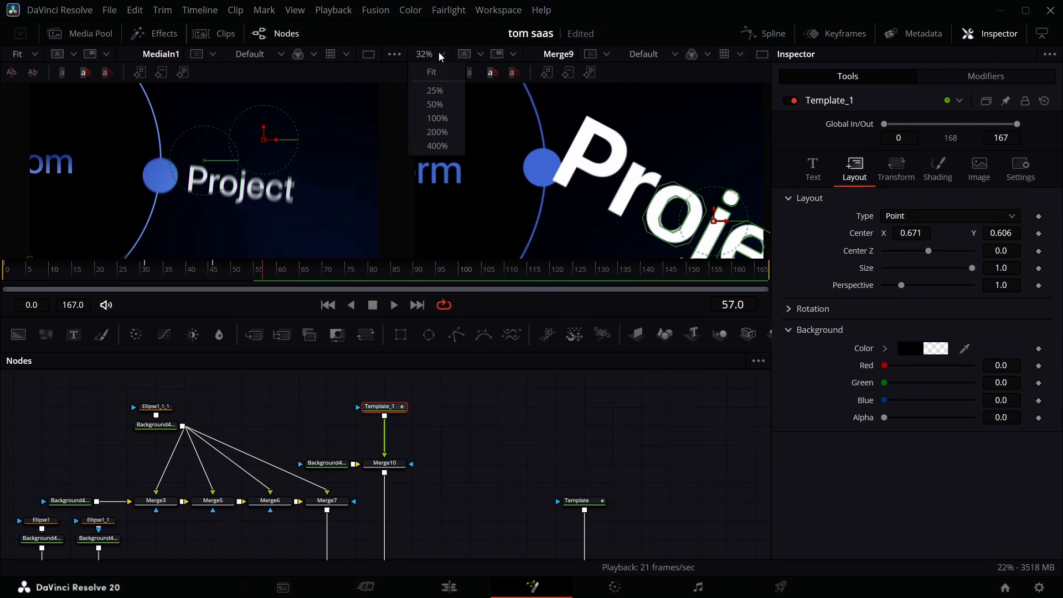
left_click(437, 91)
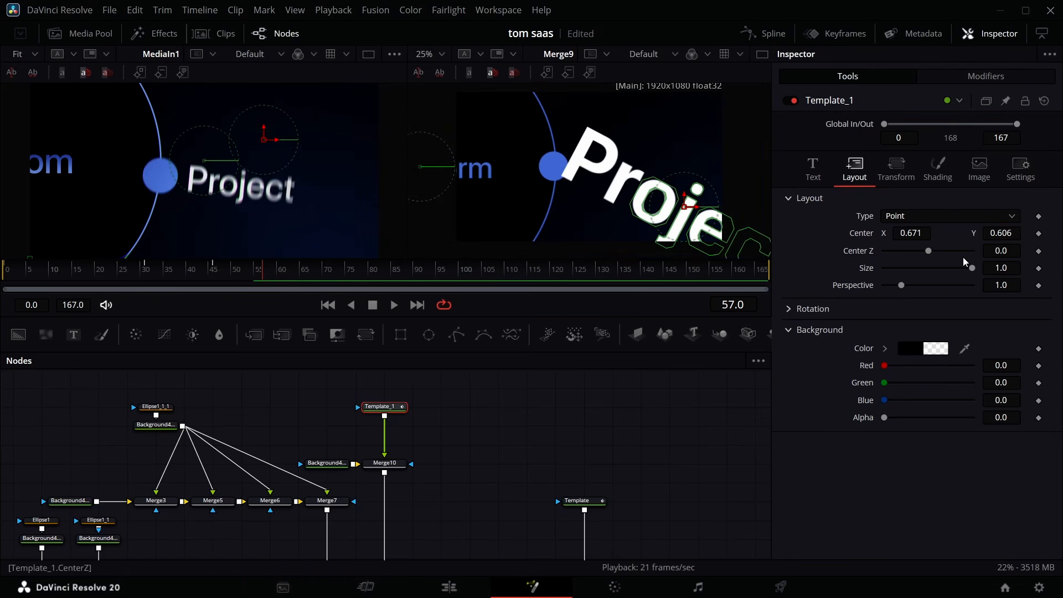
Insert a Transform node after Template_1 with Angle 27.4, Center 0.56, 0.394 and Pivot X 0.622
left_click(896, 169)
left_click(365, 334)
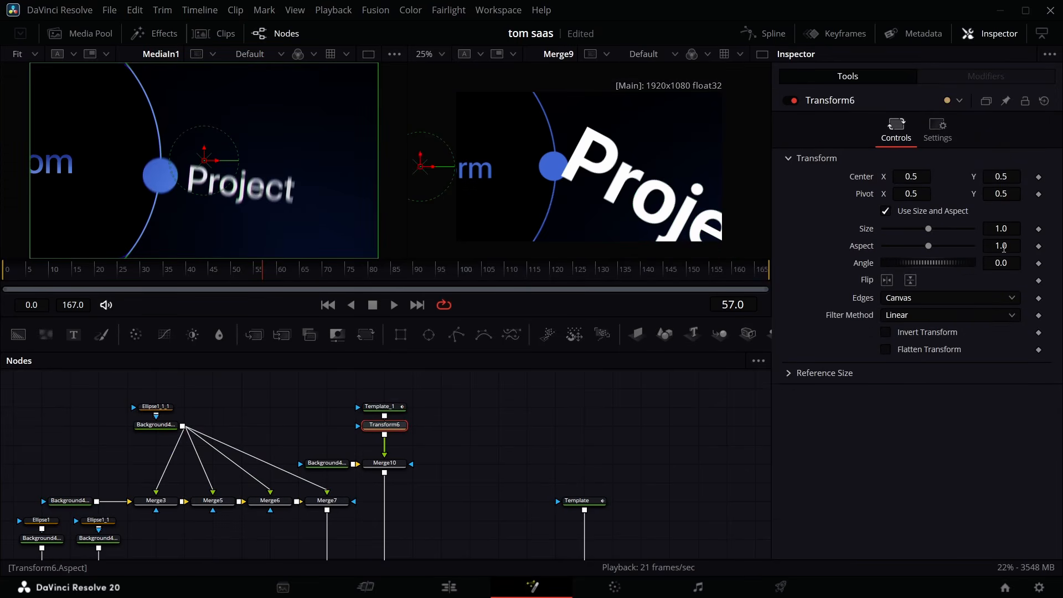
left_click_drag(998, 264, 1020, 263)
left_click_drag(1001, 176, 998, 179)
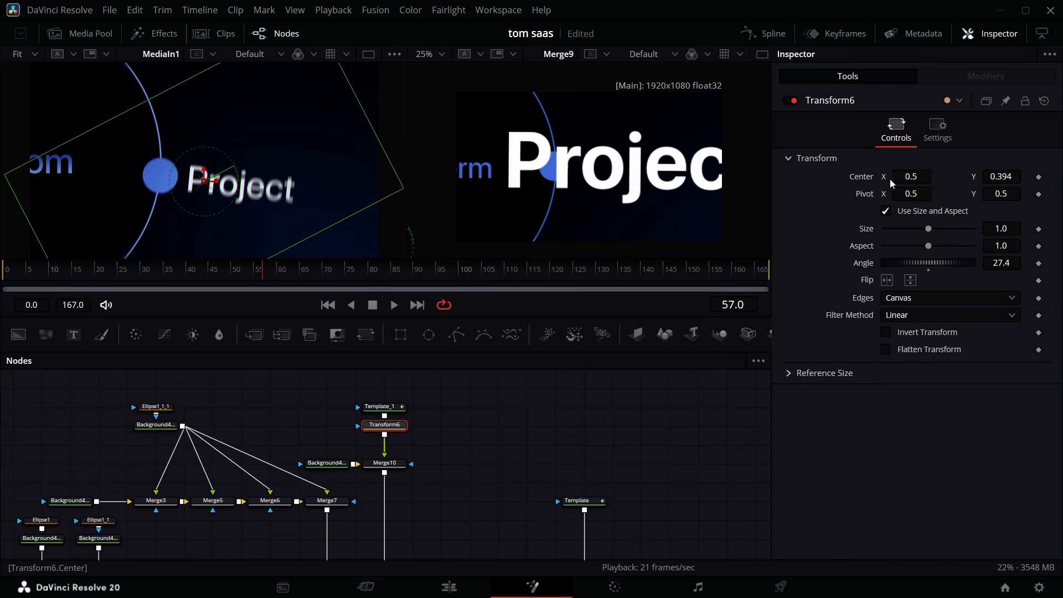
left_click_drag(893, 183, 941, 196)
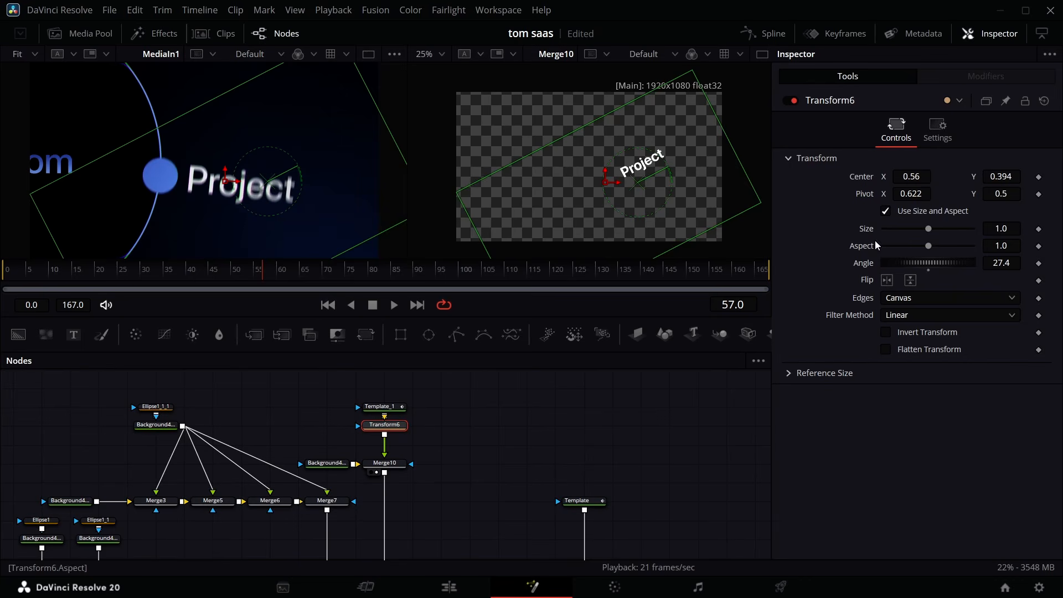
Reset Transform6's Angle and Center to their default values
double_click(866, 263)
double_click(867, 178)
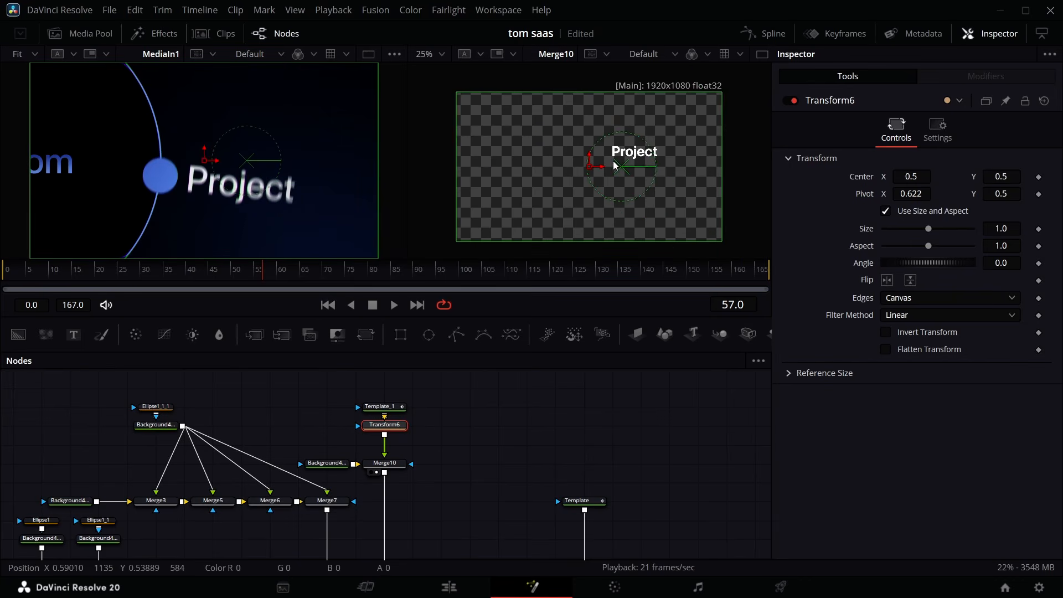
Set Transform6's Pivot to 0.666, 0.607, Angle to 30 and Center Y to 0.563, with MediaOut1 shown in the second viewer
left_click_drag(1000, 194, 1060, 193)
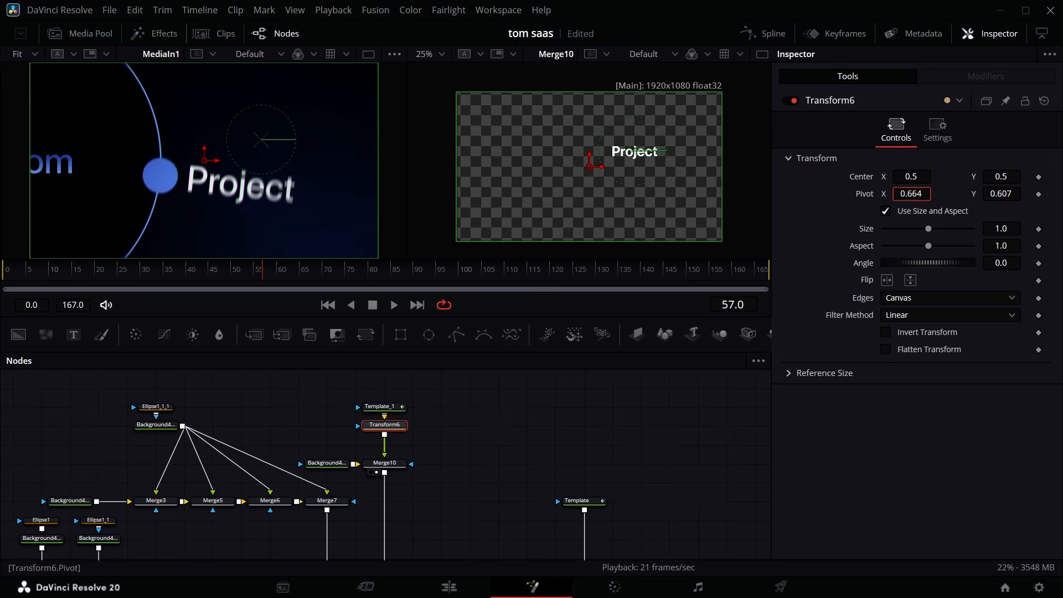
left_click_drag(911, 193, 912, 193)
scroll(650, 457, "down", 4)
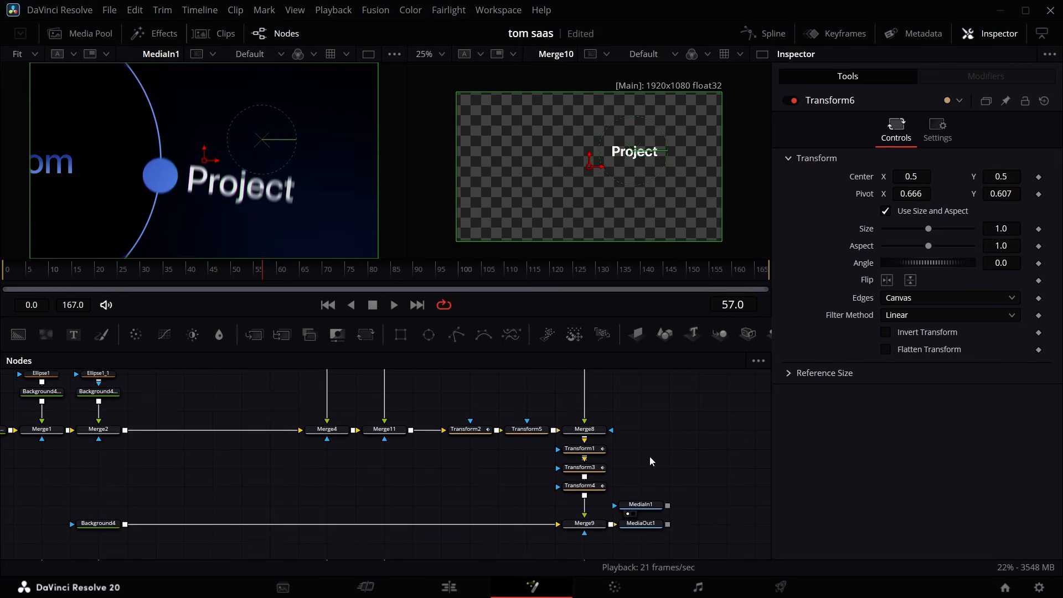
left_click(633, 538)
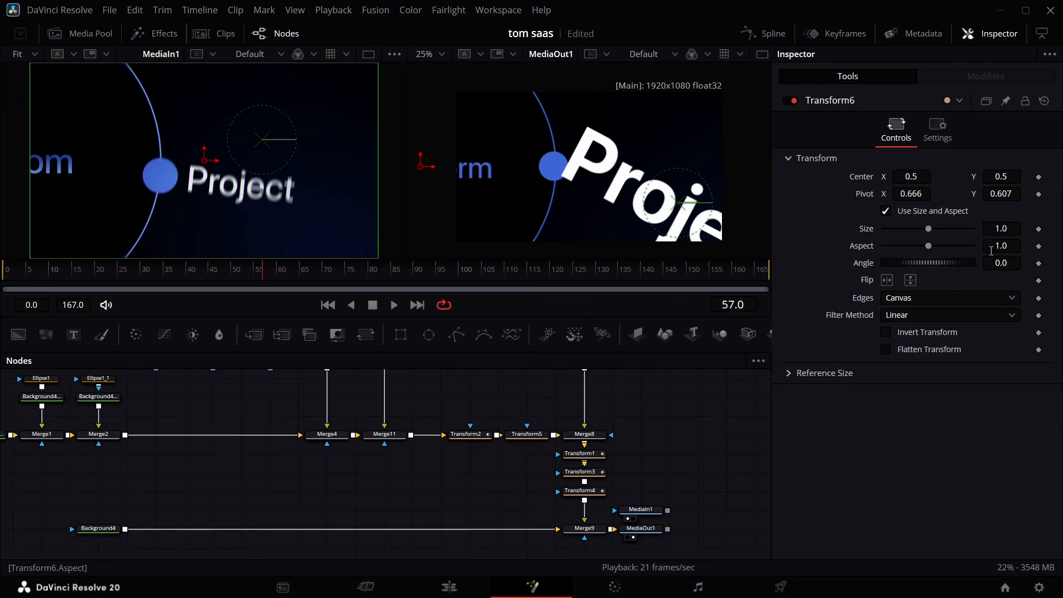
left_click_drag(997, 263, 1045, 263)
left_click_drag(1002, 180, 1027, 180)
Set the Project title's Size to 0.04 and its weight to Medium, and set Transform6's Angle to 27.6
scroll(351, 407, "up", 5)
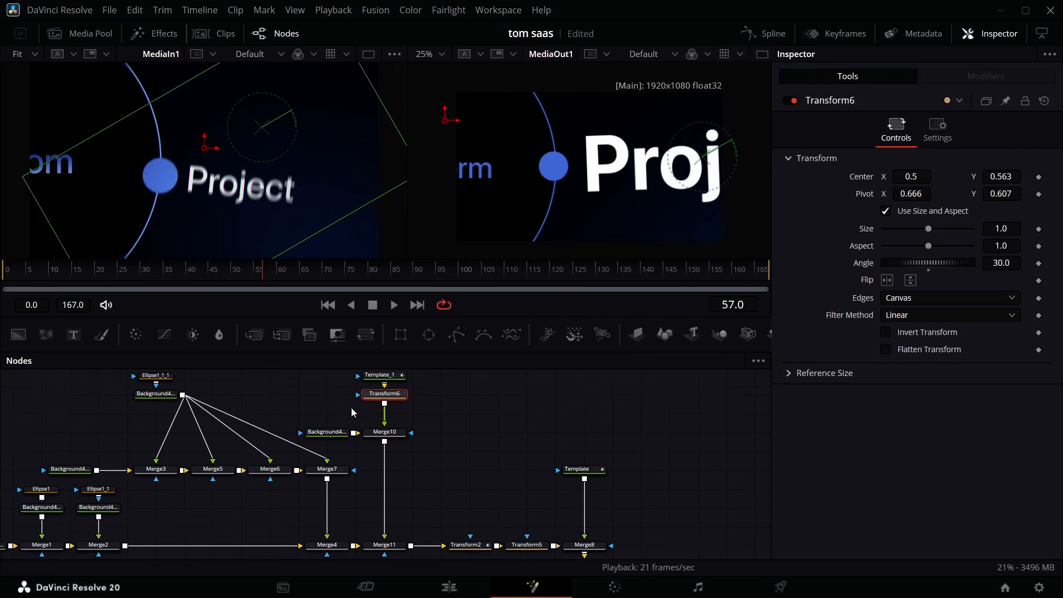
left_click(383, 406)
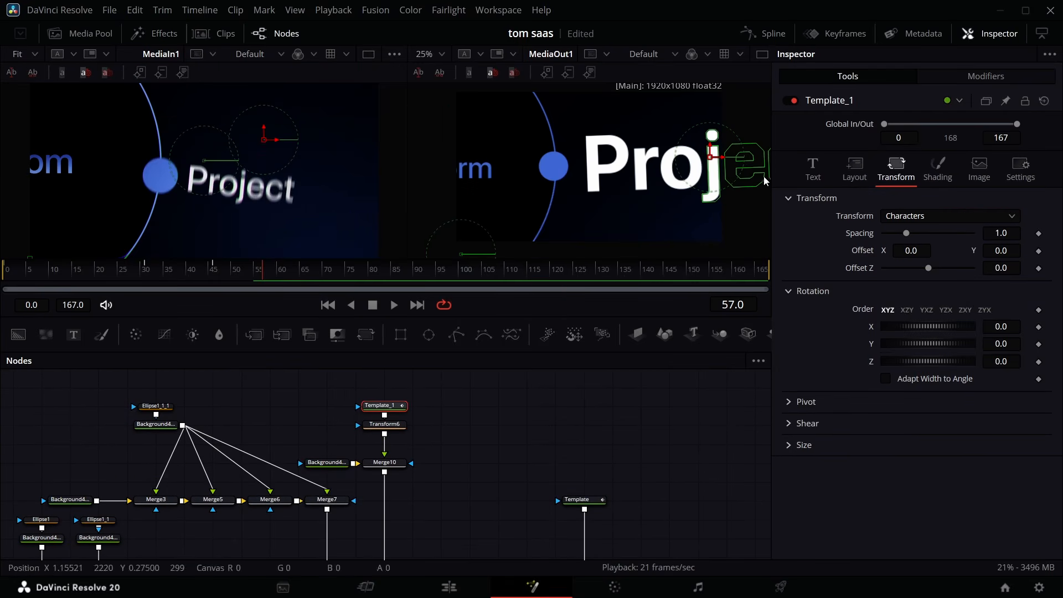
left_click(813, 169)
left_click_drag(1014, 371, 1014, 371)
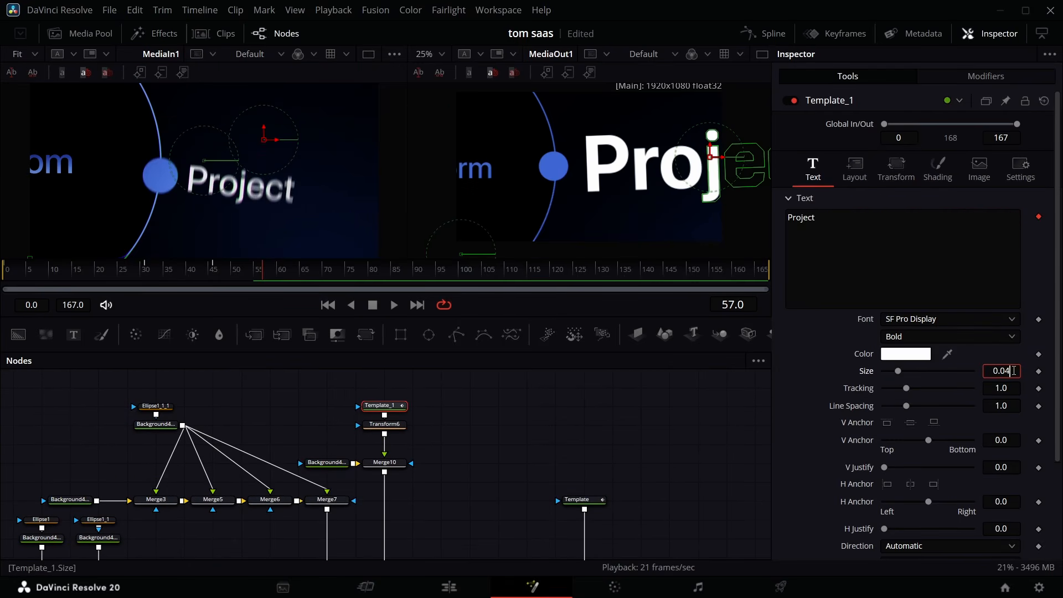
left_click(384, 424)
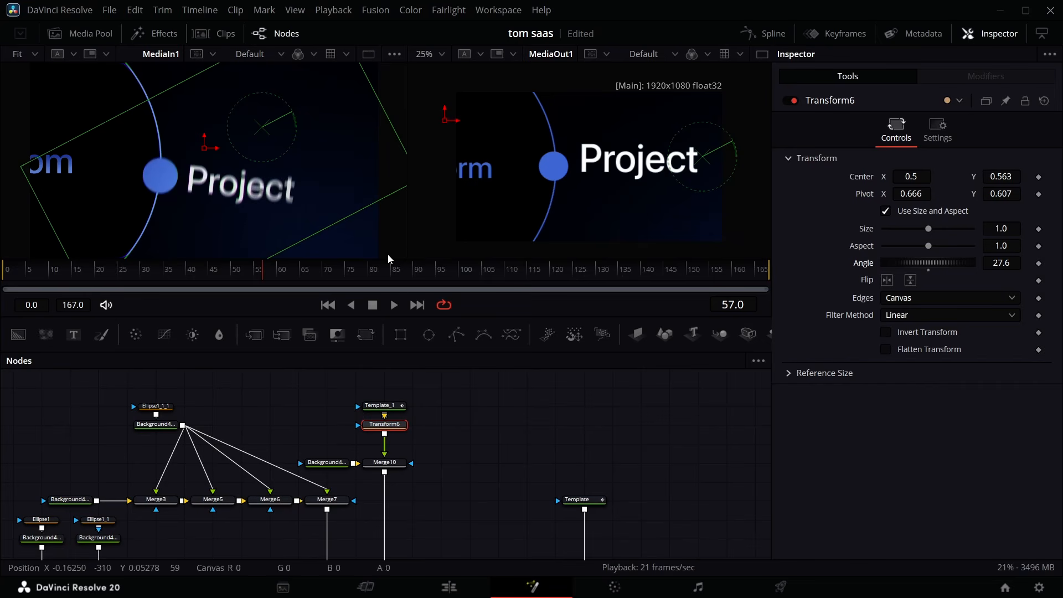
Keyframe Transform5's Angle at 0.0 on frame 50 and at -86.1 on frame 80
scroll(529, 493, "down", 3)
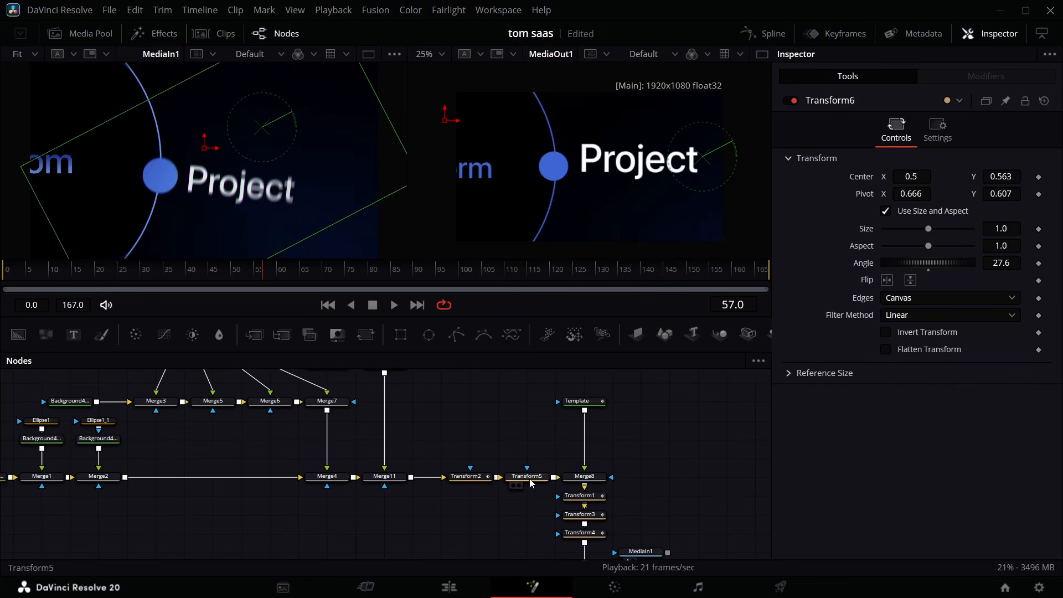
left_click(529, 479)
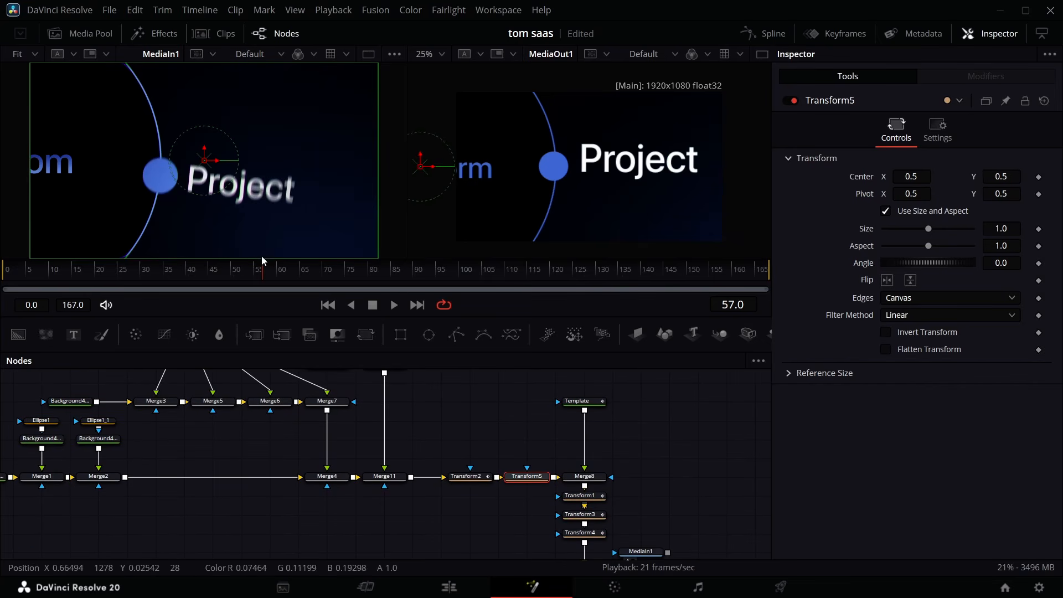
left_click(247, 267)
left_click_drag(248, 267, 232, 267)
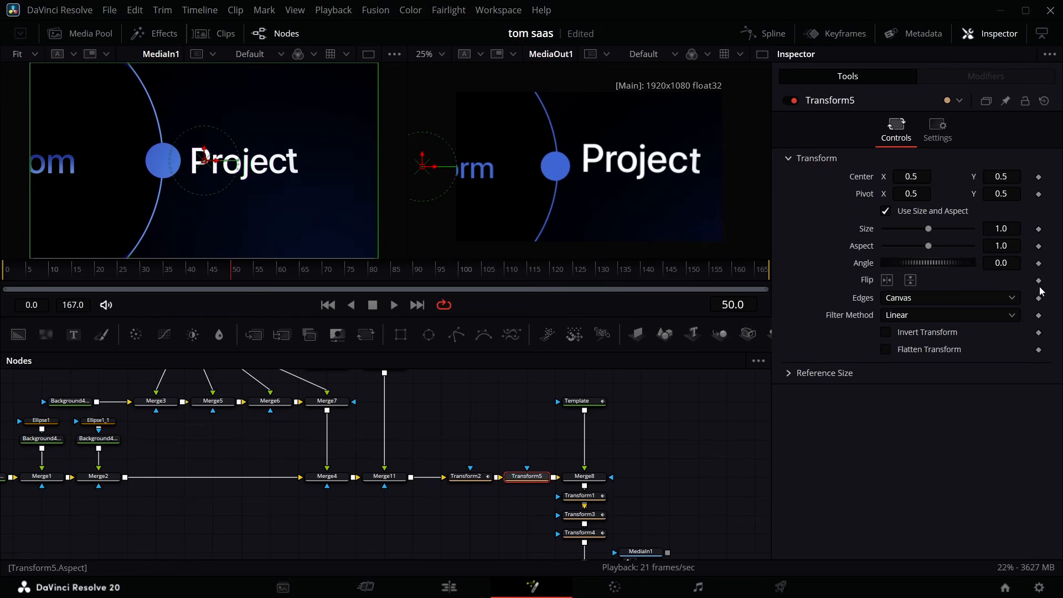
left_click(1040, 264)
left_click_drag(241, 277, 368, 281)
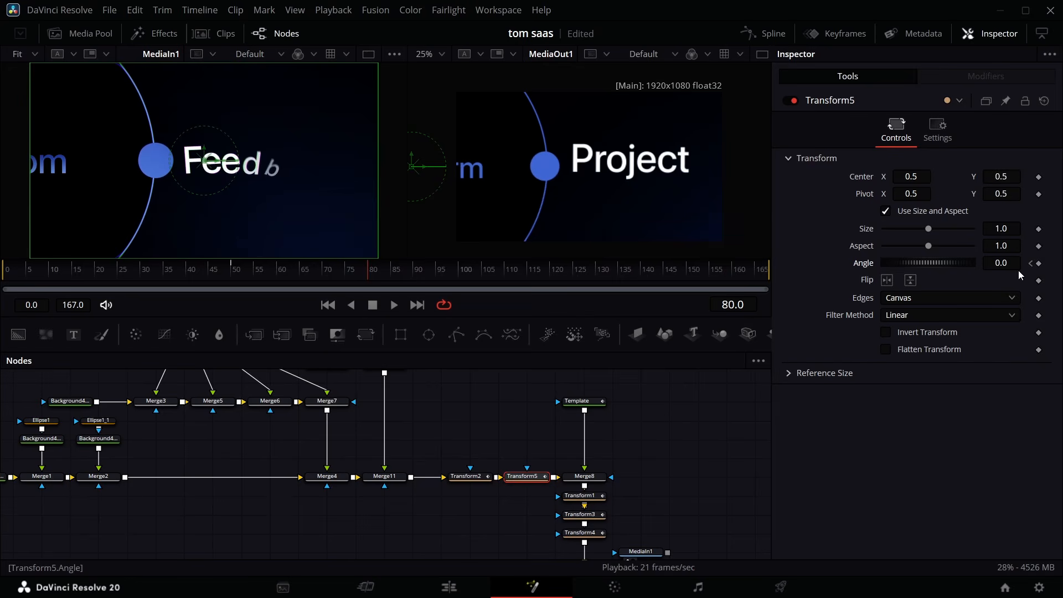
left_click_drag(938, 263, 917, 273)
Duplicate the Template_1 and Transform6 nodes together beside the originals
scroll(383, 383, "up", 4)
left_click_drag(423, 375, 386, 434)
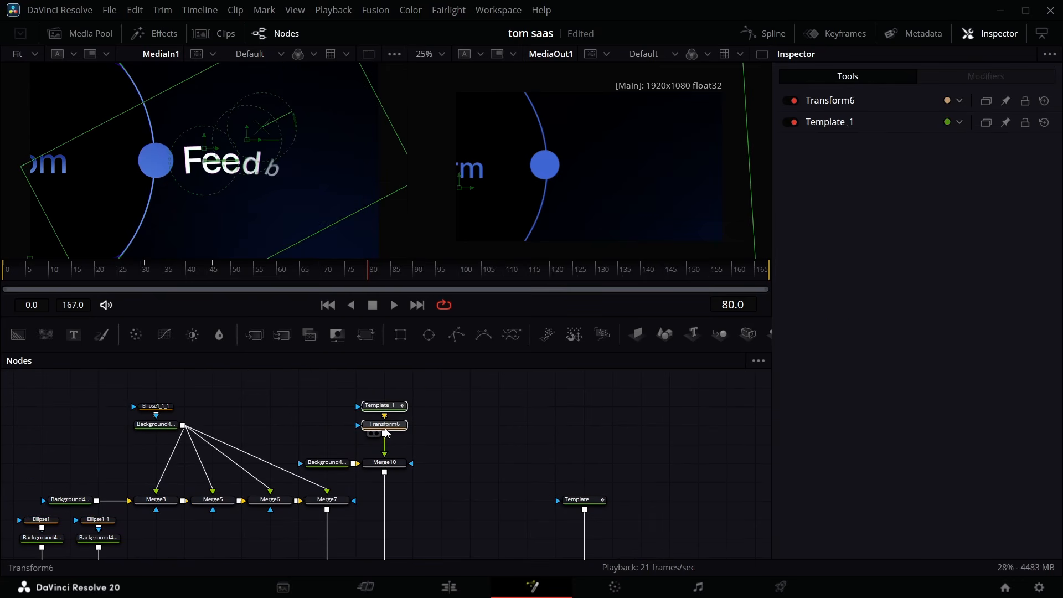
left_click(460, 419)
key("ctrl+v")
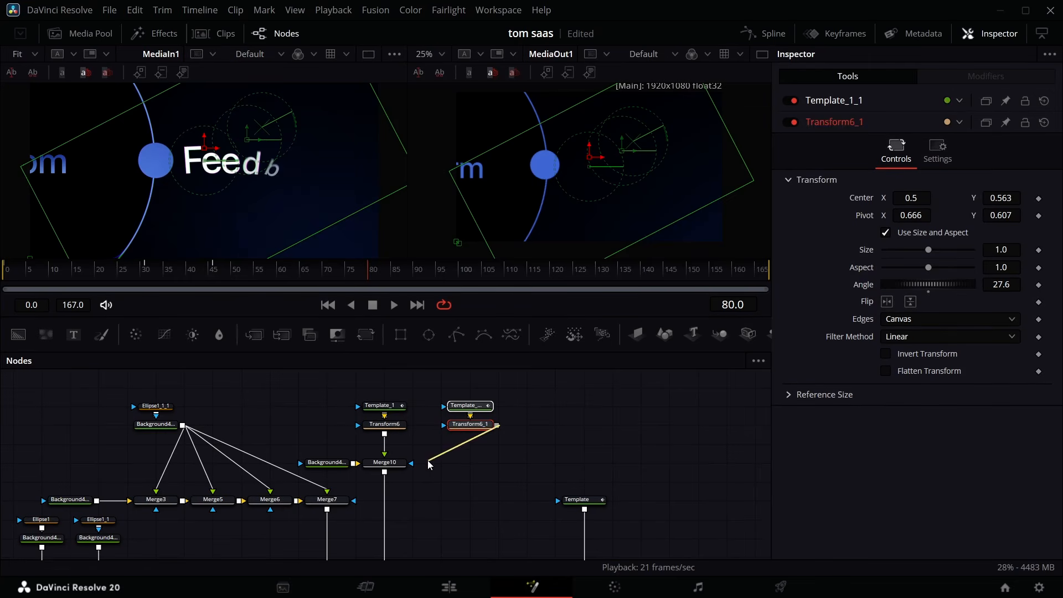
Change the copied title's text to "Feedback" and merge Transform6_1's output over Merge10's output
left_click_drag(427, 460, 455, 448)
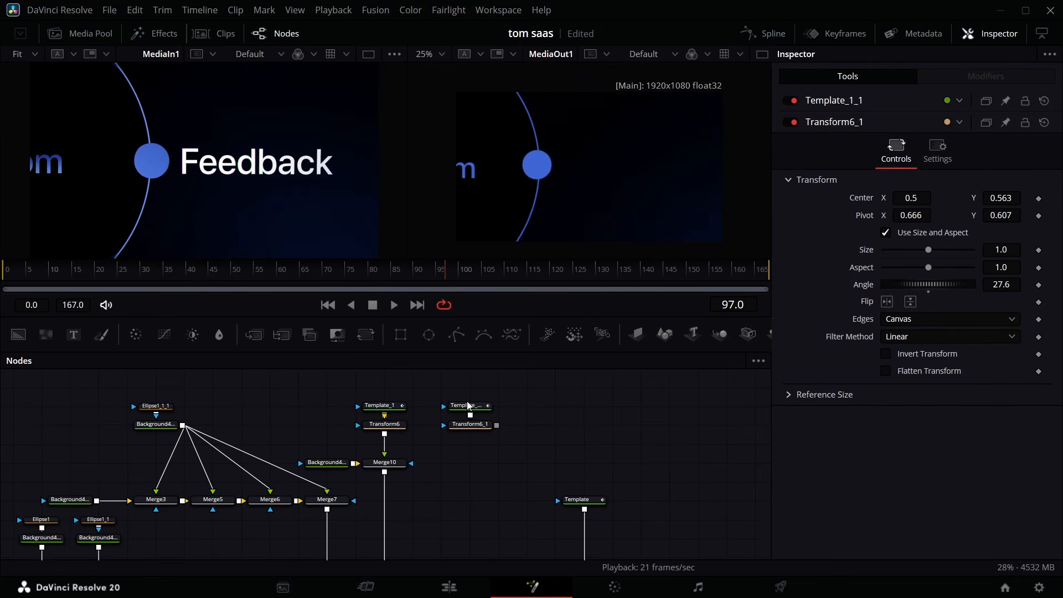
left_click(468, 406)
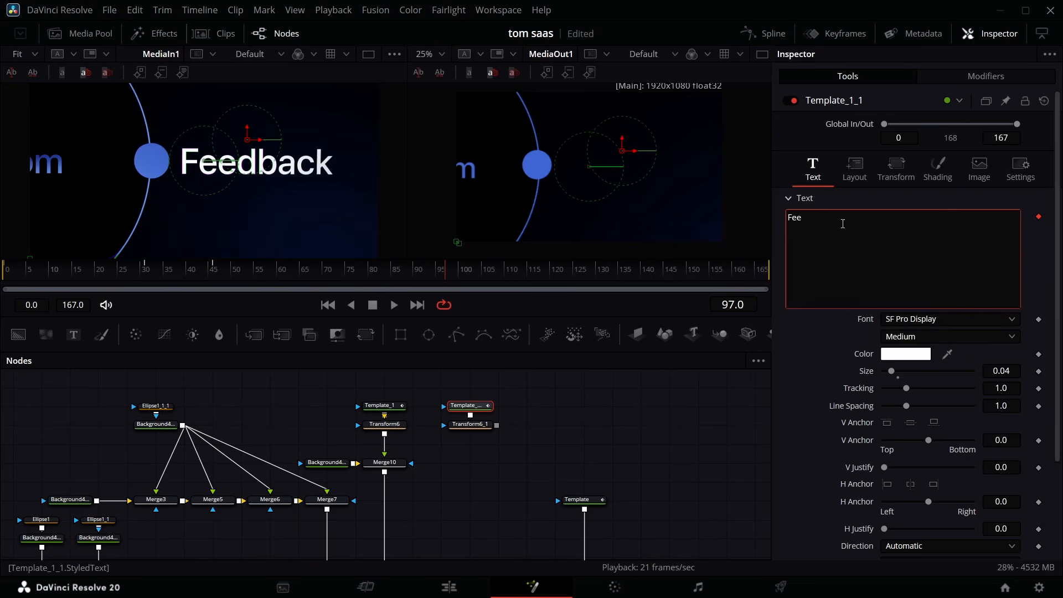
left_click_drag(495, 426, 387, 475)
Set Transform6_1's Angle to 116.4 and shift its Center to bring the Feedback title into view beside the dot
left_click(470, 425)
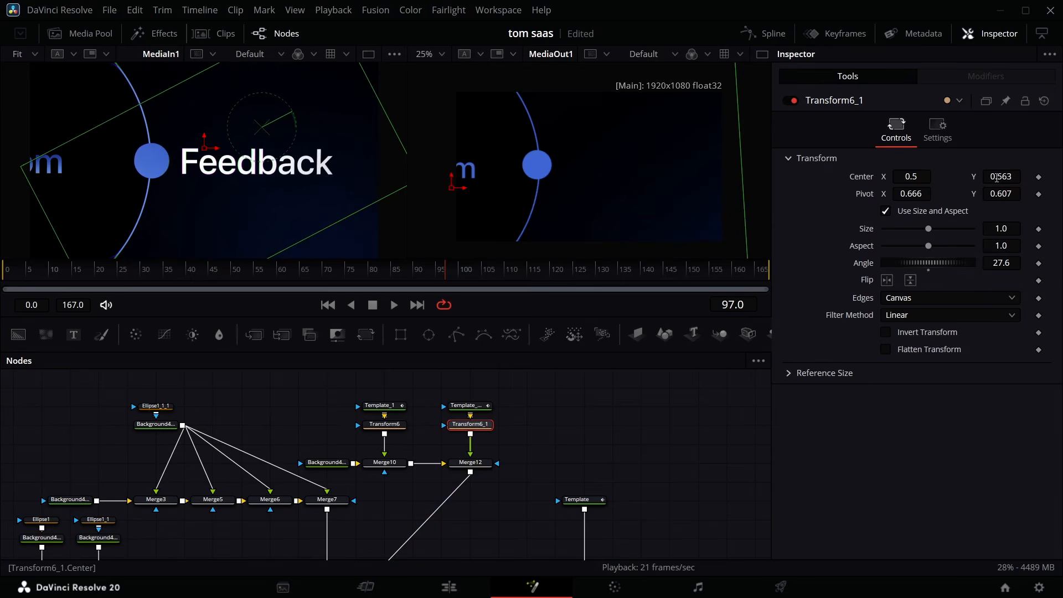
left_click_drag(996, 178, 1012, 177)
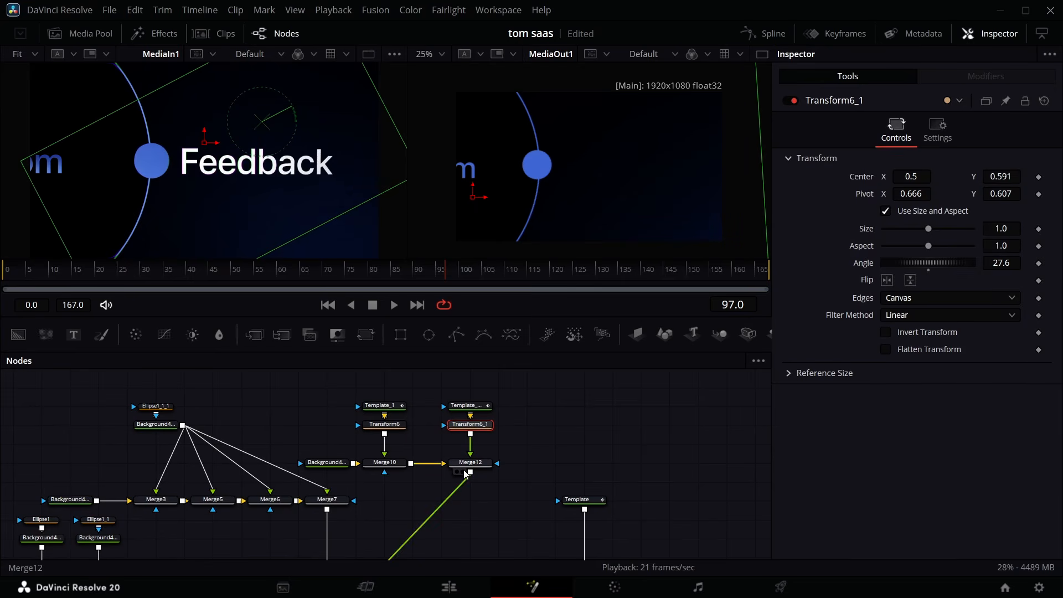
scroll(421, 482, "down", 3)
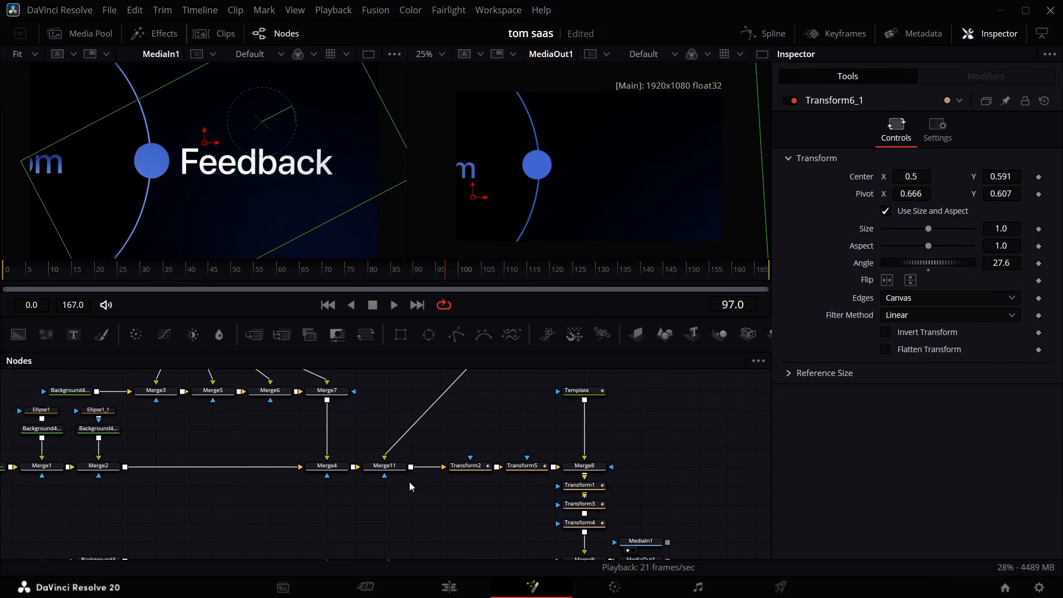
left_click(376, 475)
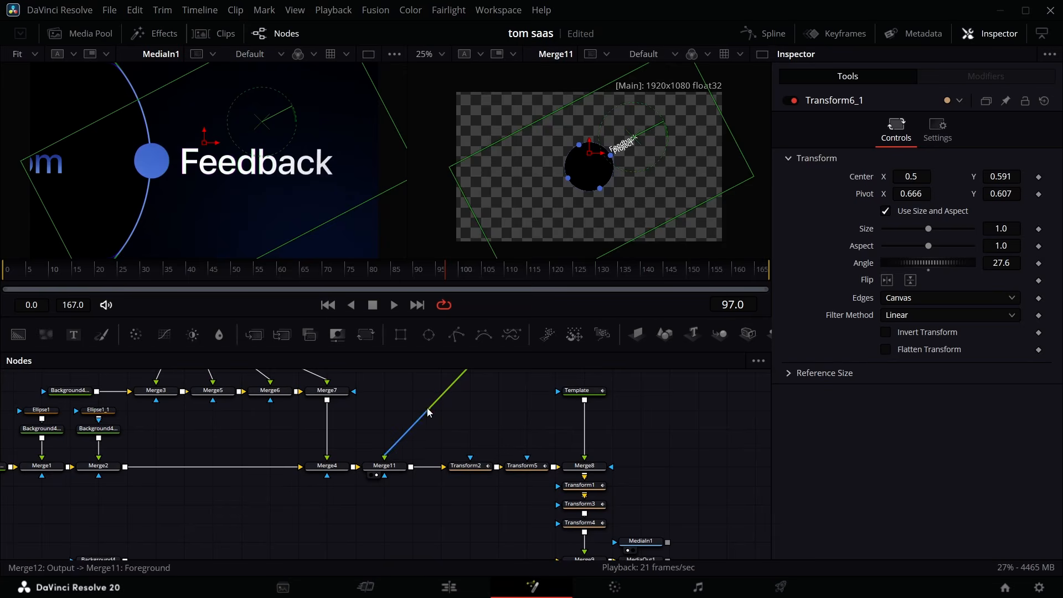
left_click_drag(205, 142, 166, 131)
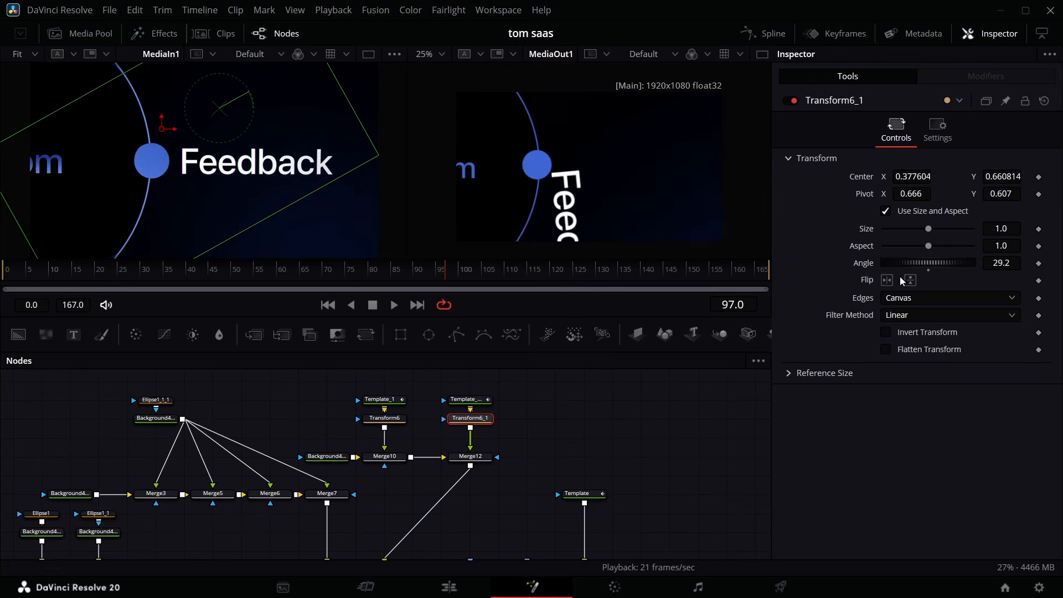
left_click_drag(990, 260, 1029, 260)
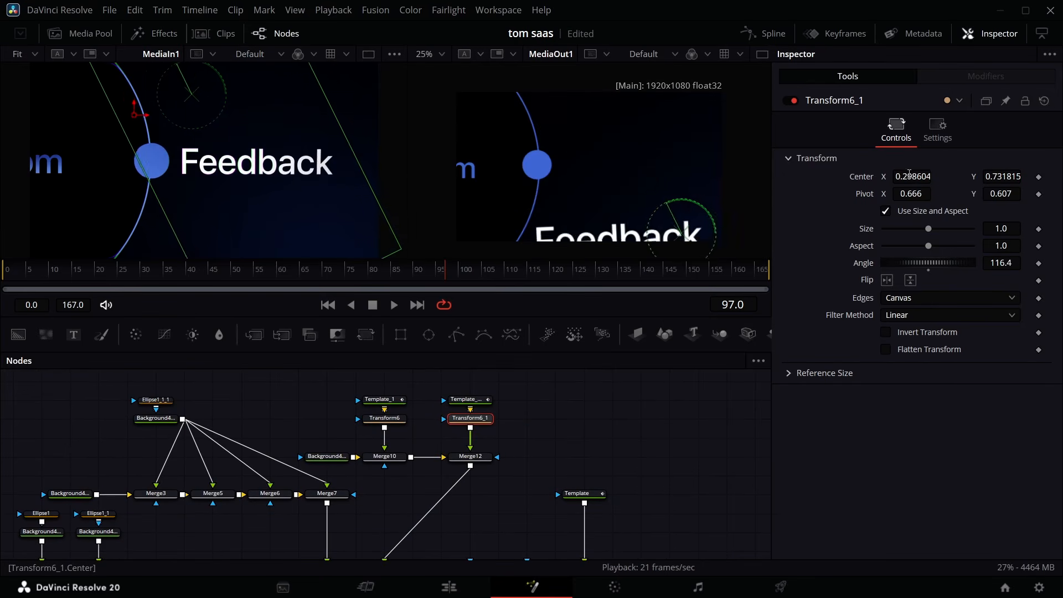
Set the Feedback title's text Size to 0.0305 and its layout Center X to 0.604
left_click(465, 399)
left_click_drag(1002, 370, 980, 370)
left_click(854, 169)
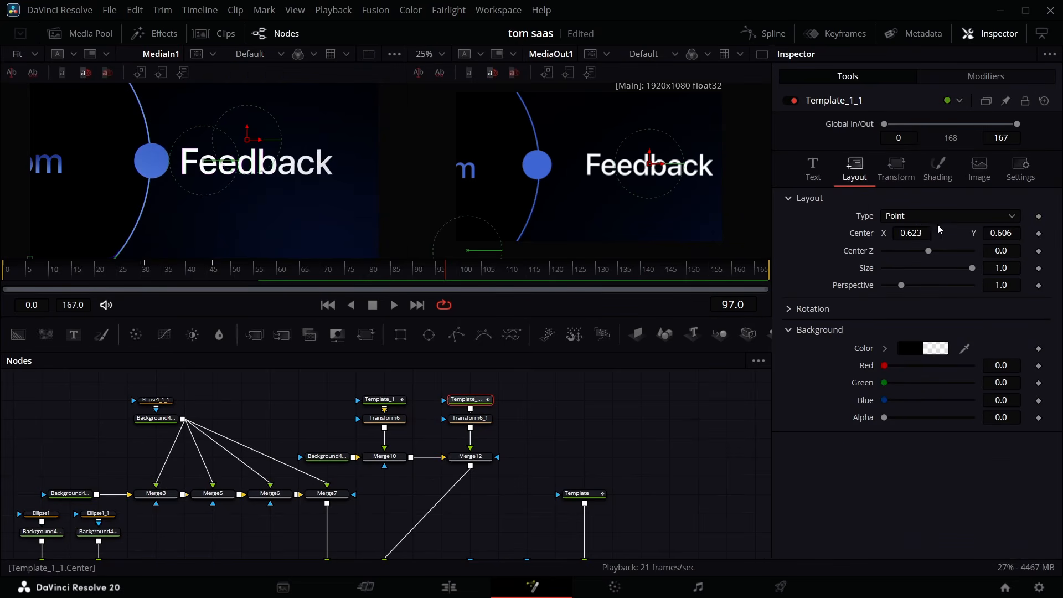
left_click_drag(917, 233, 906, 233)
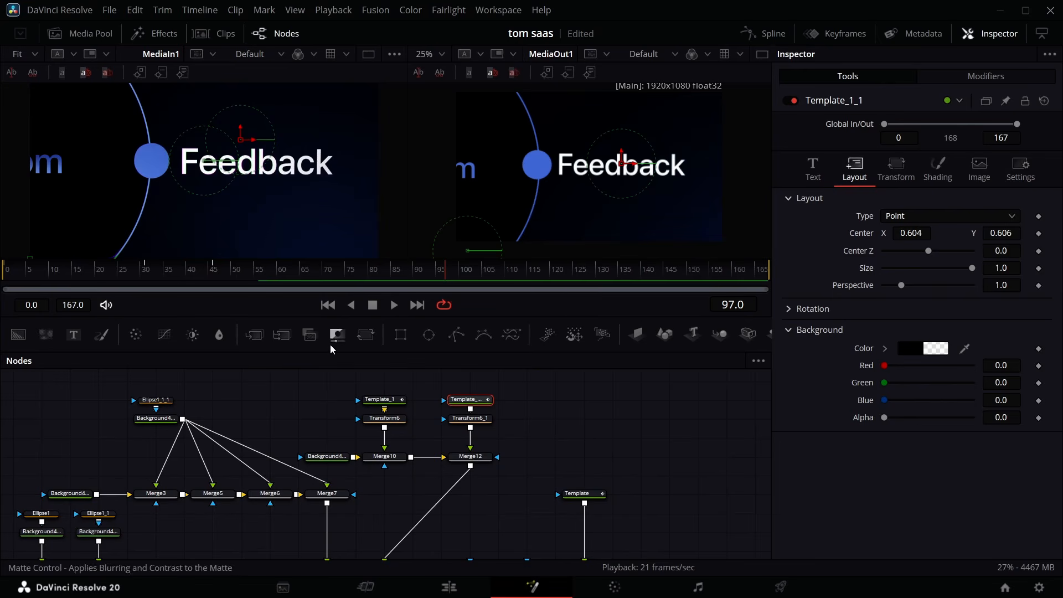
Shift all of Template_1_1's letter animation keyframes so that the Feedback title starts animating at frame 72
left_click_drag(439, 276, 335, 280)
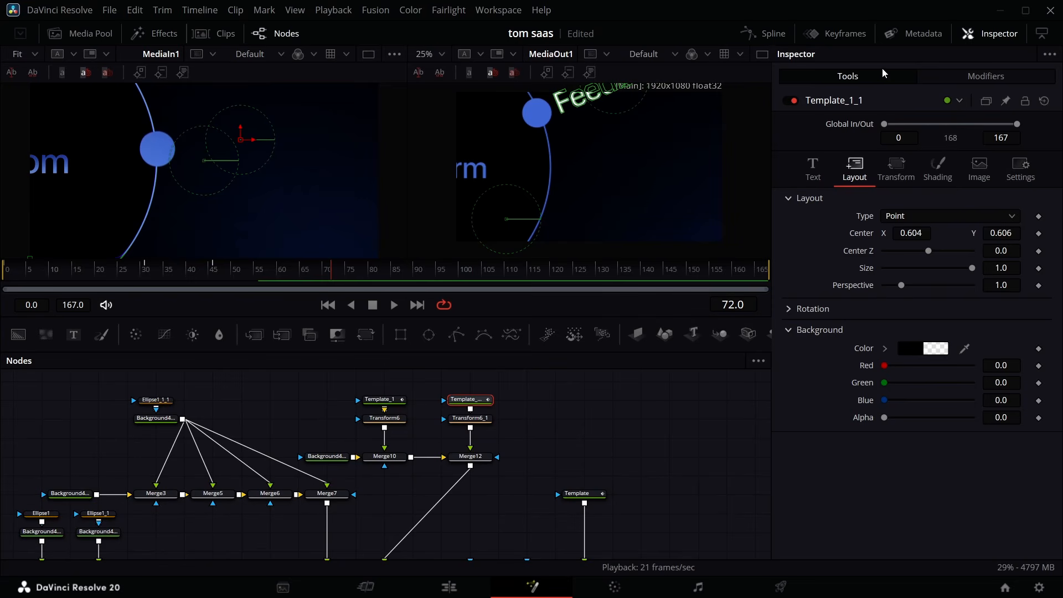
left_click(839, 36)
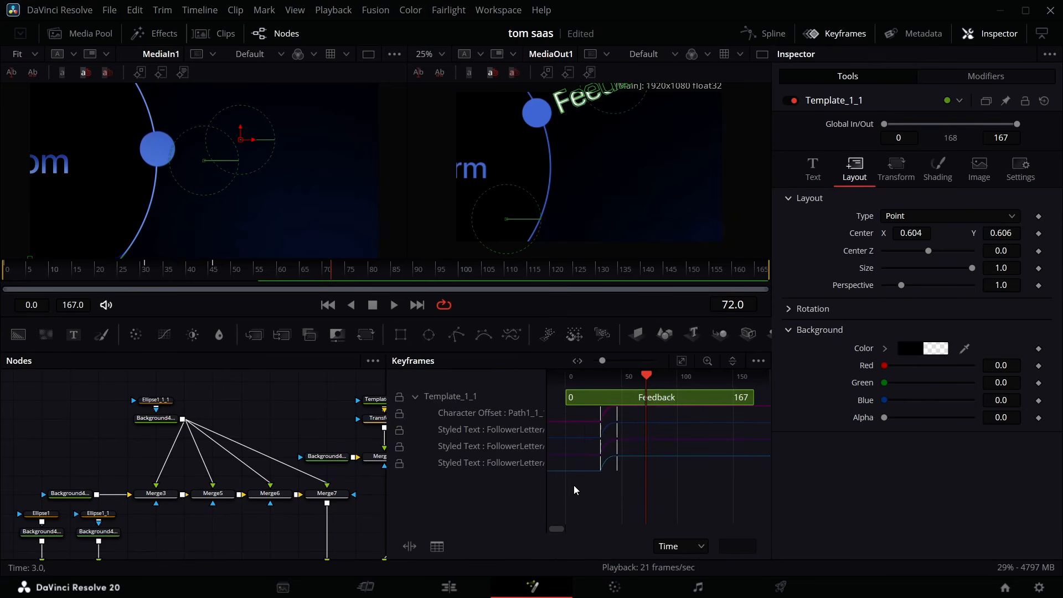
left_click_drag(582, 407, 583, 407)
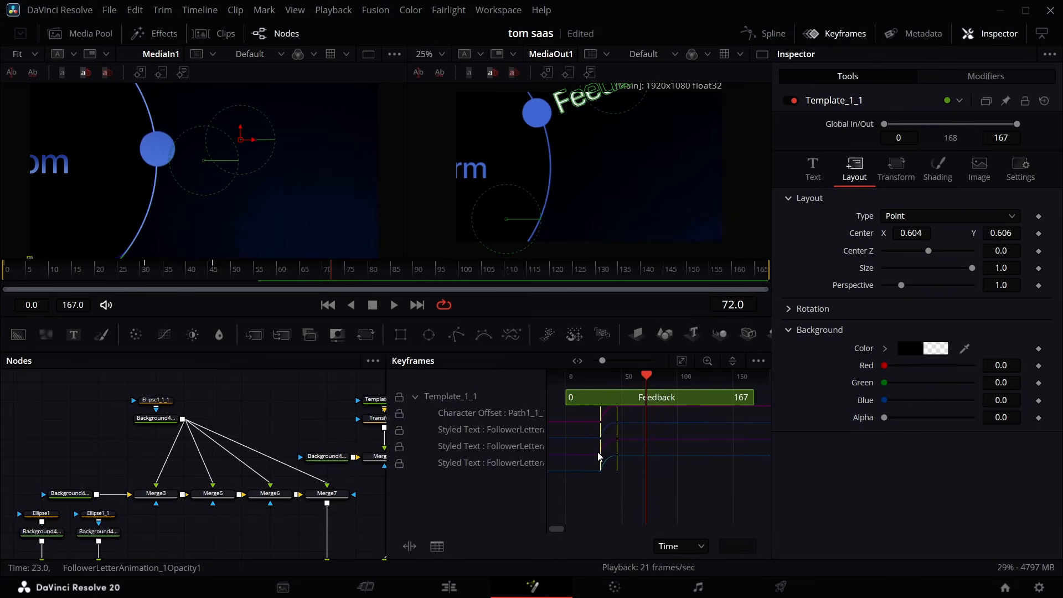
left_click_drag(599, 457, 642, 462)
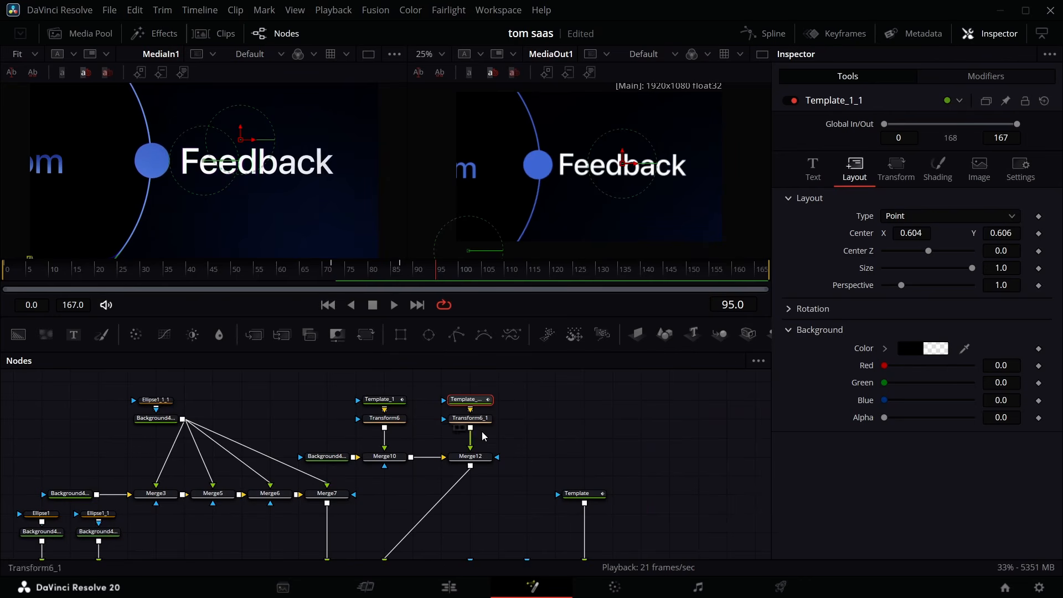
Keyframe Transform5's Angle at -86.1 on frame 95 and at -184.0 on frame 130
scroll(566, 478, "down", 3)
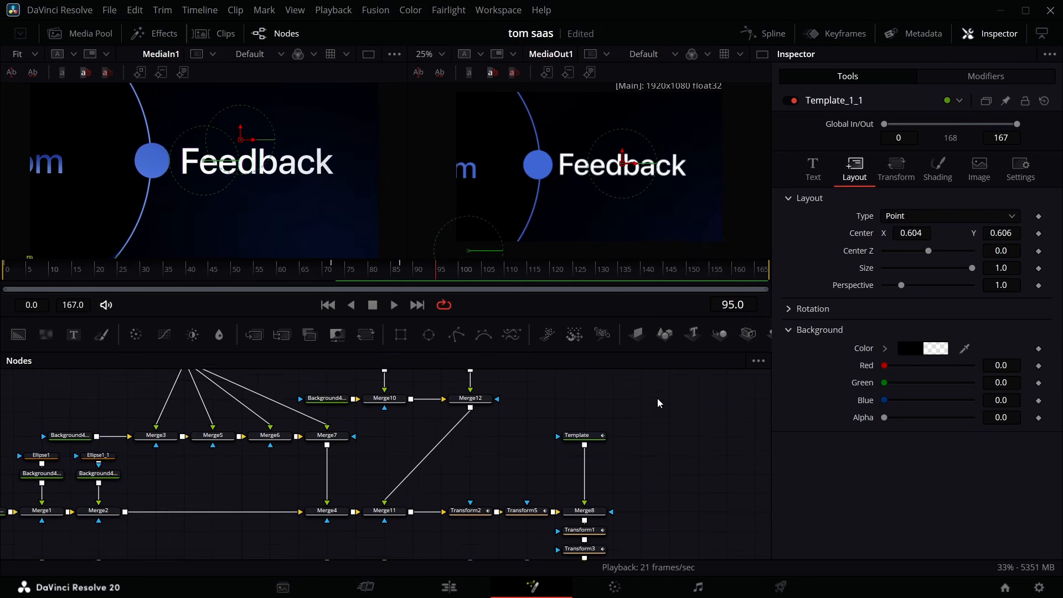
left_click(524, 480)
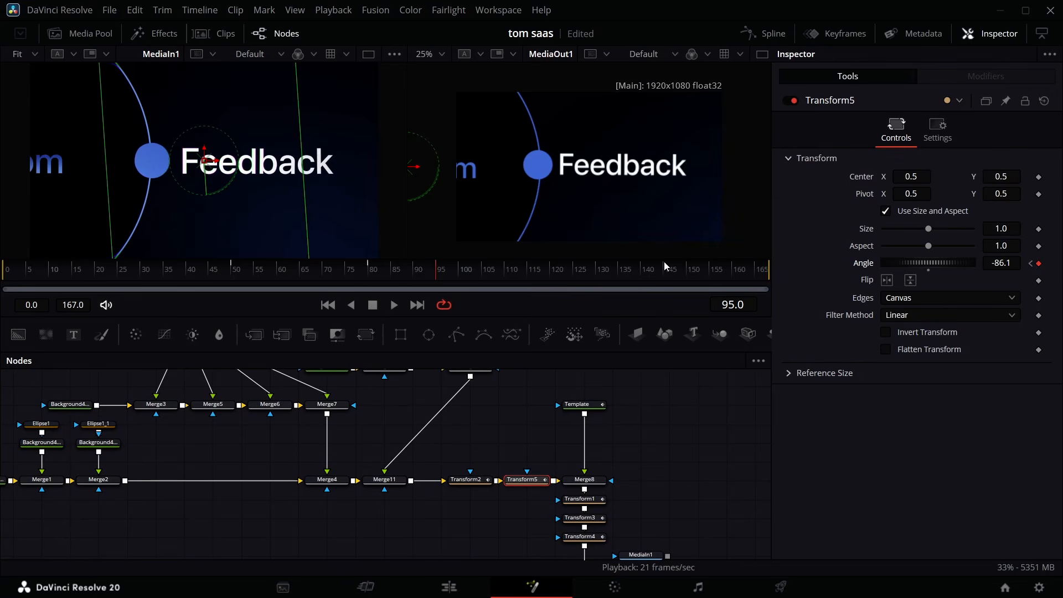
left_click_drag(448, 278, 597, 285)
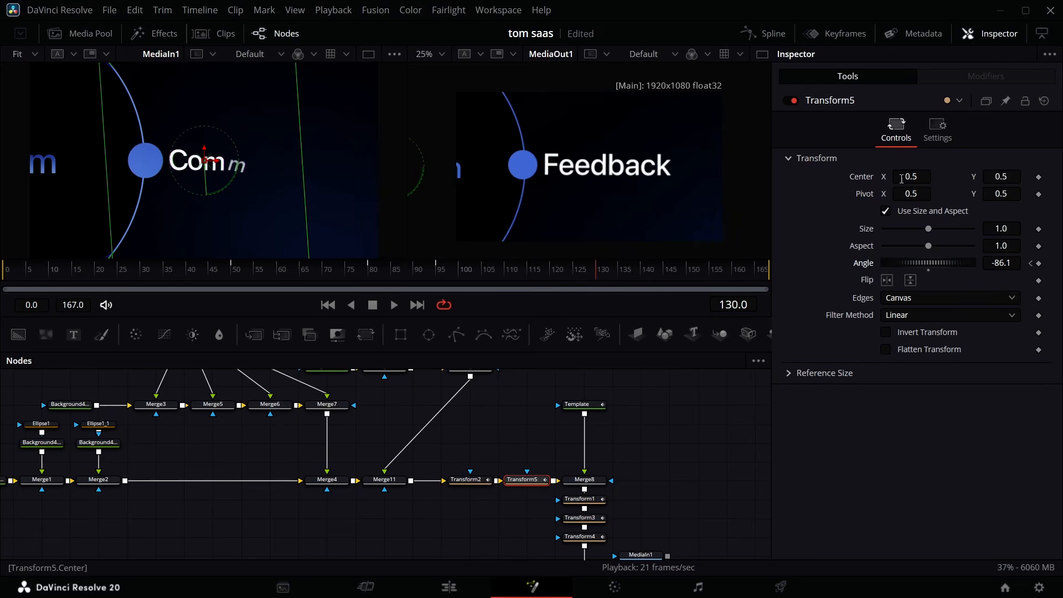
left_click_drag(992, 260, 938, 260)
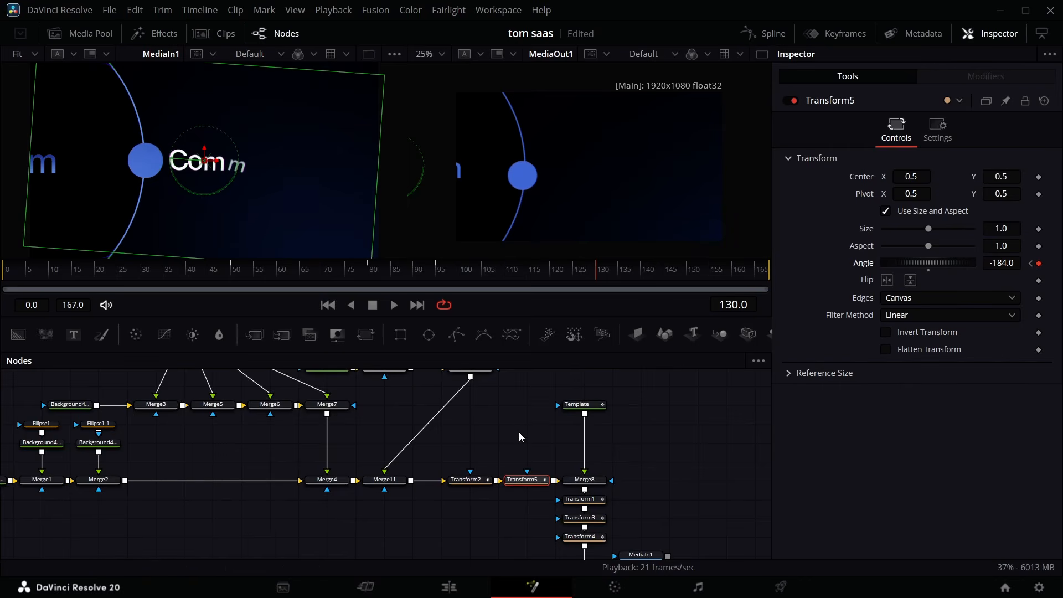
Duplicate Template_1_1 beside the original and insert a Transform node after the copy, which is shown in the second viewer
scroll(519, 438, "up", 5)
left_click(480, 458)
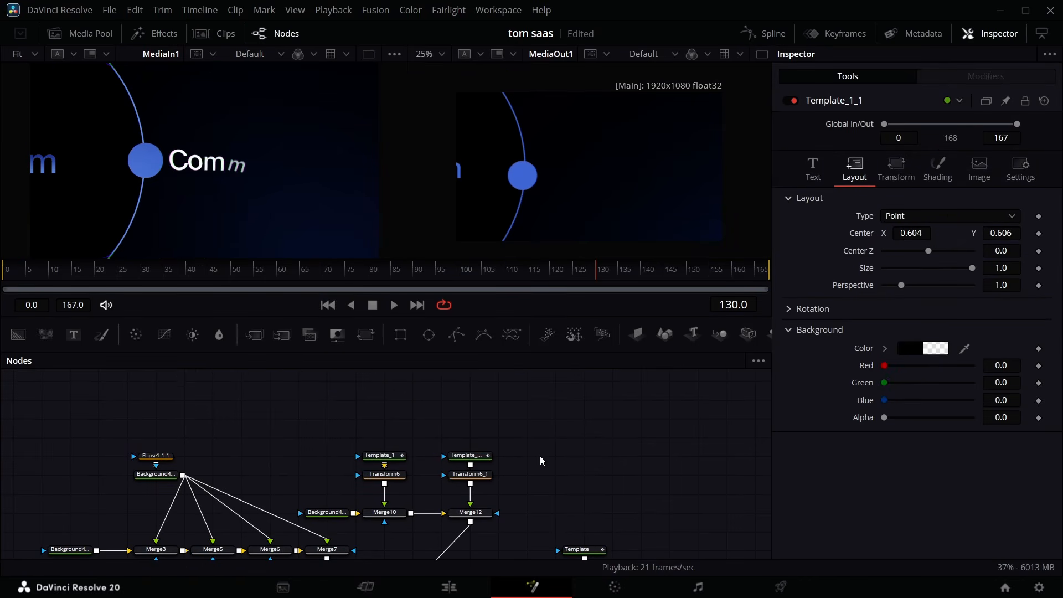
key("ctrl+v")
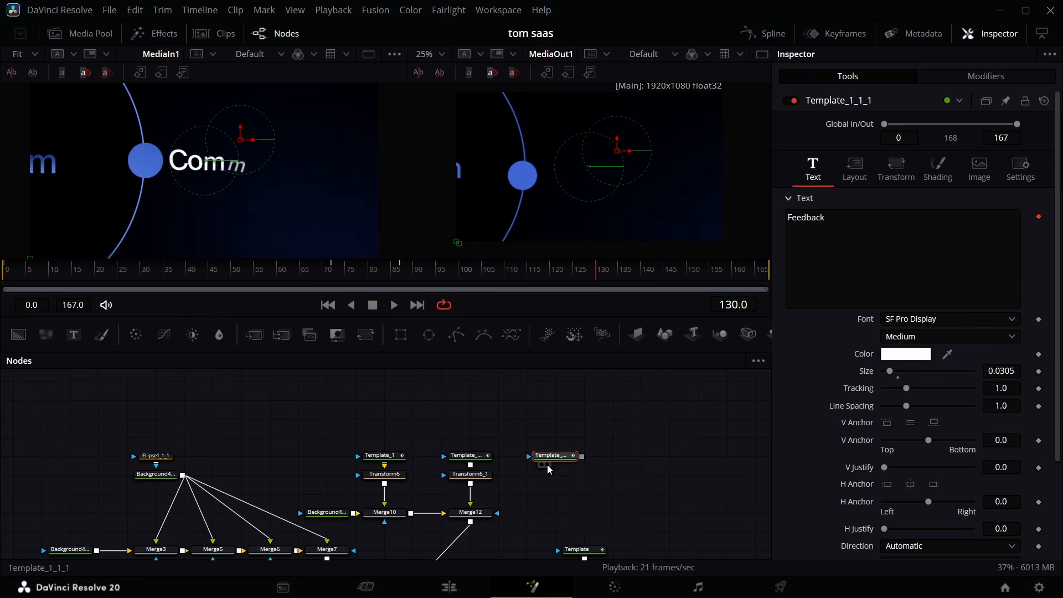
left_click(549, 467)
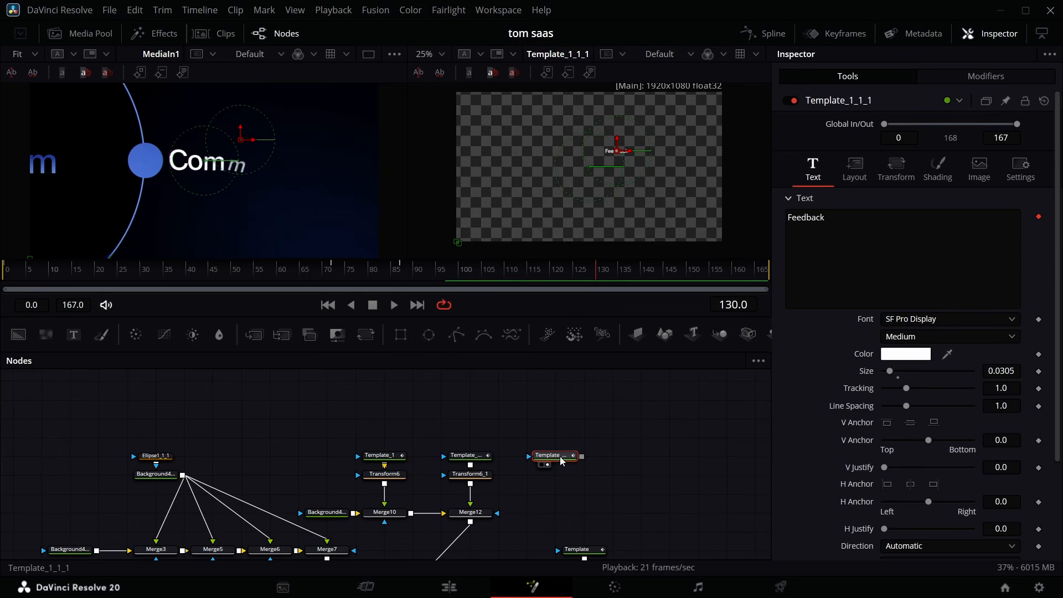
left_click(360, 334)
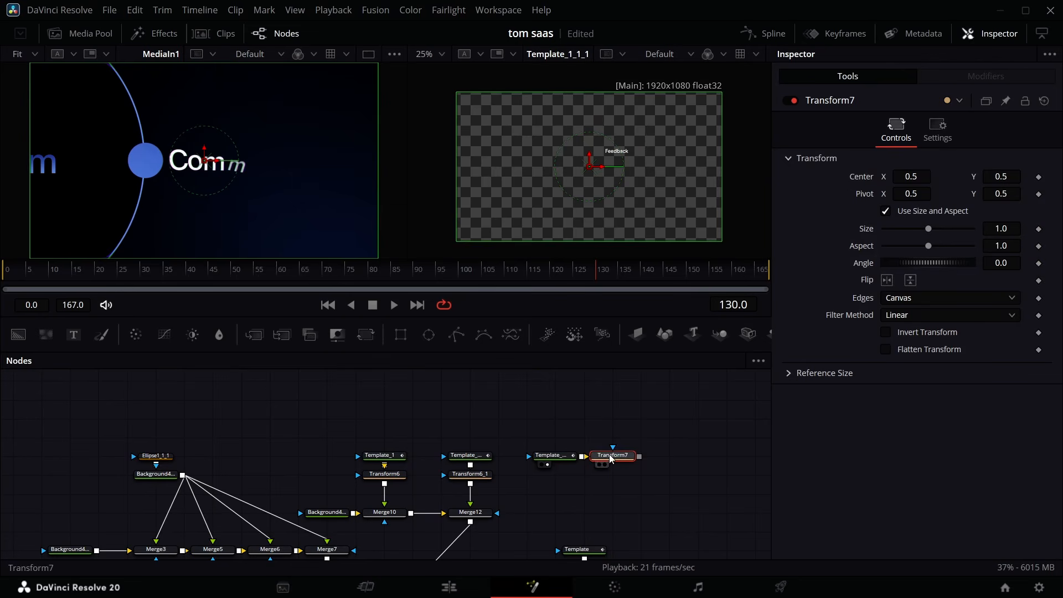
Merge the Transform7 title branch over Merge12, and adjust its Center, with X at 0.407, and its Angle to place the title upright beside the dot
left_click_drag(563, 490, 564, 471)
left_click_drag(583, 475, 471, 522)
left_click(571, 420)
left_click_drag(911, 176, 886, 177)
left_click_drag(1001, 263, 941, 263)
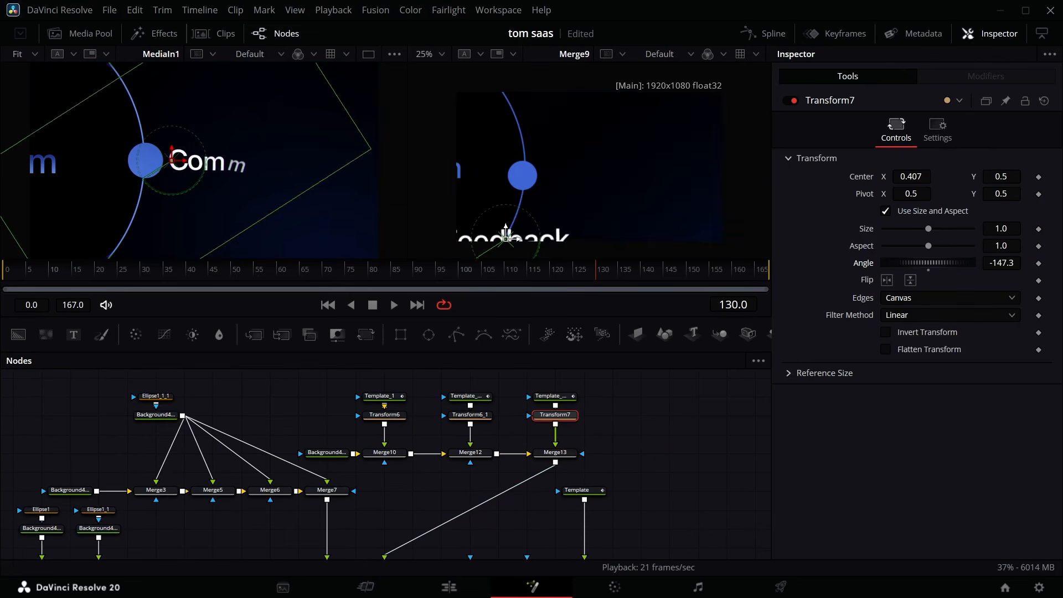
left_click_drag(1001, 177, 974, 177)
left_click_drag(1001, 263, 1019, 230)
Change the duplicated title's text to "Communication" and set its Size to 0.0235
left_click(553, 397)
left_click(854, 169)
left_click_drag(595, 275, 682, 274)
left_click(813, 168)
left_click(908, 236)
type("Communication")
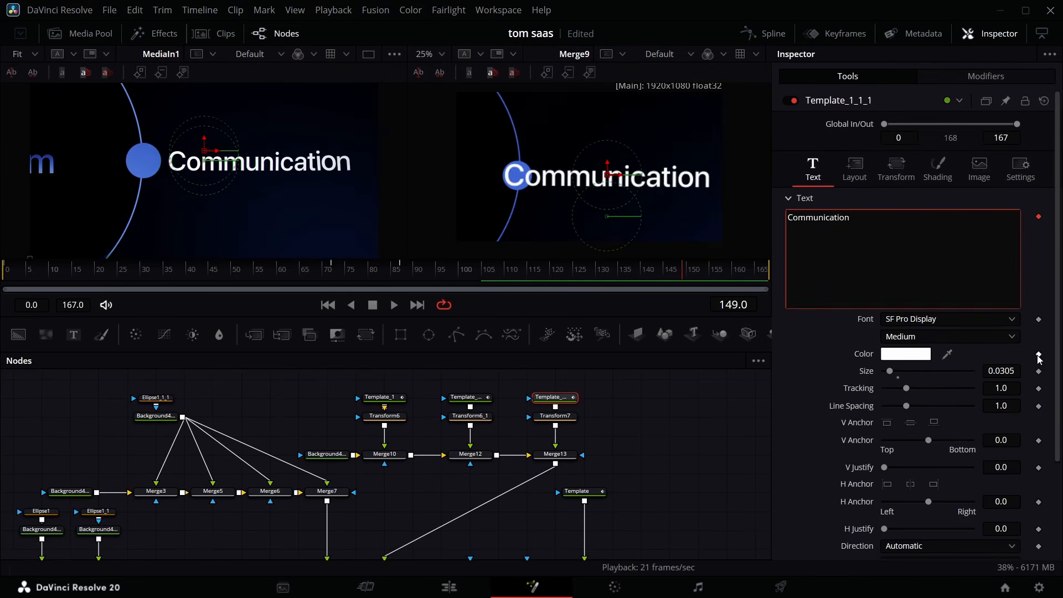
left_click_drag(1001, 371, 986, 371)
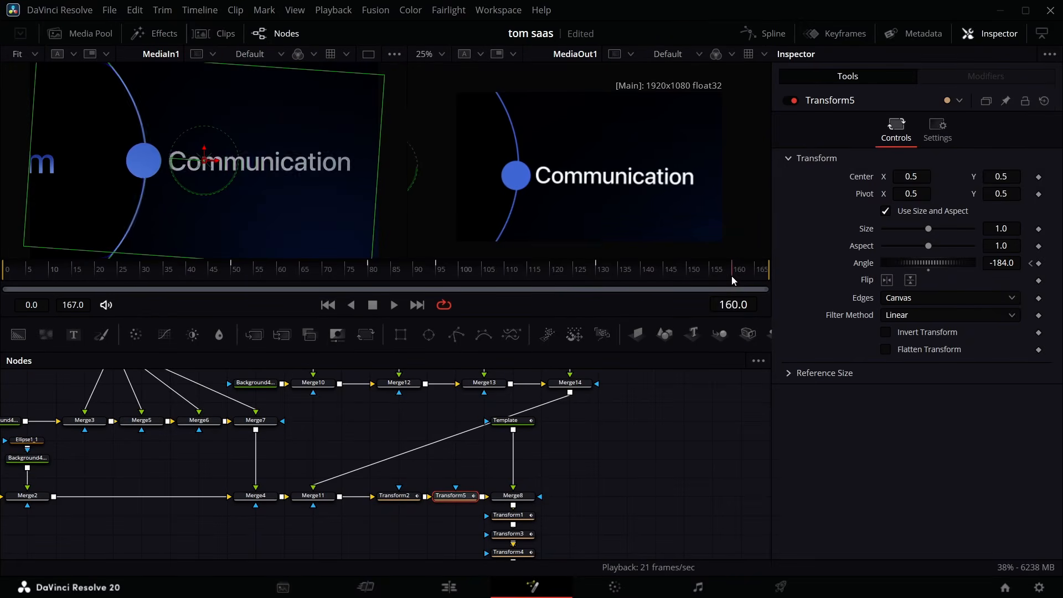
Curve Transform5's Angle spline so both rotations start fast and slow down gradually into their end keyframes
left_click_drag(732, 276, 597, 274)
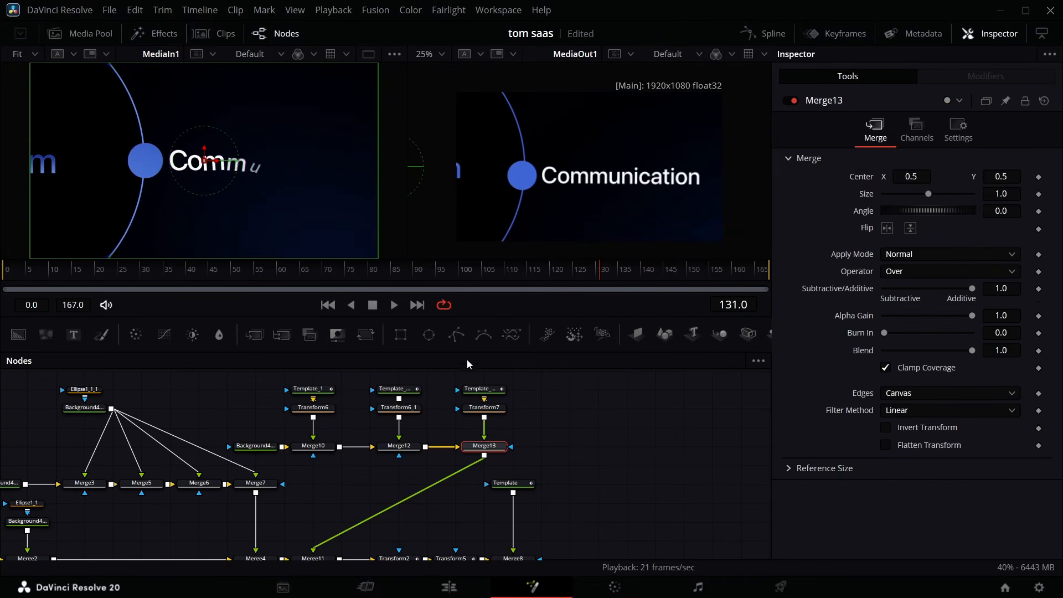
left_click_drag(594, 270, 258, 273)
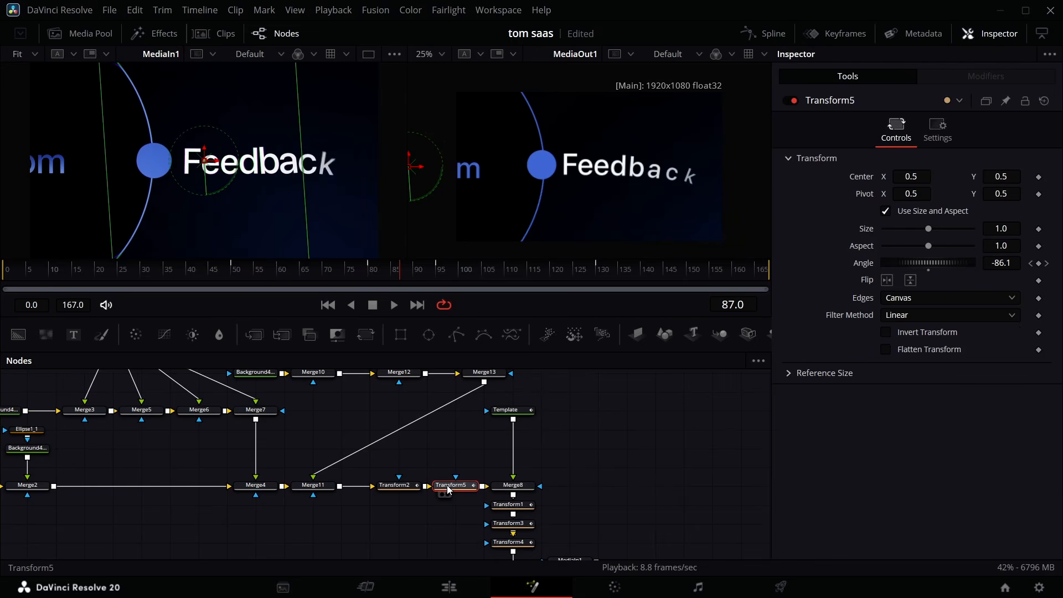
left_click(775, 35)
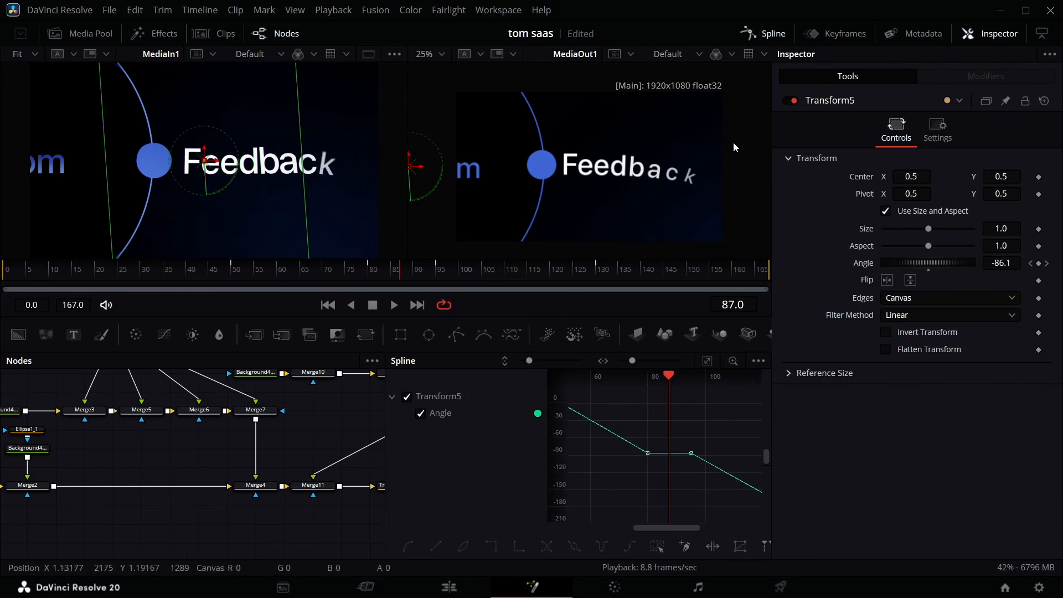
right_click(687, 368)
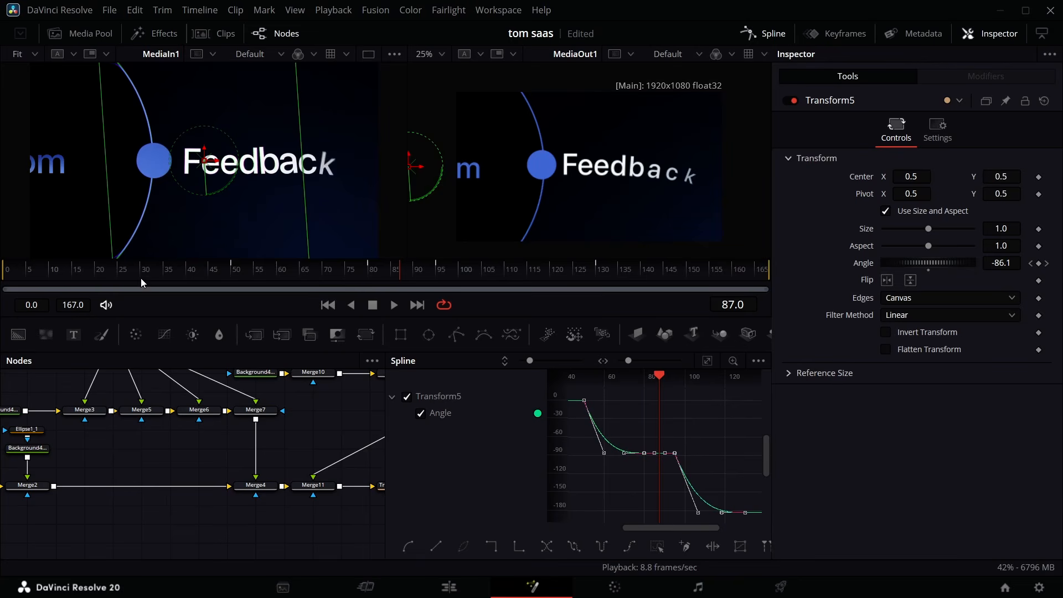
Play the composition from near its start to compare the eased rotation with the reference clip
left_click(40, 272)
key("space")
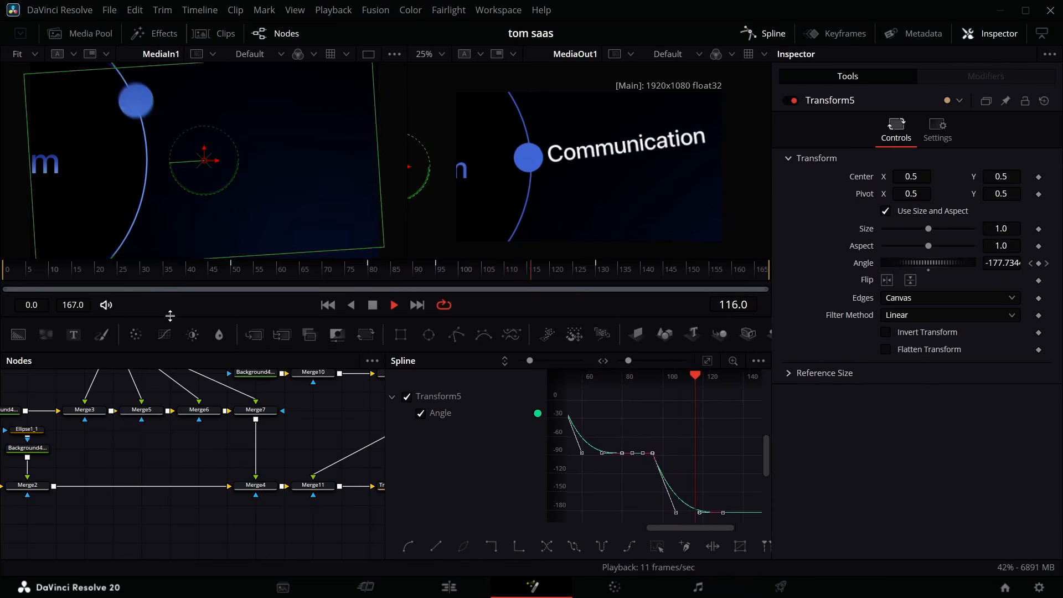
key("space")
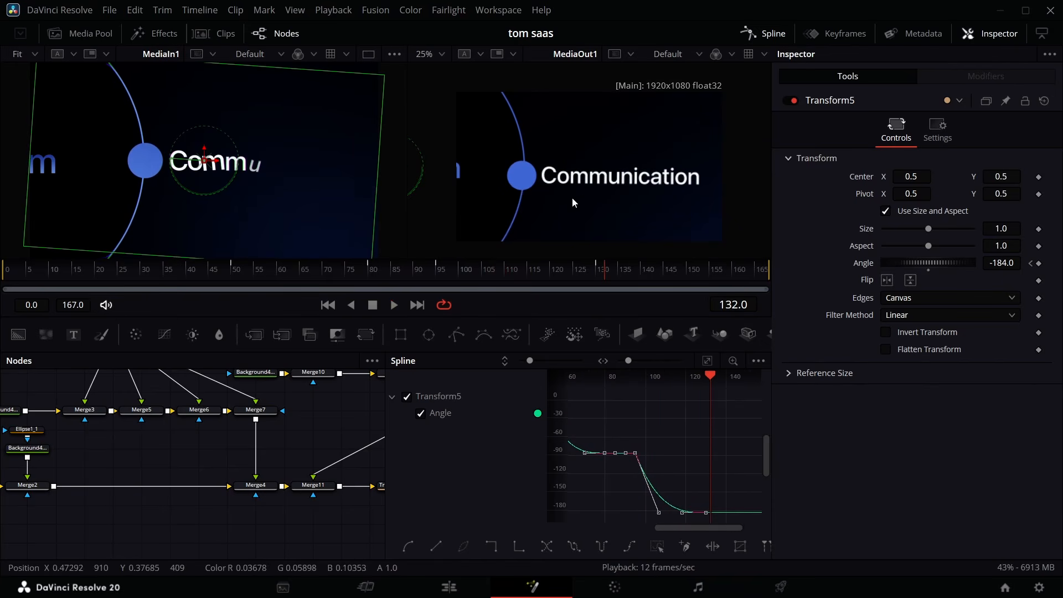
Shift all of Template_1_1_1's letter animation keyframes so that the Communication title starts animating at frame 123
left_click_drag(601, 274, 564, 271)
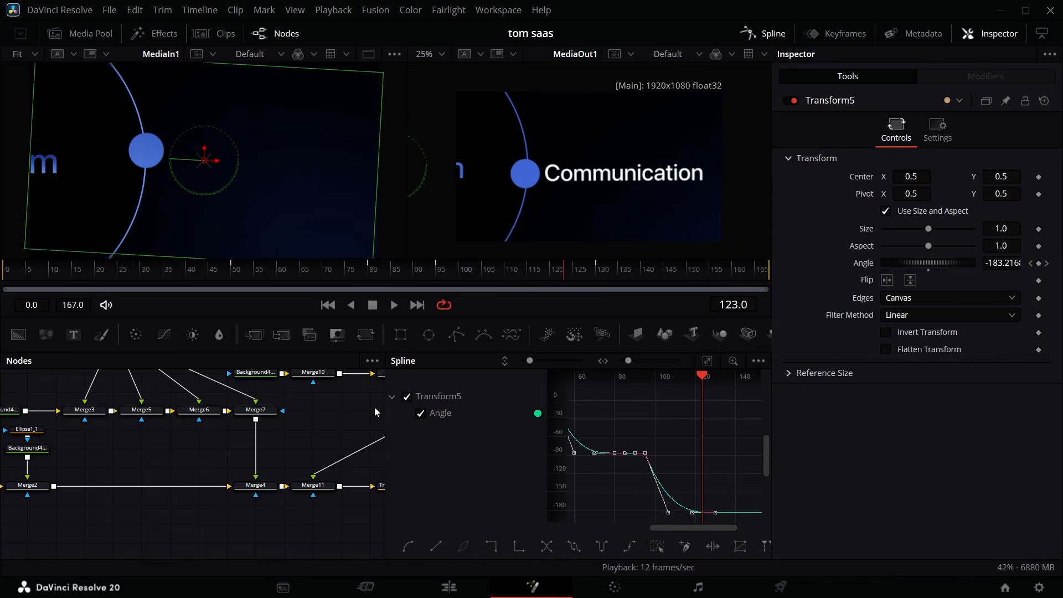
scroll(374, 411, "up", 4)
scroll(370, 417, "right", 10)
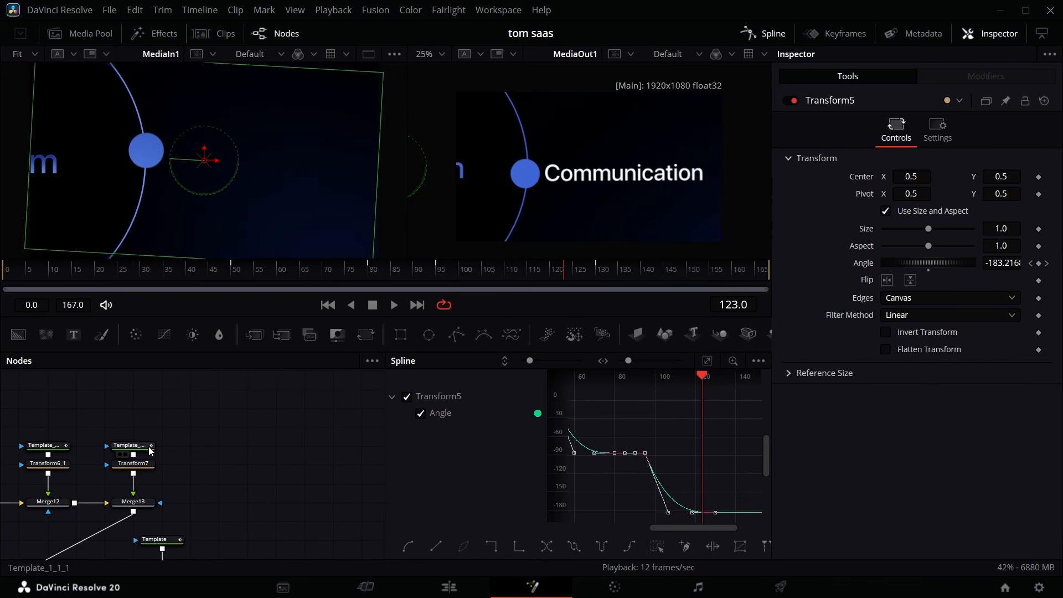
left_click(150, 450)
left_click(812, 35)
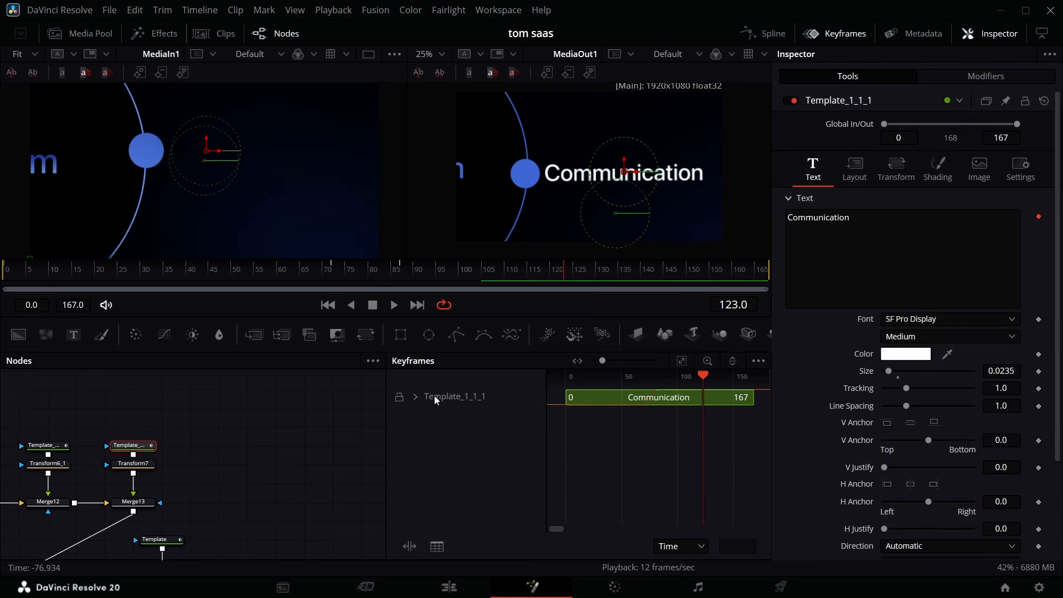
left_click(412, 396)
left_click_drag(637, 425, 702, 427)
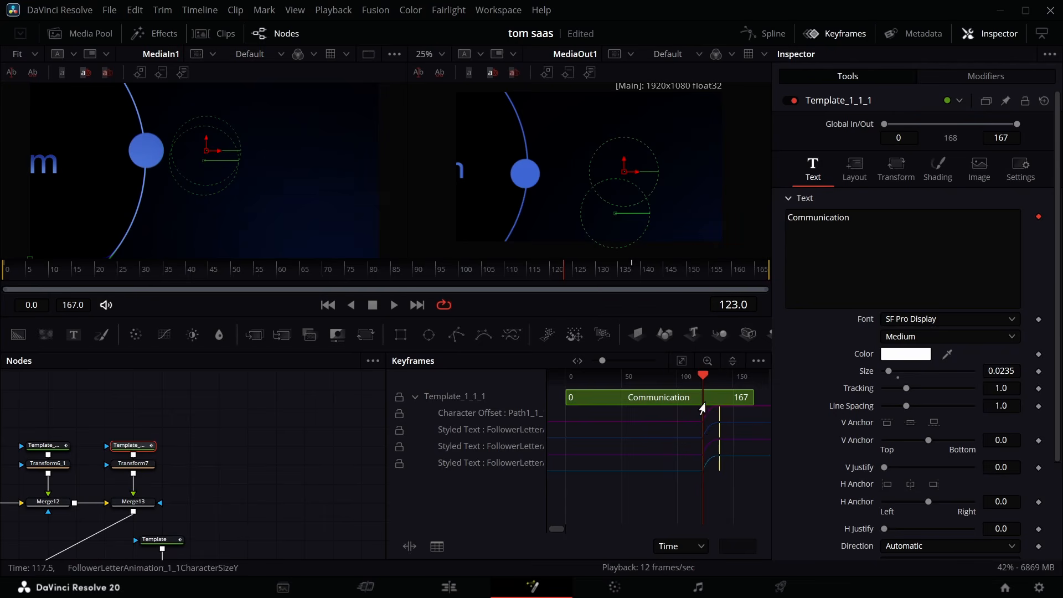
left_click(845, 35)
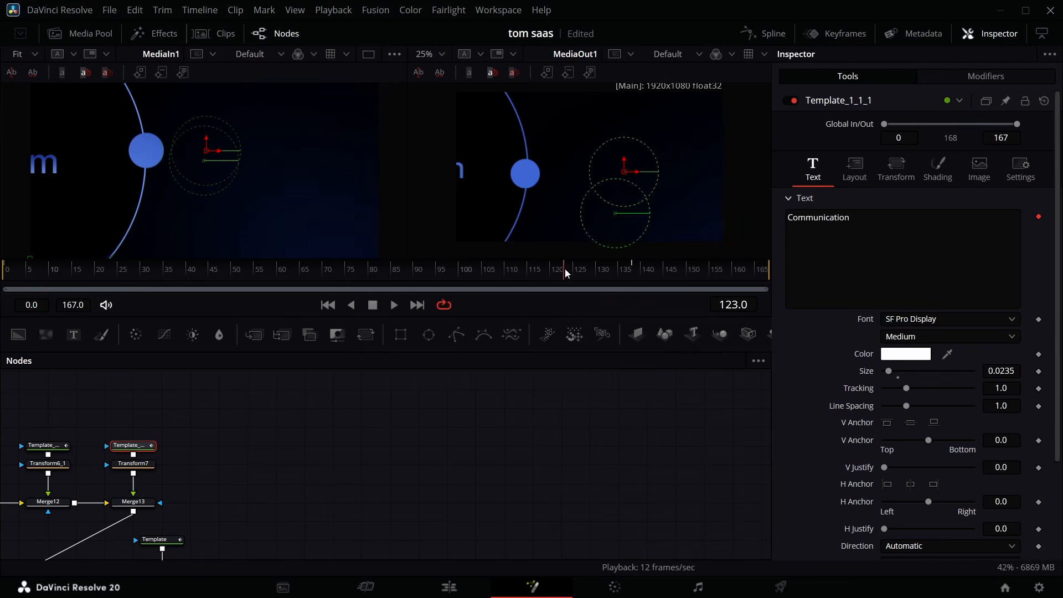
Review the Communication title's animation and play the edit timeline from near its beginning on the Edit page
left_click_drag(565, 268, 742, 289)
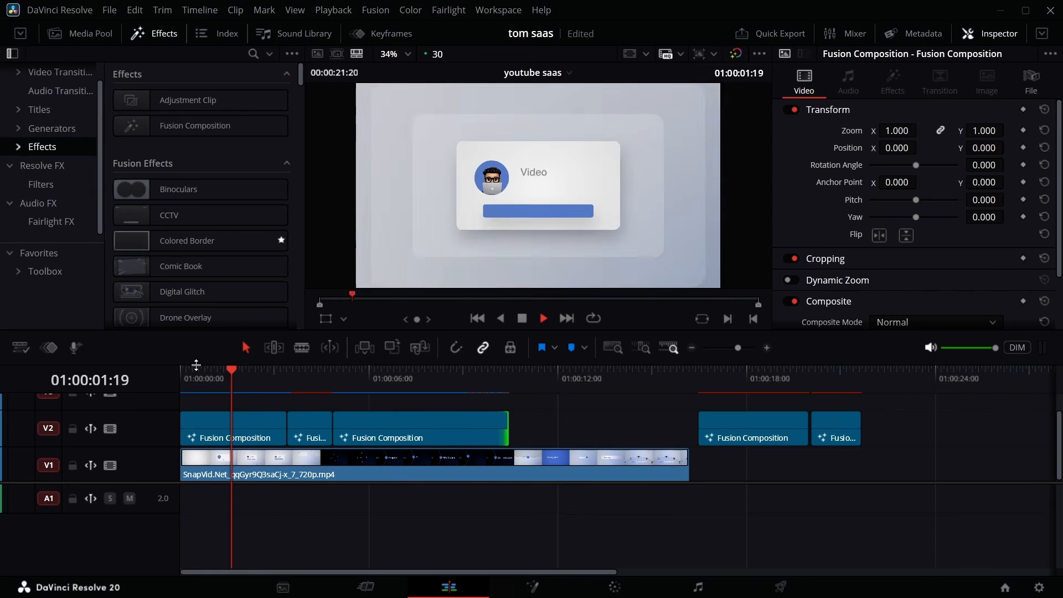
left_click(191, 367)
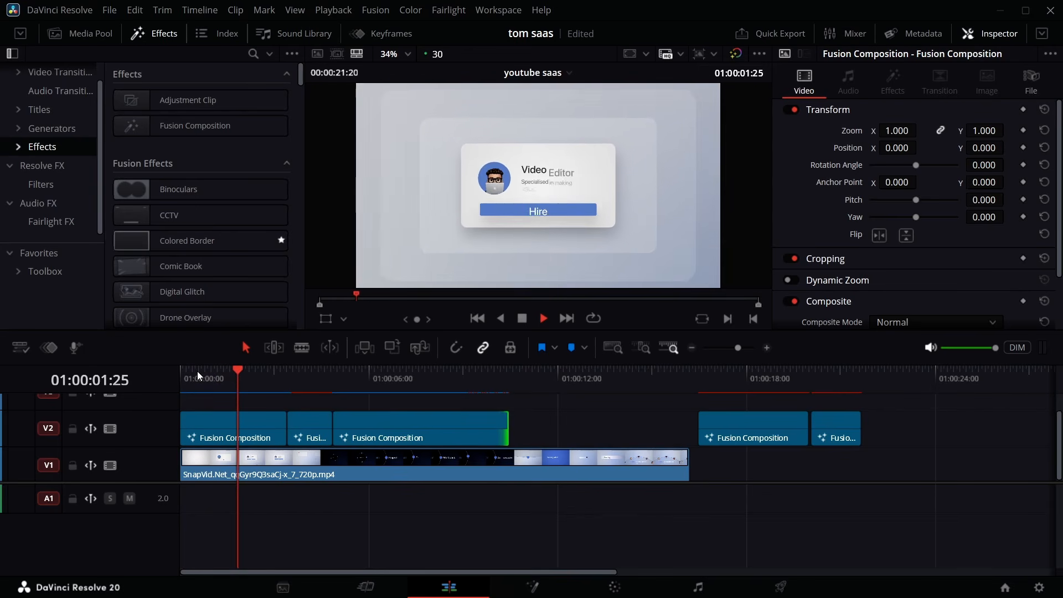
left_click(198, 371)
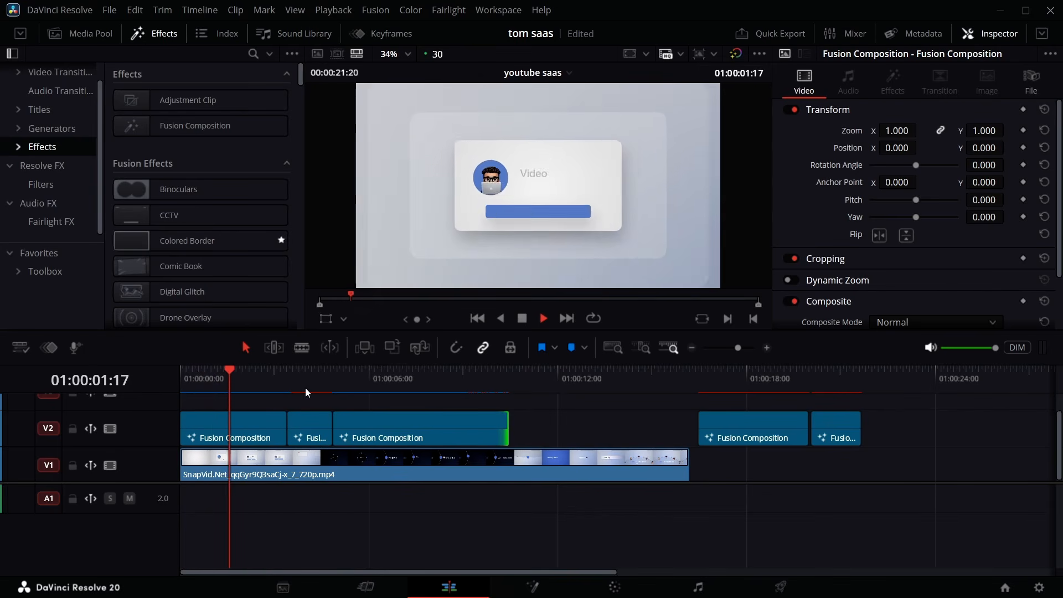